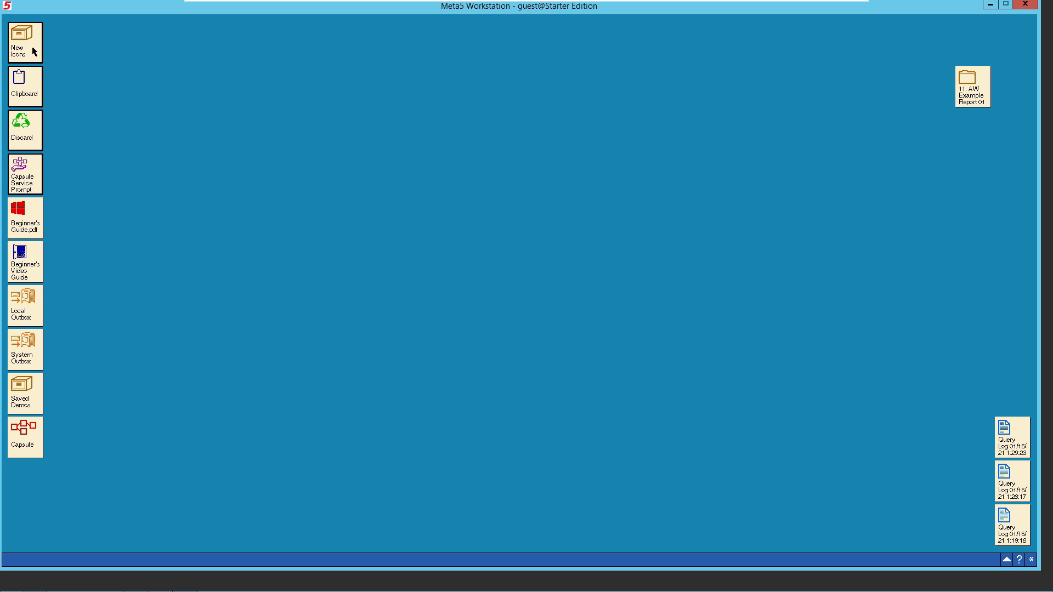
Step: Create a blank Capsule from the Blank Icons in New Icons and place it near the upper-left of the desktop
left_click(29, 49)
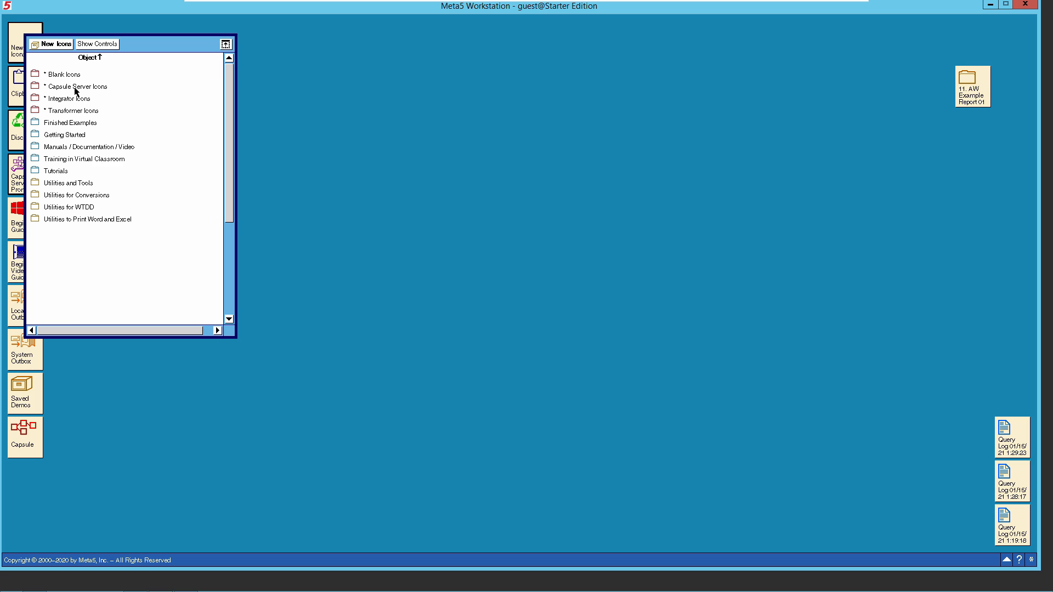
double_click(67, 73)
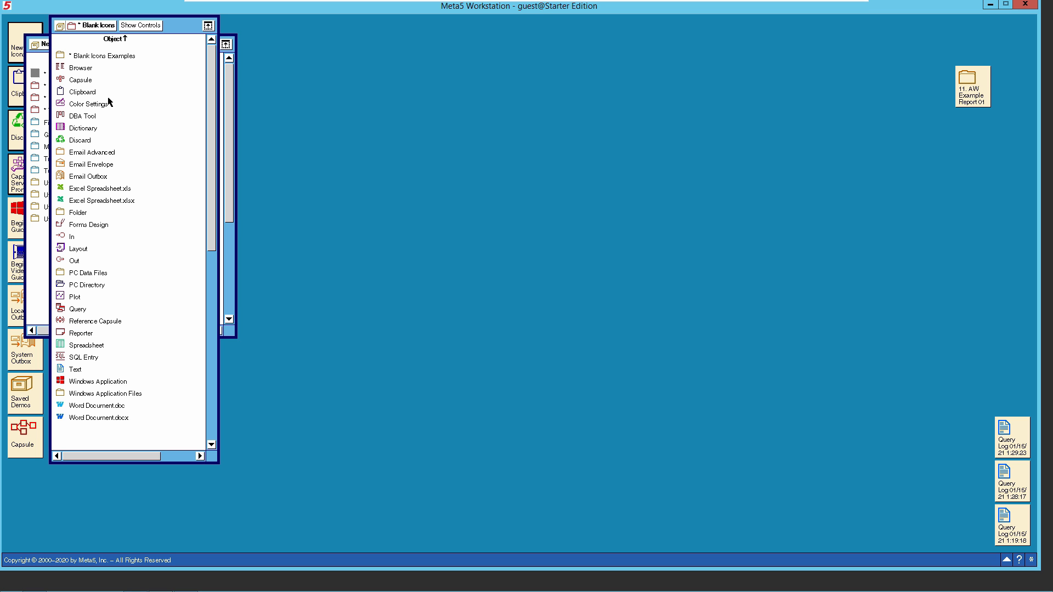
left_click(80, 81)
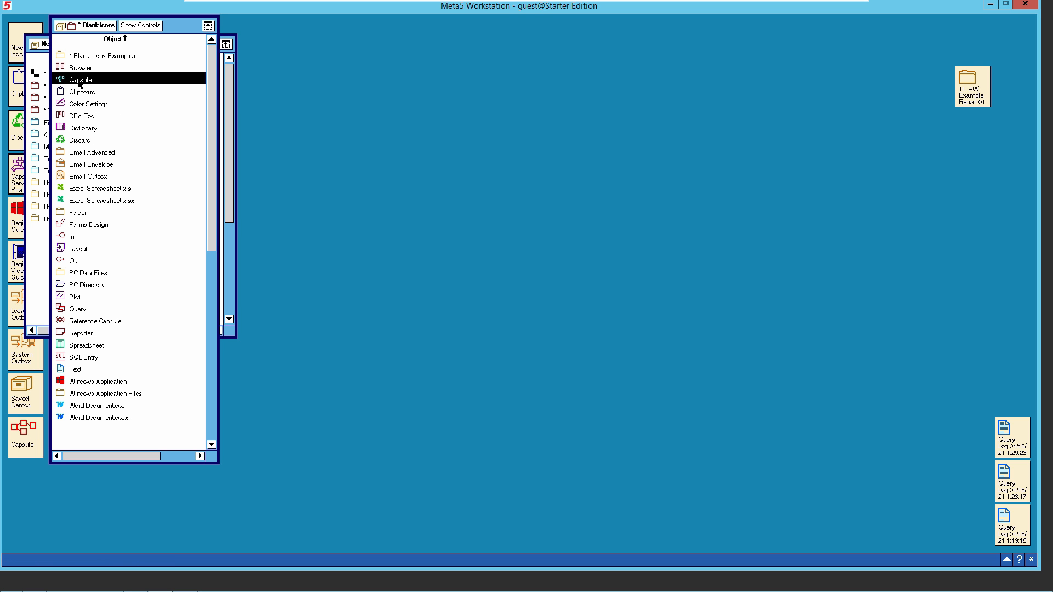
left_click_drag(80, 81, 285, 104)
left_click(62, 25)
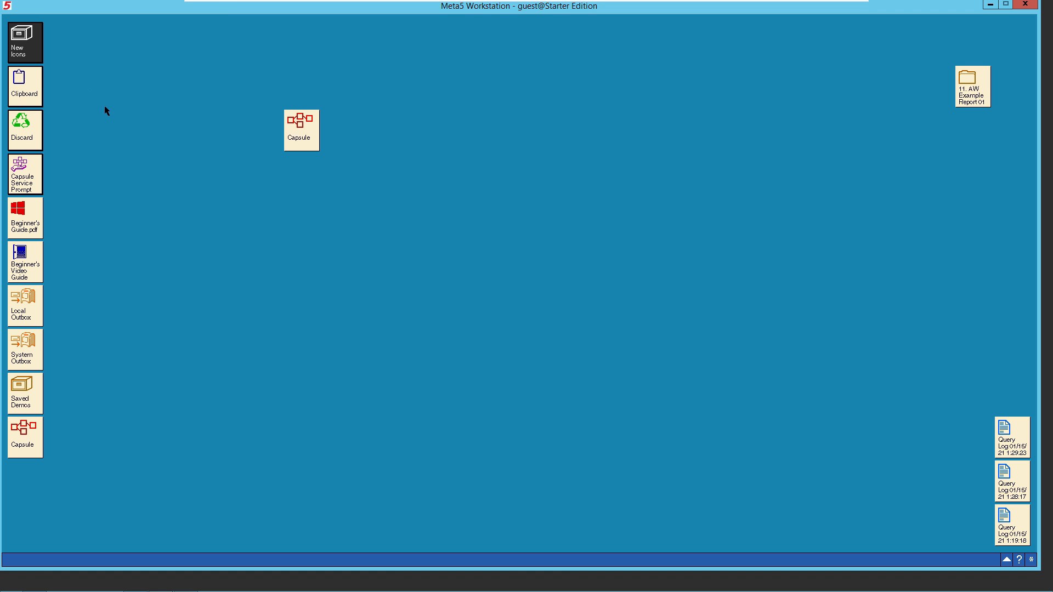
left_click_drag(299, 128, 140, 85)
Step: Rename the new capsule as "My AV First Dashboard"
right_click(140, 85)
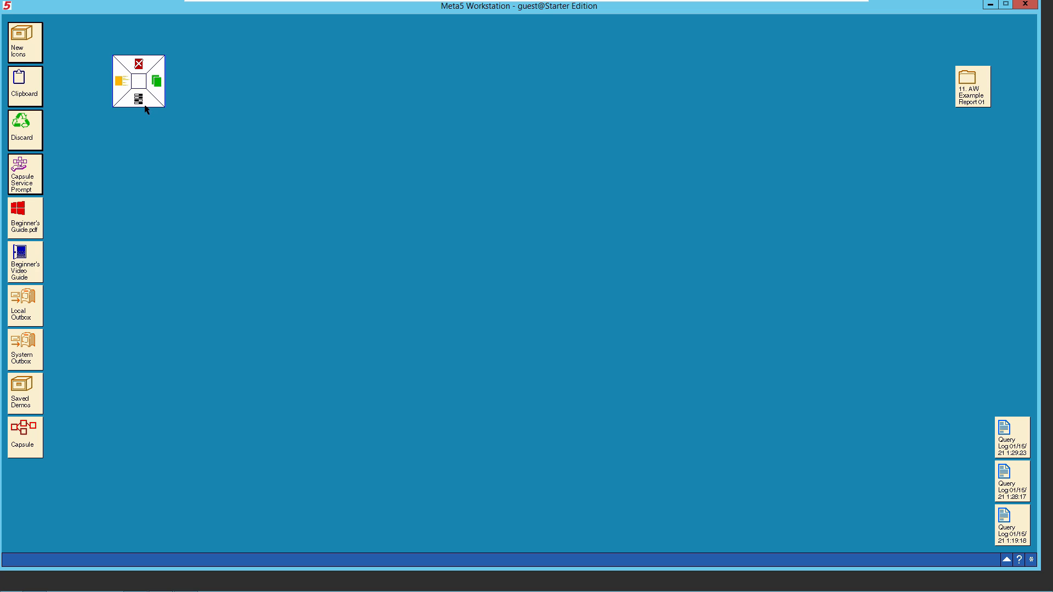
left_click(143, 106)
type("My A")
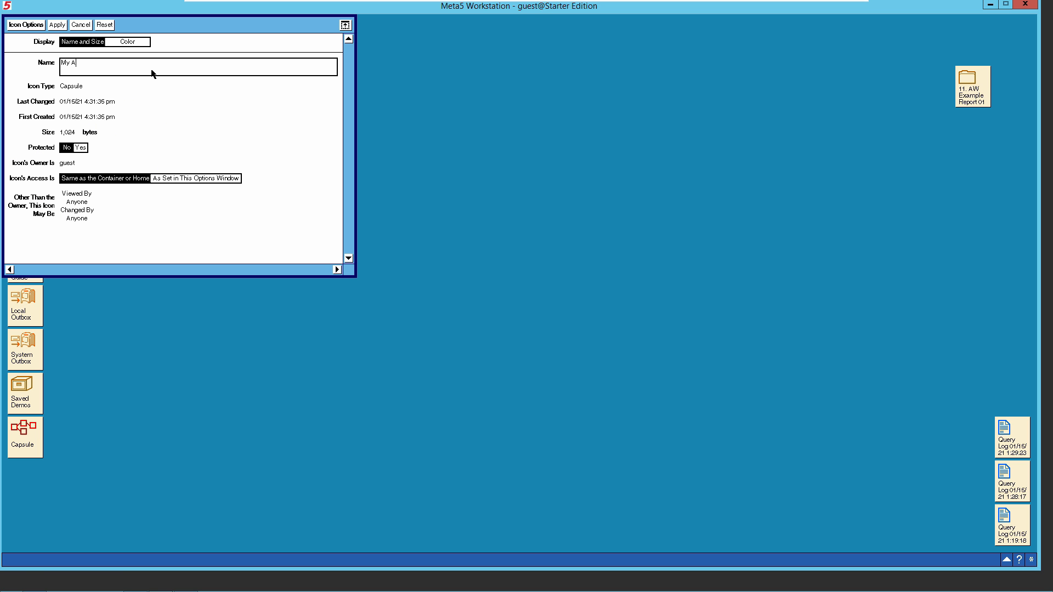
type("V FIRST")
key("BackSpace")
key("BackSpace")
key("BackSpace")
type("rst Dashboard")
left_click(57, 25)
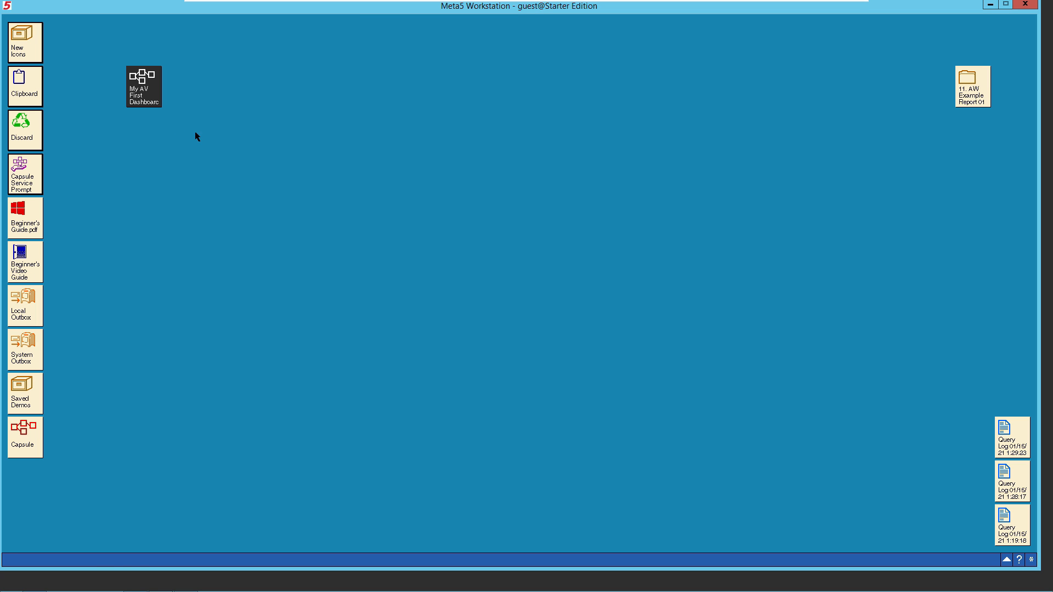
Step: Open the My AV First Dashboard capsule, reposition its window and enlarge it
double_click(147, 91)
left_click_drag(329, 91, 278, 59)
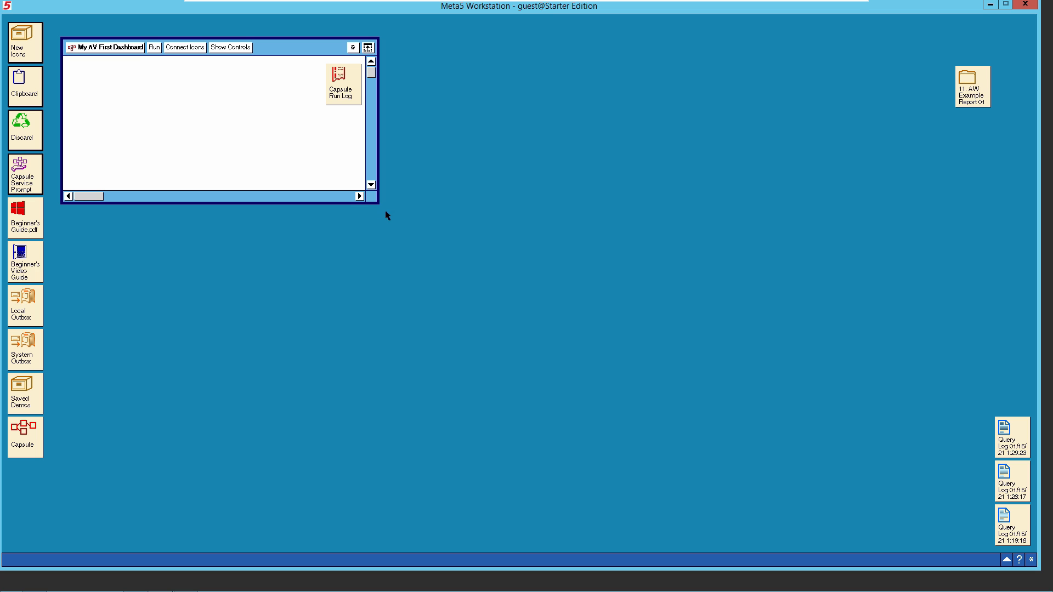
left_click_drag(378, 204, 490, 394)
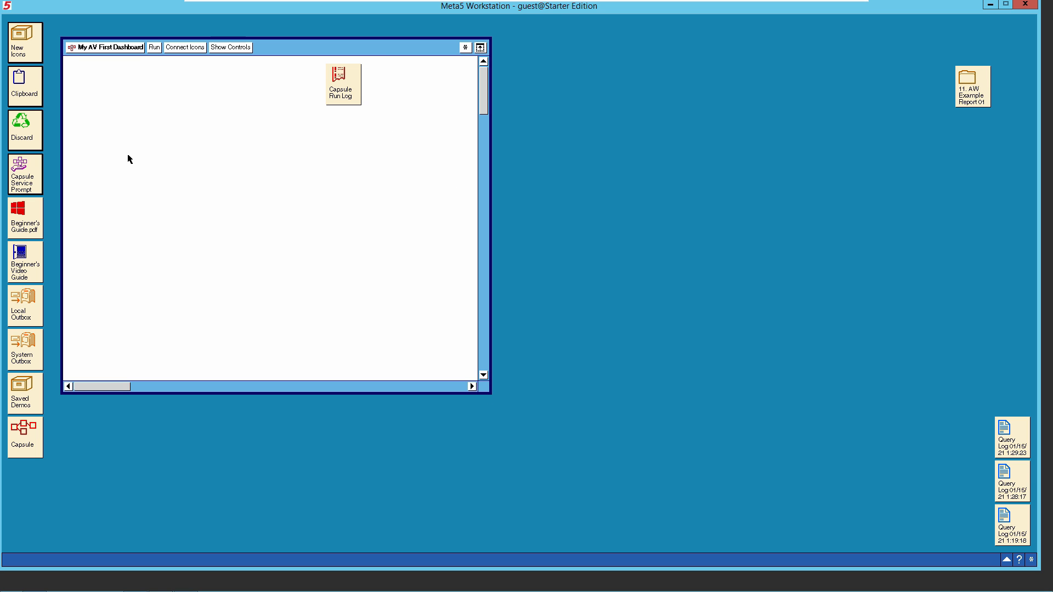
Step: Open the capsule 01. AW Example Report 01 from the 11. AW Example Report 01 folder and place it beside the dashboard capsule
double_click(975, 84)
left_click_drag(354, 108, 911, 67)
left_click(755, 88)
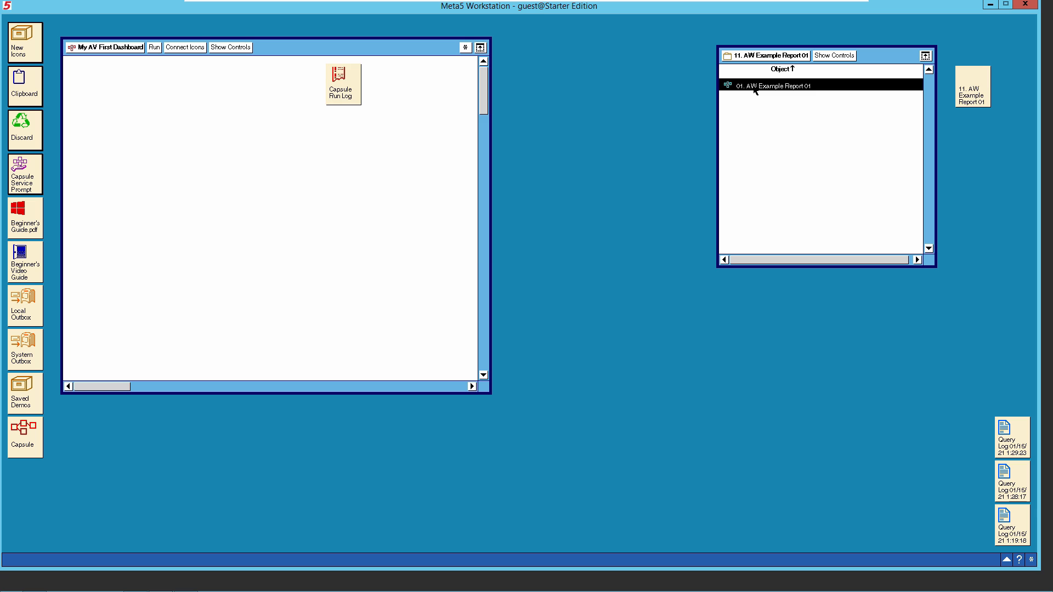
double_click(754, 88)
left_click_drag(487, 103, 942, 175)
Step: Add a blank Query icon from the Blank Icons to the My AV First Dashboard capsule
double_click(25, 41)
left_click(65, 76)
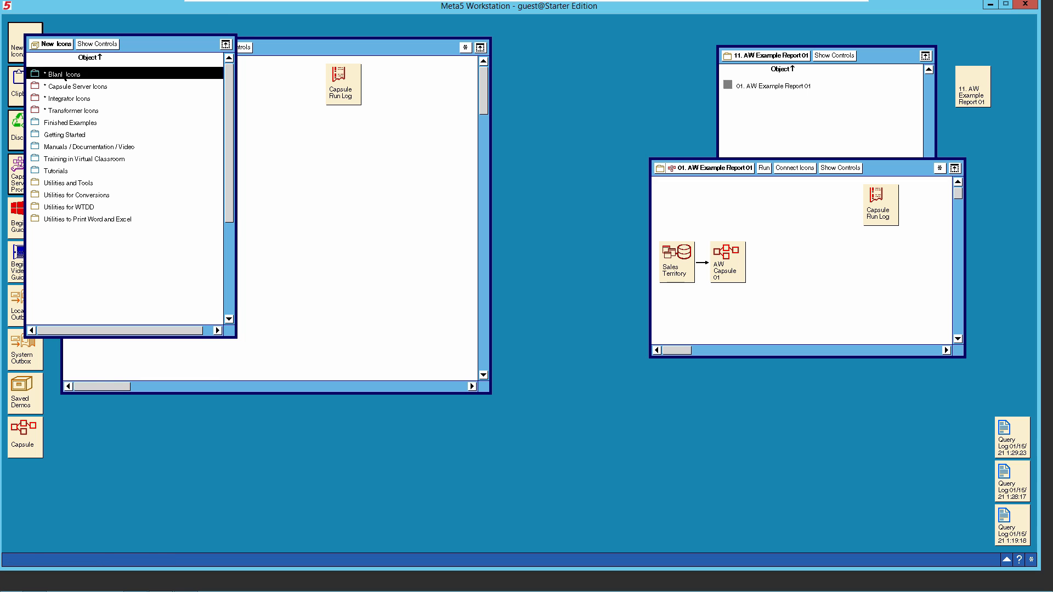
double_click(64, 75)
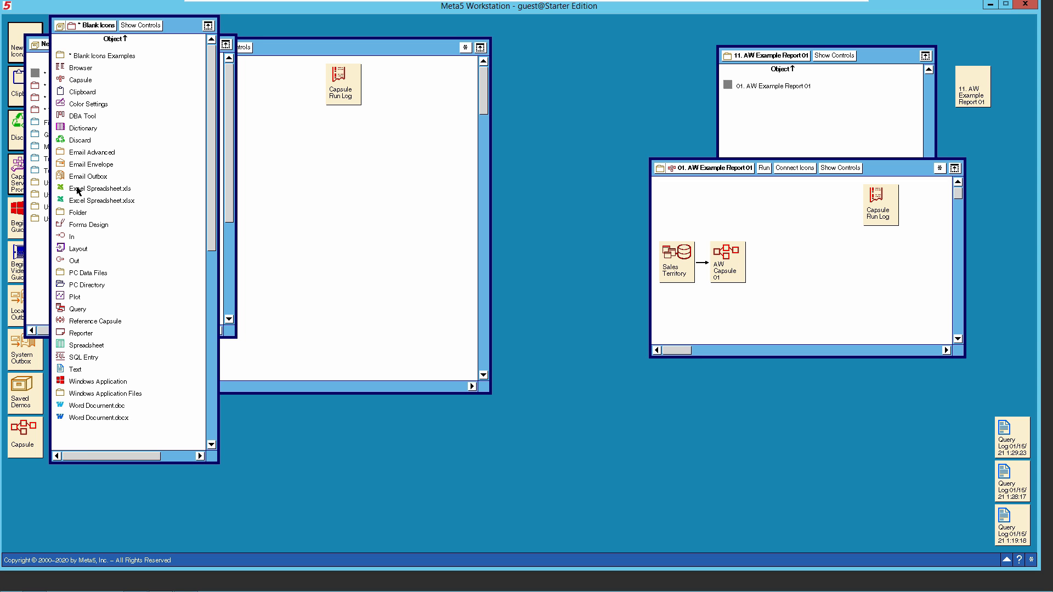
left_click(74, 309)
left_click_drag(73, 309, 101, 150)
left_click(62, 28)
Step: Rename the new query in the dashboard capsule as "Sales Territory"
right_click(100, 149)
left_click(101, 163)
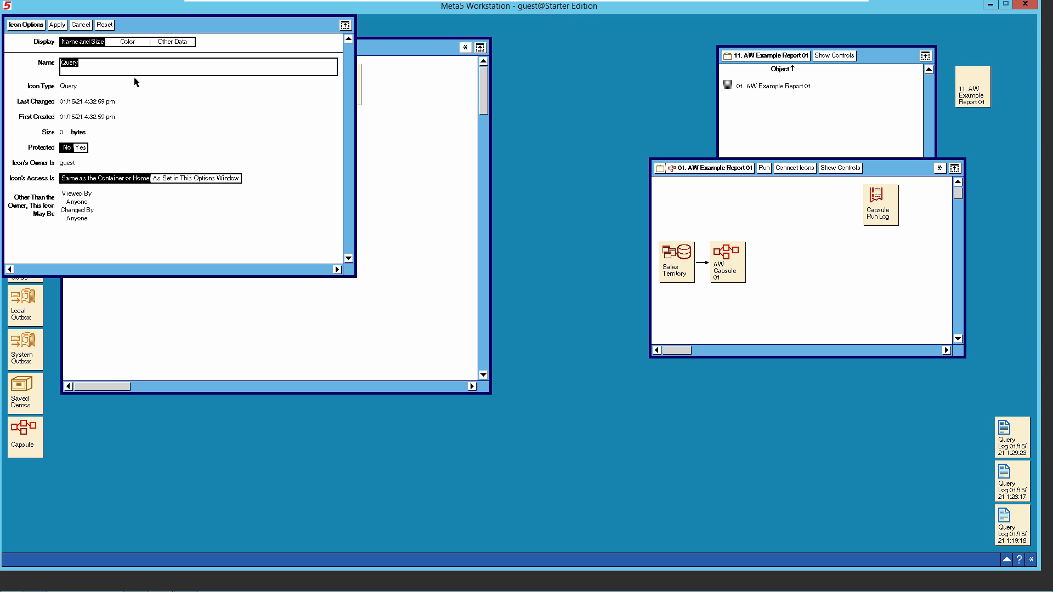
type("Sales Territor")
left_click(36, 26)
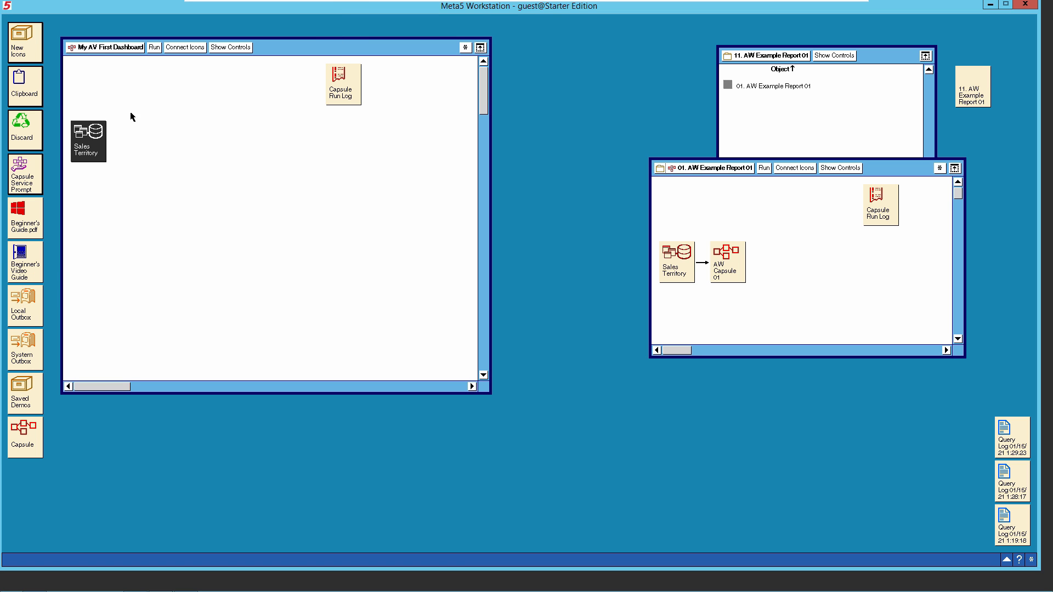
Step: Set the new query's database name to ADVENTUREWORKS_DW_M5A and enable WTDD with owner dbo
right_click(89, 136)
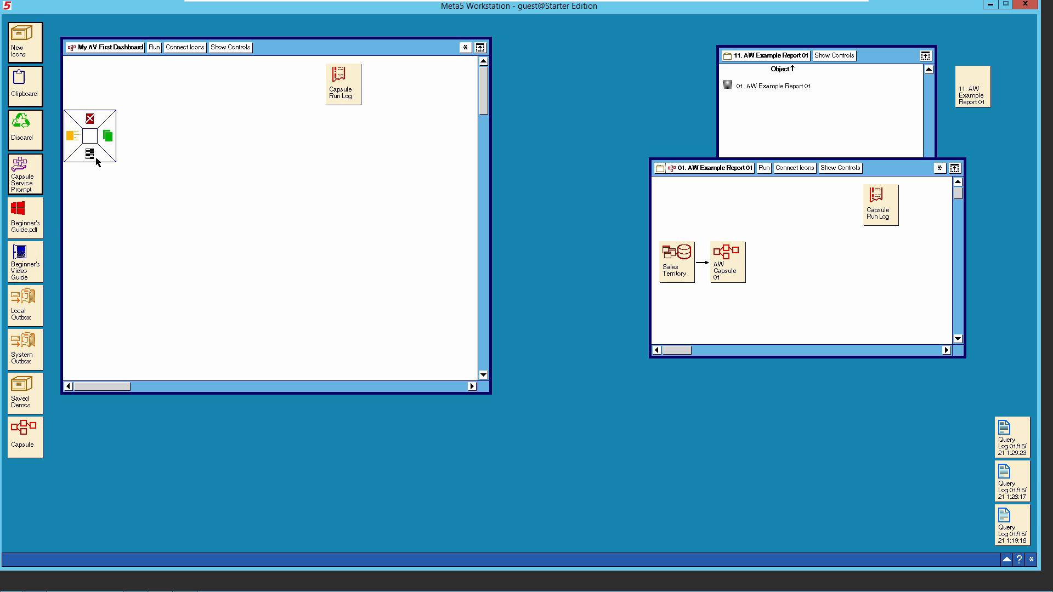
left_click(94, 156)
left_click(173, 42)
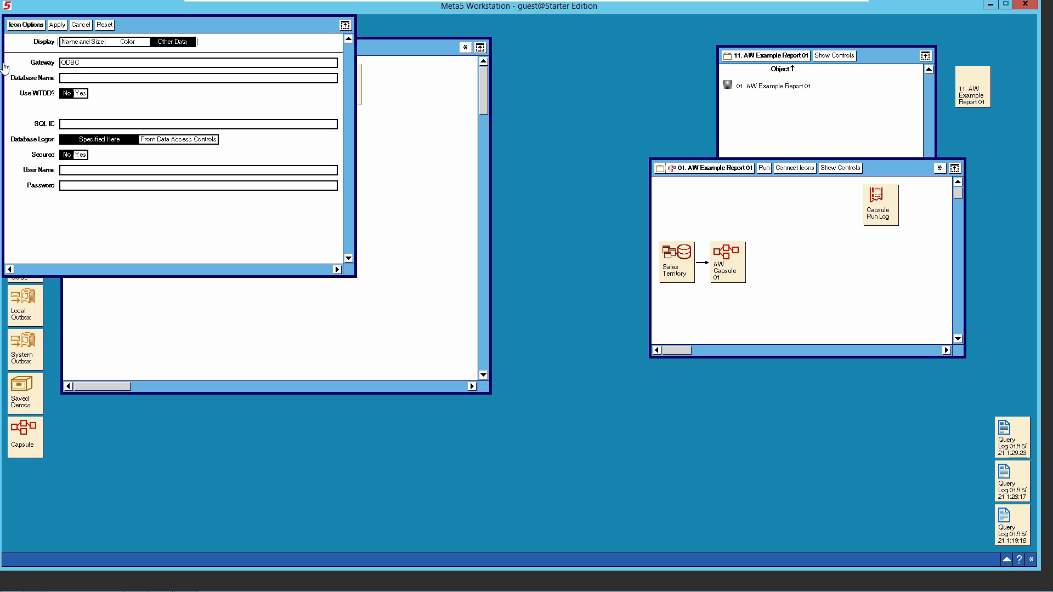
left_click(72, 80)
type("ADVENTUREWORKS_DW_M5A")
left_click(84, 94)
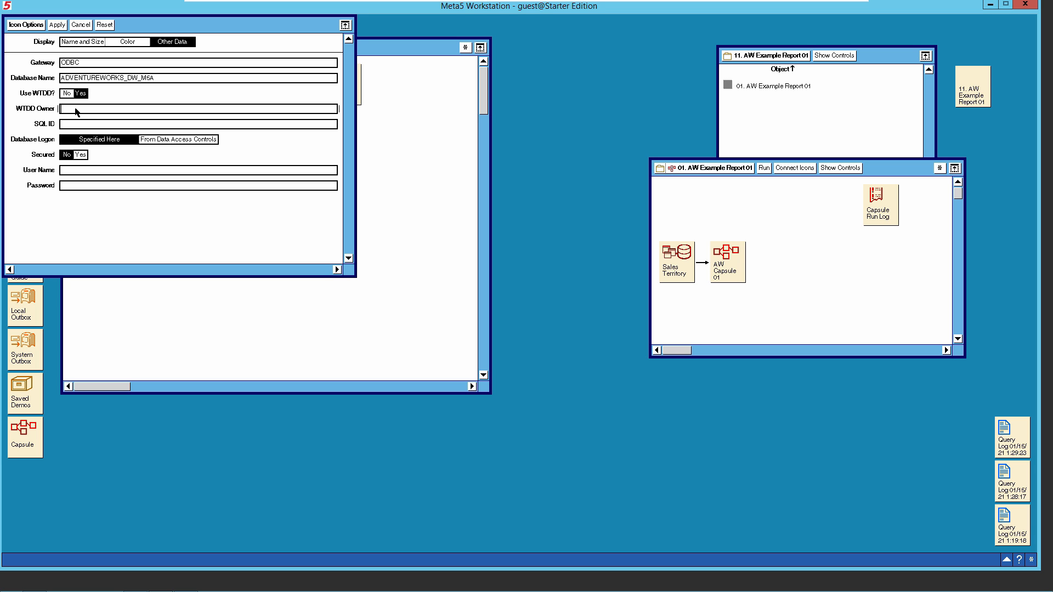
type("dbo")
left_click(60, 26)
left_click(38, 26)
left_click(135, 250)
Step: Open the new Sales Territory query and enlarge and rearrange its Query Control and Query Catalog windows
double_click(93, 150)
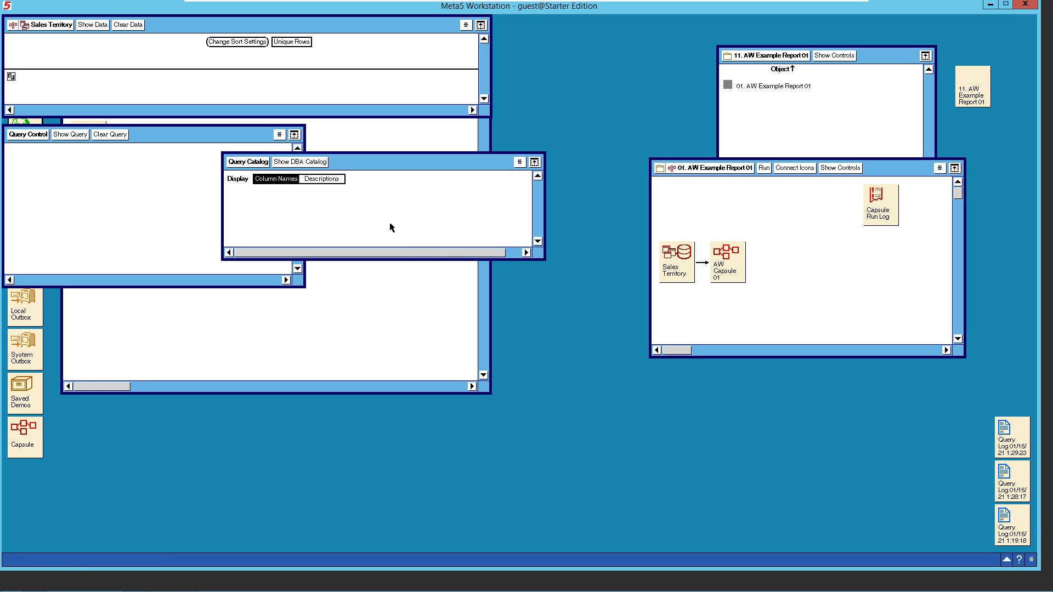
left_click_drag(545, 262, 565, 436)
left_click_drag(162, 286, 166, 395)
left_click_drag(491, 169, 413, 209)
Step: Examine the layout and sort settings of the example report's Sales Territory query, then close it
double_click(668, 254)
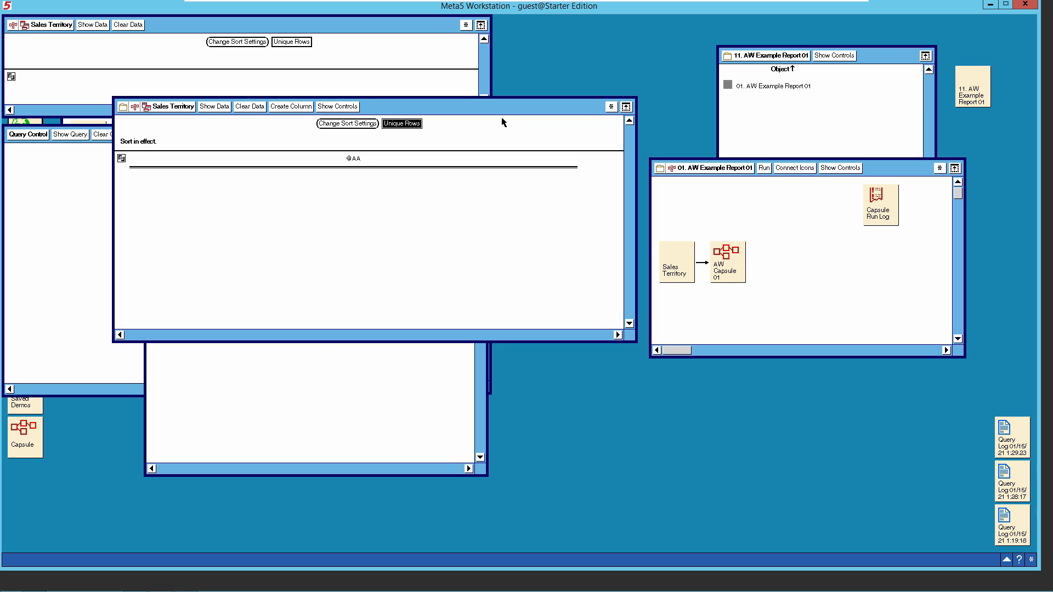
left_click_drag(501, 106, 789, 77)
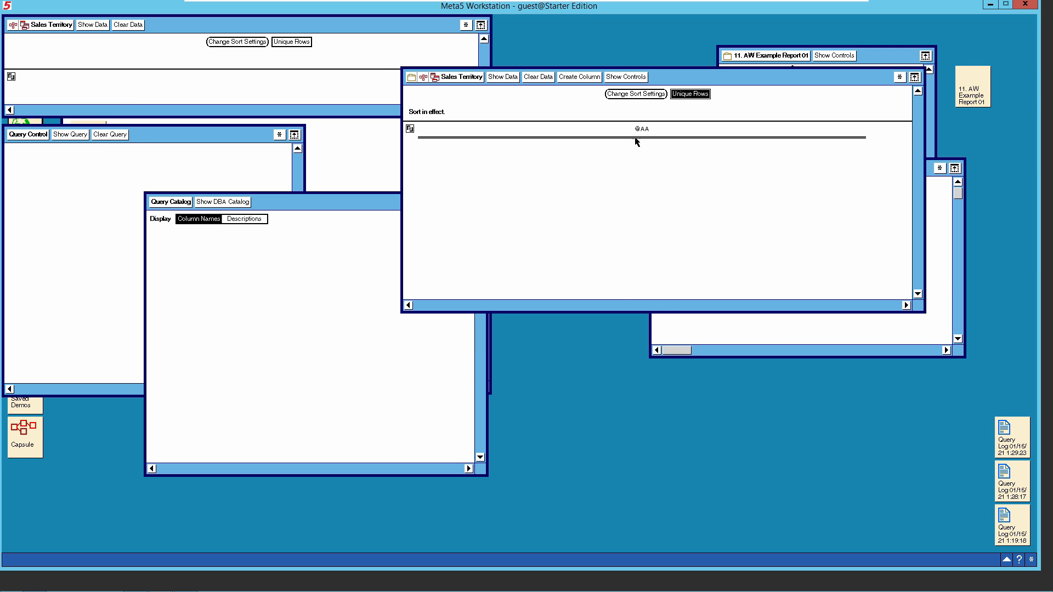
left_click(447, 78)
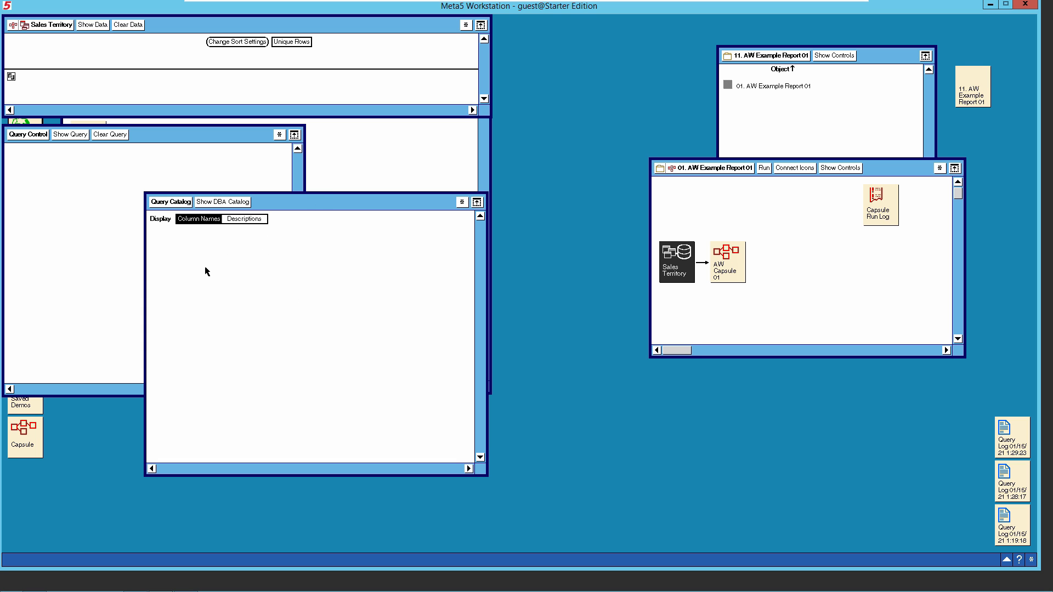
Step: Choose the dbo.DimSalesTerritory table from the enlarged DBA catalog and display its columns in the user catalog
left_click(220, 203)
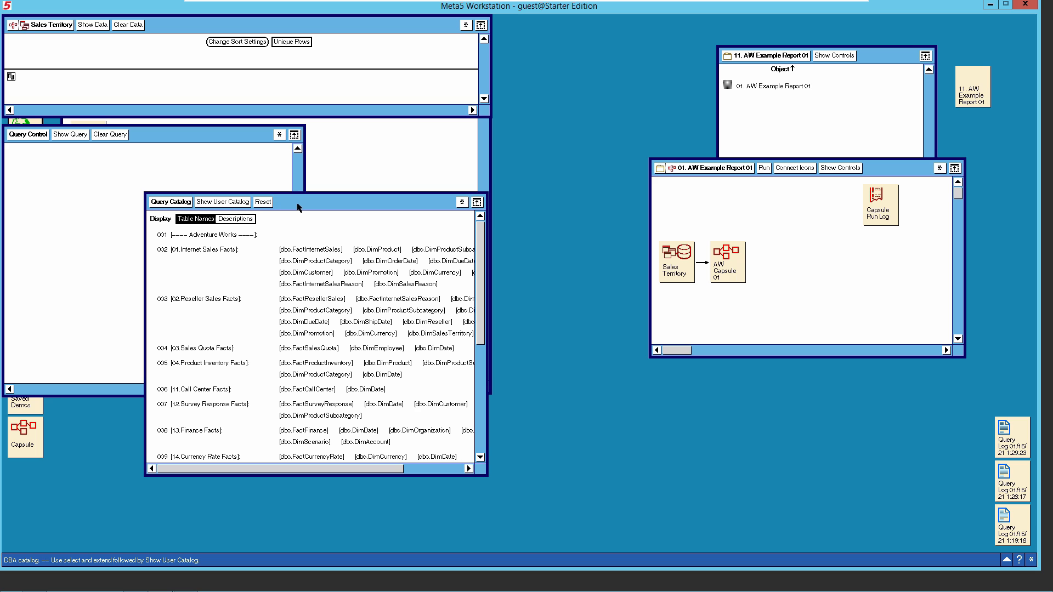
left_click_drag(271, 198, 268, 198)
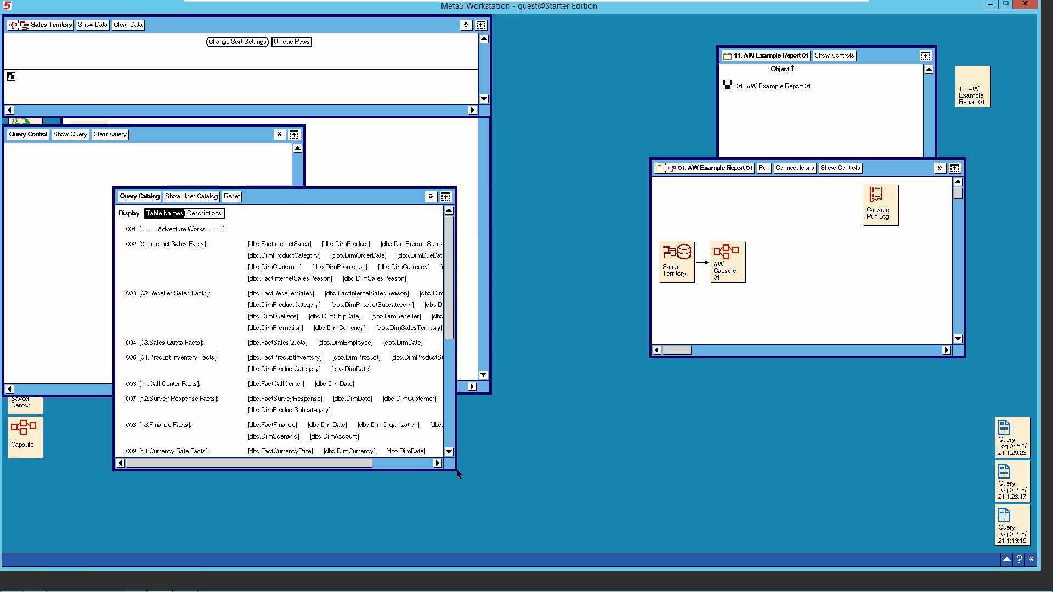
left_click_drag(457, 468, 586, 506)
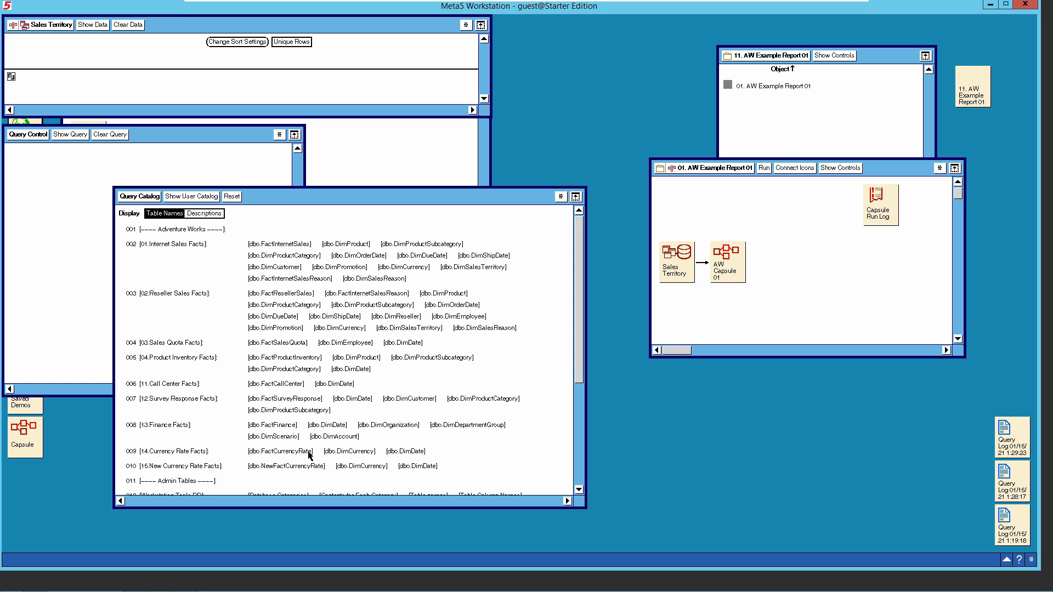
left_click(470, 269)
left_click(187, 197)
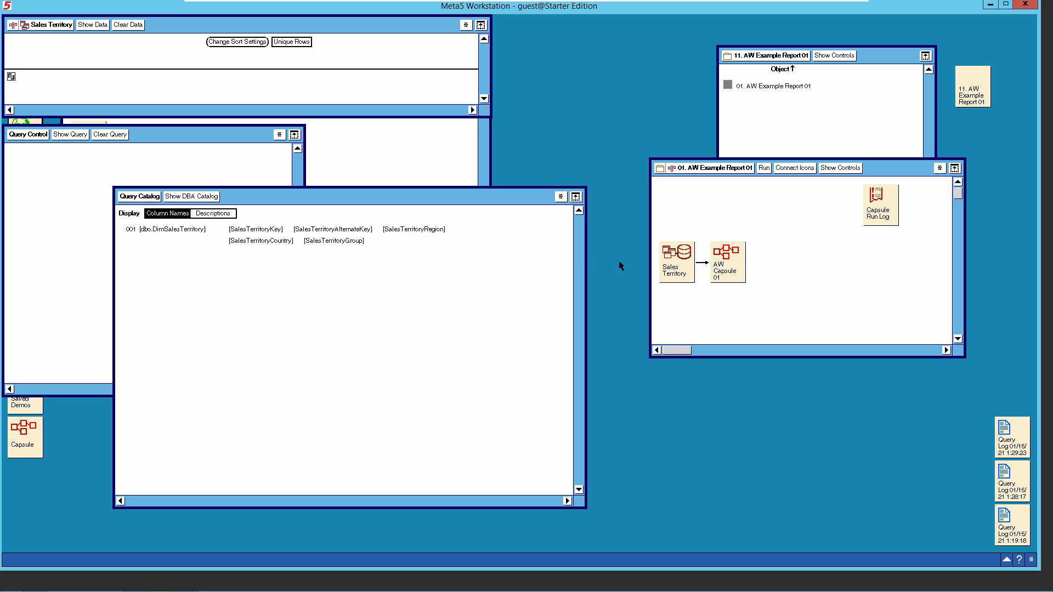
Step: Open the example report's Sales Territory query and retrieve its data
left_click(677, 268)
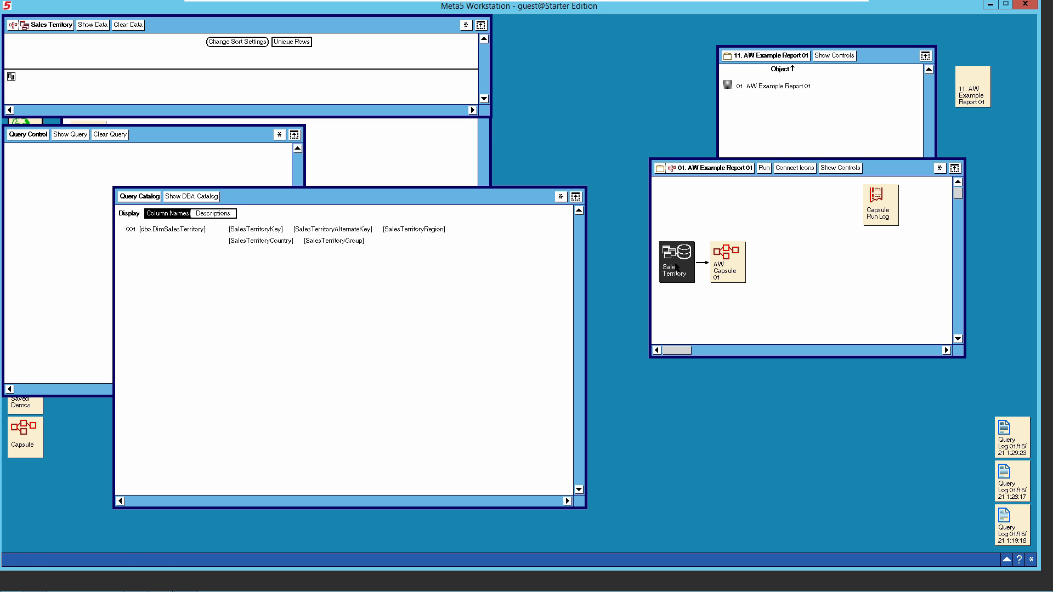
double_click(677, 267)
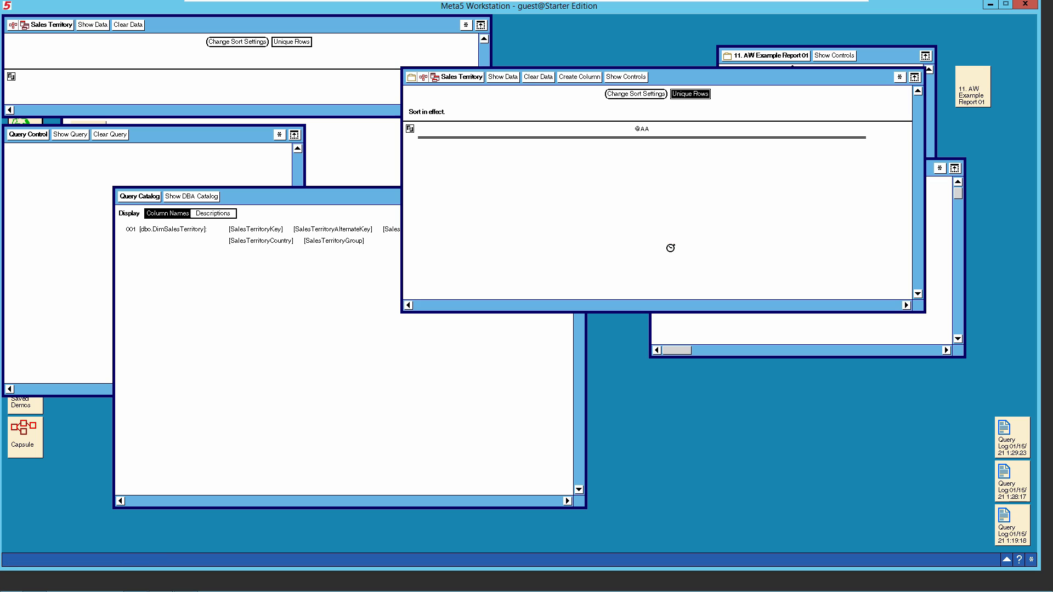
left_click(505, 78)
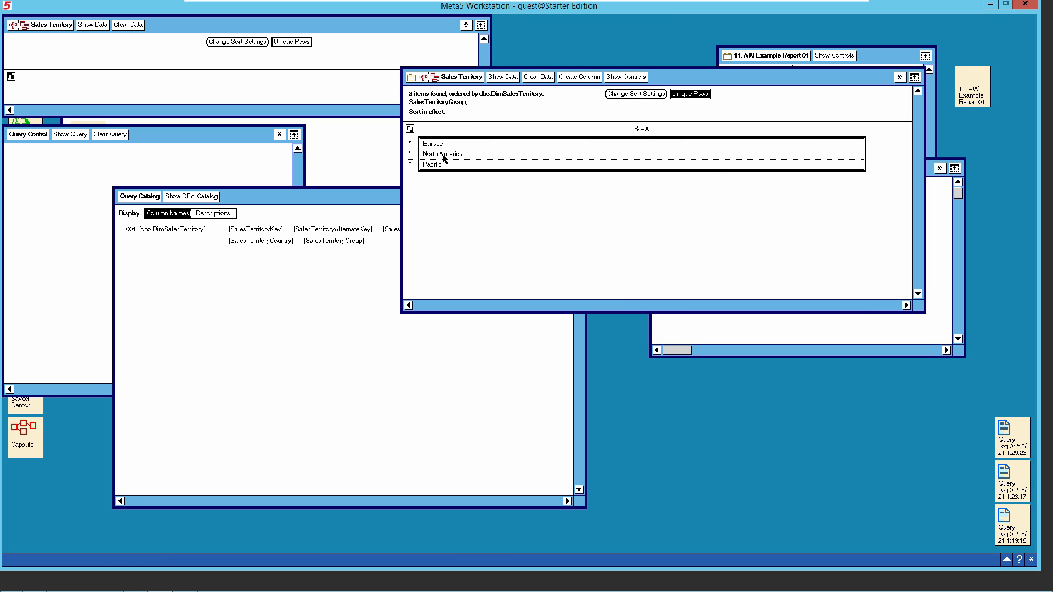
Step: Capture the example query's SQL in an enlarged query log by rerunning it, then close the query
left_click(900, 78)
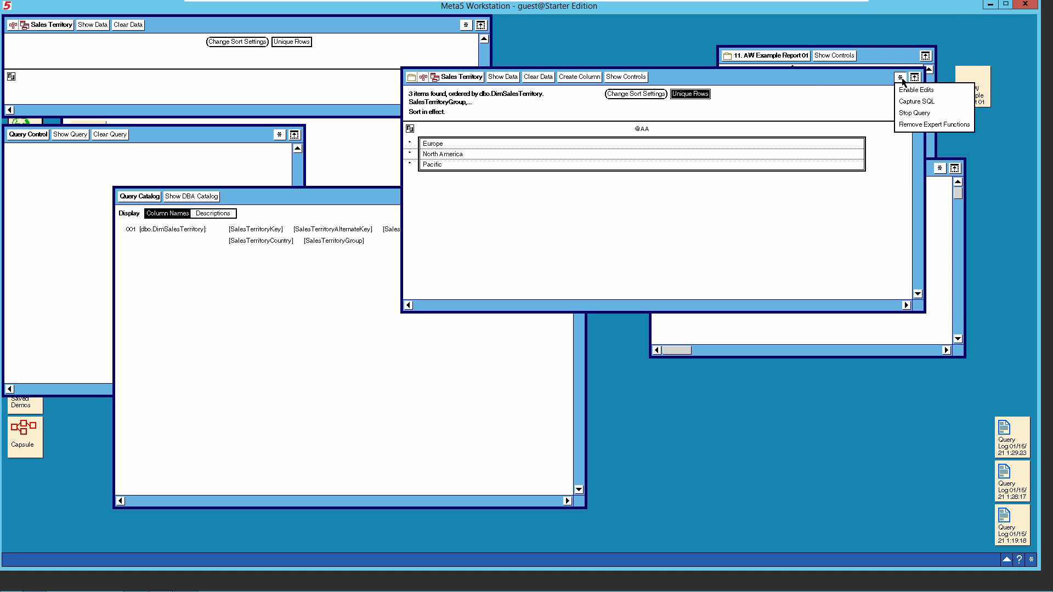
left_click(913, 102)
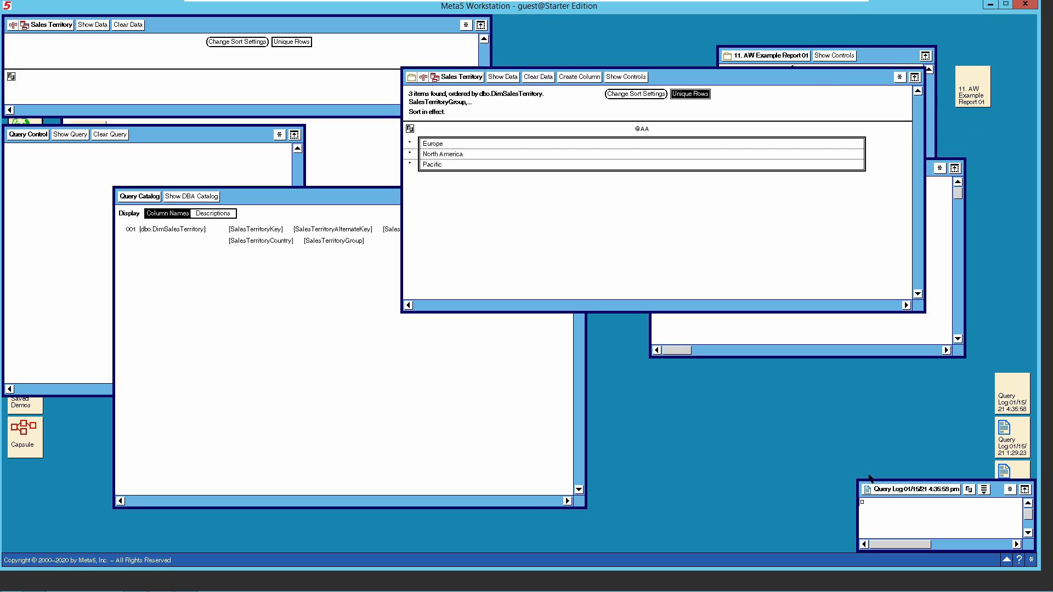
left_click_drag(854, 477, 600, 356)
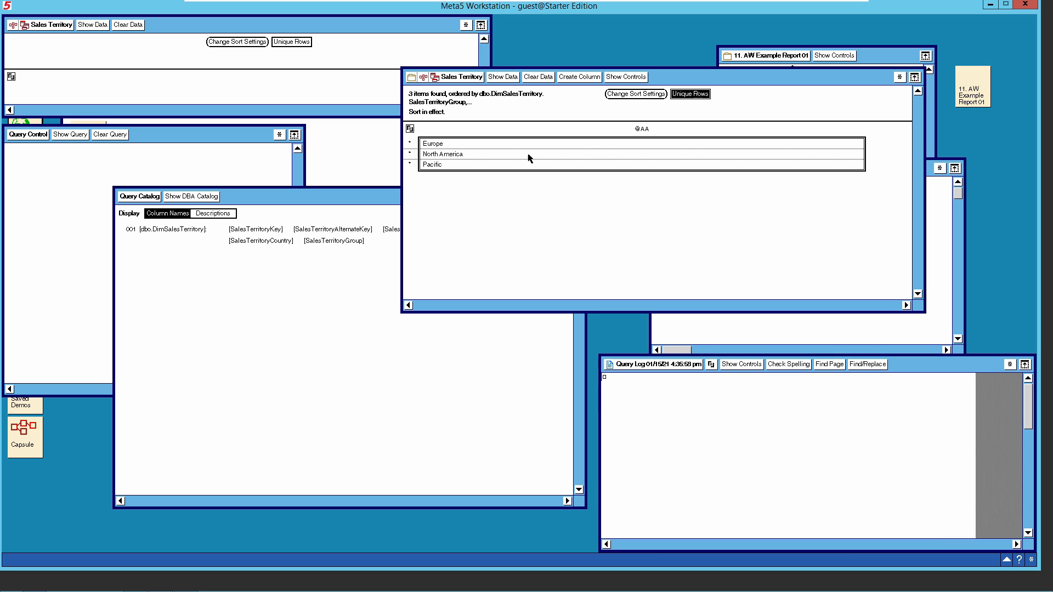
left_click(507, 80)
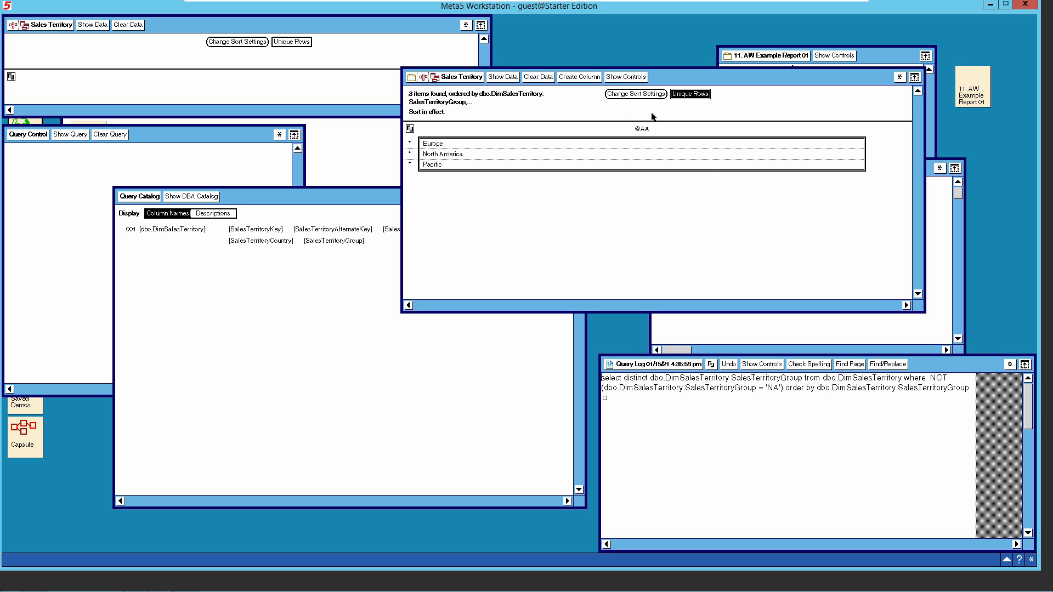
left_click(460, 79)
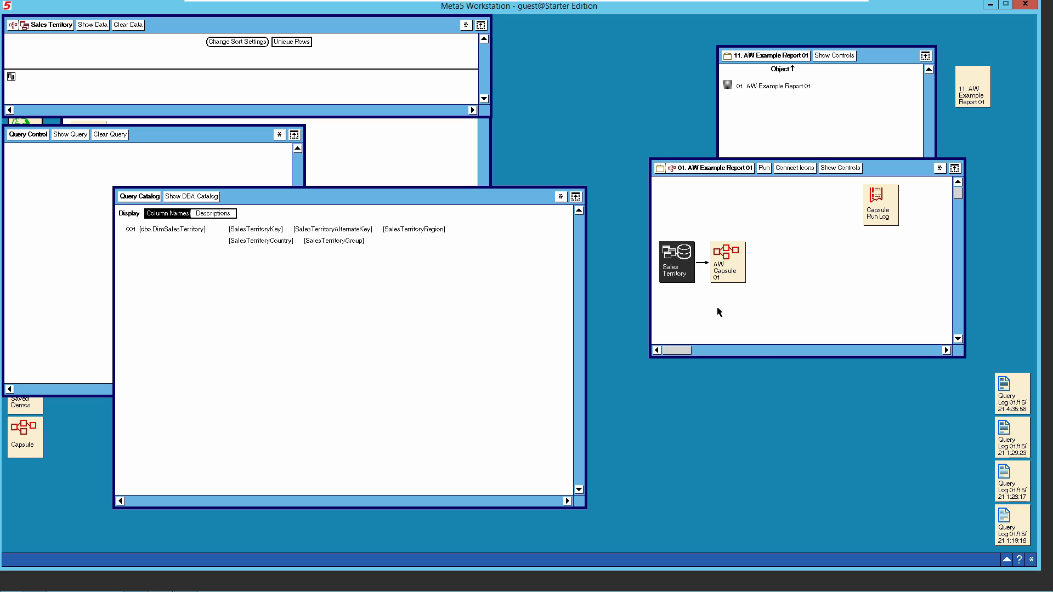
Step: Copy the SalesTerritoryGroup column from the catalog into the new Sales Territory query
left_click(328, 242)
right_click(329, 242)
left_click(347, 241)
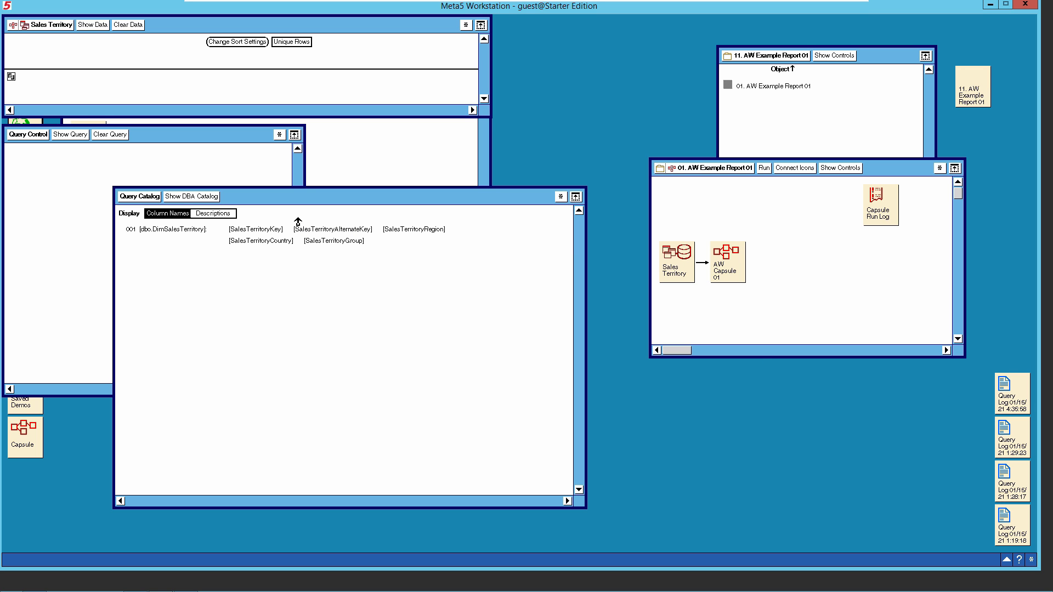
left_click(60, 85)
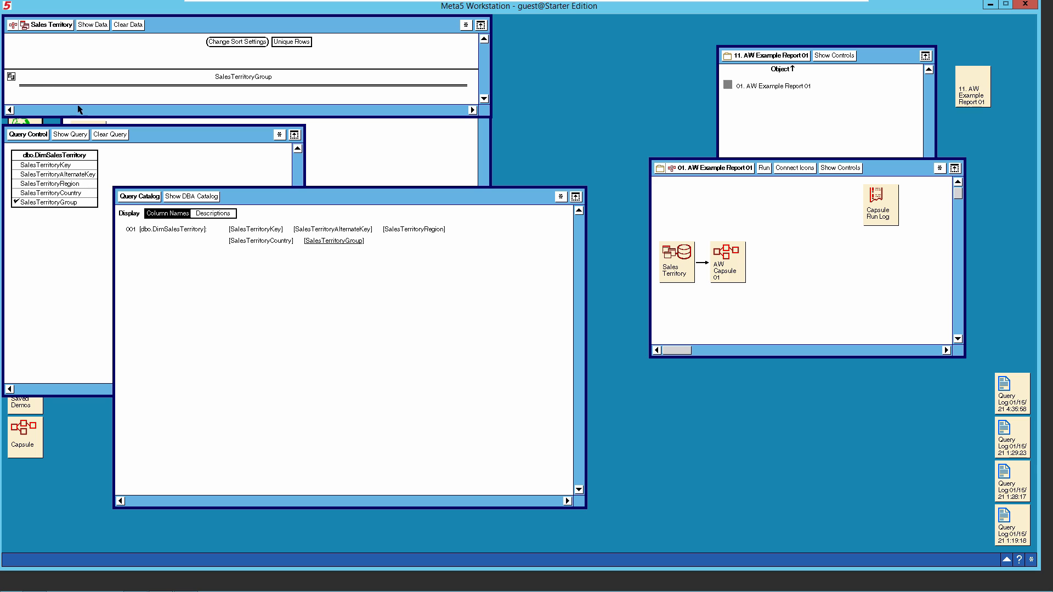
Step: Close the query catalog and add a comparison to the SalesTerritoryGroup column so it is Not = NA, chosen from all available choices
left_click(133, 196)
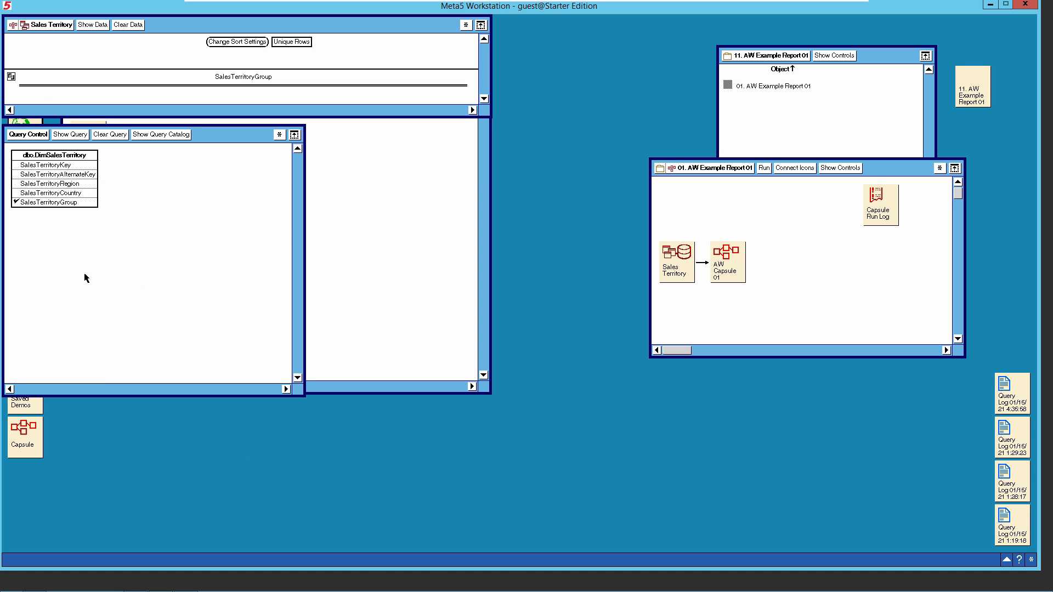
left_click(53, 203)
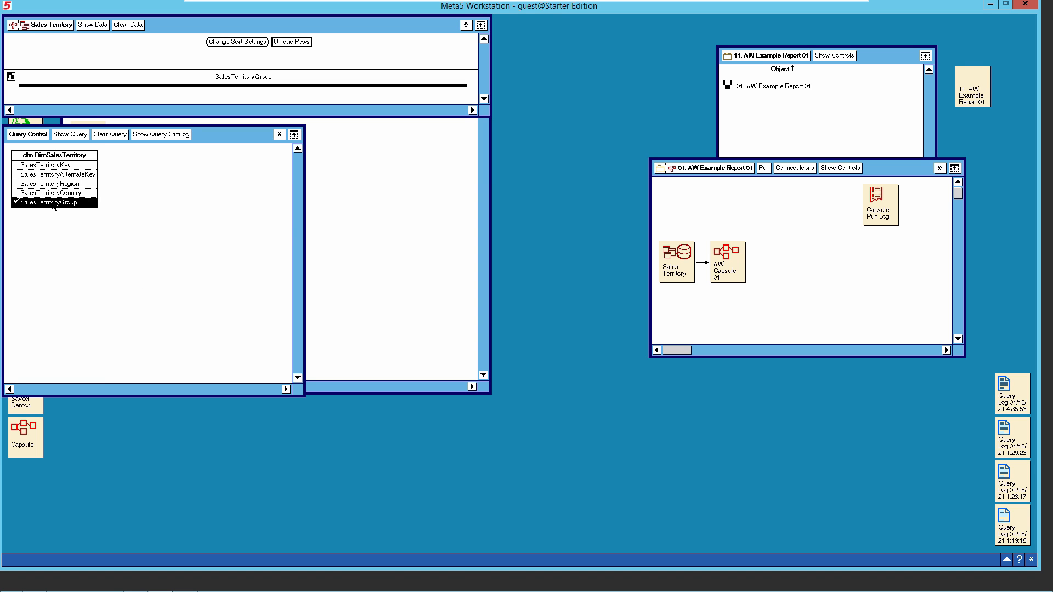
left_click(53, 205)
left_click(55, 217)
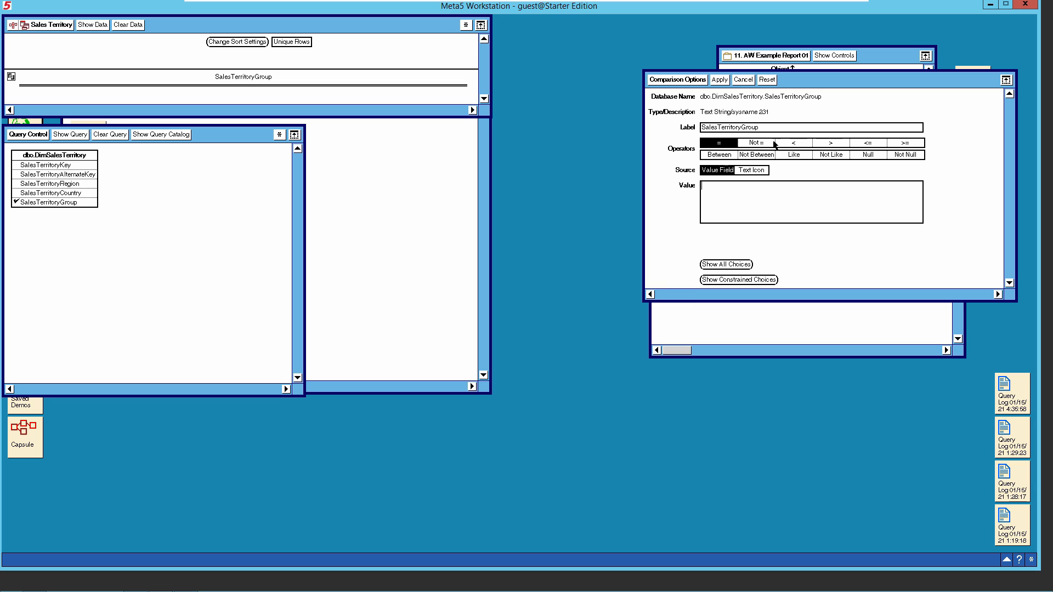
left_click(757, 143)
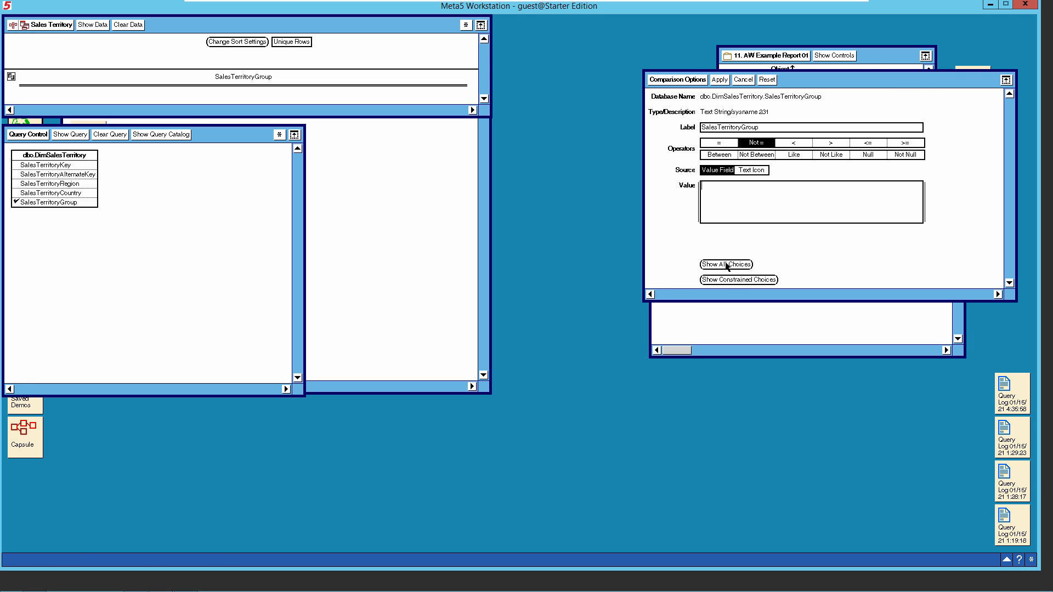
left_click(726, 264)
left_click(900, 59)
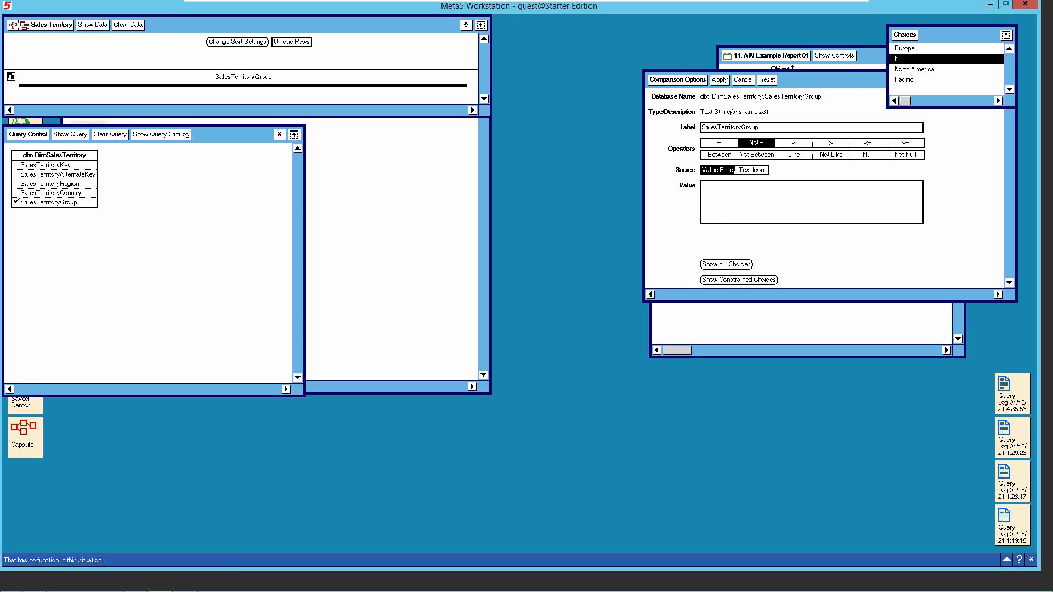
left_click(905, 35)
left_click(726, 80)
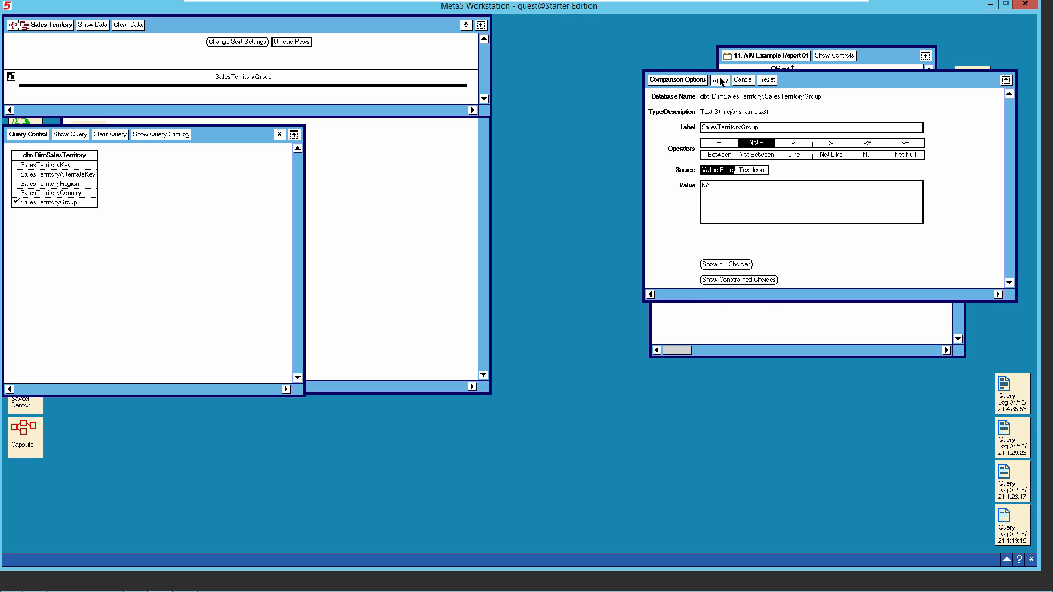
left_click(691, 80)
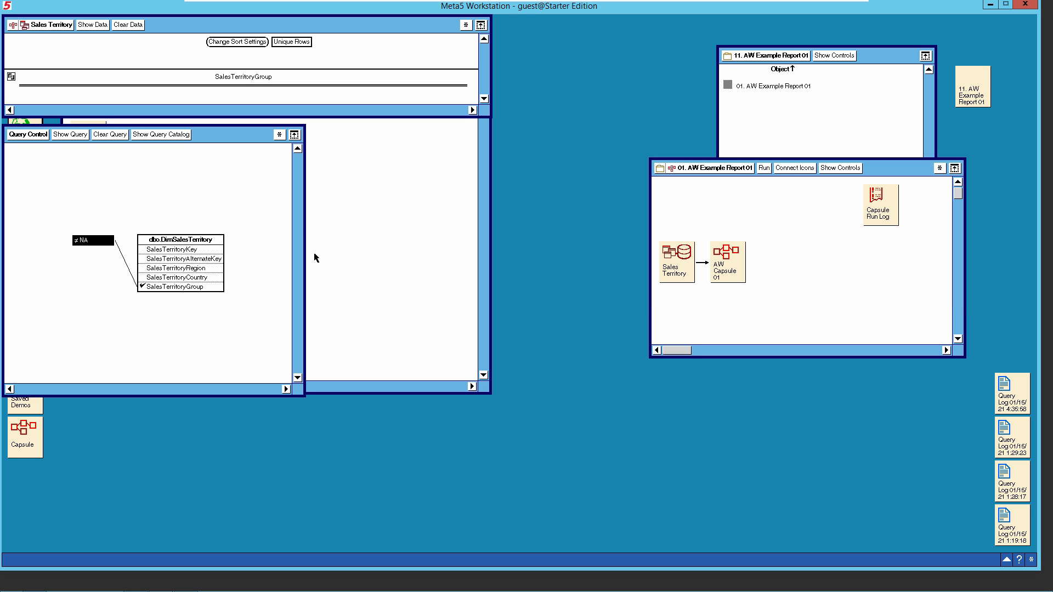
left_click_drag(229, 136, 265, 160)
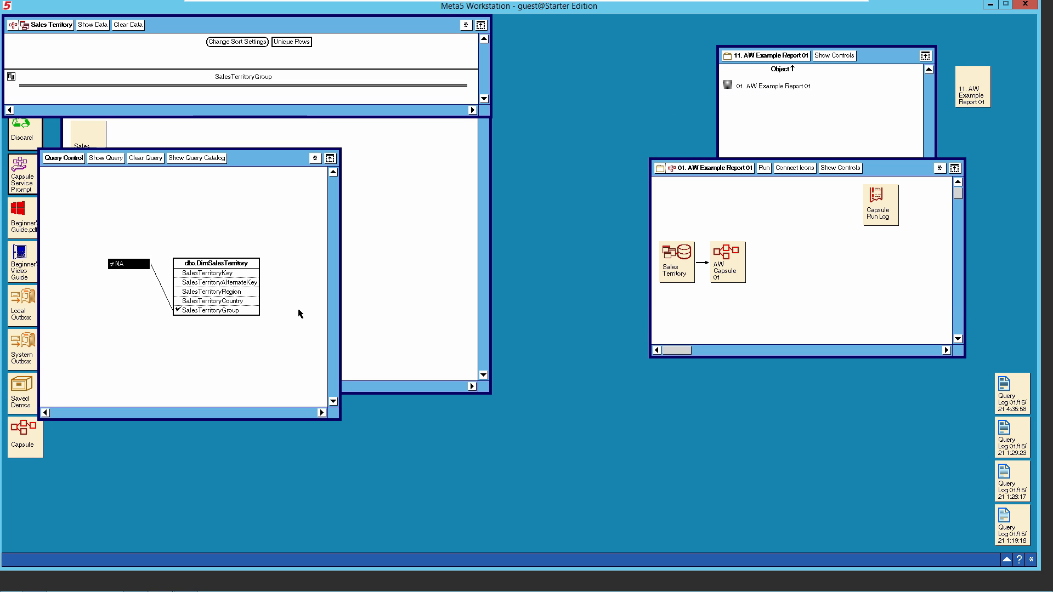
left_click(208, 314)
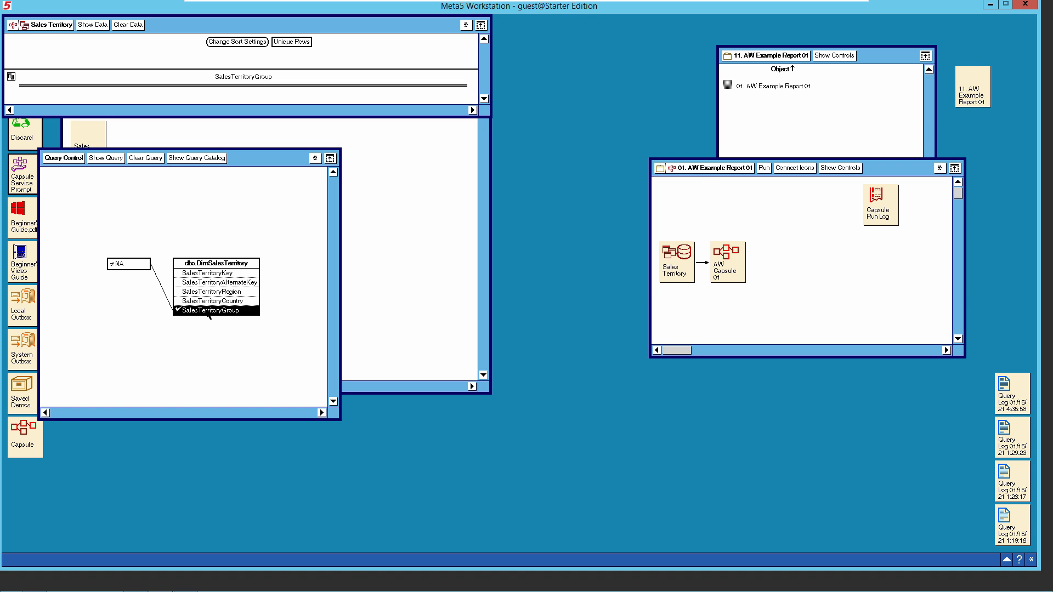
left_click(211, 332)
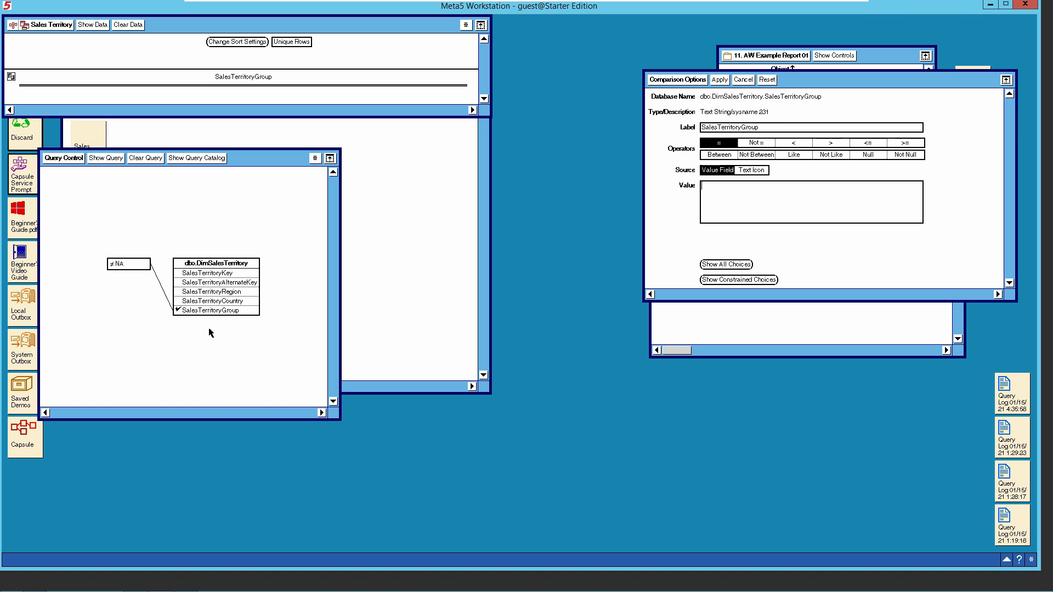
left_click(790, 130)
key("BackSpace")
key("BackSpace")
key("BackSpace")
key("BackSpace")
key("BackSpace")
key("BackSpace")
key("BackSpace")
key("BackSpace")
key("BackSpace")
key("BackSpace")
key("BackSpace")
key("BackSpace")
key("BackSpace")
key("BackSpace")
key("BackSpace")
key("BackSpace")
key("BackSpace")
type("@")
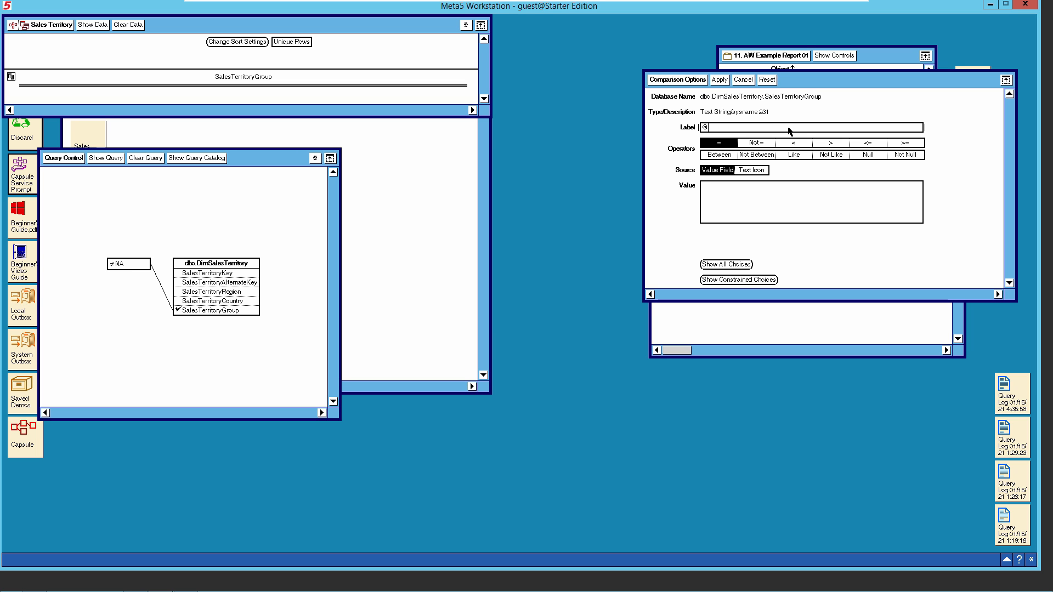
type("AA")
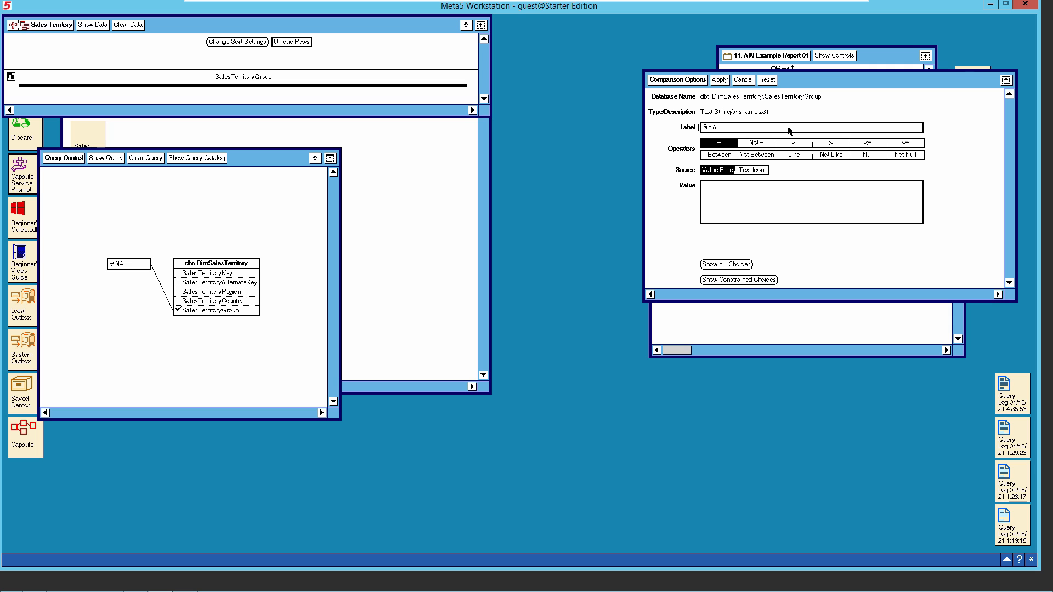
left_click(719, 80)
left_click(683, 82)
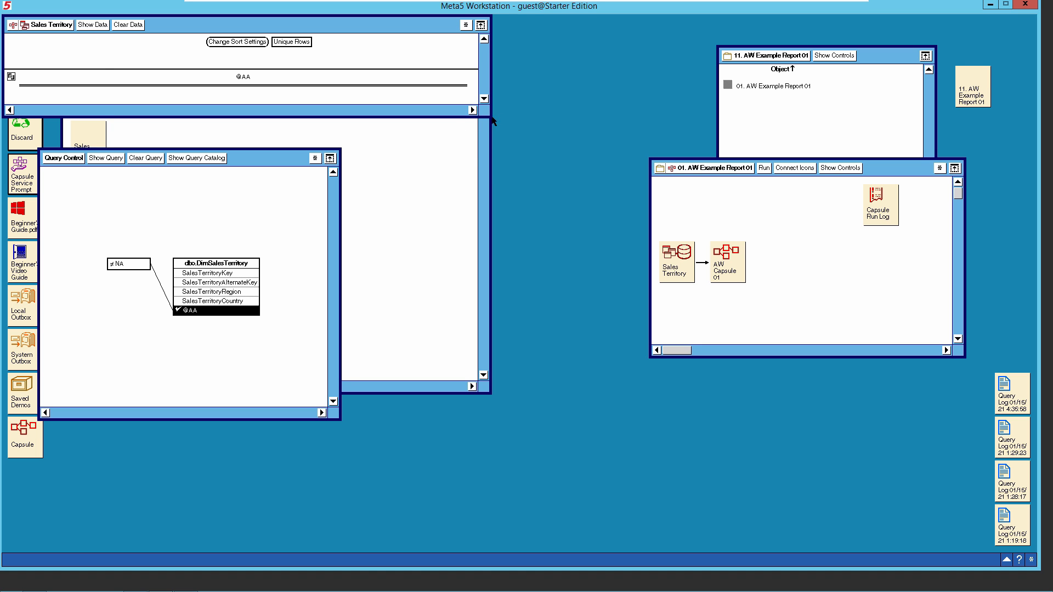
Step: Retrieve the Sales Territory query's data, close the query controls and enlarge the query window to show all rows
left_click_drag(489, 117, 495, 169)
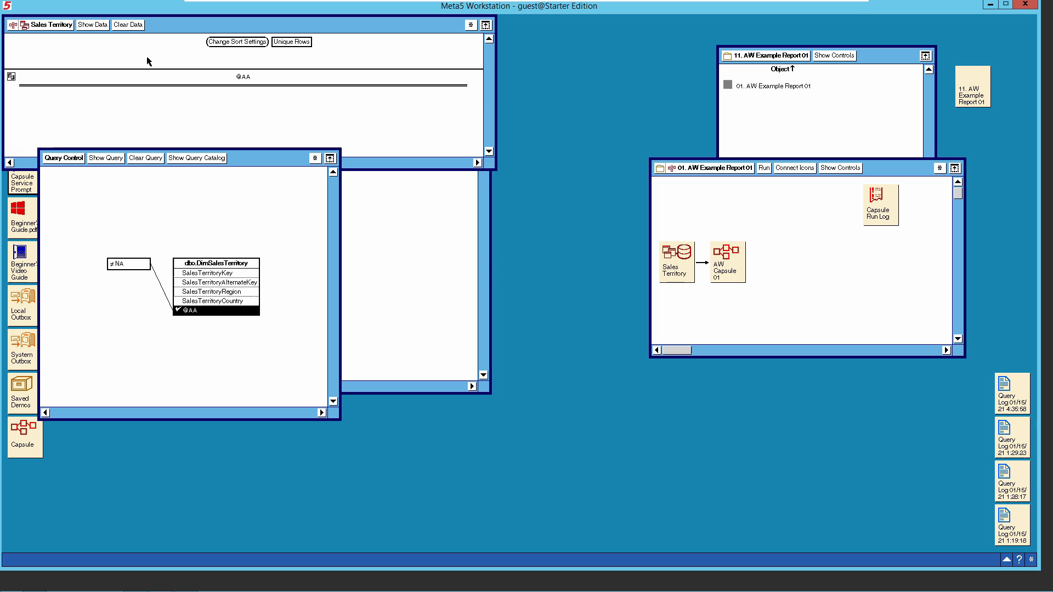
left_click(91, 26)
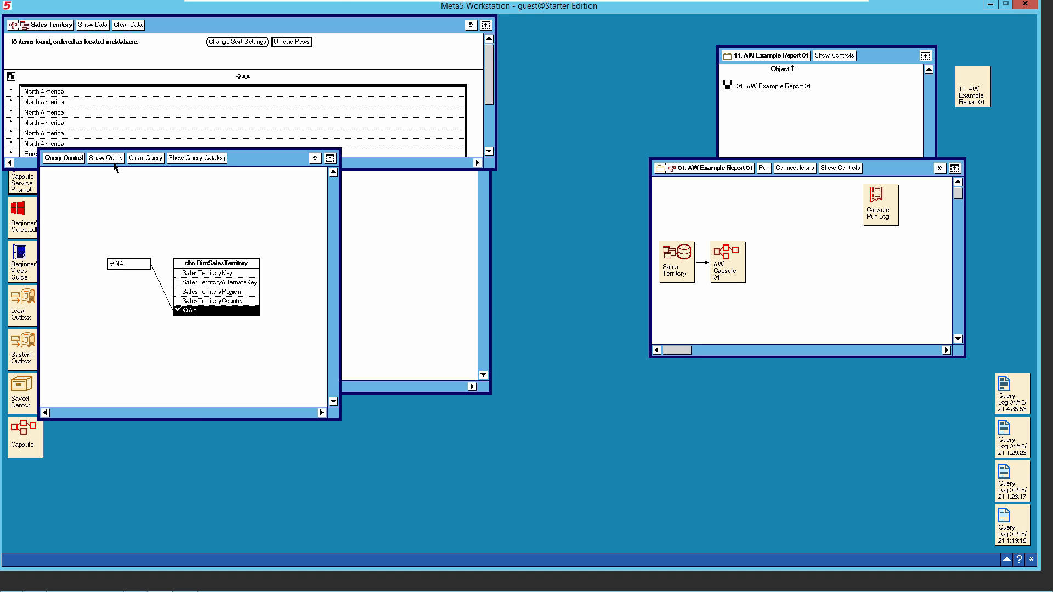
left_click(77, 160)
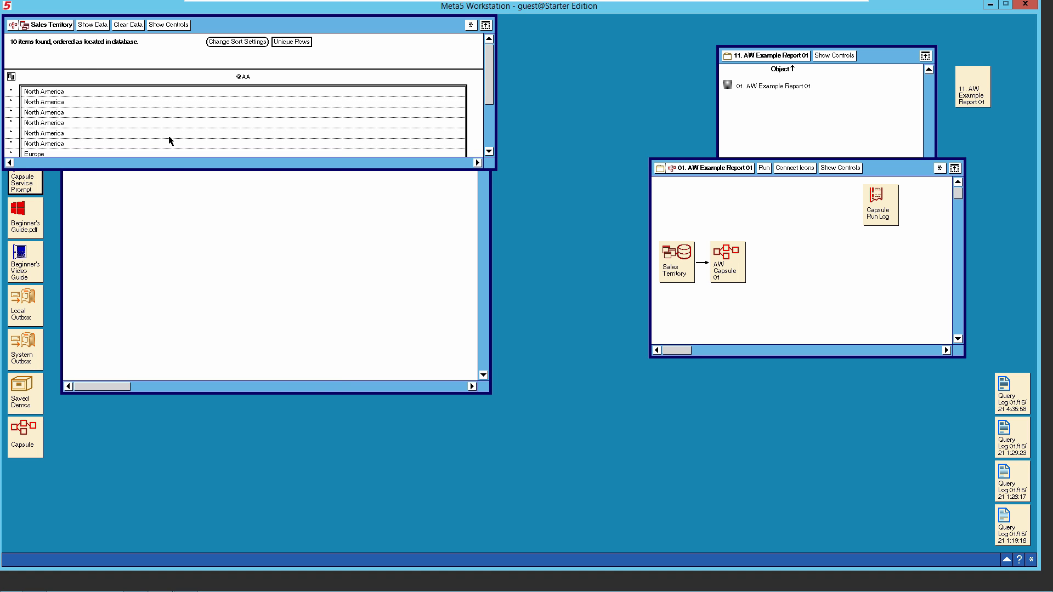
left_click_drag(493, 170, 519, 437)
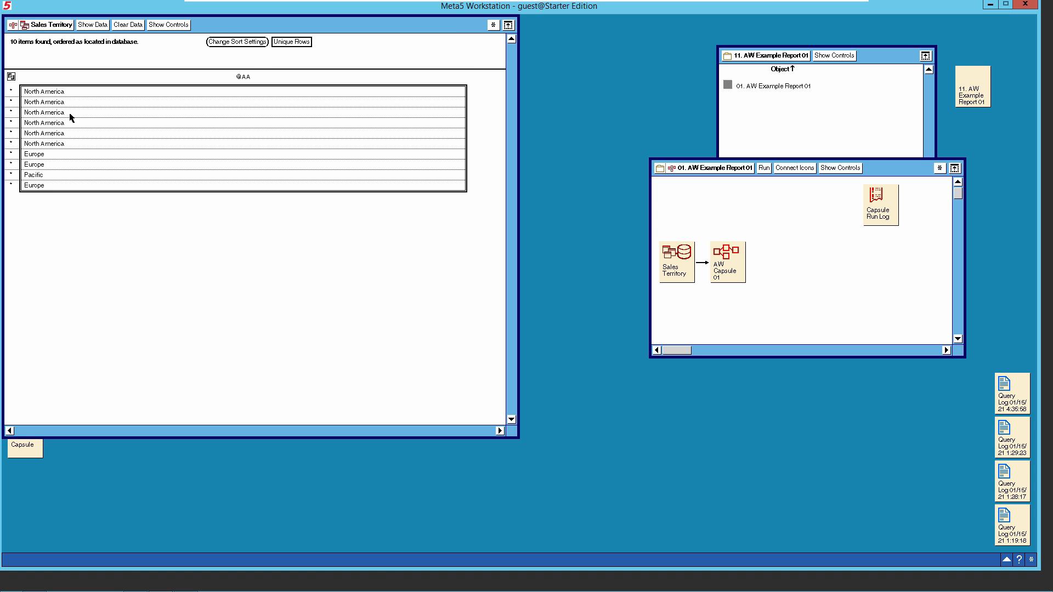
Step: Restrict the Sales Territory query to unique rows, retrieve the data again and close the query
left_click(299, 44)
left_click(91, 25)
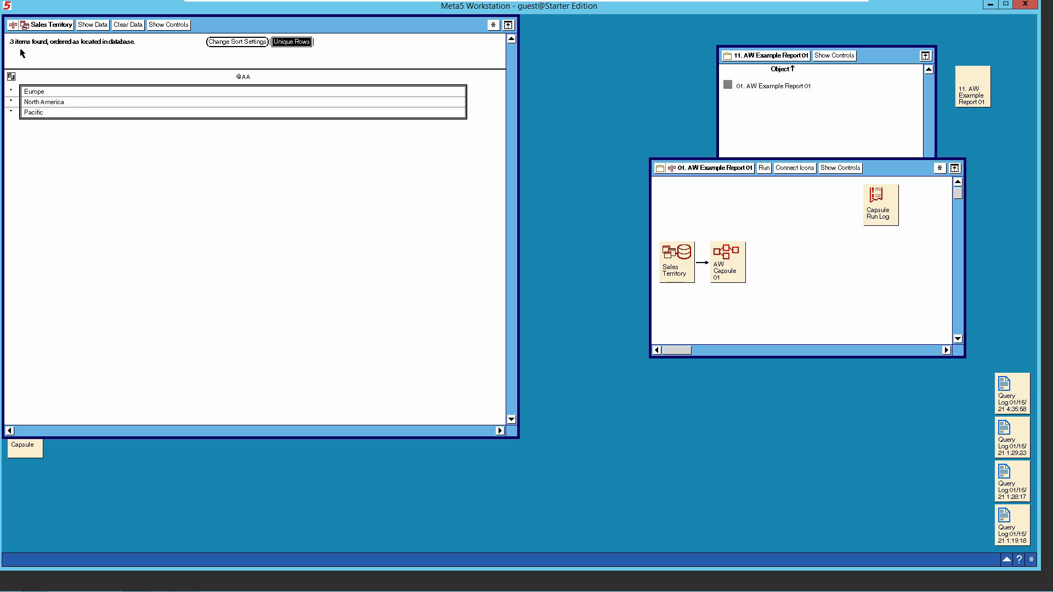
left_click(50, 27)
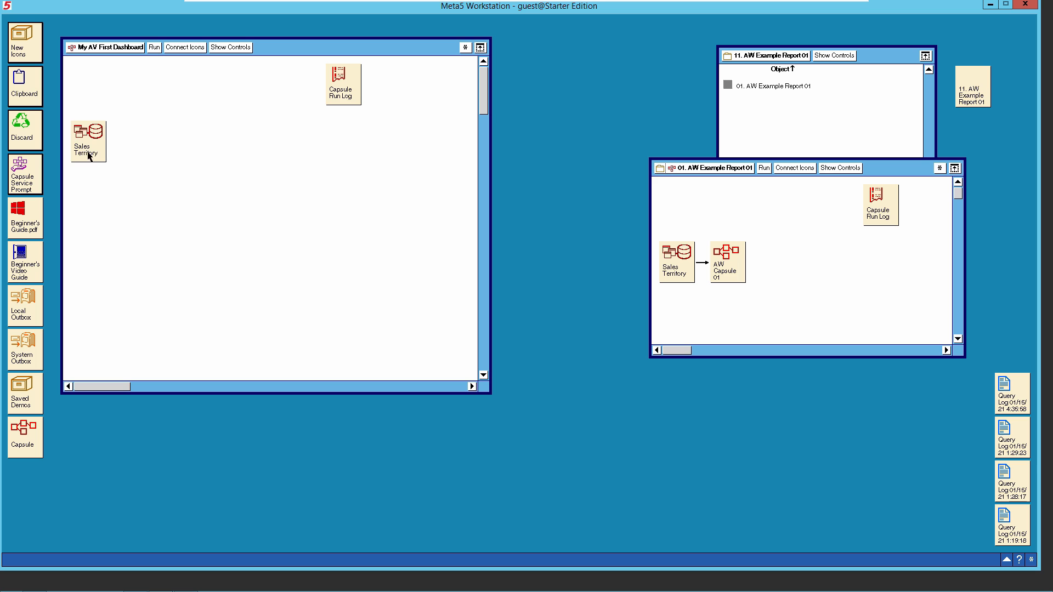
Step: Reopen the Sales Territory query, check the data it retrieves, and close it
left_click(85, 144)
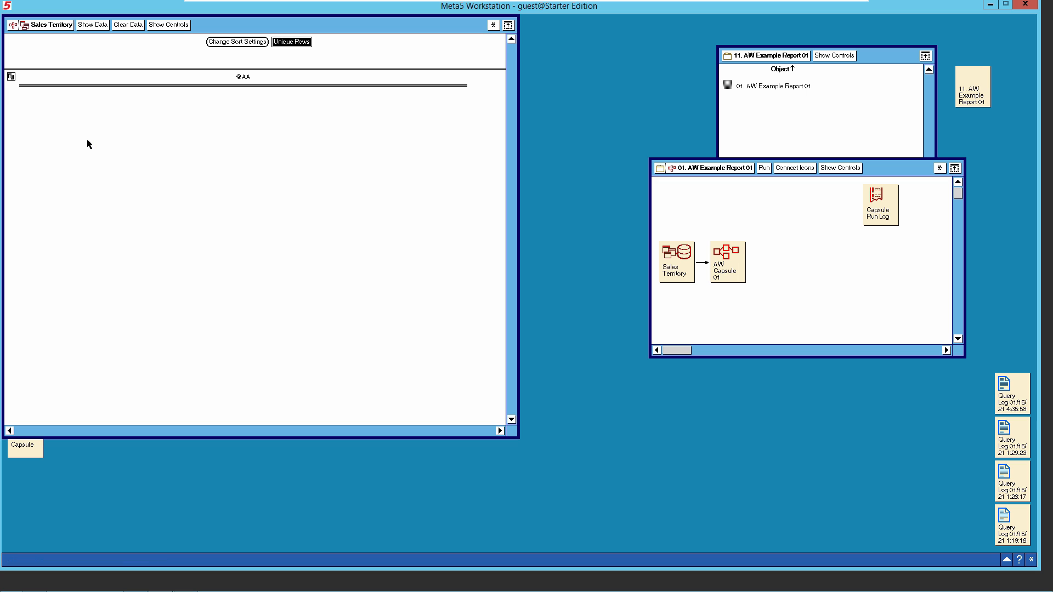
left_click(100, 28)
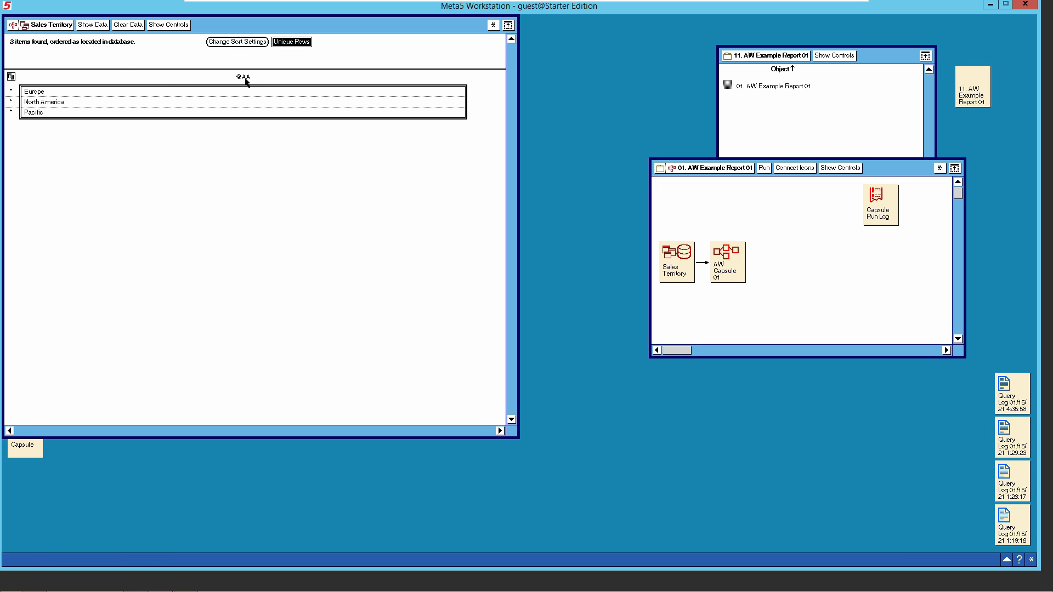
left_click(54, 24)
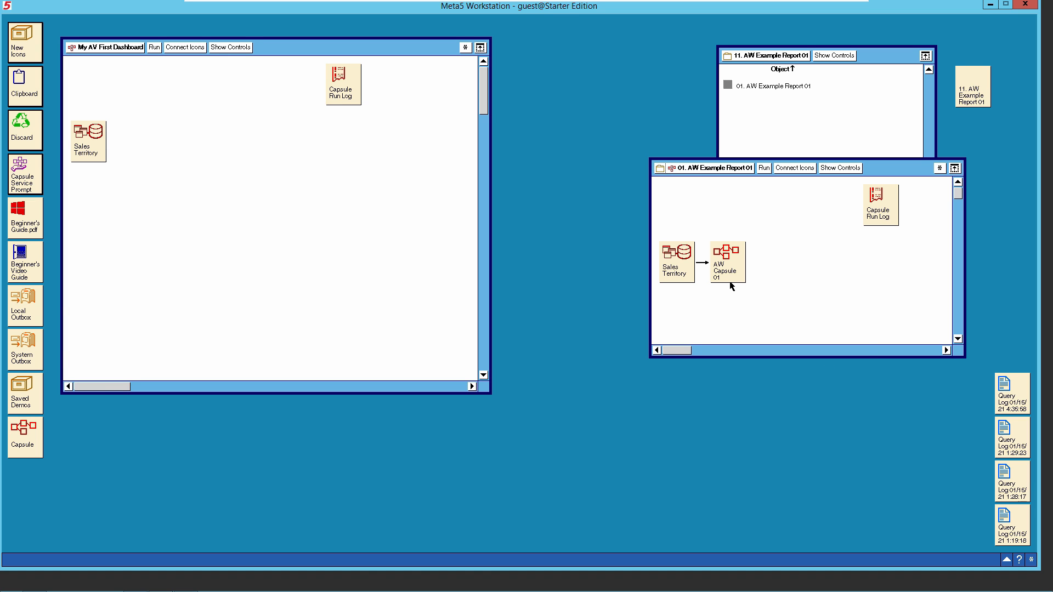
Step: Place a blank Capsule icon from the New Icons cabinet beside the Sales Territory query in My AV First Dashboard
double_click(24, 52)
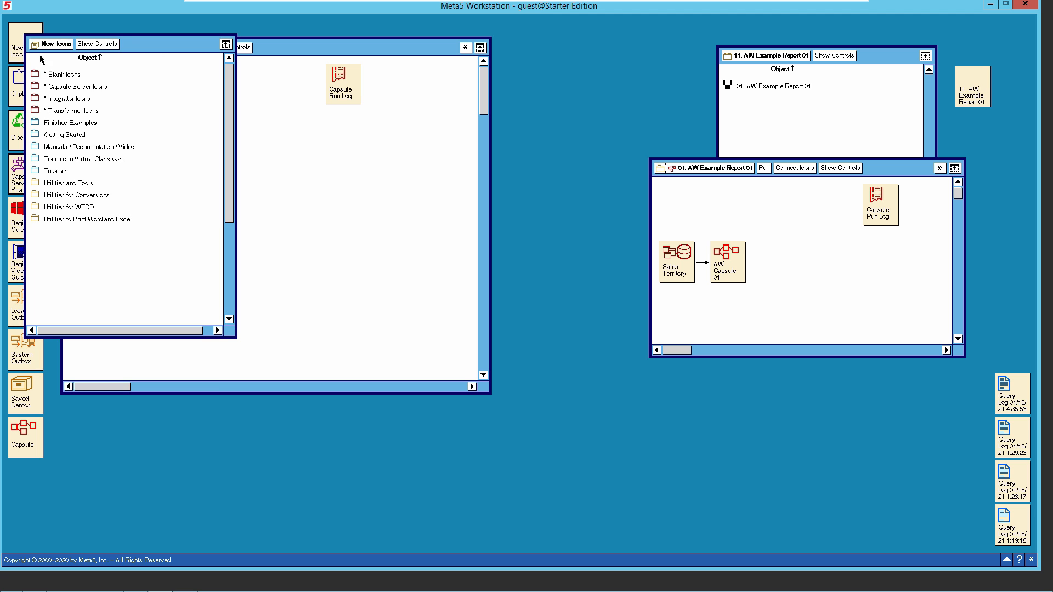
left_click(61, 77)
double_click(61, 75)
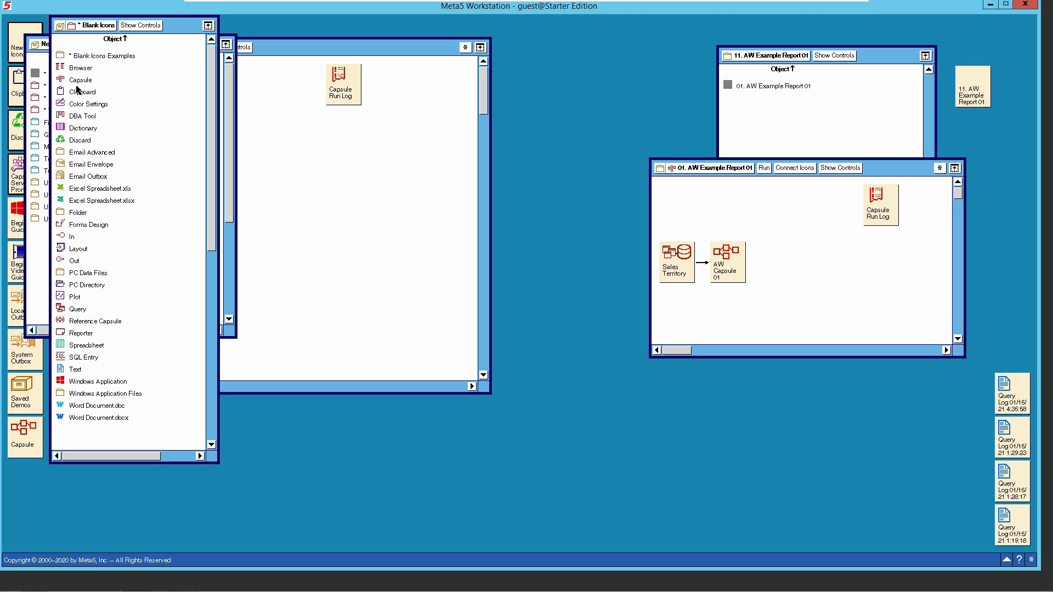
left_click(79, 81)
left_click_drag(80, 82, 131, 129)
left_click(58, 29)
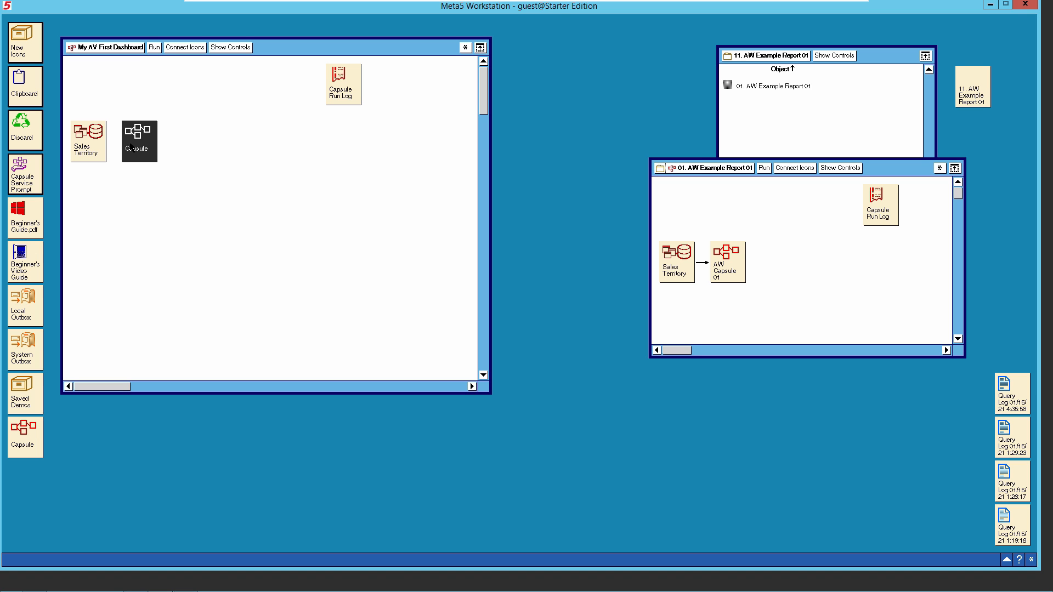
Step: Connect the Sales Territory query to the new Capsule icon with an arrow
left_click(97, 146)
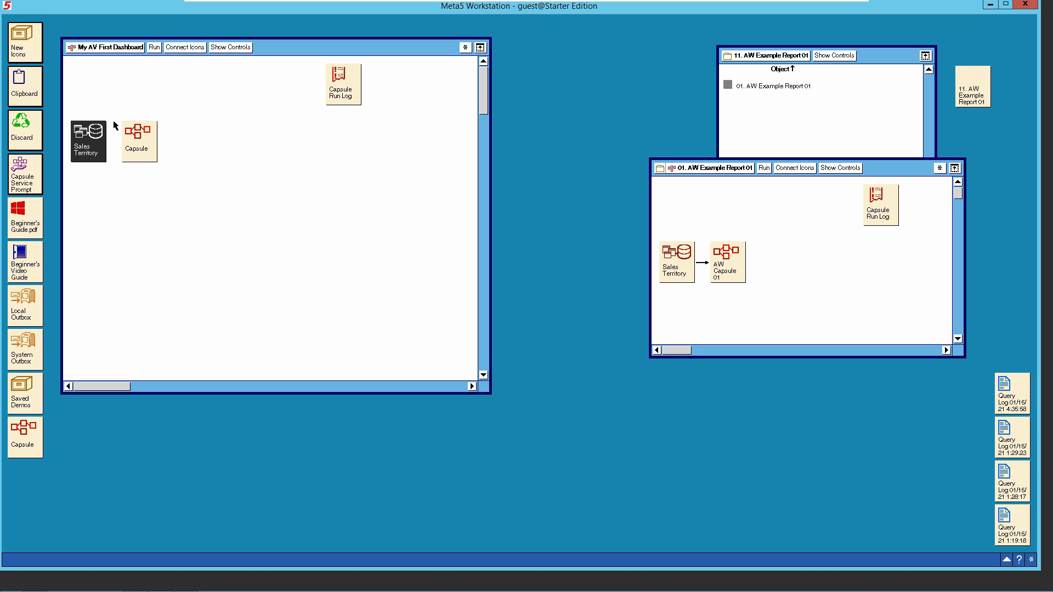
left_click(185, 48)
left_click(149, 146)
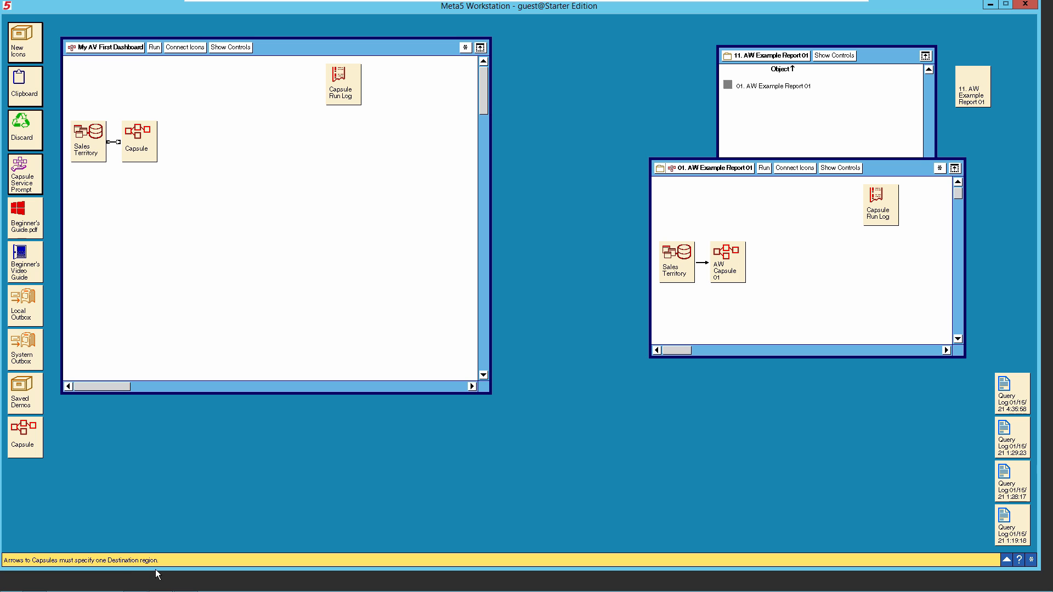
Step: Set the arrow's destination area to Other with the region name controls and apply the options
right_click(116, 147)
left_click(115, 162)
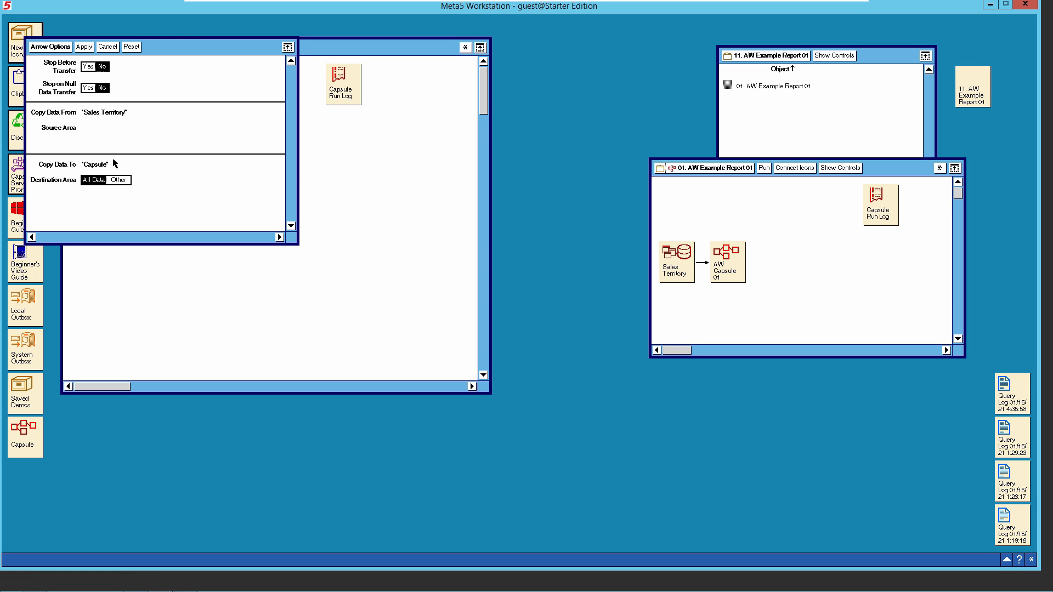
left_click(119, 180)
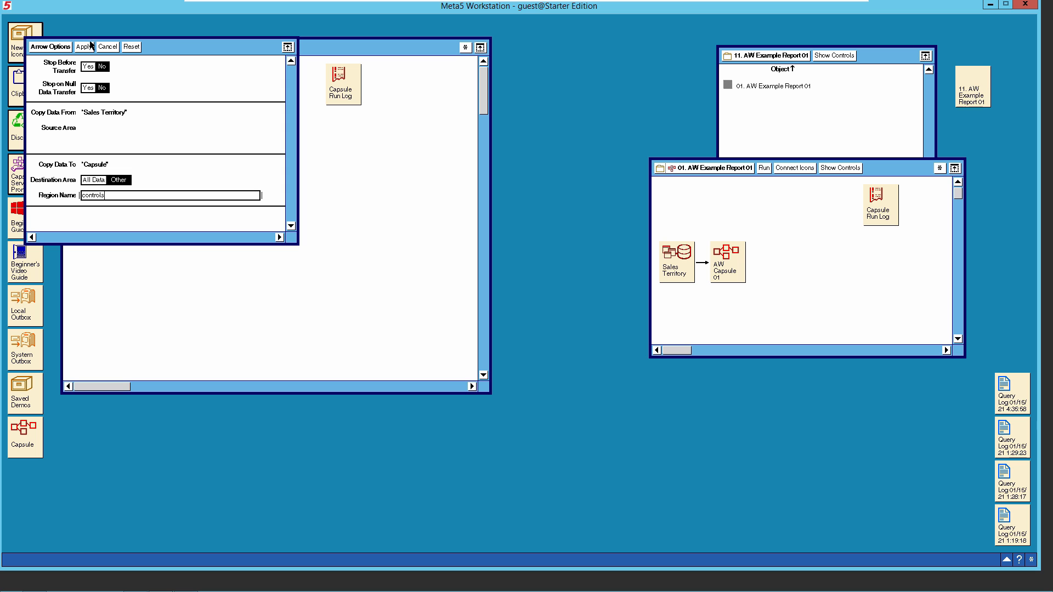
left_click(62, 46)
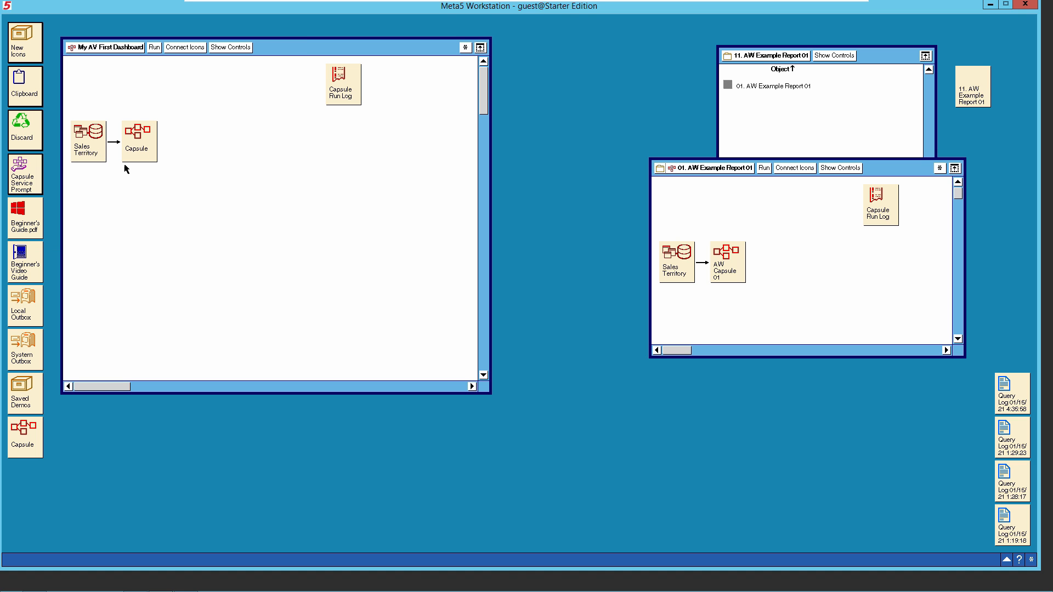
Step: Open the new inner Capsule, move and enlarge its window, and close the 11. AW Example Report 01 folder
double_click(731, 267)
double_click(135, 143)
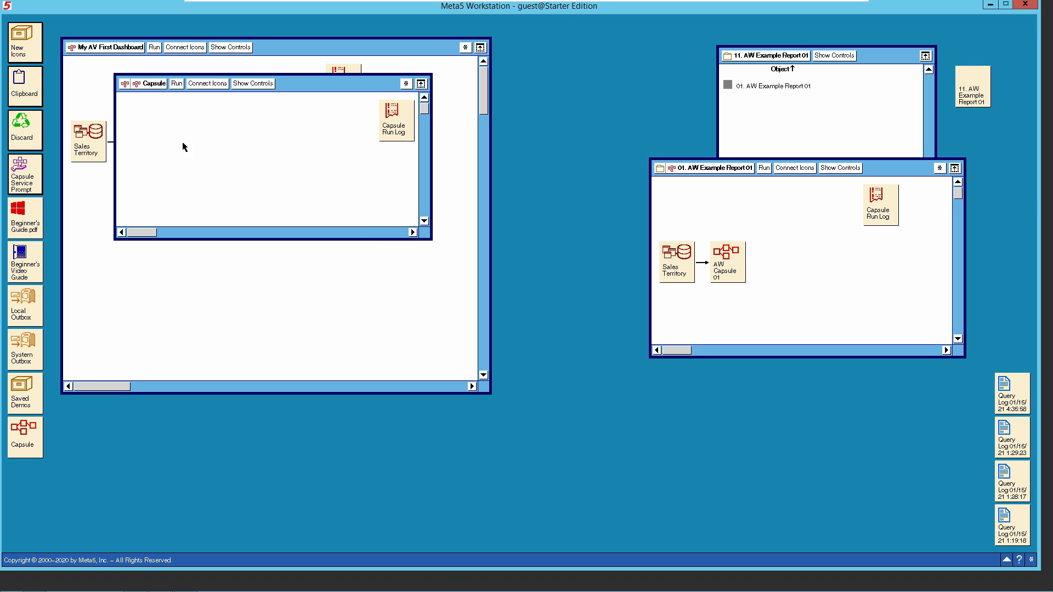
left_click_drag(310, 82, 263, 69)
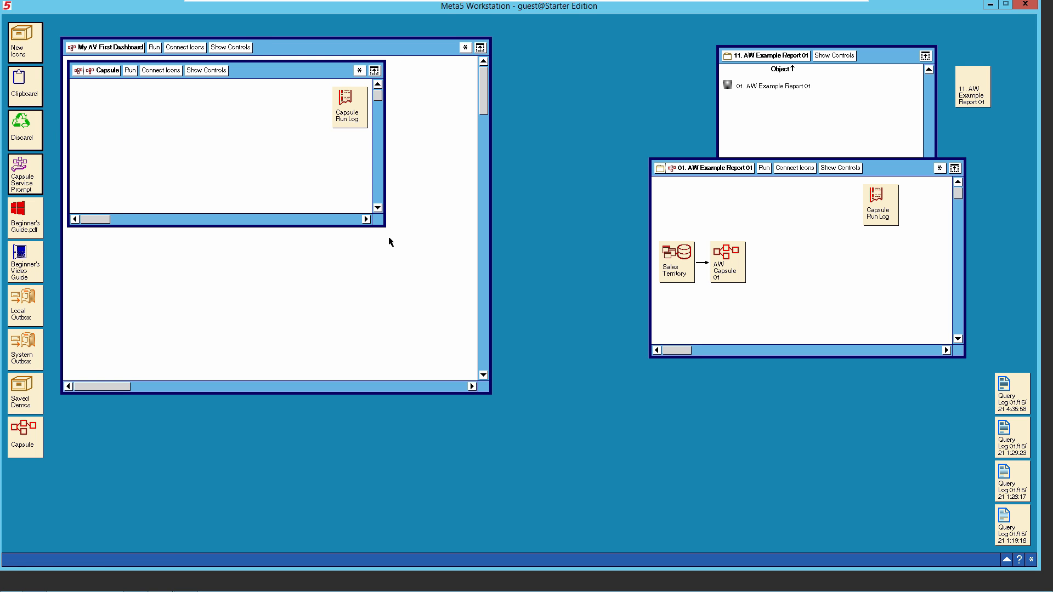
left_click_drag(422, 283, 680, 486)
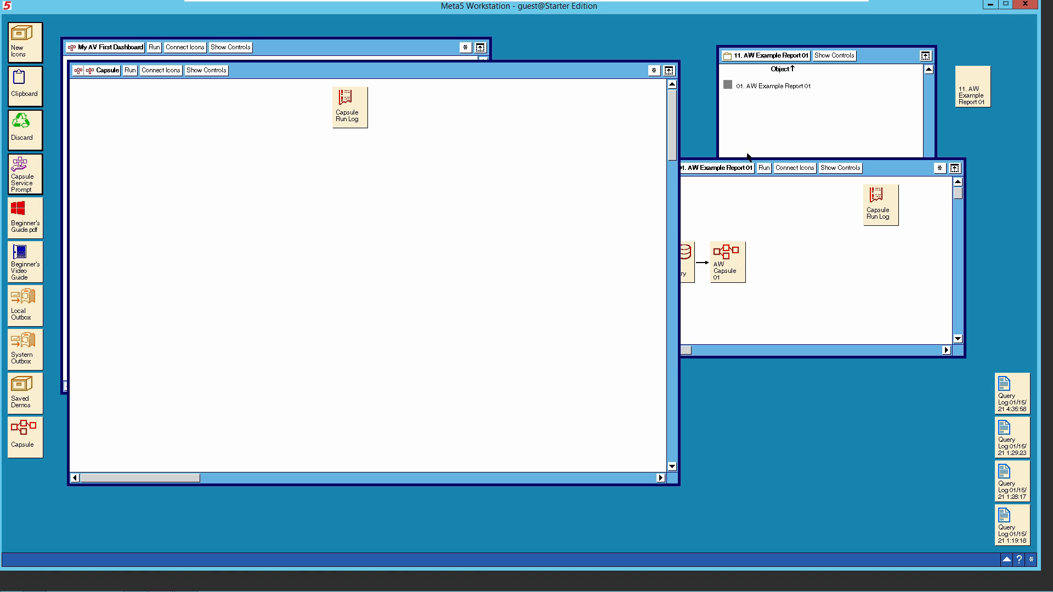
double_click(760, 56)
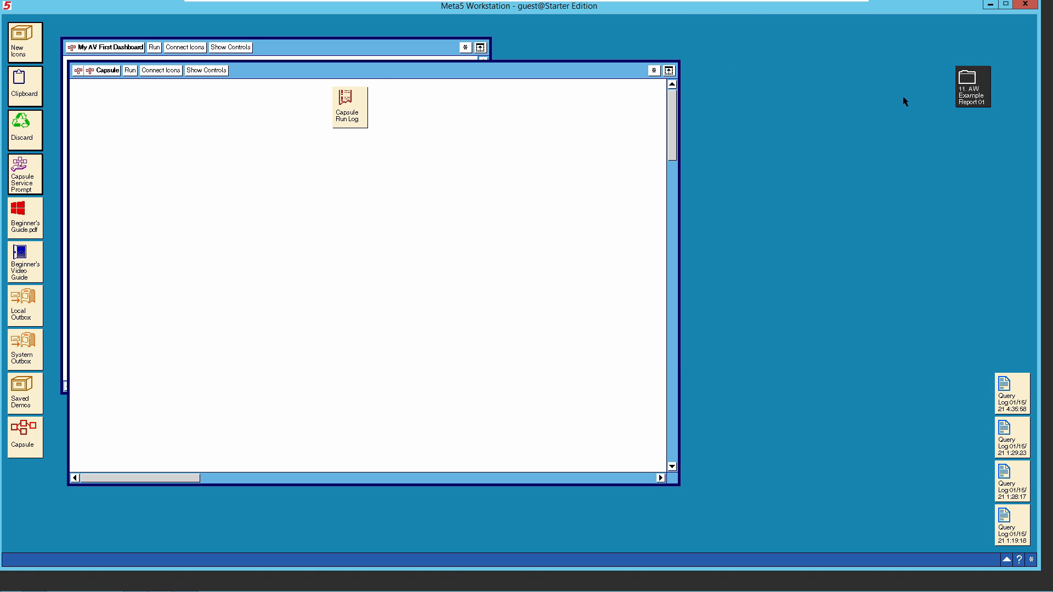
Step: Place five blank Capsule icons from the New Icons cabinet in a row inside the inner Capsule
double_click(28, 44)
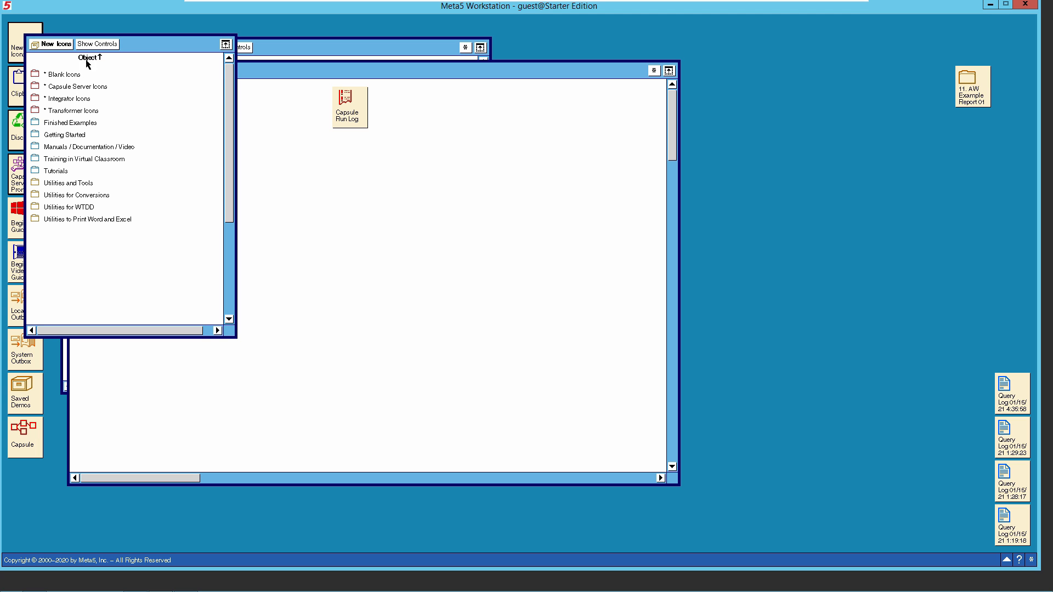
left_click(72, 77)
double_click(73, 76)
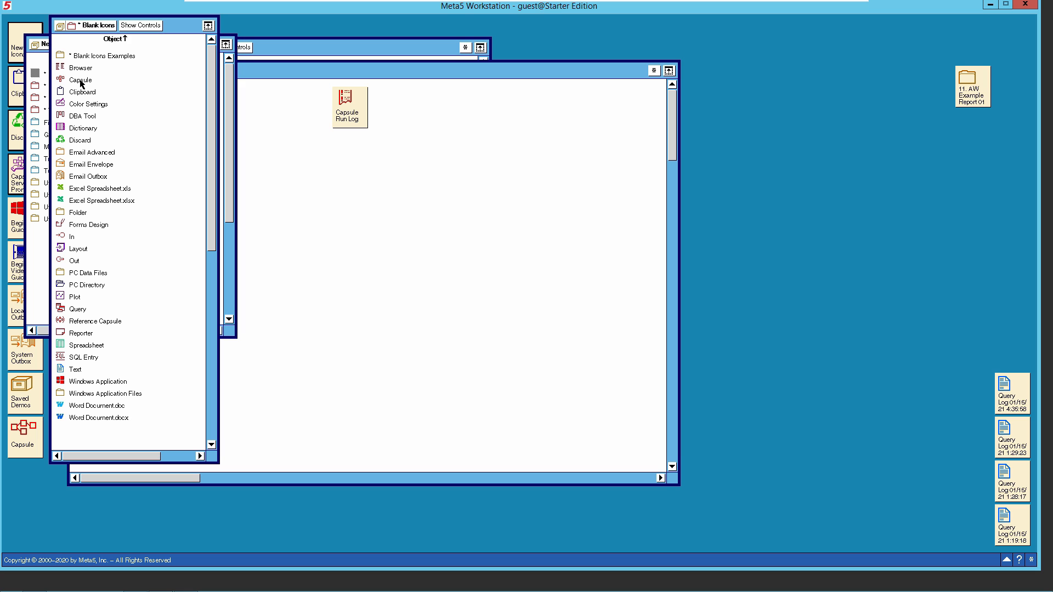
left_click_drag(81, 82, 496, 165)
left_click(304, 166)
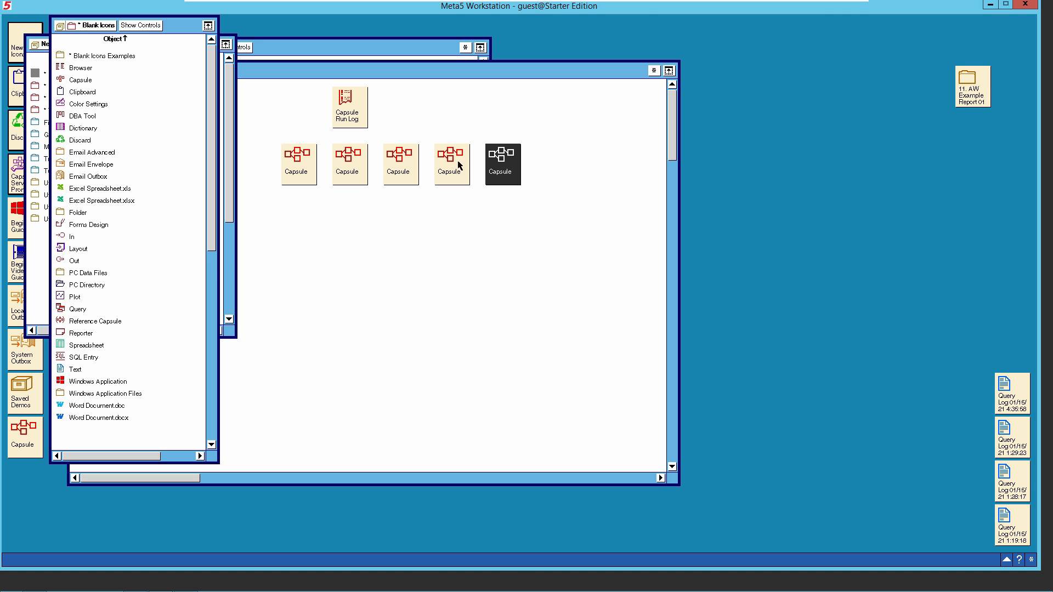
Step: Move the five new capsules into the inner Capsule's first row and shift the Capsule Run Log to the row's far end
left_click(336, 75)
left_click_drag(294, 168, 90, 109)
left_click_drag(355, 98, 559, 101)
left_click_drag(350, 163, 146, 107)
left_click_drag(218, 115, 199, 107)
left_click_drag(452, 165, 249, 107)
left_click_drag(502, 159, 297, 100)
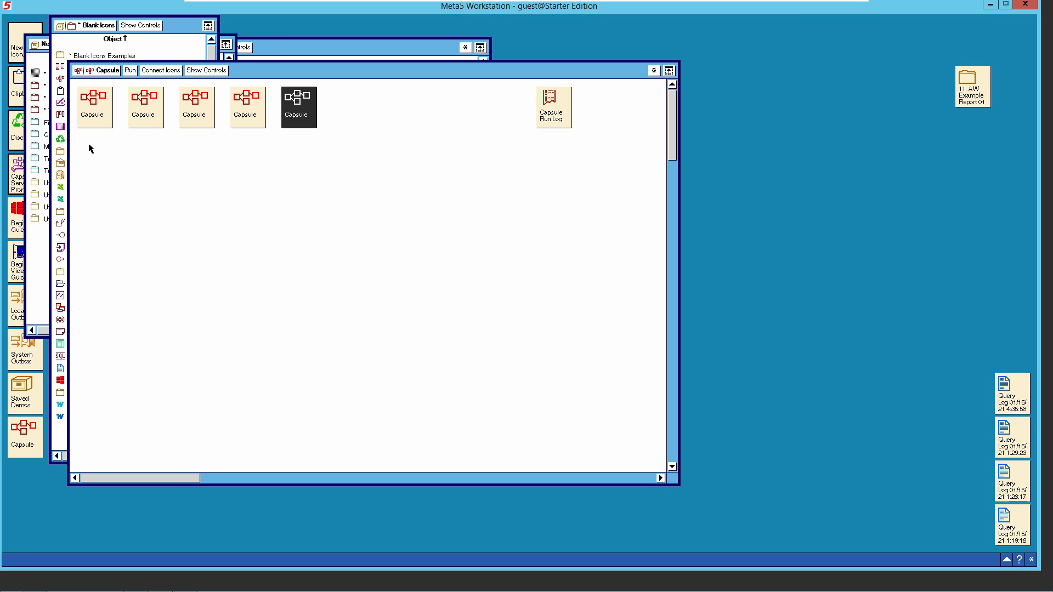
Step: Rename the first capsule in the row as Years and the second as Months
right_click(94, 115)
left_click(94, 131)
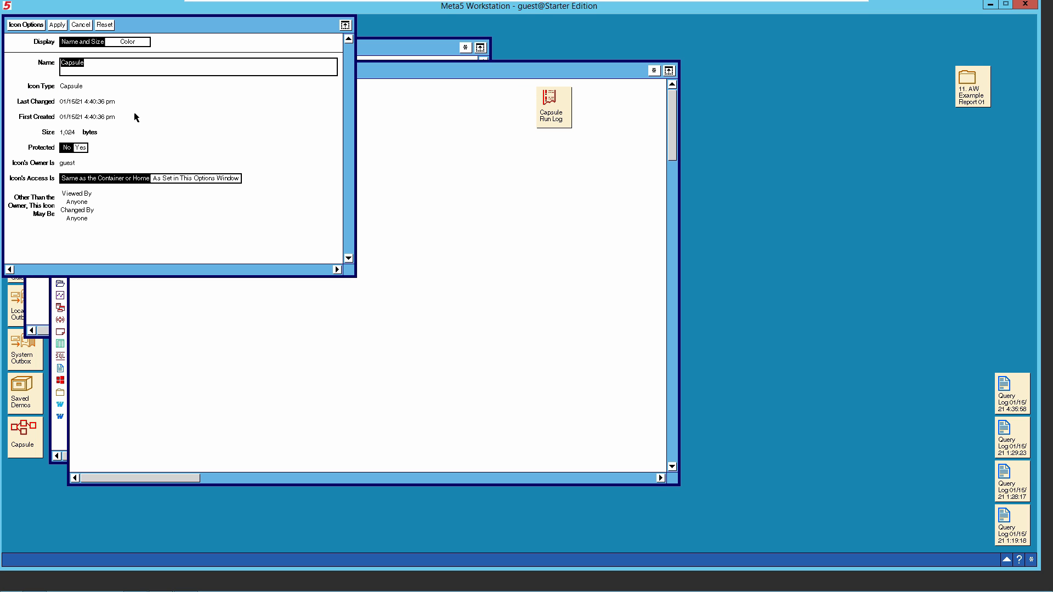
type("Yea")
key("Return")
left_click(142, 118)
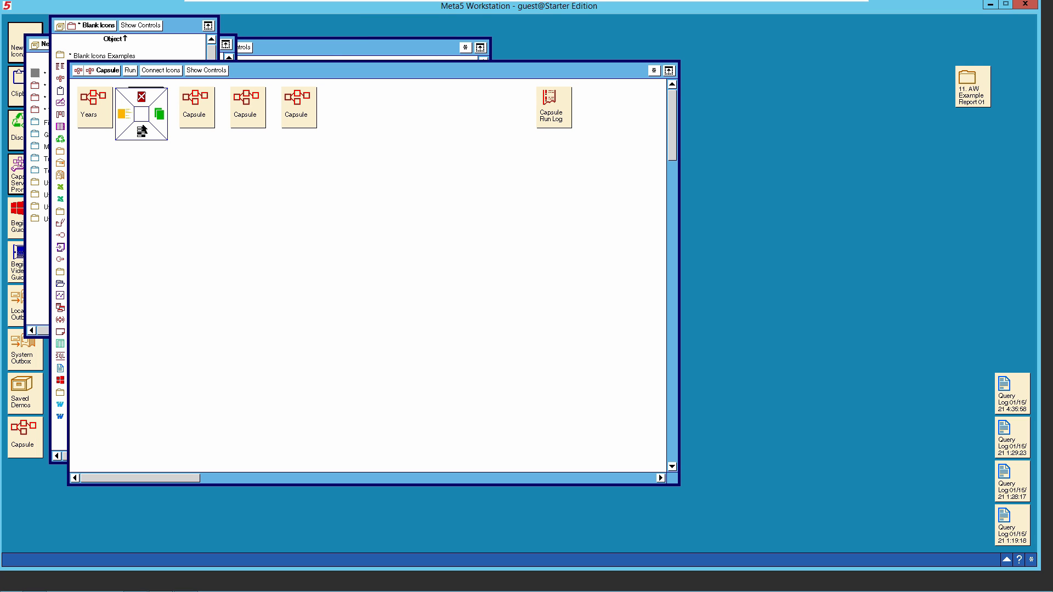
left_click(141, 130)
type("Months")
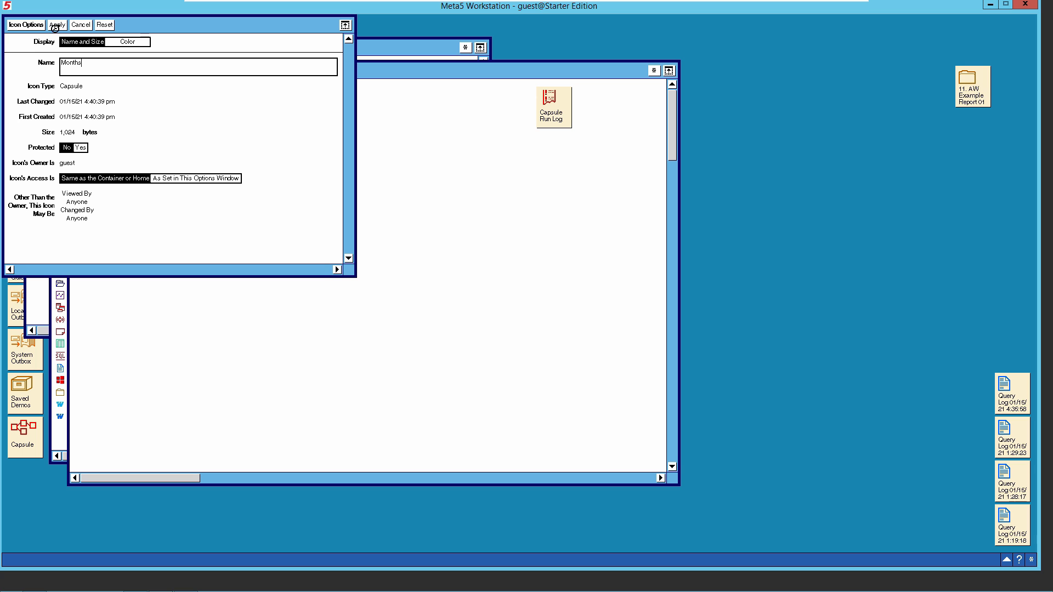
key("Return")
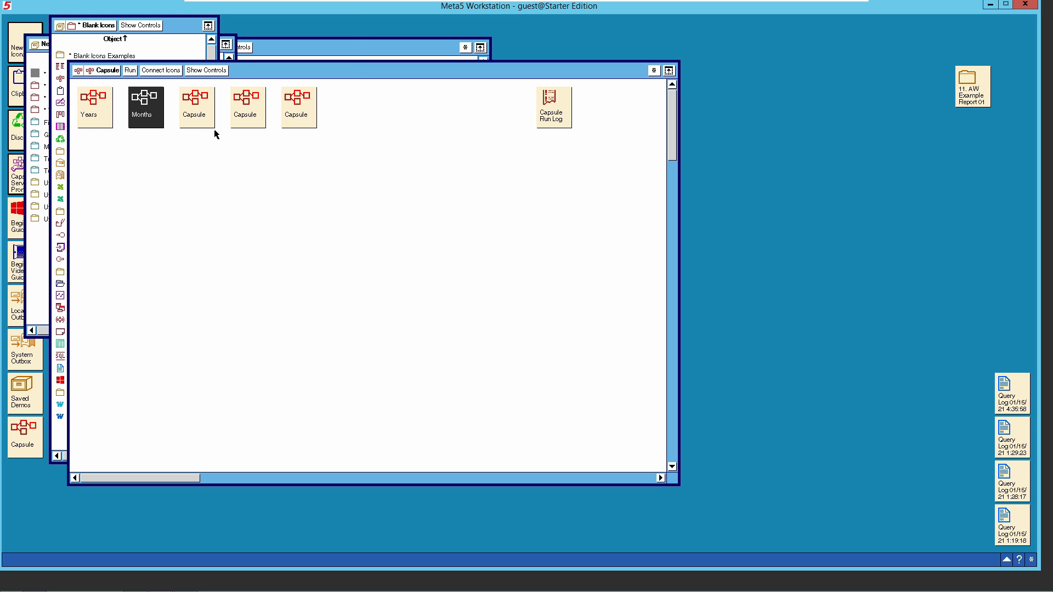
Step: Rename the third capsule in the row as Countries and the fourth as Product Categories
left_click_drag(199, 125, 196, 137)
key("BackSpace")
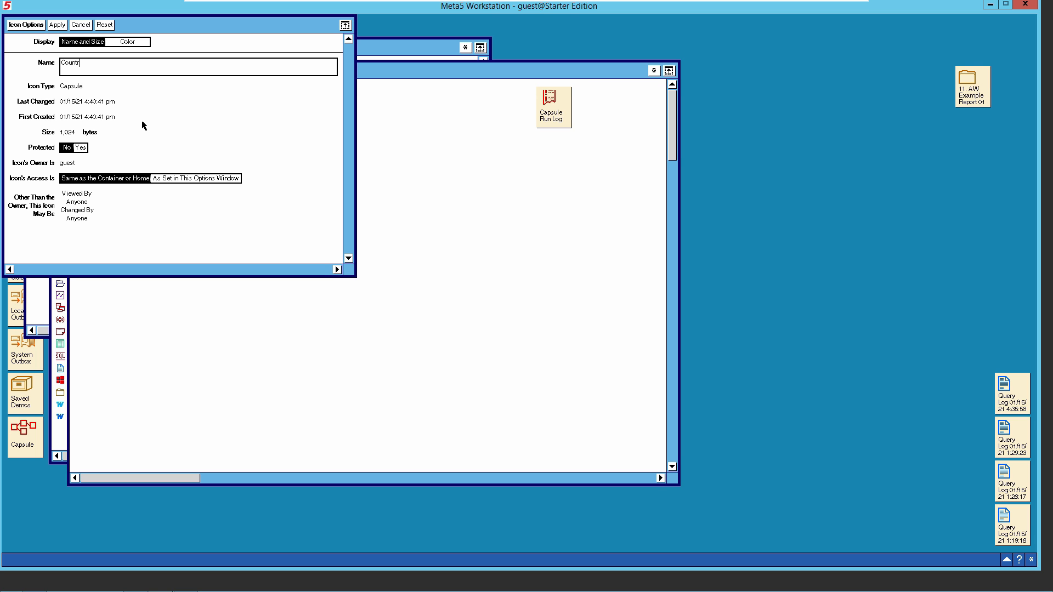
left_click(42, 26)
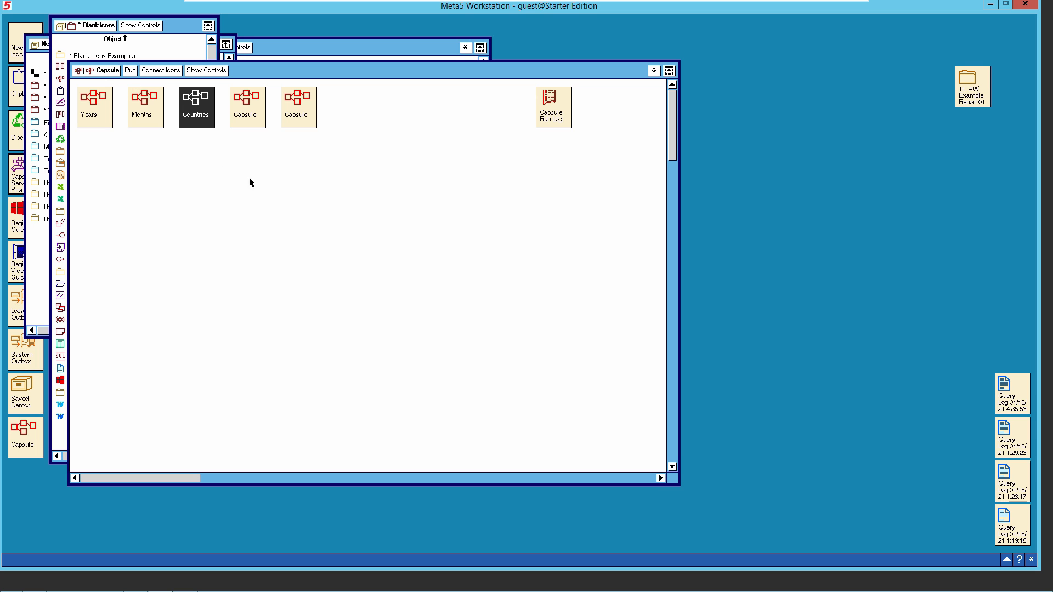
left_click(255, 116)
left_click(254, 132)
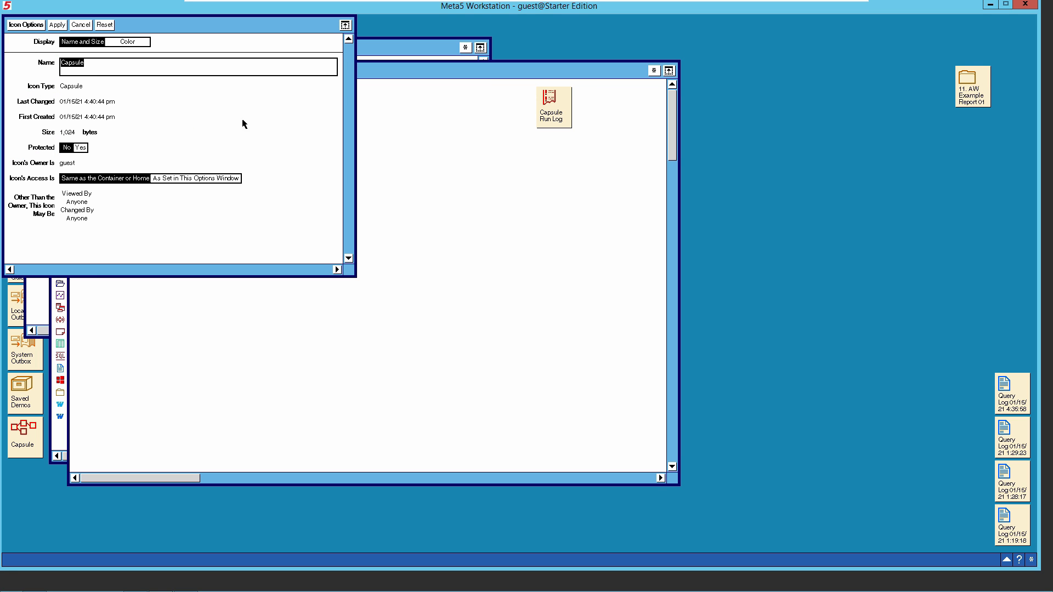
type("Product Categories")
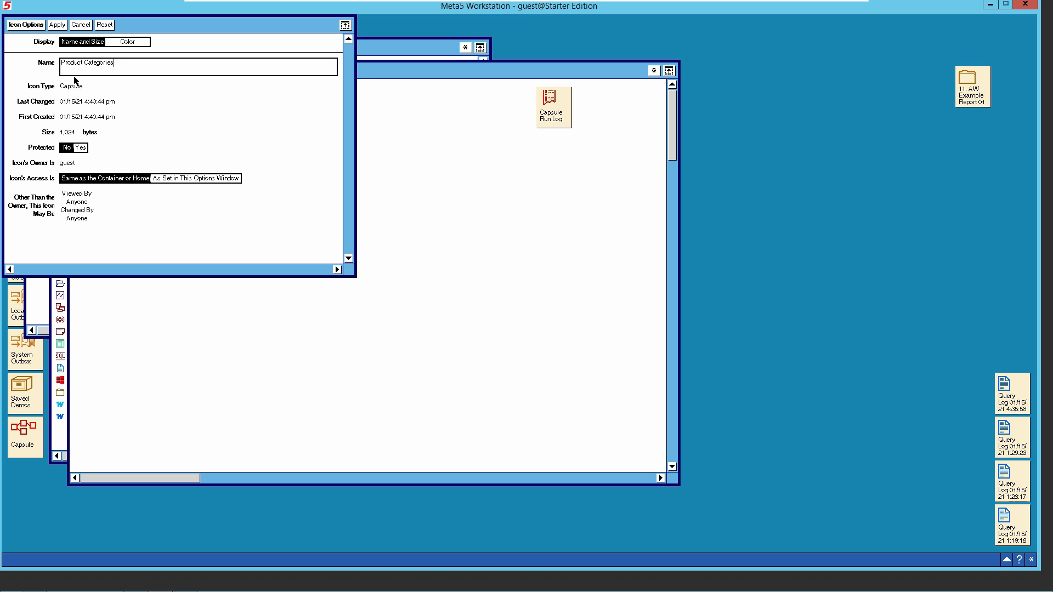
left_click(38, 26)
Step: Rename the fifth capsule in the row as Currencies
left_click(298, 122)
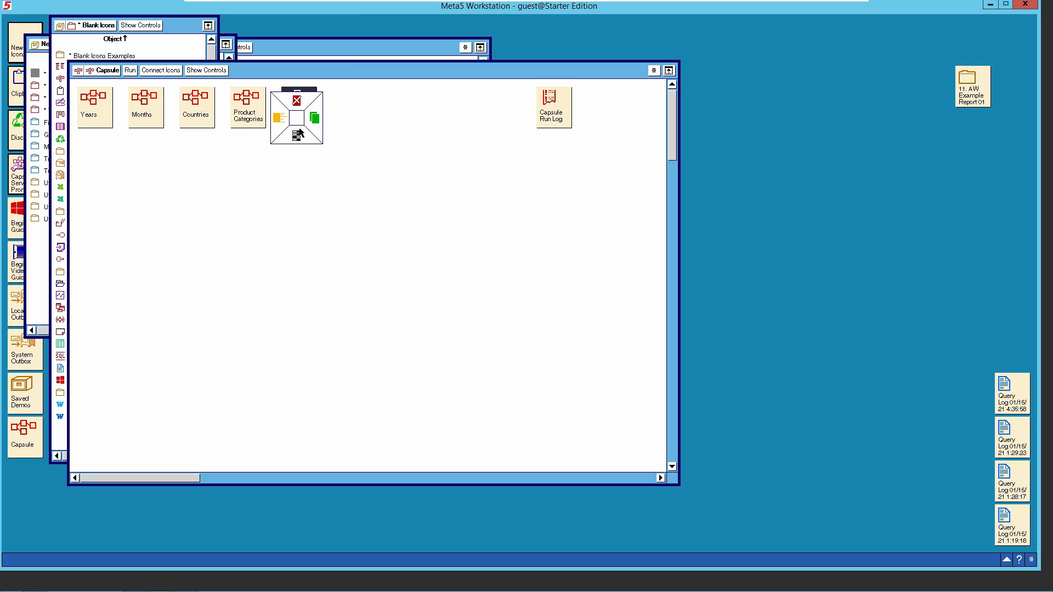
left_click(298, 136)
type("C")
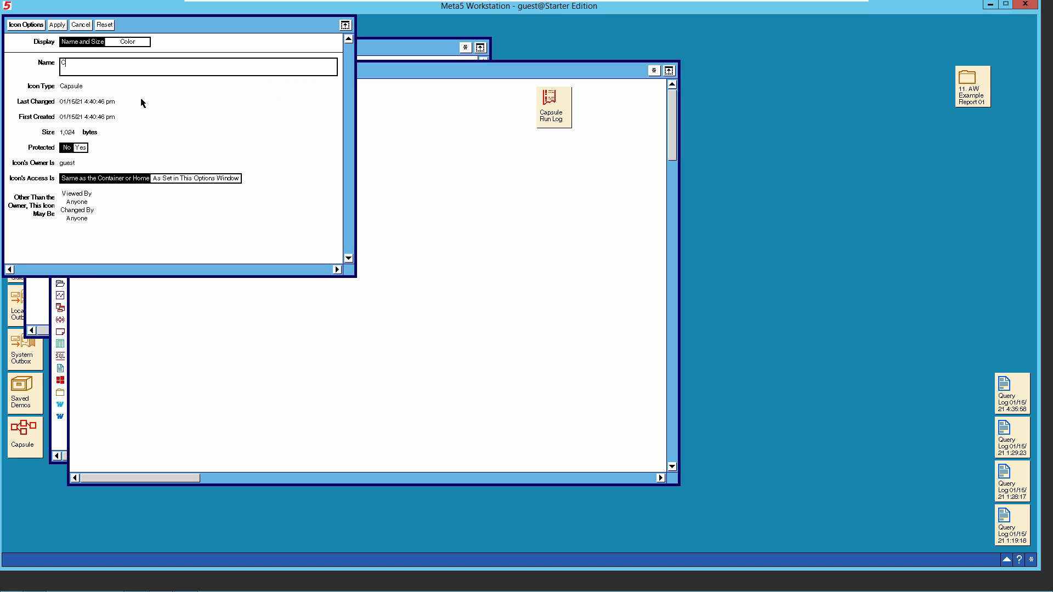
type("urrencies")
left_click(34, 26)
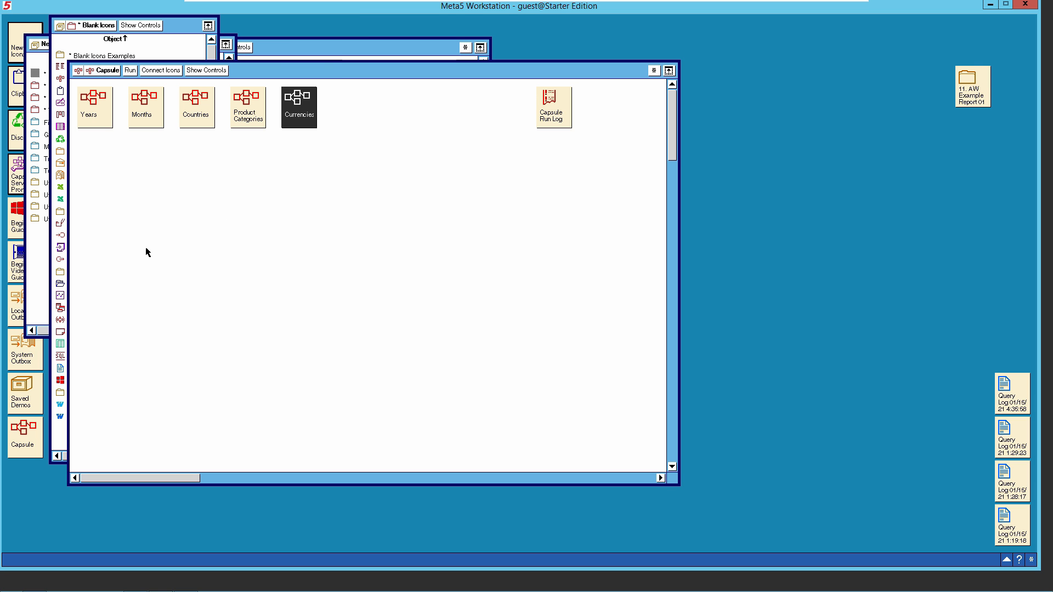
left_click(145, 252)
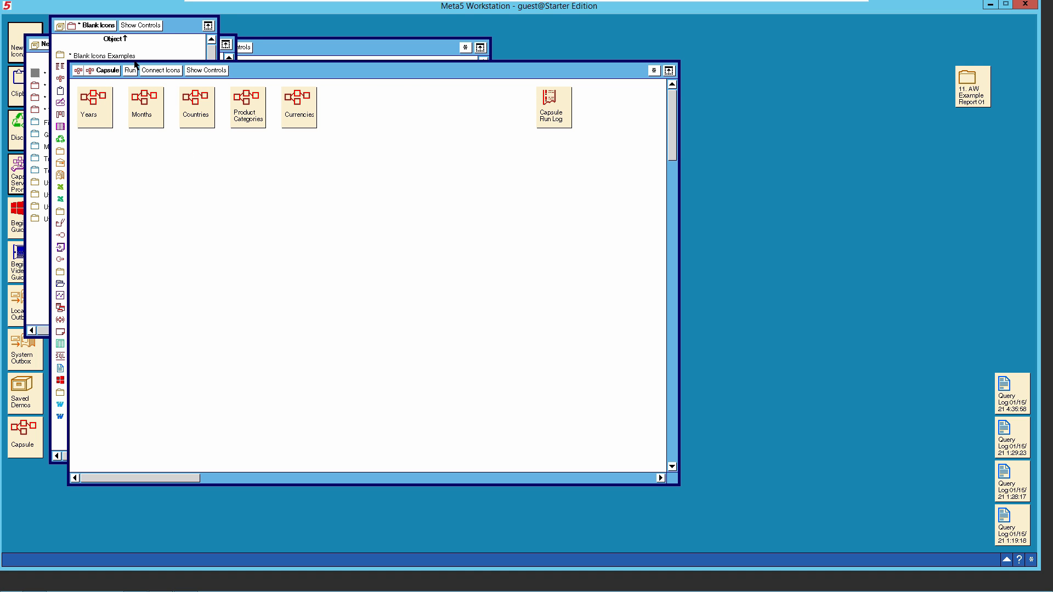
Step: Add another blank Capsule named Sales Facts 01 below Years, leaving a free row between them, and move the window clear of Blank Icons
left_click(168, 31)
left_click(168, 37)
left_click_drag(66, 80, 299, 283)
type("Sales Facts 01")
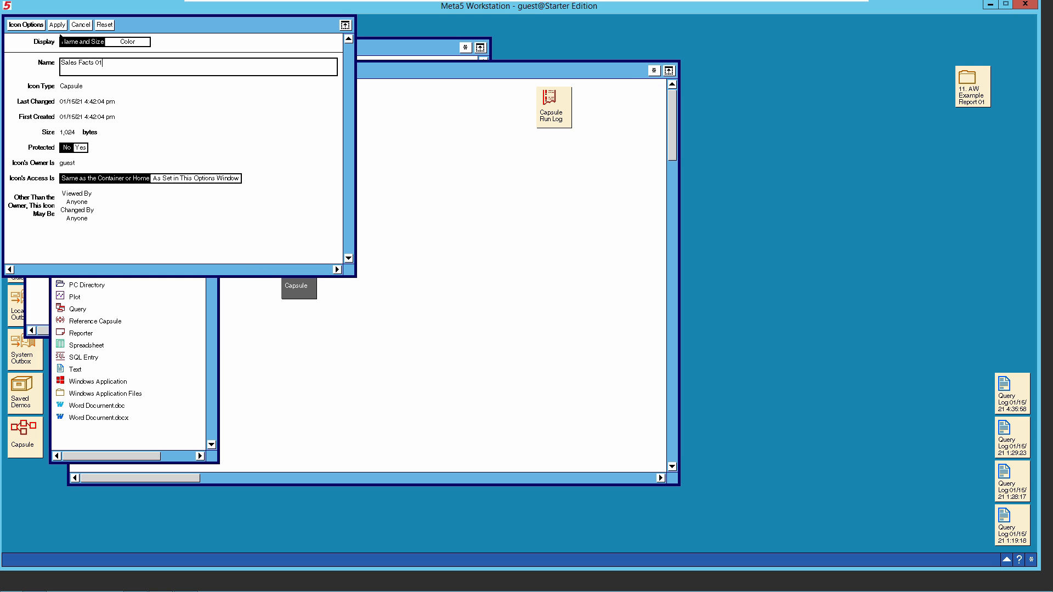
left_click(40, 27)
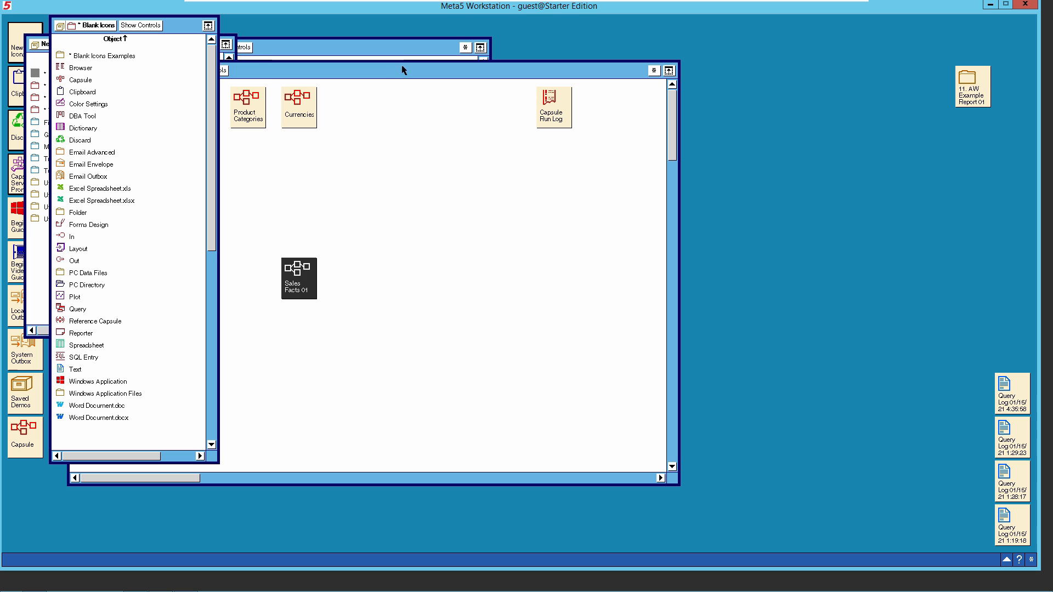
left_click(405, 69)
left_click_drag(296, 280, 90, 220)
left_click_drag(426, 71, 457, 85)
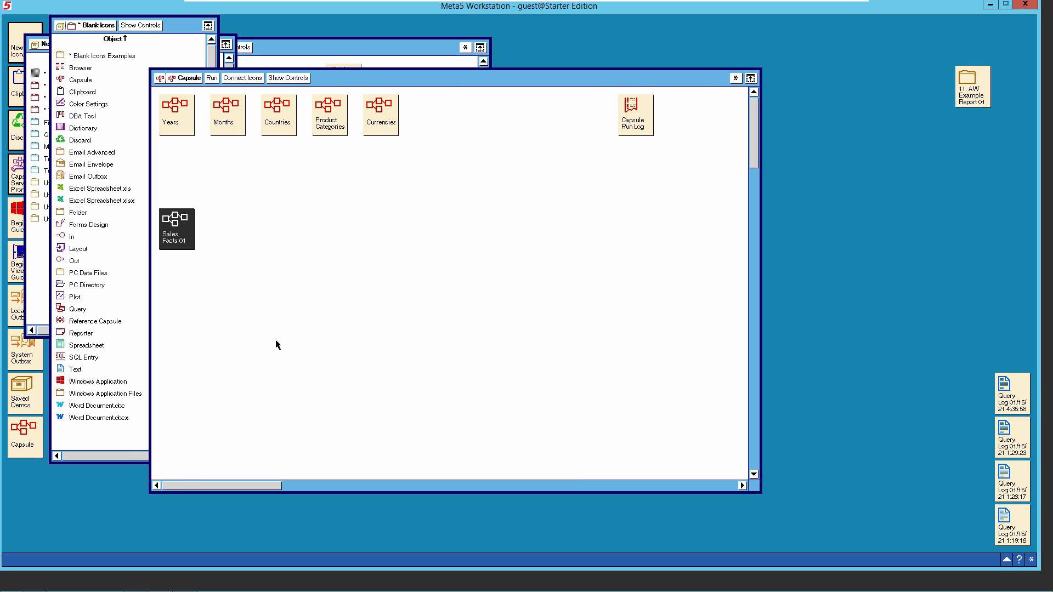
Step: Place a blank Spreadsheet icon below the Years capsule and put copies of it below Months and Countries
left_click_drag(86, 346, 174, 173)
right_click(174, 172)
left_click(191, 173)
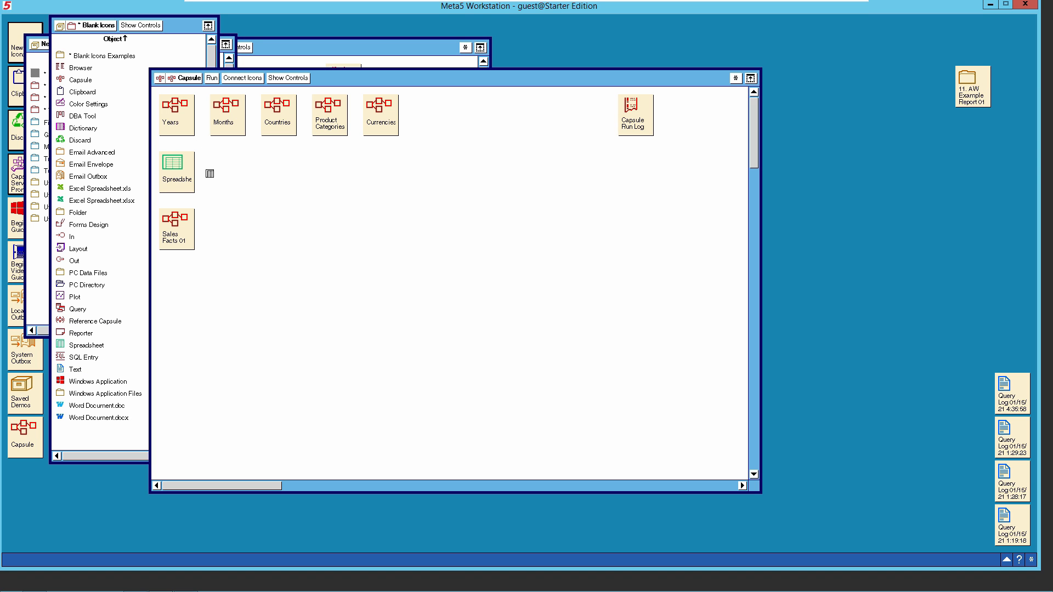
left_click(217, 170)
right_click(222, 172)
left_click(235, 174)
left_click(273, 172)
Step: Copy the blank spreadsheet below Product Categories, below Currencies and beside the Sales Facts 01 capsule
right_click(273, 172)
left_click(290, 171)
left_click(324, 173)
right_click(328, 172)
left_click(340, 169)
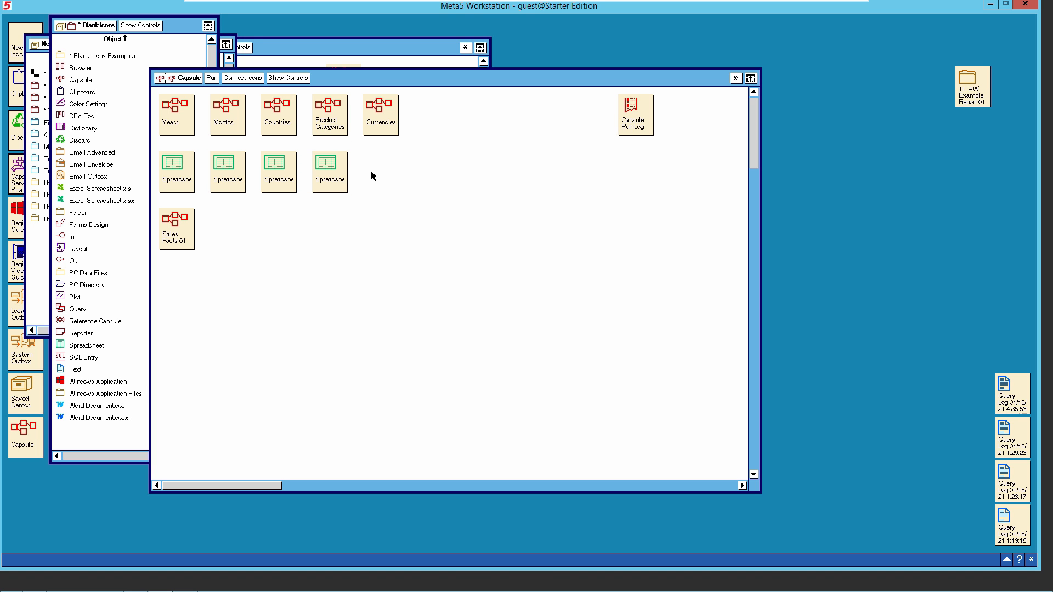
left_click(375, 172)
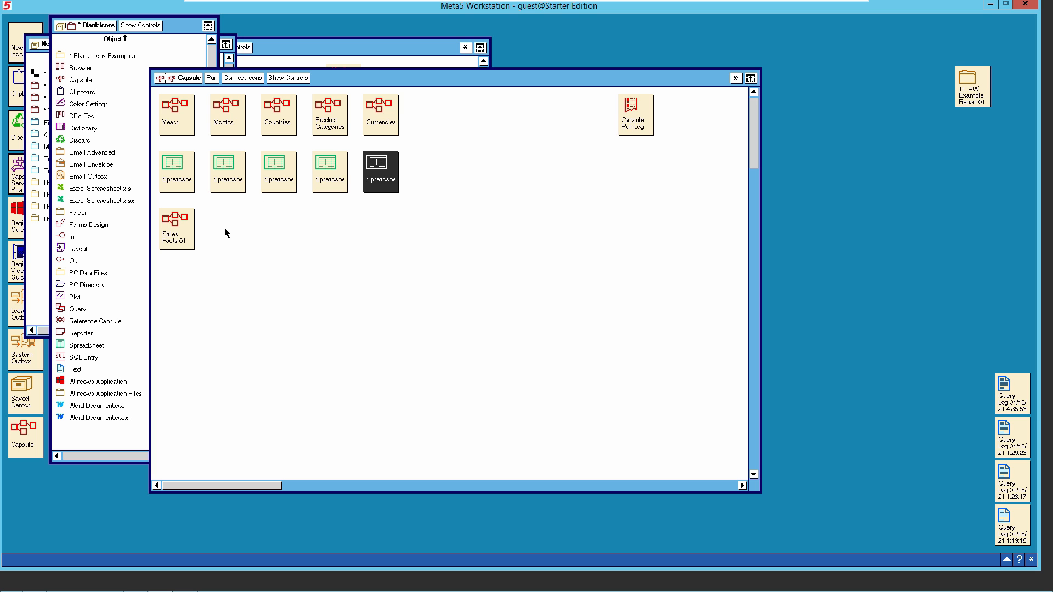
right_click(382, 185)
left_click(400, 179)
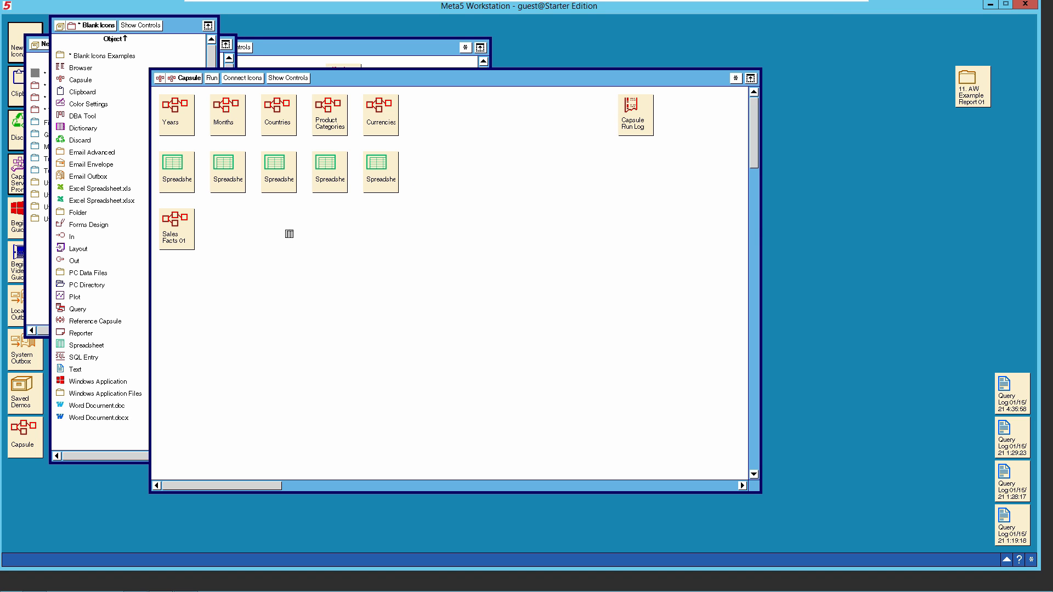
left_click(229, 230)
Step: Rename the spreadsheet below the Years capsule as Years
left_click(185, 188)
right_click(186, 186)
left_click(186, 202)
type("Years")
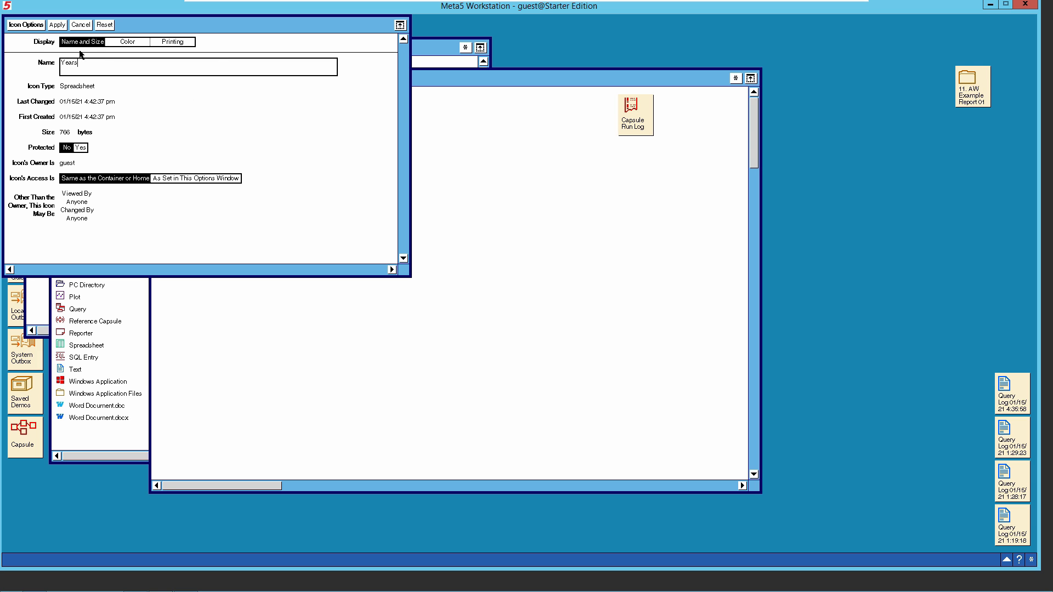
left_click(56, 25)
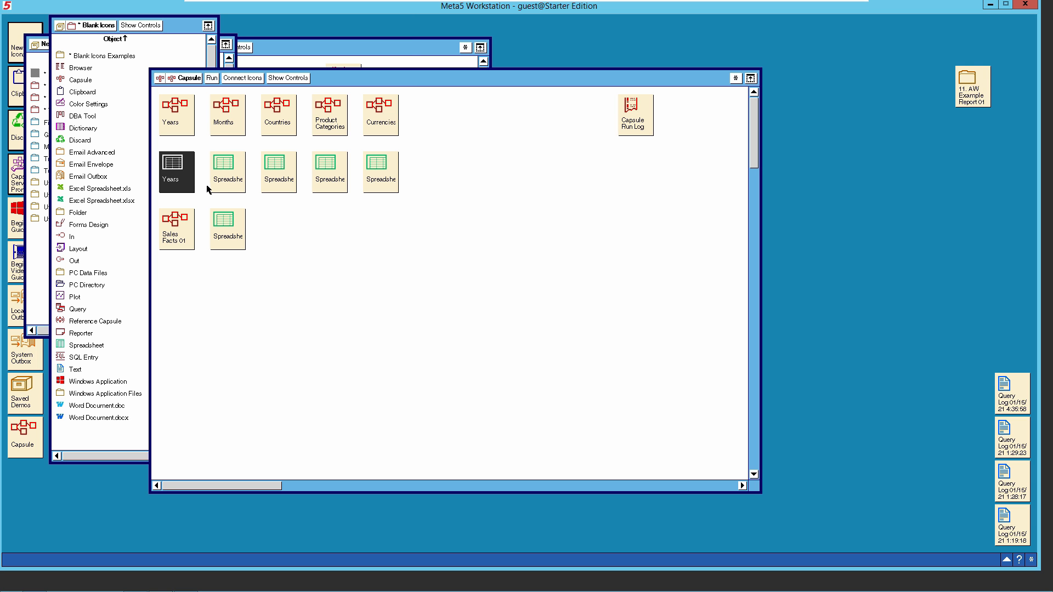
Step: Rename the spreadsheet below the Months capsule as Months
left_click(232, 176)
right_click(232, 176)
left_click(230, 185)
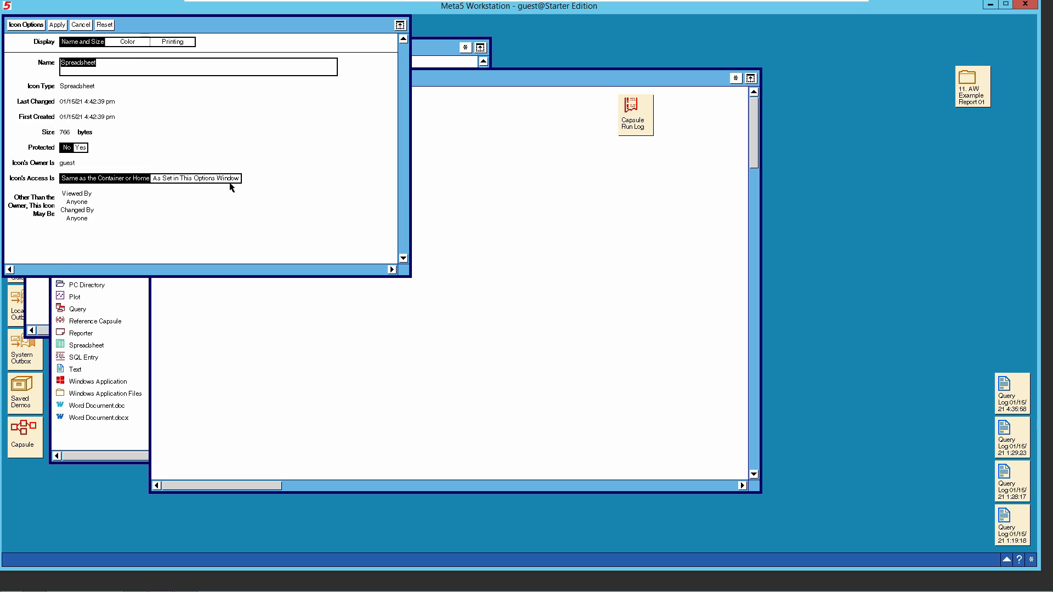
type("Mon")
left_click(32, 27)
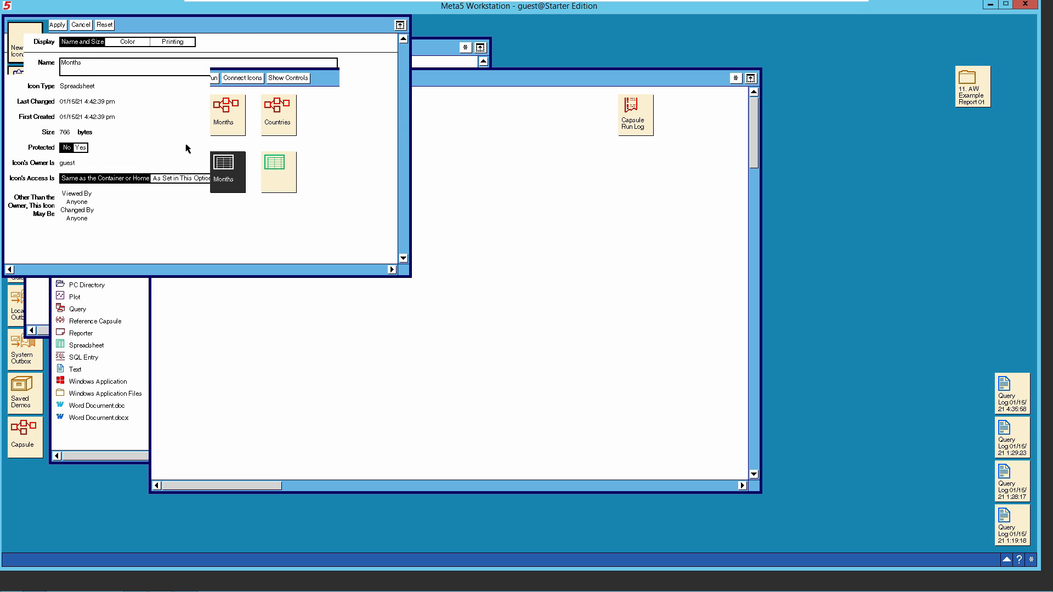
Step: Rename the spreadsheet below the Countries capsule as Countries
left_click(272, 175)
right_click(273, 176)
left_click(273, 187)
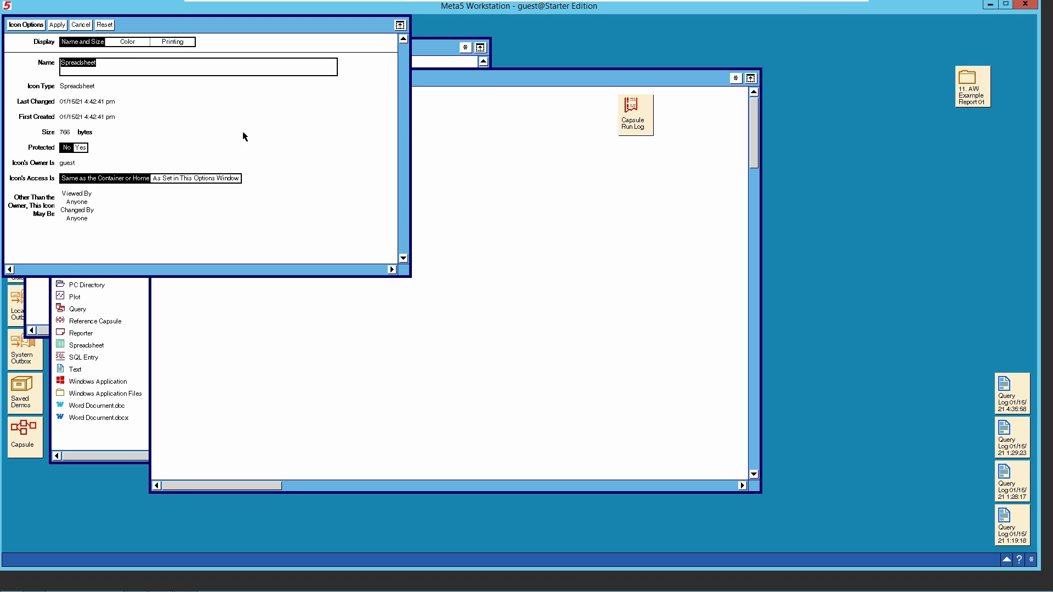
type("Countries")
left_click(31, 28)
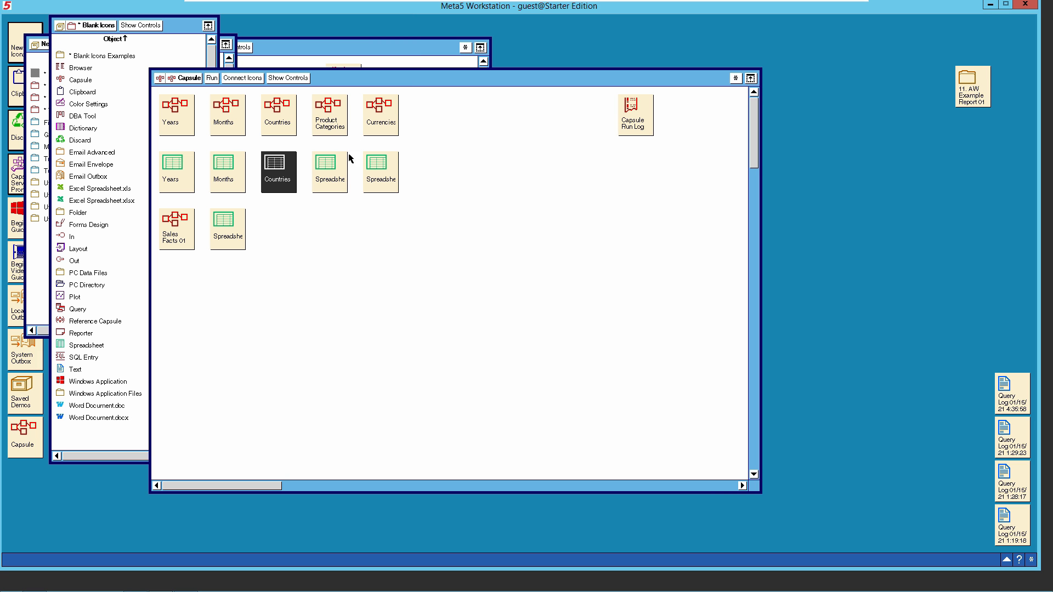
Step: Rename the spreadsheet below the Product Categories capsule as Product_Categories, with an underscore
left_click(340, 175)
right_click(341, 176)
left_click(342, 189)
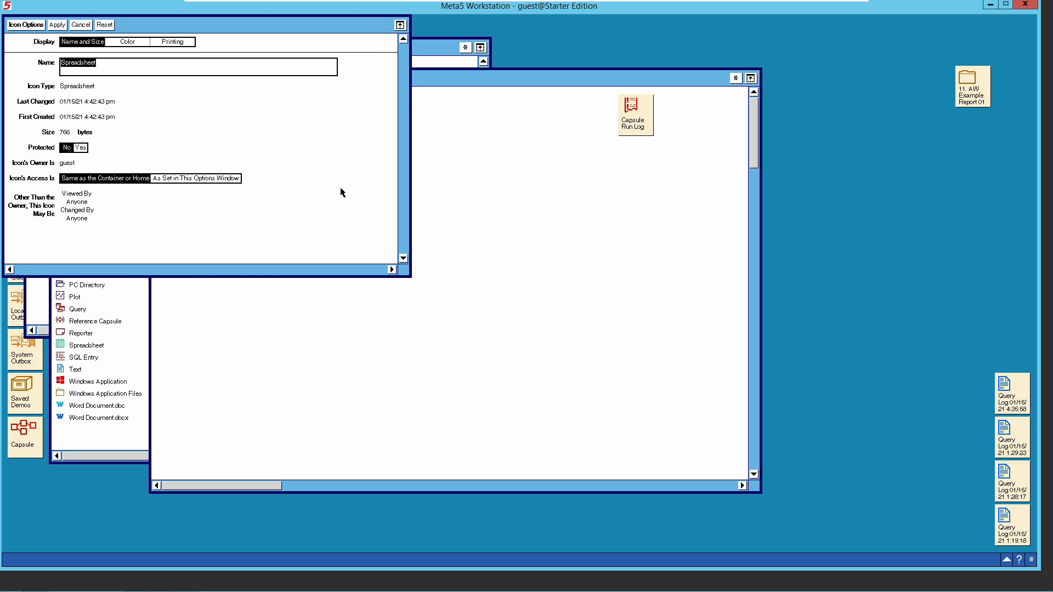
type("Product_Categories")
left_click(35, 25)
Step: Rename the spreadsheet below the Currencies capsule as Currencies
right_click(383, 180)
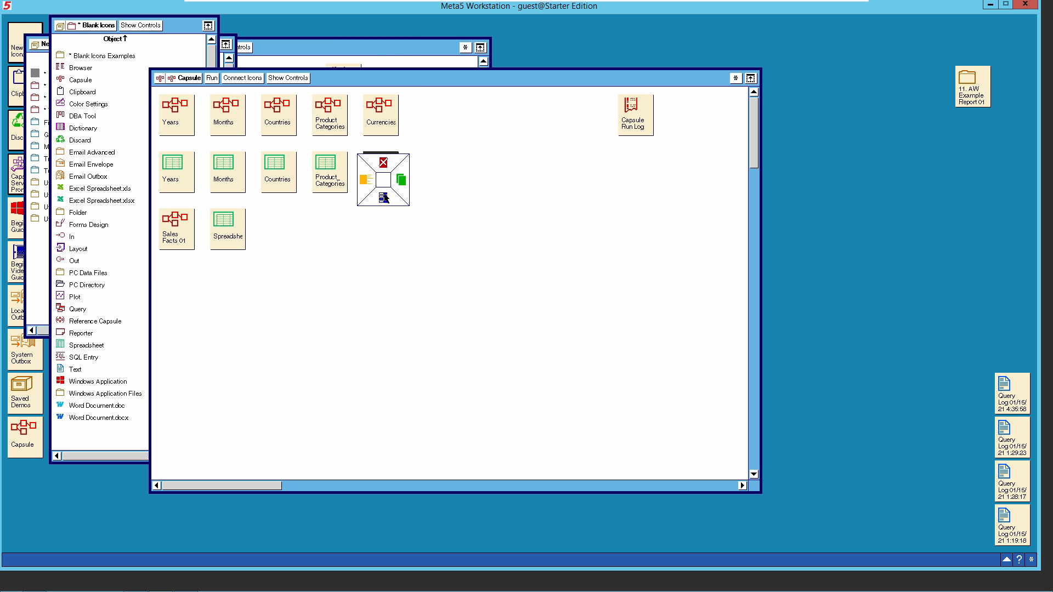
left_click(384, 197)
type("Currencies")
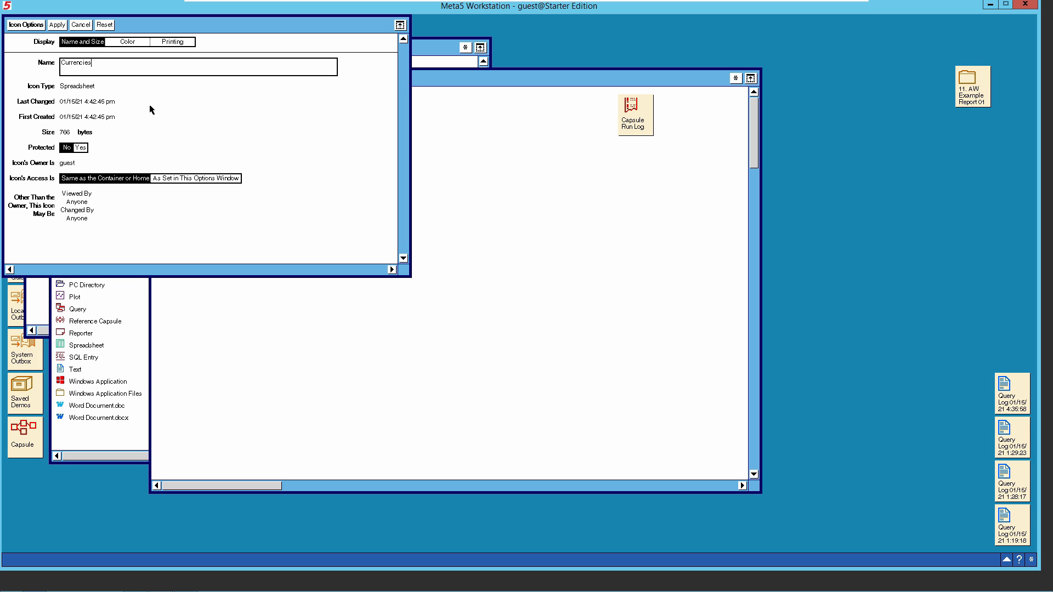
left_click(41, 26)
Step: Rename the spreadsheet beside the Sales Facts 01 capsule as Sales_Facts_01, with underscores
left_click(233, 235)
right_click(232, 235)
left_click(229, 250)
type("Sales_Facts_01")
left_click(40, 28)
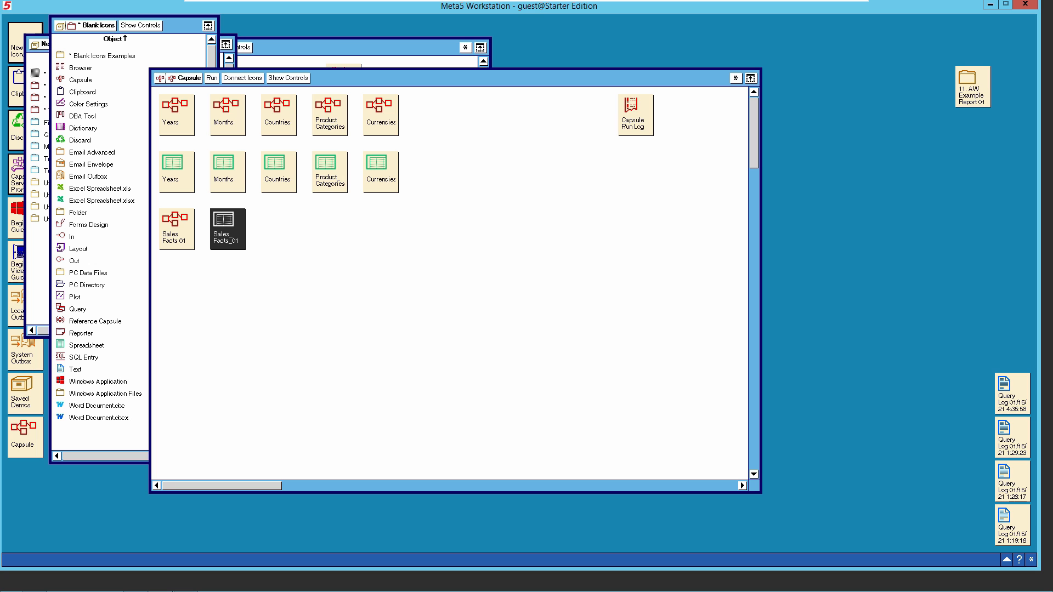
Step: Copy the Sales_Facts_01 spreadsheet to the empty area below the Currencies column and rename the copy Collect Data
right_click(231, 231)
left_click(247, 235)
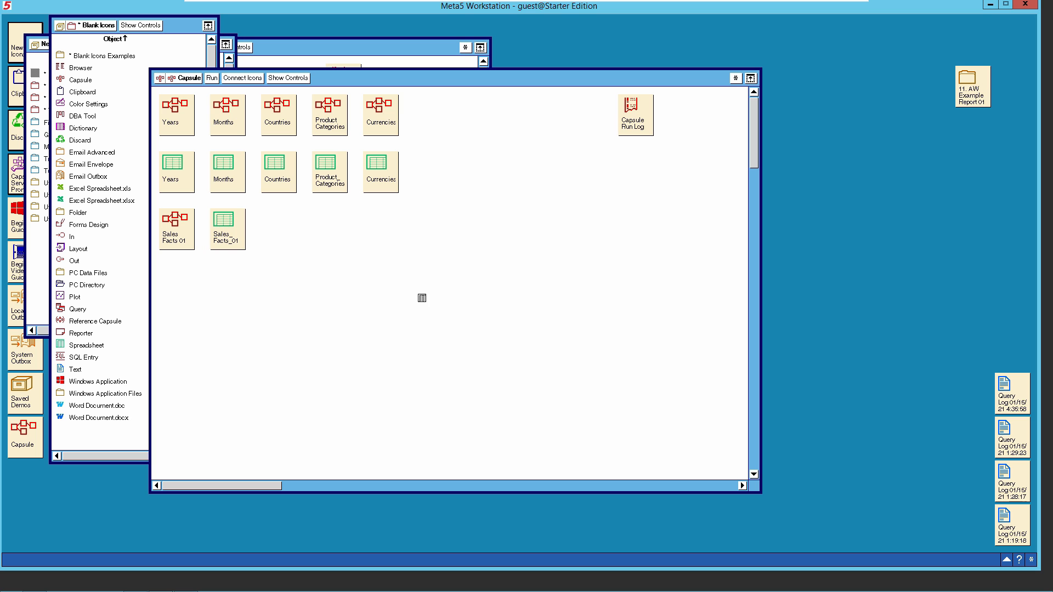
left_click(449, 302)
right_click(442, 296)
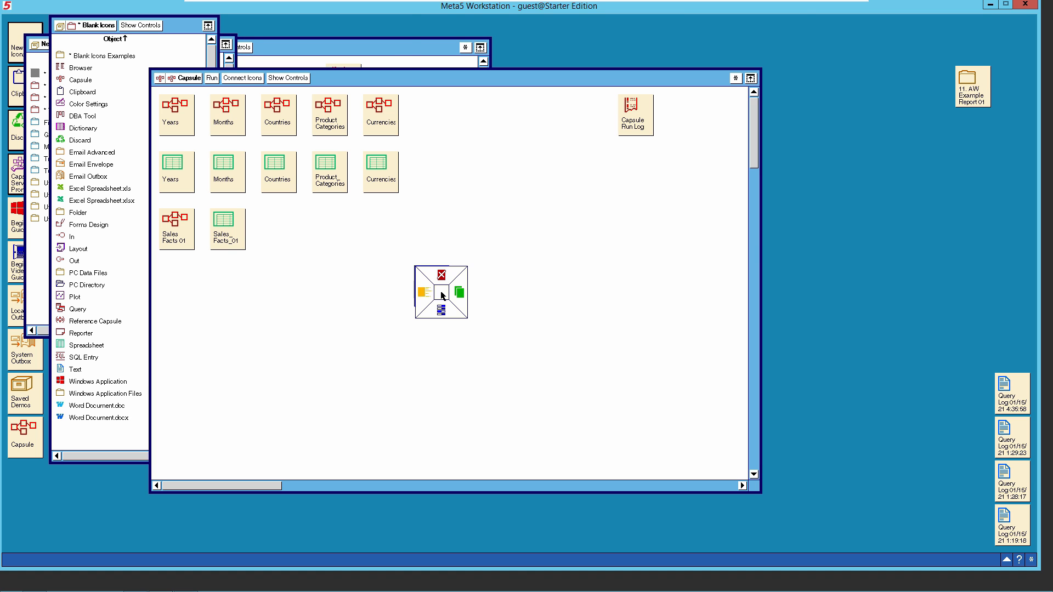
left_click(441, 310)
type("C")
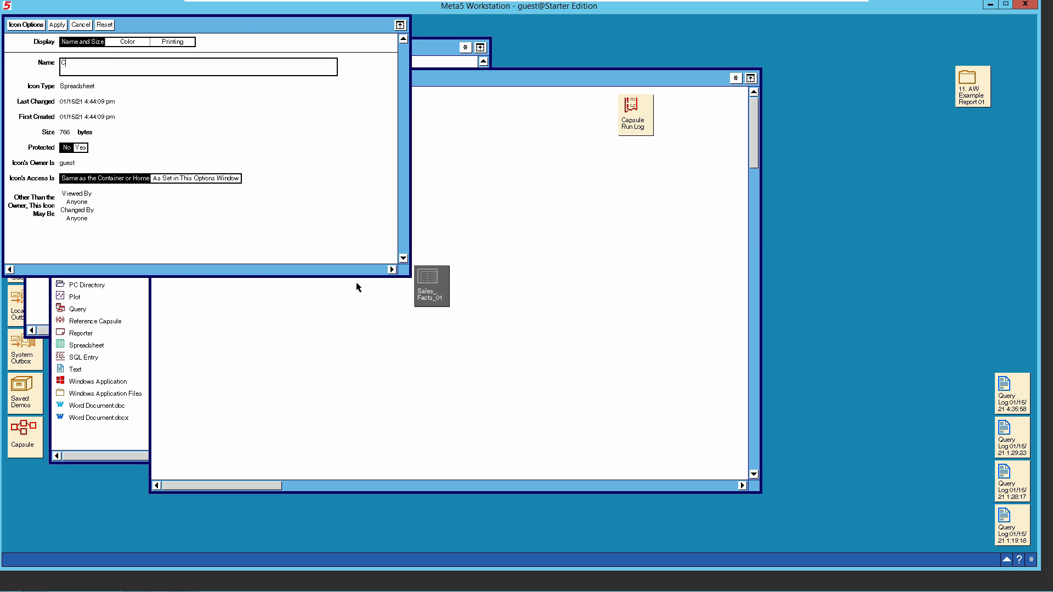
type("ollect Data")
left_click(34, 25)
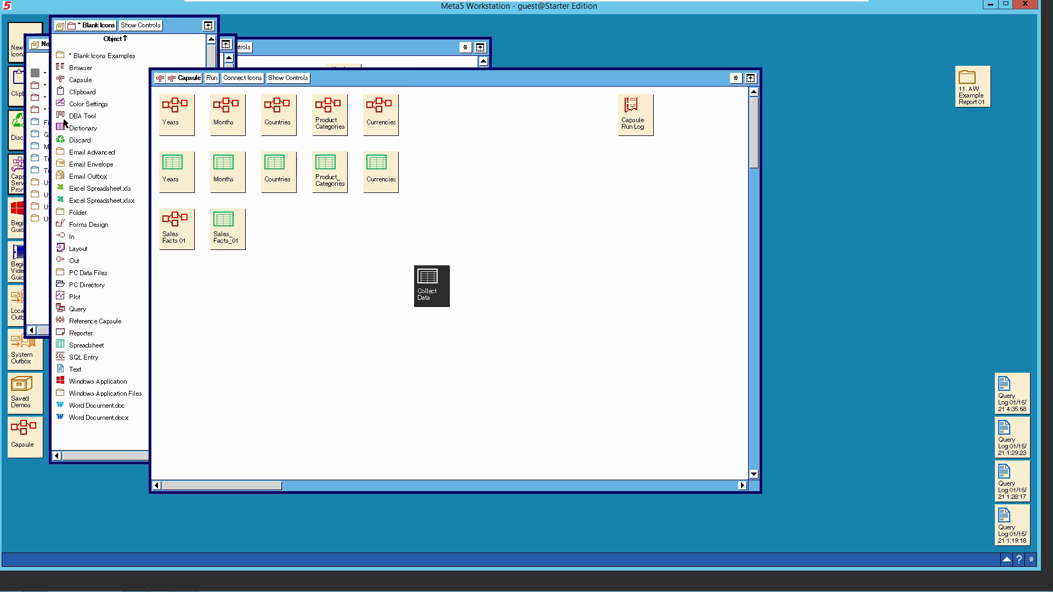
left_click(342, 318)
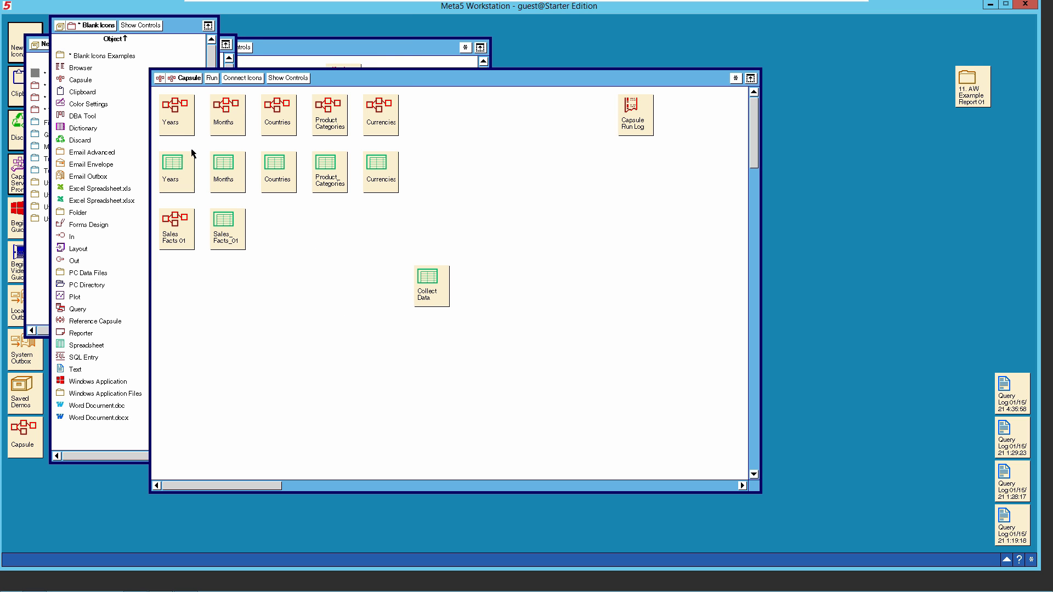
Step: Connect the Years and Months capsules to the spreadsheets of the same name below them
left_click(181, 134)
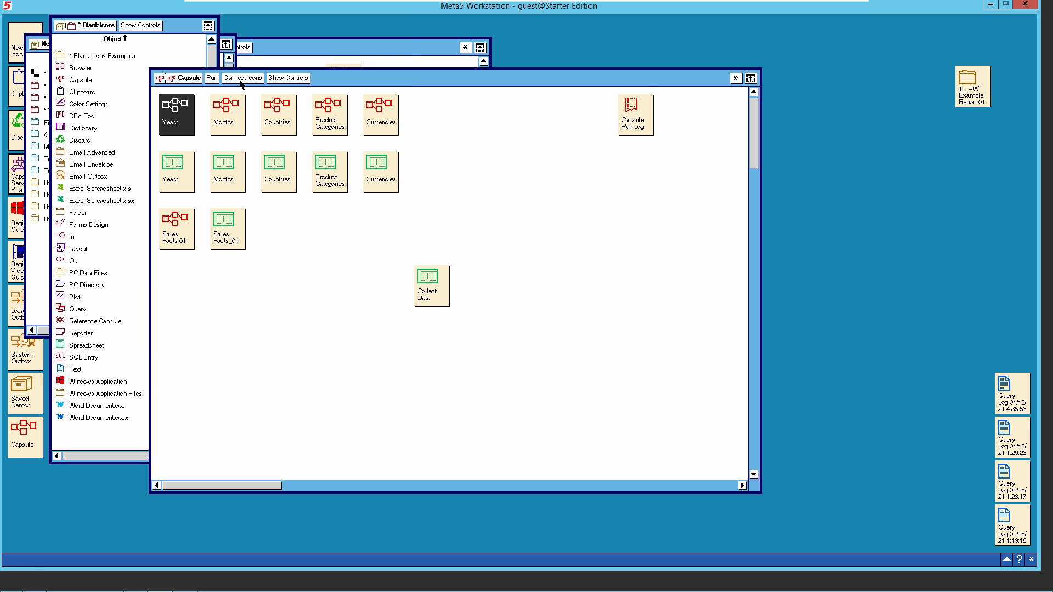
left_click(177, 171)
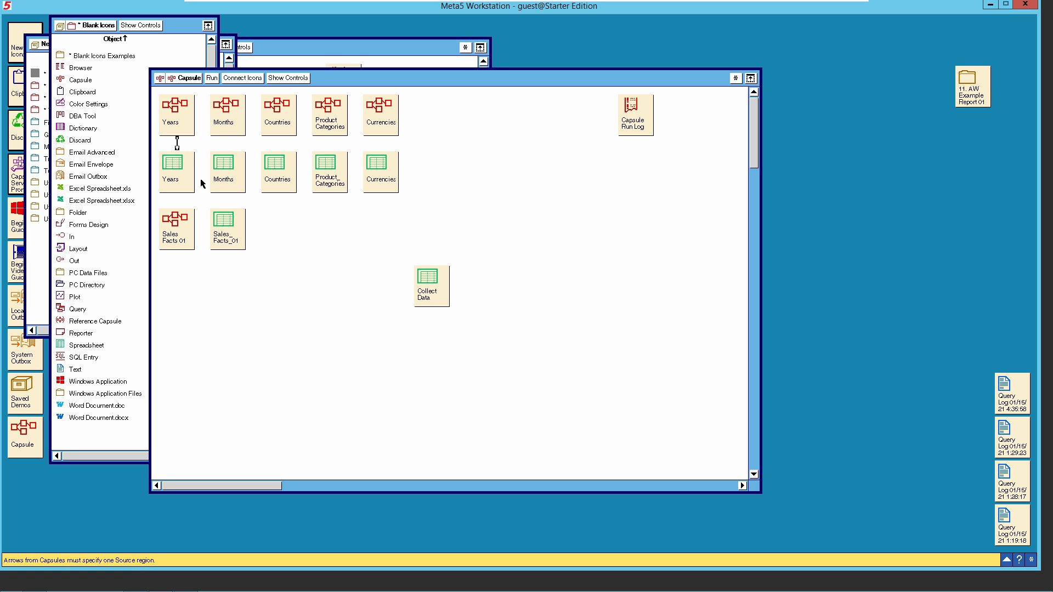
left_click(295, 298)
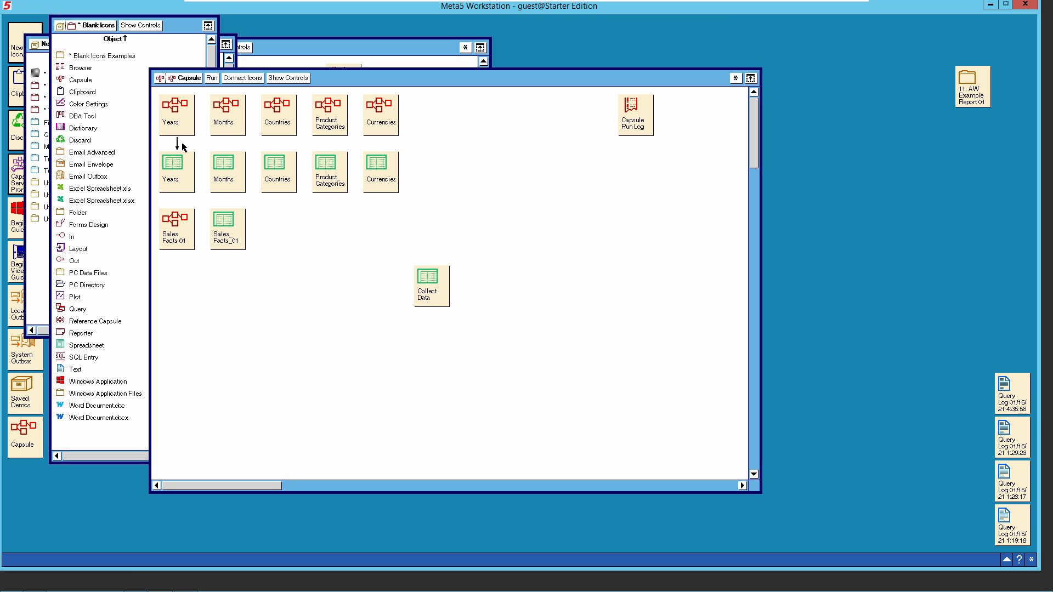
left_click(232, 112)
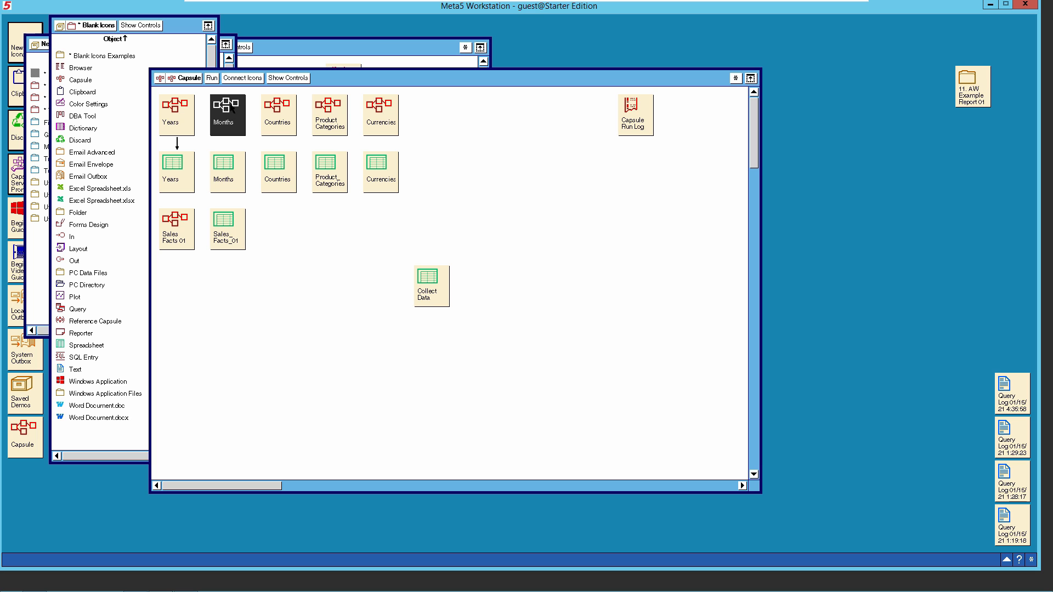
left_click(243, 82)
left_click(223, 174)
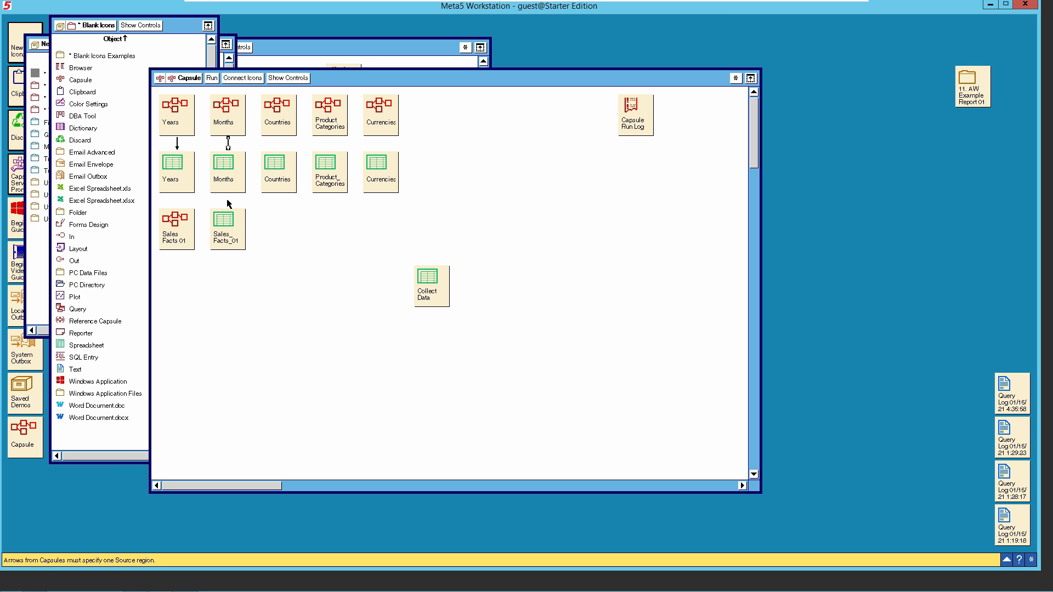
Step: Connect the Countries, Product Categories and Currencies capsules to the matching spreadsheets below them
left_click(272, 123)
left_click(250, 79)
left_click(278, 169)
left_click(316, 127)
left_click(256, 81)
left_click(336, 175)
left_click(364, 119)
left_click(255, 81)
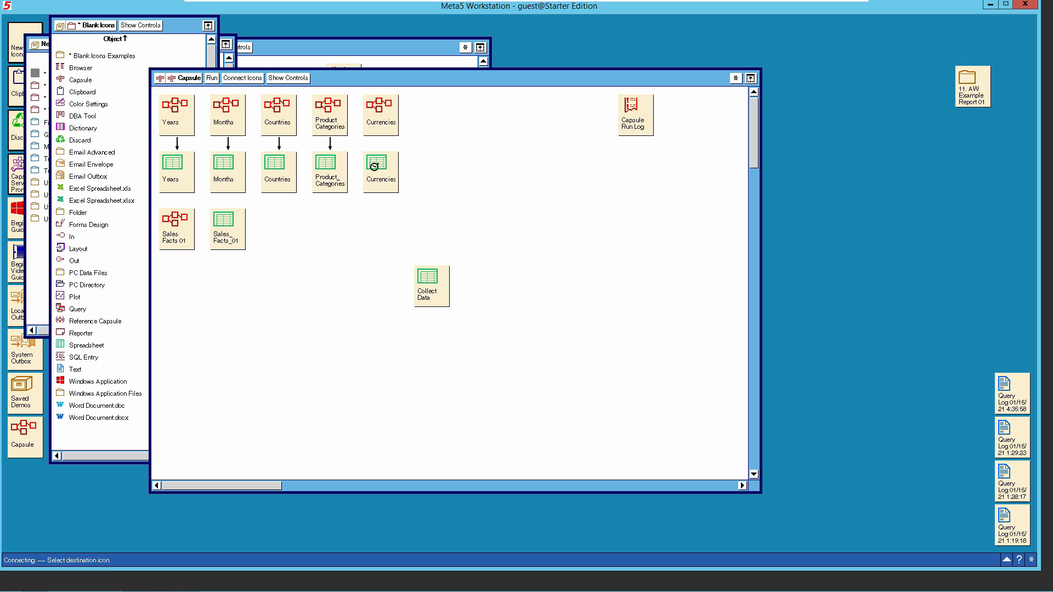
left_click(372, 169)
Step: Connect the Sales Facts 01 capsule to the Sales_Facts_01 spreadsheet beside it
left_click(176, 225)
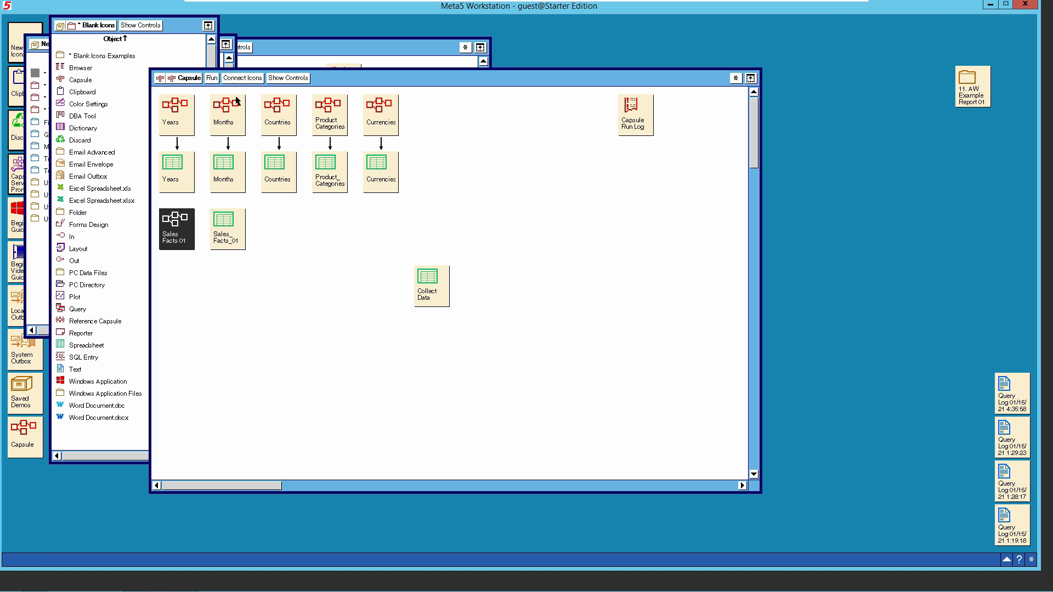
left_click(242, 78)
left_click(233, 223)
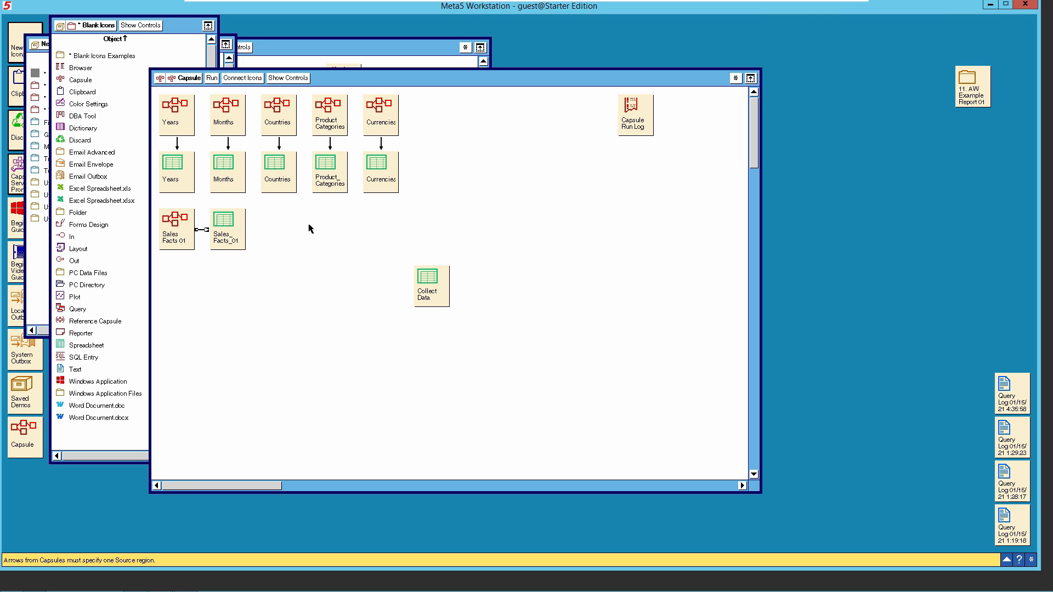
Step: Connect the Years and Months spreadsheets to the Collect Data spreadsheet
left_click(175, 171)
left_click(242, 78)
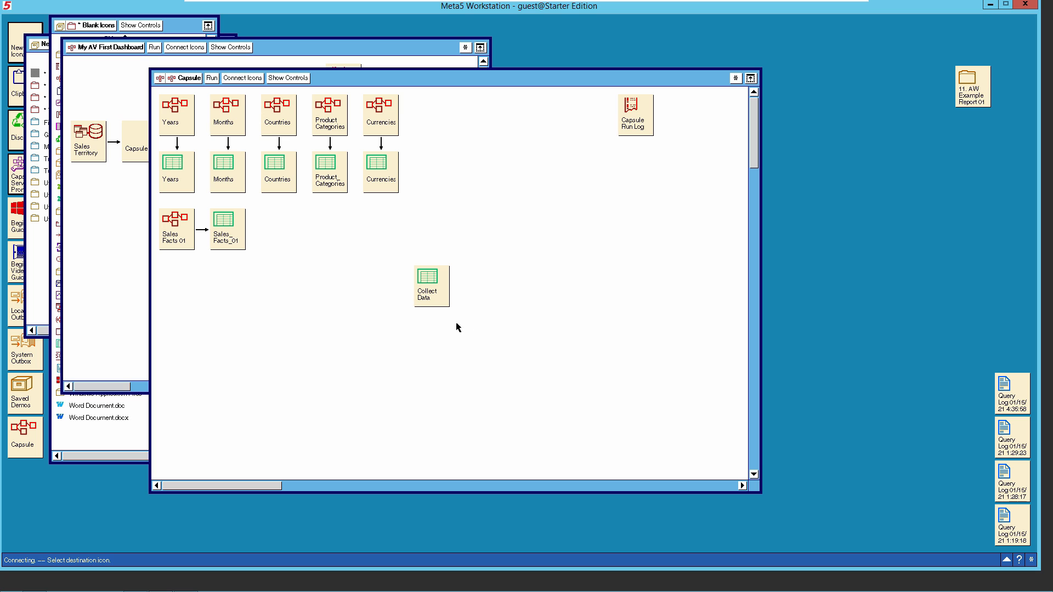
left_click(441, 289)
left_click(231, 175)
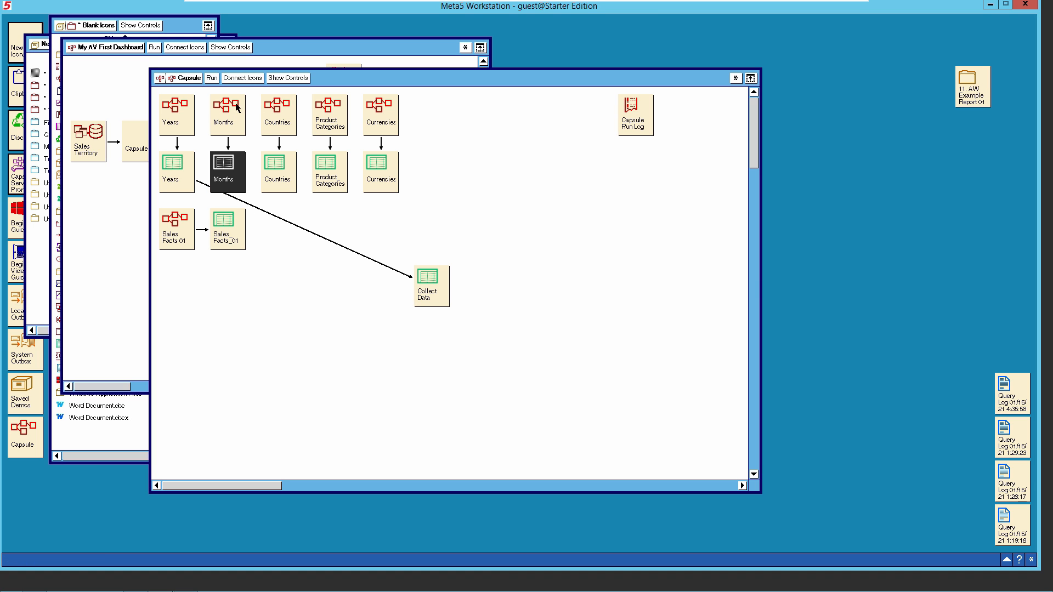
left_click(243, 78)
left_click(423, 279)
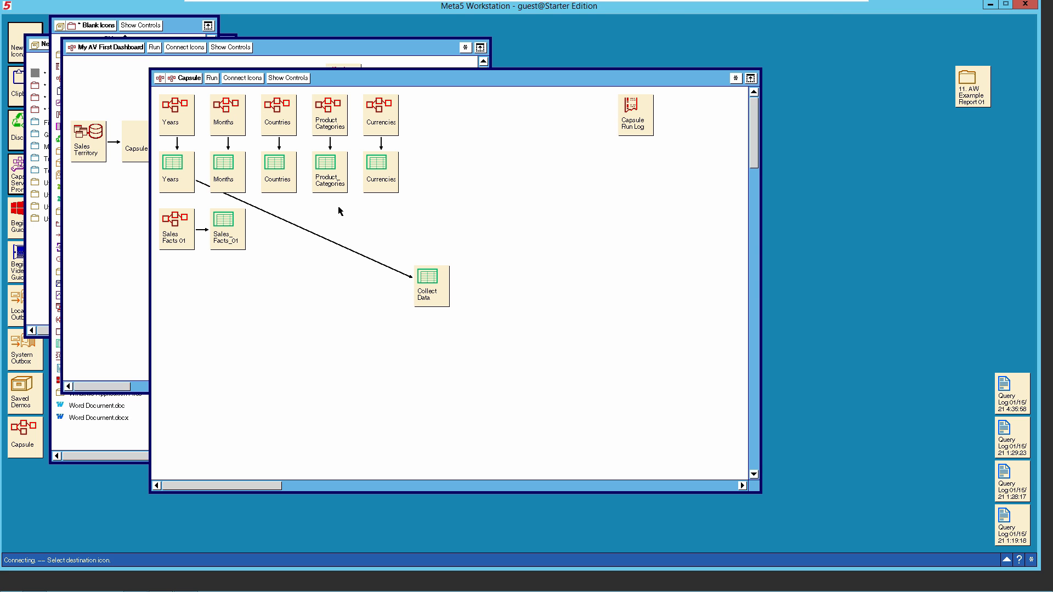
Step: Connect the Countries and Product_Categories spreadsheets to the Collect Data spreadsheet
left_click(279, 177)
left_click(253, 81)
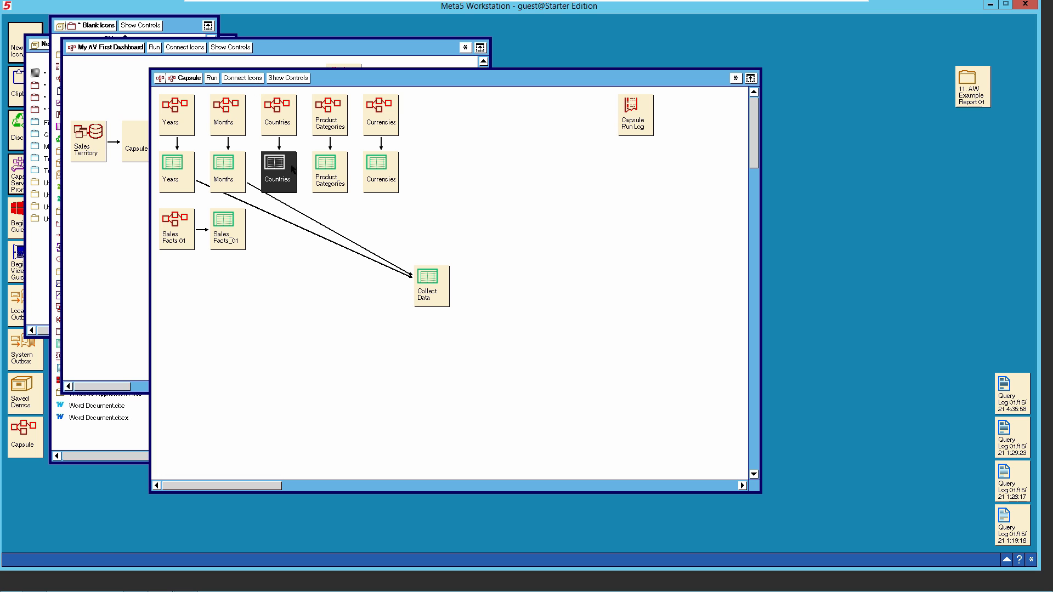
left_click(424, 278)
left_click(336, 184)
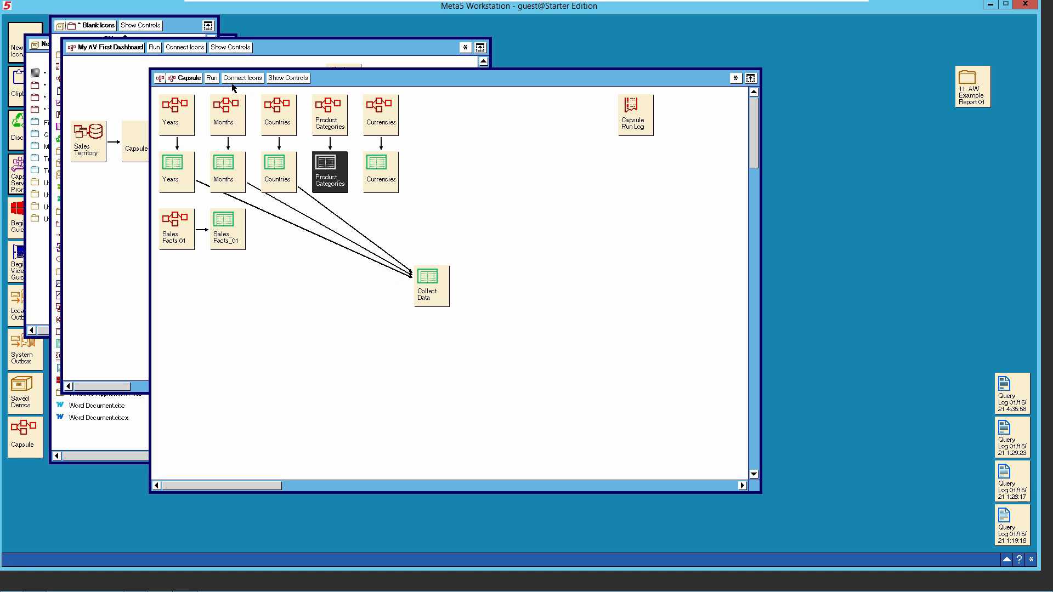
left_click(235, 81)
left_click(427, 278)
Step: Connect the Currencies and Sales_Facts_01 spreadsheets to the Collect Data spreadsheet
left_click(382, 181)
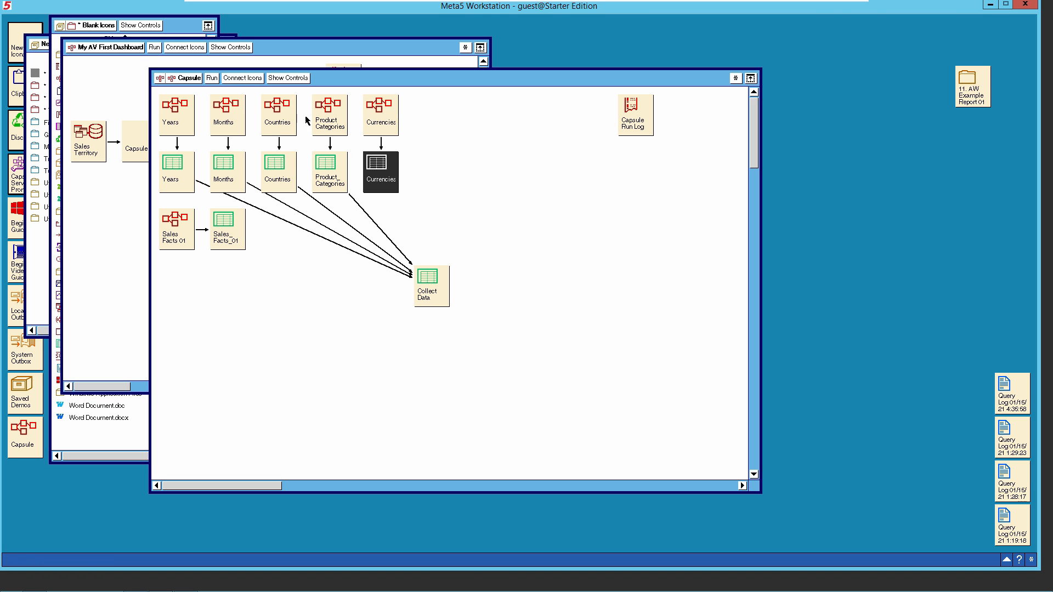
left_click(258, 82)
left_click(423, 278)
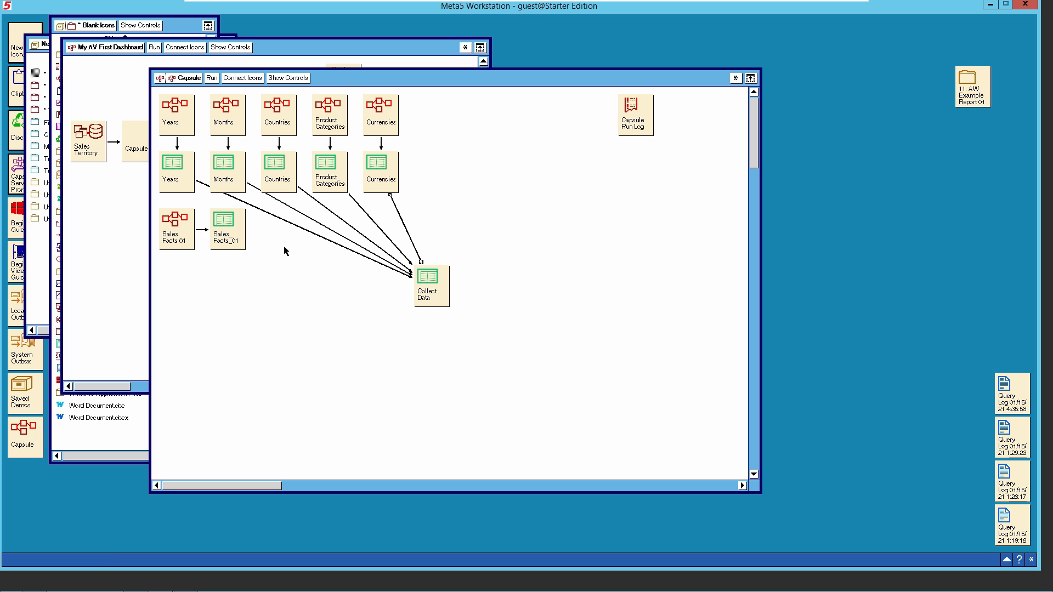
left_click(240, 235)
left_click(248, 81)
left_click(431, 290)
Step: Open the Years capsule, enlarge its window and move its Capsule Run Log icon further right
left_click(176, 122)
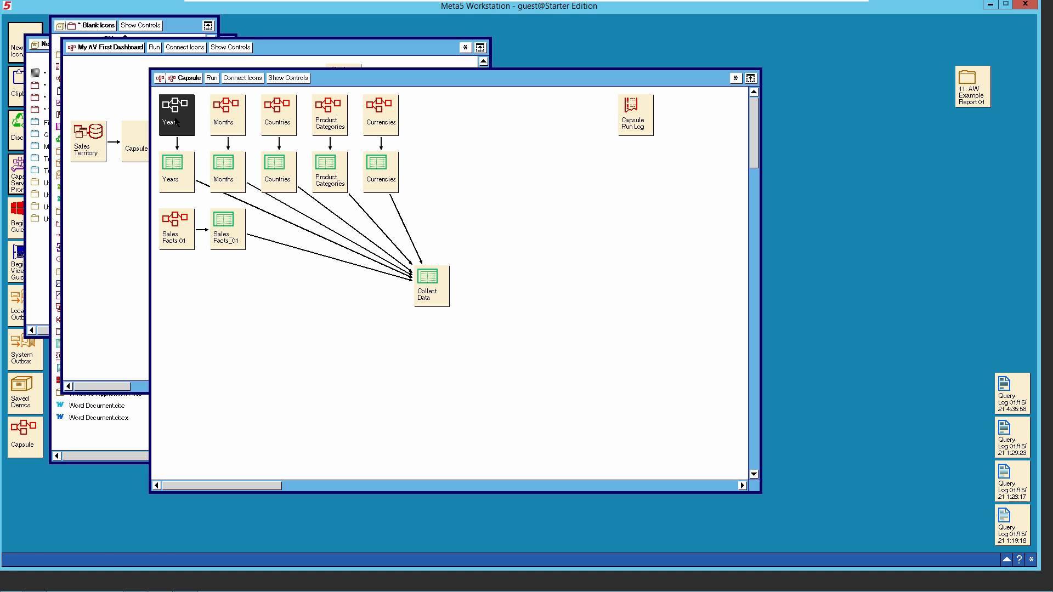
double_click(176, 122)
left_click_drag(296, 87, 379, 114)
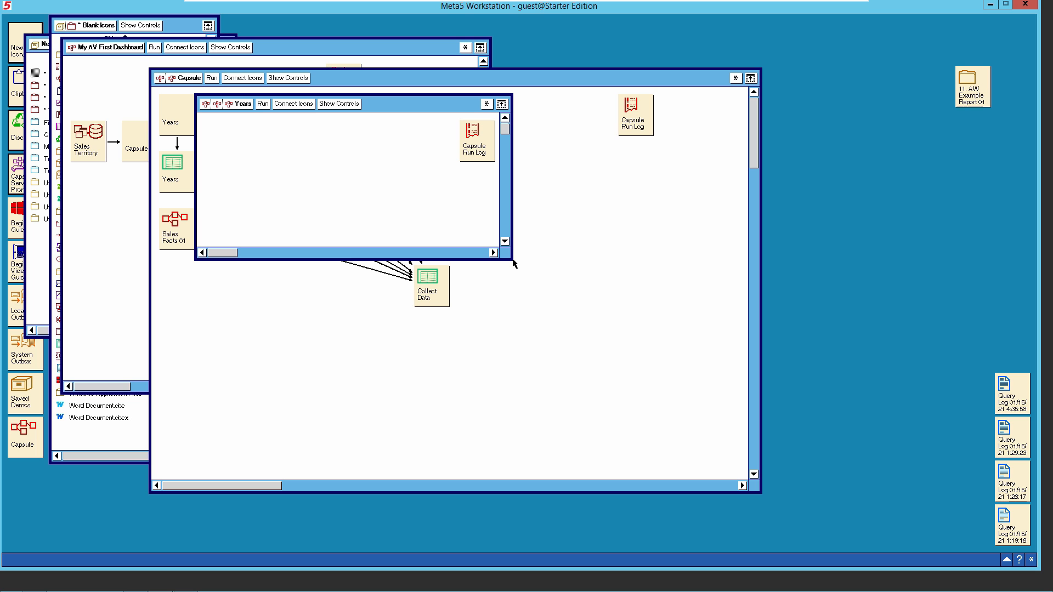
left_click_drag(508, 260, 796, 388)
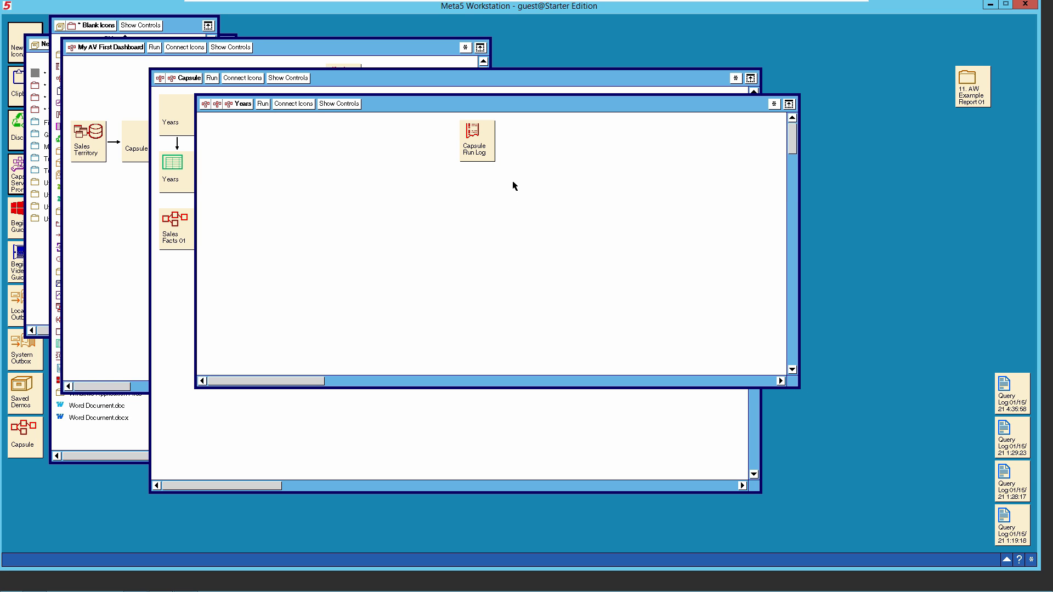
left_click_drag(496, 142, 680, 143)
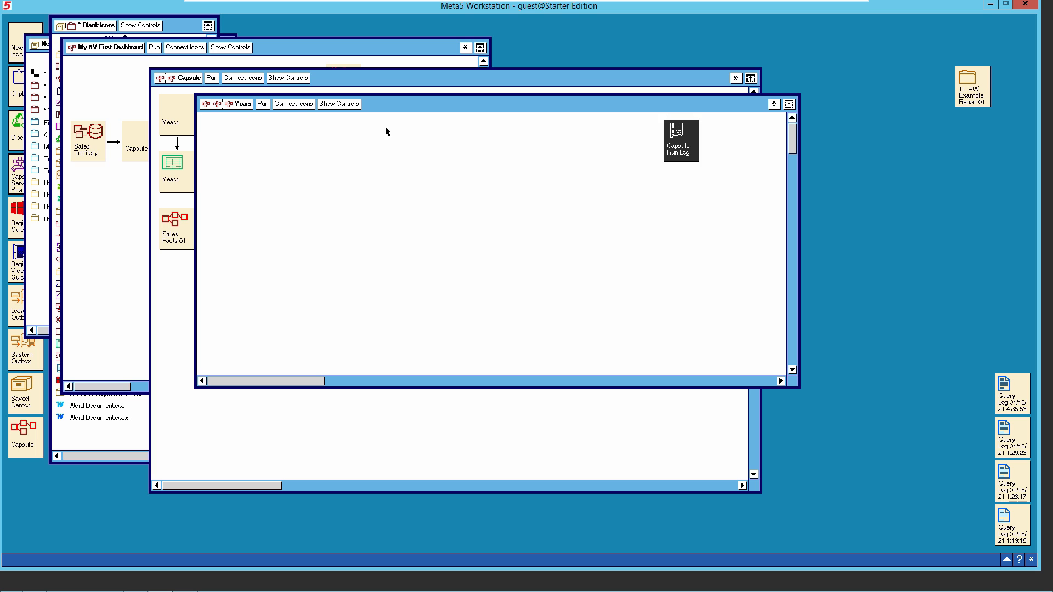
Step: Review the database connection options of the Sales Territory query, leaving them without applying changes
left_click(87, 152)
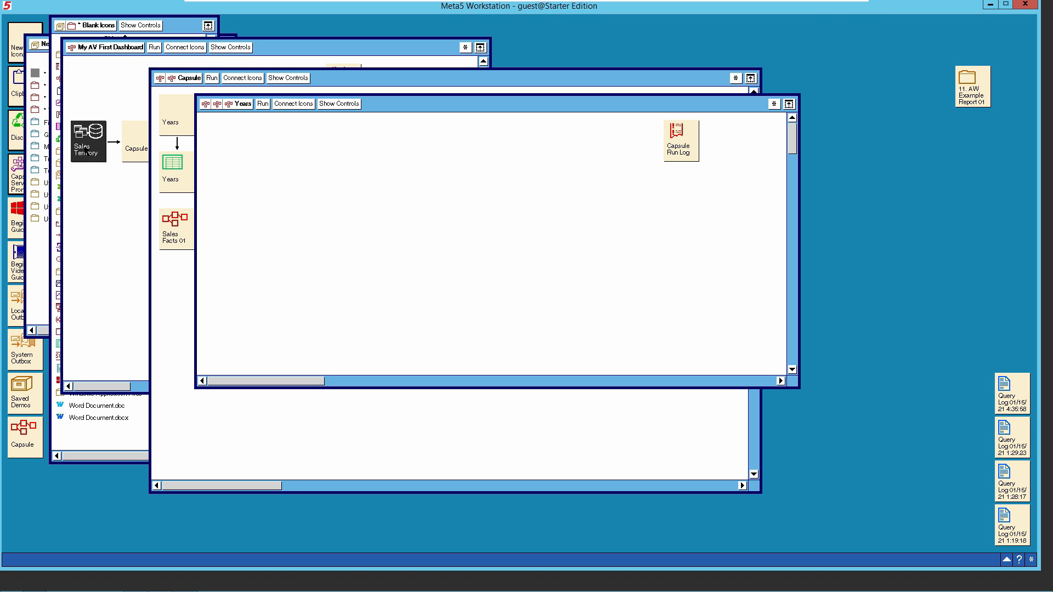
right_click(88, 152)
left_click(91, 163)
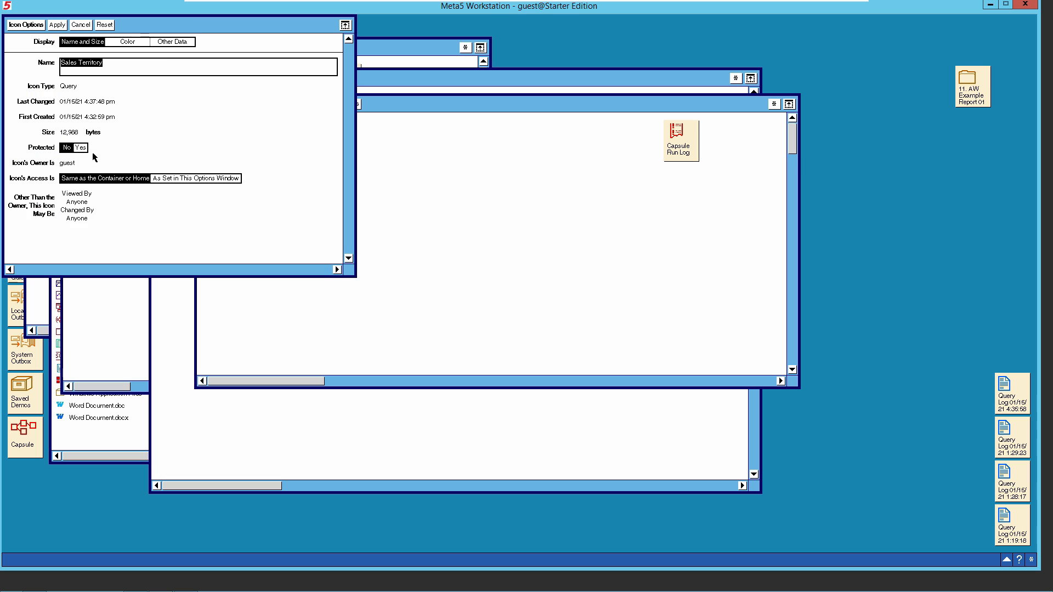
left_click(172, 42)
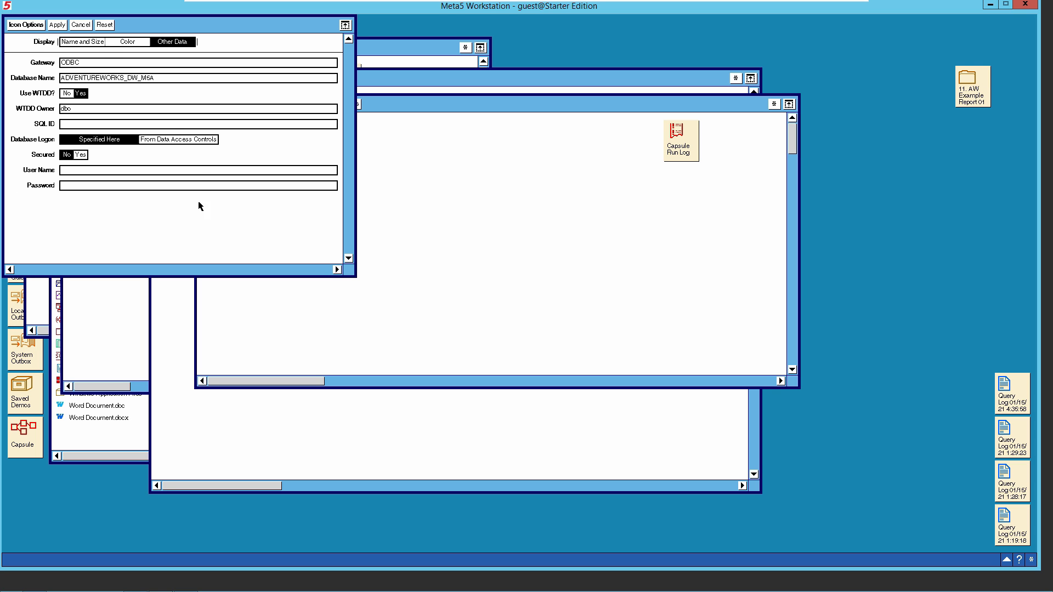
left_click(84, 27)
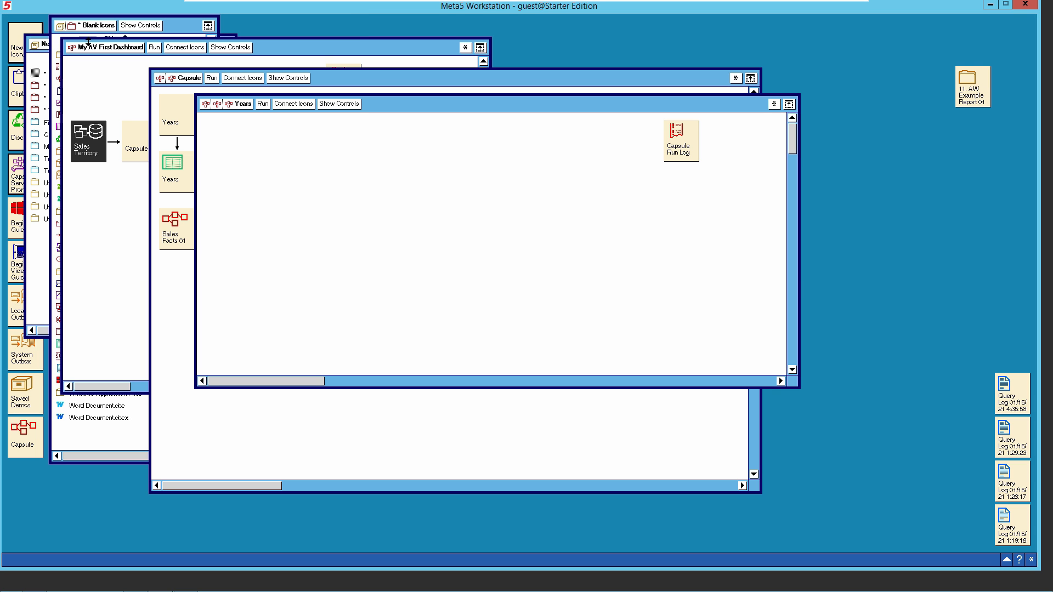
Step: Copy the Sales Territory query from My AV First Dashboard into the Years capsule and rename the copy Years
left_click_drag(93, 153, 186, 161)
left_click_drag(234, 215, 241, 219)
left_click(221, 208)
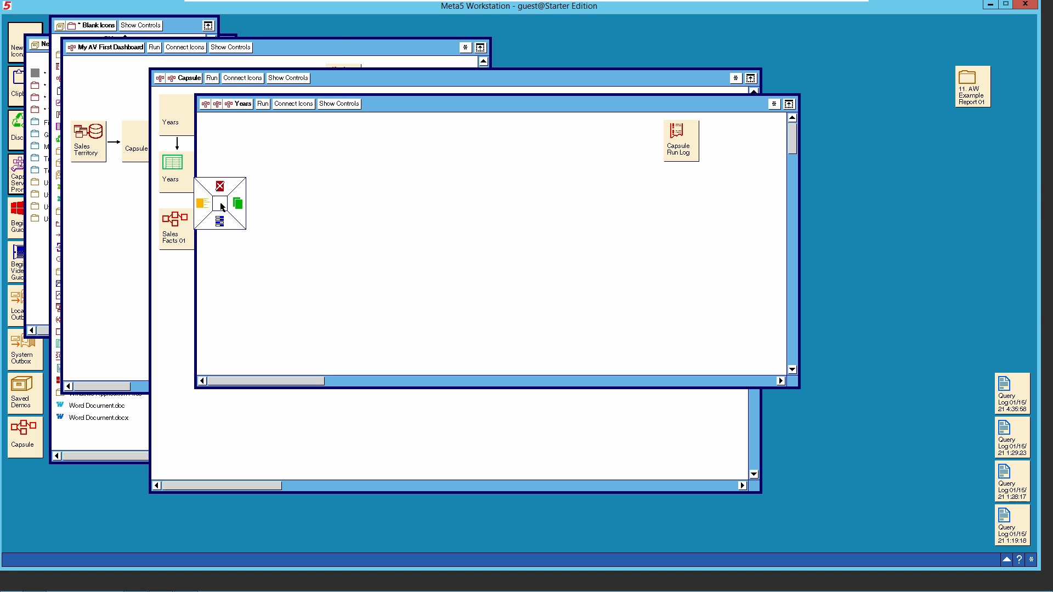
left_click(220, 221)
type("Years")
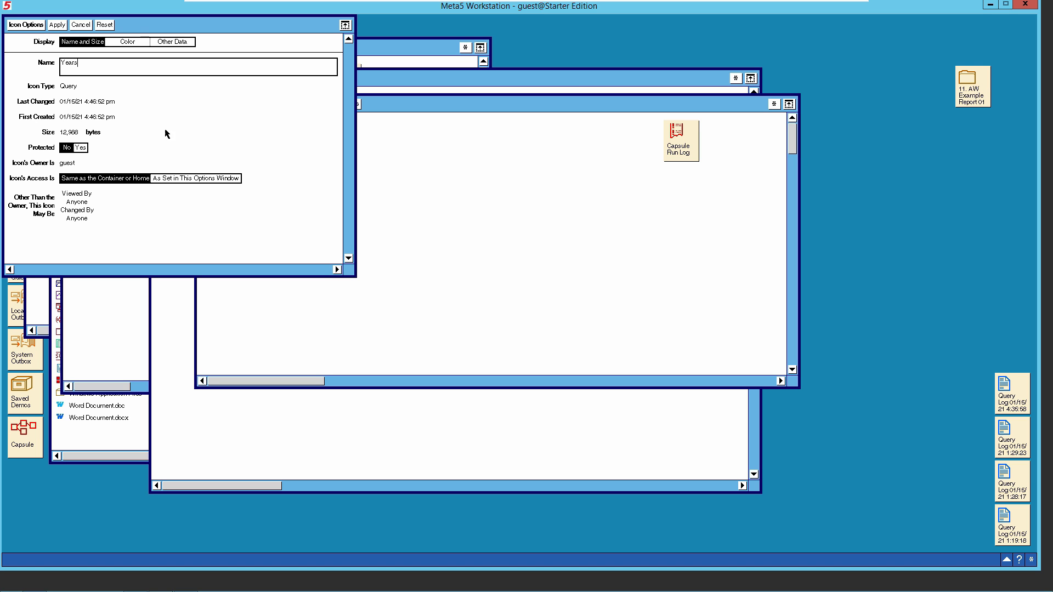
left_click(32, 24)
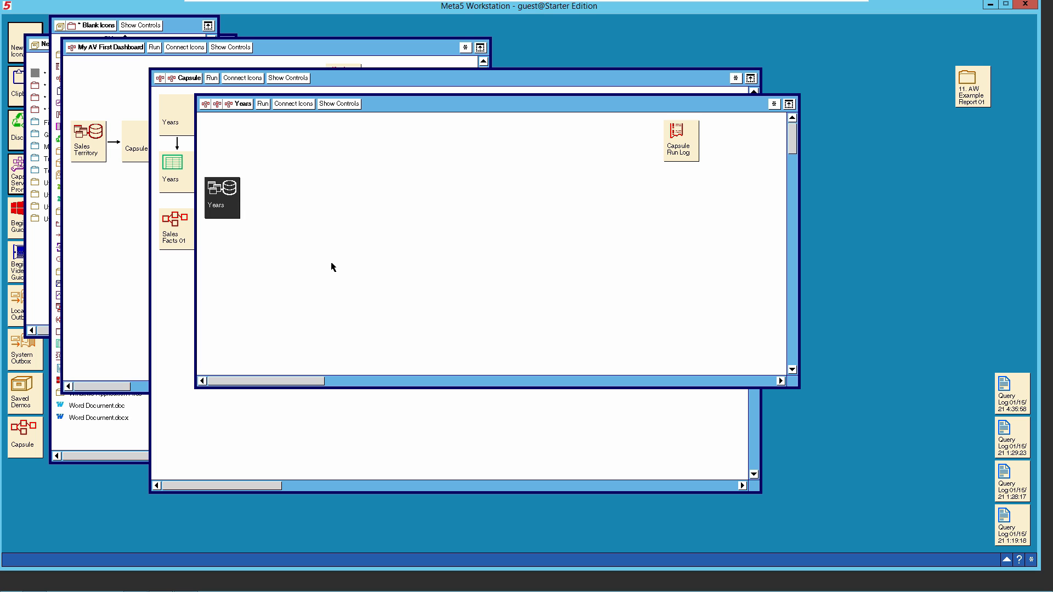
left_click(333, 268)
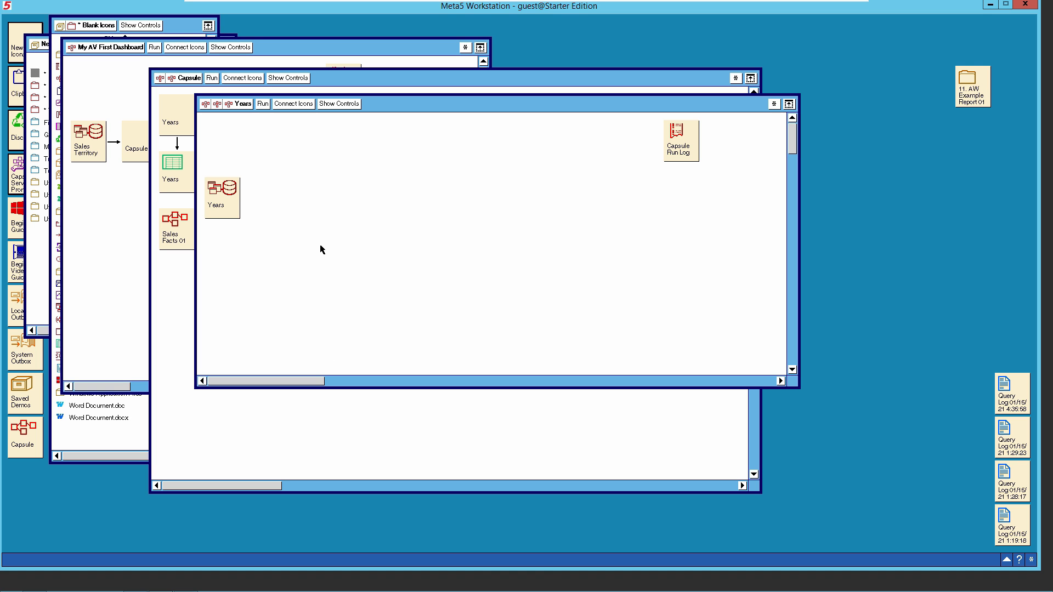
Step: Copy a blank Spreadsheet icon from Blank Icons into the Years capsule, just right of the Years query
left_click(181, 33)
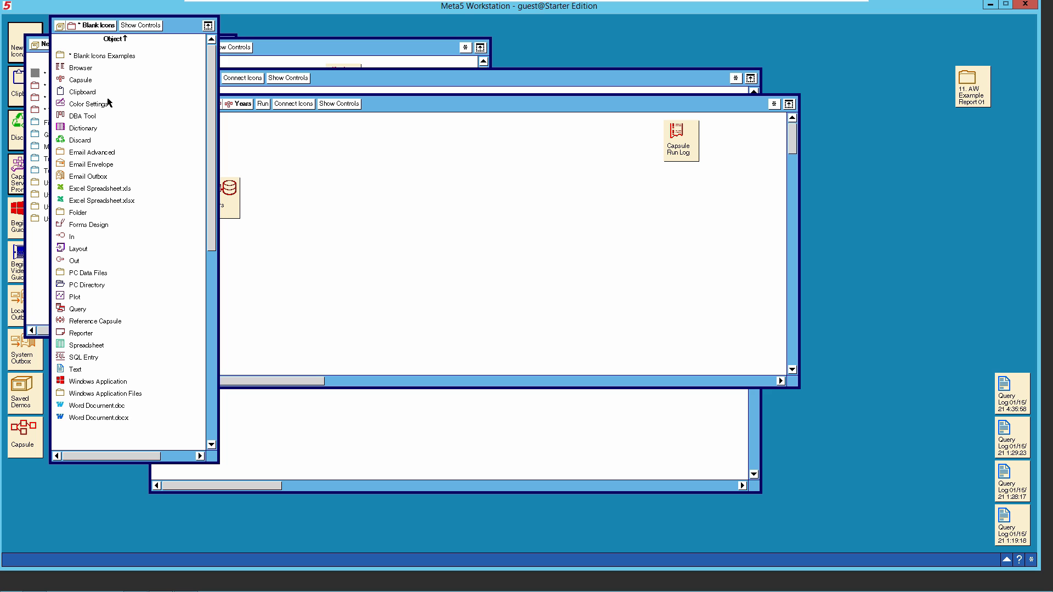
left_click(77, 346)
left_click(90, 346)
left_click(285, 201)
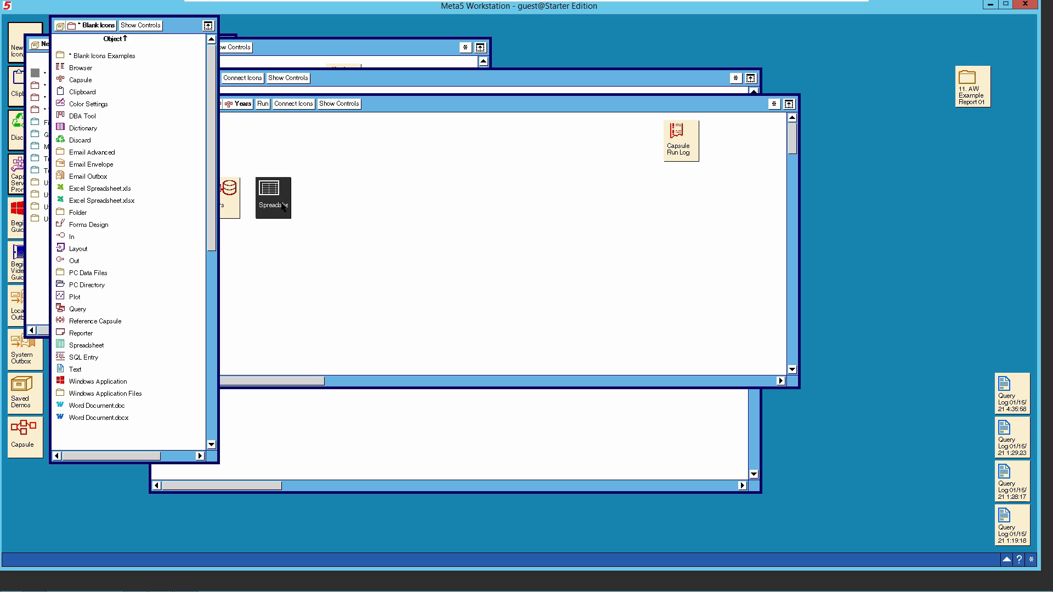
Step: Duplicate the Spreadsheet icon twice in the Years capsule, one copy in the row above and one further right, and close Blank Icons
left_click(283, 207)
left_click(301, 205)
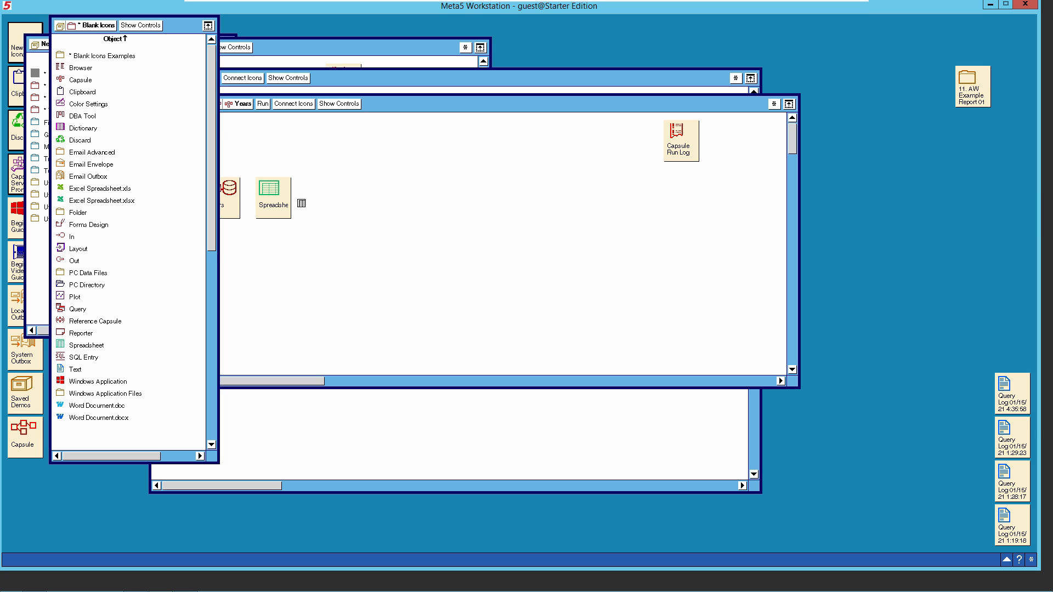
left_click(336, 136)
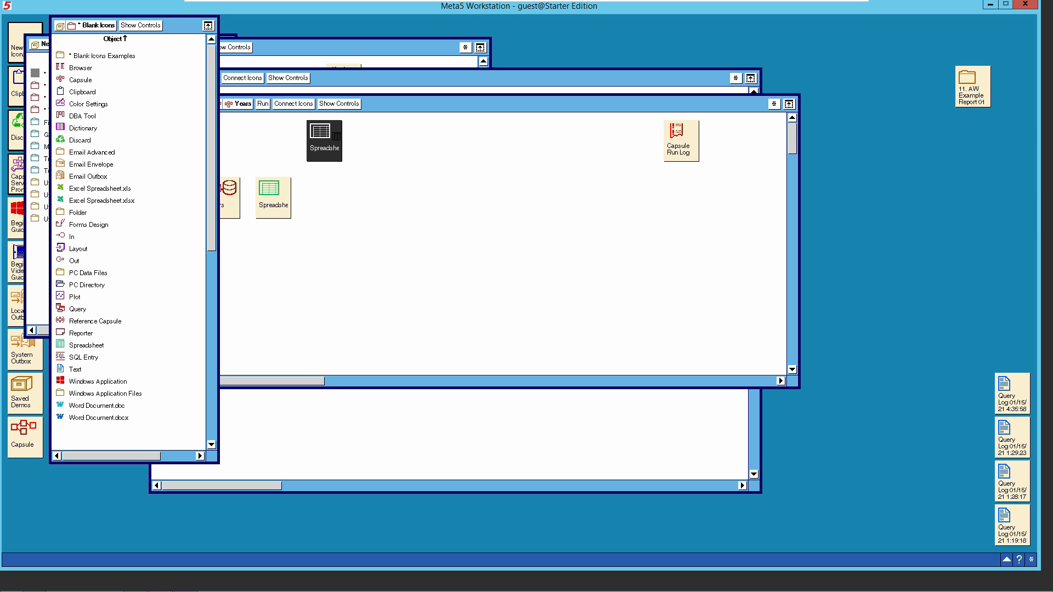
left_click(336, 137)
left_click(350, 137)
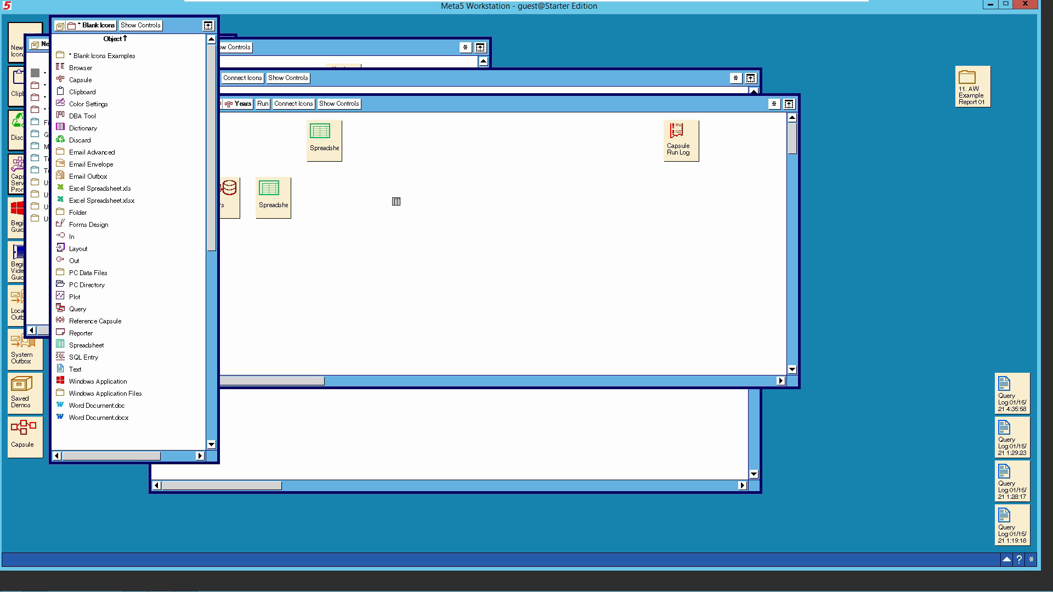
left_click(394, 201)
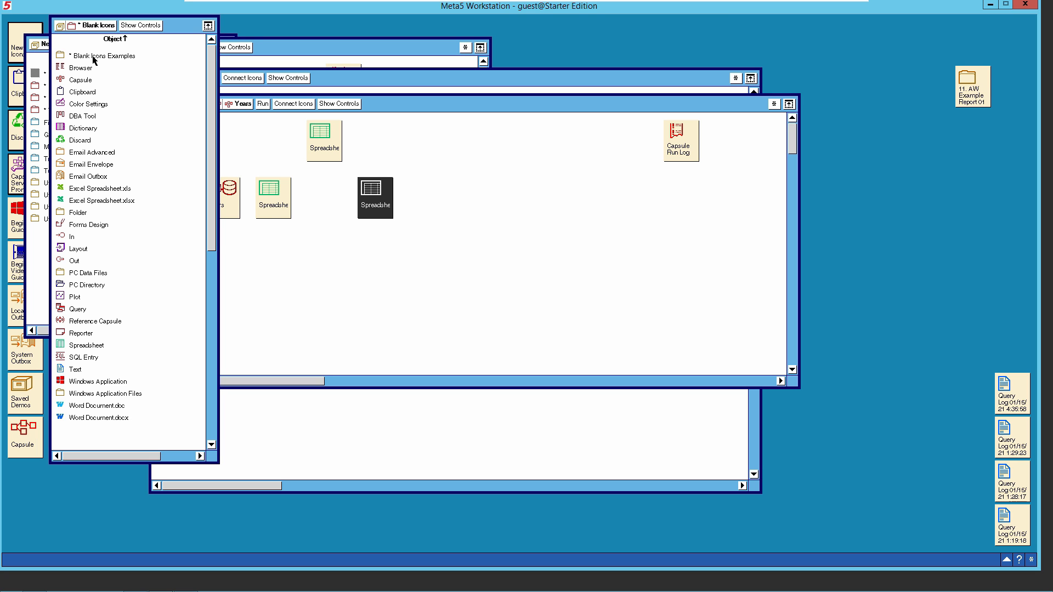
left_click(102, 29)
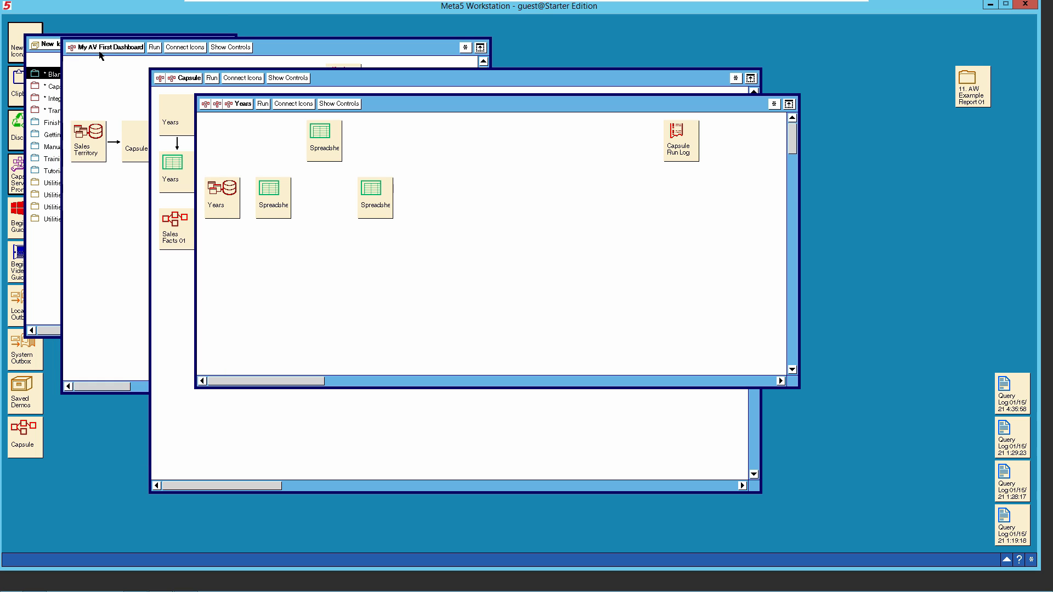
Step: Open the Filter Data folder within Transformer Icons, move its window over New Icons and select the Compress transformer
left_click(47, 315)
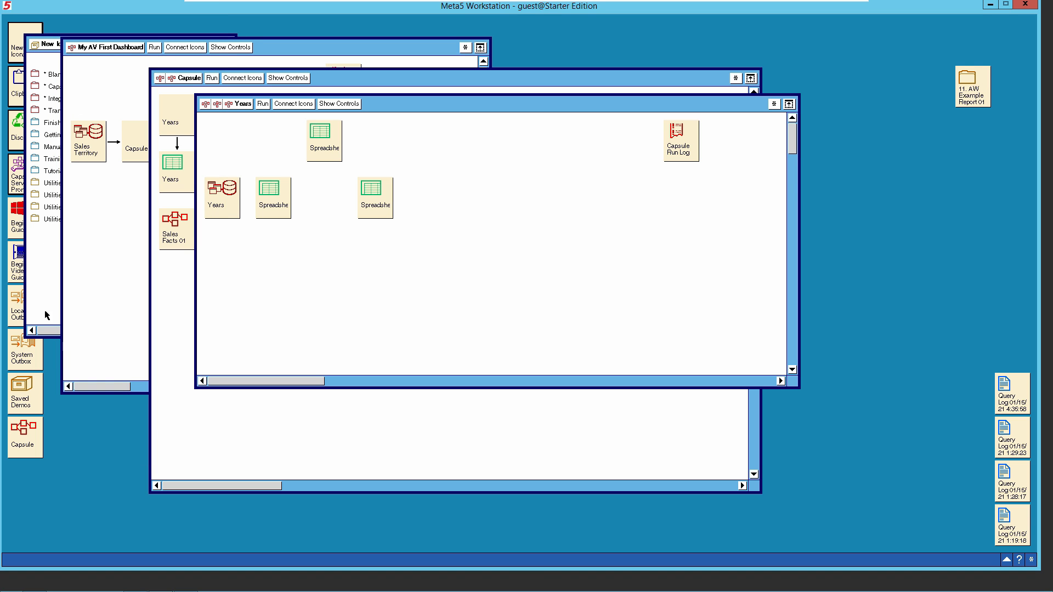
left_click(31, 329)
left_click(69, 112)
double_click(69, 112)
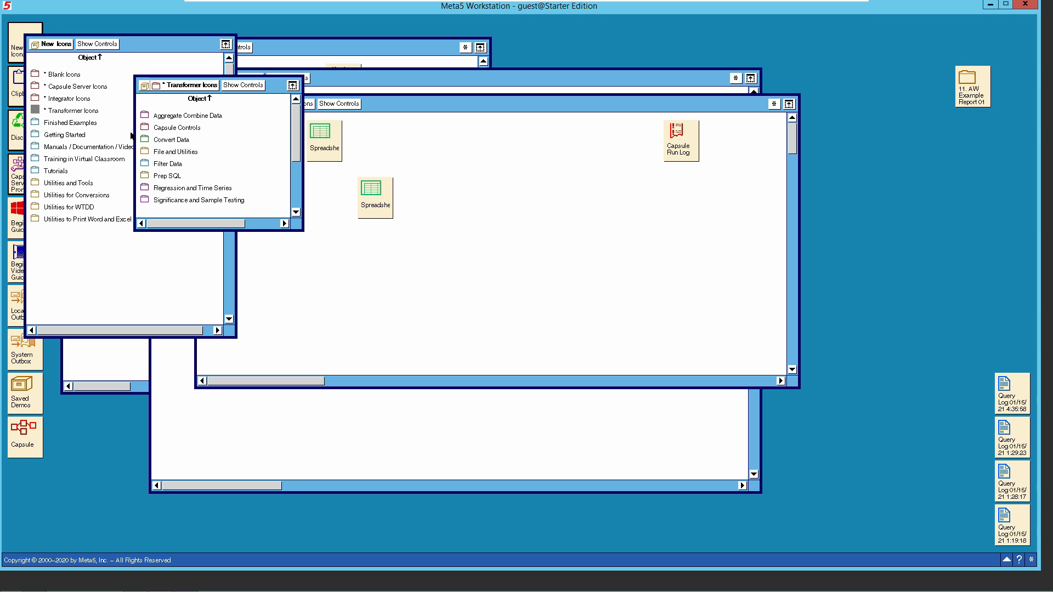
double_click(169, 165)
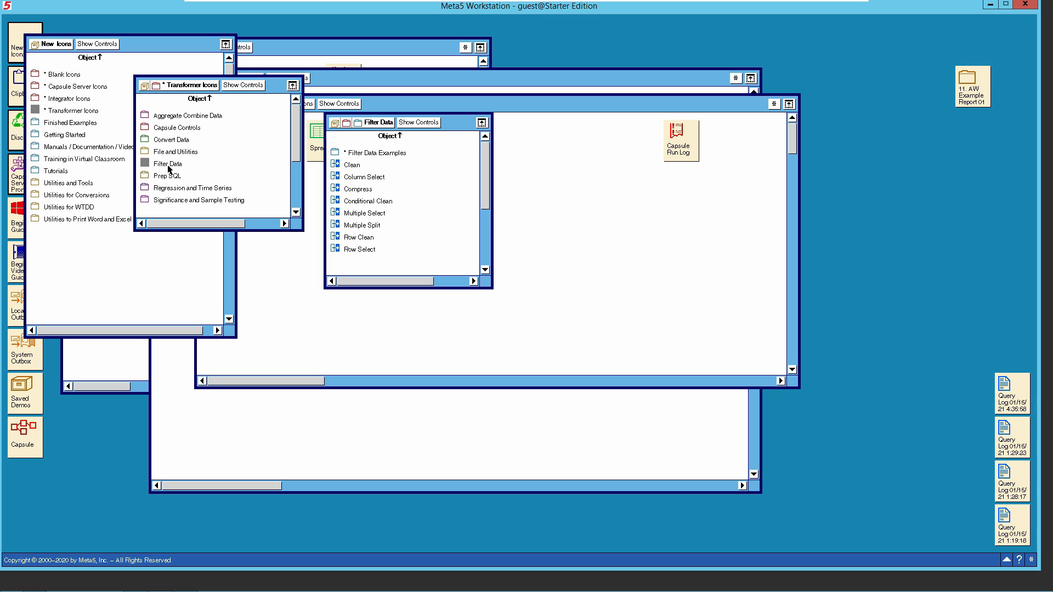
left_click_drag(452, 128, 199, 173)
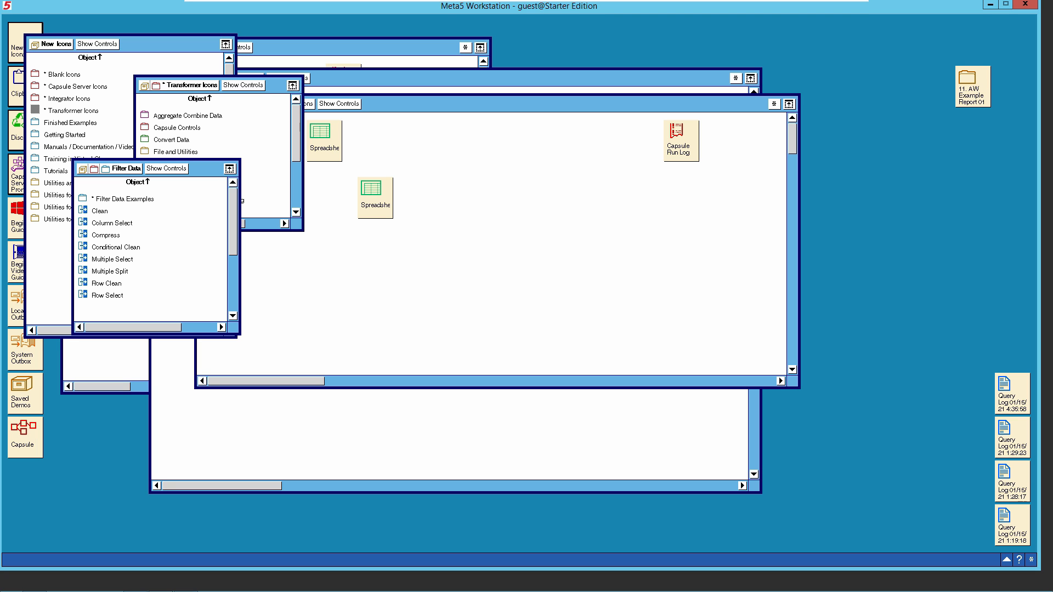
left_click(110, 236)
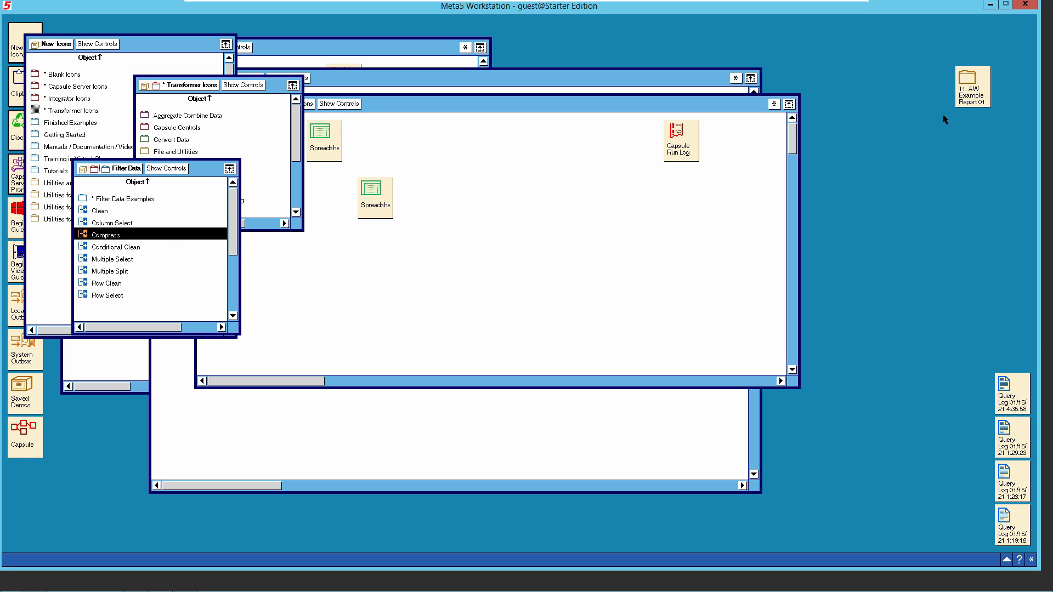
Step: Open the Years capsule inside AW Capsule 01 of the 11. AW Example Report 01 folder to examine its icon flow
double_click(972, 96)
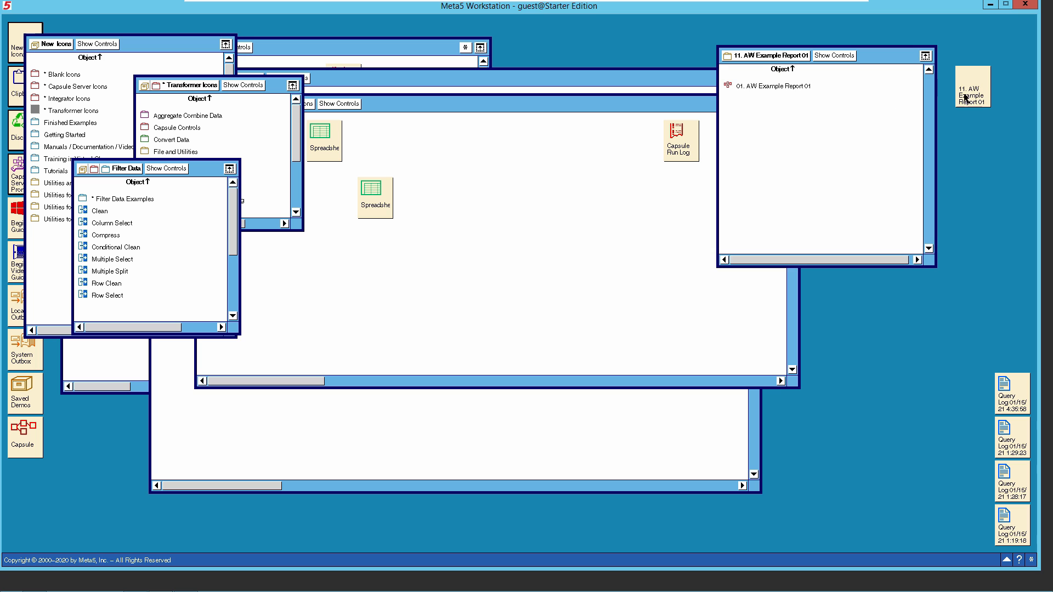
double_click(783, 87)
double_click(728, 263)
left_click(393, 147)
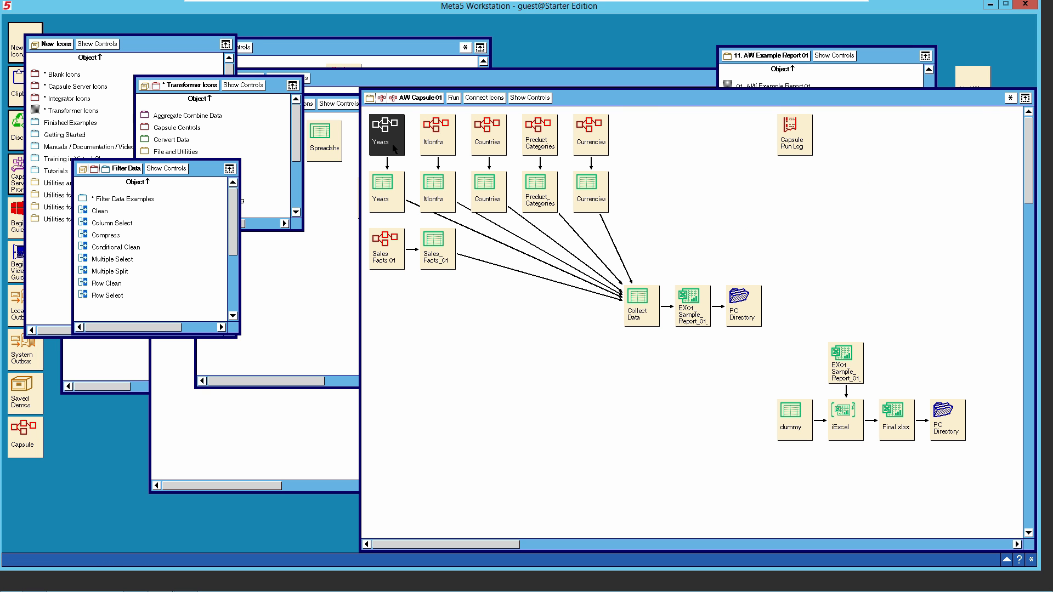
double_click(393, 147)
left_click(470, 291)
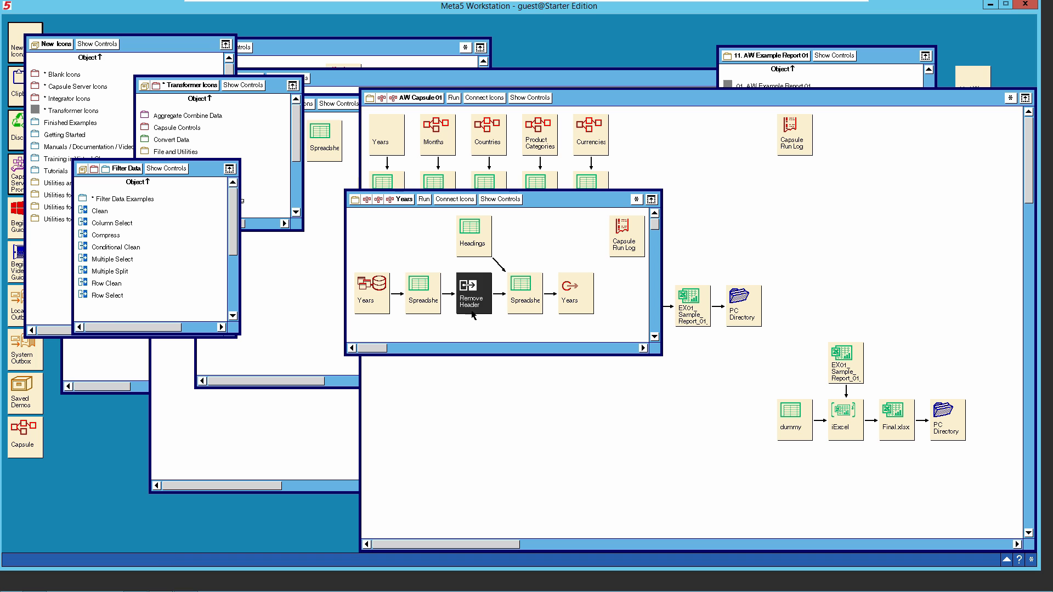
Step: Review the example Remove Header transformer's icon options and its program name, closing both windows without changes
left_click(481, 320)
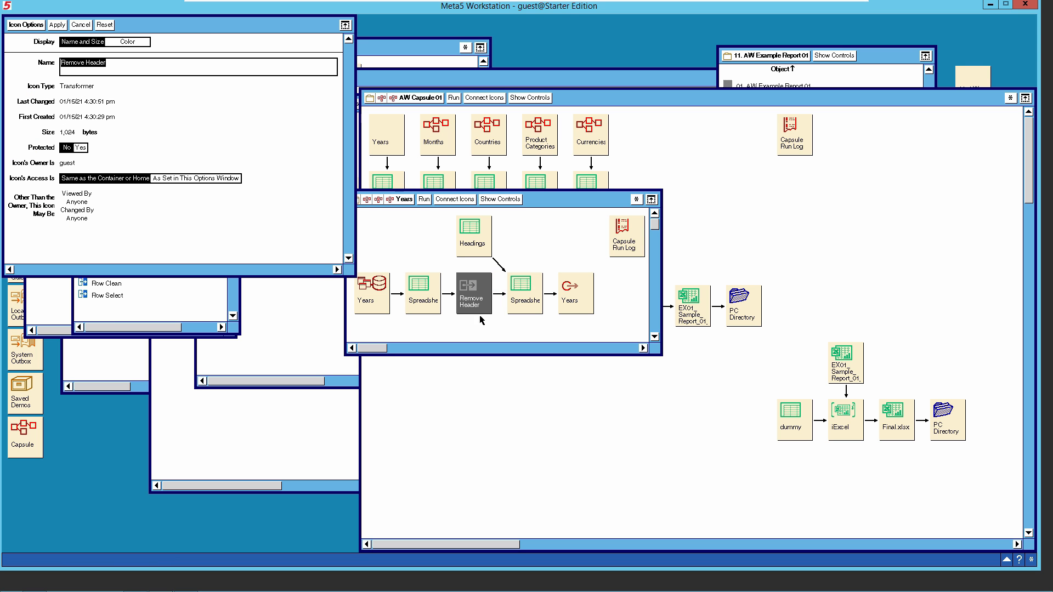
left_click_drag(208, 32, 634, 128)
left_click(492, 164)
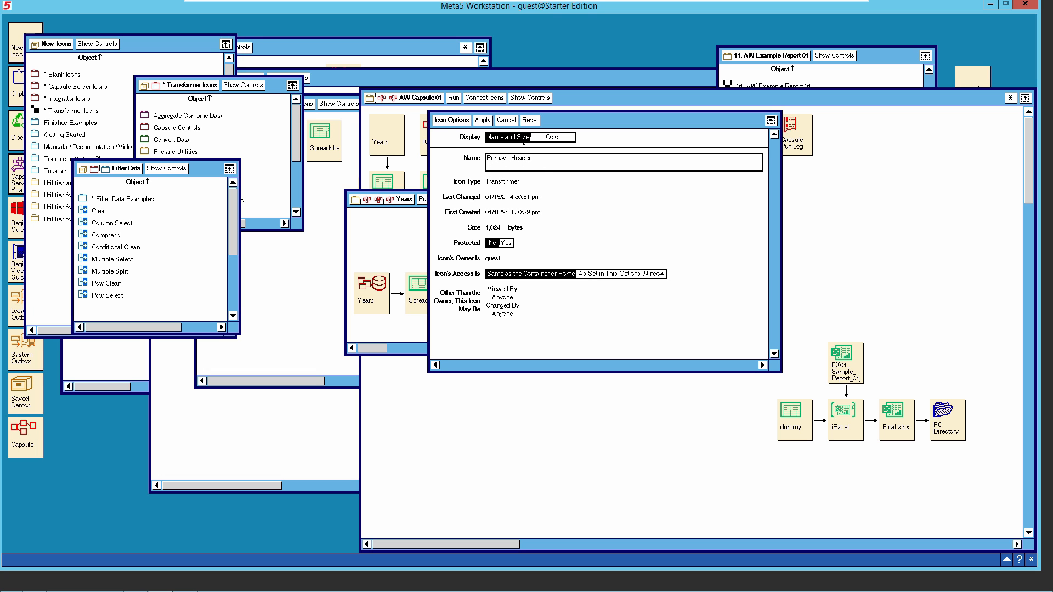
left_click(505, 121)
double_click(475, 296)
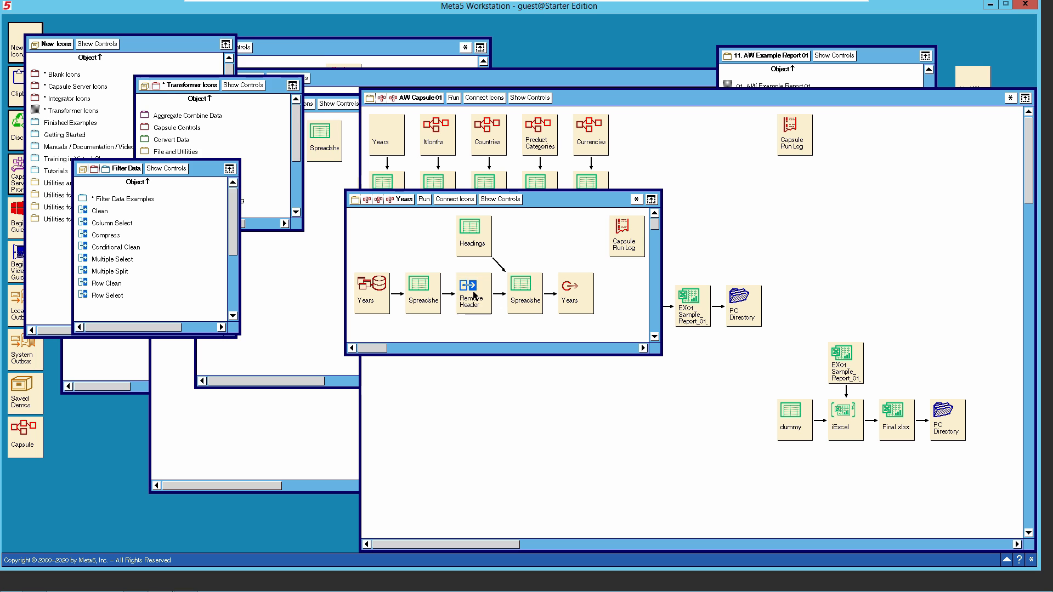
left_click_drag(261, 45, 599, 166)
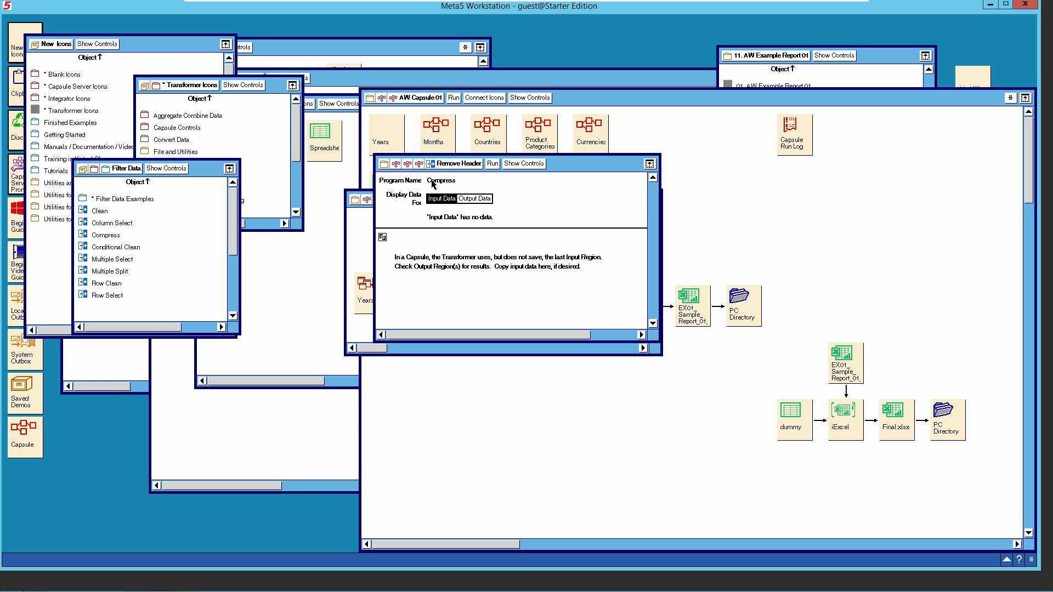
left_click(452, 168)
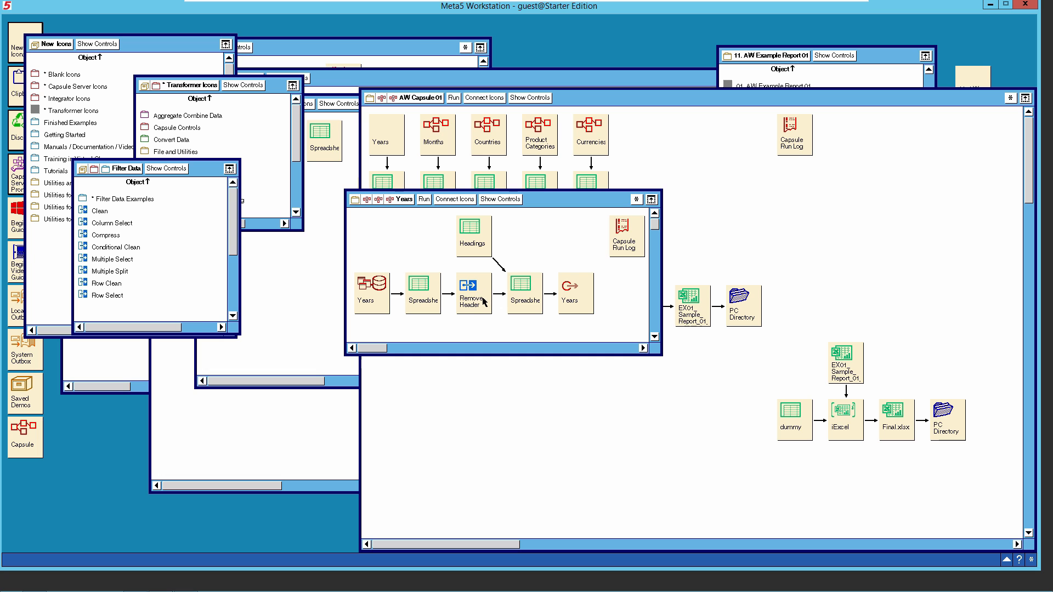
Step: Close the Filter Data folder, reopen it from Transformer Icons to check its location, and close it again
left_click(127, 169)
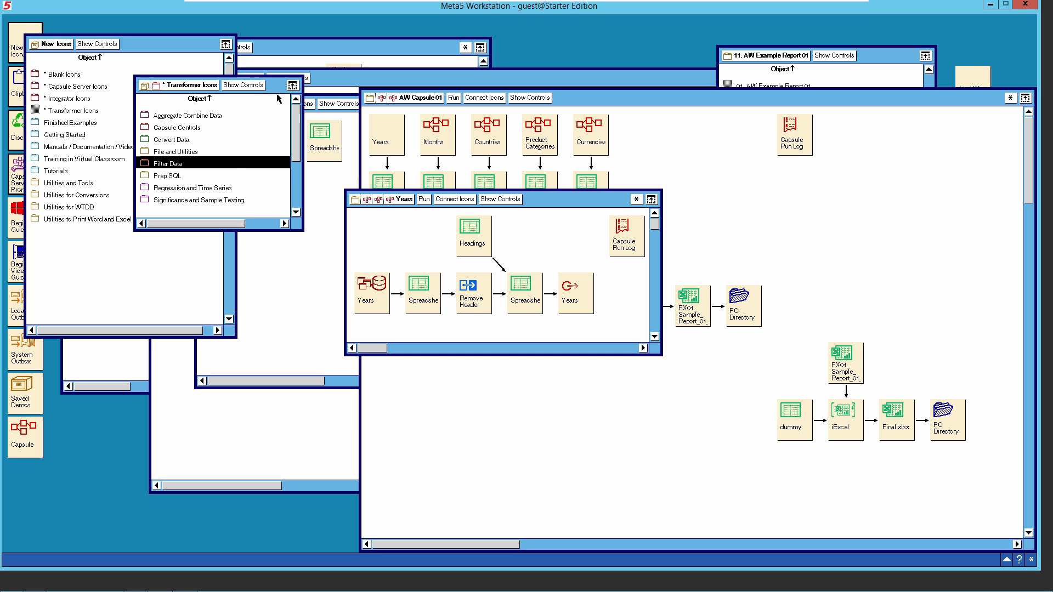
left_click(203, 200)
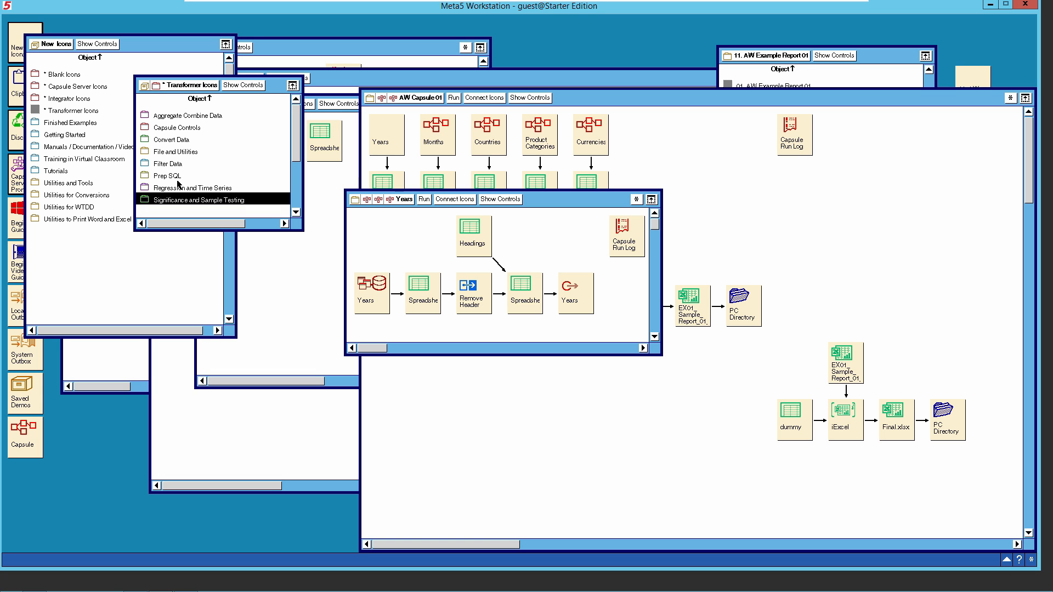
left_click(166, 165)
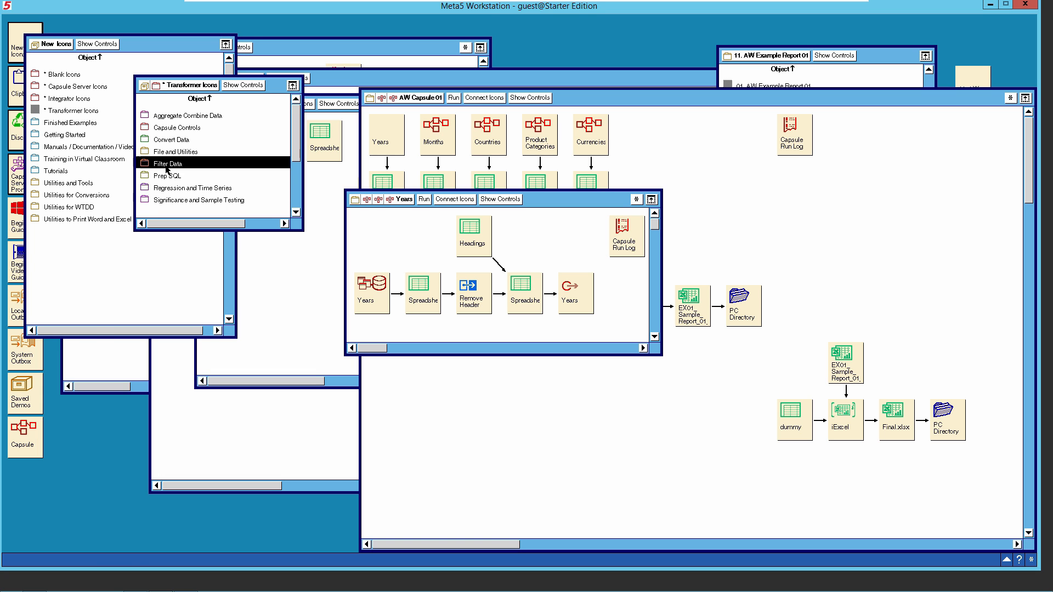
double_click(165, 165)
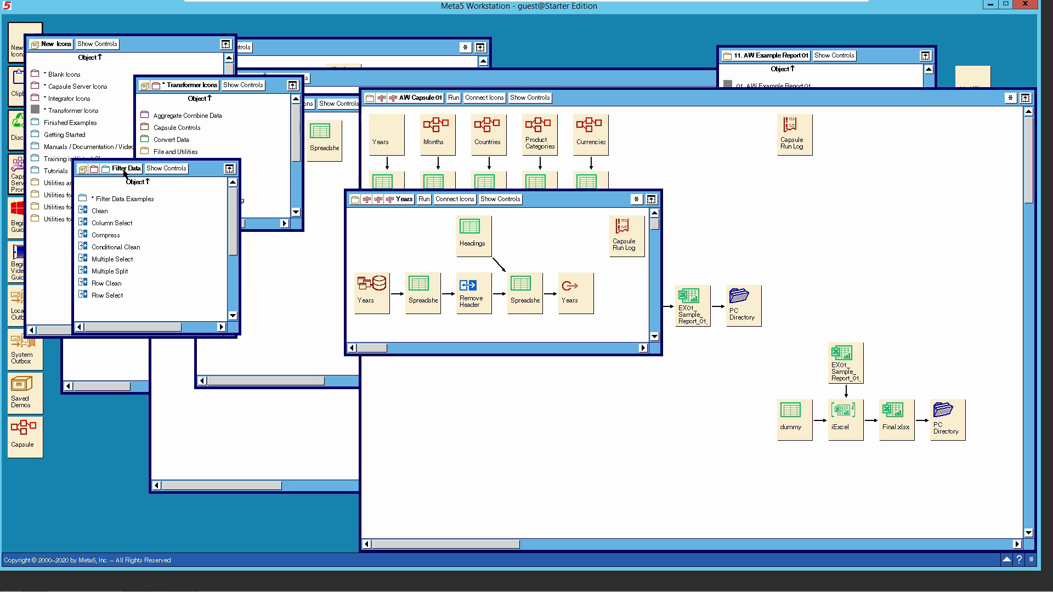
left_click(124, 172)
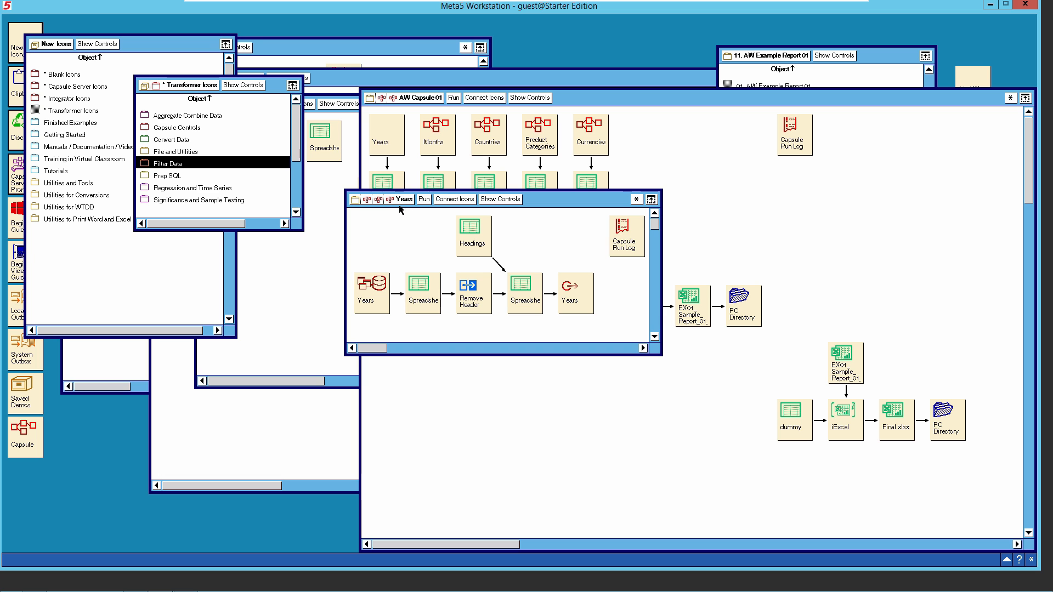
Step: Close the example Years capsule, AW Capsule 01 and the remaining example report windows
left_click(651, 200)
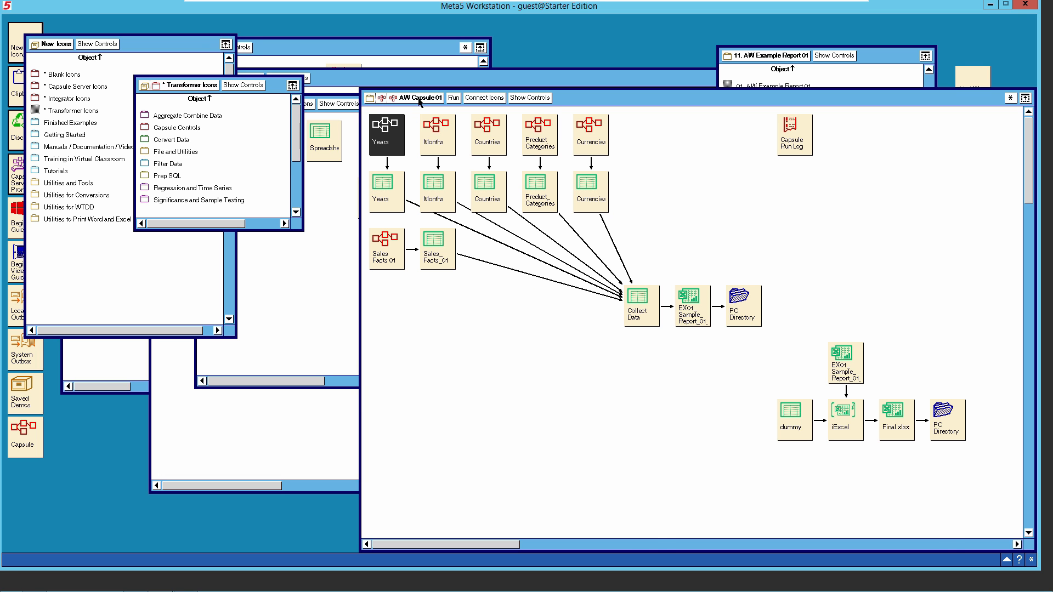
left_click(1025, 98)
left_click(658, 169)
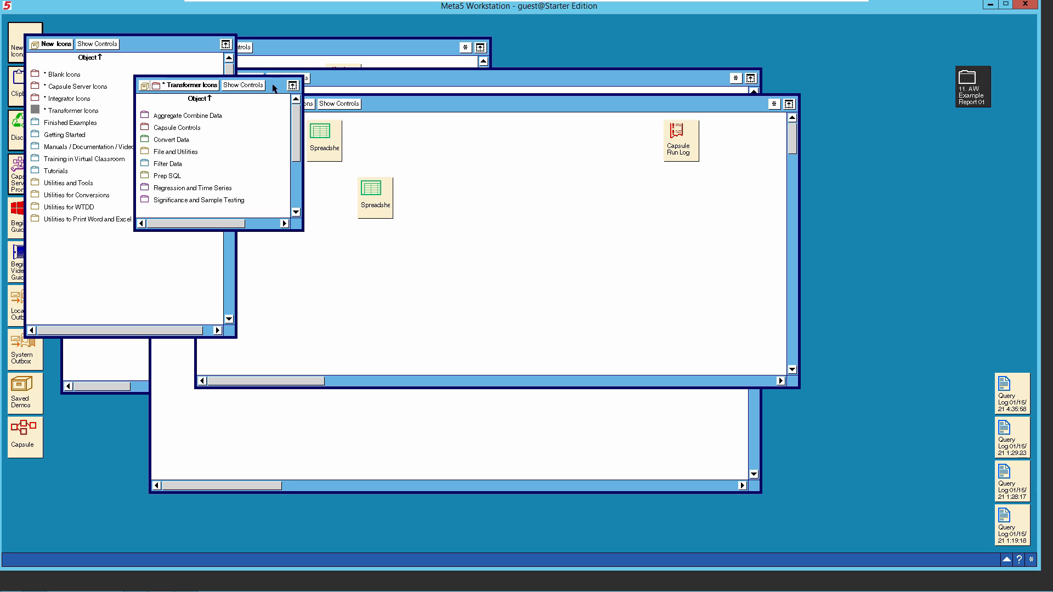
Step: Copy the Compress transformer from Filter Data into the Years capsule between the two row spreadsheets, and close the transformer folders
double_click(180, 165)
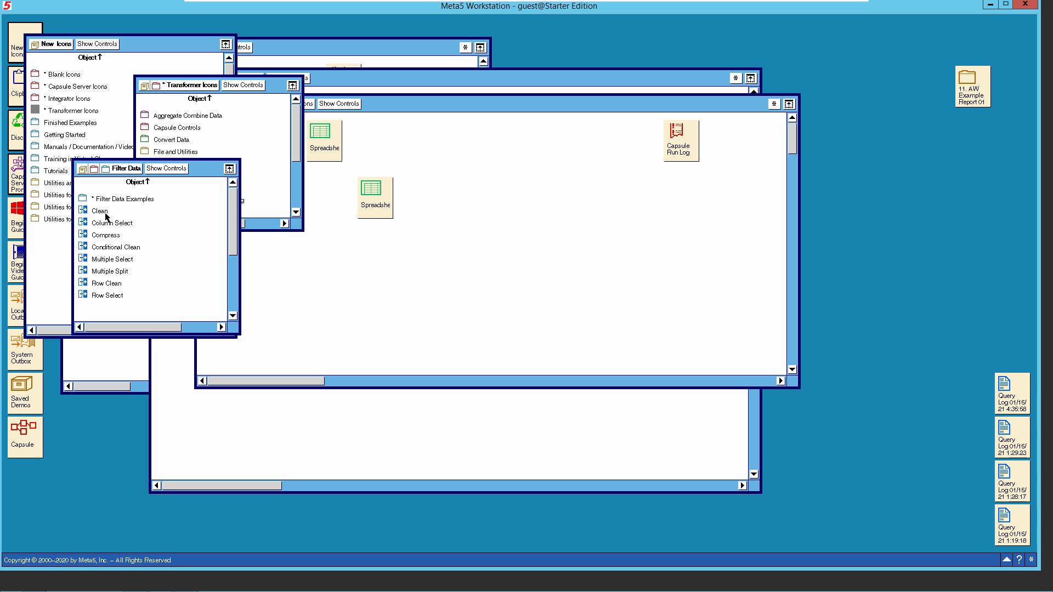
left_click(101, 236)
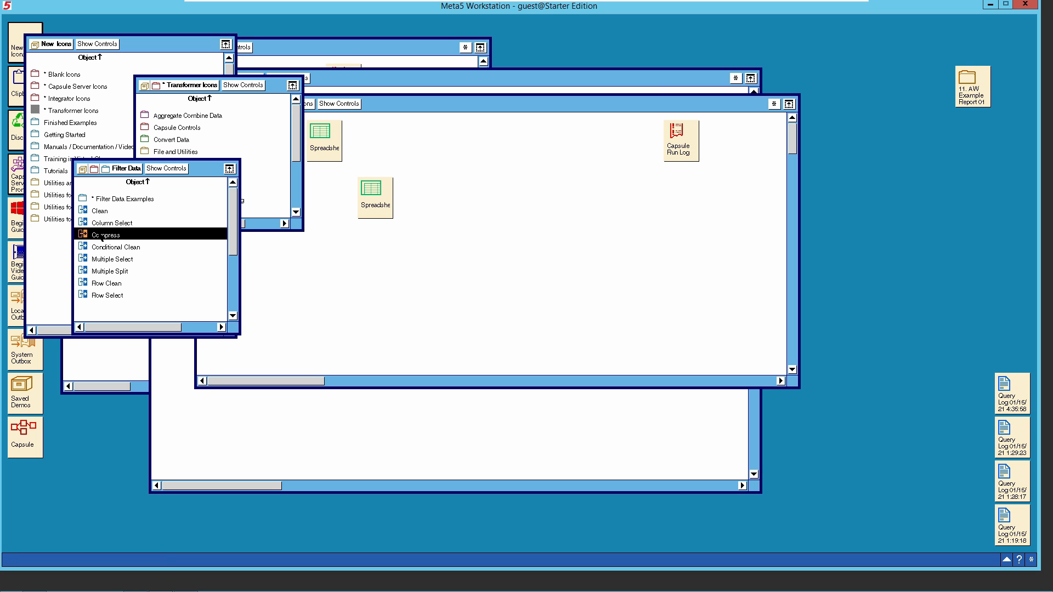
right_click(102, 236)
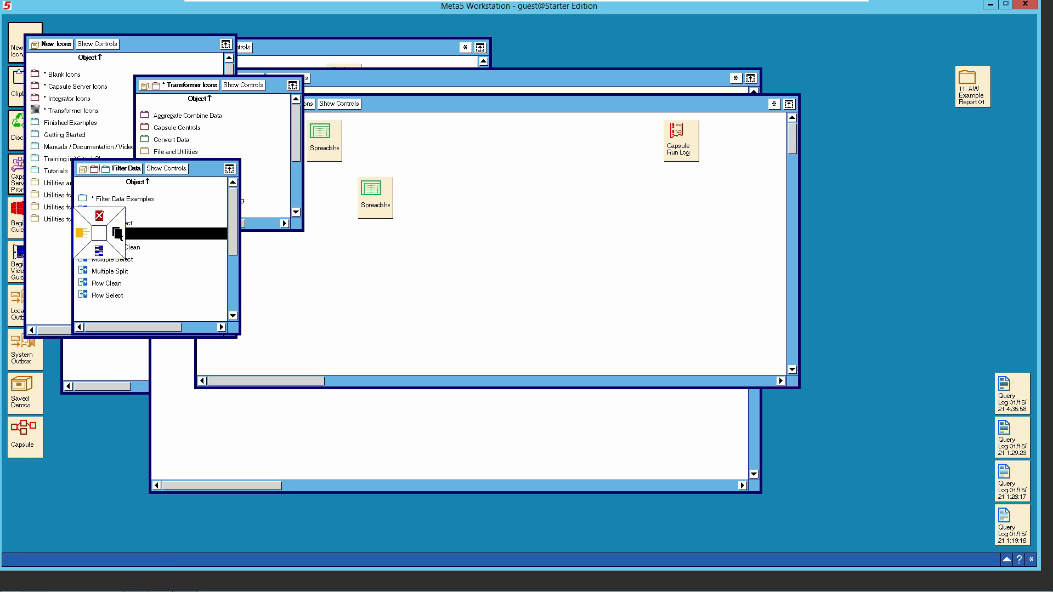
left_click(117, 234)
left_click(322, 204)
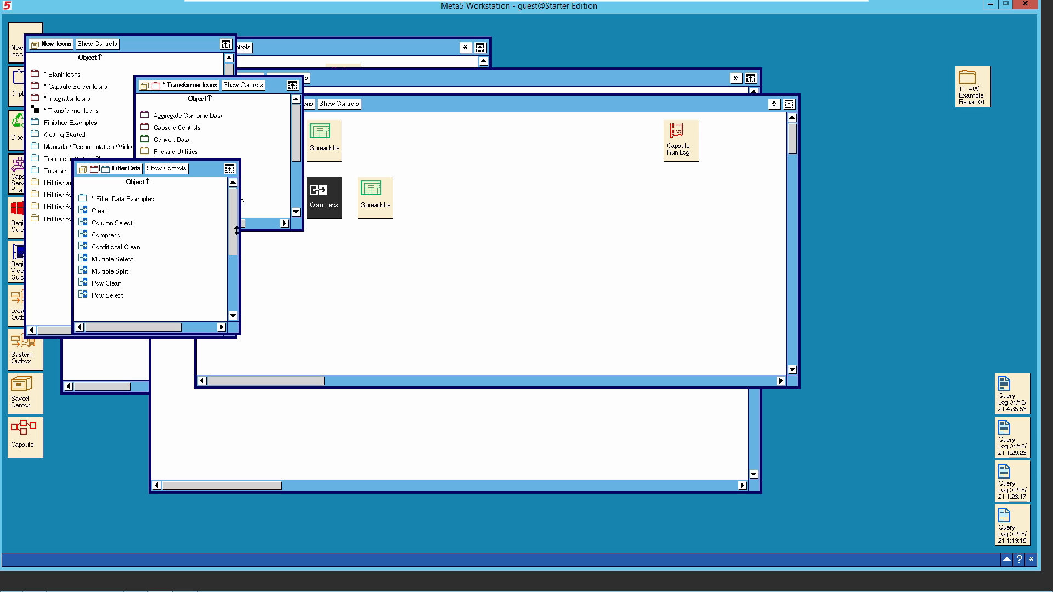
left_click(119, 169)
left_click(181, 87)
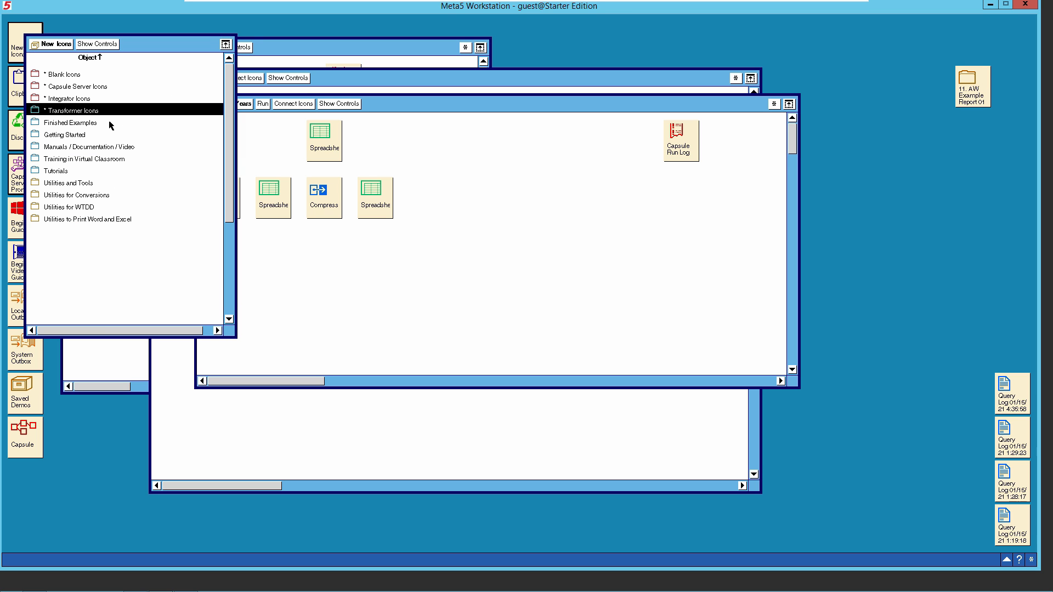
Step: Copy an Out icon from Blank Icons into the Years capsule, right of the last spreadsheet in the row
double_click(71, 78)
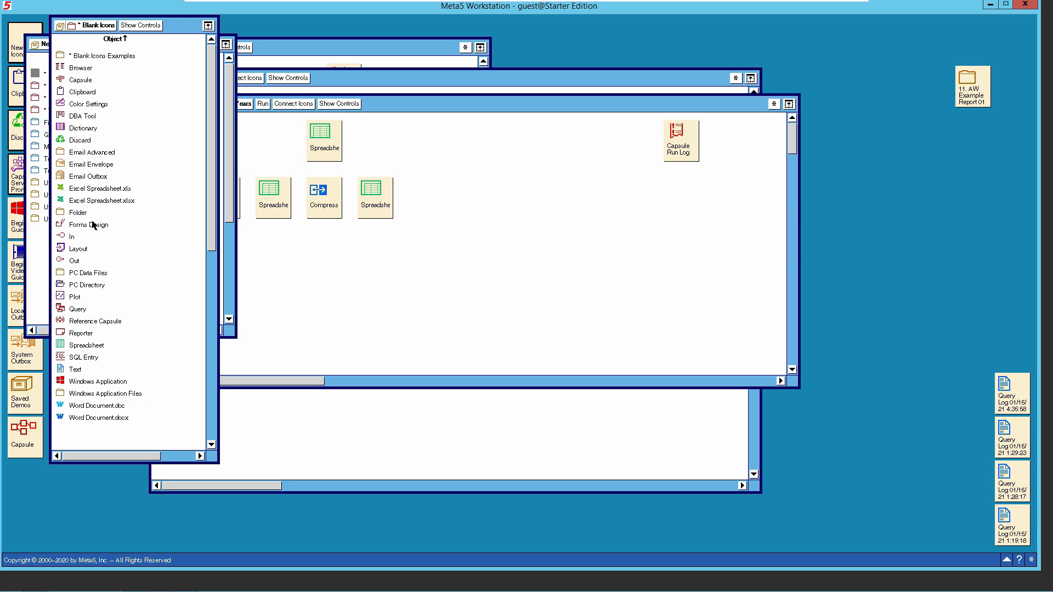
left_click(60, 265)
left_click_drag(61, 265, 432, 191)
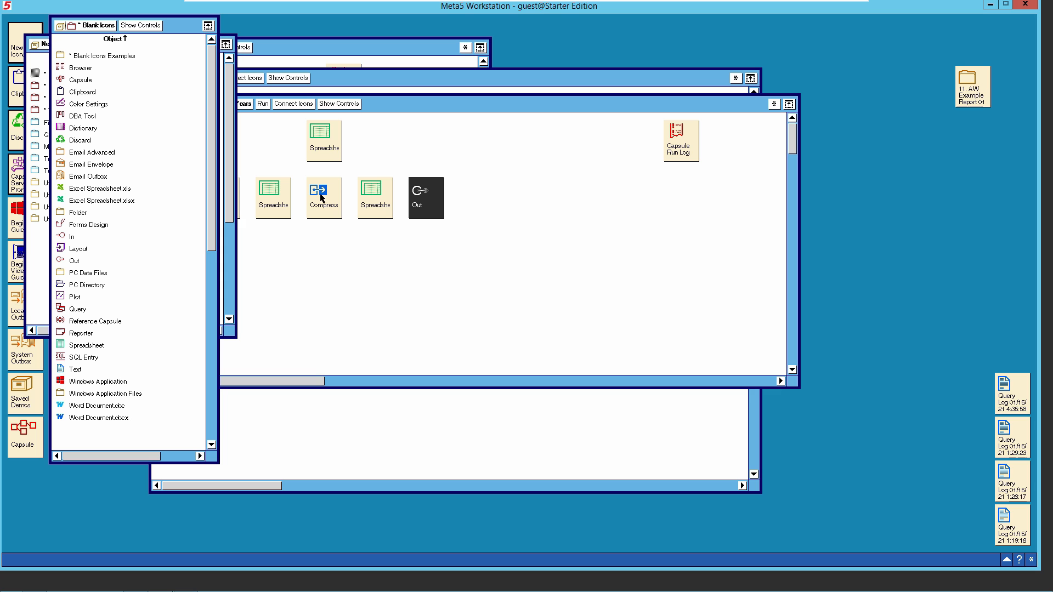
Step: Rename the spreadsheet above the row in the Years capsule as Headings
left_click(405, 107)
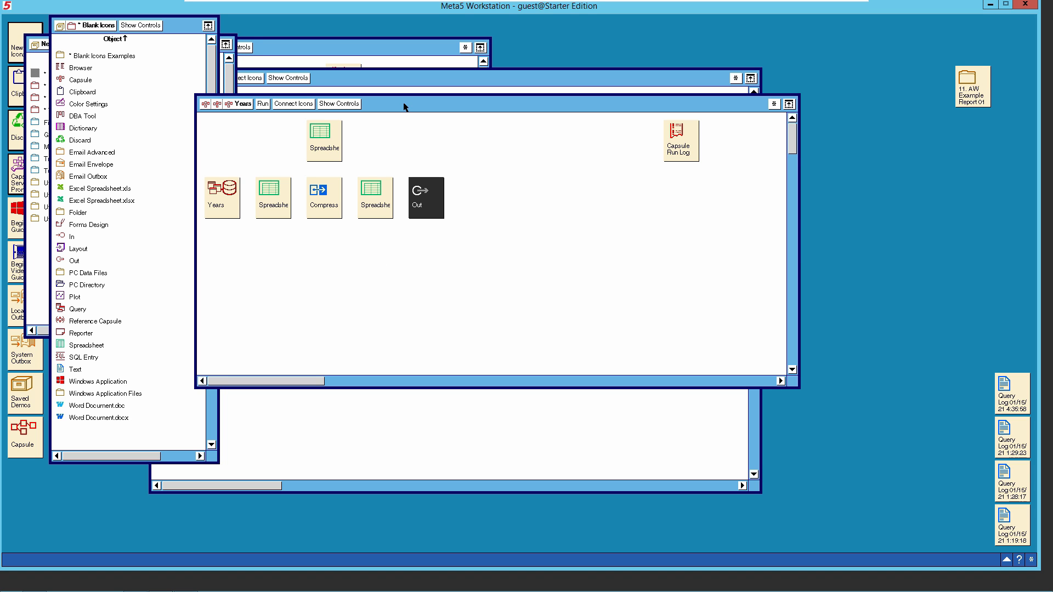
left_click(325, 151)
right_click(326, 151)
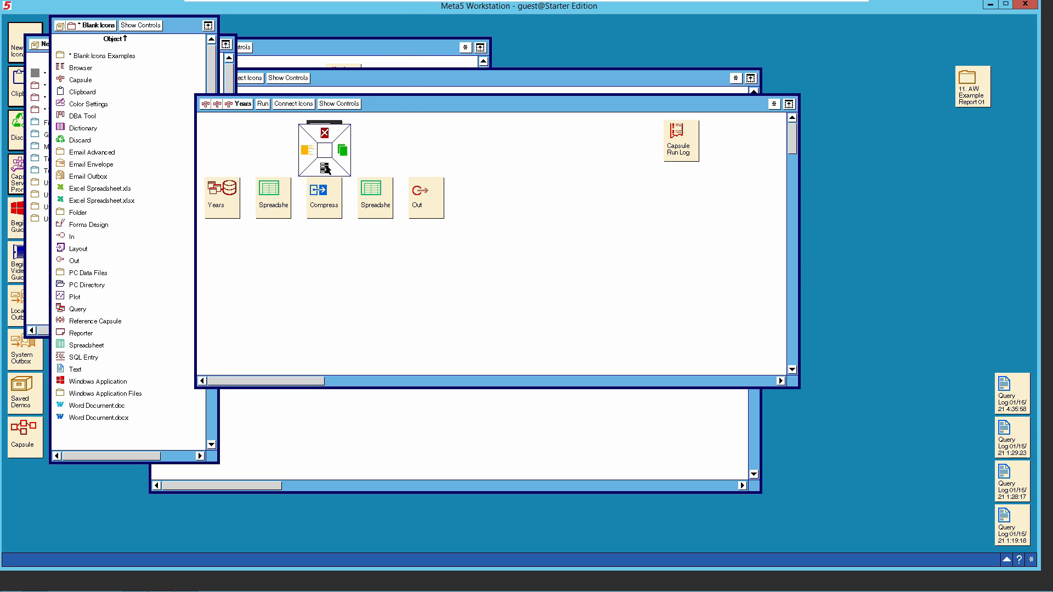
left_click(327, 170)
type("Headings")
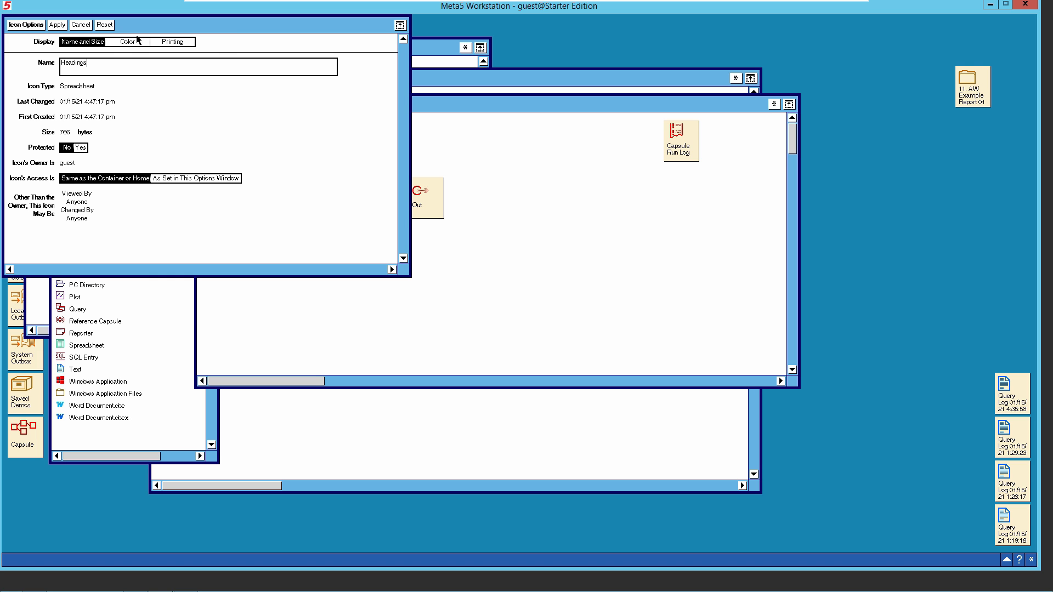
left_click(41, 26)
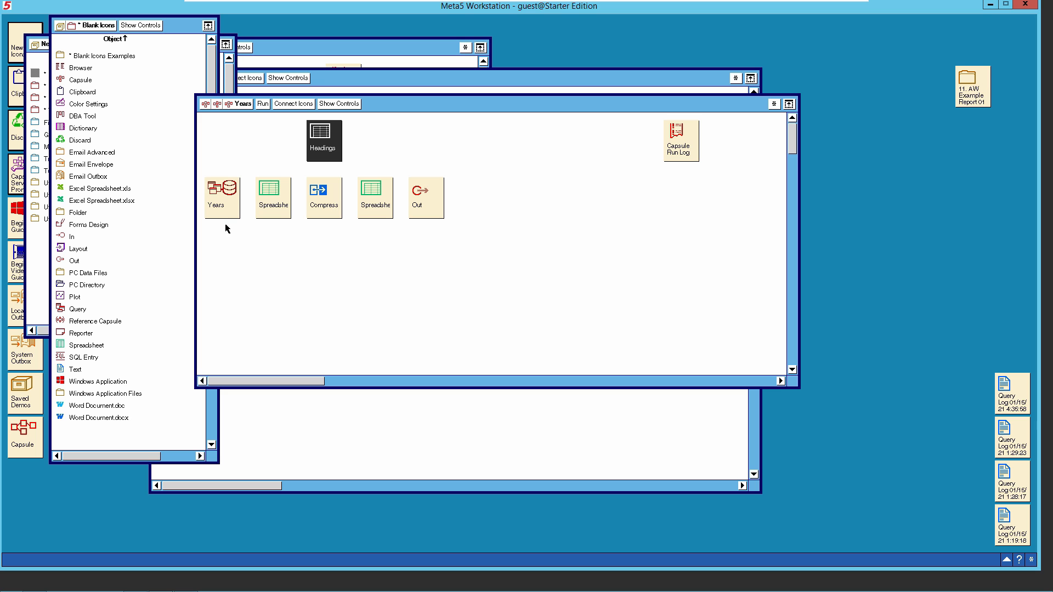
Step: Rename the Compress transformer in the Years capsule as Remove Header
left_click_drag(324, 207, 326, 225)
type("Remove Header")
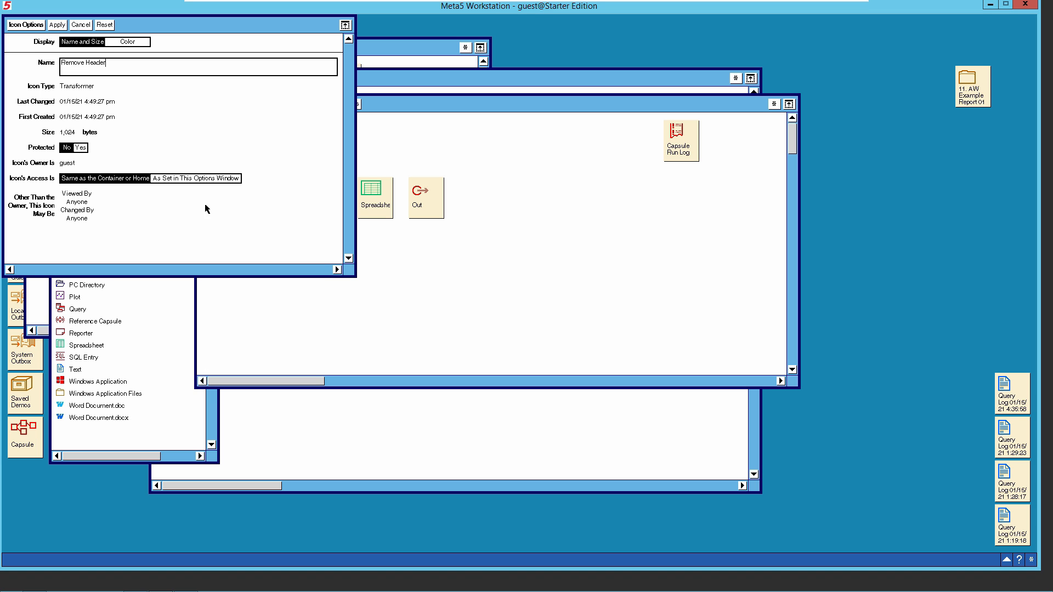
left_click(61, 24)
left_click(34, 28)
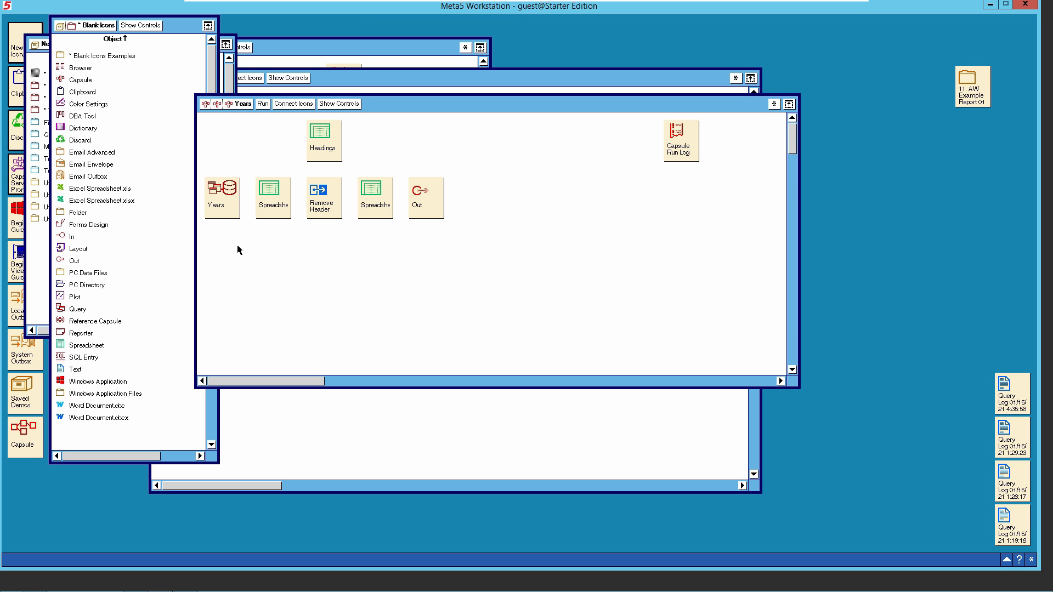
Step: Connect the Years query to the first spreadsheet, on to Remove Header, and from there to the second spreadsheet
left_click(222, 204)
left_click(294, 104)
left_click(283, 203)
left_click(293, 103)
left_click(323, 199)
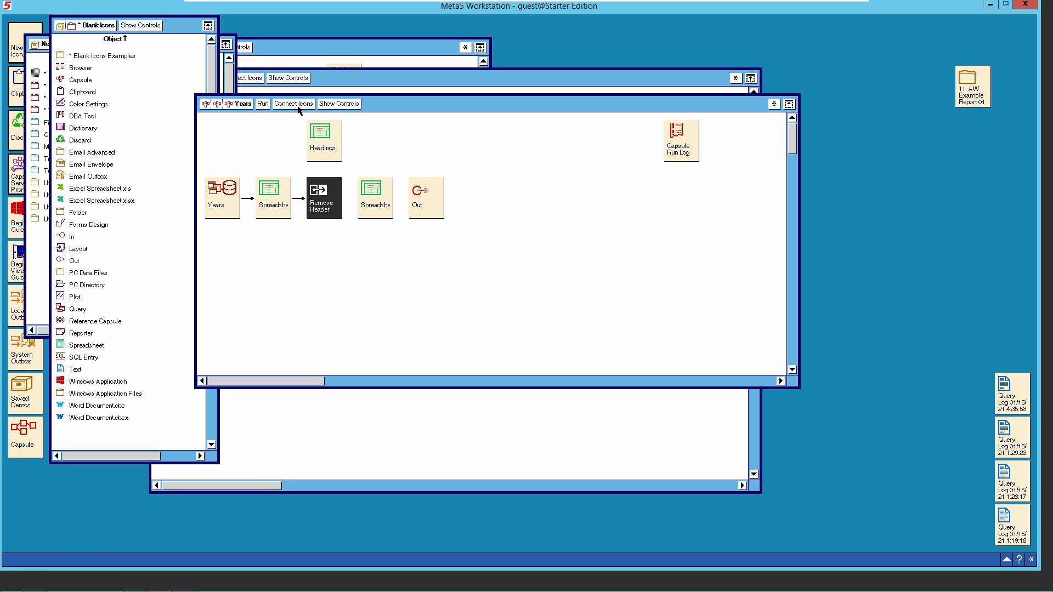
left_click(299, 106)
left_click(377, 196)
Step: Connect Headings to the second row spreadsheet, and connect that spreadsheet to the Out icon
left_click(321, 150)
left_click(302, 106)
left_click(376, 204)
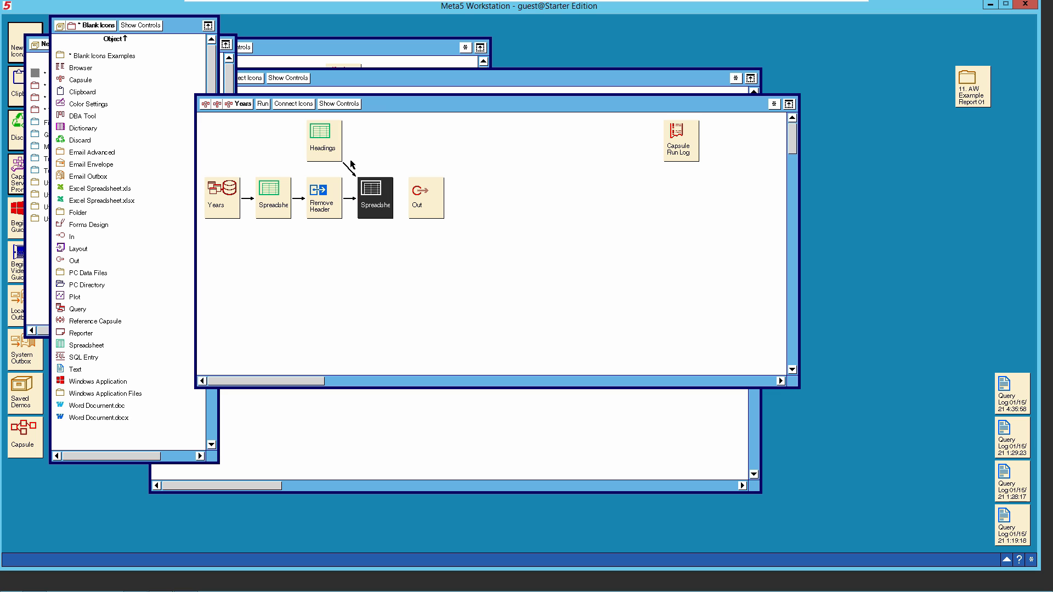
left_click(295, 106)
left_click(432, 203)
Step: Rename the Out icon at the end of the row as Years
left_click(419, 206)
right_click(419, 205)
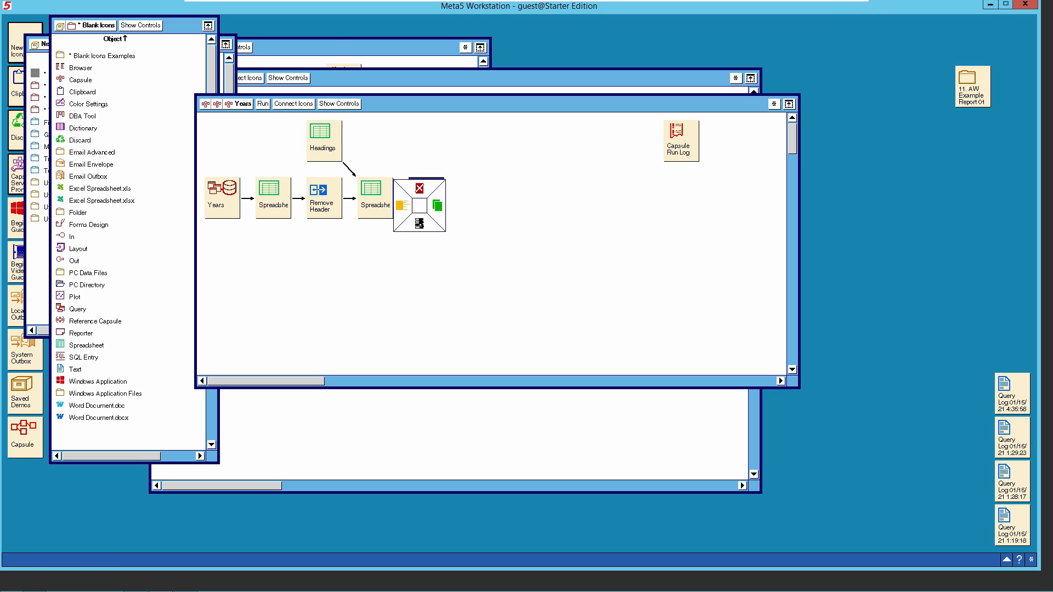
left_click(403, 203)
type("Years")
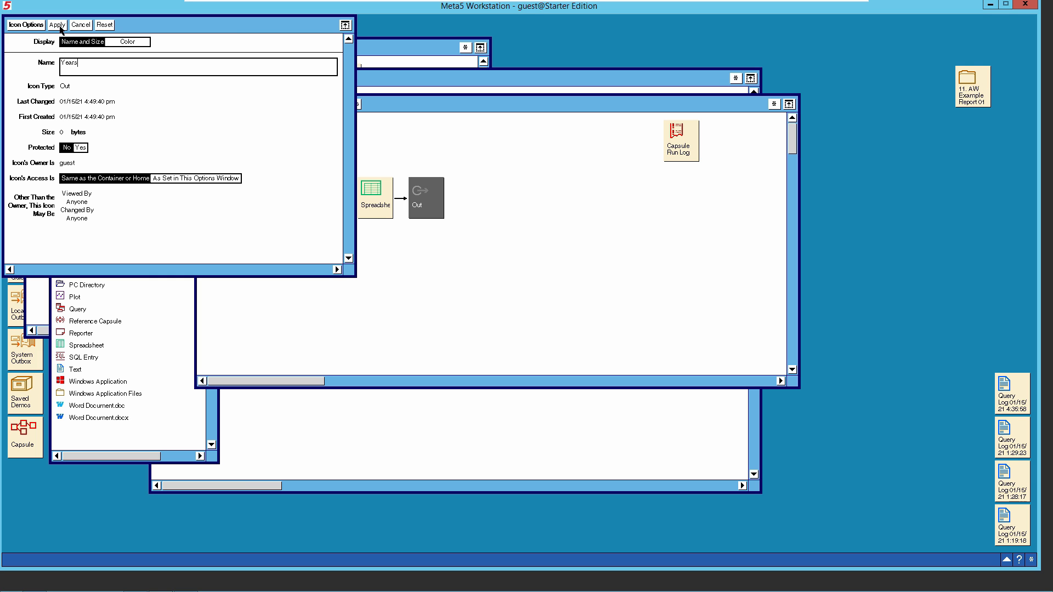
left_click(26, 24)
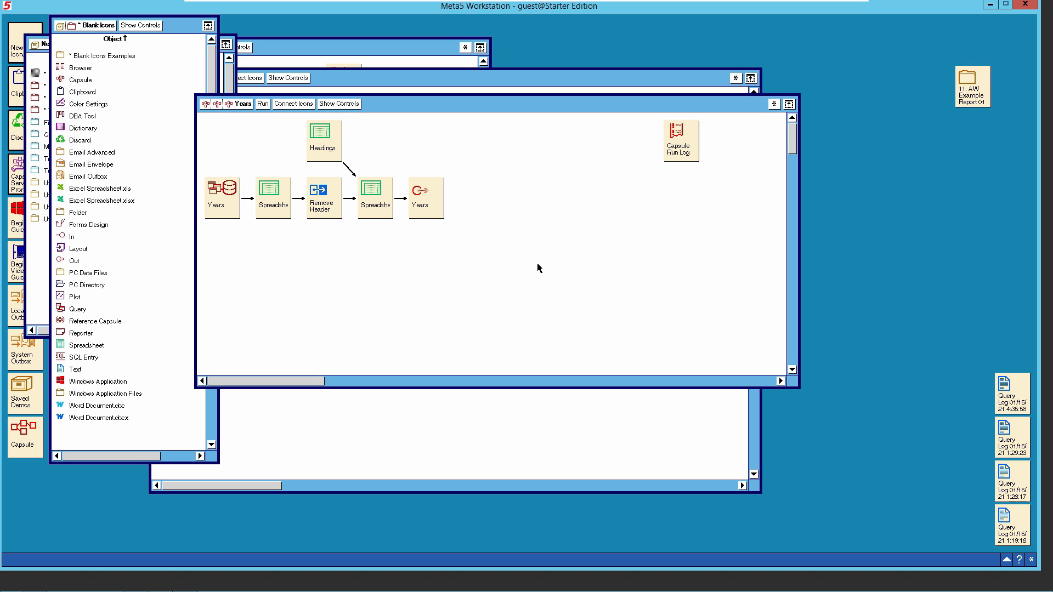
Step: Open the Years query with its Query Control, and enlarge the Query Control window
double_click(227, 205)
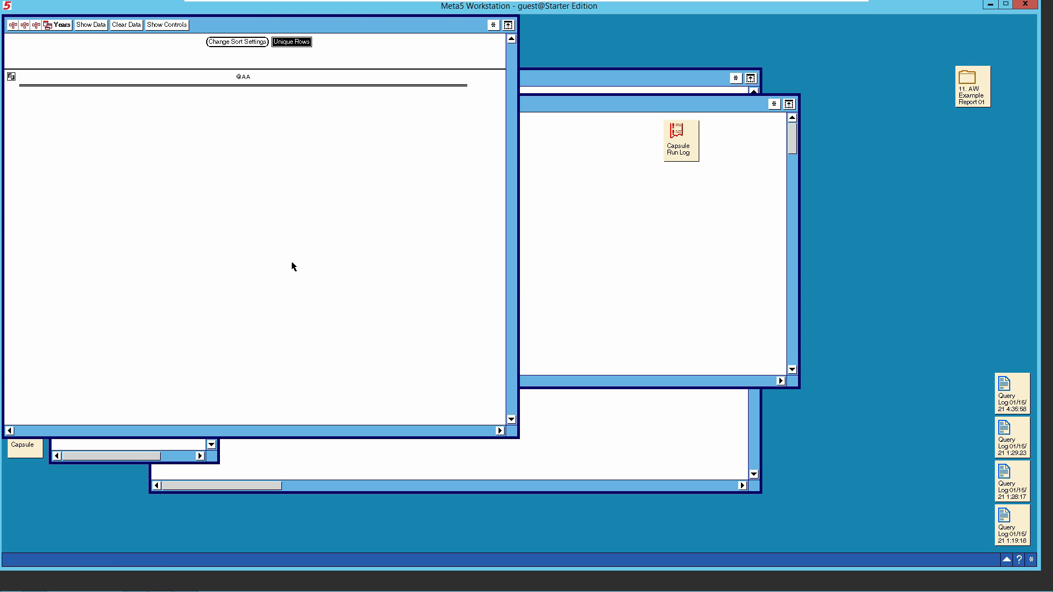
left_click(159, 26)
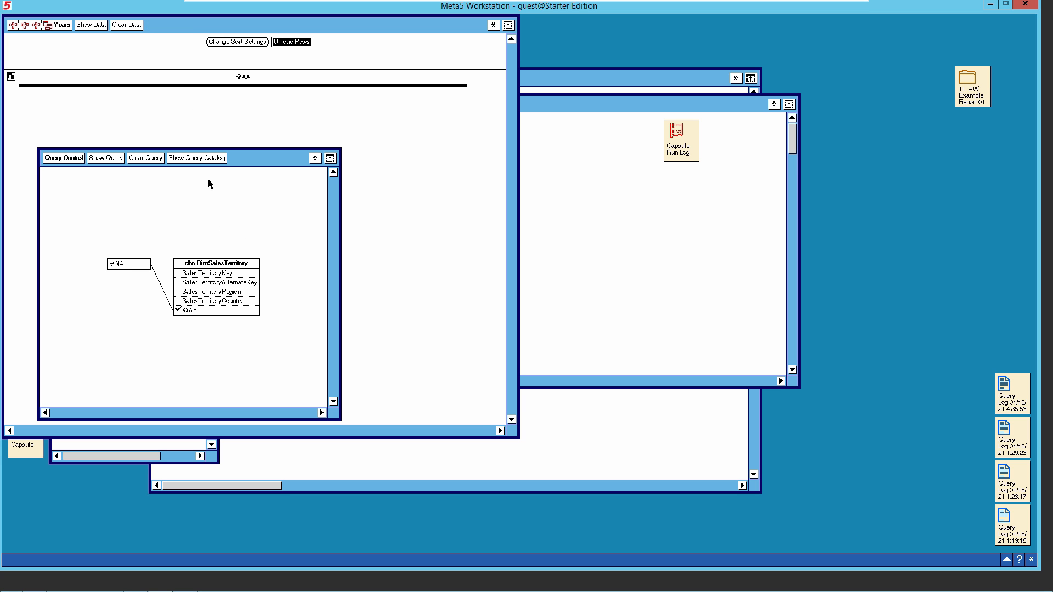
left_click_drag(242, 162, 227, 140)
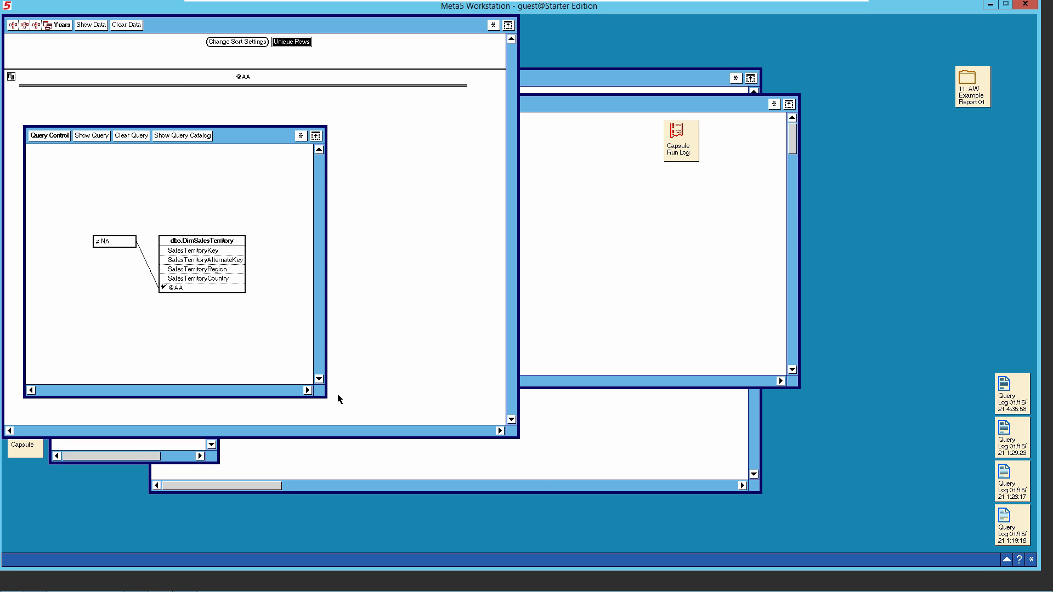
left_click_drag(323, 396, 546, 481)
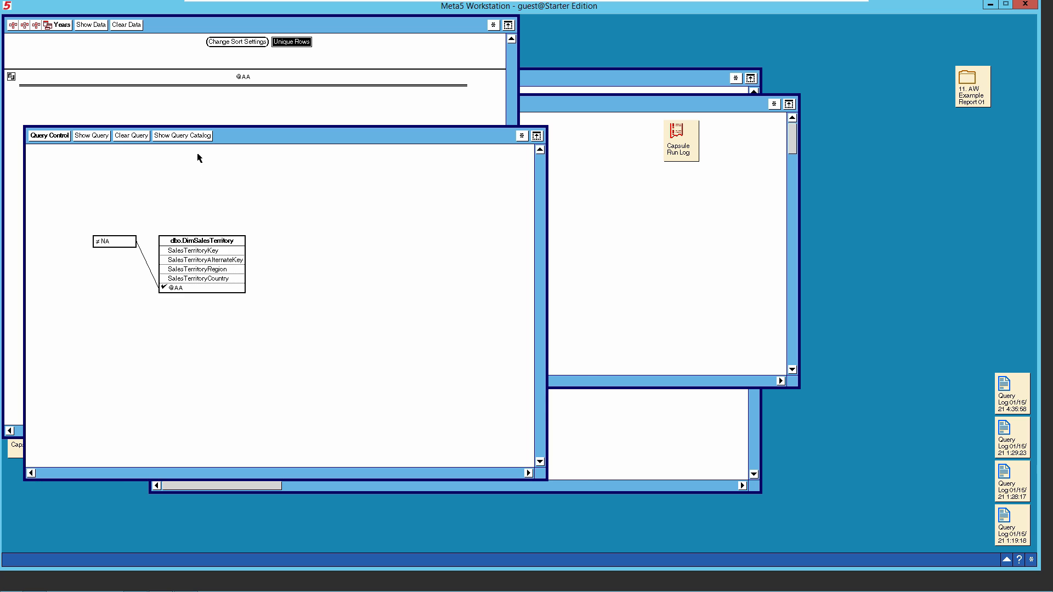
Step: Open the Query Catalog and add the dbo.DimOrderDate table from the DBA catalog's Internet Sales Facts
left_click(185, 135)
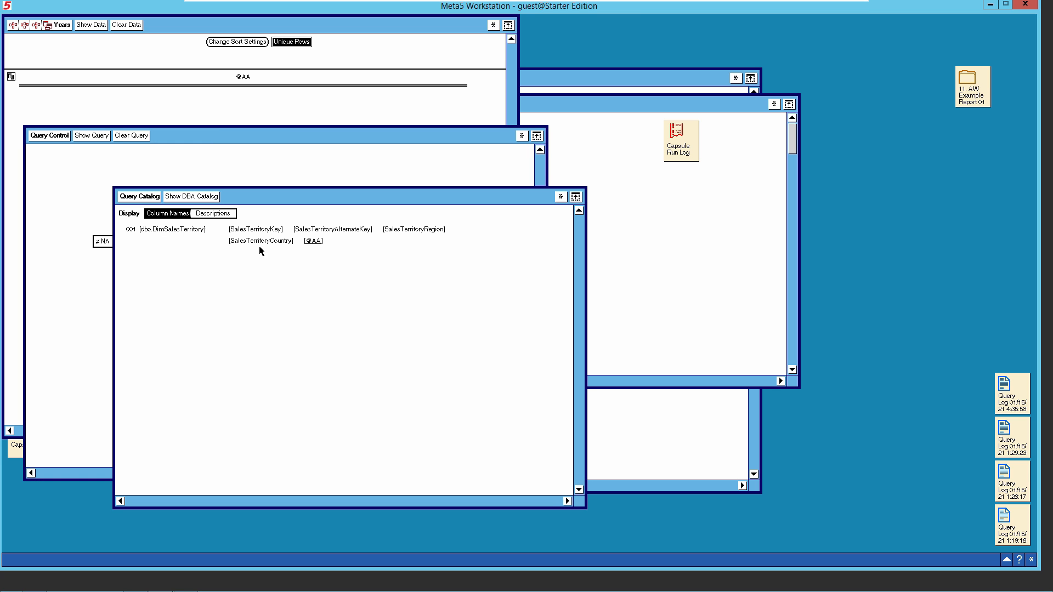
left_click(200, 197)
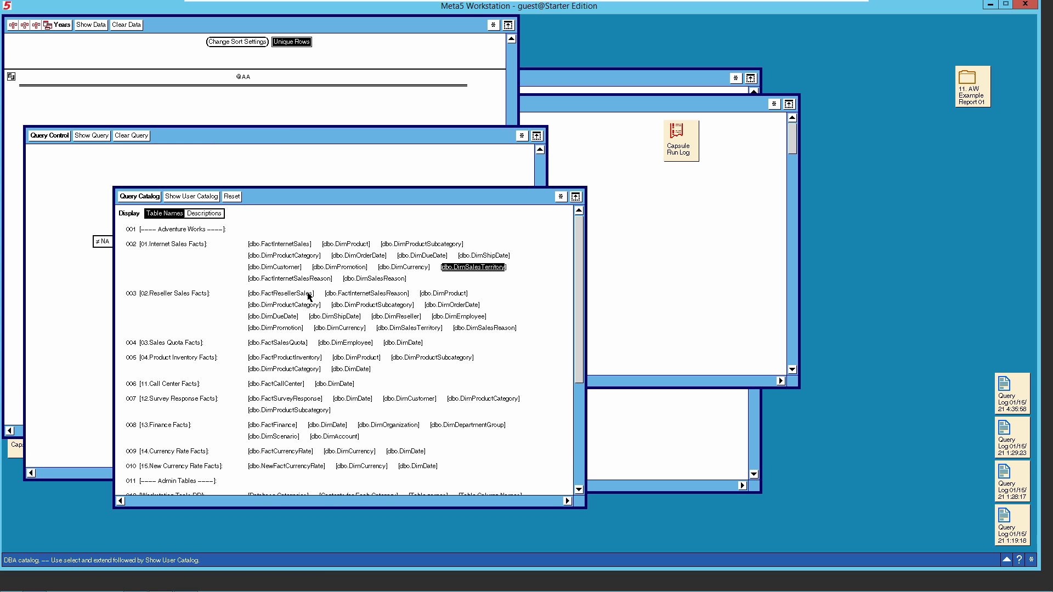
left_click(361, 257)
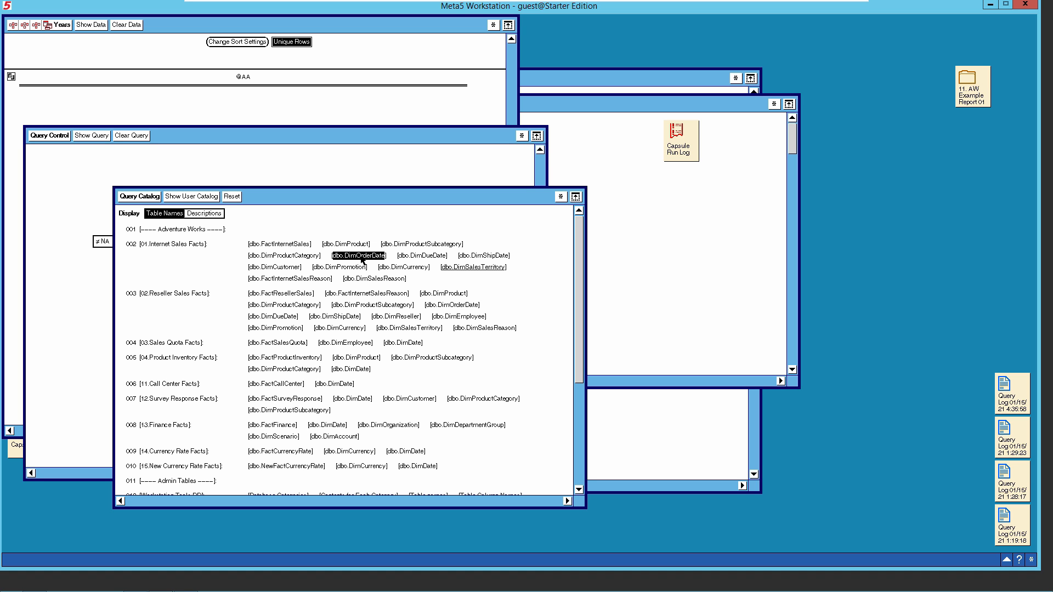
left_click(192, 198)
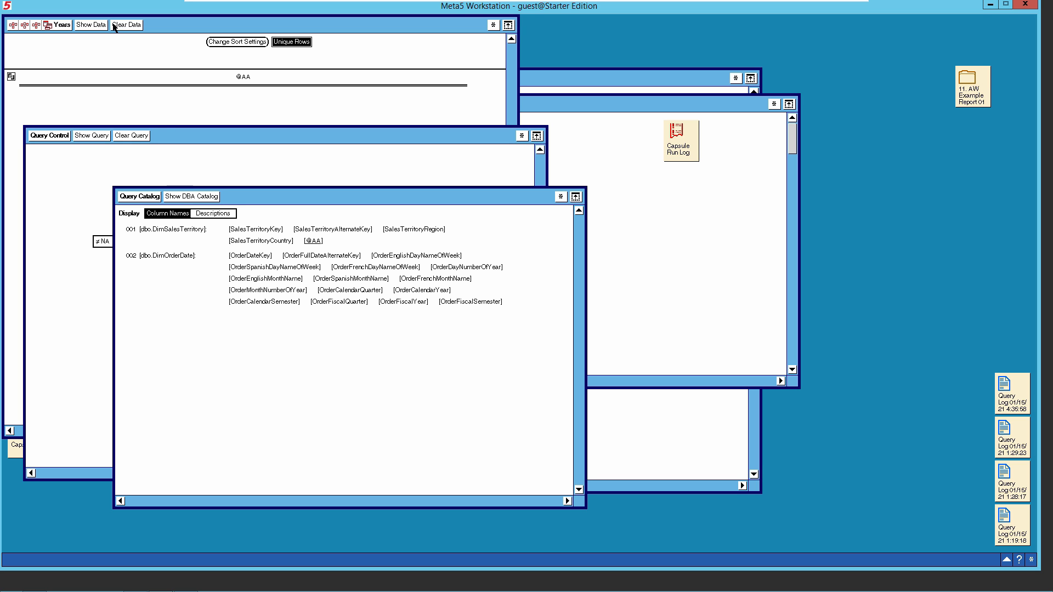
Step: Clear the existing query and reduce the user catalog to only the dbo.DimOrderDate table from Internet Sales Facts
left_click(129, 136)
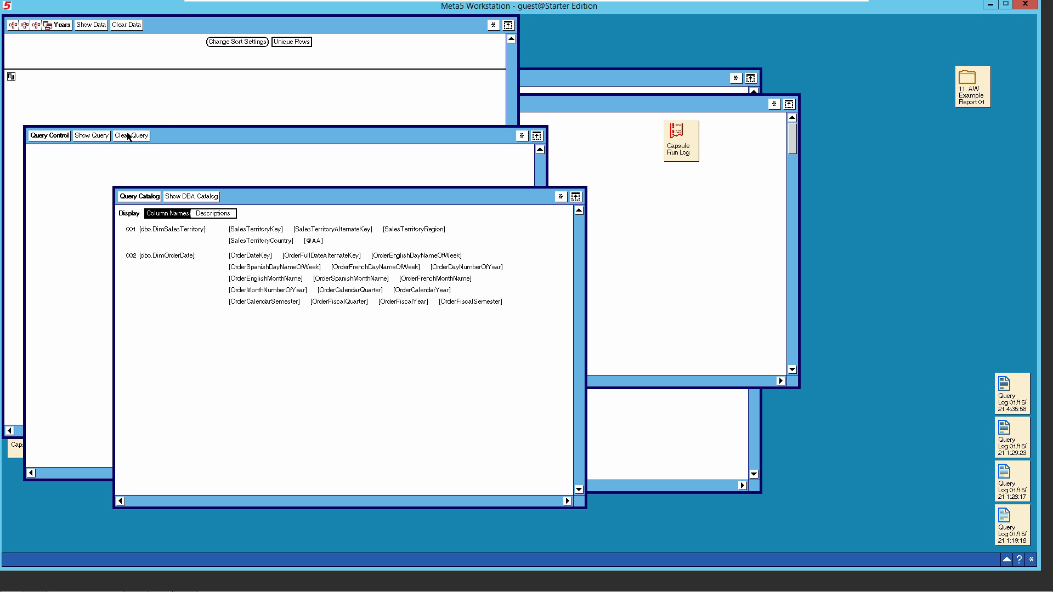
left_click(184, 196)
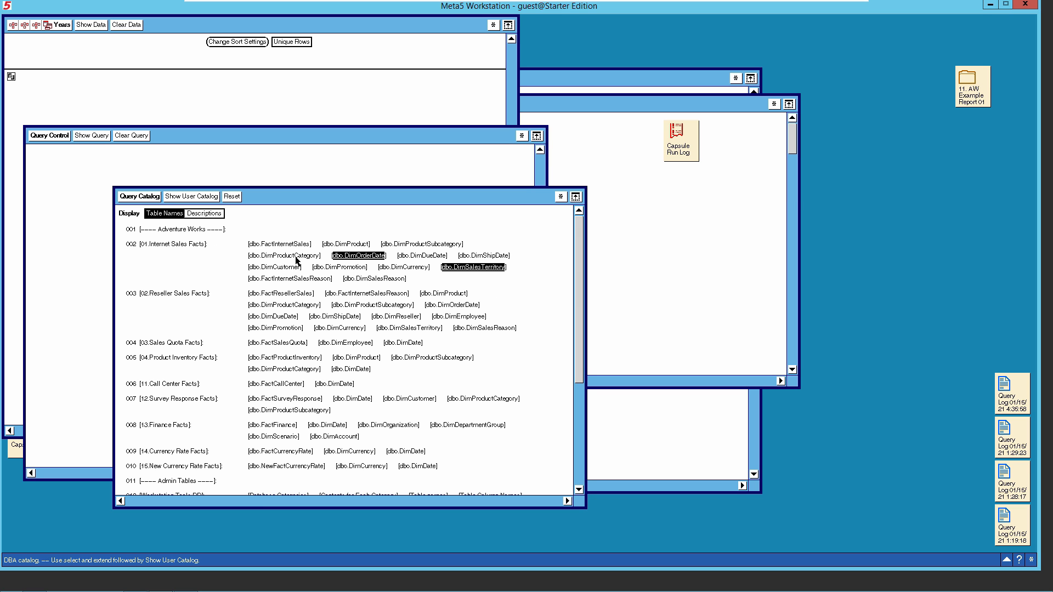
left_click(427, 247)
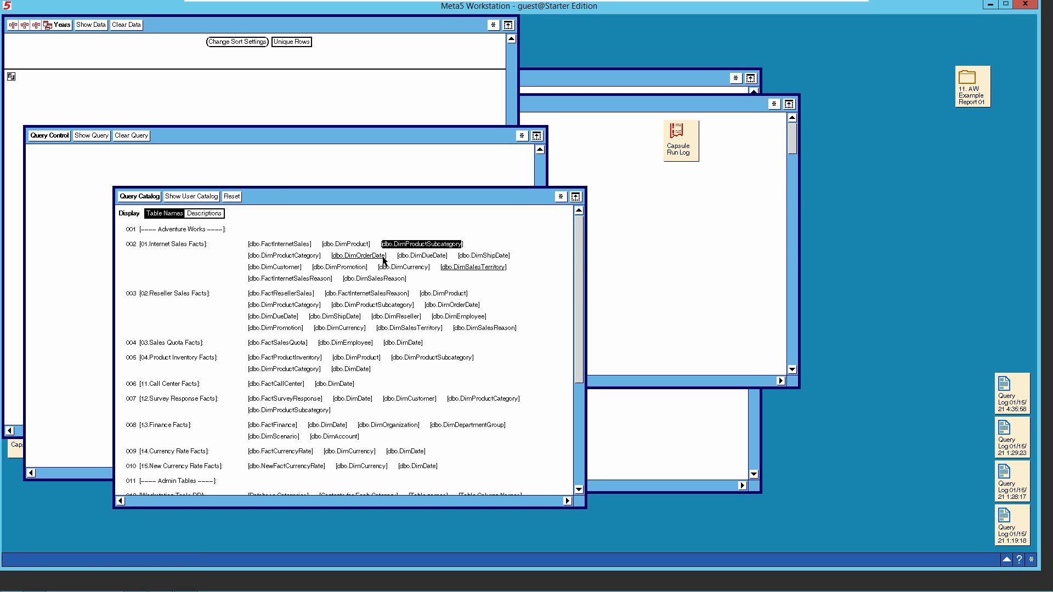
left_click(357, 258)
left_click(204, 199)
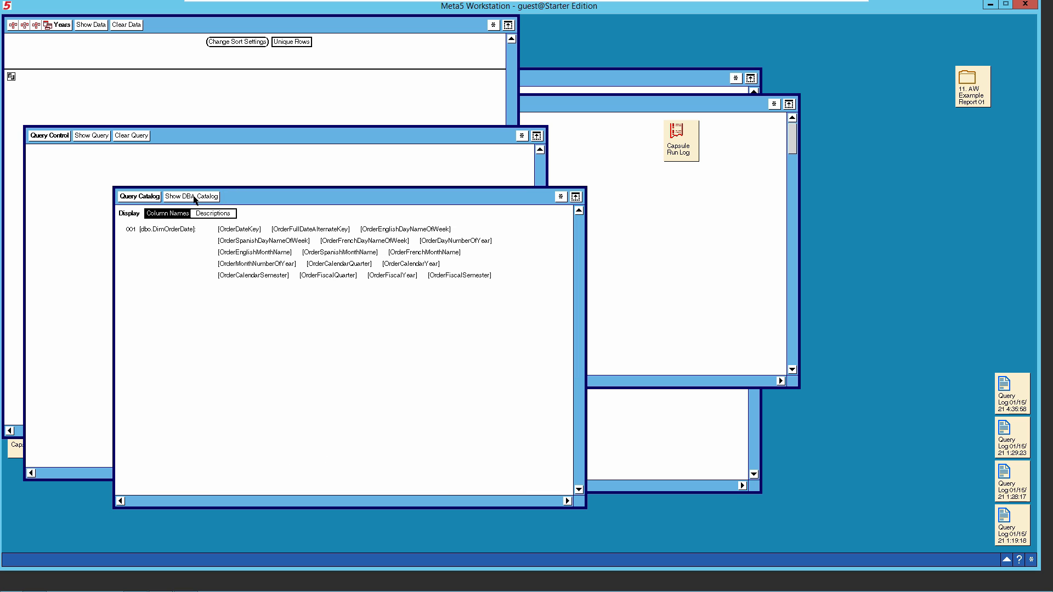
Step: Add the OrderCalendarYear column to the Years query and show its data, closing the Query Catalog
left_click_drag(413, 266, 55, 92)
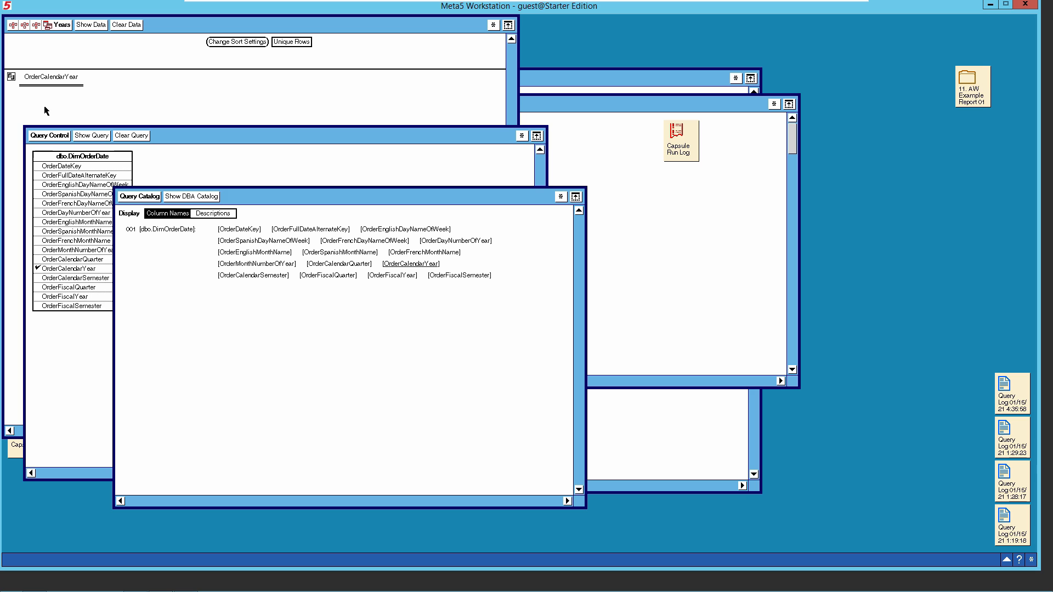
left_click(91, 25)
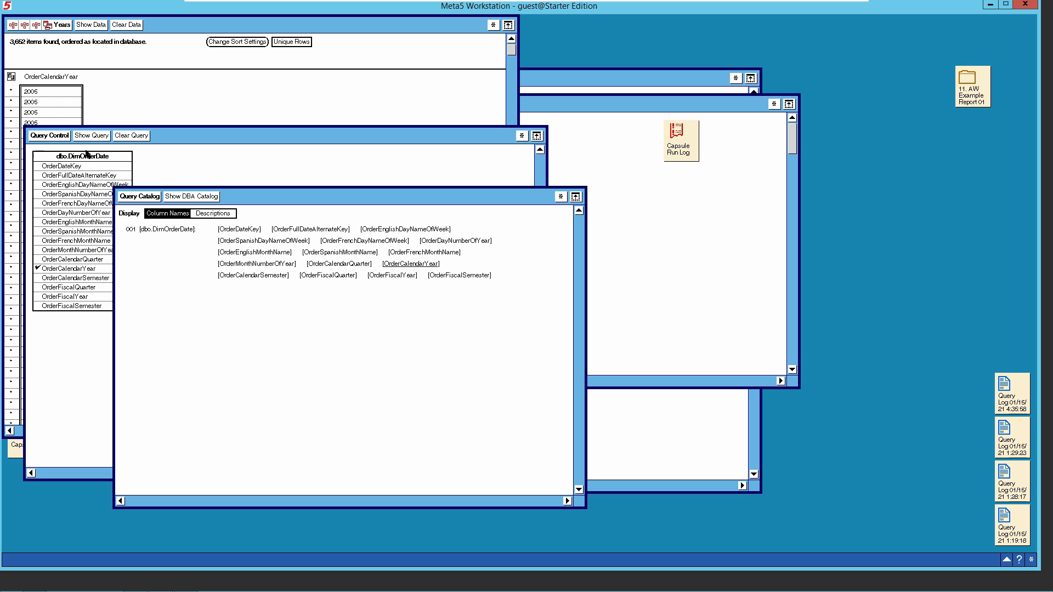
left_click(152, 199)
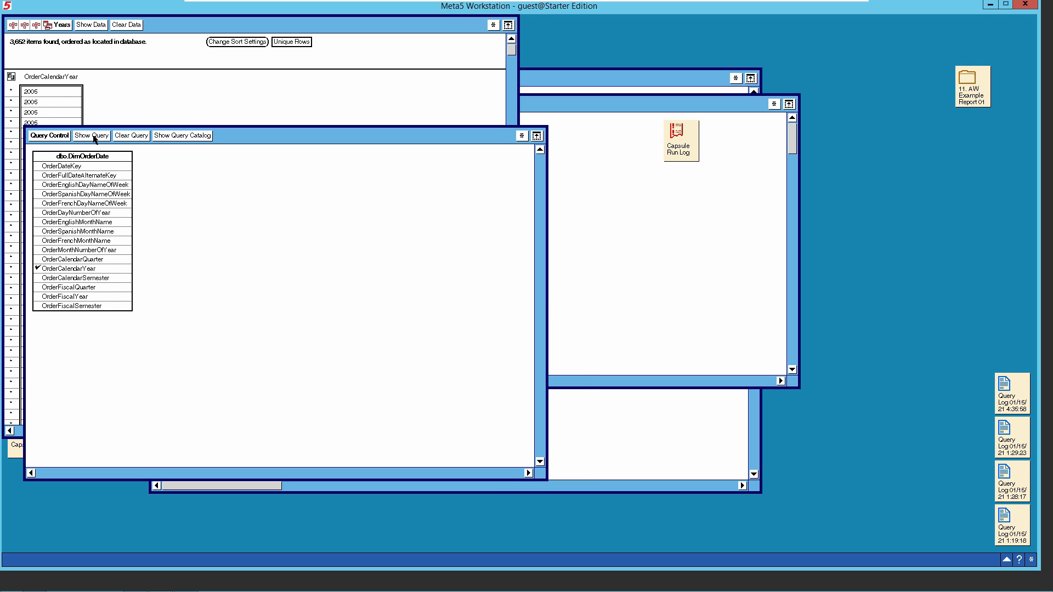
Step: Move Query Control off the results and reload the Years data with Unique Rows turned on
left_click_drag(258, 137, 327, 157)
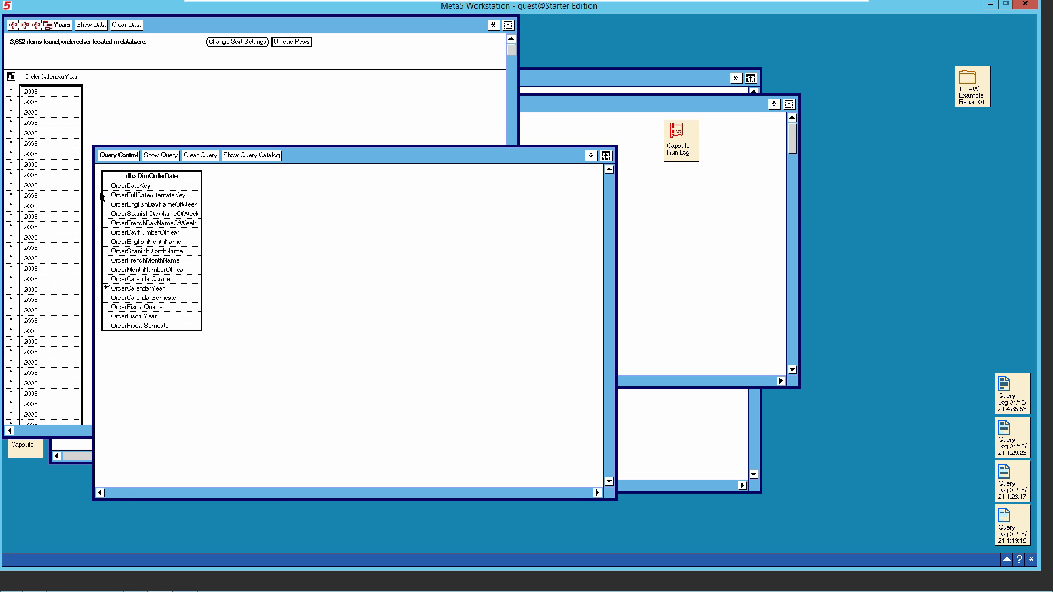
left_click(287, 43)
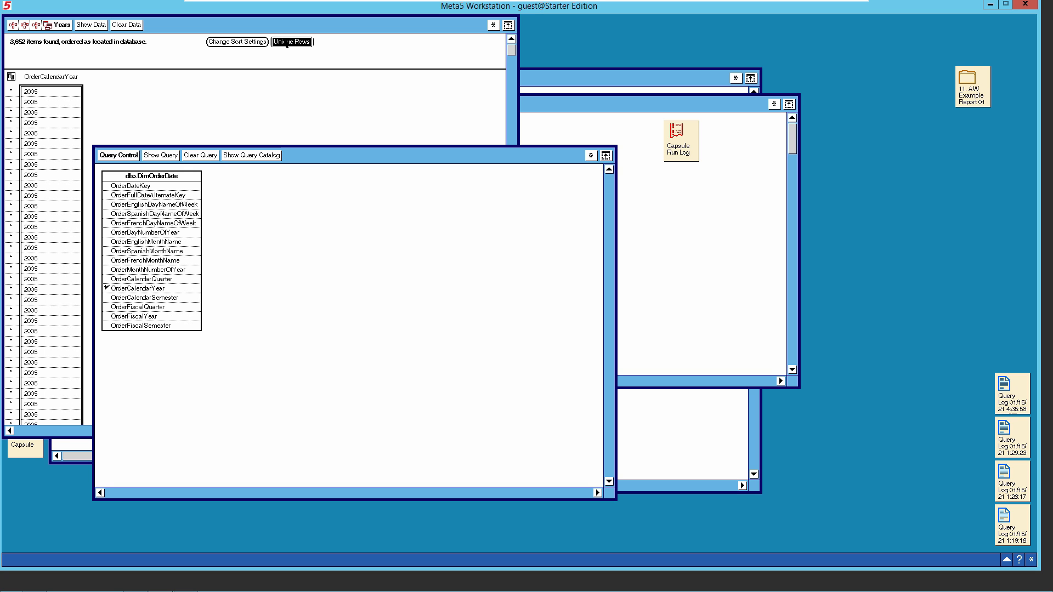
left_click(92, 28)
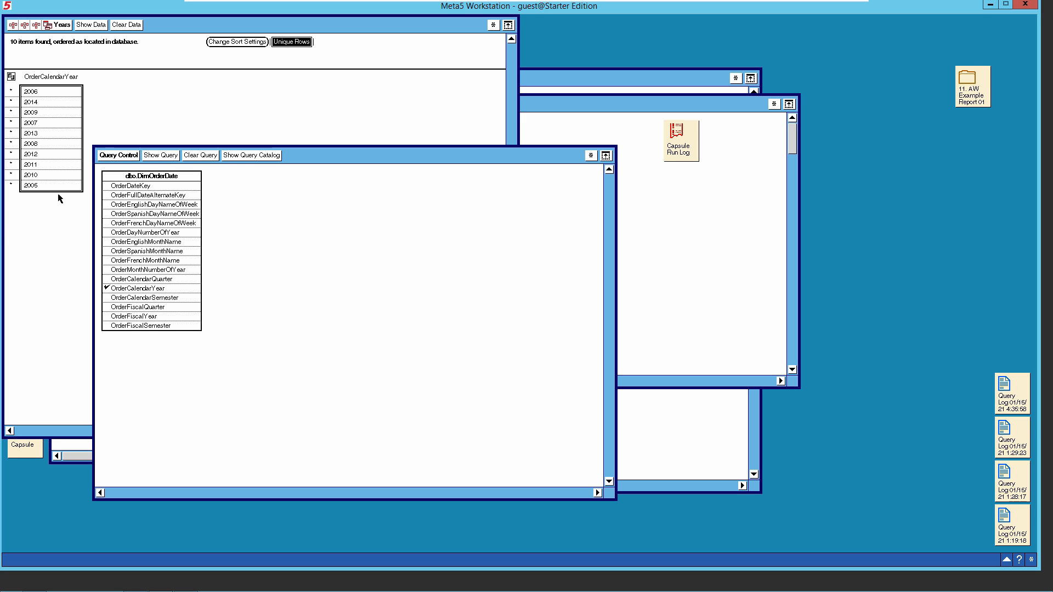
Step: Add an equals comparison on OrderCalendarYear with the values 2012 and 2013 chosen from all choices
left_click(155, 289)
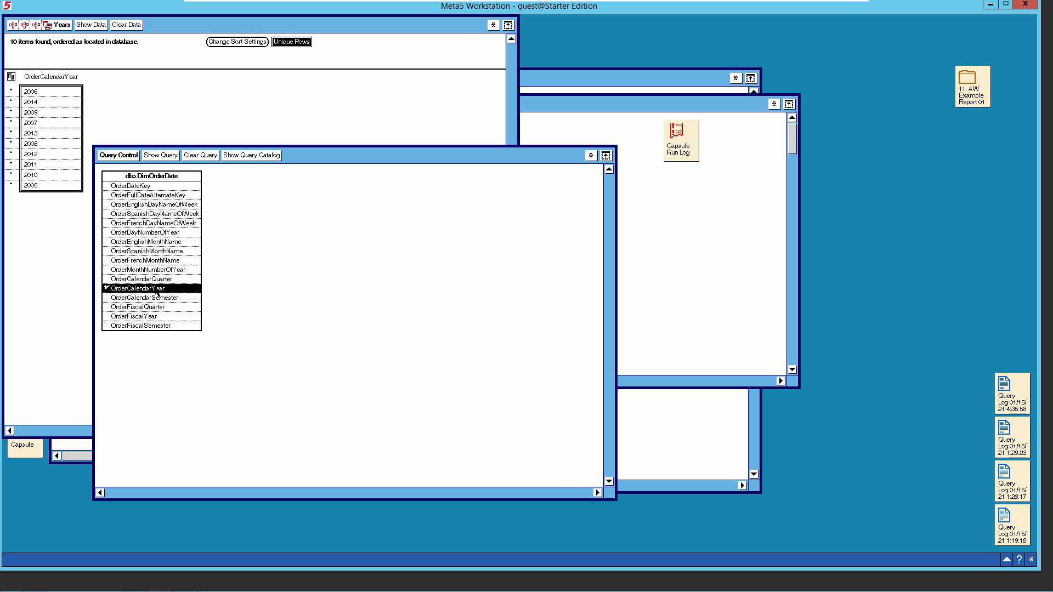
left_click(174, 288)
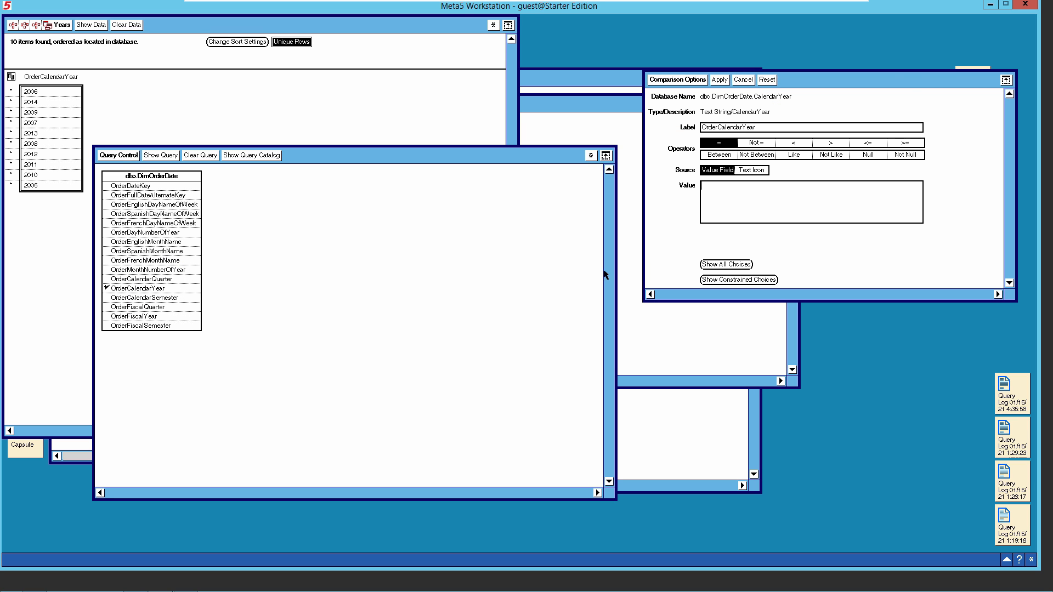
left_click(726, 266)
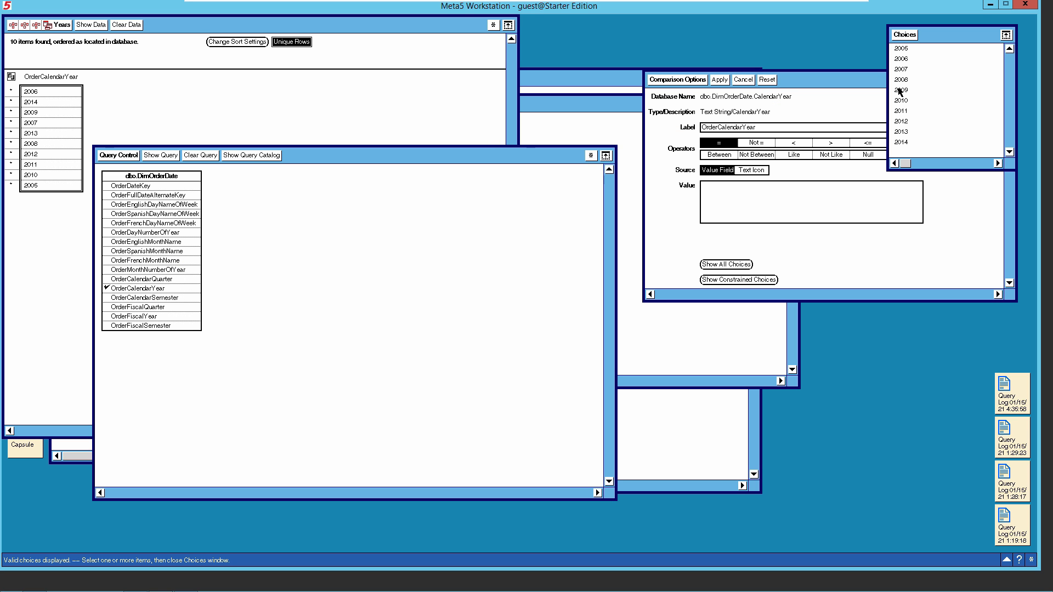
left_click(911, 122)
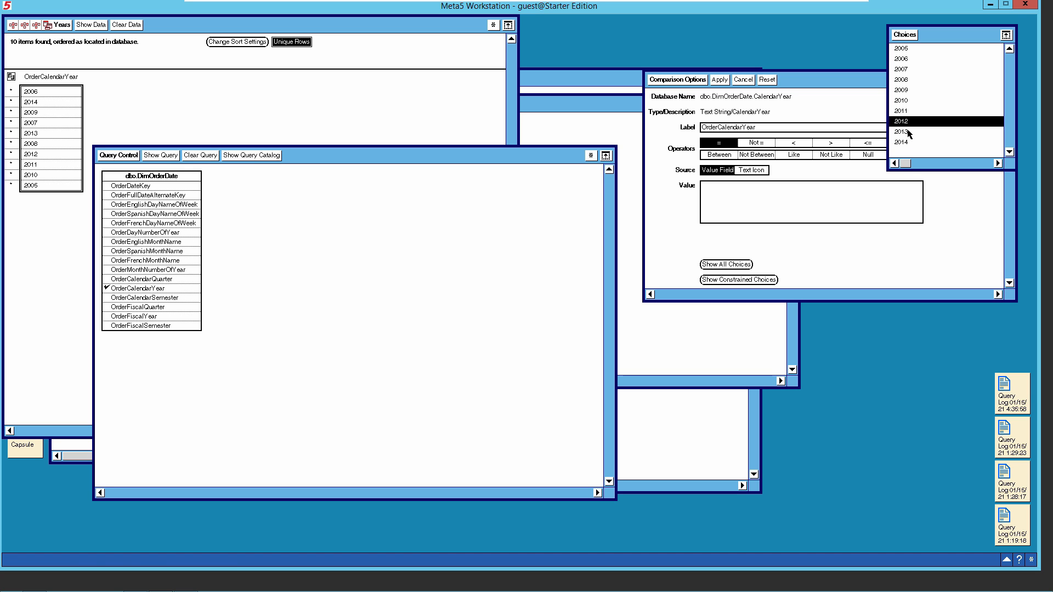
left_click(909, 133)
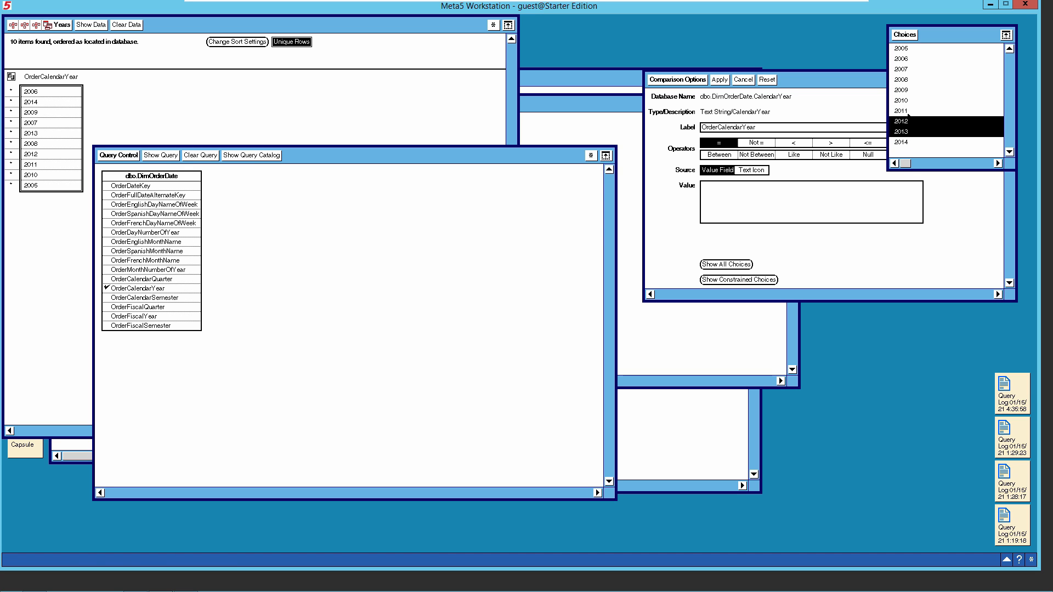
left_click(905, 35)
left_click(719, 79)
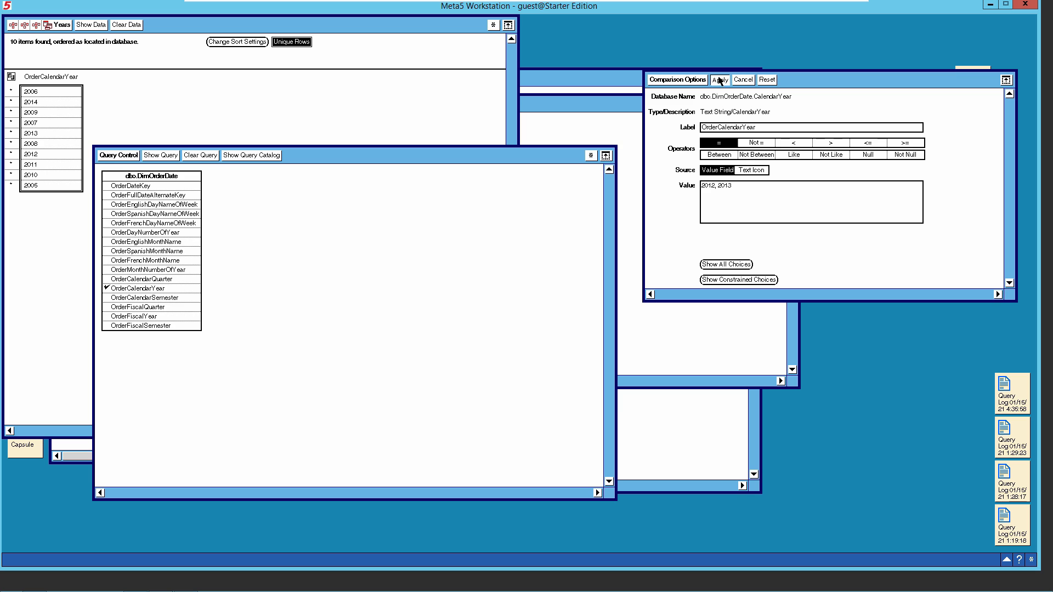
Step: Apply the 2012, 2013 comparison to OrderCalendarYear and clear the Years query's loaded data
left_click(690, 82)
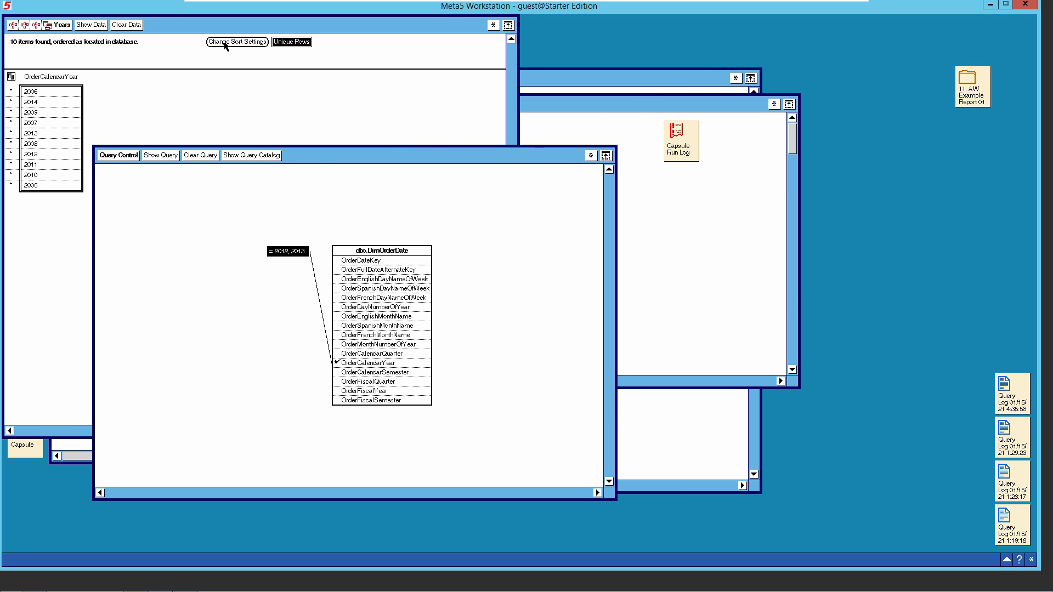
left_click(123, 25)
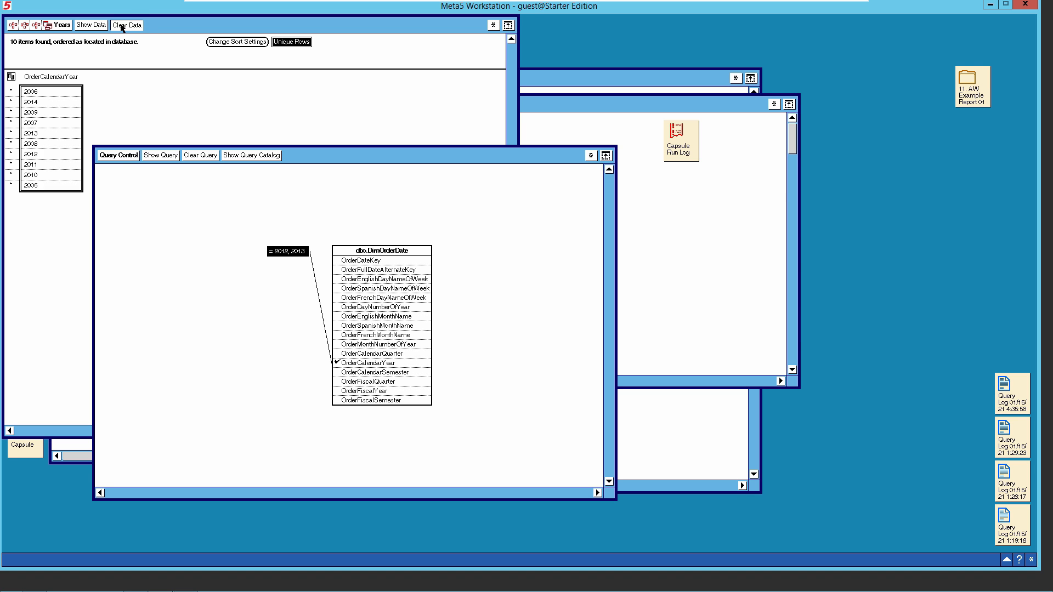
Step: Sort the Years query ascending by the OrderCalendarYear column at sorting level 1
left_click(244, 44)
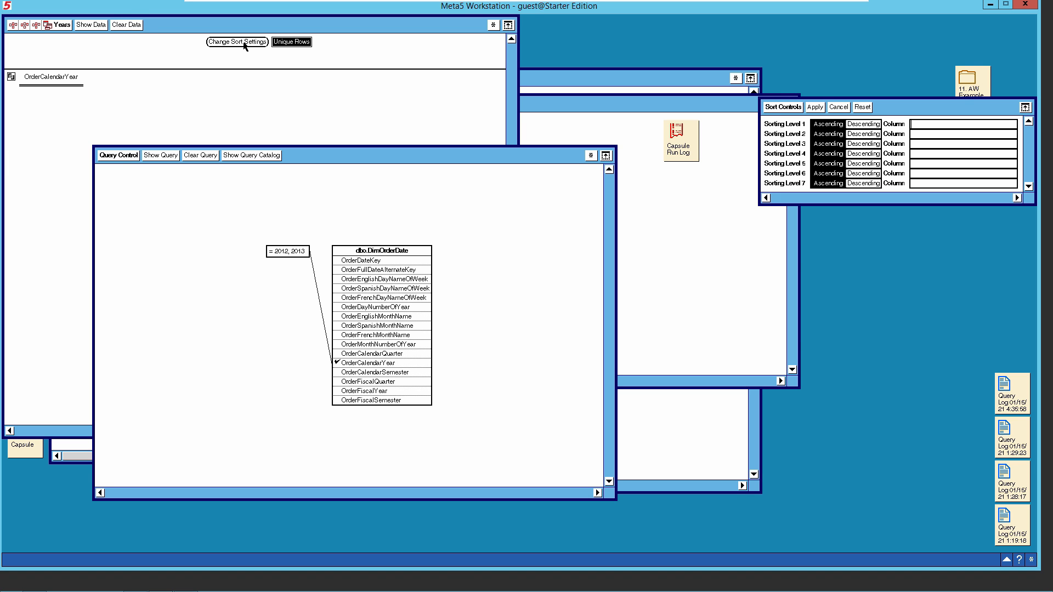
left_click(62, 79)
right_click(62, 79)
left_click(78, 78)
left_click(920, 126)
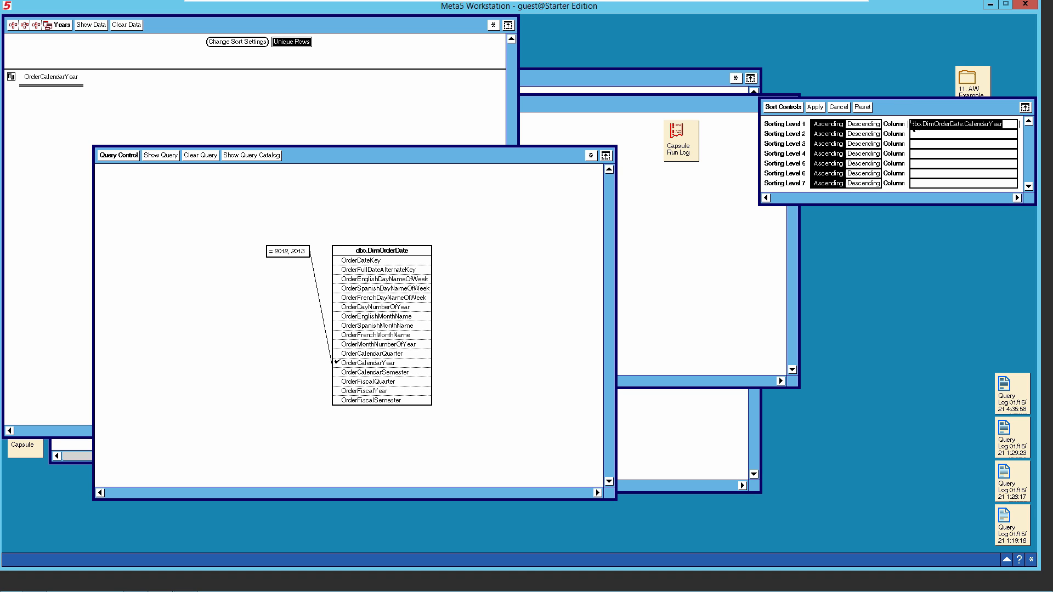
left_click(815, 108)
left_click(785, 108)
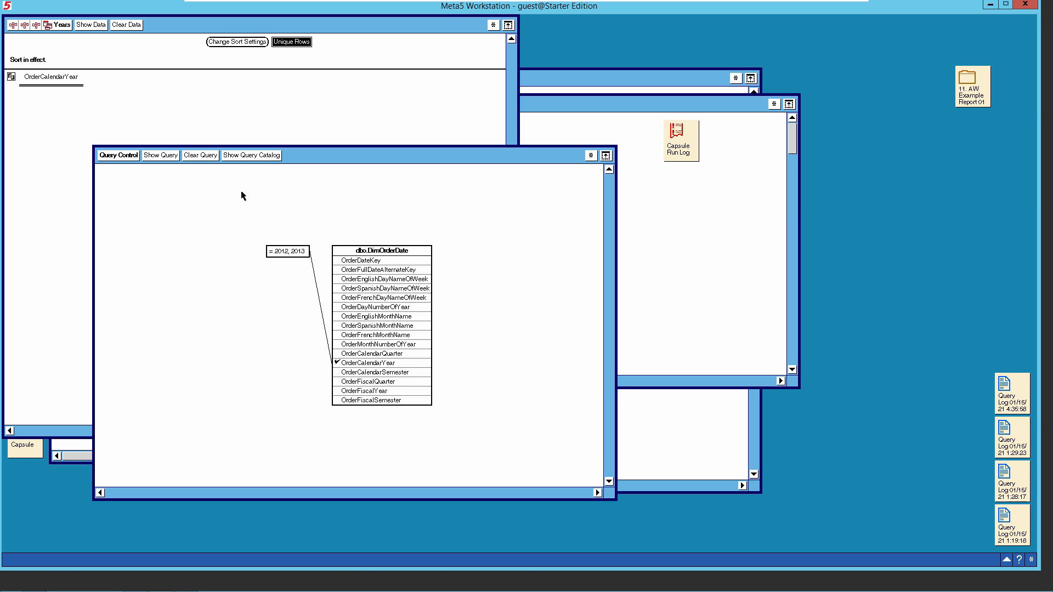
Step: Close Query Control, load the filtered and sorted Years data, and close the query
left_click(125, 156)
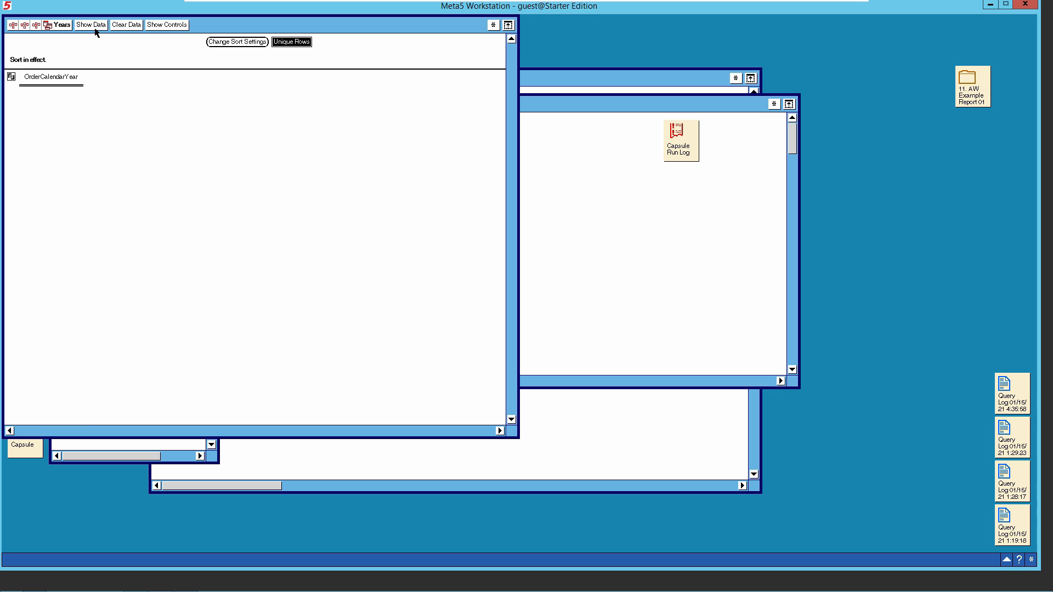
left_click(94, 27)
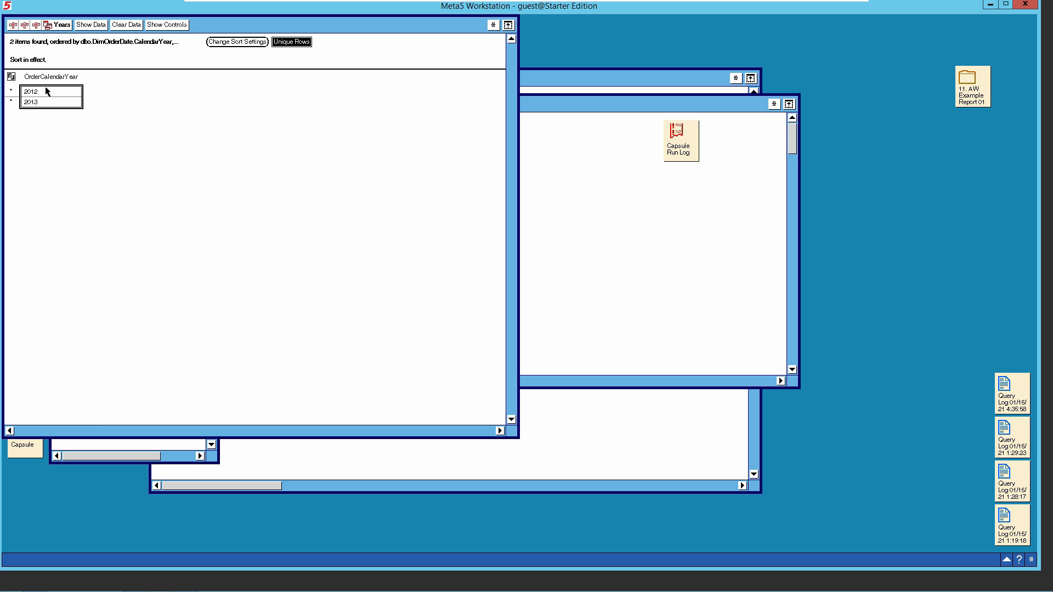
left_click(62, 26)
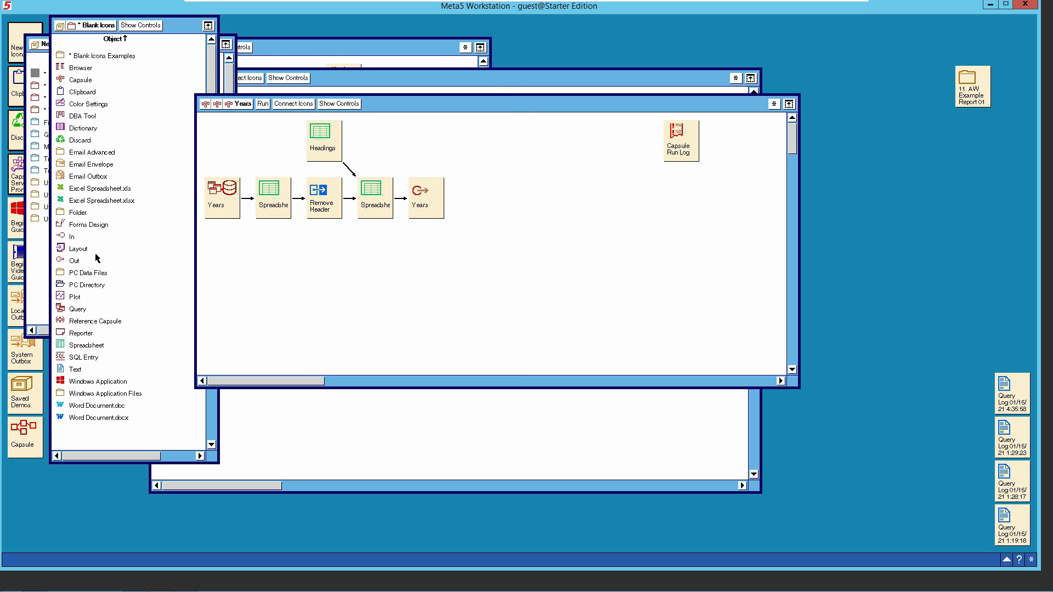
Step: Set the Remove Header transformer's Compress program to delete row 1, and close the transformer
double_click(320, 199)
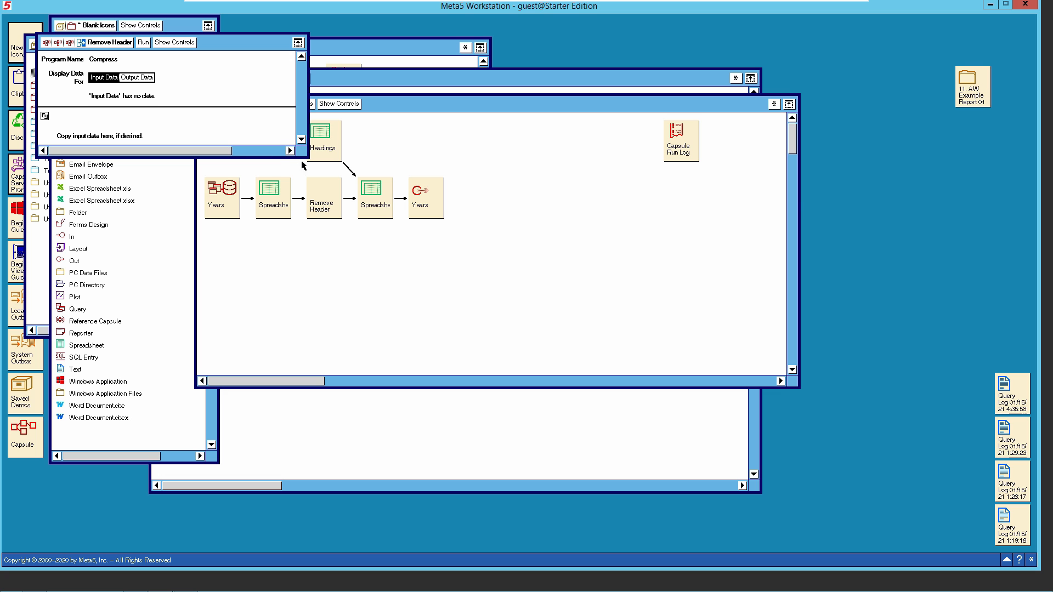
left_click(173, 43)
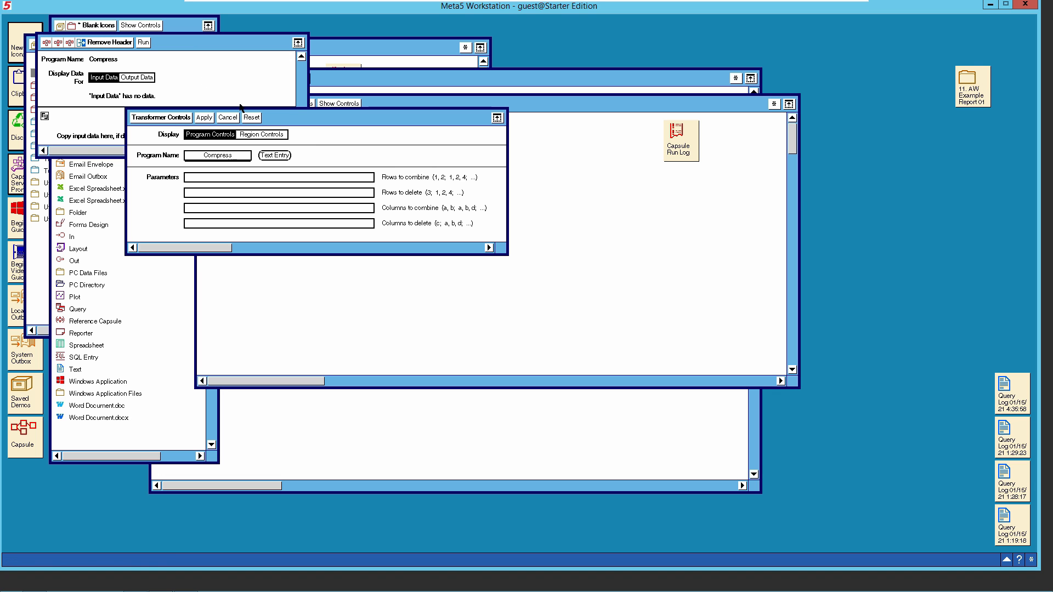
left_click_drag(328, 121, 277, 112)
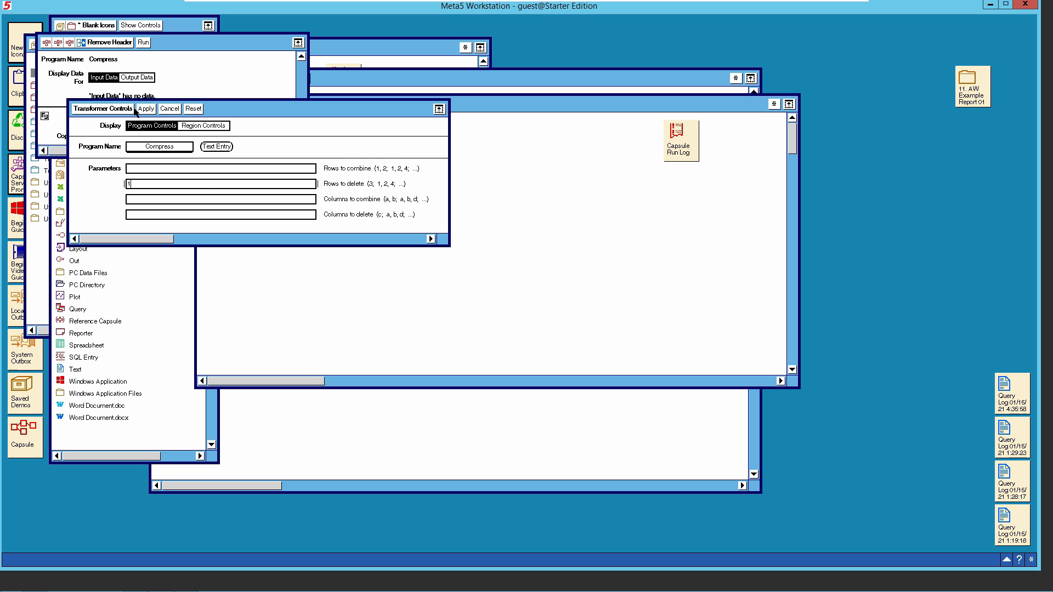
left_click(116, 109)
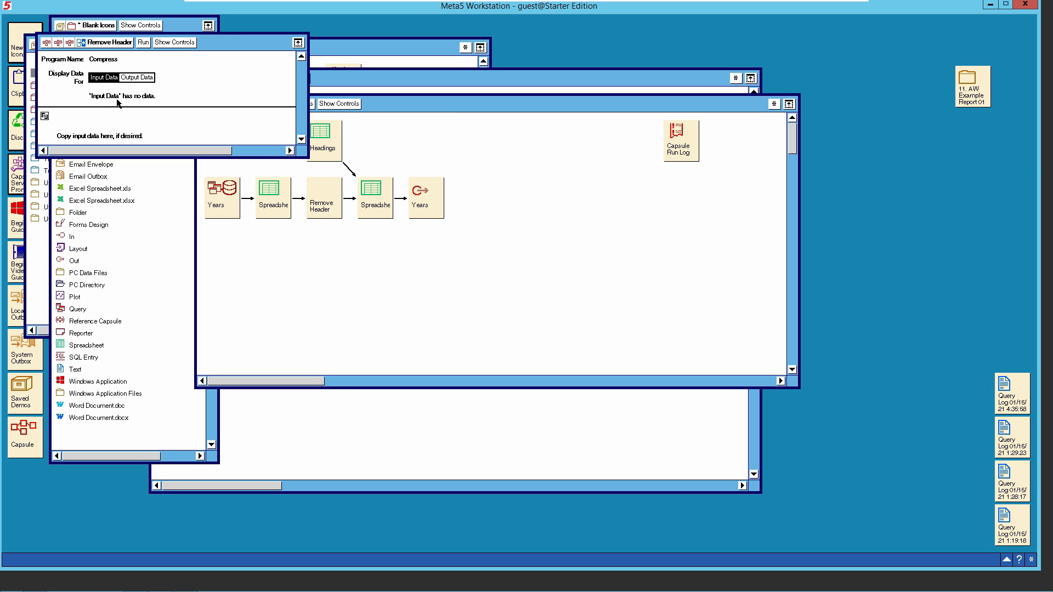
left_click(117, 43)
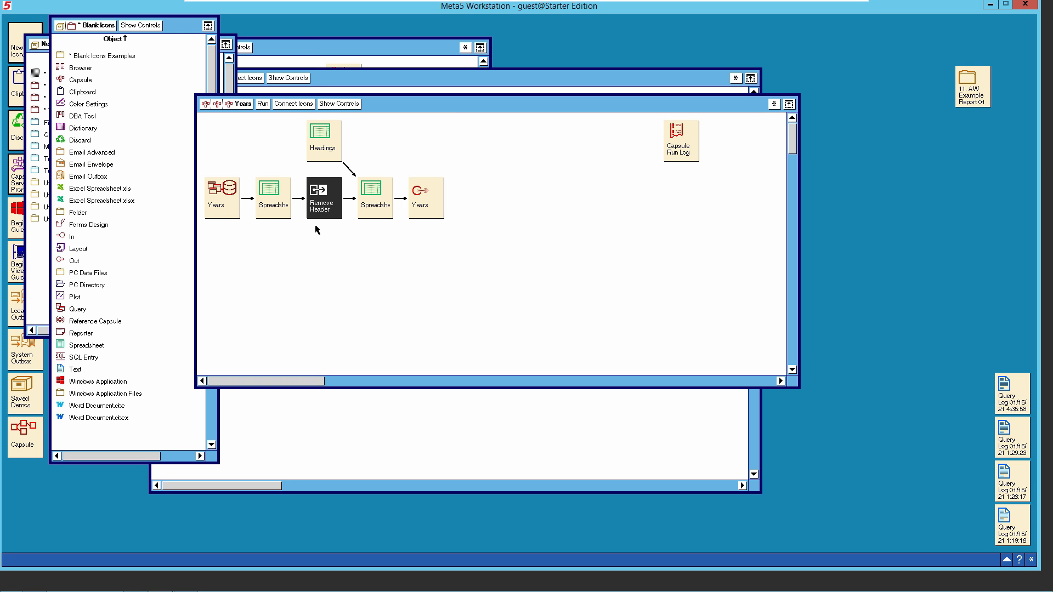
Step: Open and enlarge the Headings spreadsheet, and name cell A1 as the region Headings
left_click(318, 150)
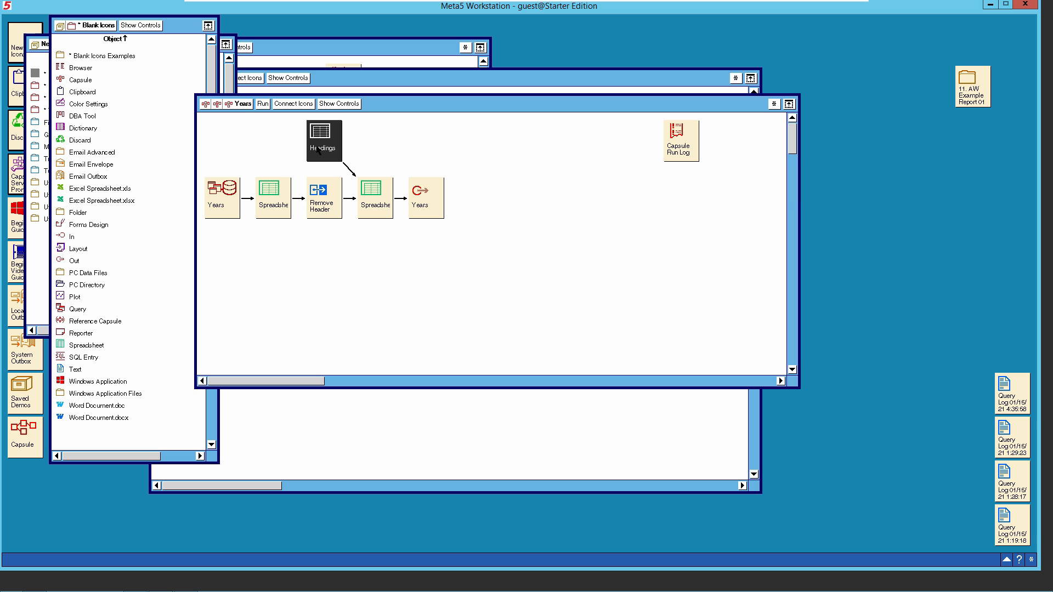
double_click(319, 150)
left_click_drag(337, 33, 376, 106)
left_click_drag(557, 383, 796, 442)
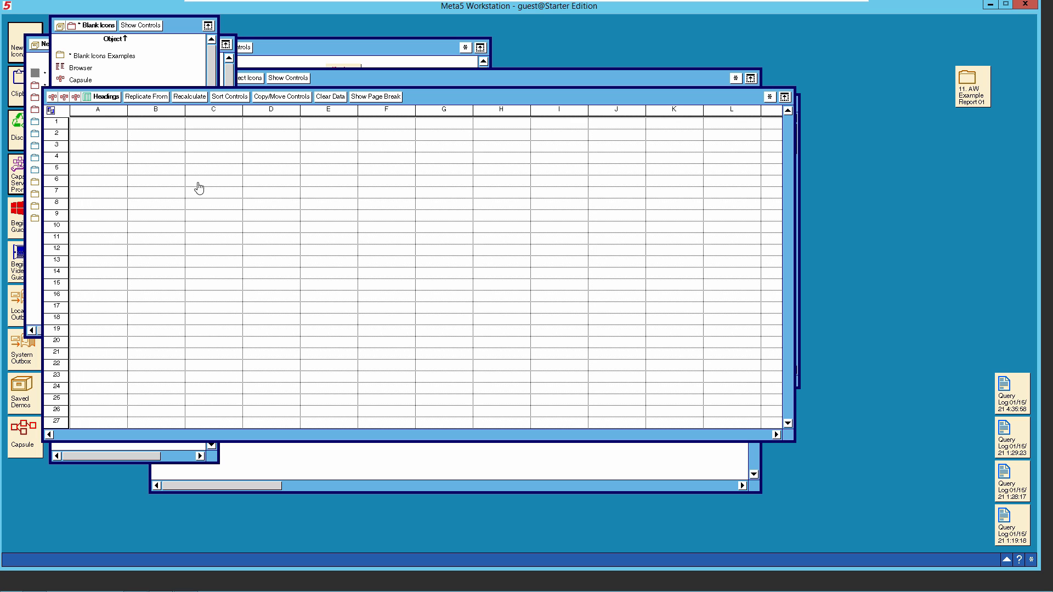
left_click(106, 123)
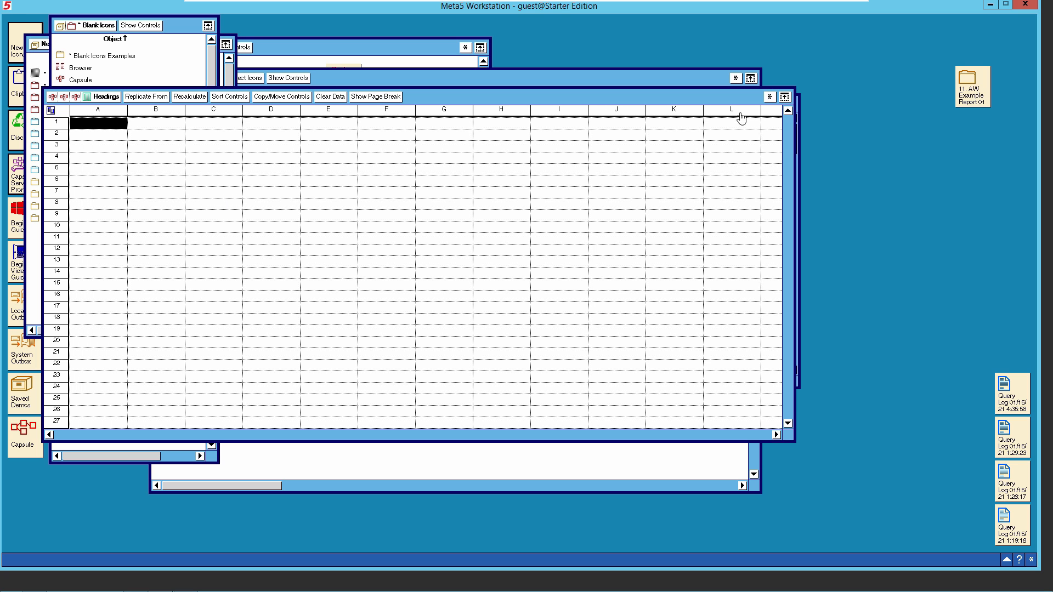
left_click(770, 99)
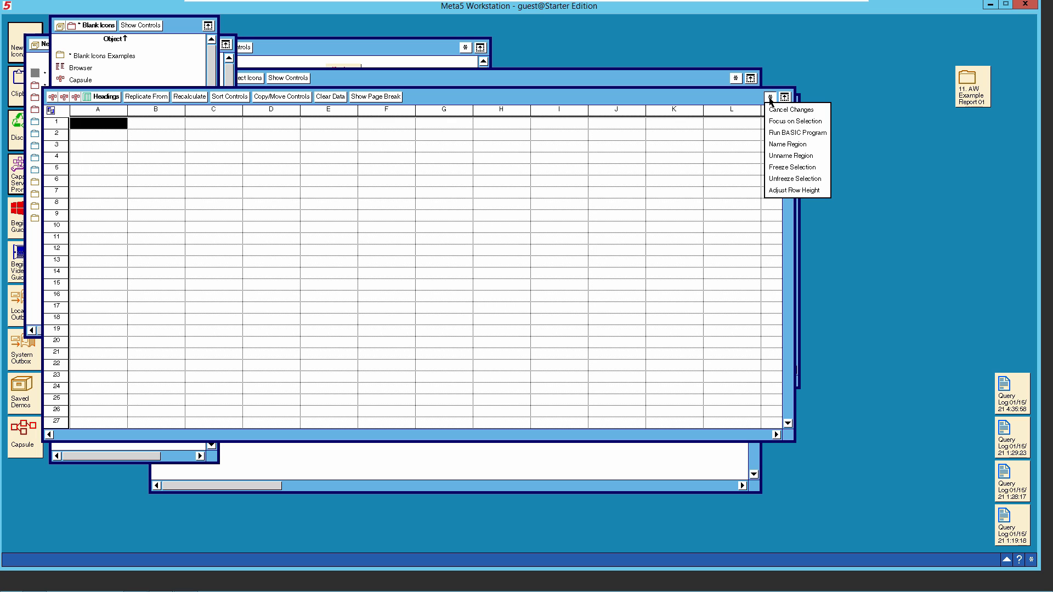
left_click(788, 145)
left_click(68, 81)
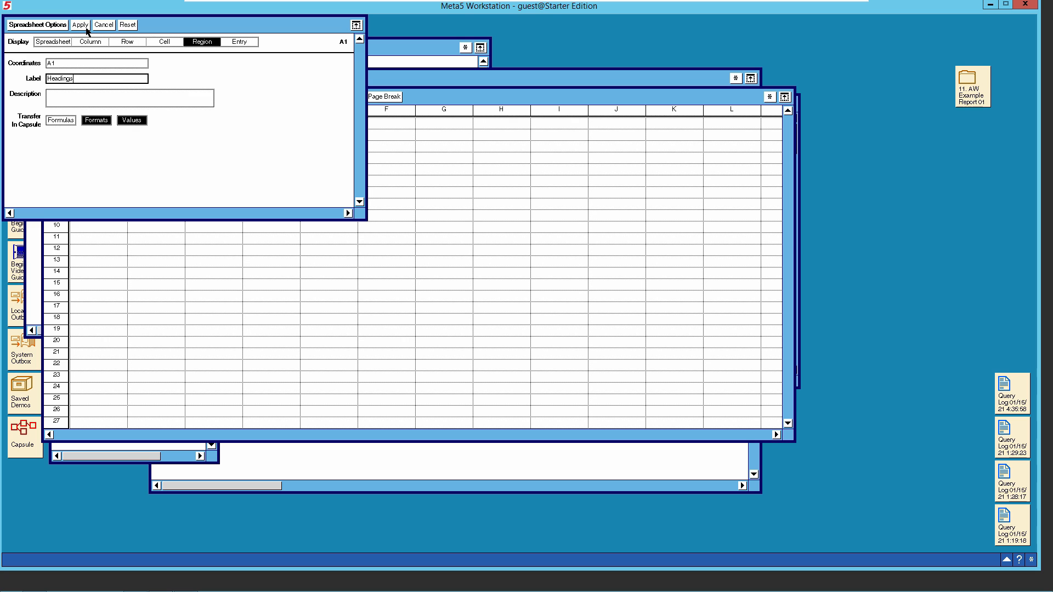
left_click(55, 25)
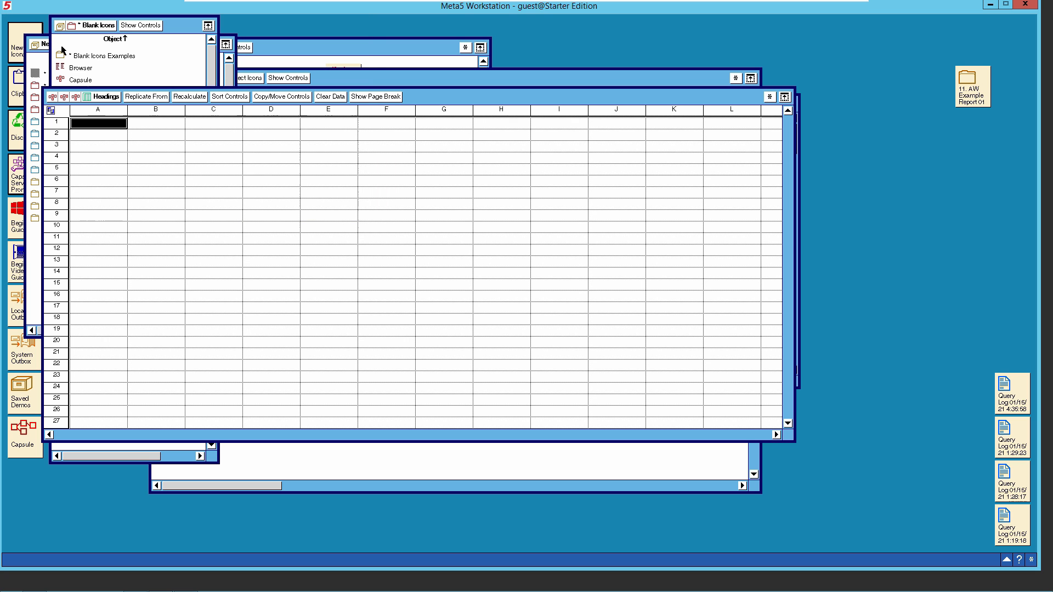
Step: Enter Year in cell A1 of the Headings spreadsheet and close it
left_click(90, 118)
type("Year")
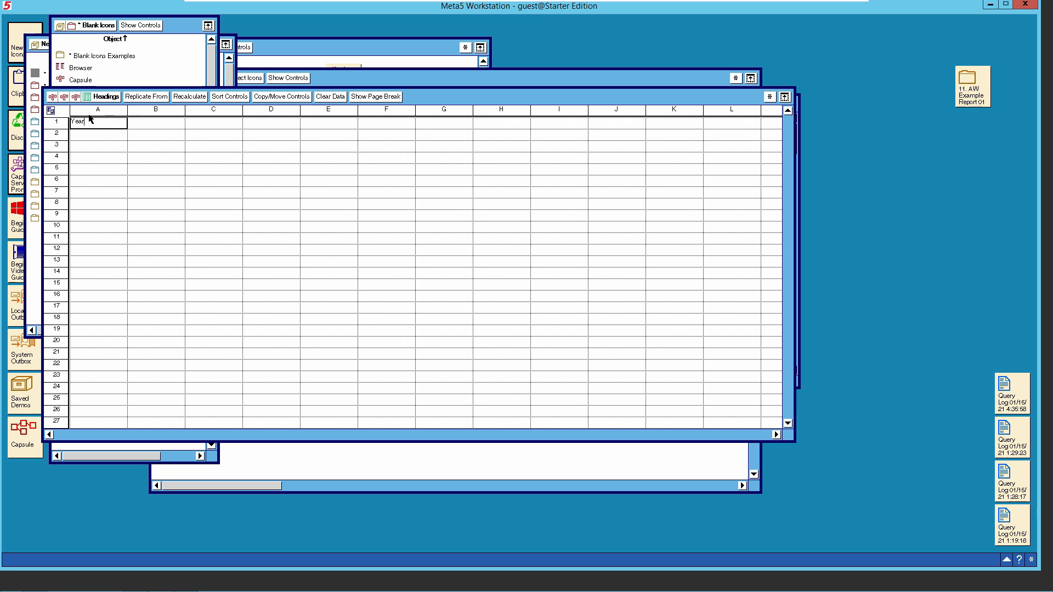
left_click(111, 99)
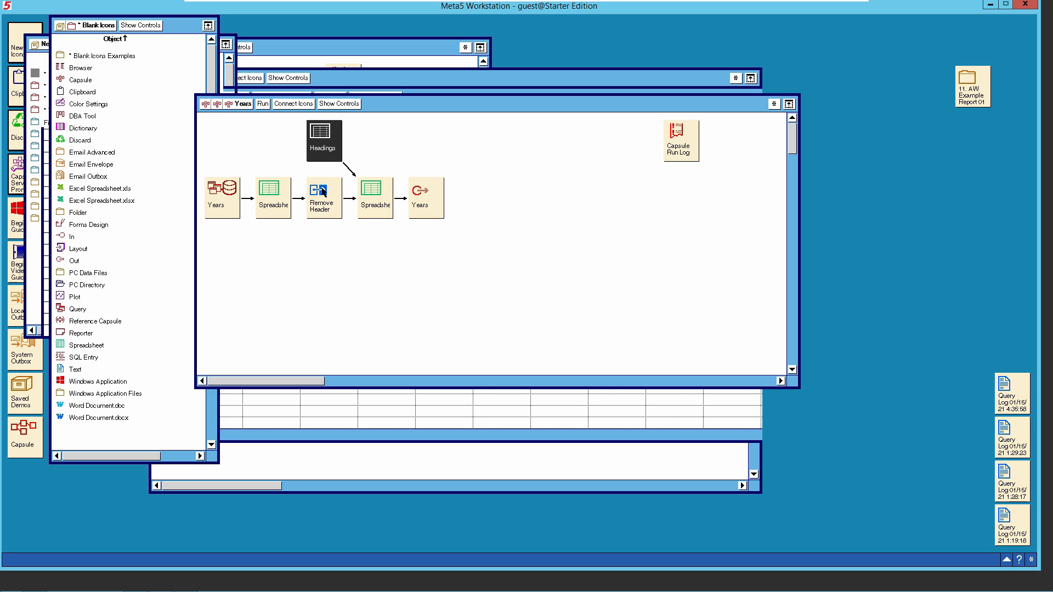
Step: Open the spreadsheet that follows Remove Header and name its cell A1 as the region Headings
left_click(376, 204)
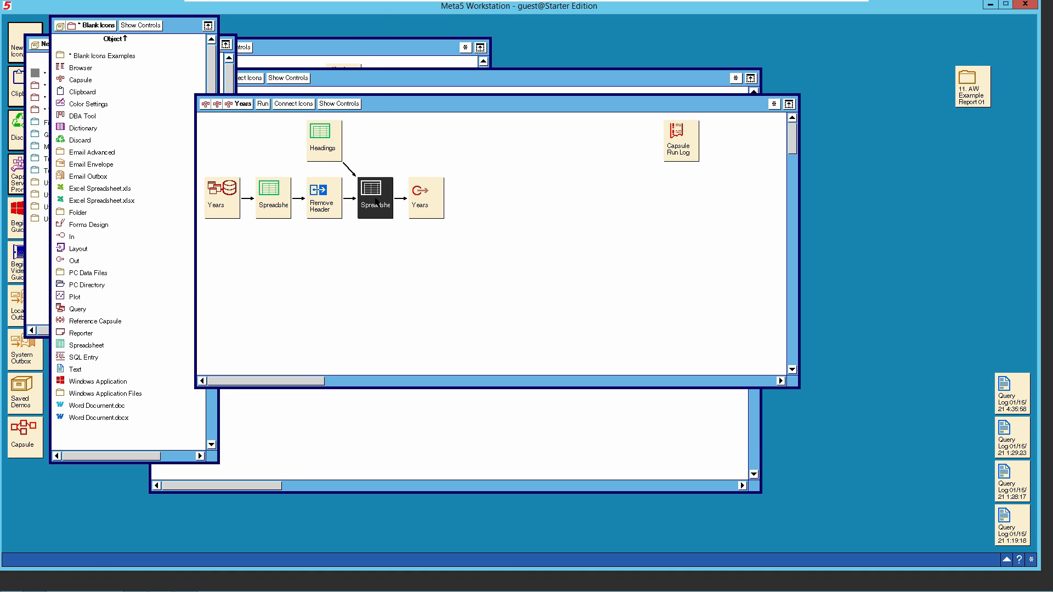
double_click(376, 204)
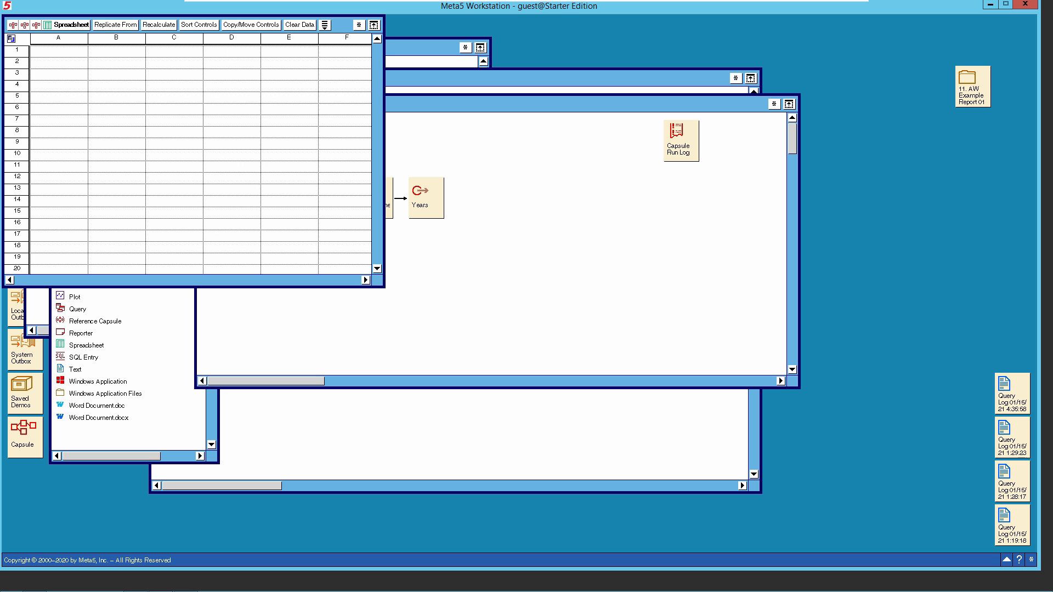
left_click(358, 26)
left_click(51, 51)
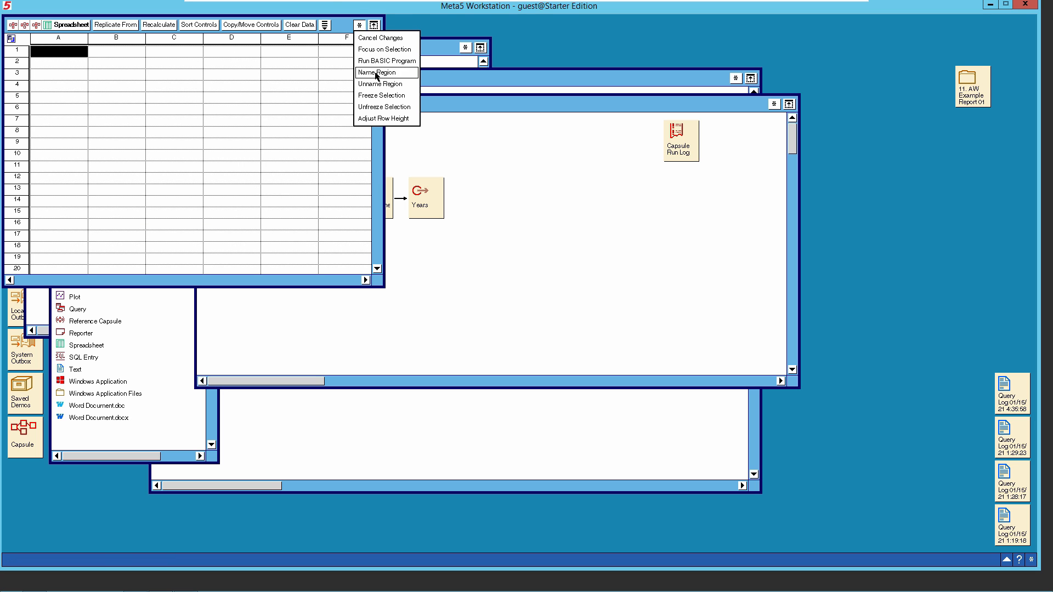
left_click(377, 72)
left_click(87, 78)
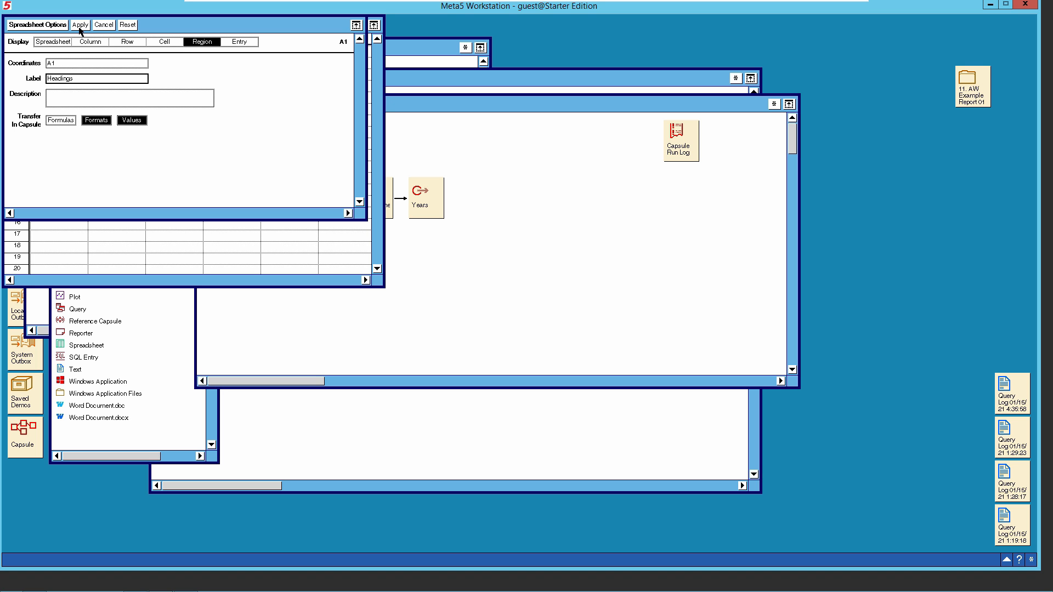
left_click(58, 25)
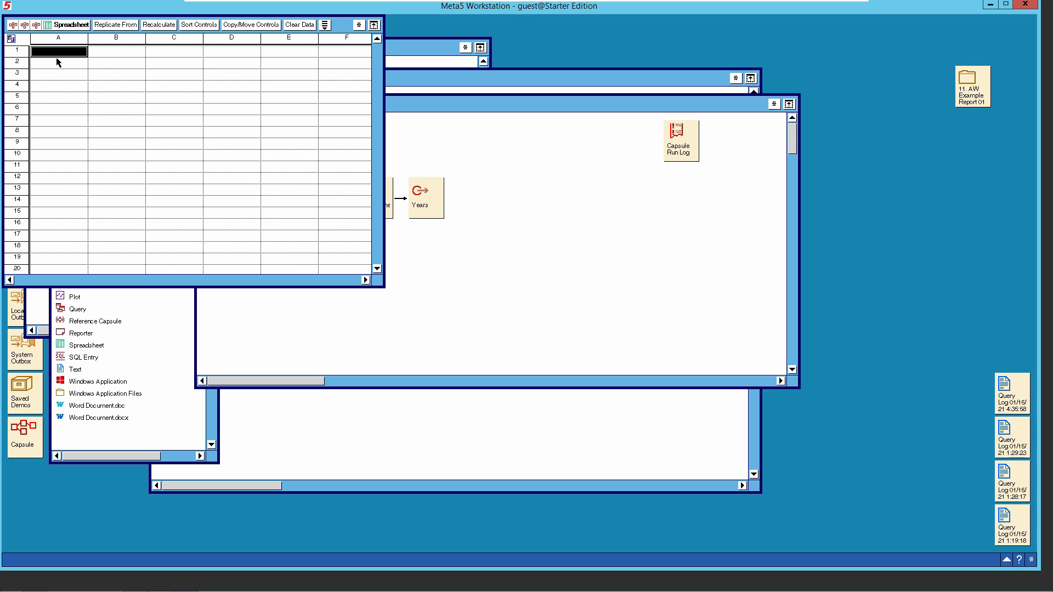
Step: Name cell A2 of this spreadsheet as the region Data01 and close the spreadsheet
left_click(61, 66)
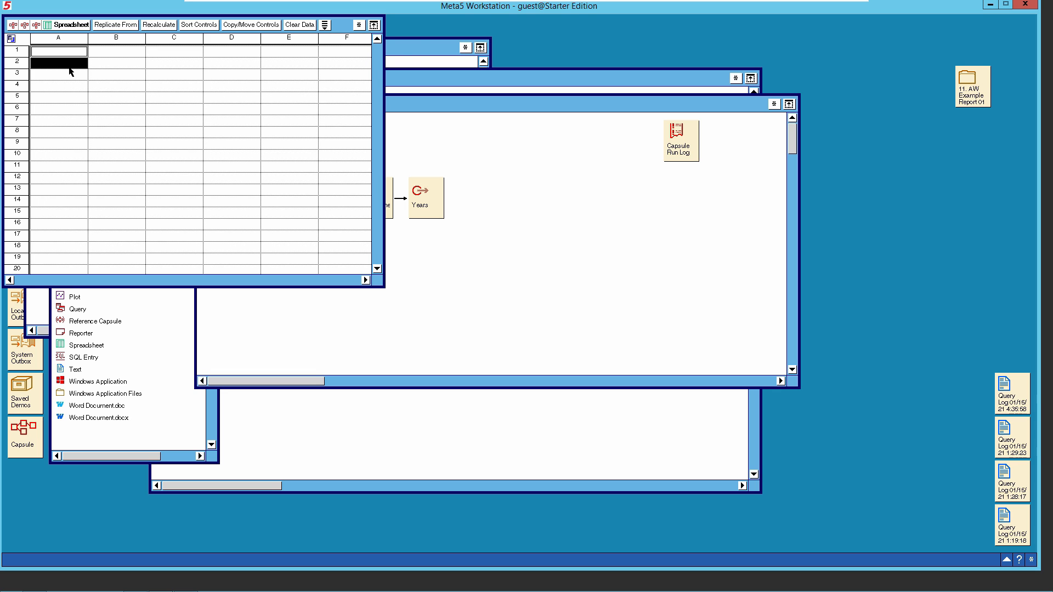
left_click(359, 25)
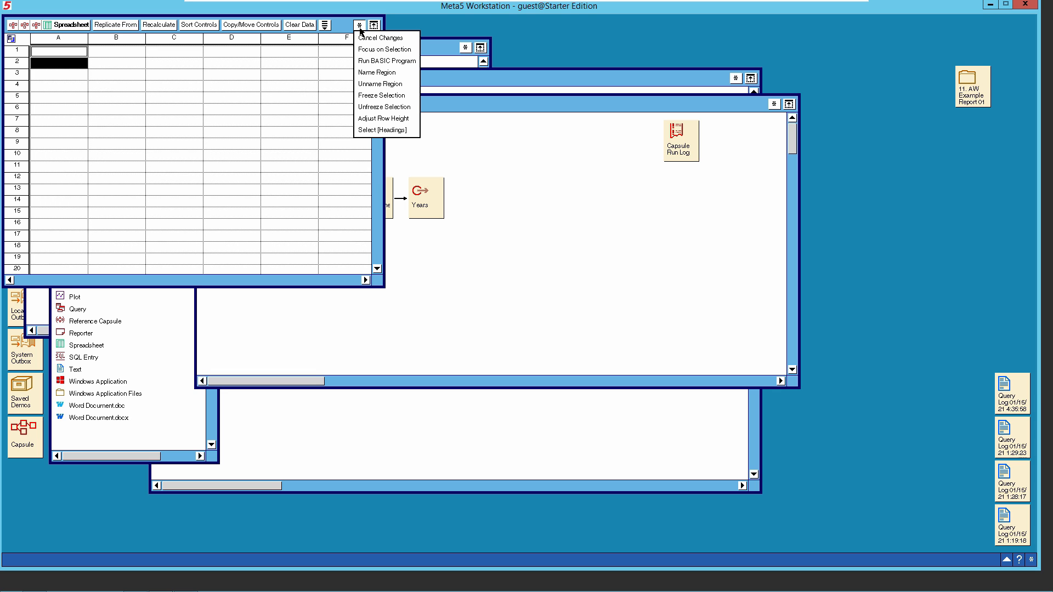
left_click(377, 73)
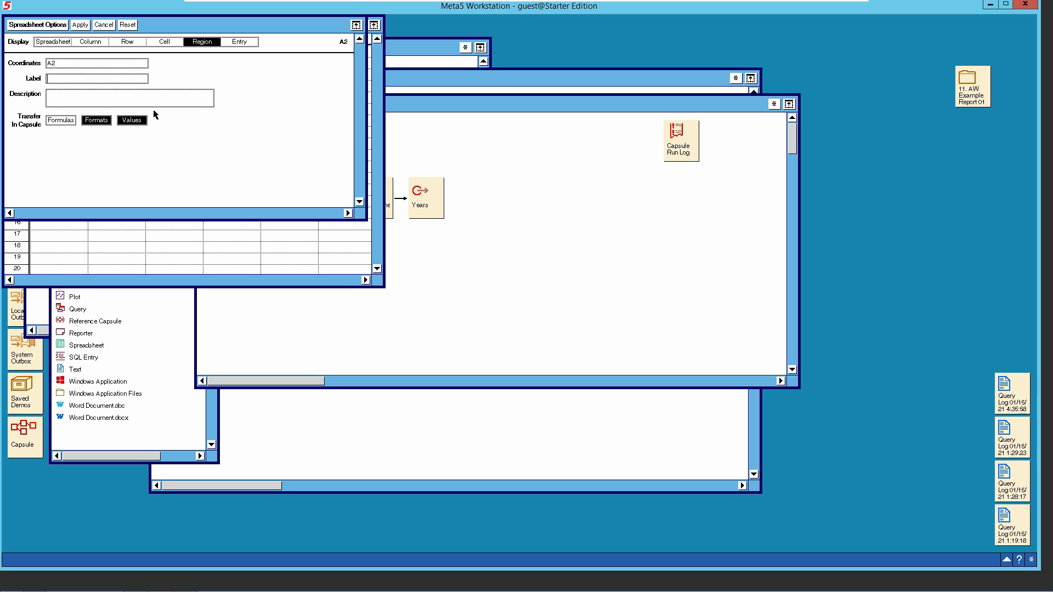
left_click(96, 81)
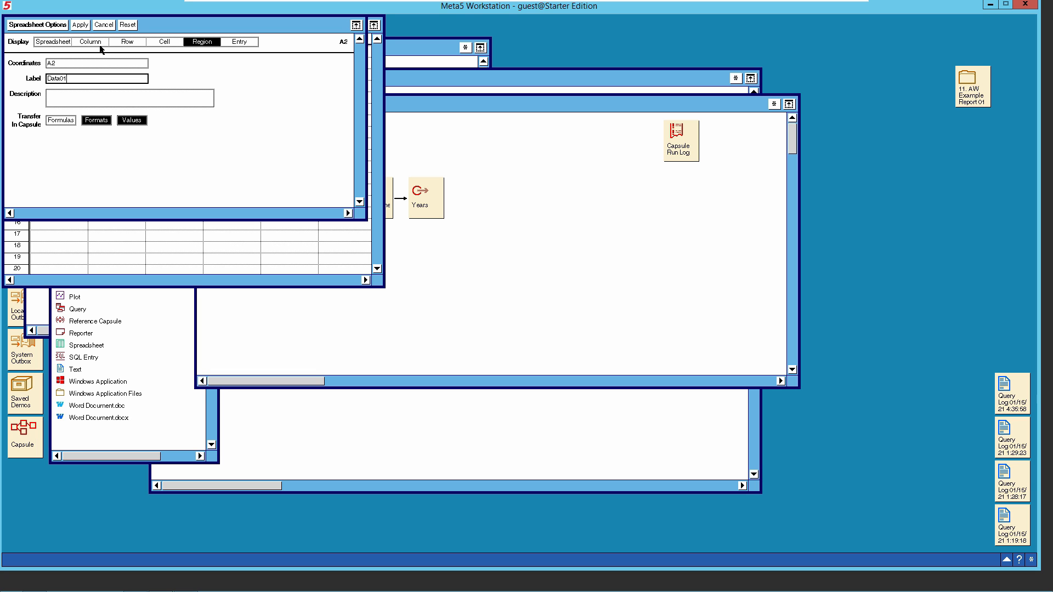
left_click(81, 25)
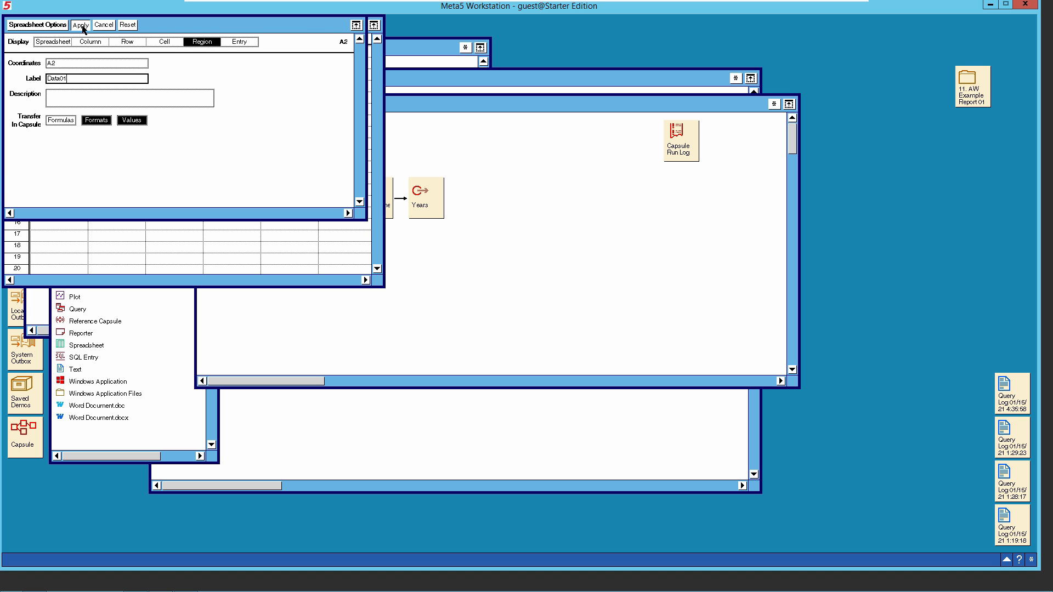
left_click(53, 26)
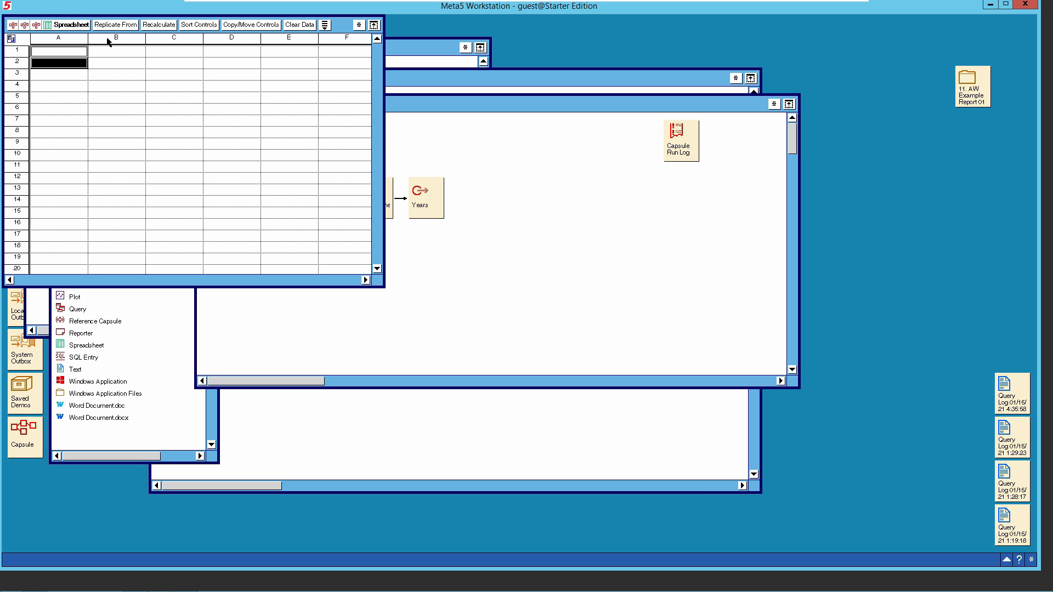
left_click(81, 25)
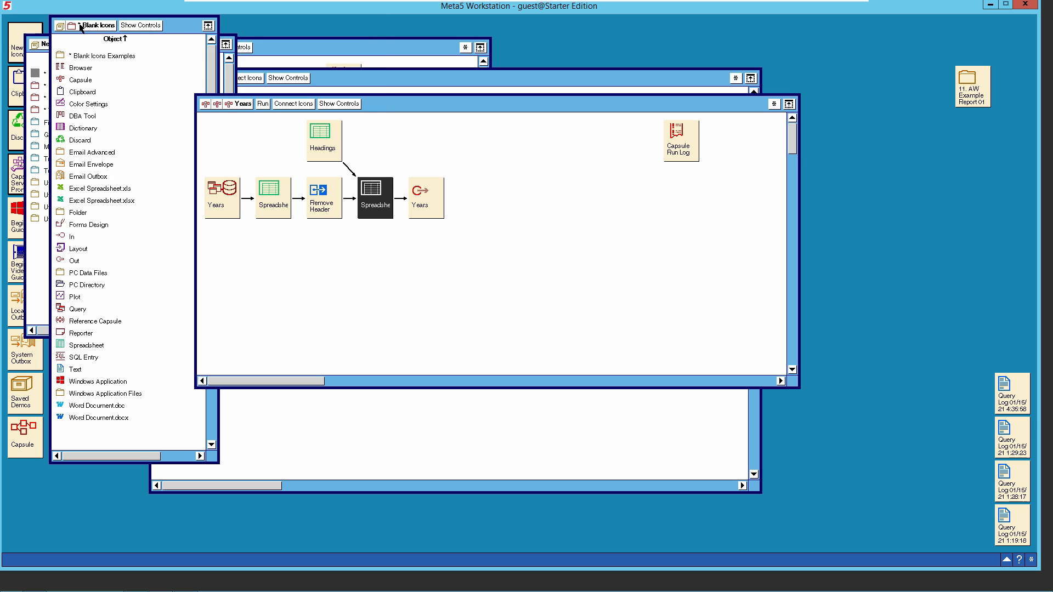
Step: Set the arrow from Headings to the spreadsheet after Remove Header to copy source region Headings into destination region Headings, replacing its data
left_click(458, 277)
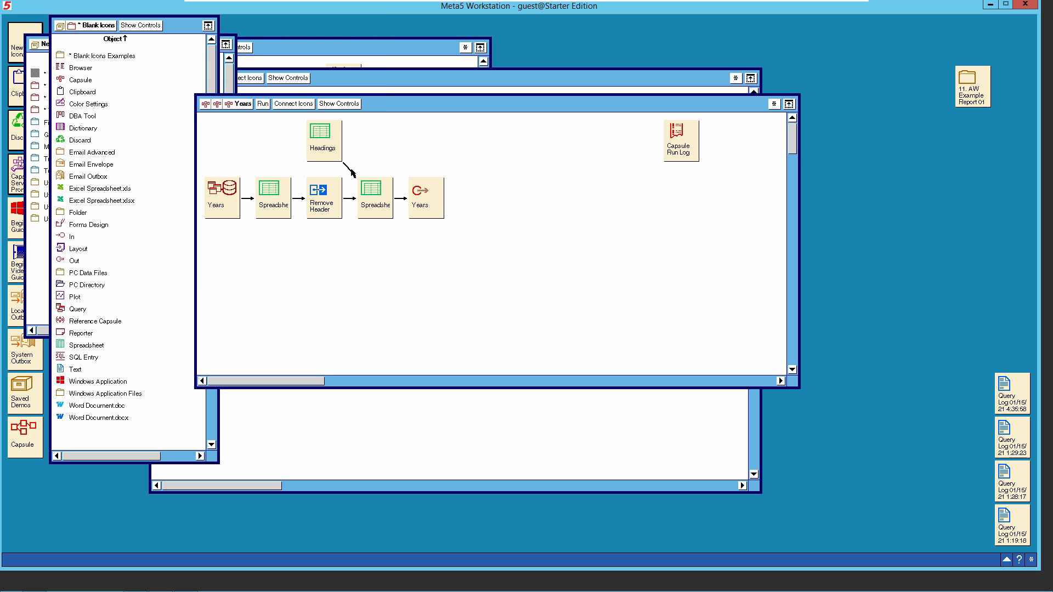
left_click(353, 174)
left_click(354, 187)
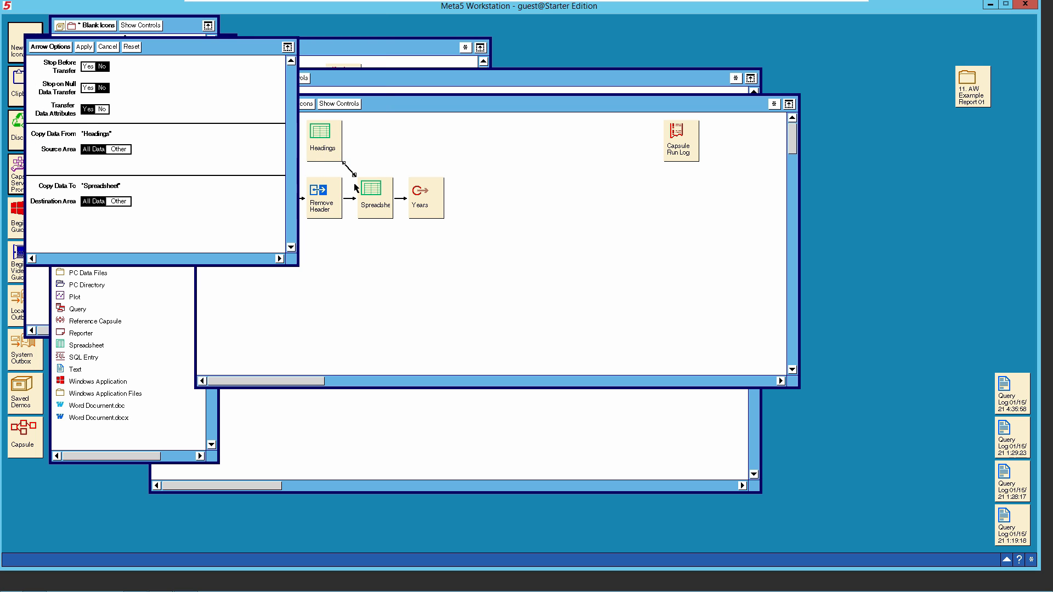
left_click(125, 202)
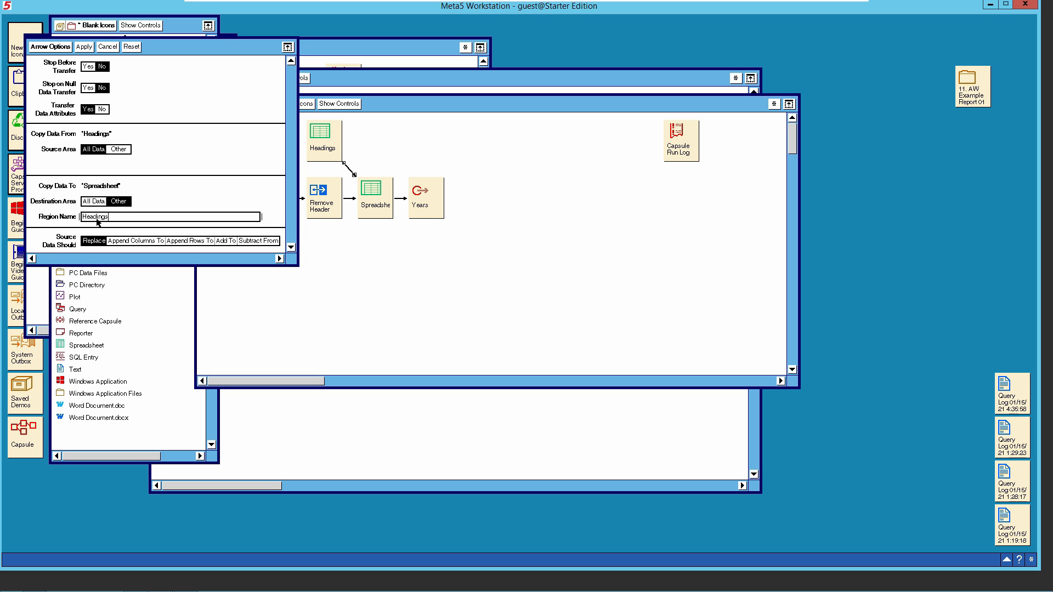
left_click(119, 149)
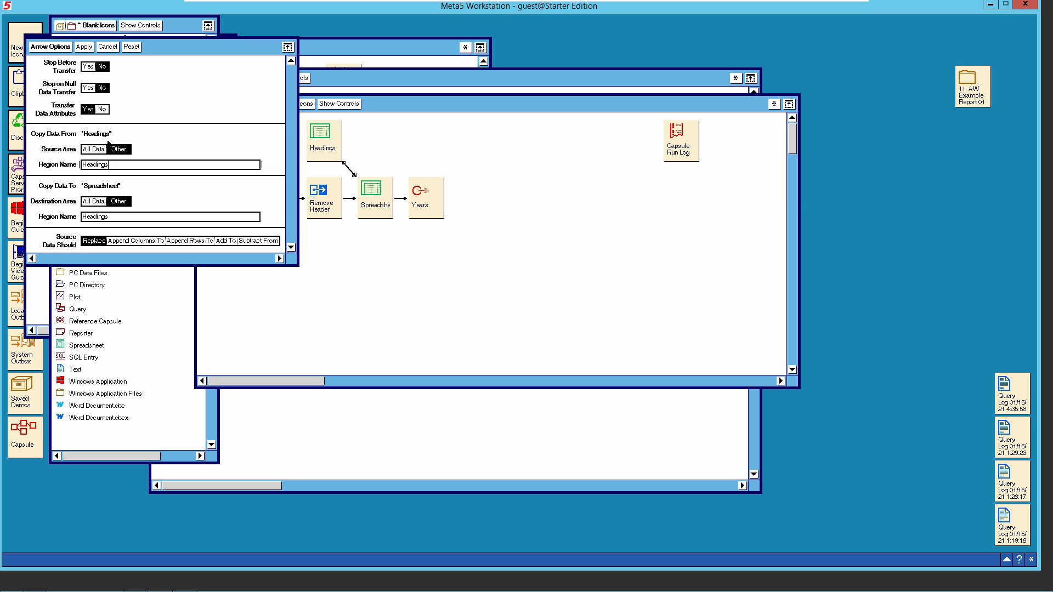
left_click(61, 47)
Step: Open the Headings spreadsheet, select its Headings region to check which cell it covers, and close the spreadsheet
double_click(337, 148)
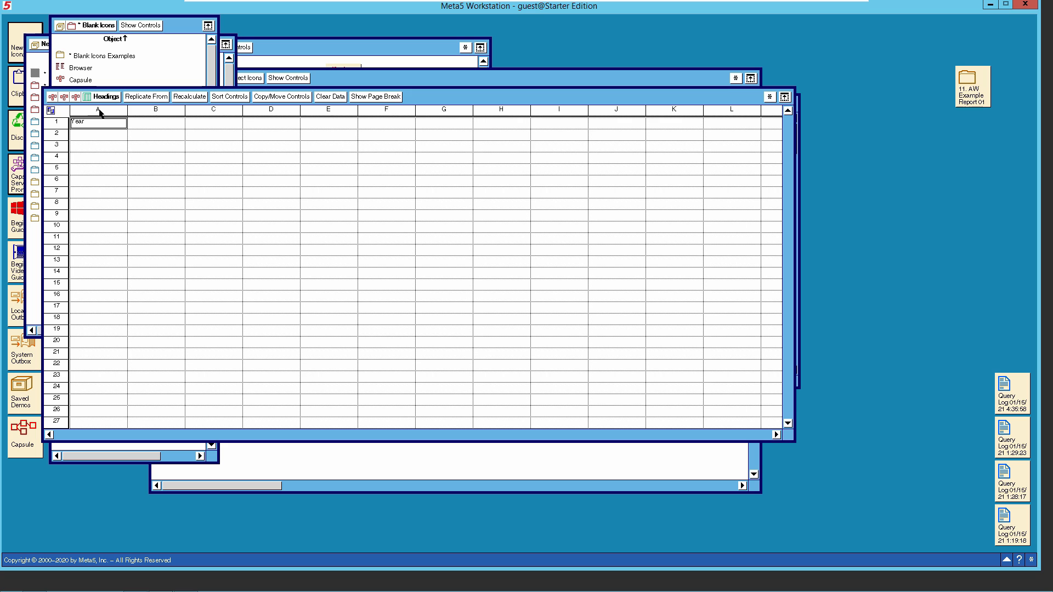
left_click(770, 97)
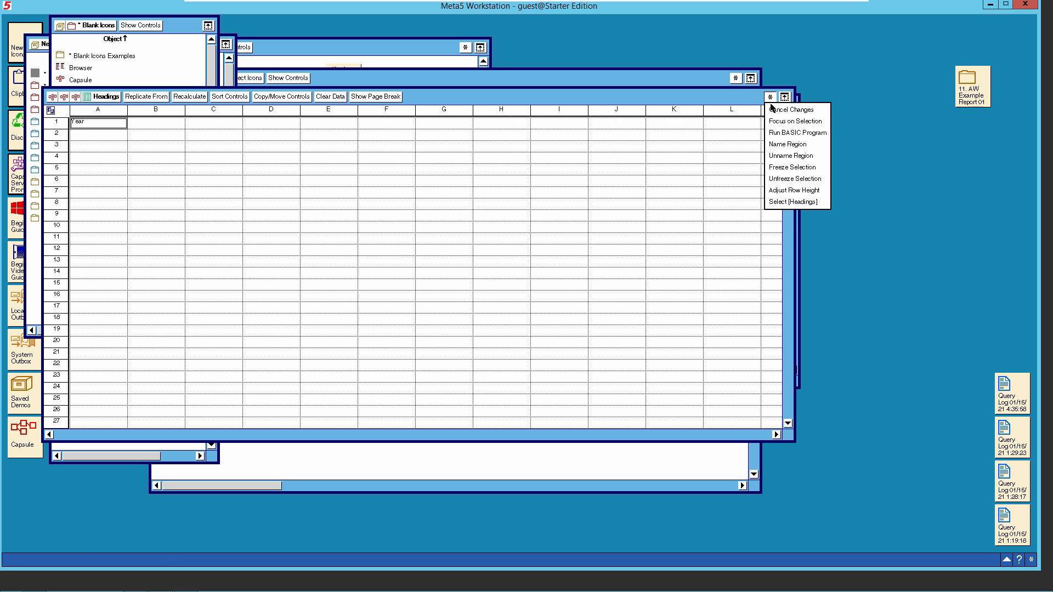
left_click(792, 202)
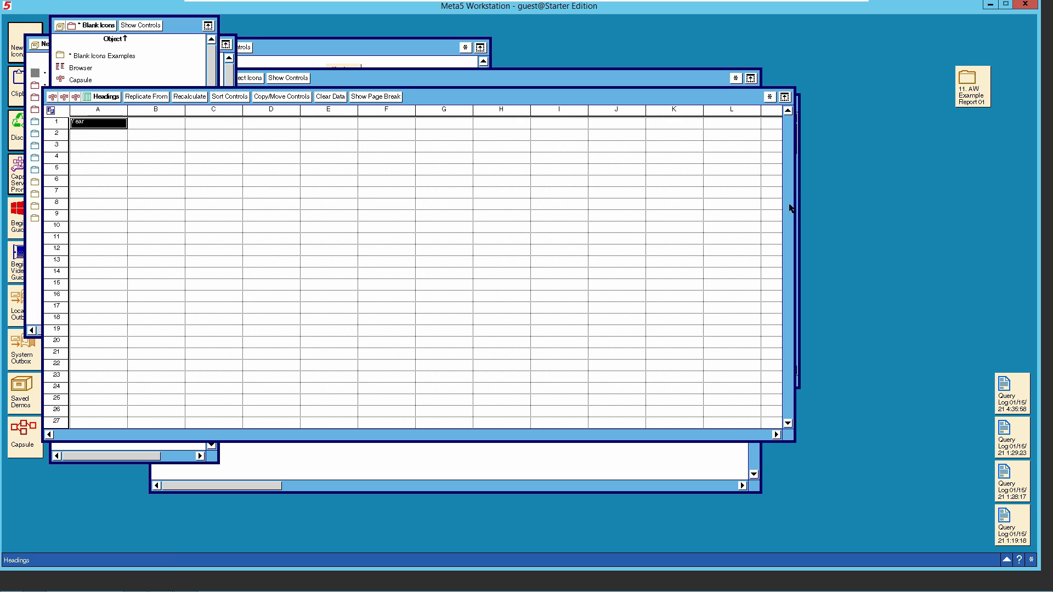
left_click(104, 99)
Step: Open the spreadsheet that follows Remove Header, select its Headings region to check its location, and close the spreadsheet
left_click(381, 204)
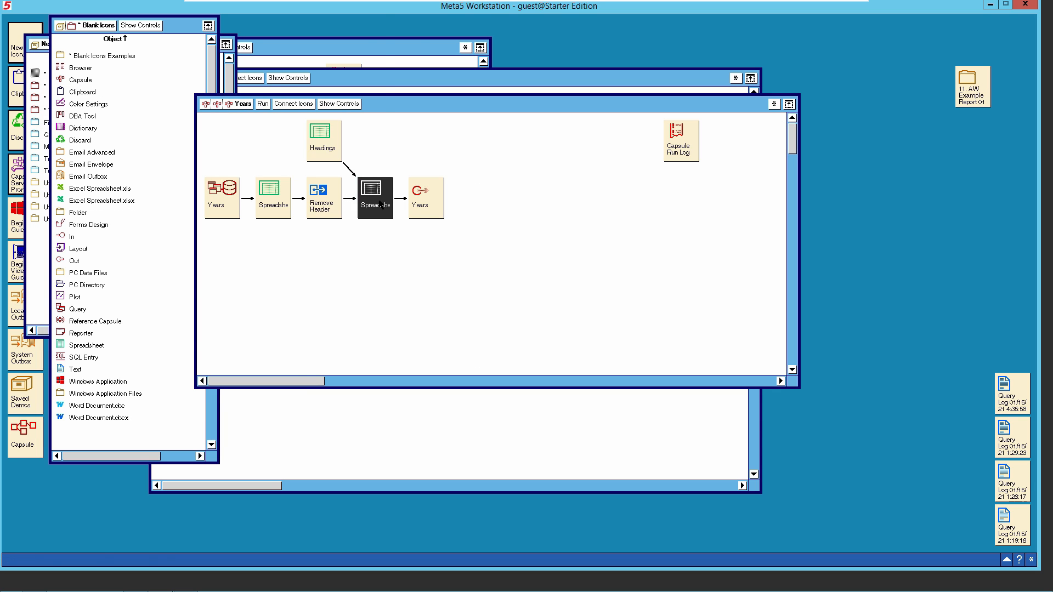
double_click(380, 204)
left_click(360, 25)
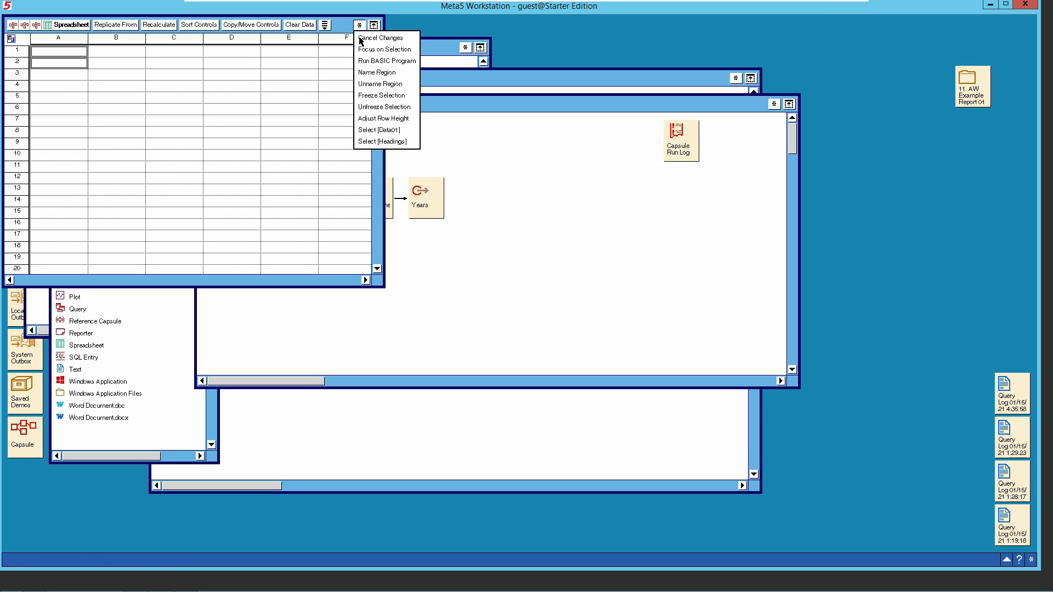
left_click(381, 142)
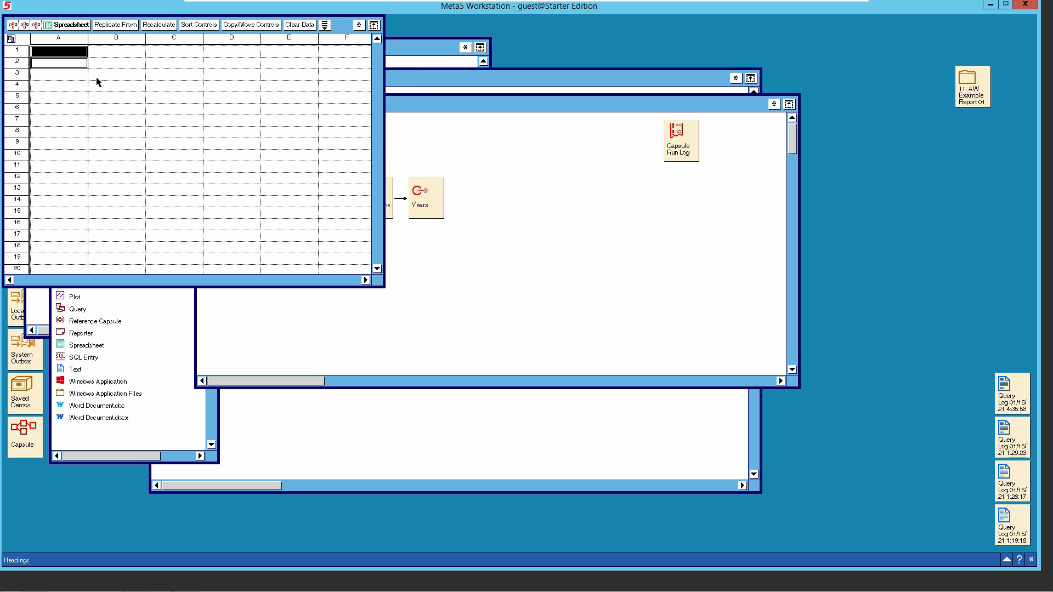
left_click(73, 24)
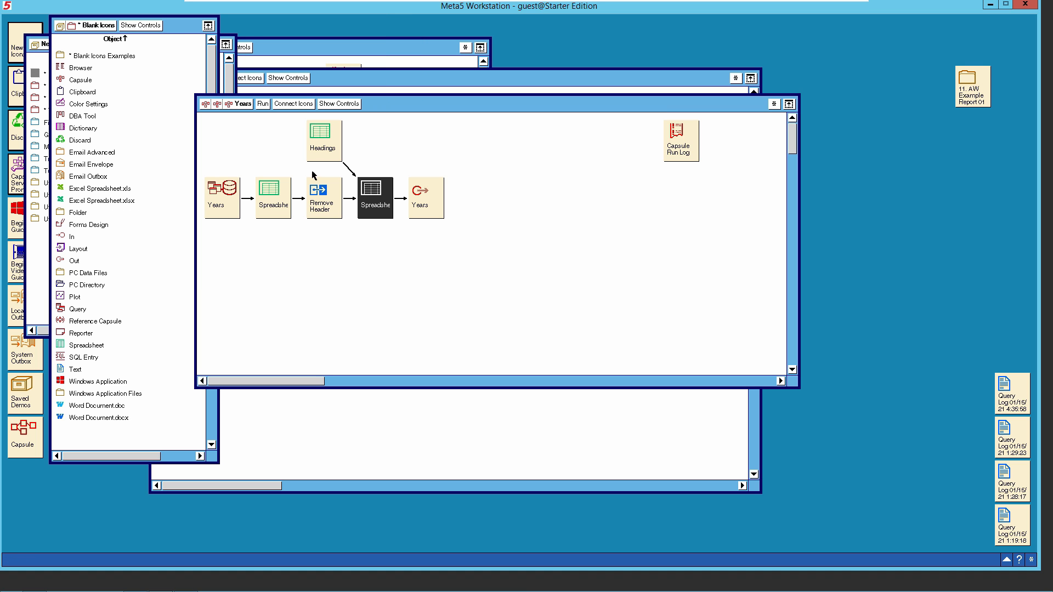
Step: Review the source and destination region names of the arrow from Headings to the spreadsheet, and apply the arrow options
left_click(349, 168)
right_click(349, 167)
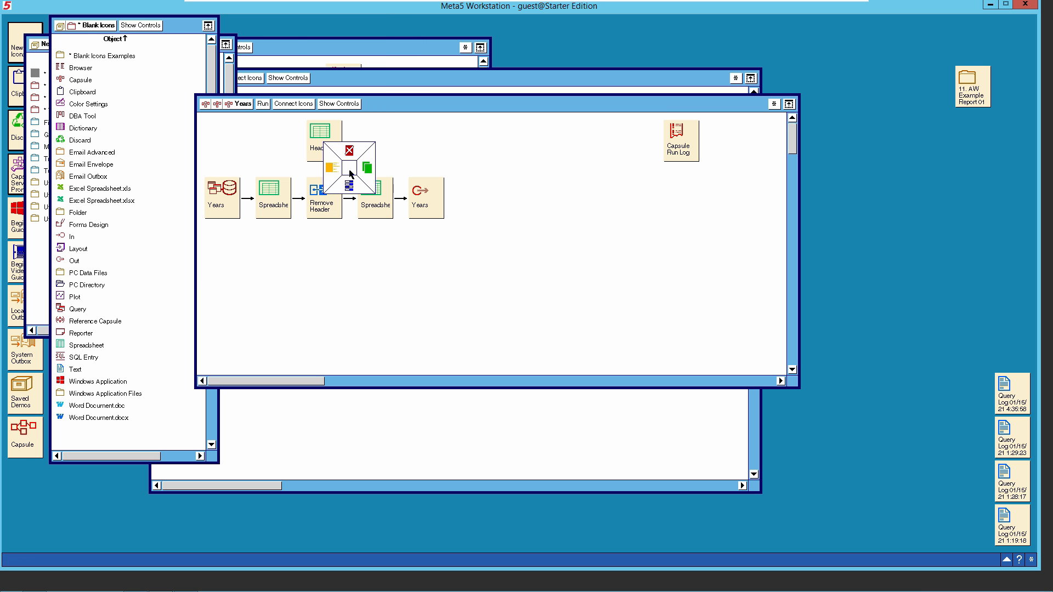
left_click(349, 183)
left_click(95, 166)
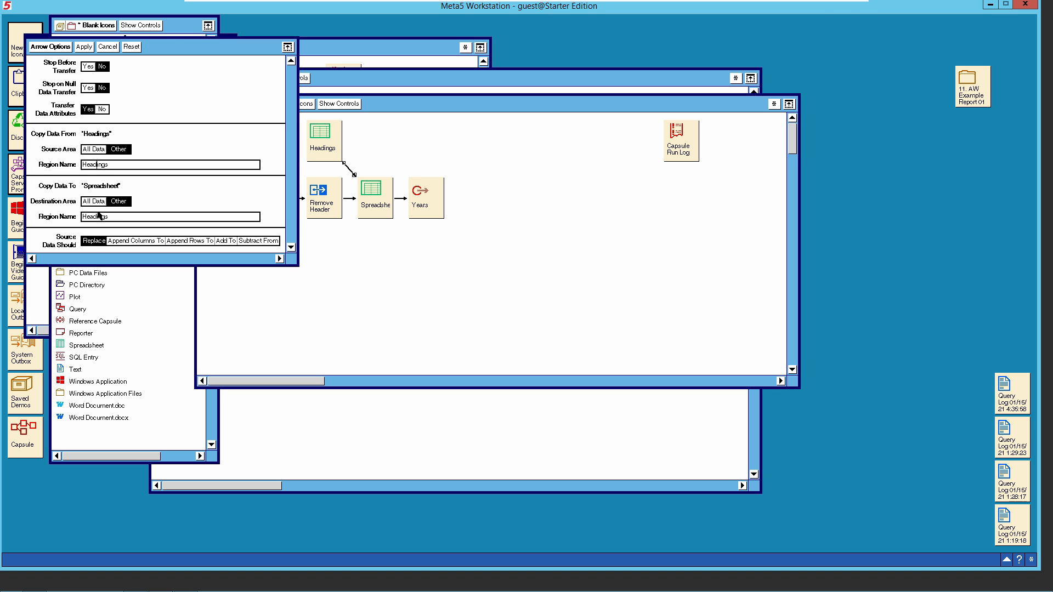
left_click(83, 49)
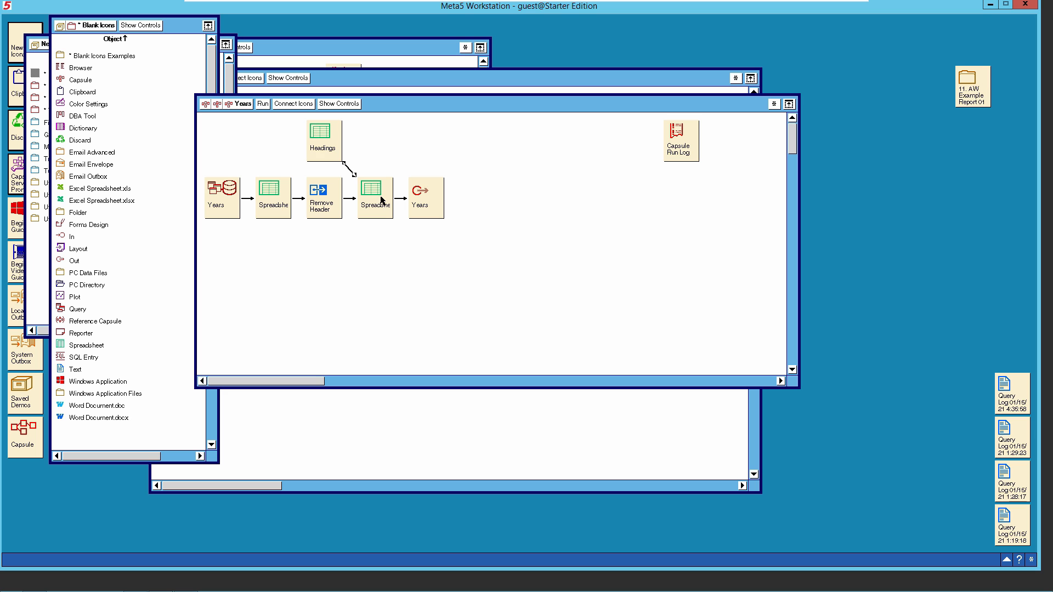
Step: Set the arrow from Remove Header to the spreadsheet to copy all data into destination region Data01, replacing its data
left_click(351, 201)
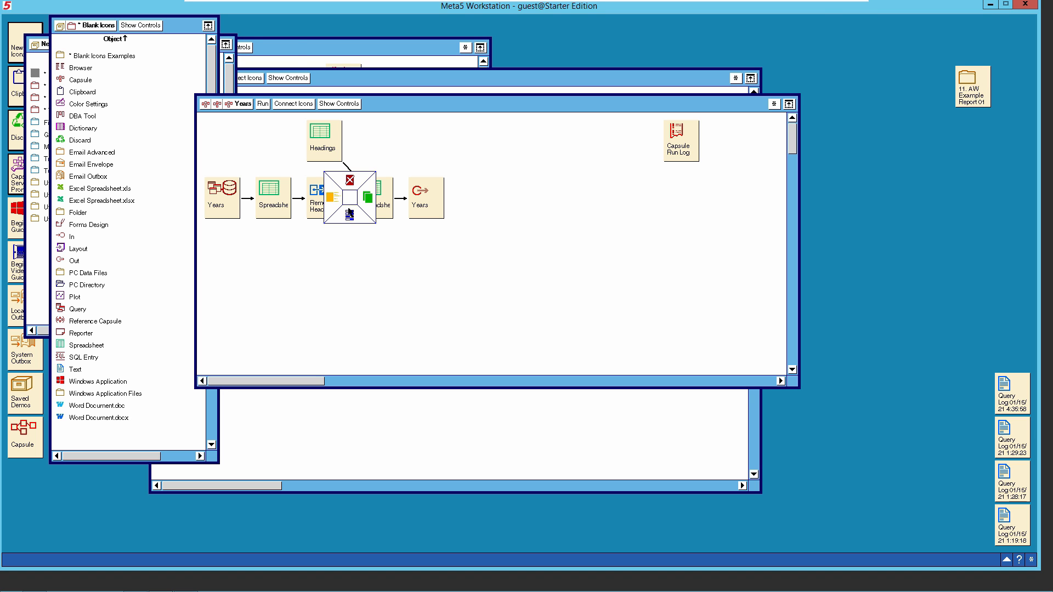
left_click(339, 216)
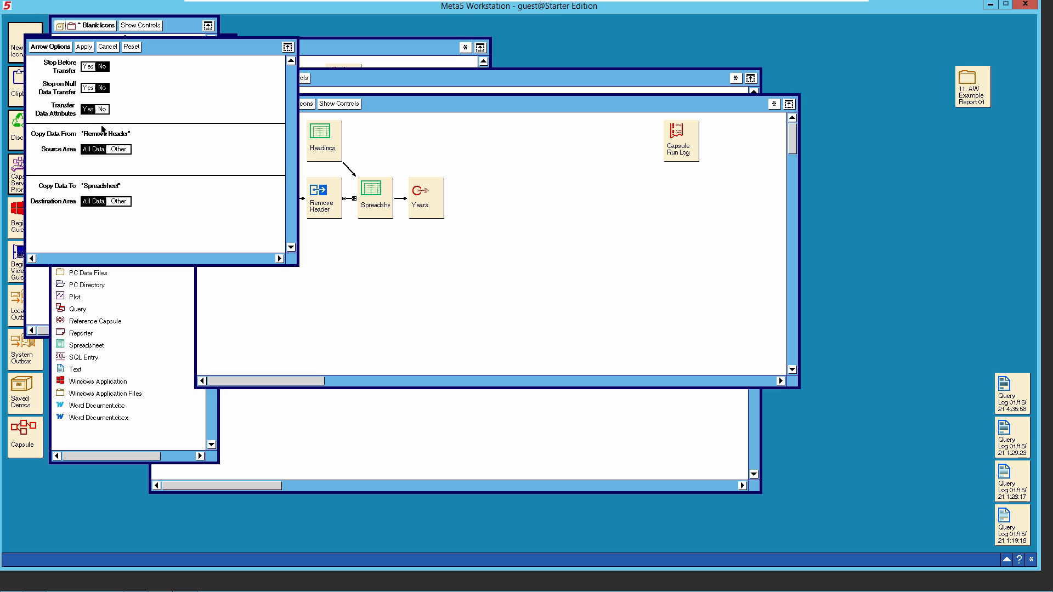
left_click(116, 202)
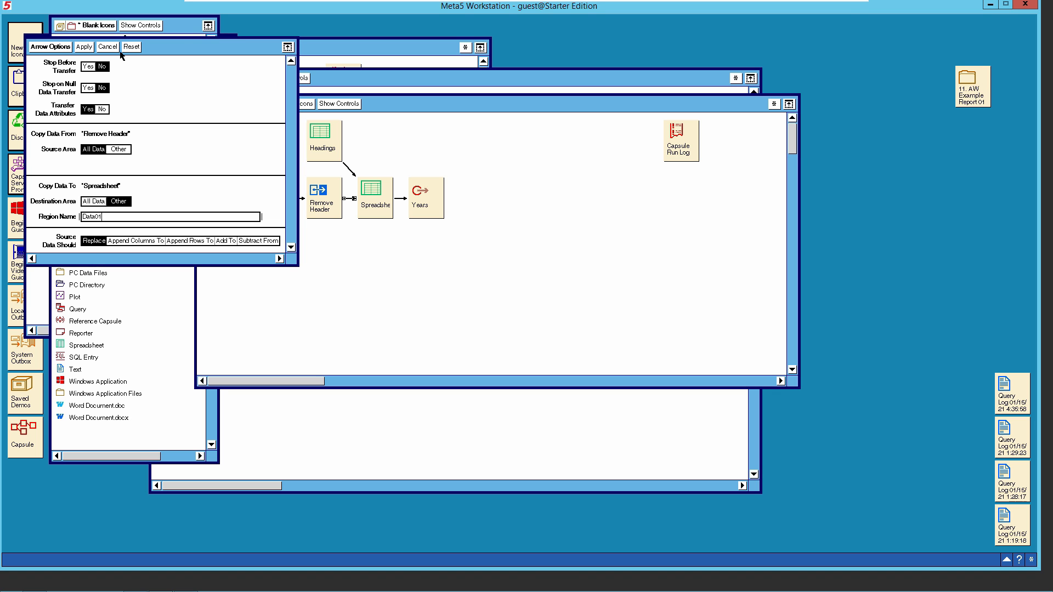
left_click(62, 48)
Step: Run the Years capsule starting from both the Years query and the Headings spreadsheet
left_click(226, 209)
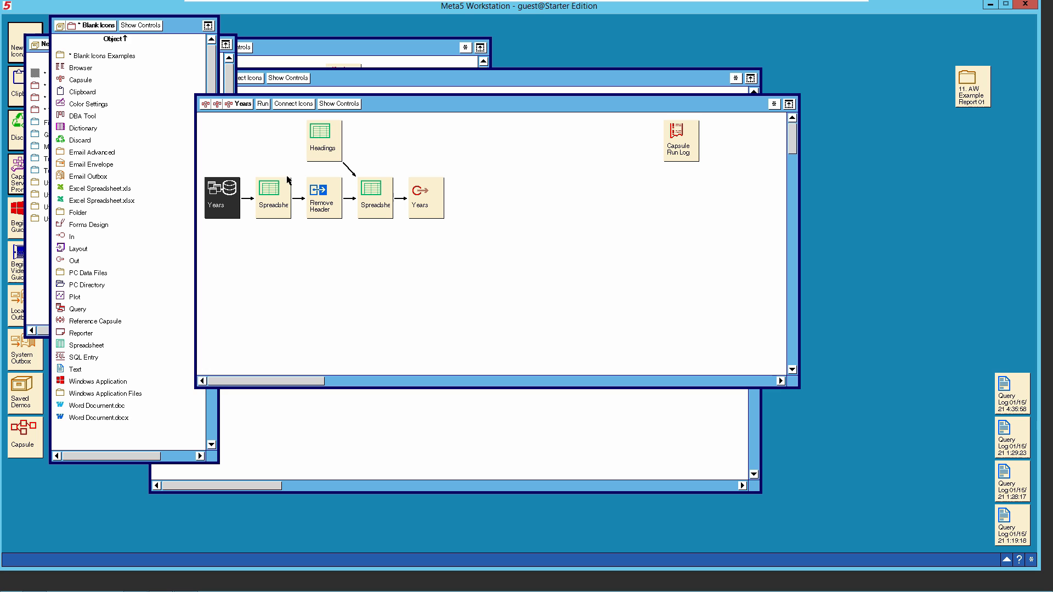
left_click(326, 154, "shift")
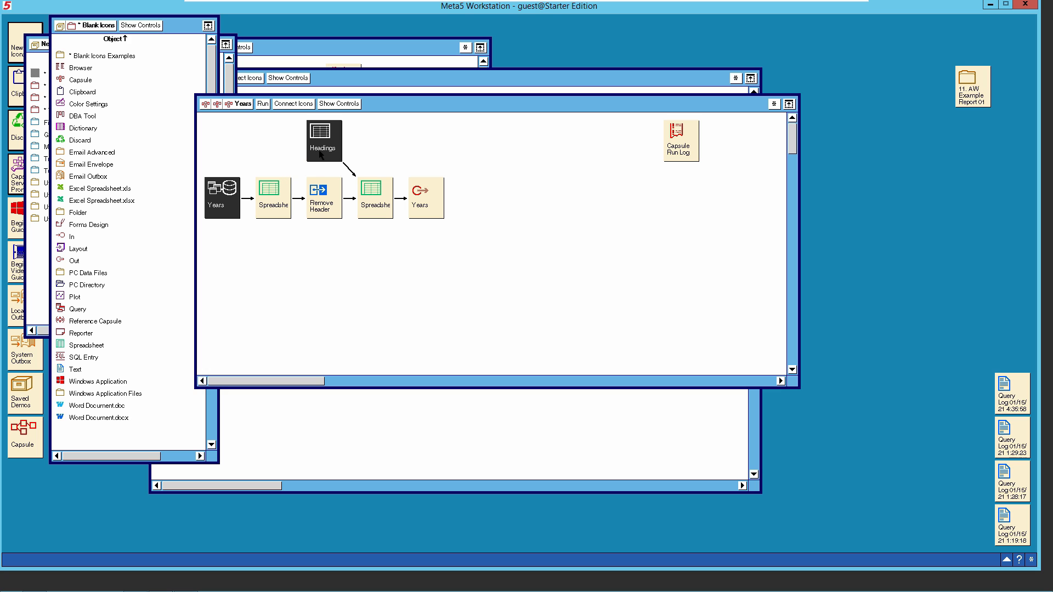
left_click(264, 104)
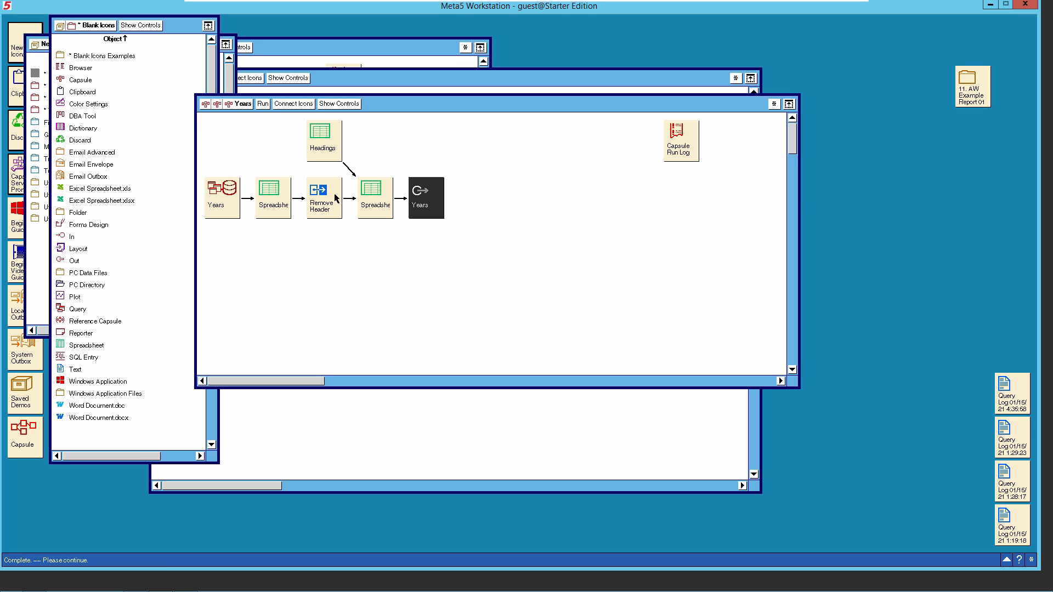
Step: Open the spreadsheet after Remove Header to examine the heading and year rows, and close it
left_click(370, 201)
double_click(370, 201)
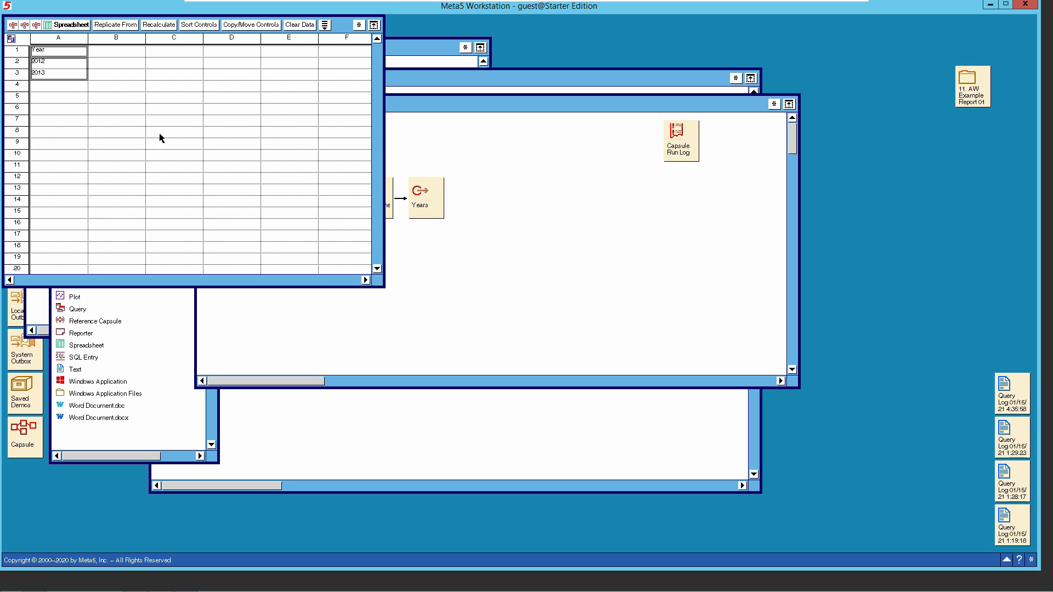
left_click(64, 26)
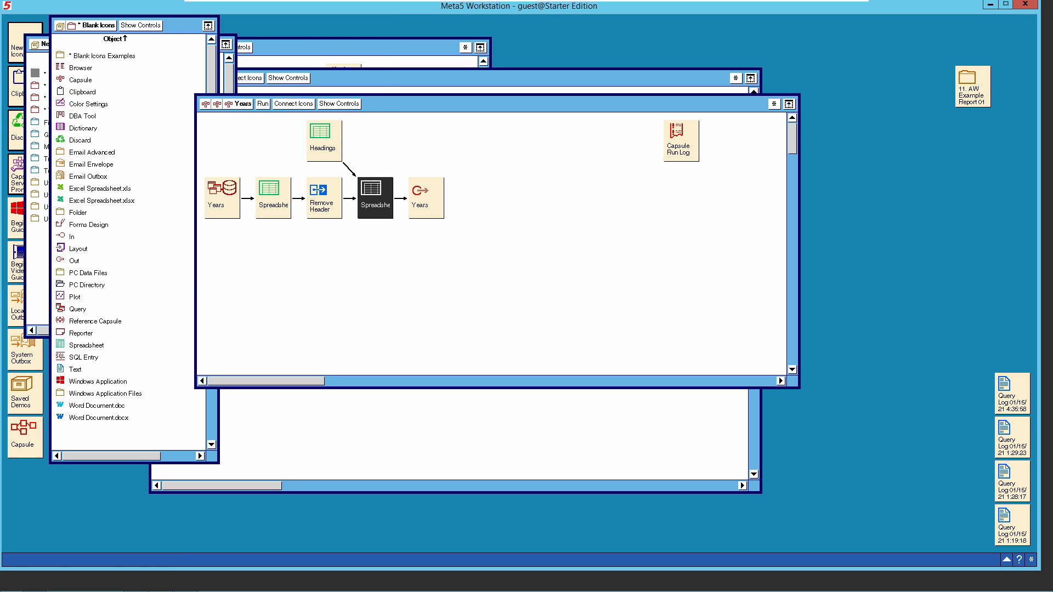
Step: Close the Years capsule and set the arrow from it to the Years spreadsheet to copy from source region Years
left_click(427, 205)
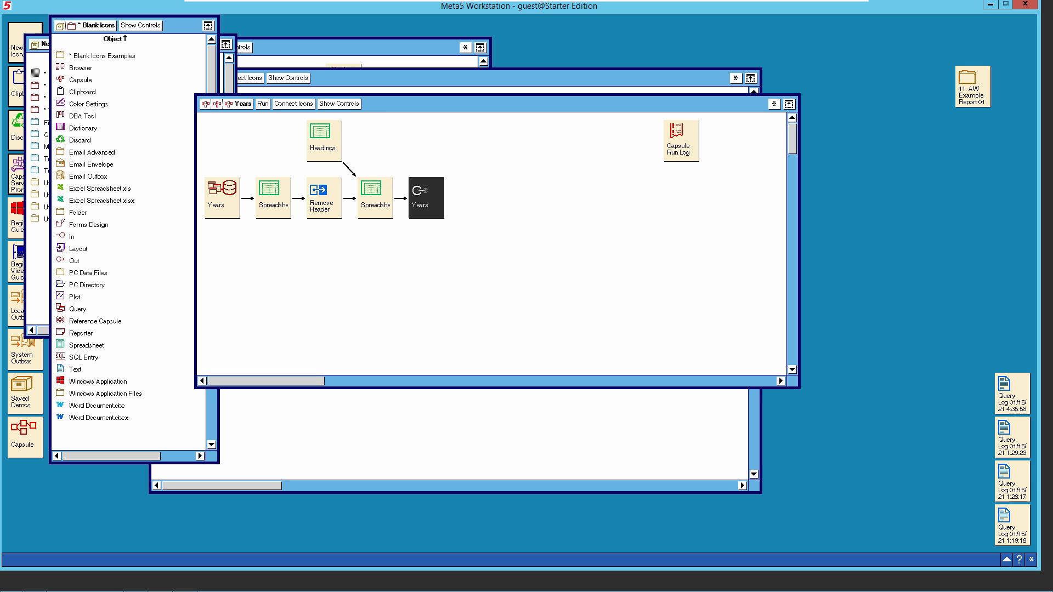
left_click(241, 105)
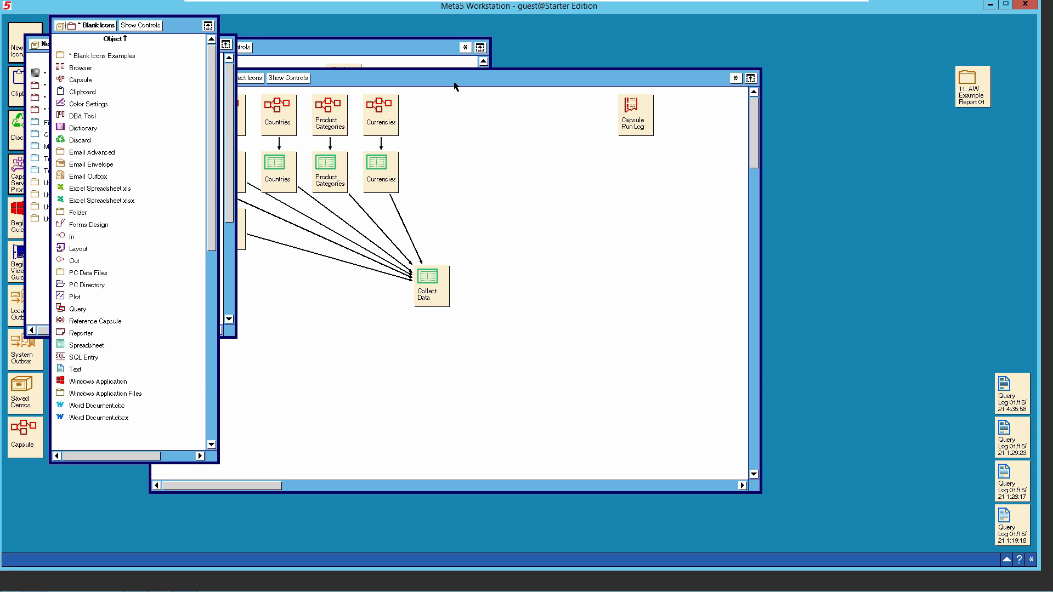
left_click(176, 144)
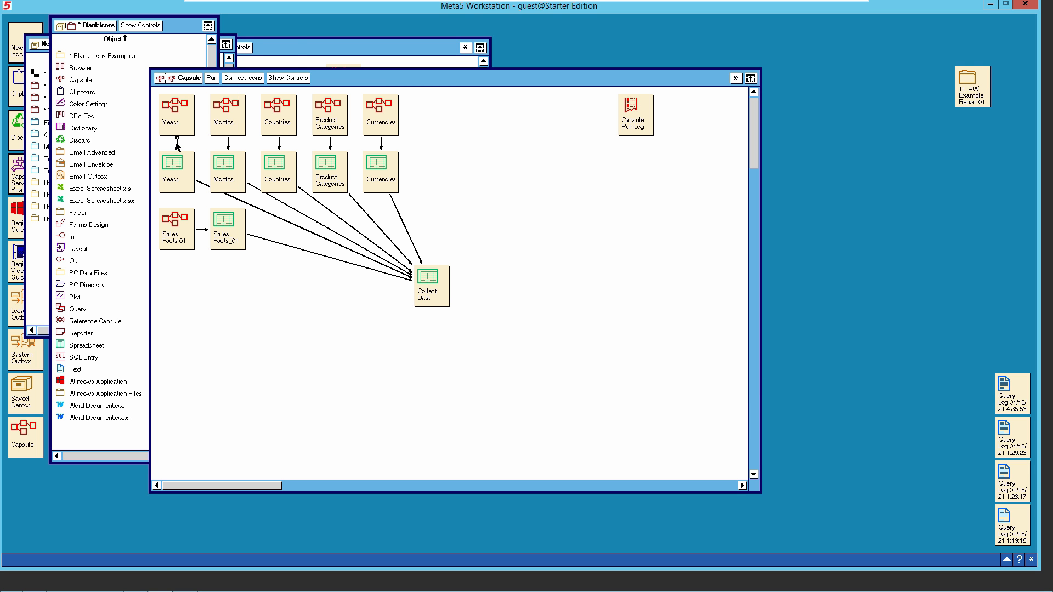
right_click(176, 144)
left_click(179, 159)
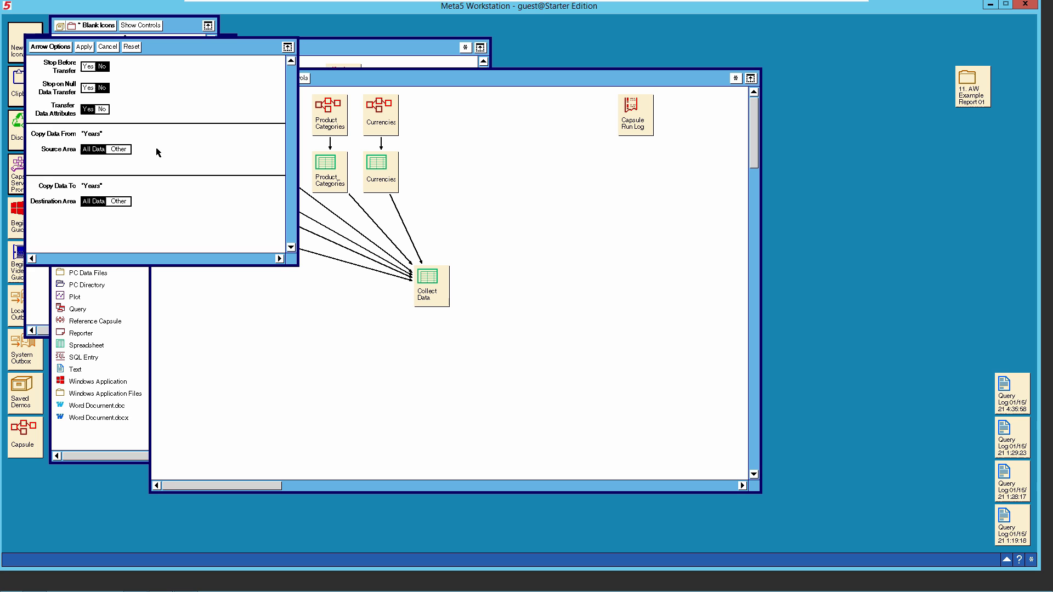
left_click(119, 149)
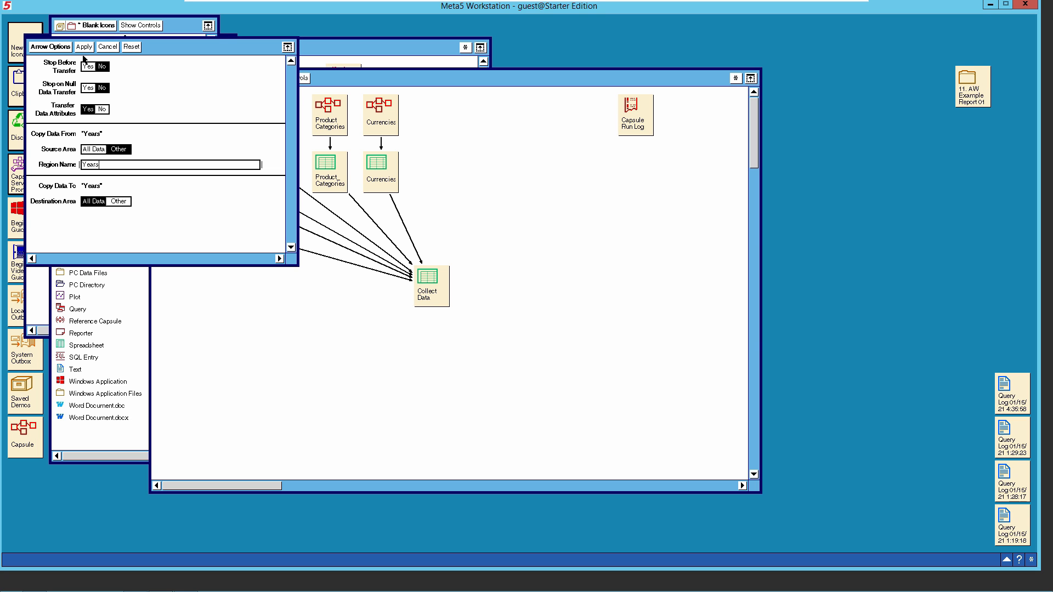
left_click(46, 47)
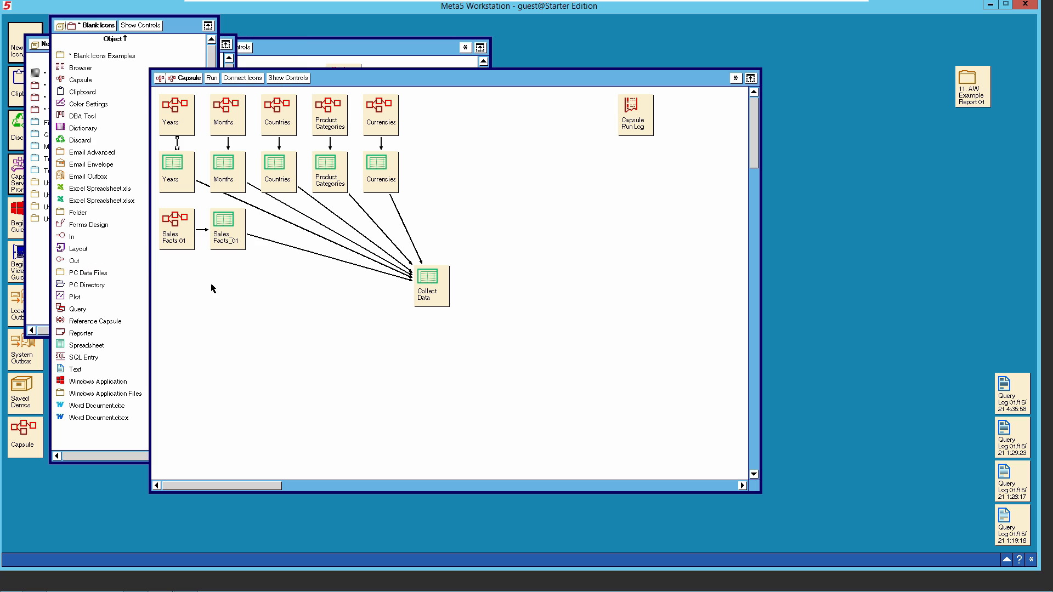
Step: Check the Years spreadsheet's contents, and try to run only the Years capsule and the Years spreadsheet in the main capsule
double_click(174, 189)
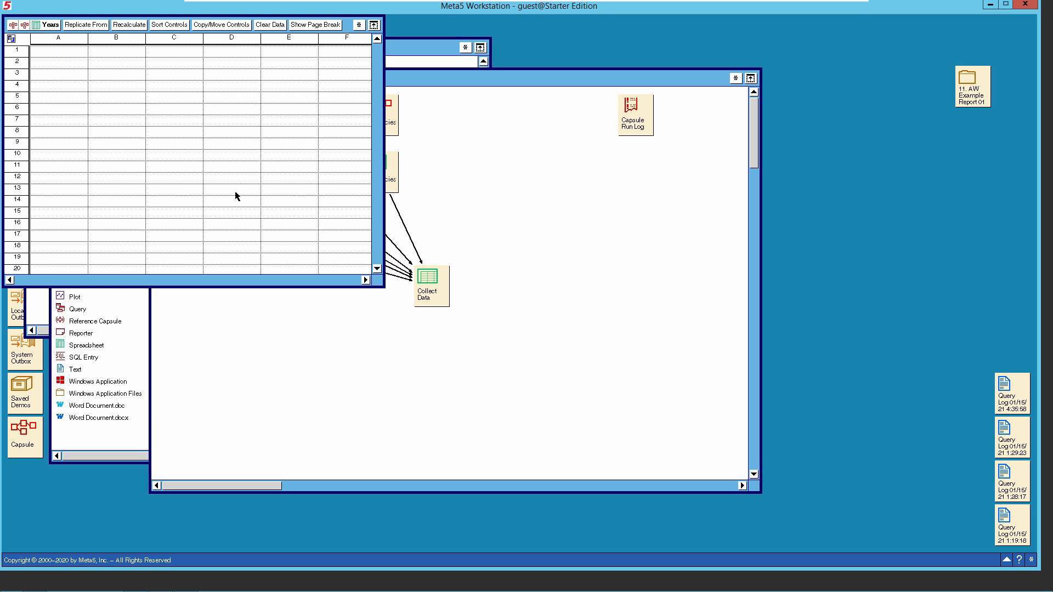
left_click(53, 25)
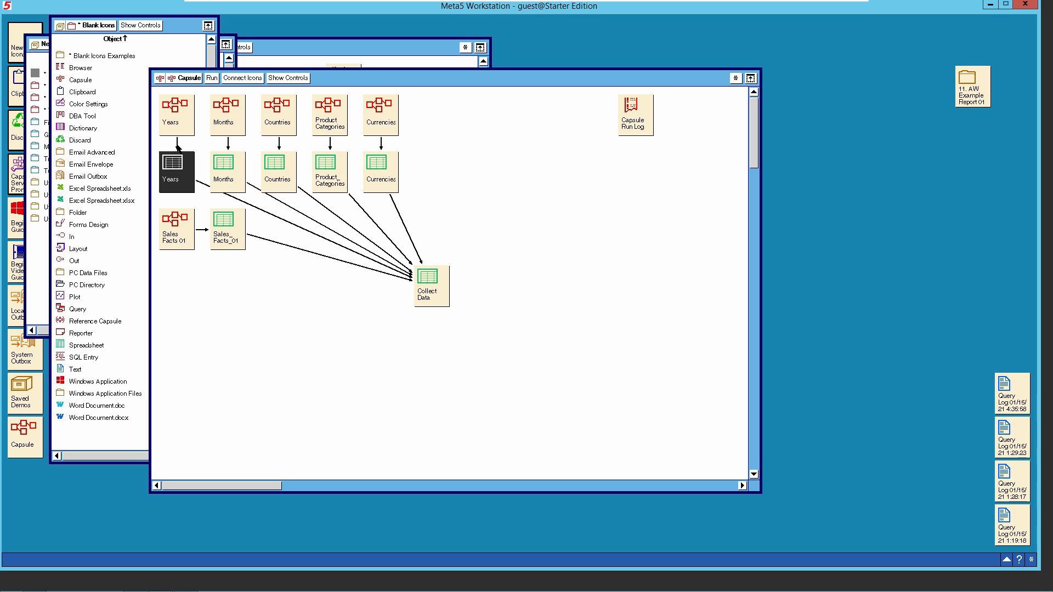
left_click(176, 144)
left_click(183, 116)
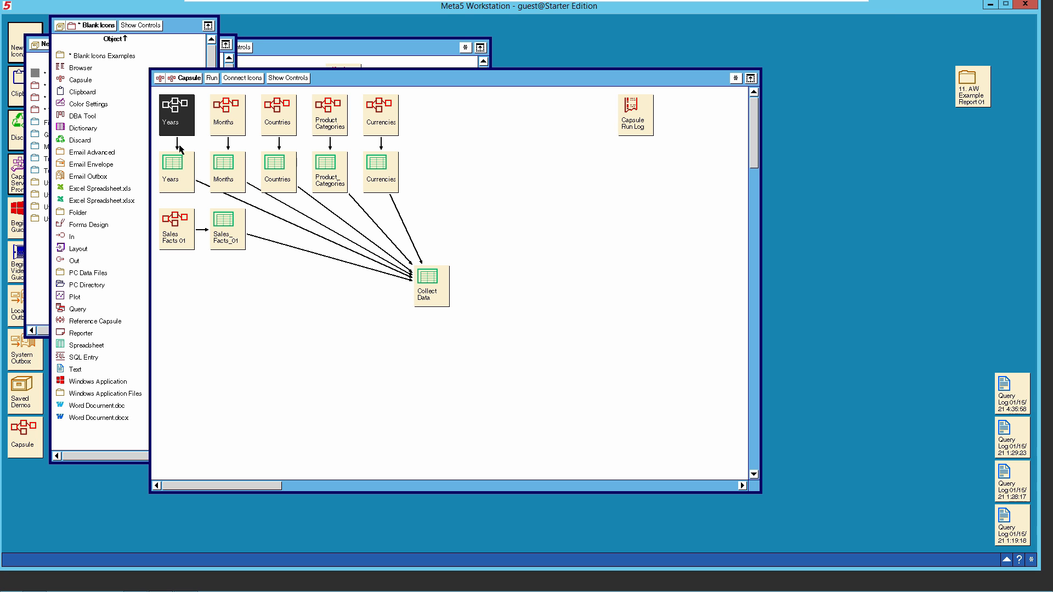
left_click(176, 181)
left_click(210, 79)
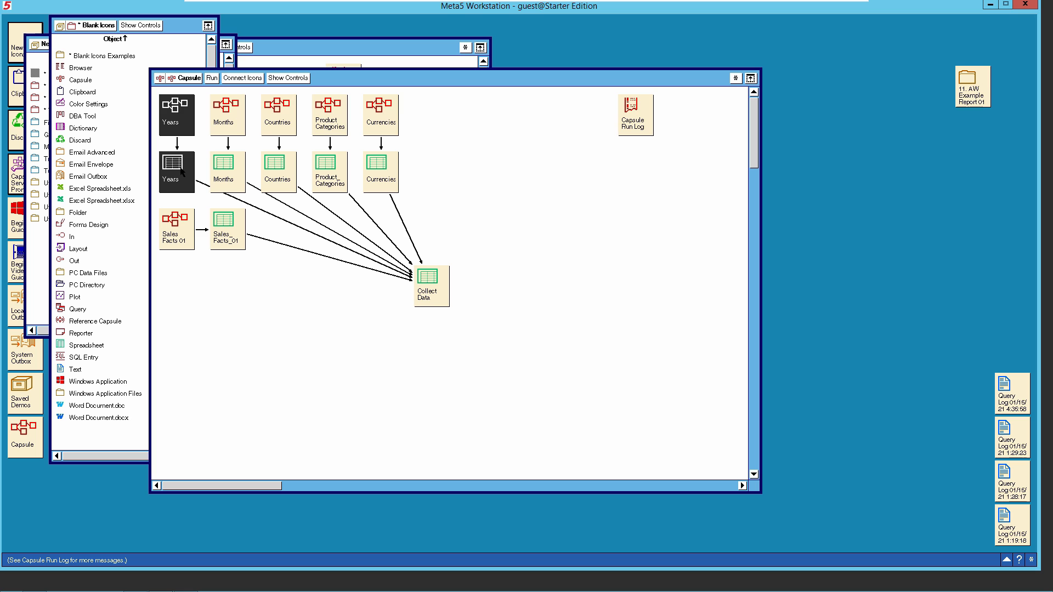
Step: Check the capsule run log, and delete the arrows from the Months, Countries, Product Categories, Currencies and Sales Facts 01 capsules to their spreadsheets
double_click(643, 128)
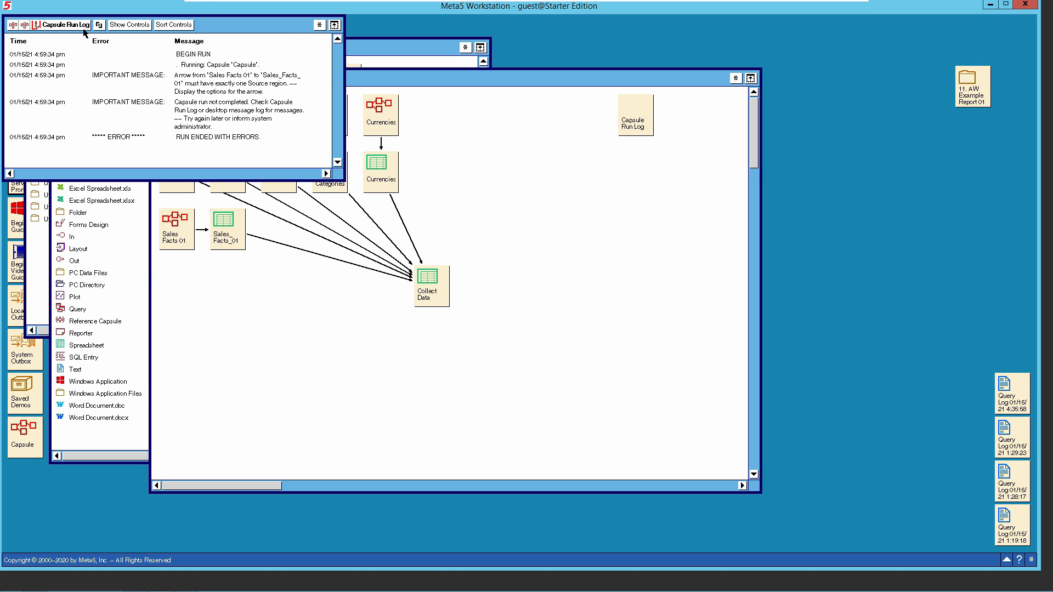
left_click(65, 24)
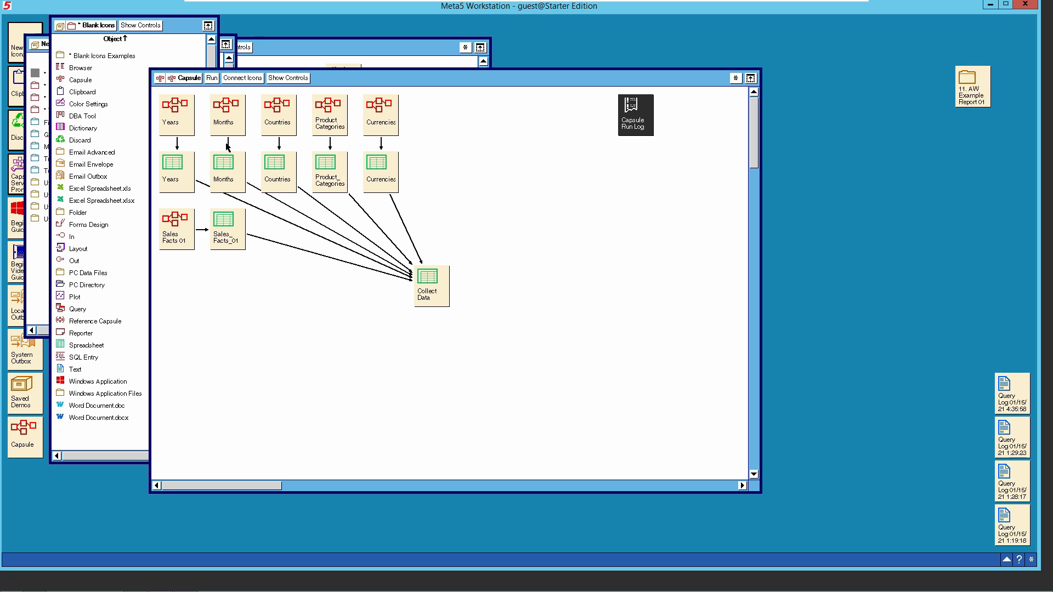
left_click(201, 229)
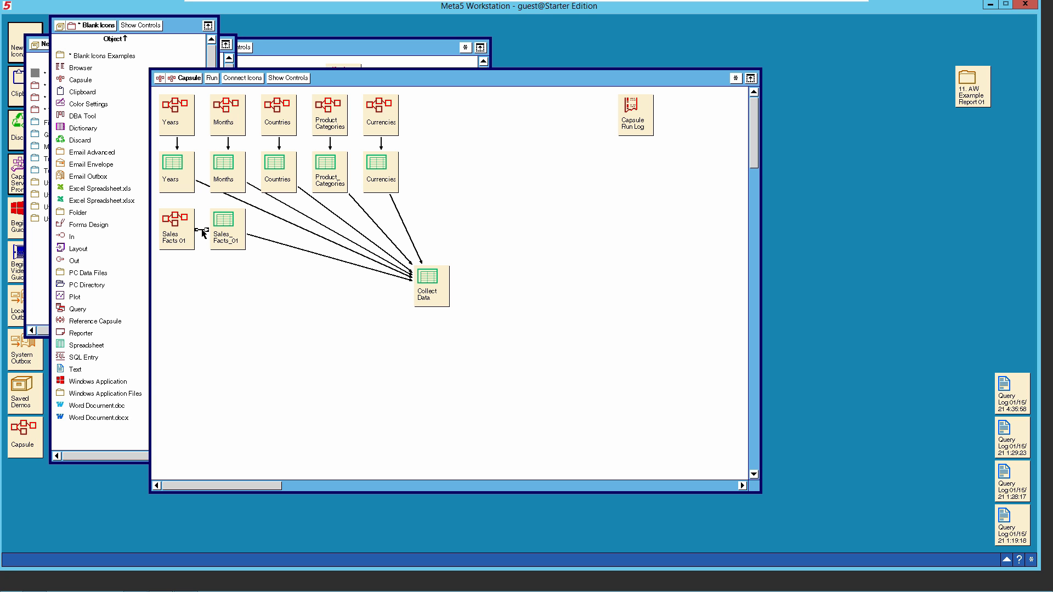
key("Delete")
left_click(279, 144)
key("Delete")
key("Delete")
key("Delete")
Step: Run the main capsule, and check the contents of the Years and Collect Data spreadsheets
left_click(177, 145)
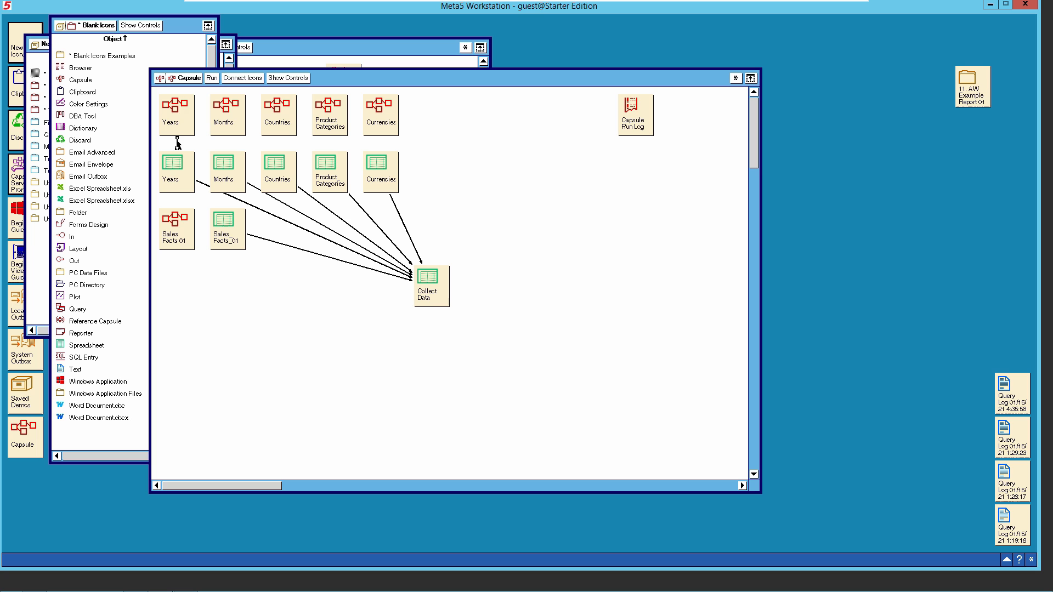
left_click(212, 80)
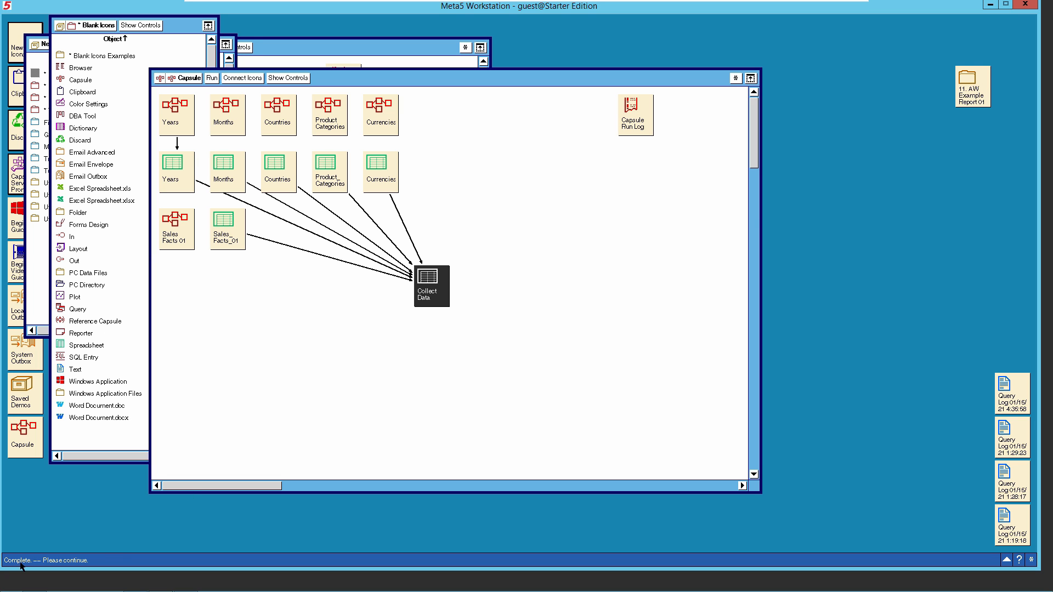
double_click(179, 176)
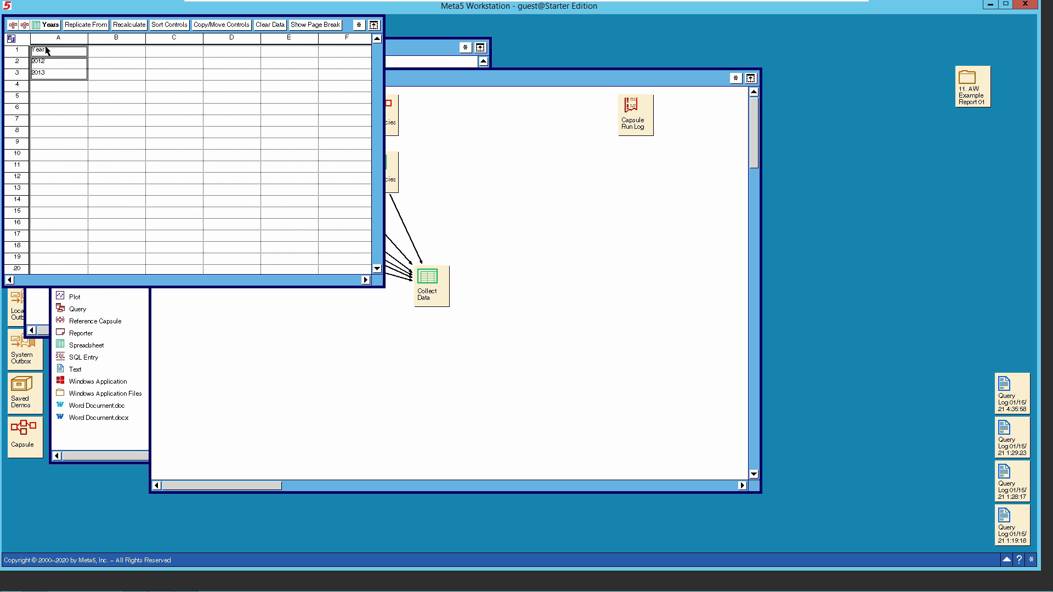
left_click(50, 28)
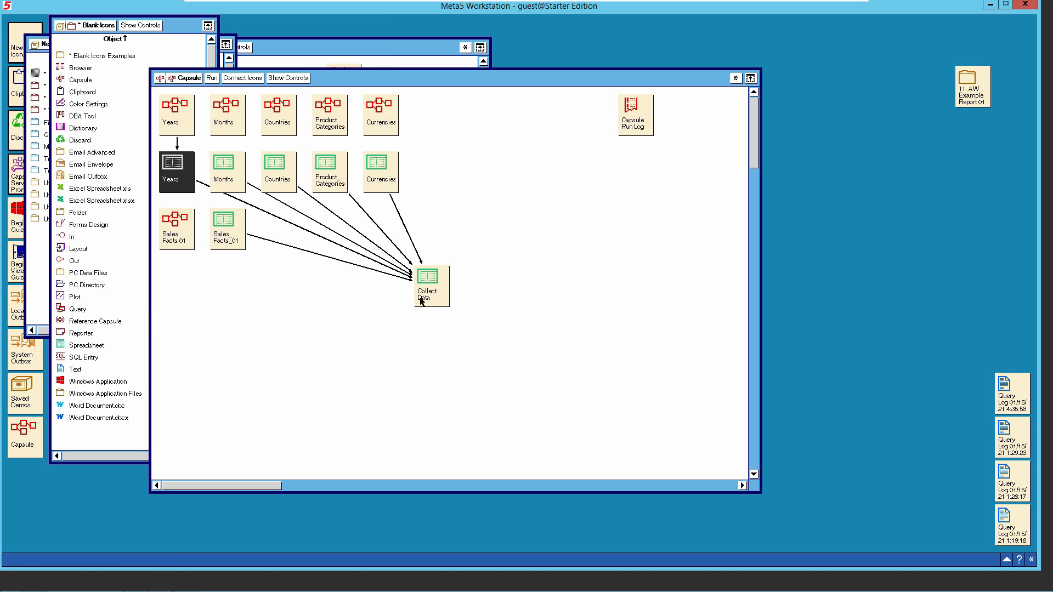
double_click(427, 286)
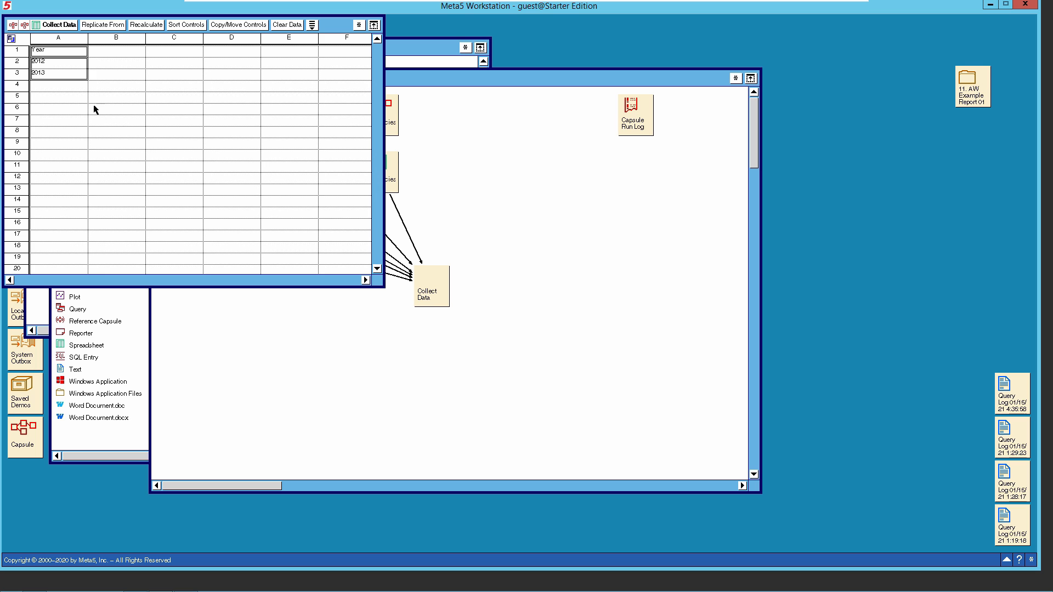
left_click(70, 27)
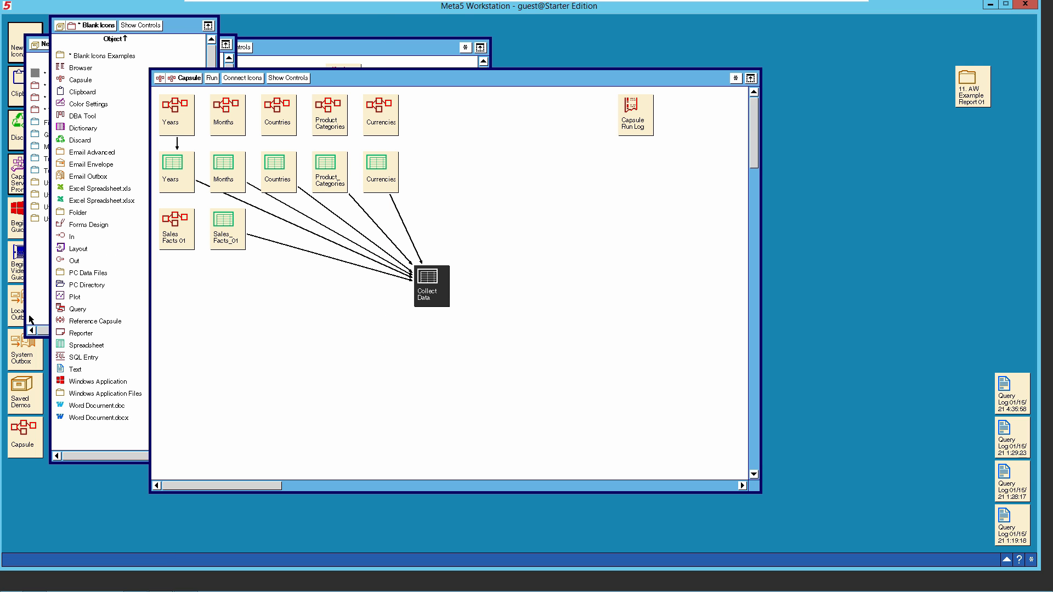
Step: Open the Months capsule, enlarge its window and move it clear of the main capsule's icons
double_click(229, 127)
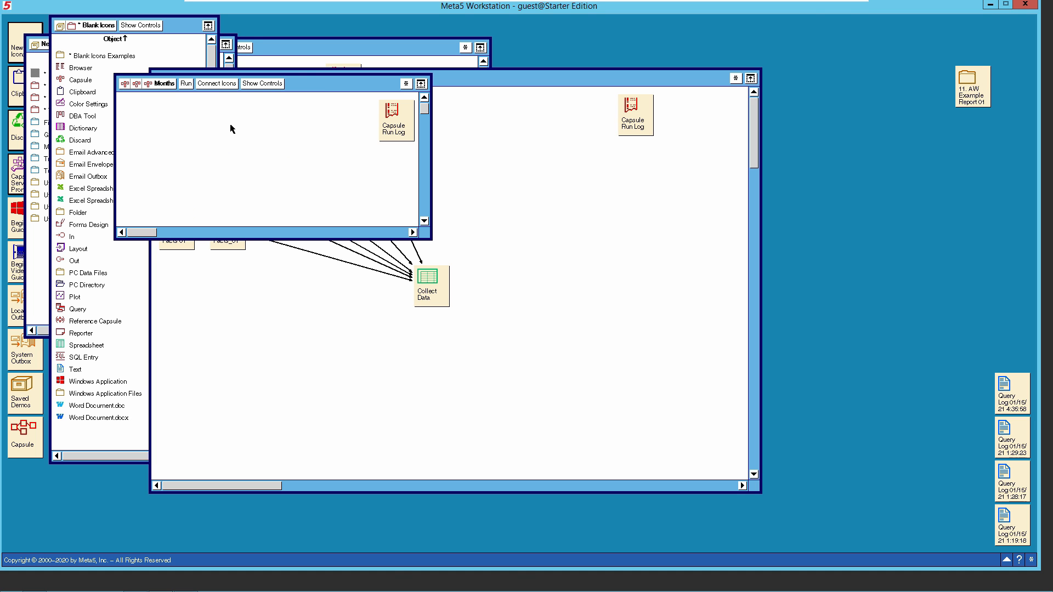
left_click_drag(428, 133, 577, 197)
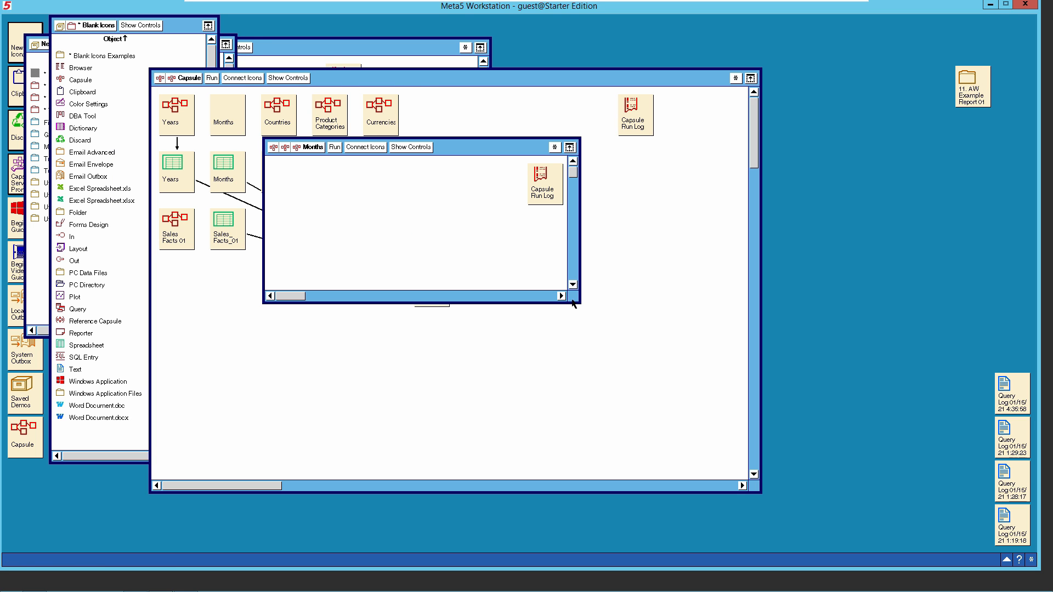
left_click_drag(581, 305, 724, 400)
left_click_drag(669, 151, 905, 94)
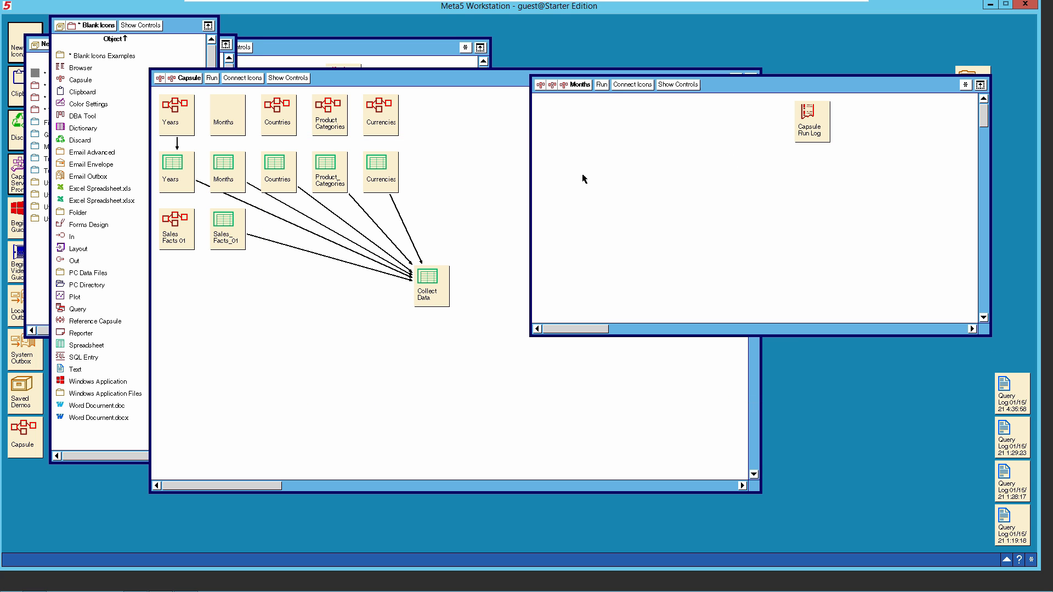
Step: Open the Years capsule, move its run log nearer the other icons, and shrink and place the window beside the Months capsule
double_click(182, 120)
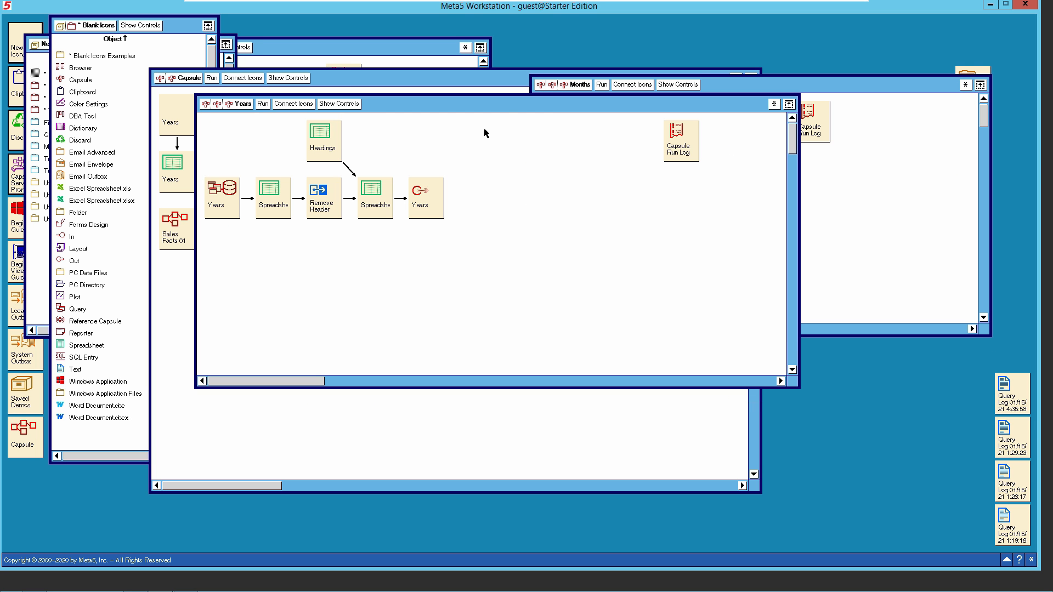
left_click_drag(510, 108, 458, 182)
left_click_drag(624, 200, 419, 202)
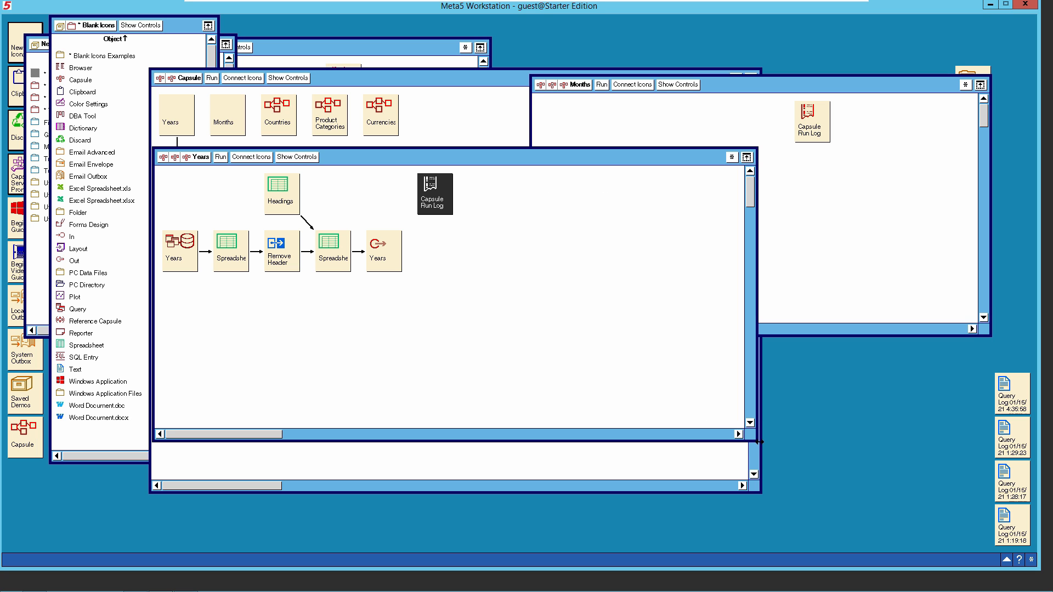
left_click_drag(756, 439, 560, 322)
left_click_drag(409, 164, 334, 165)
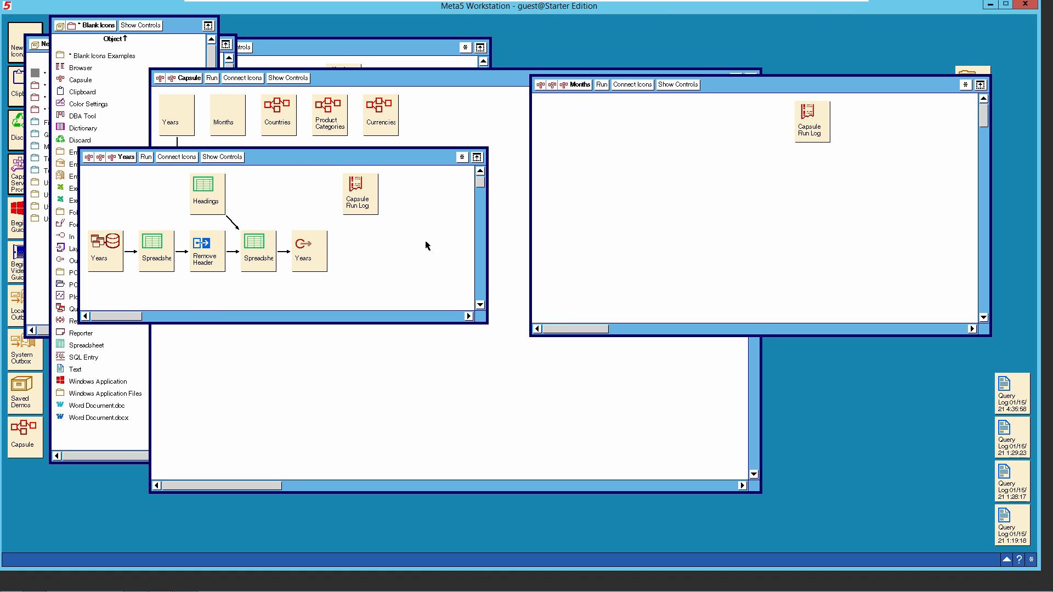
Step: Copy the Years query, both spreadsheets, Remove Header, the Years output and the Headings spreadsheet from the Years capsule into the Months capsule
left_click(120, 250)
left_click_drag(161, 250, 304, 255)
right_click(303, 255)
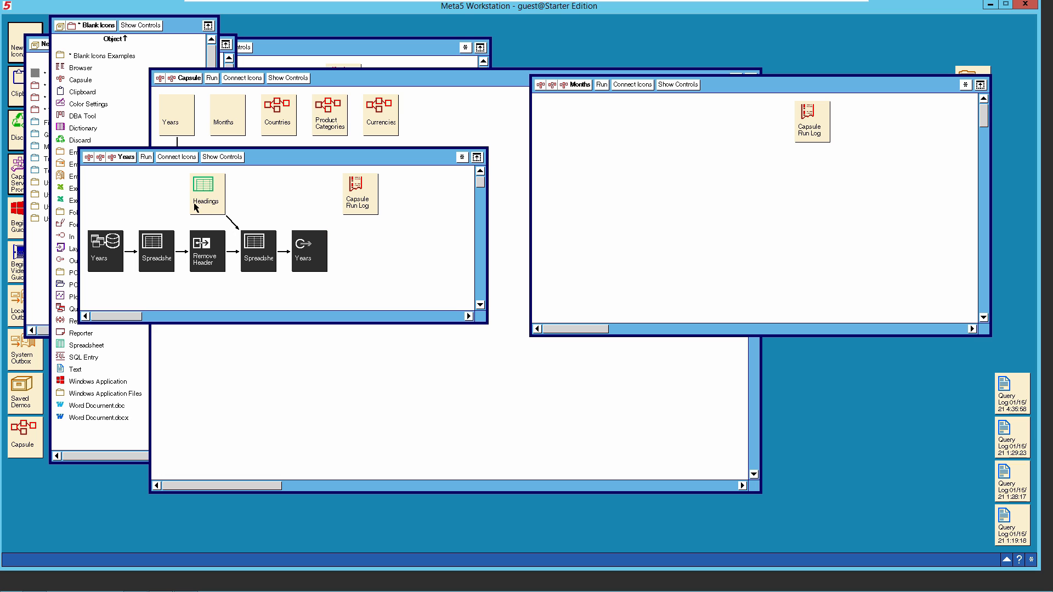
left_click(207, 201)
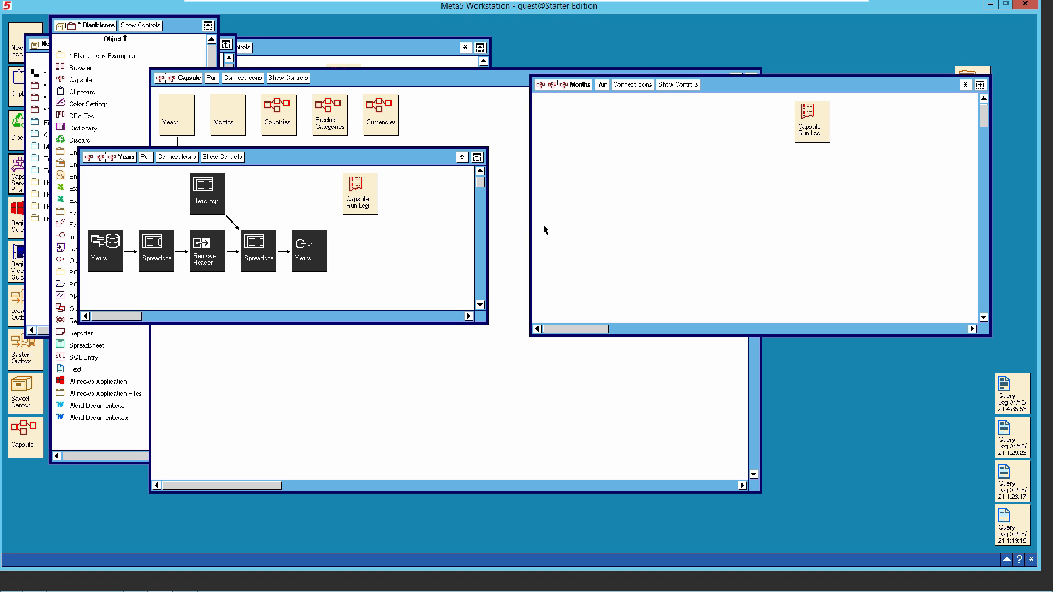
left_click(550, 202)
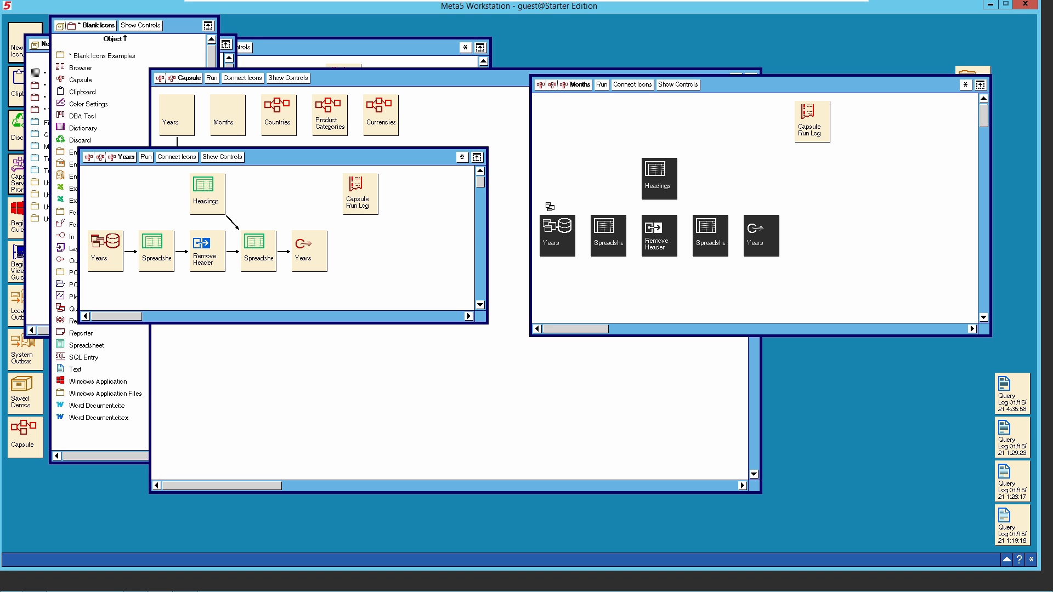
left_click(573, 182)
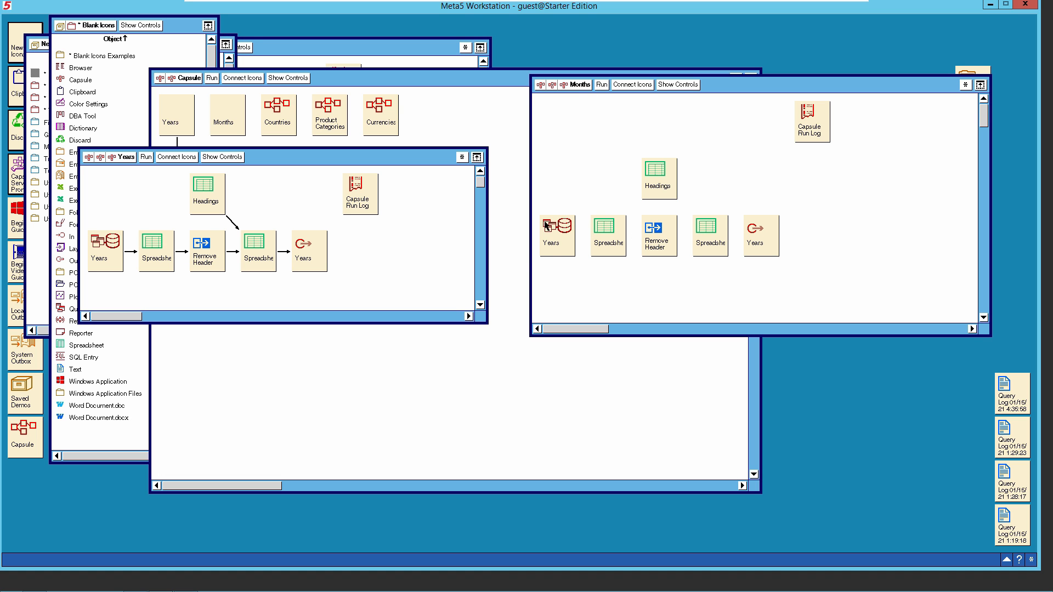
Step: Rename the Years query in the Months capsule as Months
left_click(555, 243)
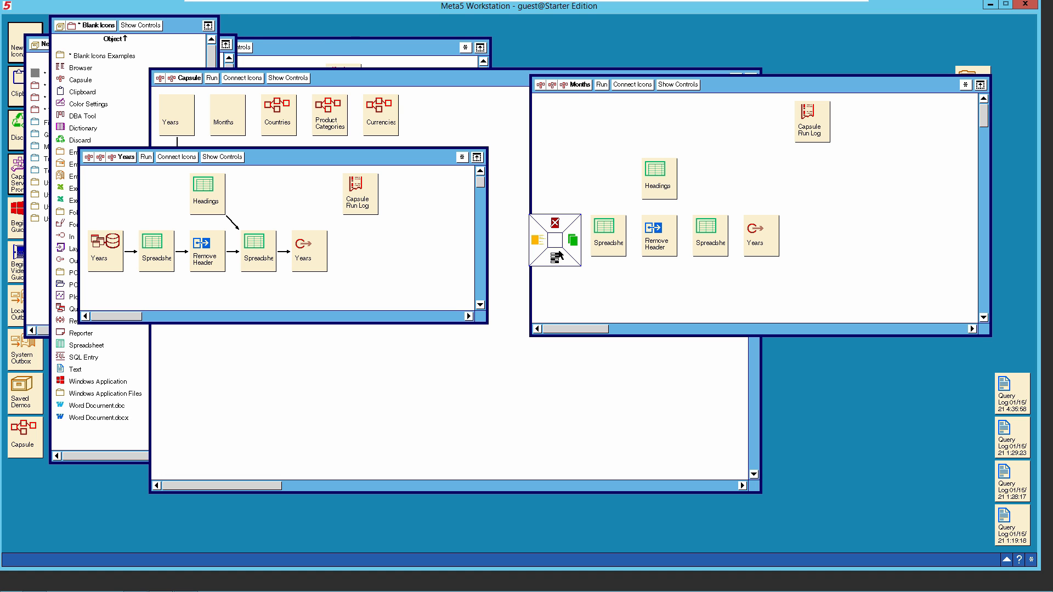
left_click(557, 256)
type("Mo")
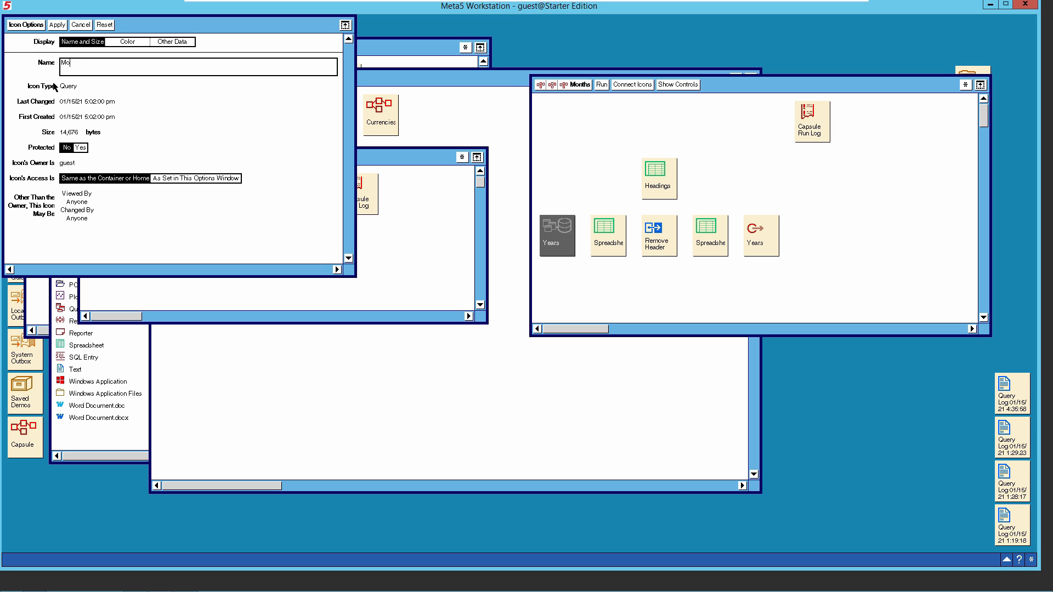
type("nths")
left_click(38, 26)
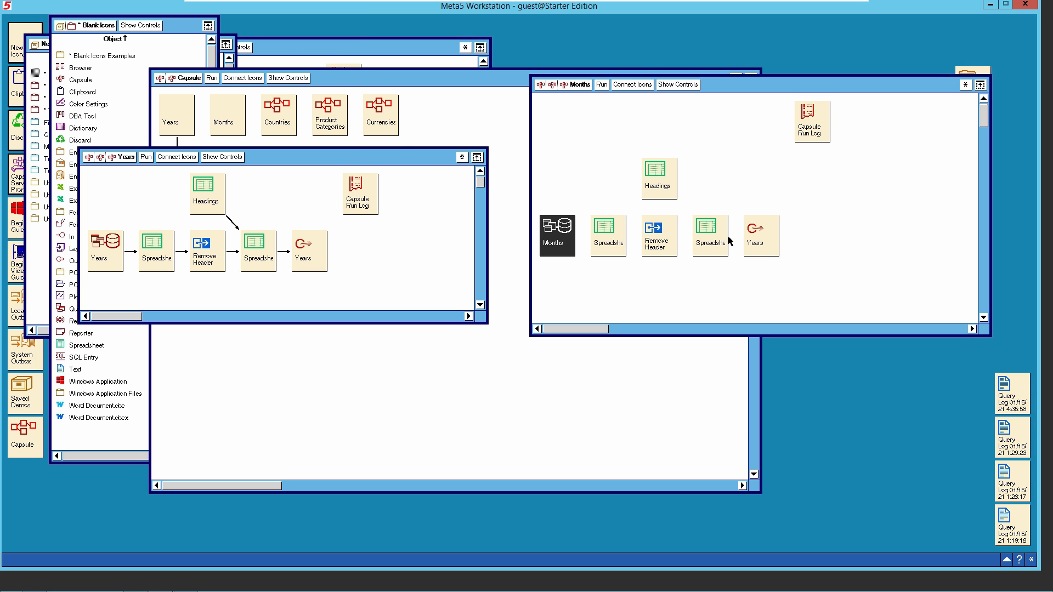
Step: Rename the Years Out icon in the Months capsule as Months
left_click(767, 240)
right_click(766, 240)
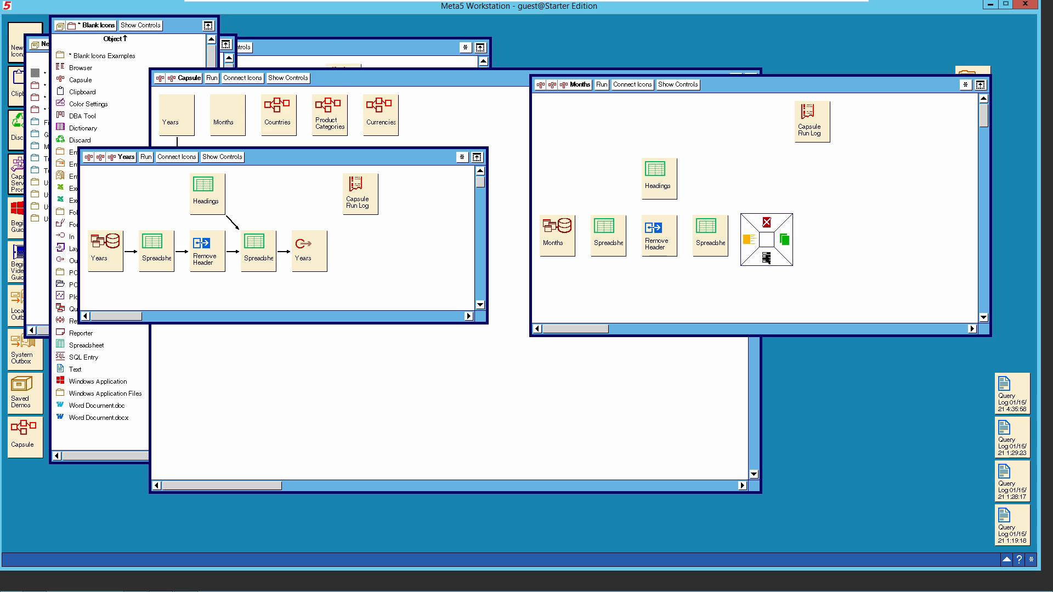
left_click(767, 256)
type("Months")
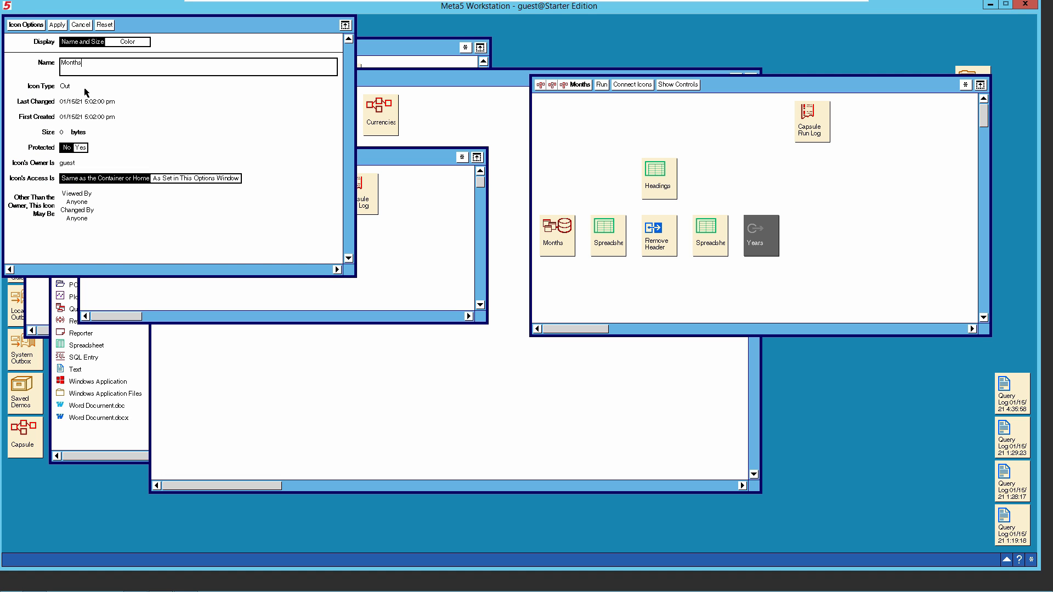
left_click(33, 24)
Step: Open the Months capsule's Headings spreadsheet and set the coordinates of its Headings region to A1:B1
double_click(661, 179)
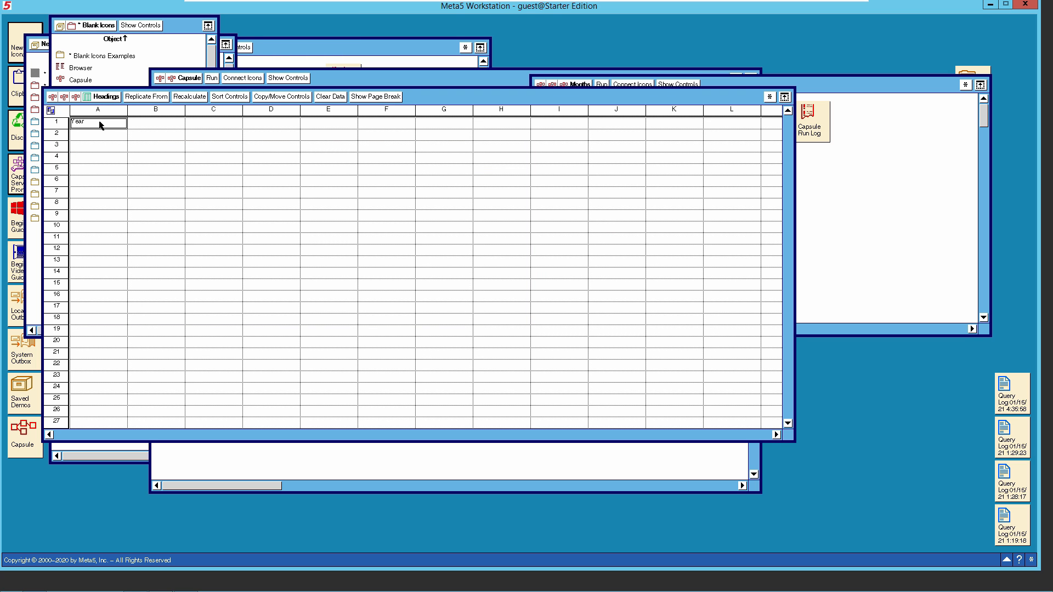
left_click(770, 97)
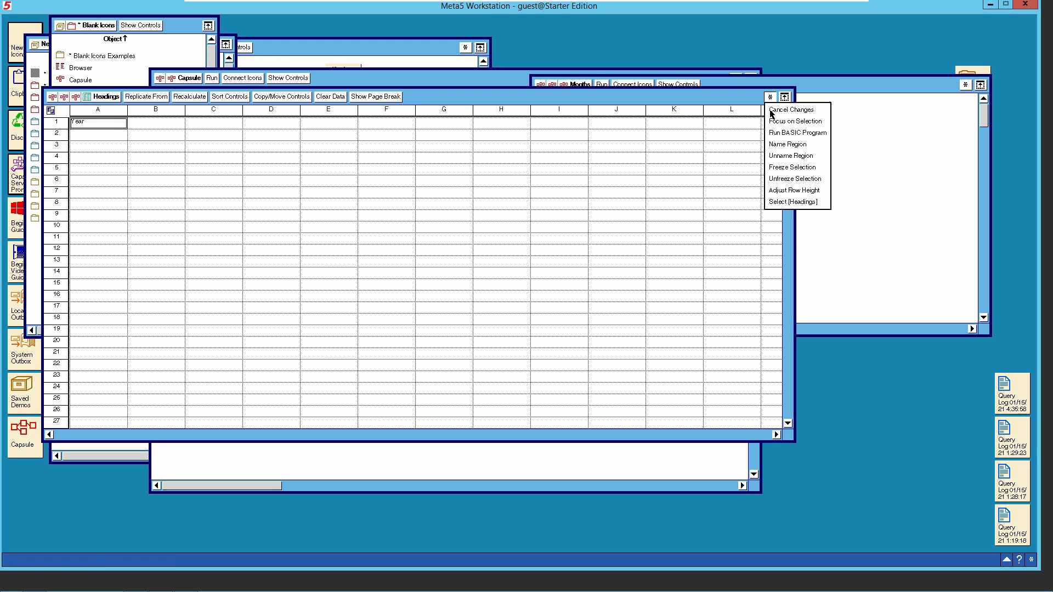
left_click(792, 202)
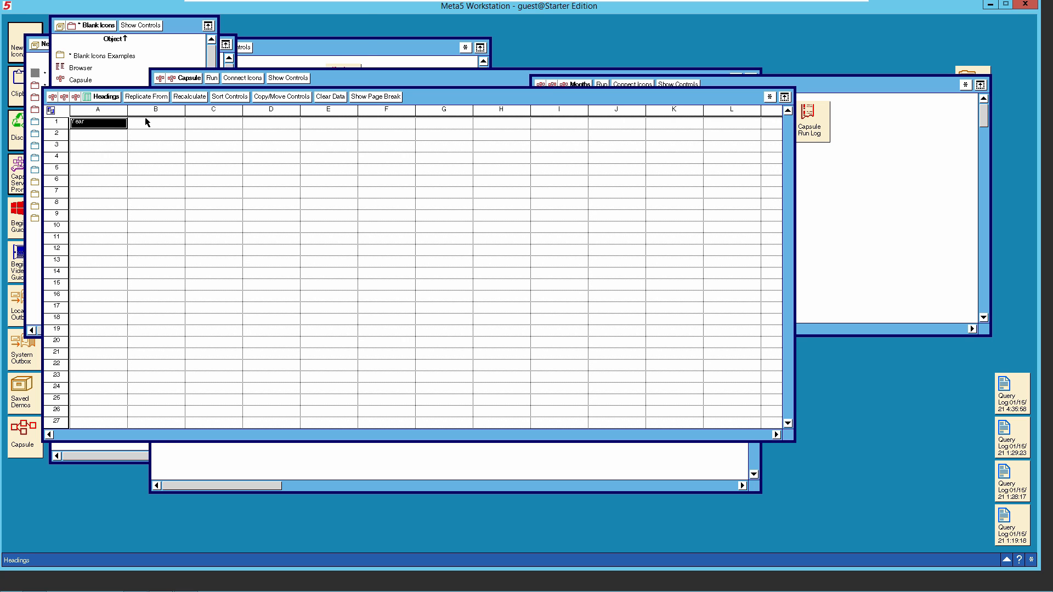
key("F4")
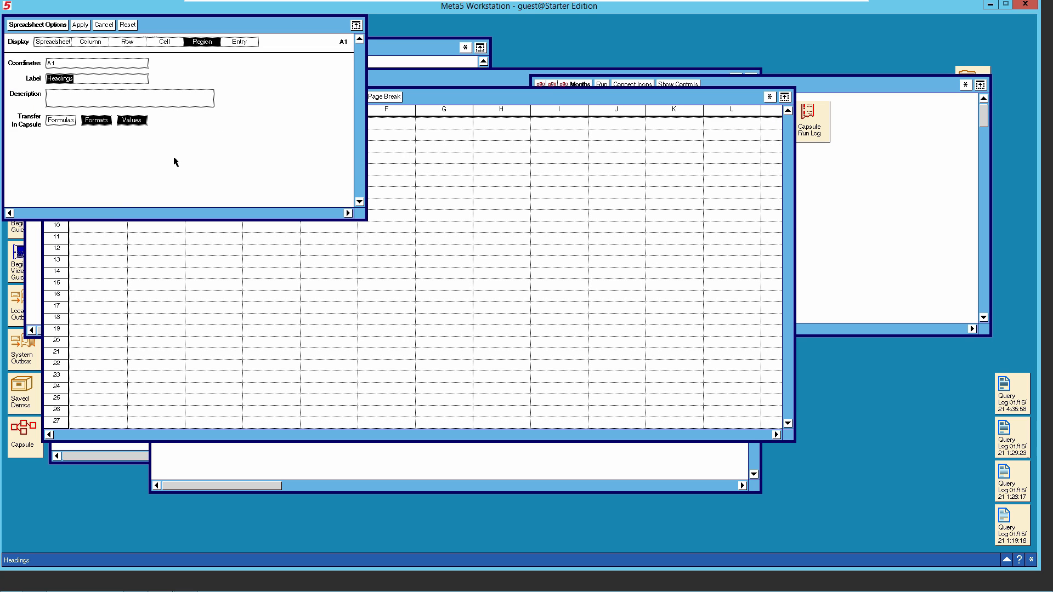
left_click(78, 66)
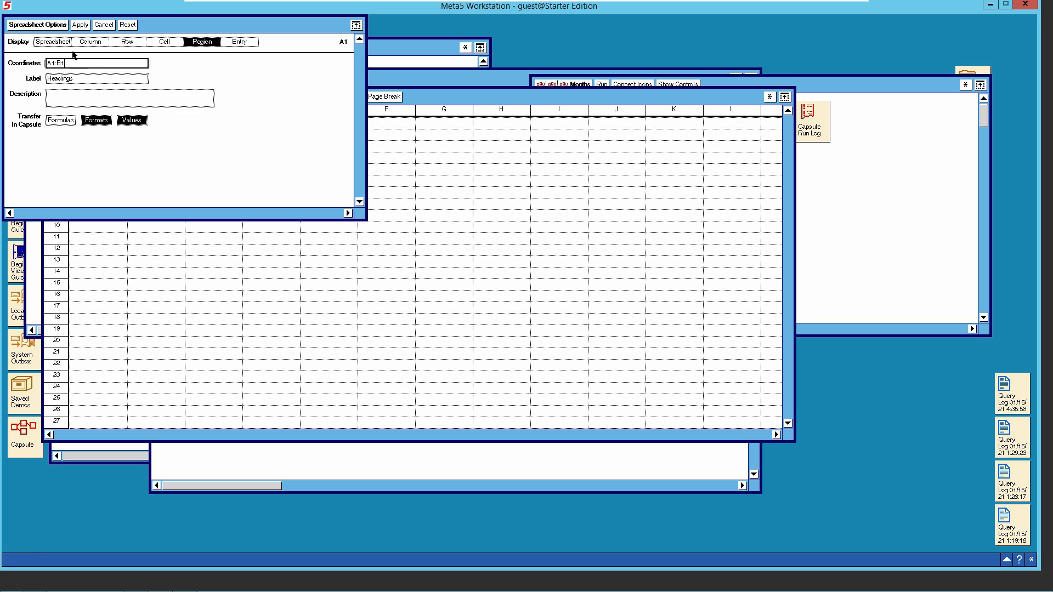
left_click(81, 26)
left_click(56, 28)
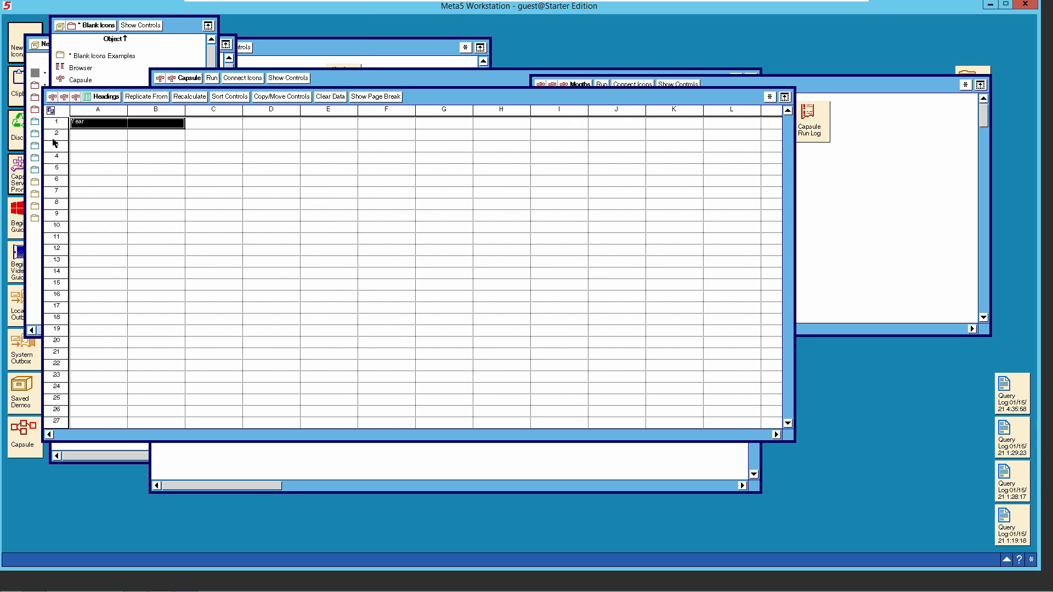
Step: Enter Month_Num in A1 and Month in B1 of the Headings spreadsheet, close it, and reopen it briefly to check the entries
left_click(85, 125)
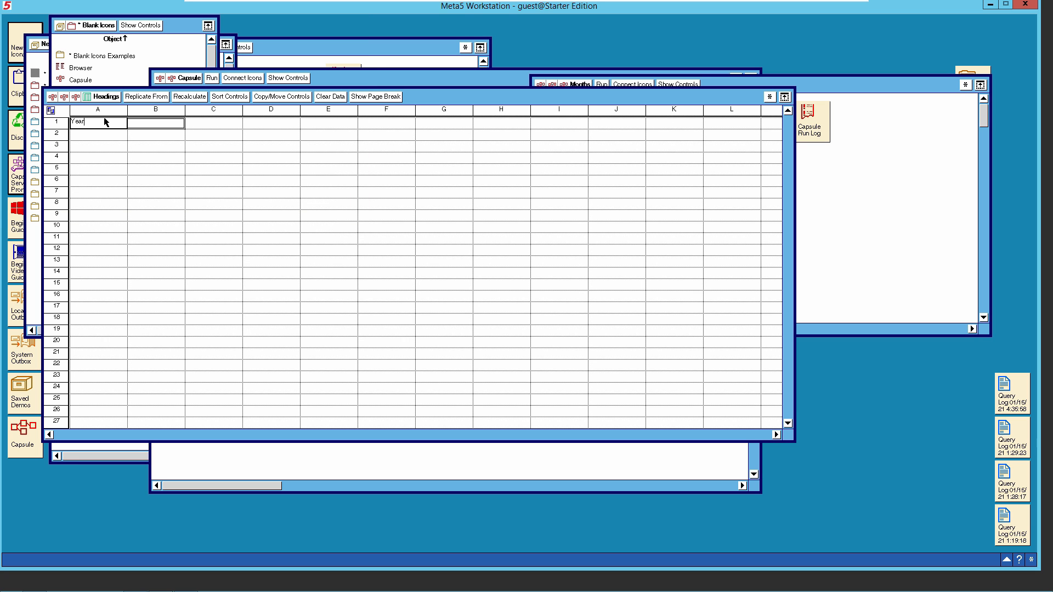
key("BackSpace")
type("Month_Num")
left_click(145, 126)
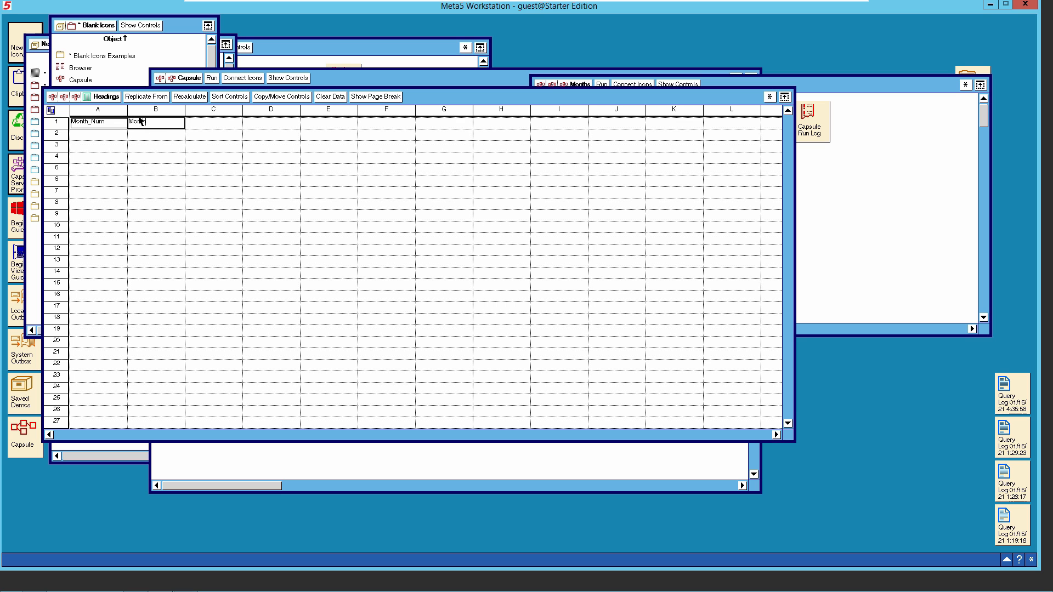
left_click(108, 97)
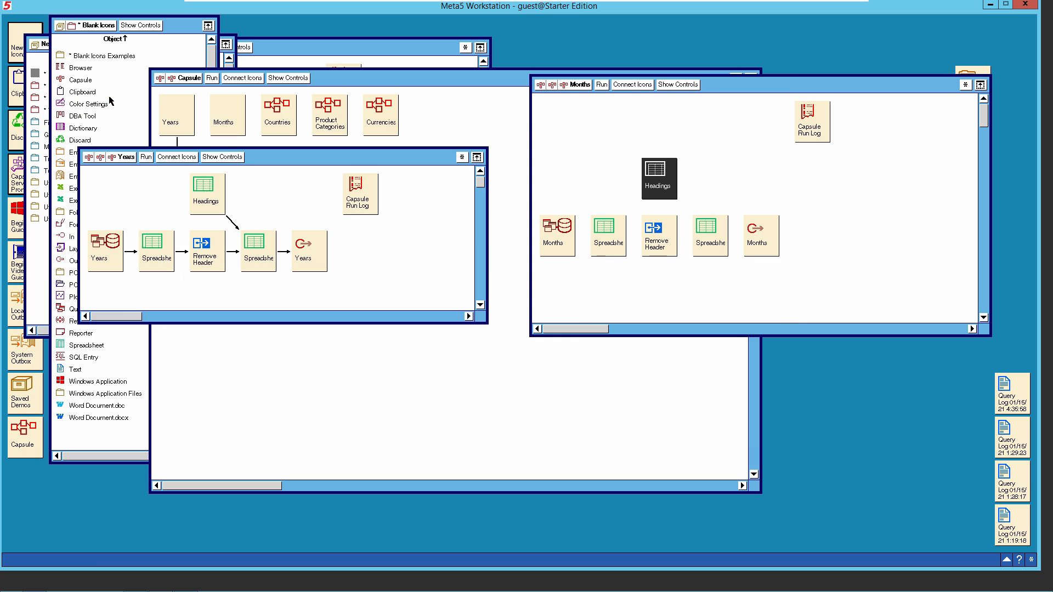
double_click(674, 189)
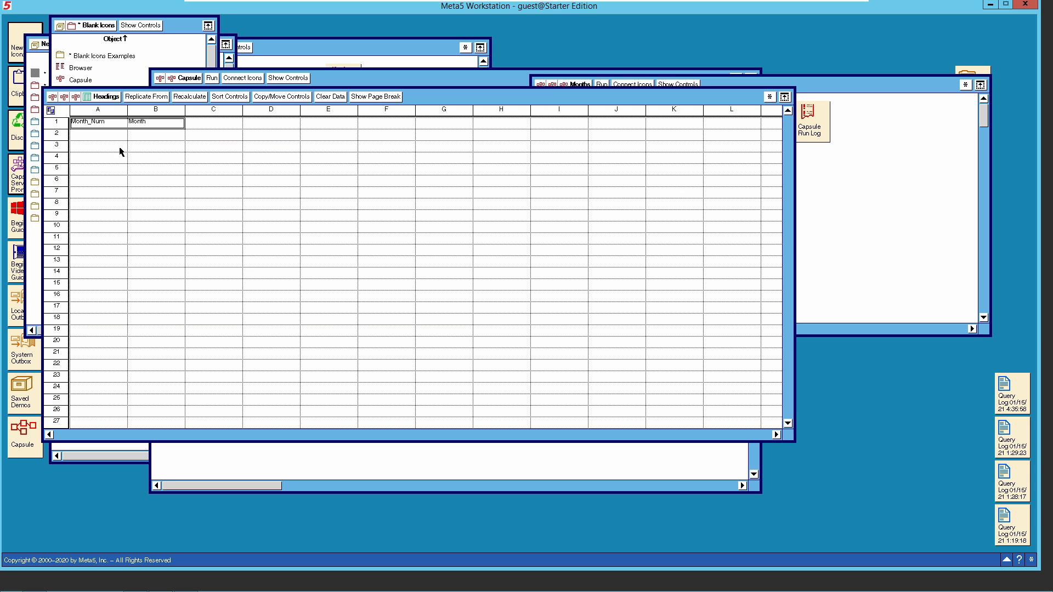
left_click(110, 97)
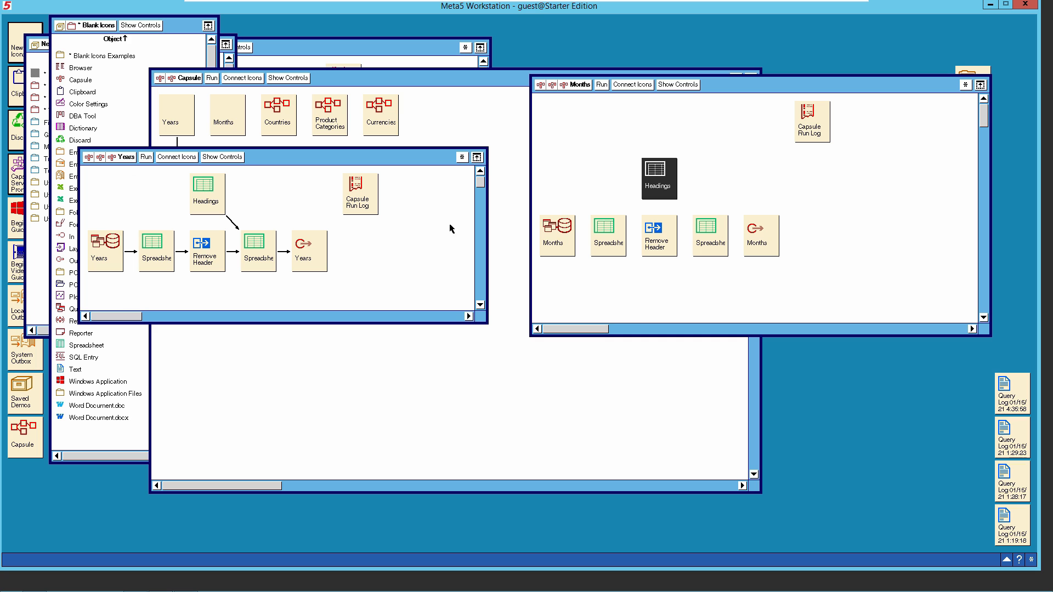
Step: Connect the Months capsule's icons in sequence: Months query, Spreadsheet, Remove Header, second Spreadsheet, and the Months Out icon
left_click(547, 239)
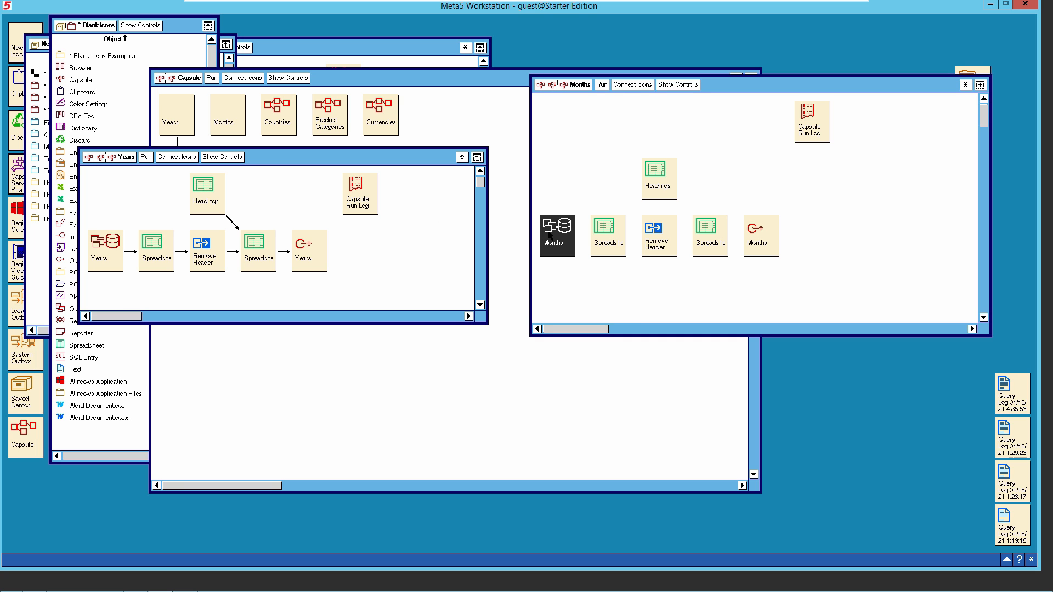
left_click(625, 87)
left_click(609, 237)
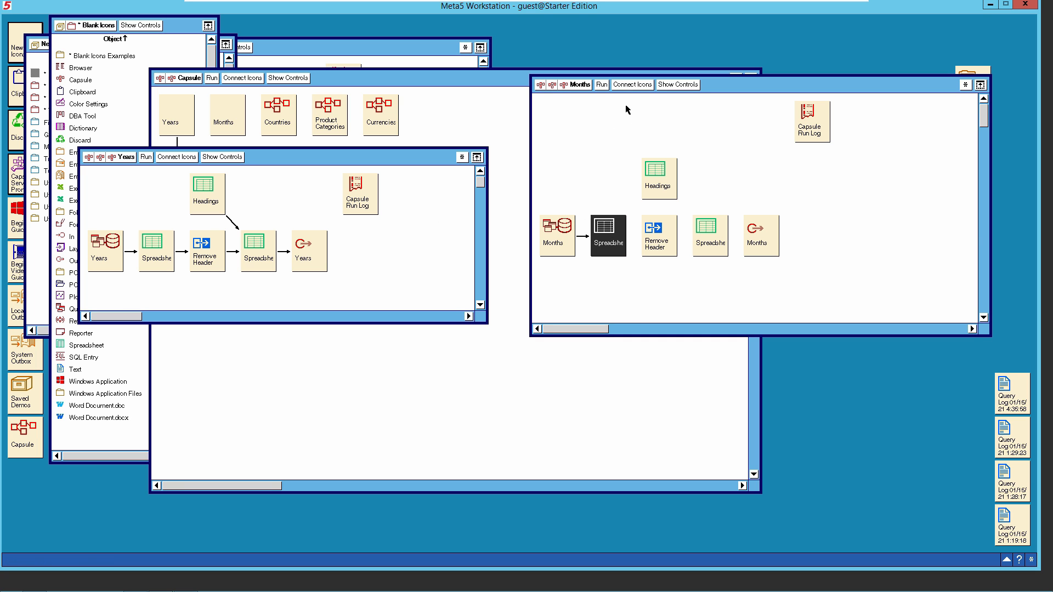
left_click(631, 85)
left_click(658, 235)
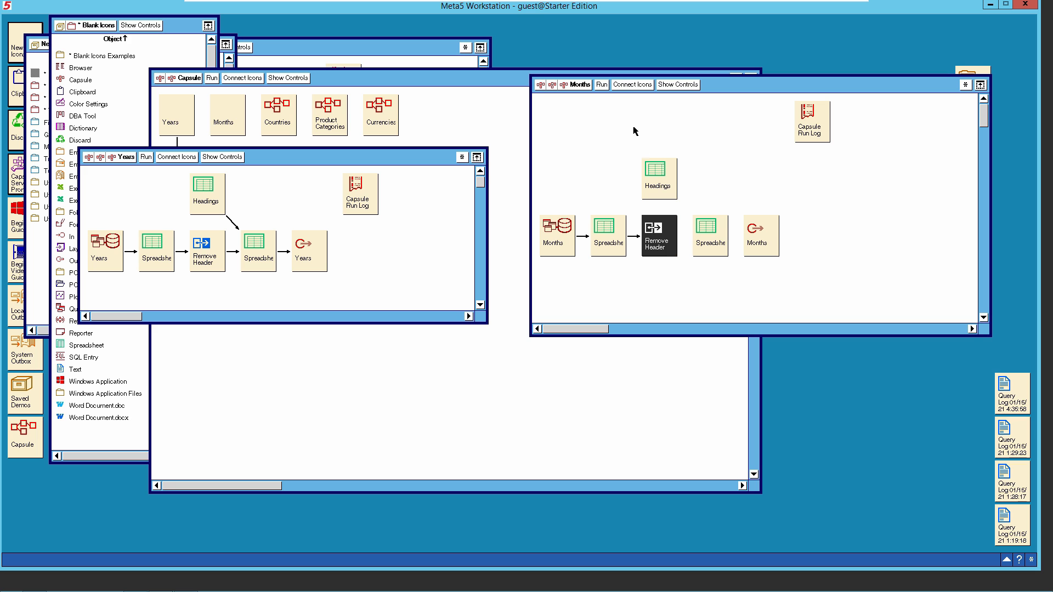
left_click(632, 88)
left_click(712, 237)
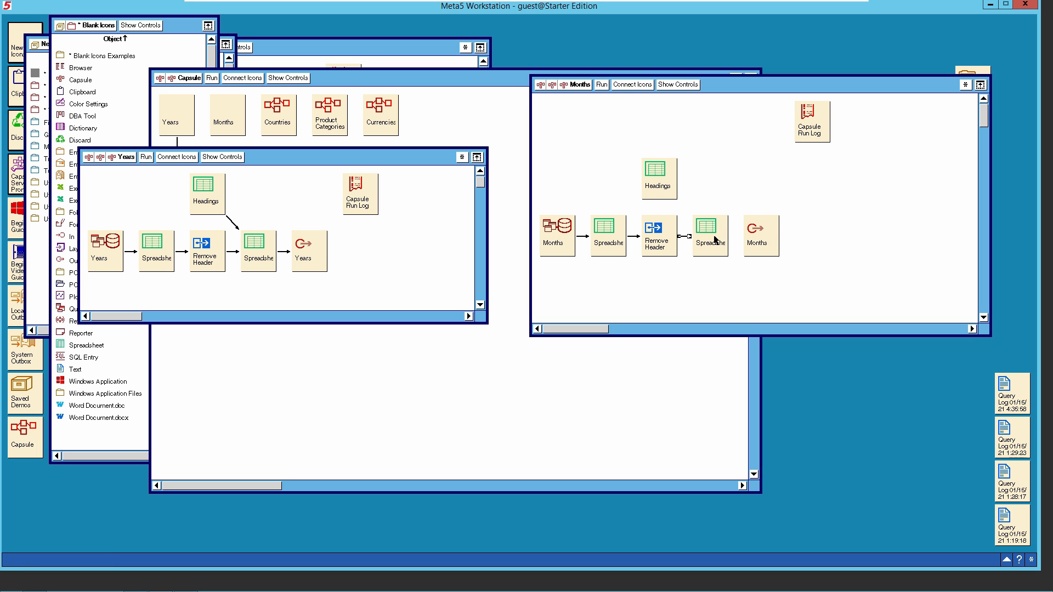
left_click(631, 85)
left_click(756, 237)
Step: Connect Headings to the second Spreadsheet and set that arrow's source and destination areas to the region named Headings
left_click(658, 174)
left_click(630, 86)
left_click(713, 237)
right_click(684, 209)
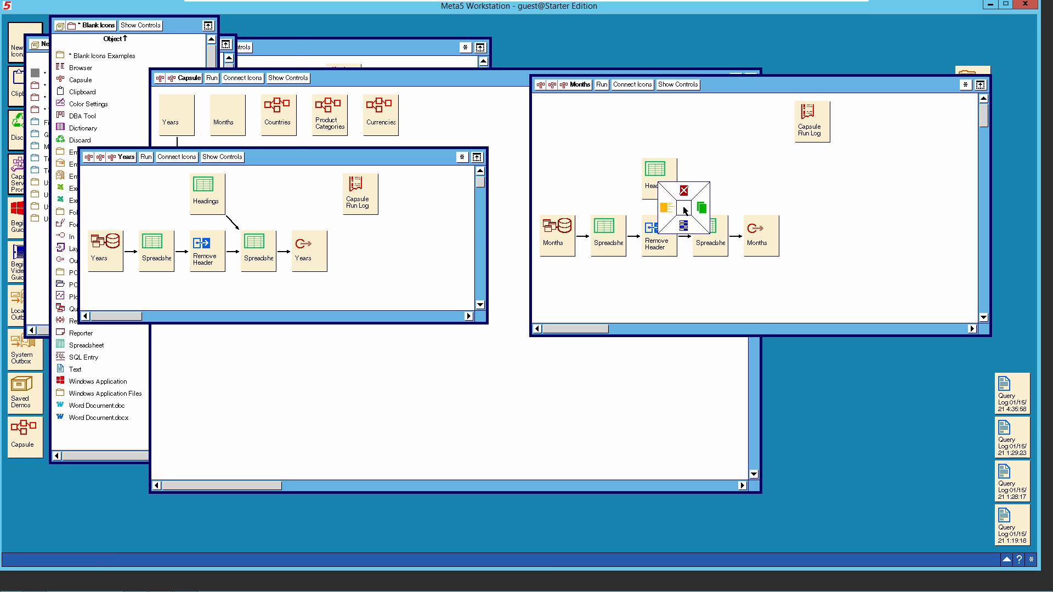
left_click(690, 227)
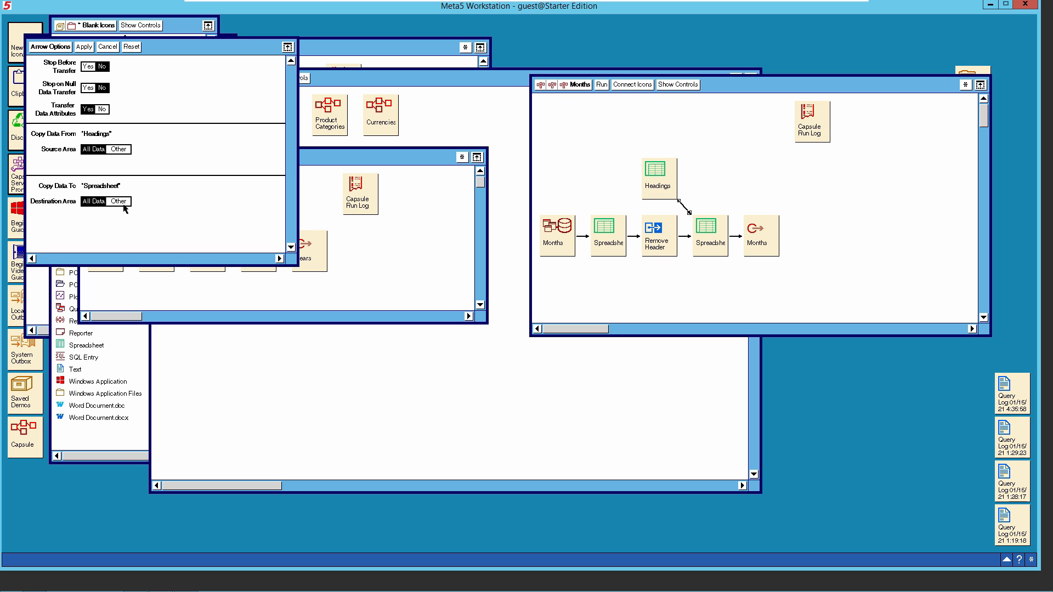
left_click(119, 150)
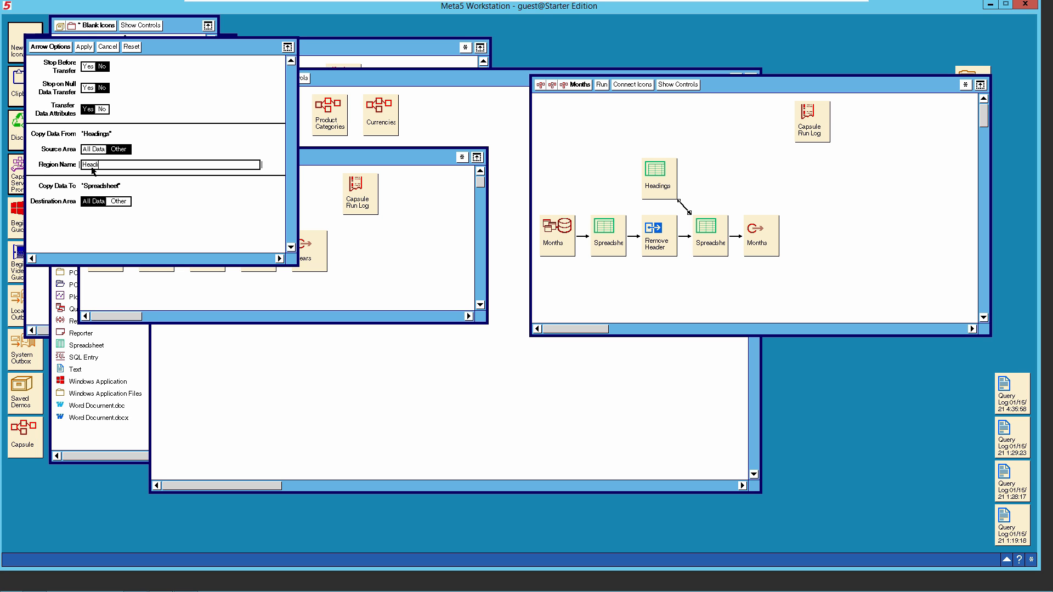
left_click(118, 202)
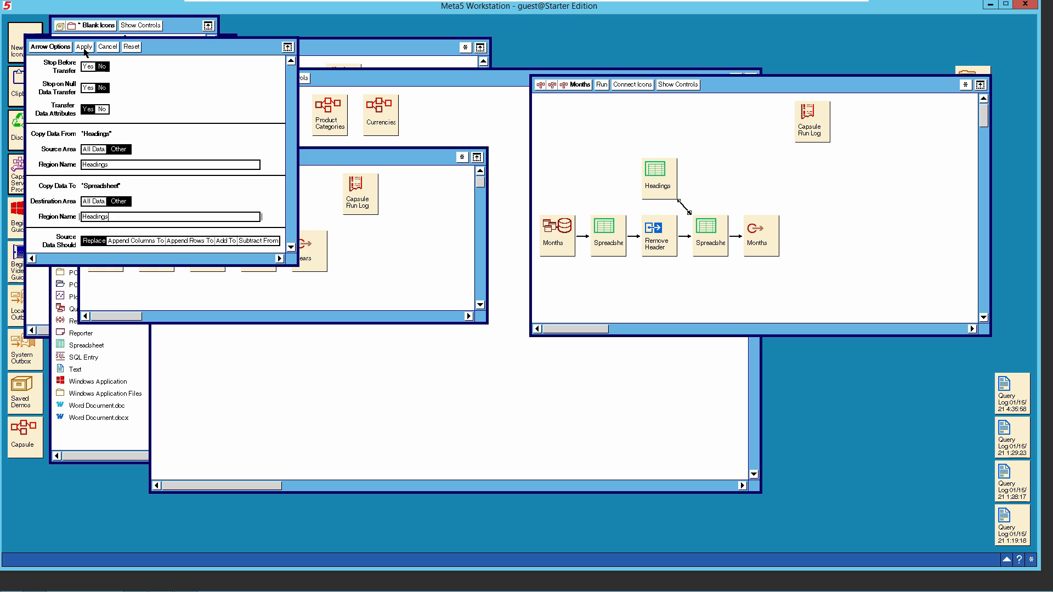
left_click(63, 47)
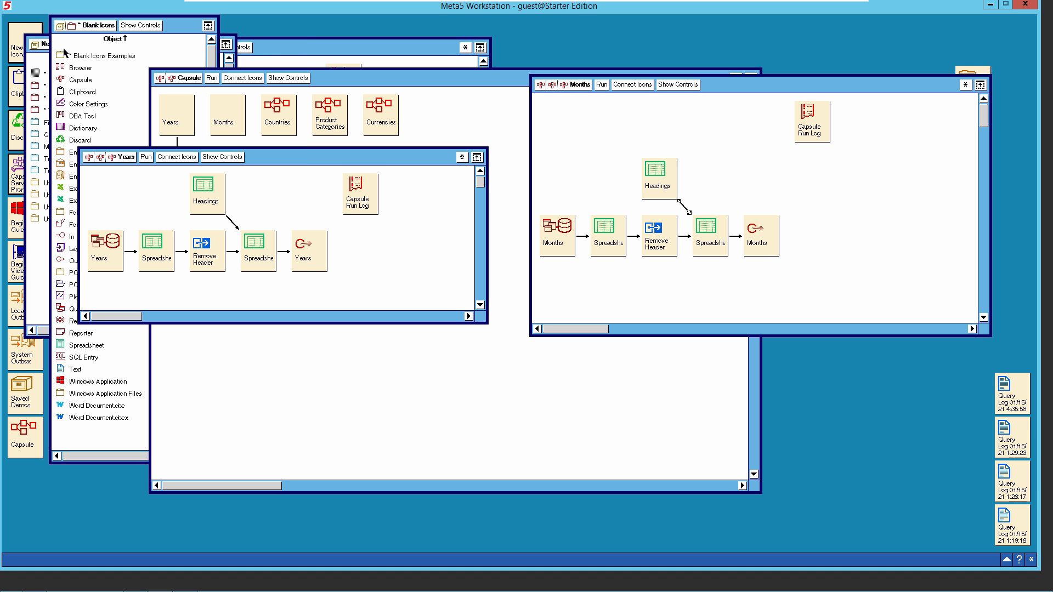
Step: Set the arrow from Remove Header to the second Spreadsheet to copy into the spreadsheet's named data region
right_click(687, 237)
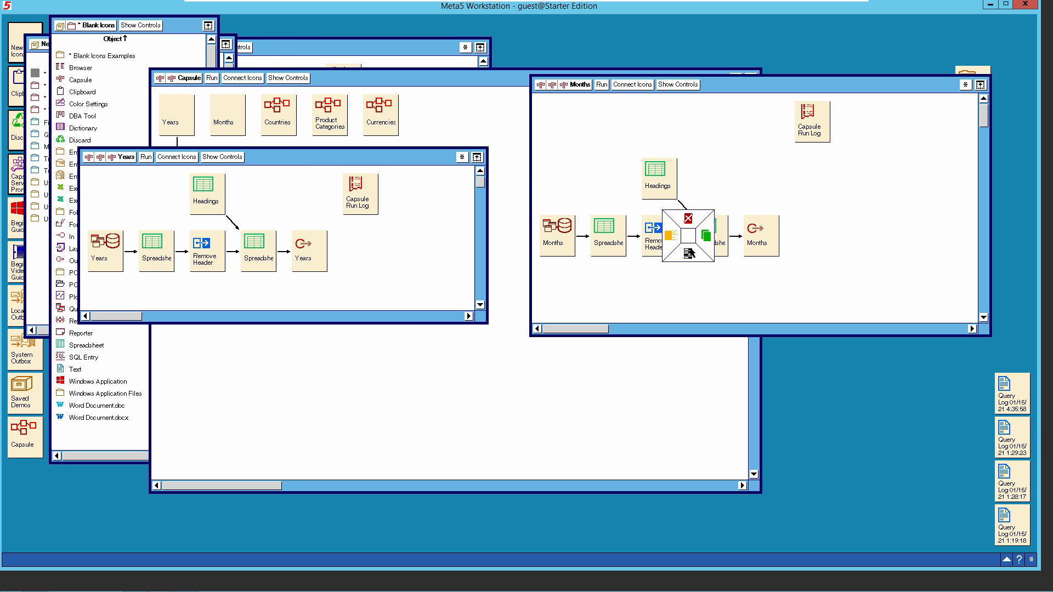
left_click(689, 250)
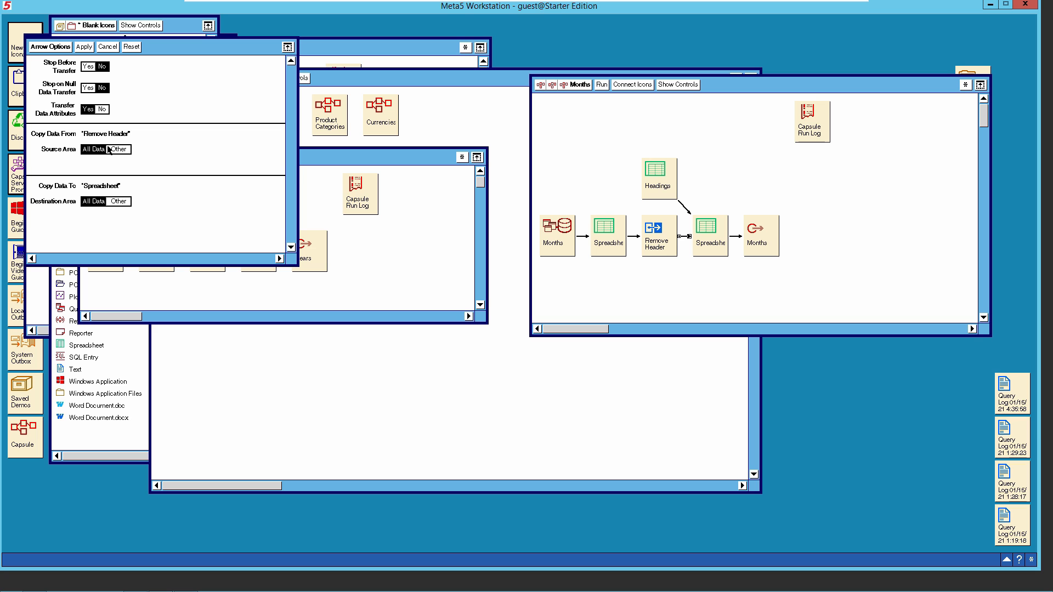
left_click(124, 202)
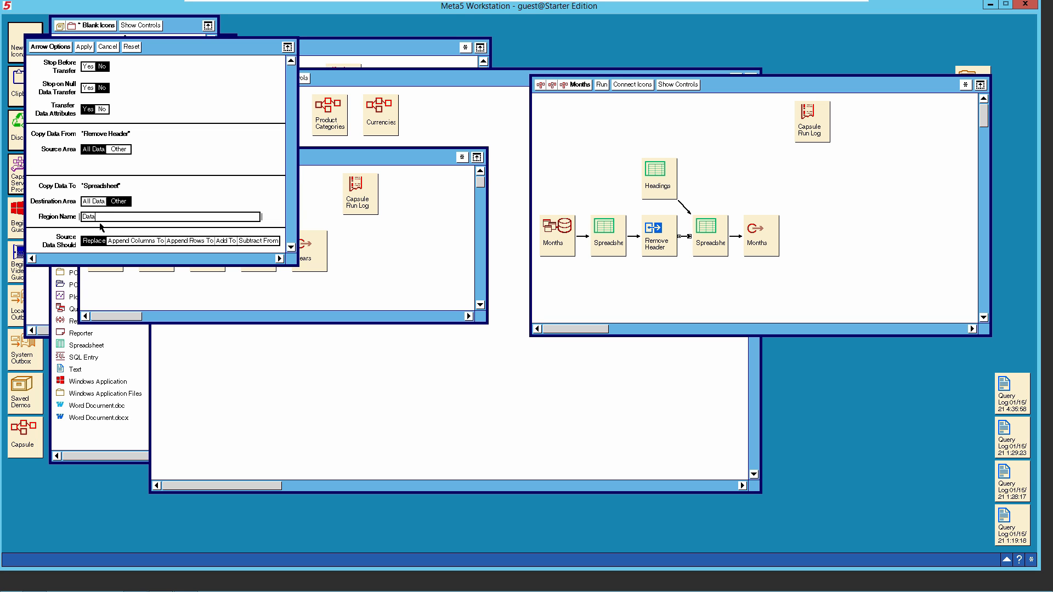
left_click(83, 47)
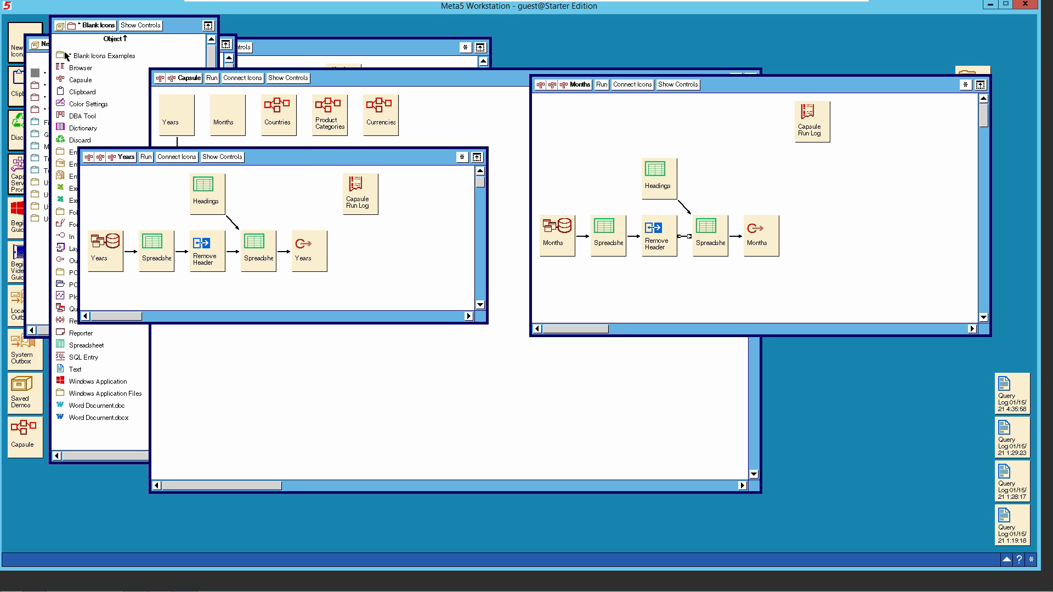
Step: Open the Months capsule's second Spreadsheet and set the coordinates of its Headings region to A1:B1
left_click(718, 242)
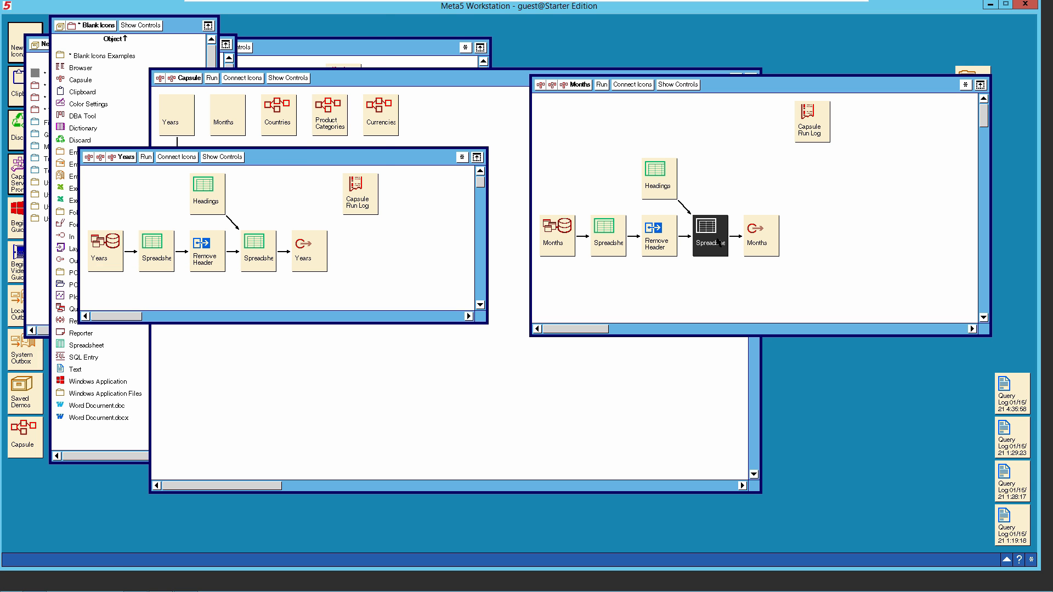
double_click(719, 242)
left_click(55, 53)
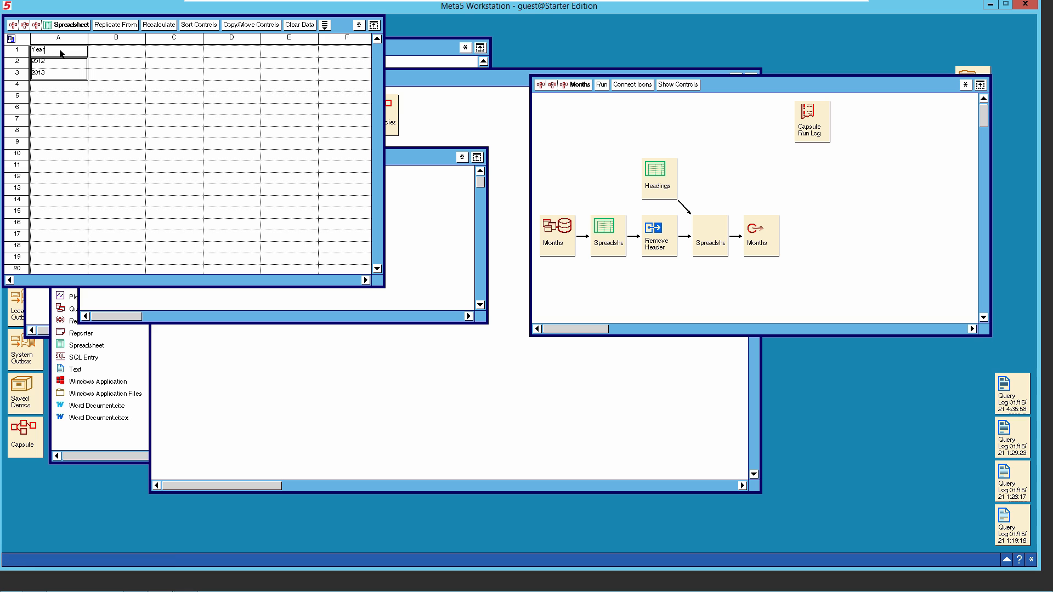
left_click(359, 26)
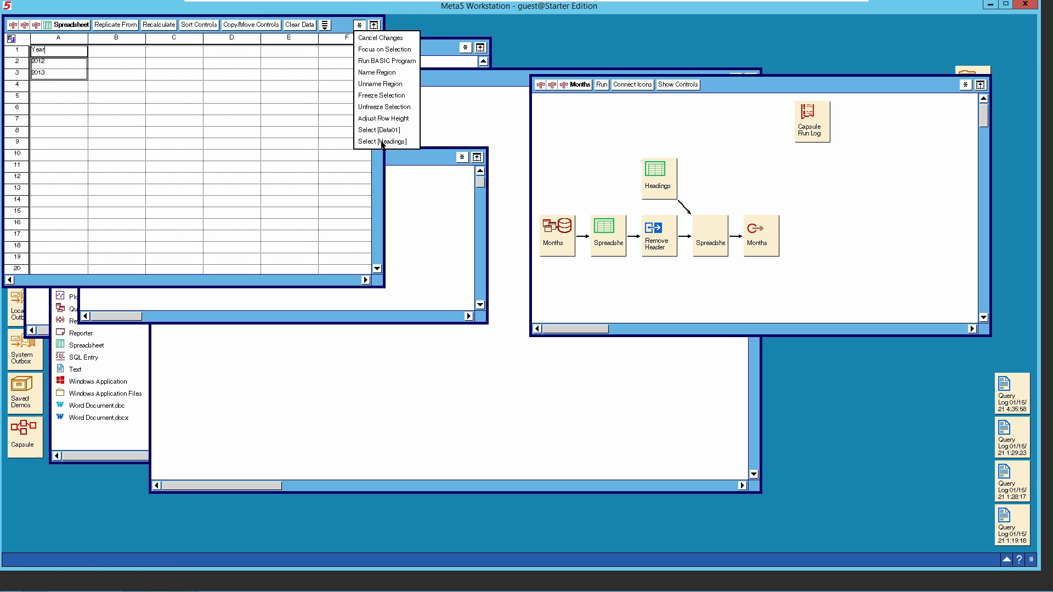
left_click(383, 142)
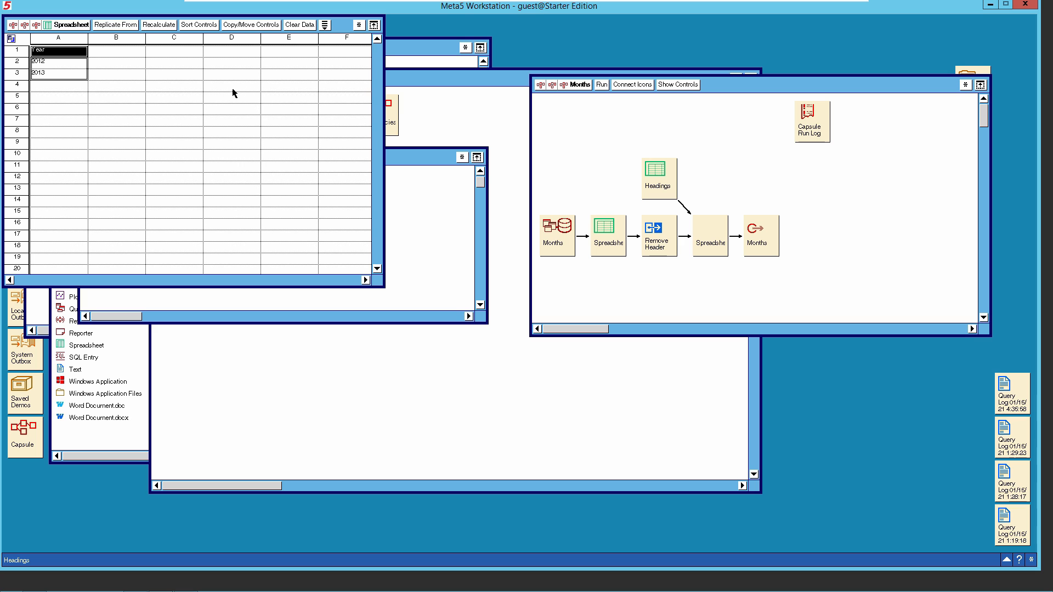
right_click(74, 52)
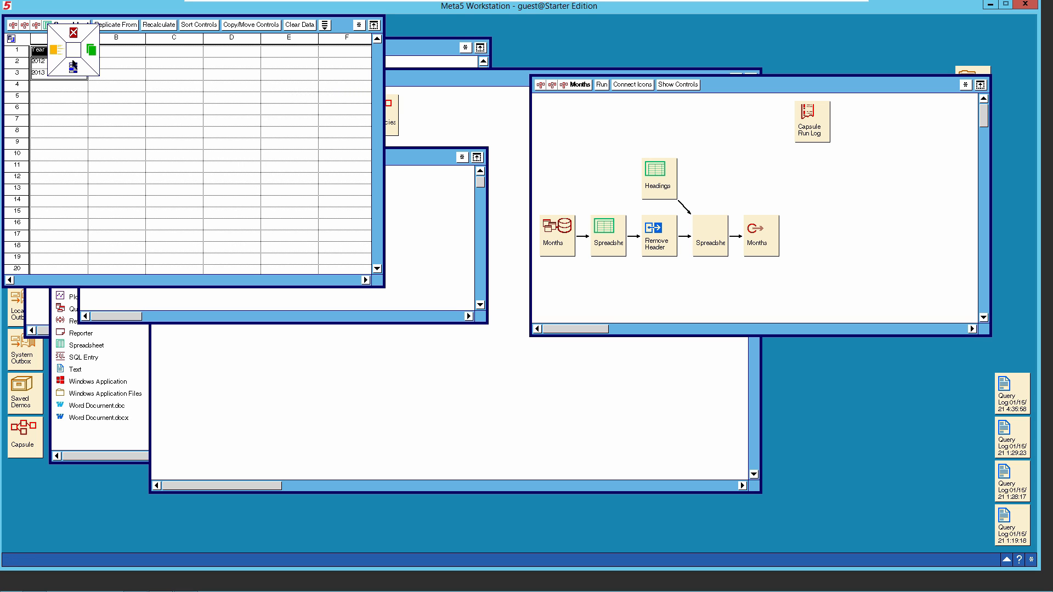
left_click(71, 67)
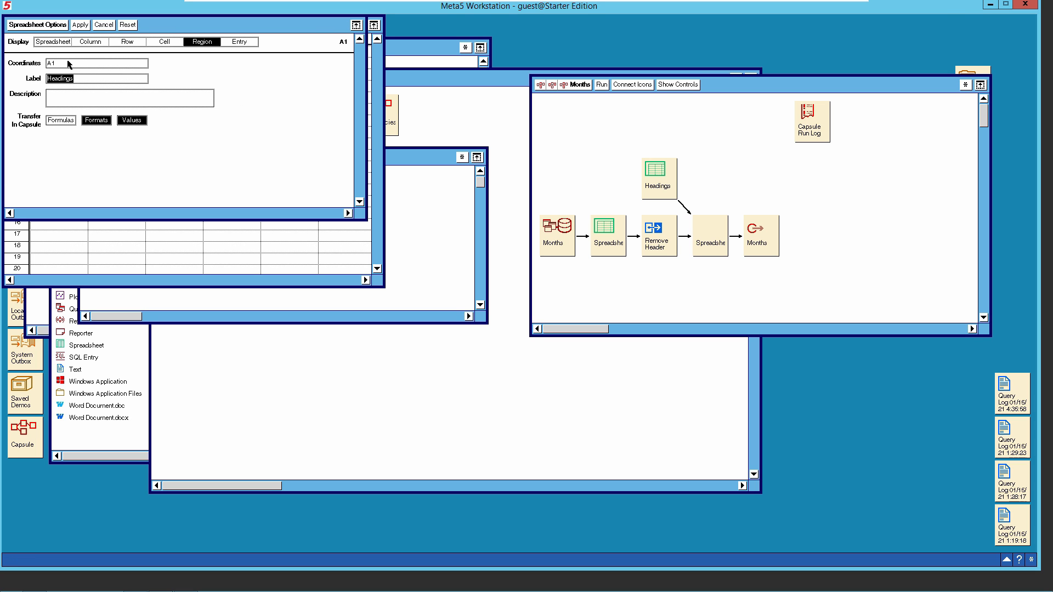
left_click(70, 64)
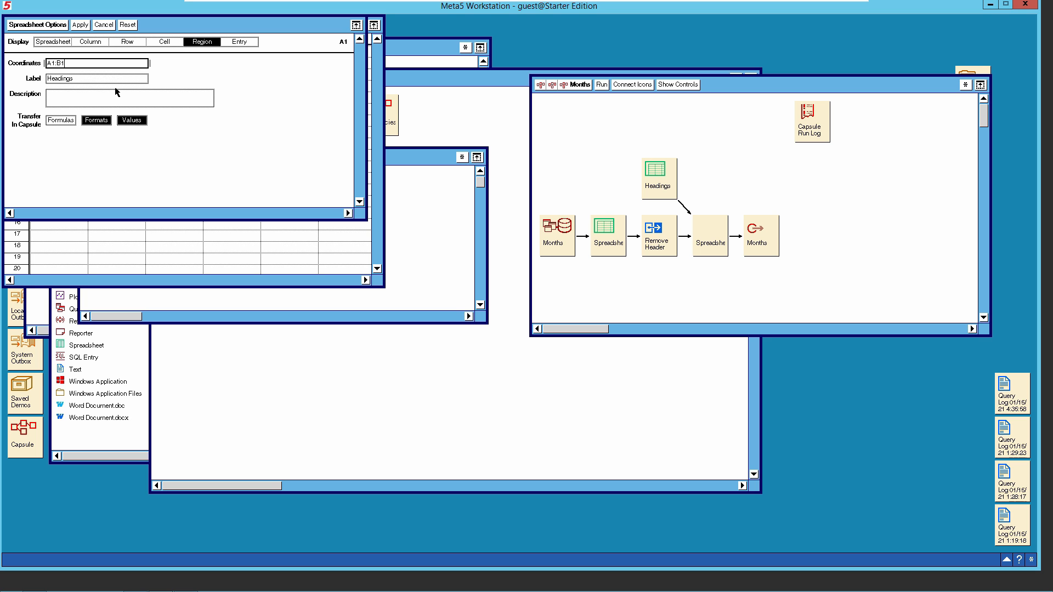
left_click(82, 26)
left_click(51, 26)
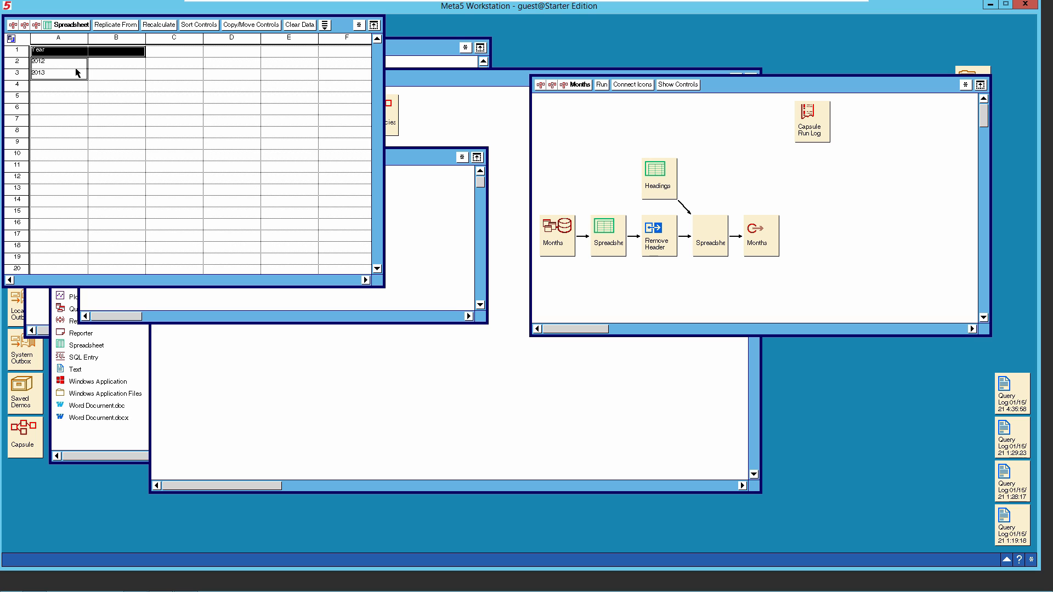
Step: Set the coordinates of the spreadsheet's Data01 region to A2:B2
left_click(359, 25)
left_click(390, 133)
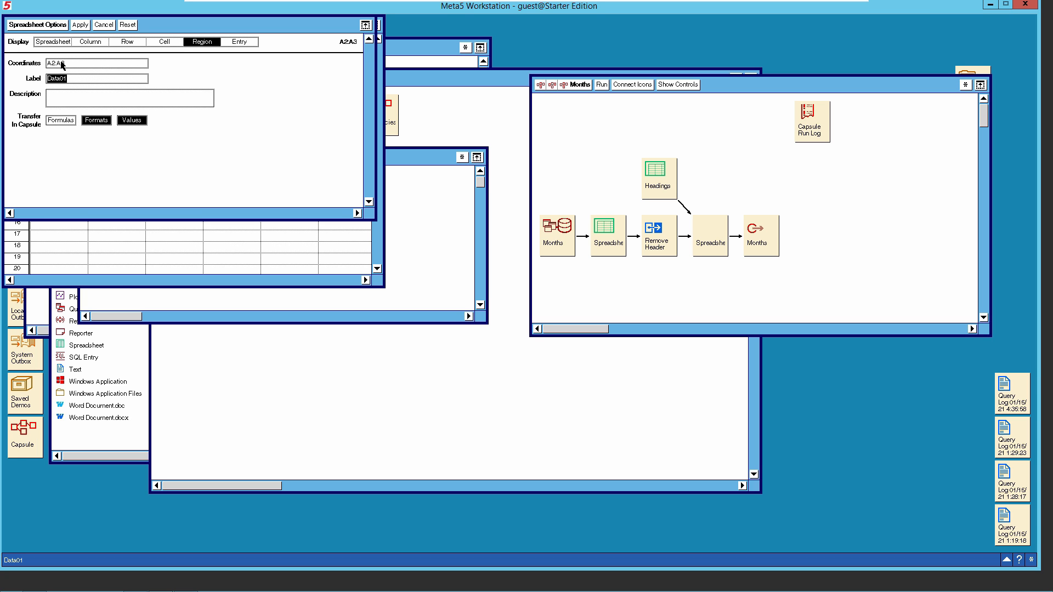
left_click(66, 64)
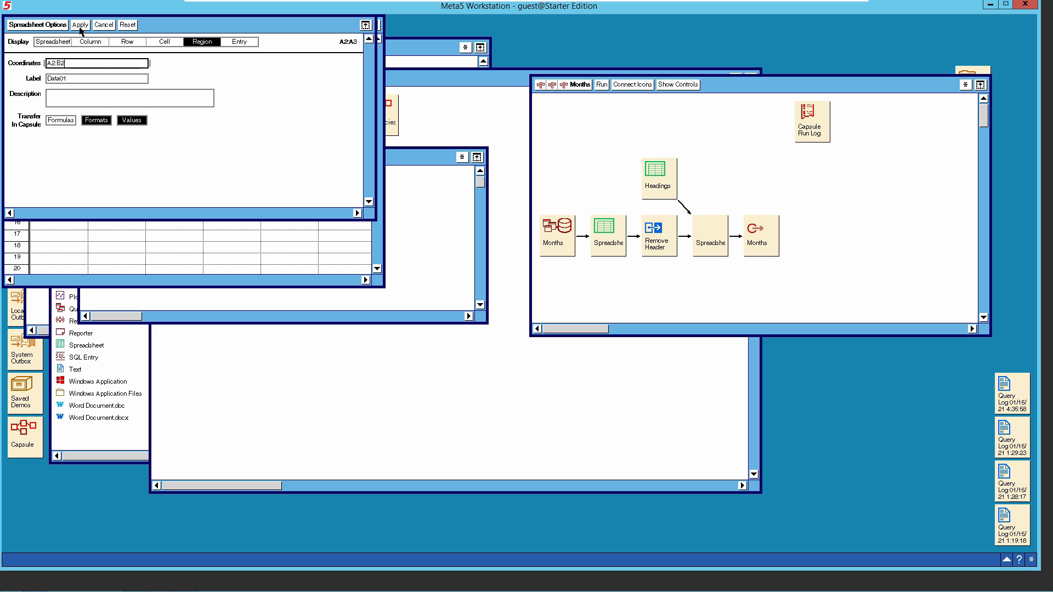
left_click(62, 26)
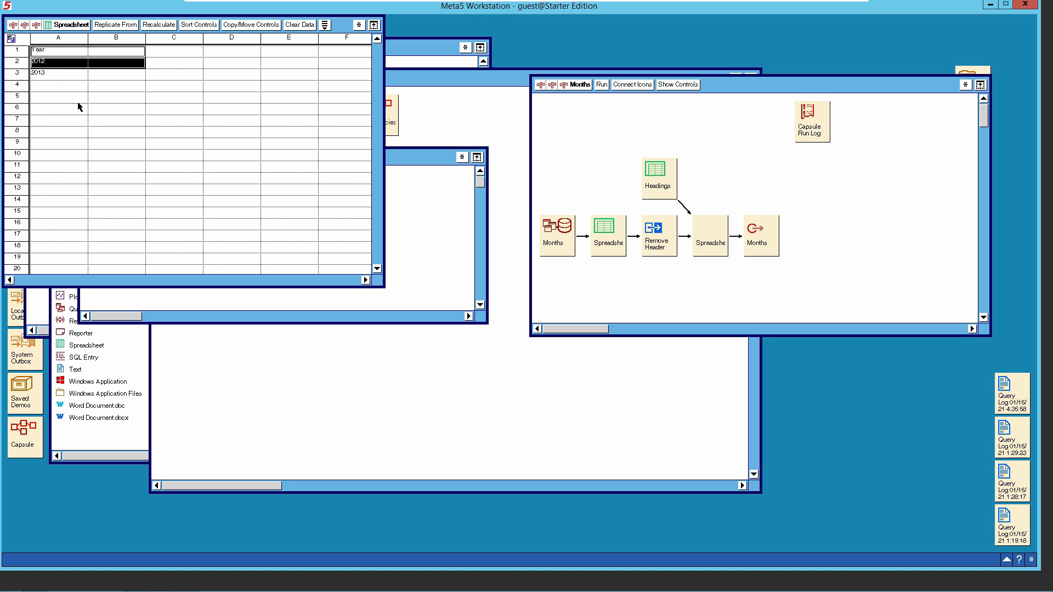
Step: Clear the leftover year in cell A3 and close the spreadsheet
left_click(47, 77)
key("Delete")
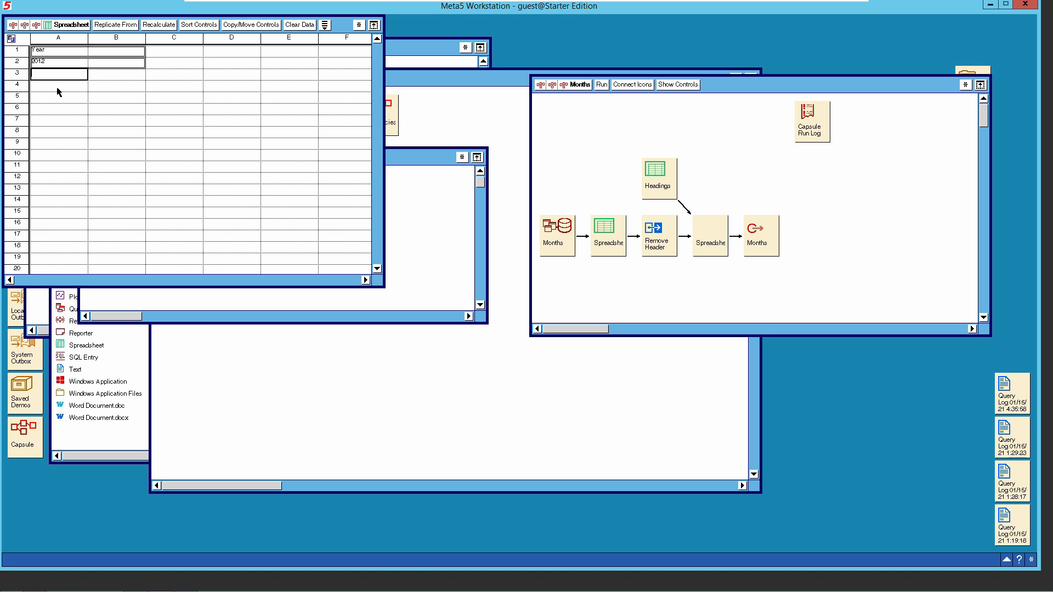
left_click(57, 87)
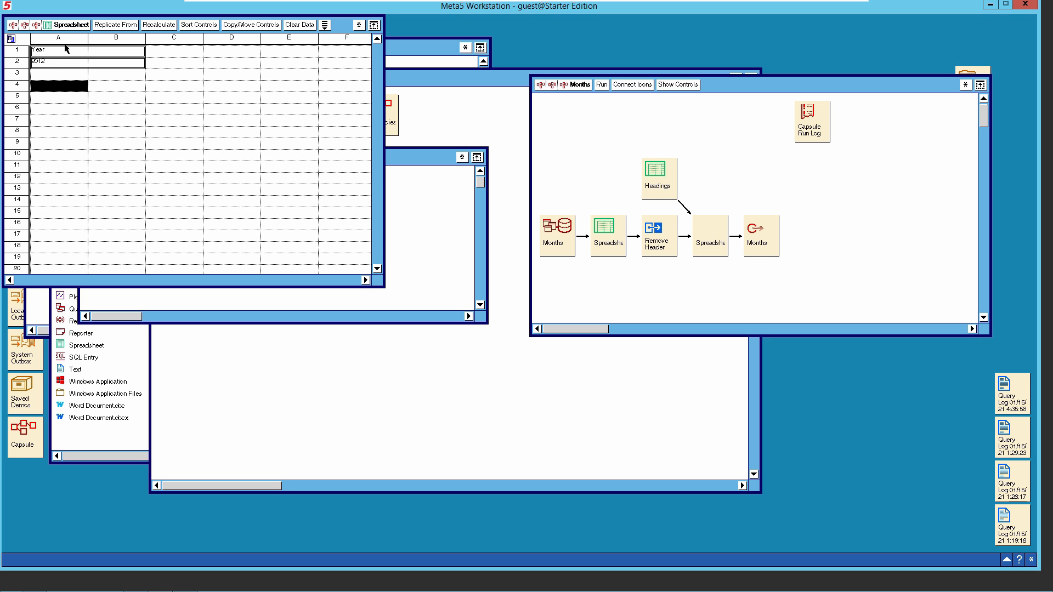
left_click(67, 26)
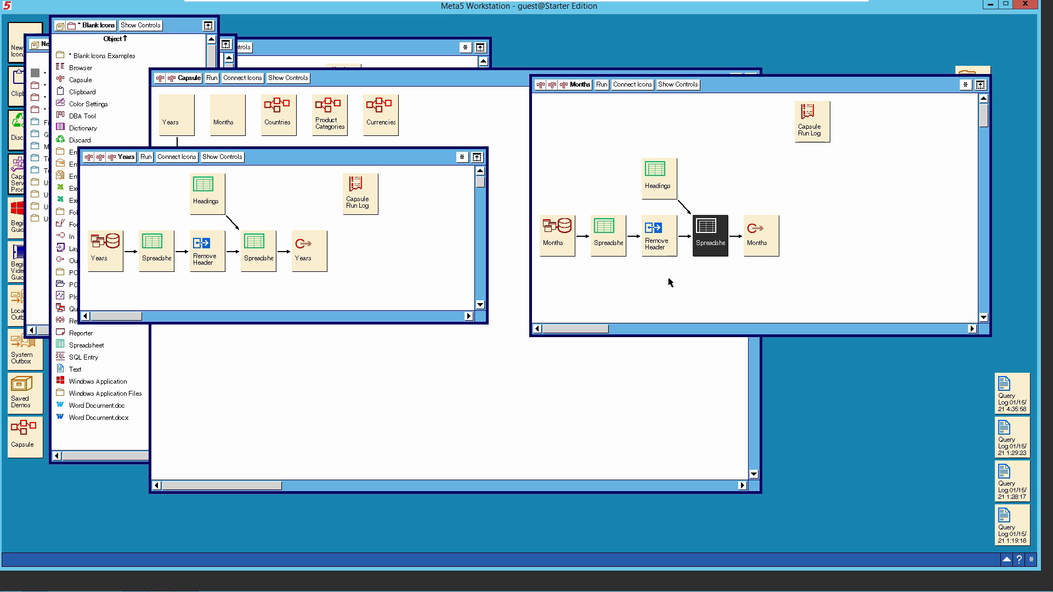
Step: Open the Months query with its controls and replace the OrderCalendarYear column with OrderMonthNumberOfYear from dbo.DimOrderDate
double_click(558, 241)
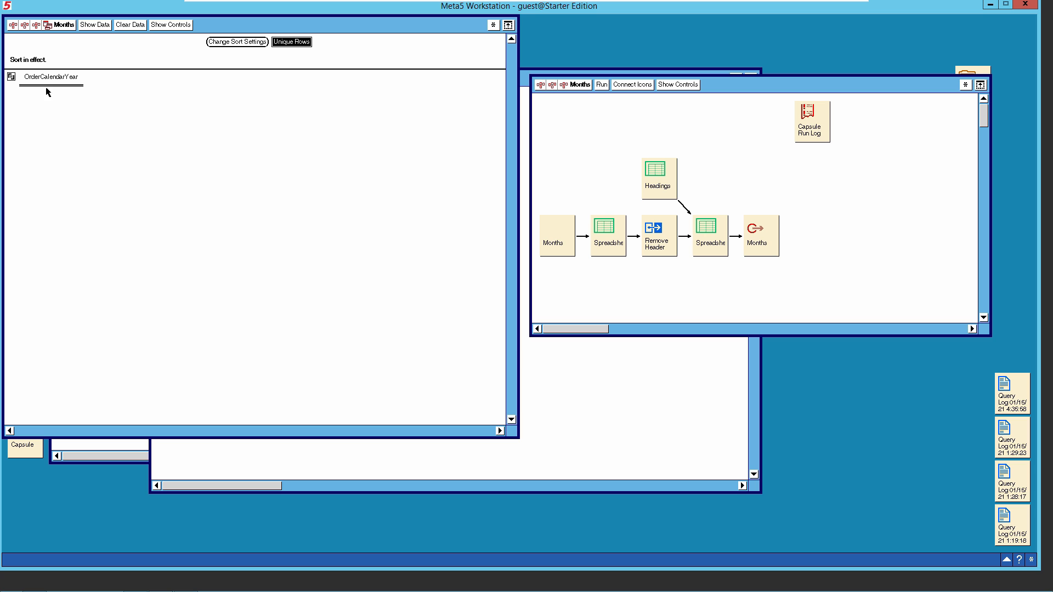
left_click(157, 25)
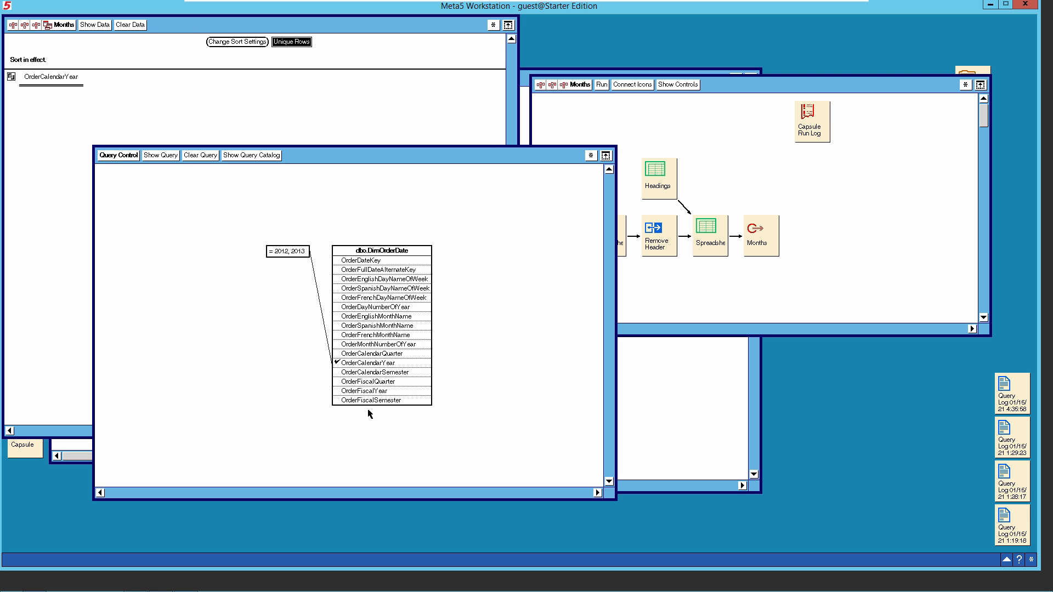
left_click(49, 82)
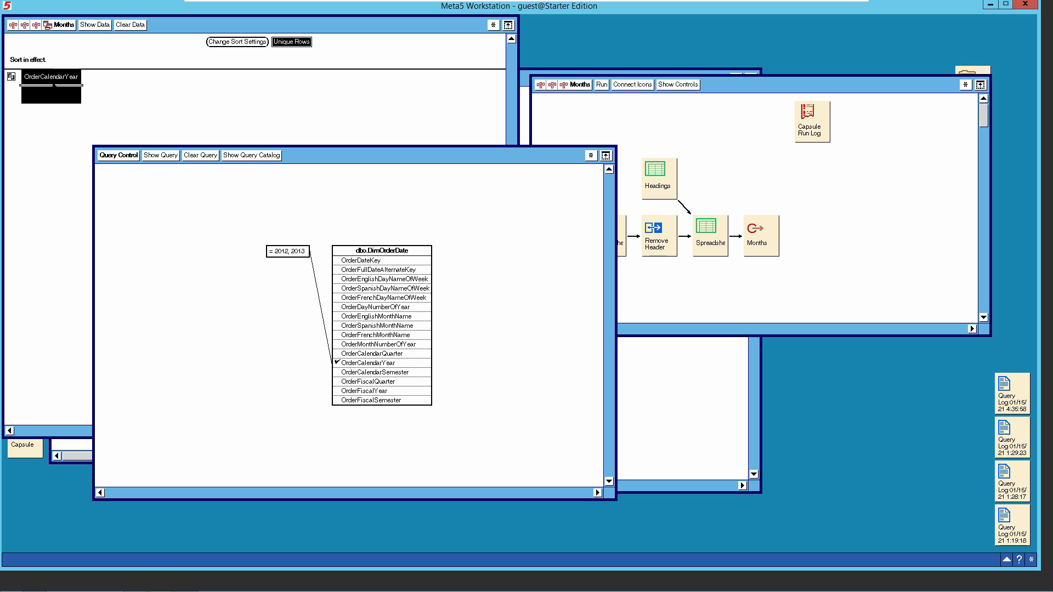
key("Delete")
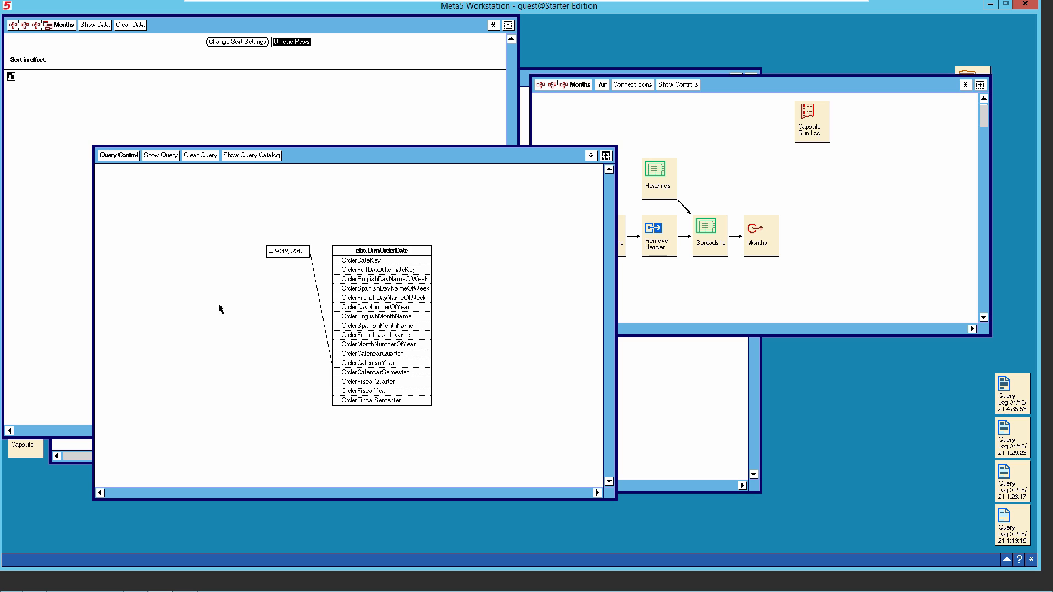
left_click(395, 345)
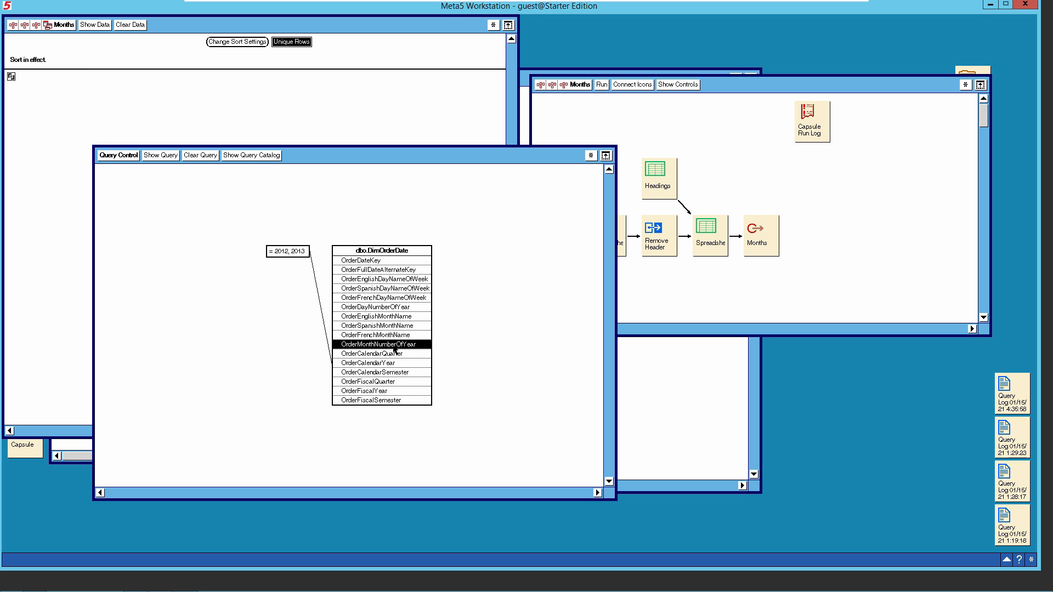
left_click_drag(395, 349, 55, 104)
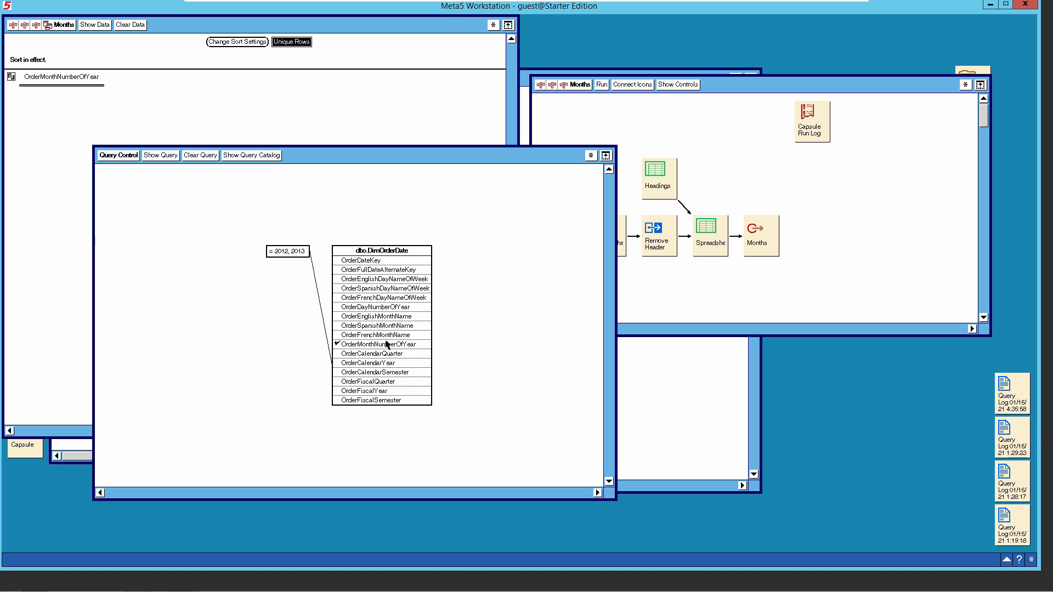
Step: Add the OrderEnglishMonthName column from dbo.DimOrderDate to the Months query, after OrderMonthNumberOfYear
left_click(382, 316)
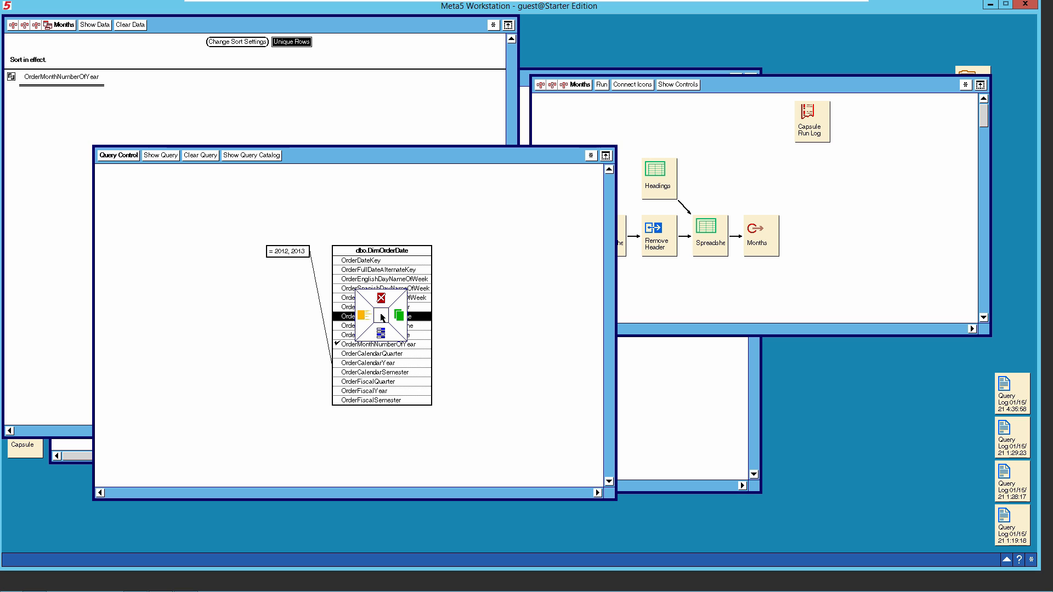
left_click(399, 316)
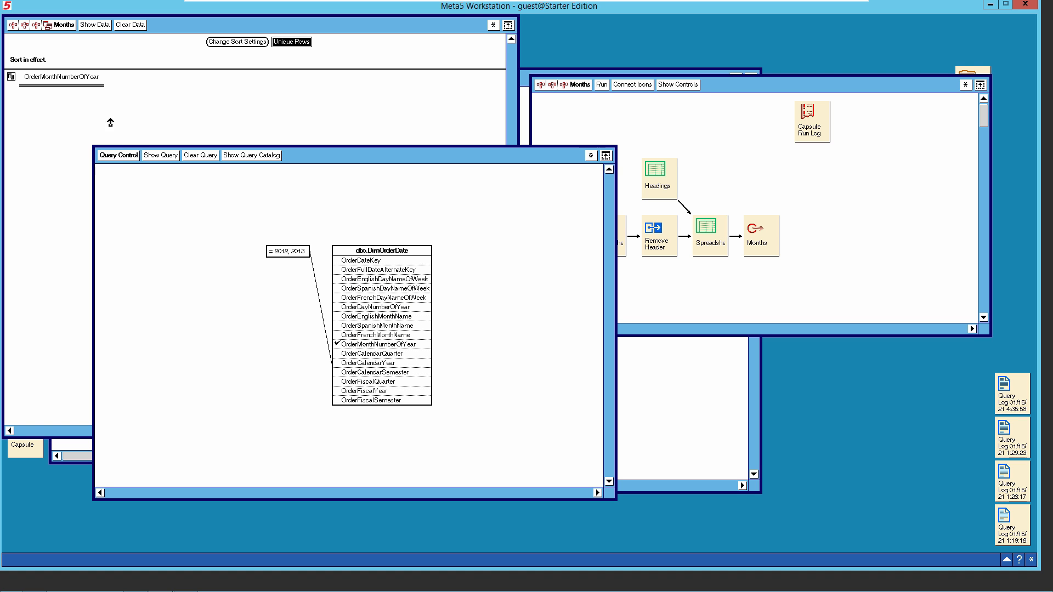
left_click(111, 86)
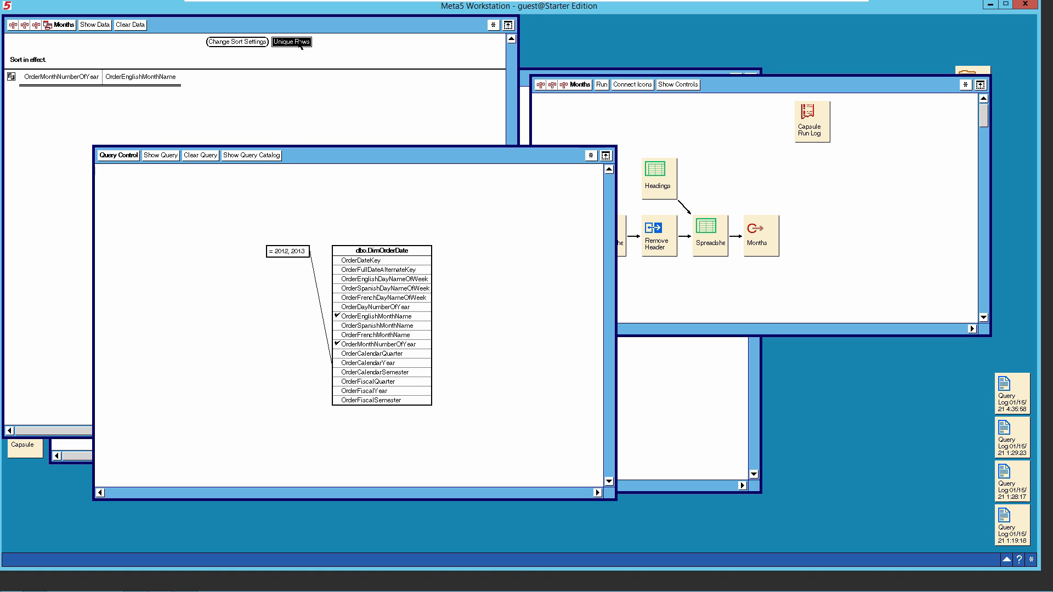
Step: Replace the query's first sorting level column with dbo.DimOrderDate.MonthNumberOfYear and apply the sort settings
left_click(248, 43)
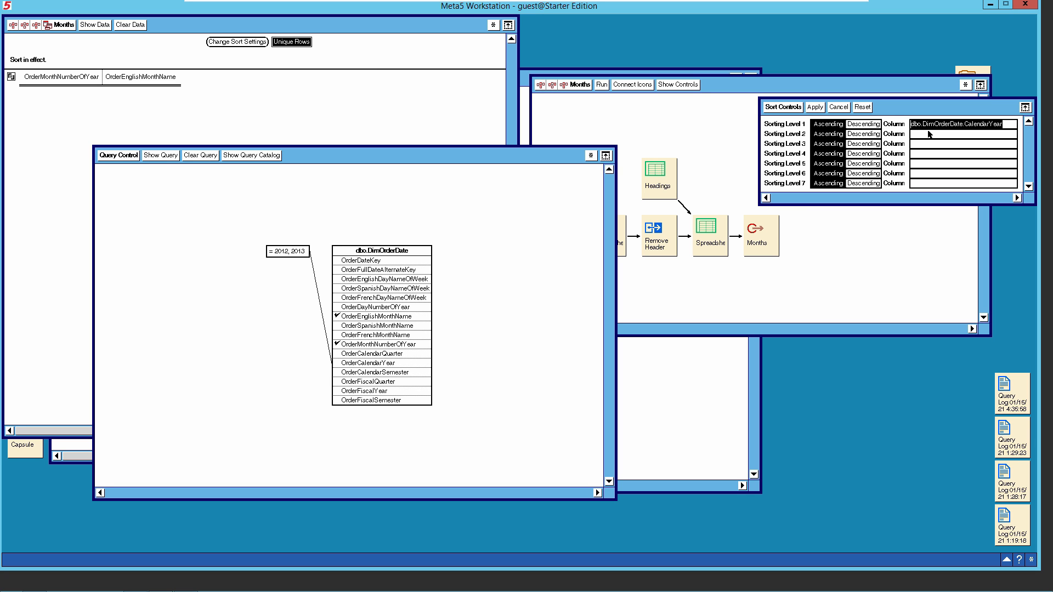
key("BackSpace")
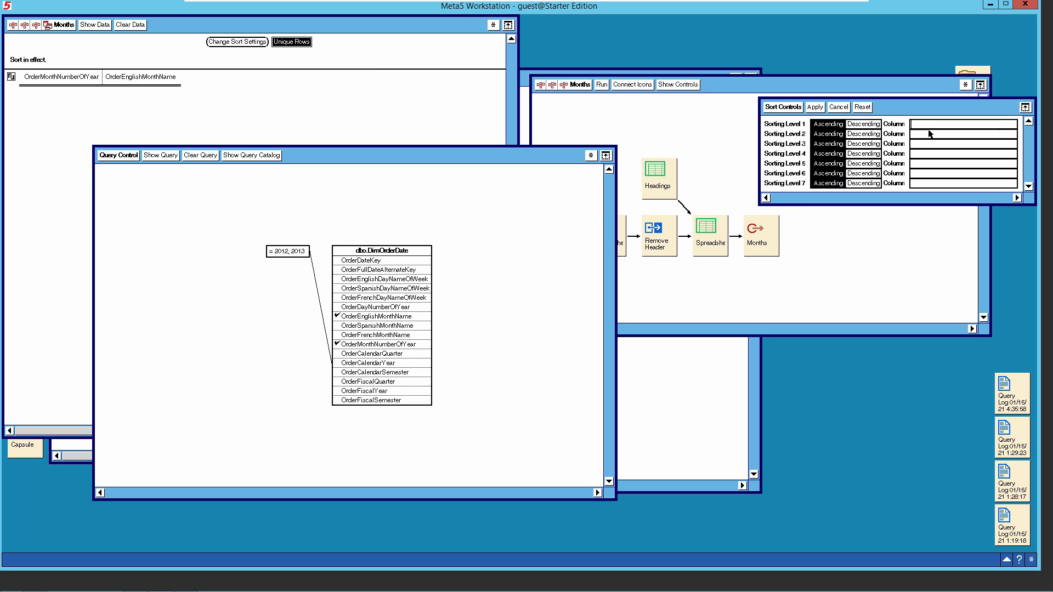
left_click(70, 78)
right_click(69, 78)
left_click(86, 77)
left_click(925, 127)
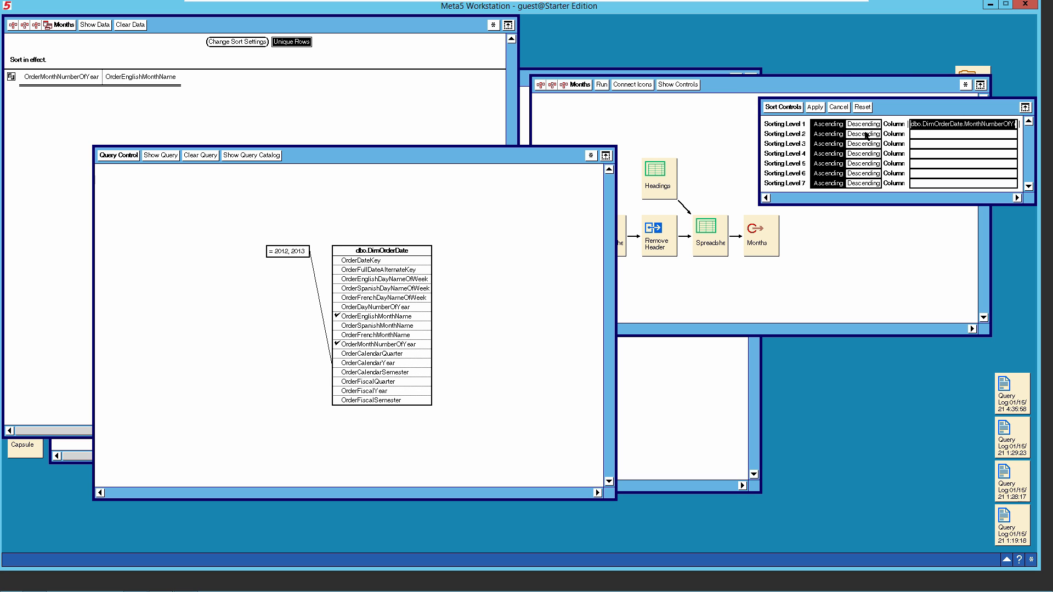
left_click(816, 108)
left_click(792, 109)
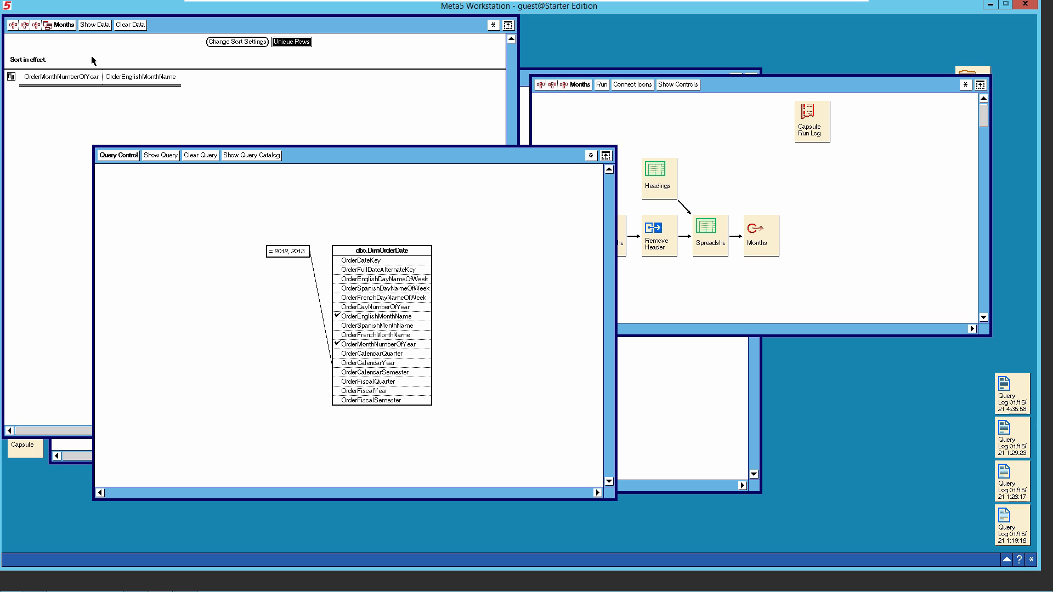
Step: Show the Months query's data, then close its query controls and the query
left_click(95, 25)
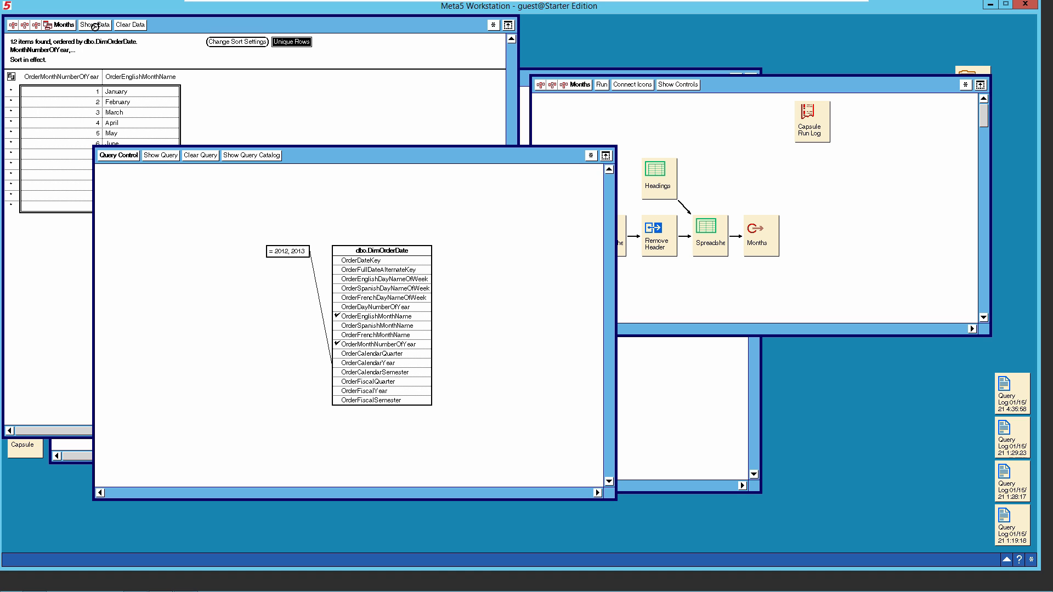
left_click(126, 157)
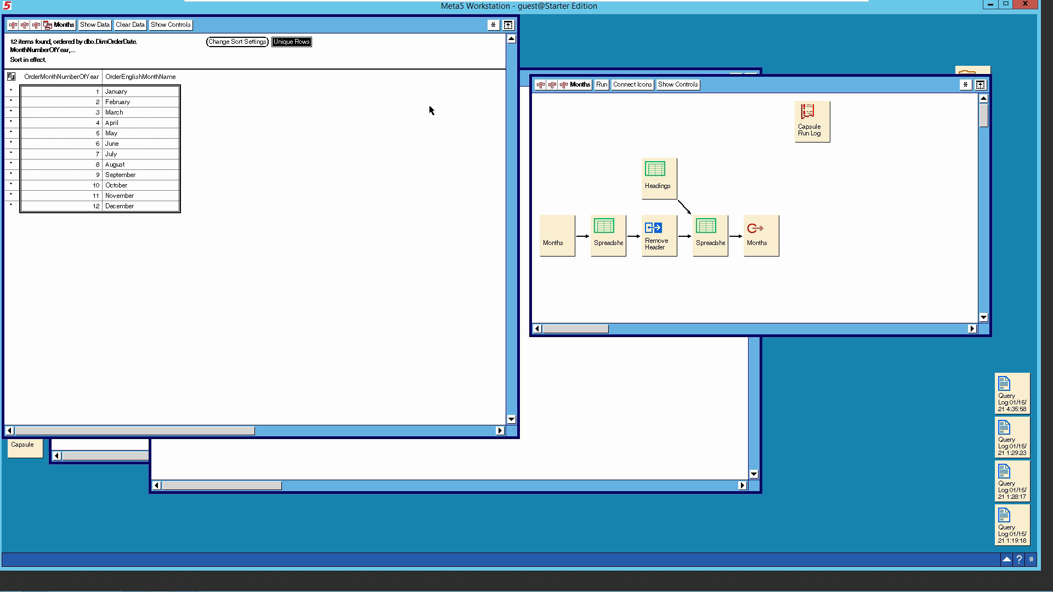
left_click(64, 25)
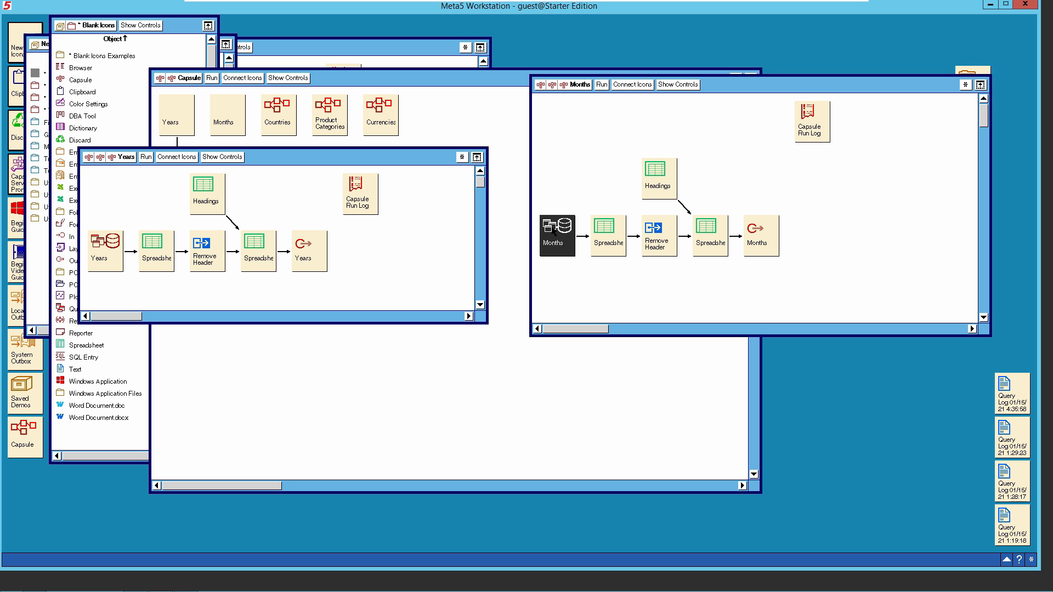
Step: Run the Months capsule and select its Headings spreadsheet
left_click(601, 84)
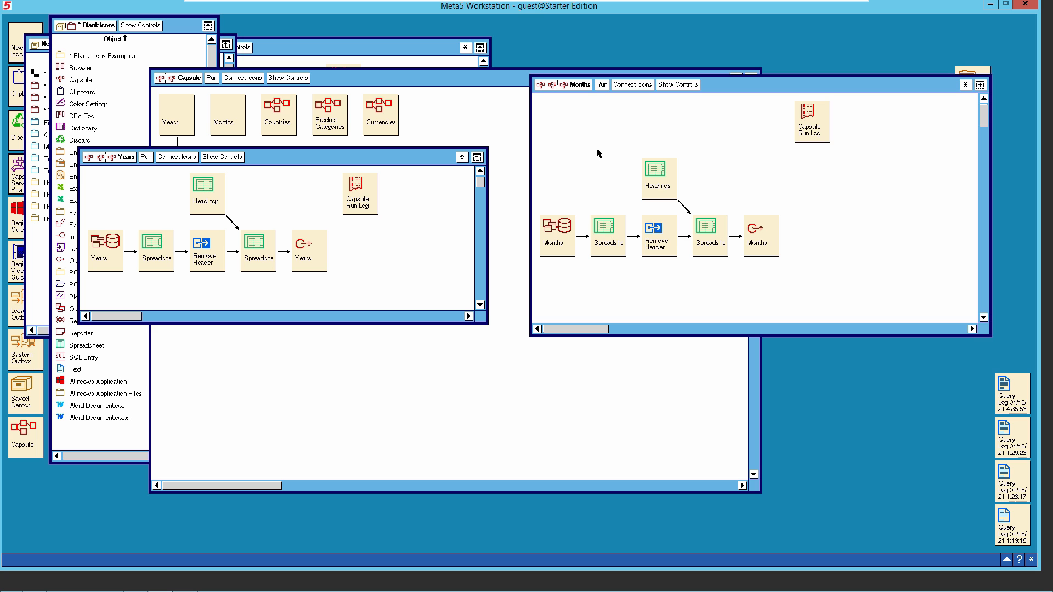
left_click(654, 179)
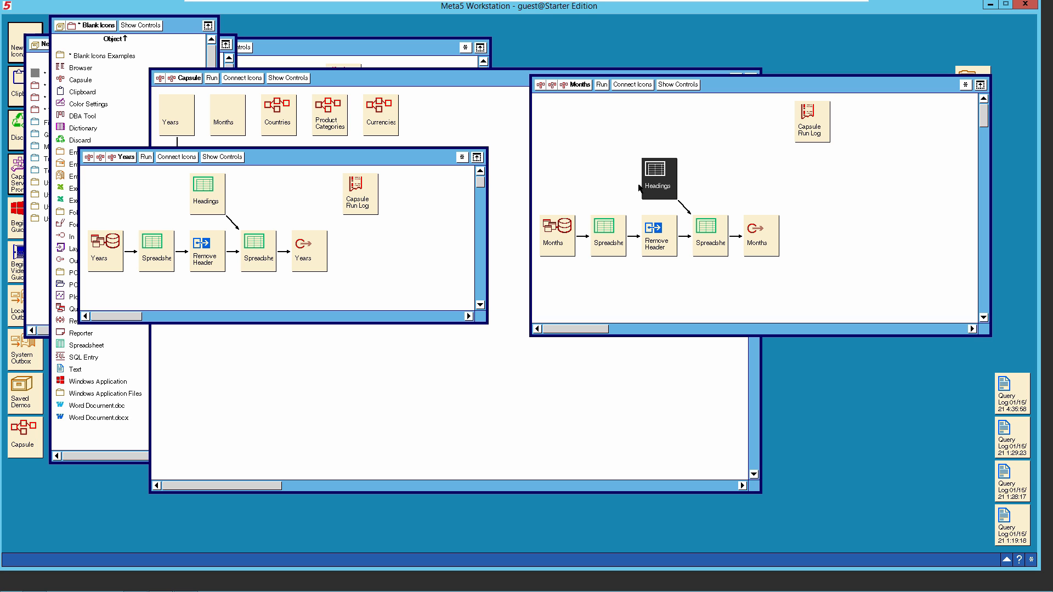
Step: Run the icon flow in the Months capsule and check its final spreadsheet, closing the Months and Years capsules
left_click(560, 237, "shift")
left_click(601, 85)
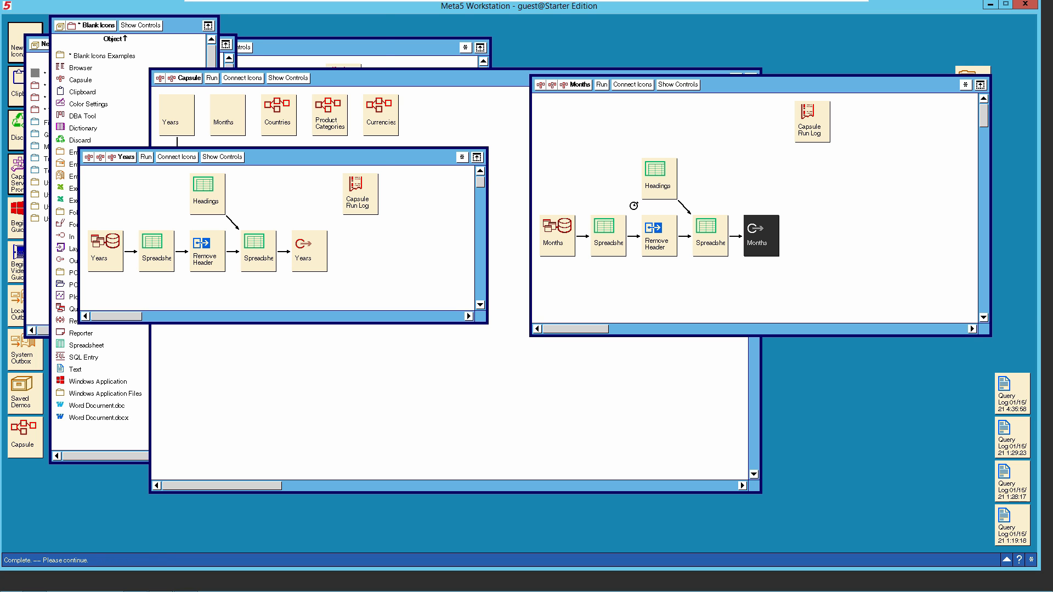
double_click(700, 235)
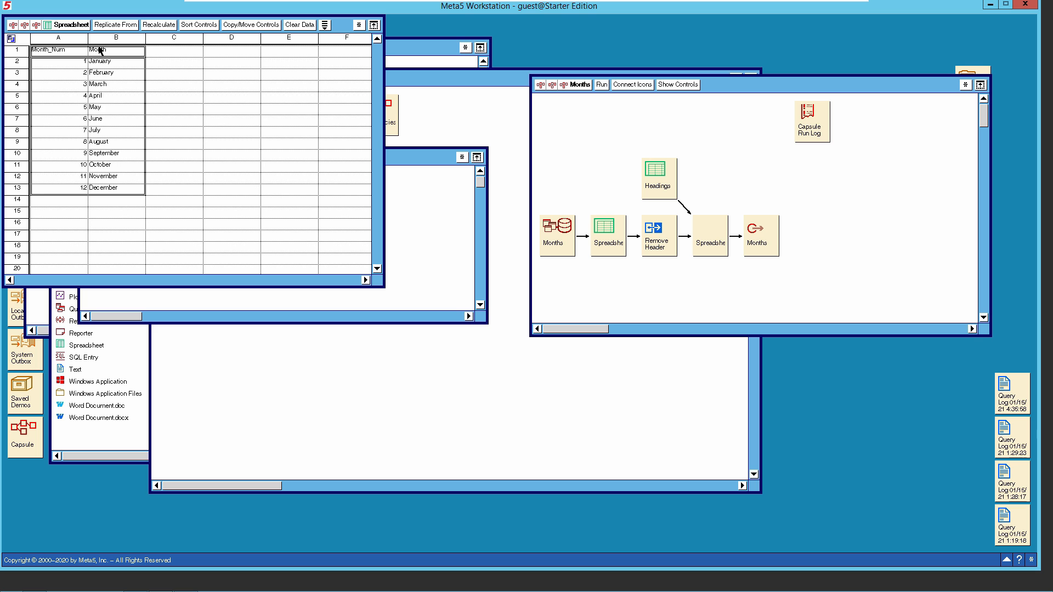
left_click(70, 26)
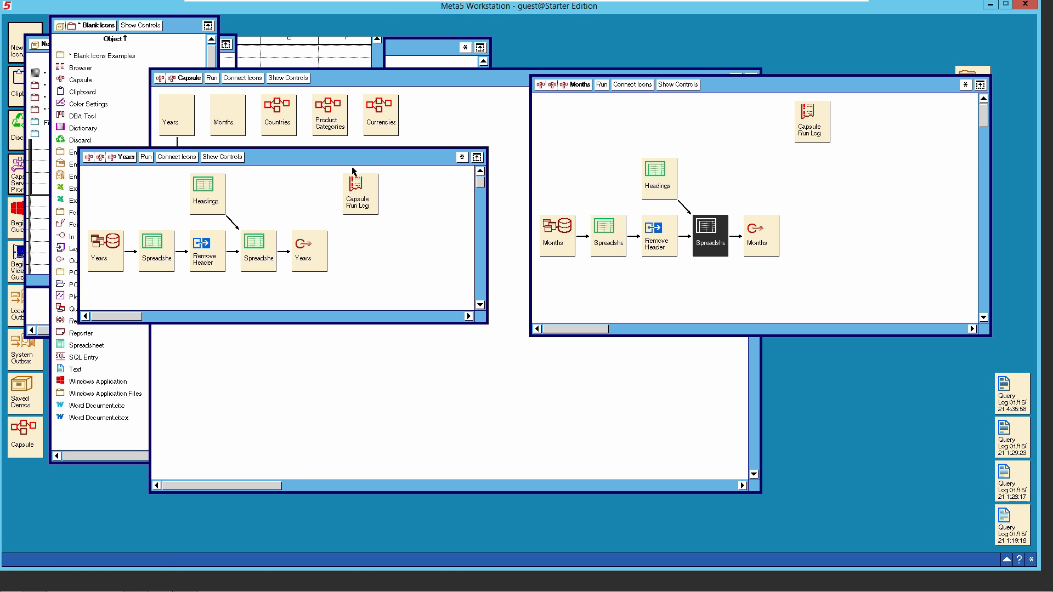
left_click(580, 85)
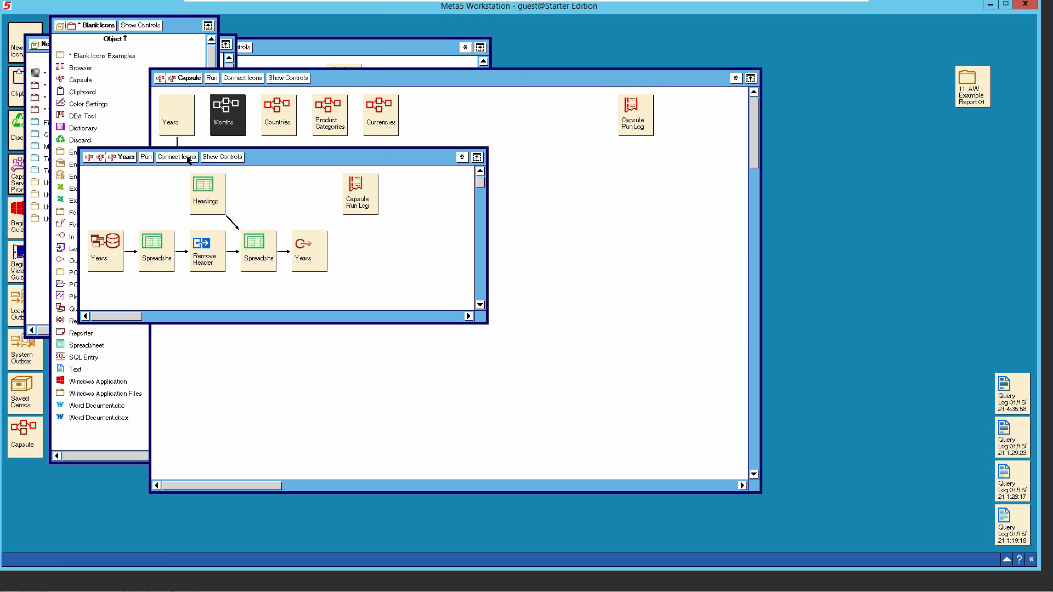
left_click(125, 160)
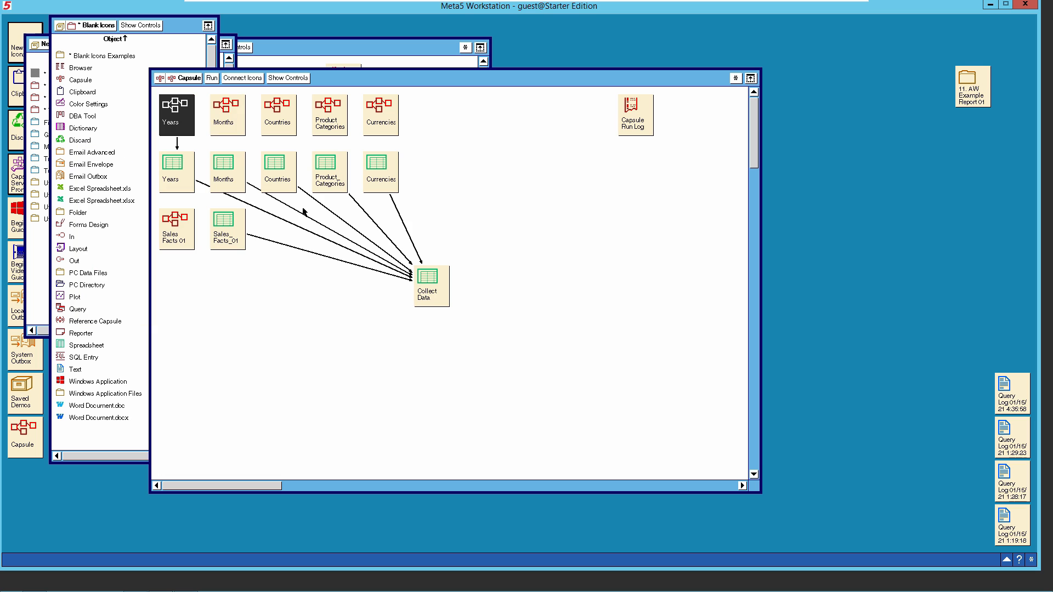
Step: Connect the Months capsule to the Months spreadsheet below it, with the capsule's Months output as the source region
left_click(232, 124)
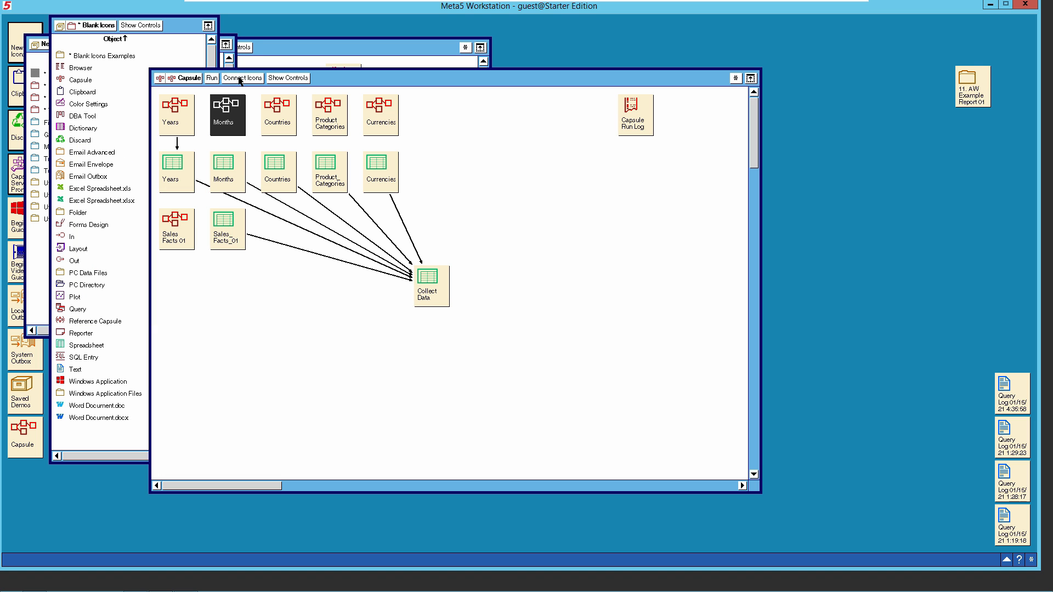
left_click(239, 81)
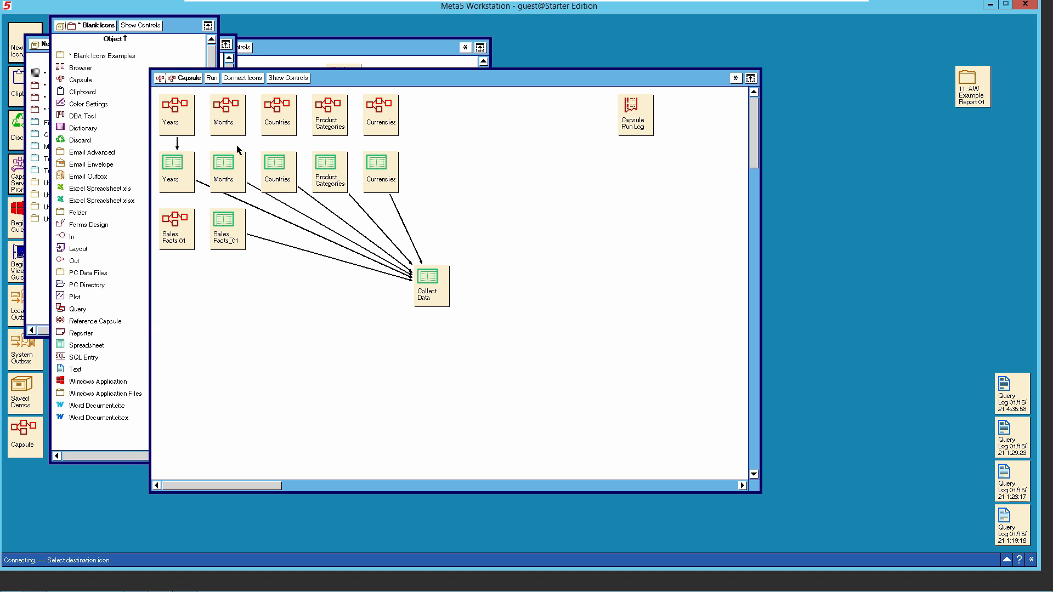
left_click(224, 175)
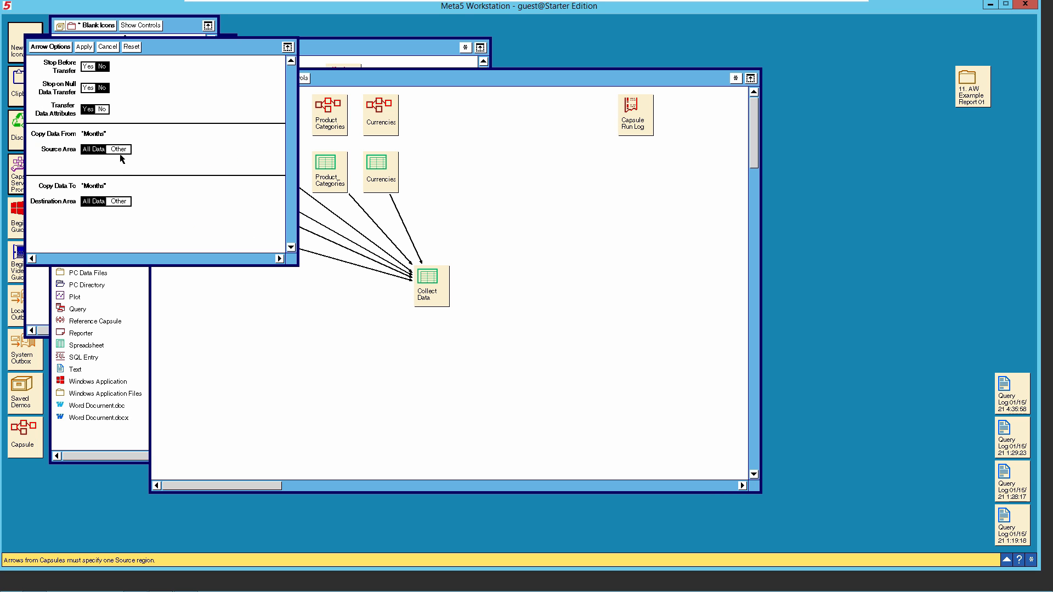
left_click(120, 150)
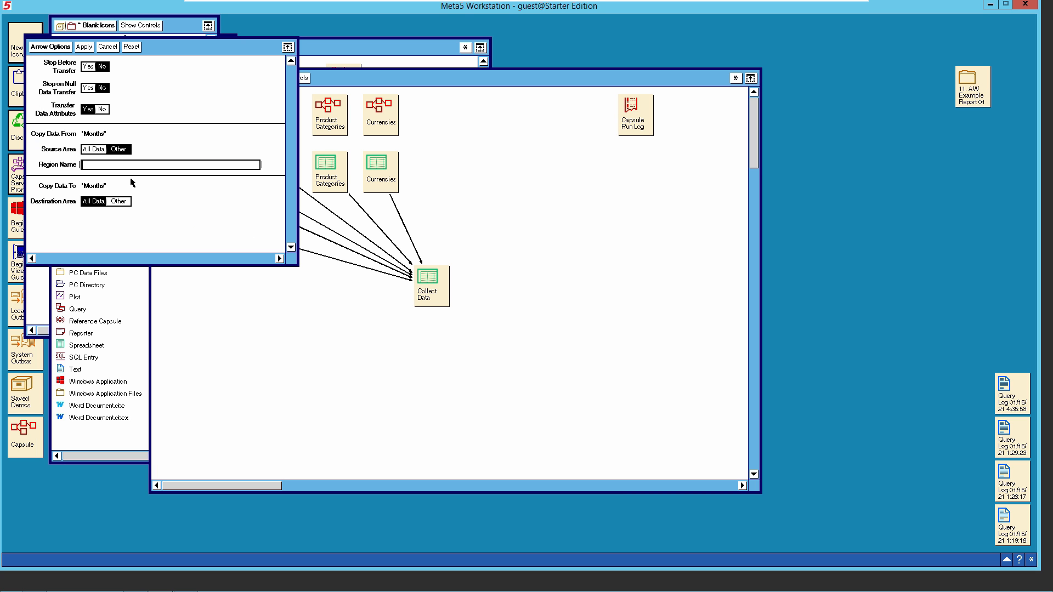
type("Month")
left_click(85, 50)
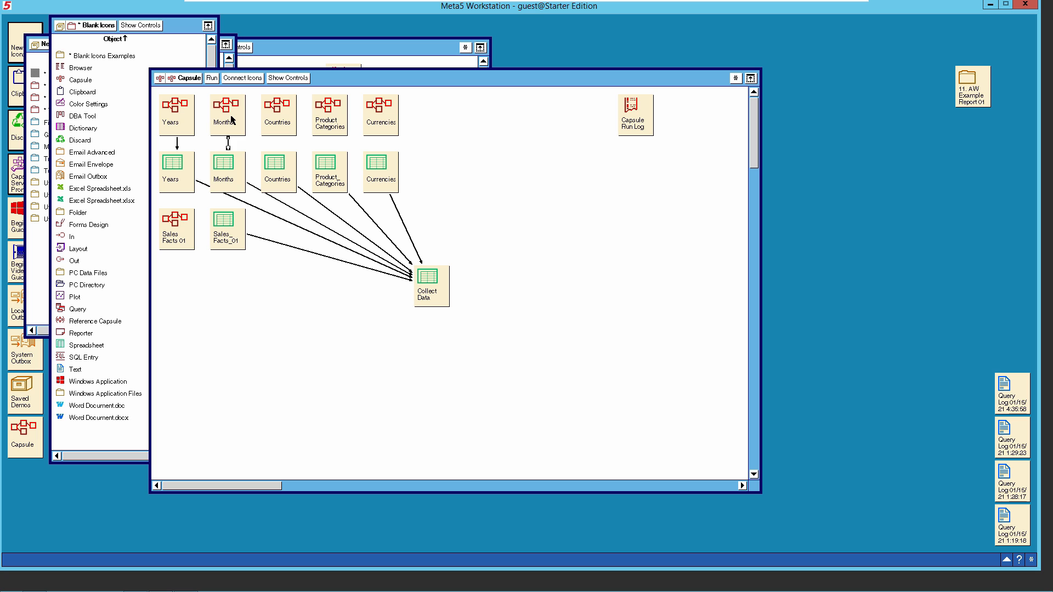
Step: Run the flow from the Months capsule and check the data in the Months and Collect Data spreadsheets
left_click(231, 119)
left_click(230, 166, "shift")
left_click(213, 79)
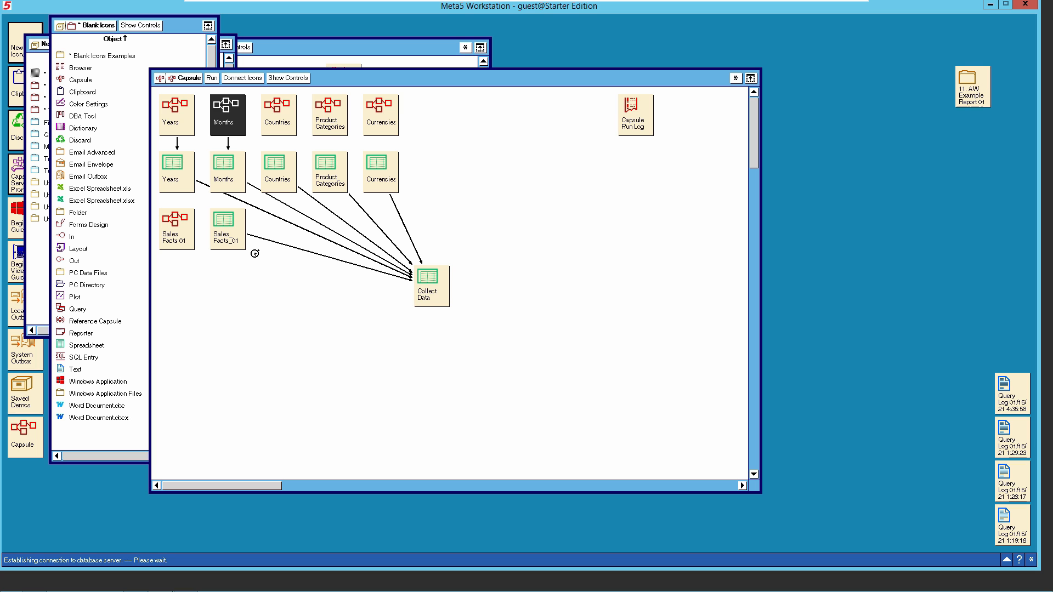
double_click(237, 177)
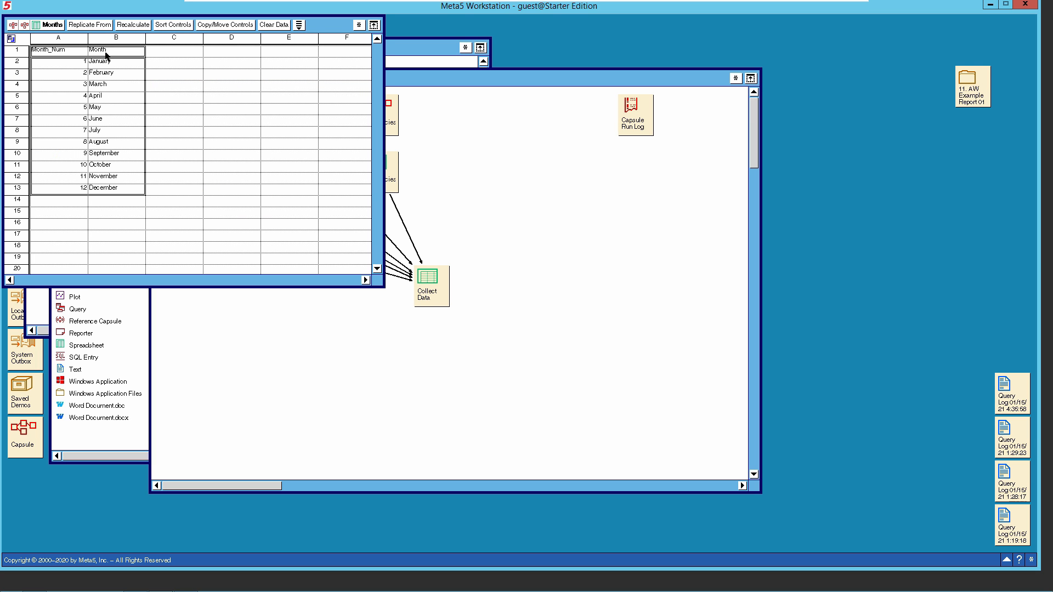
left_click(58, 27)
double_click(431, 279)
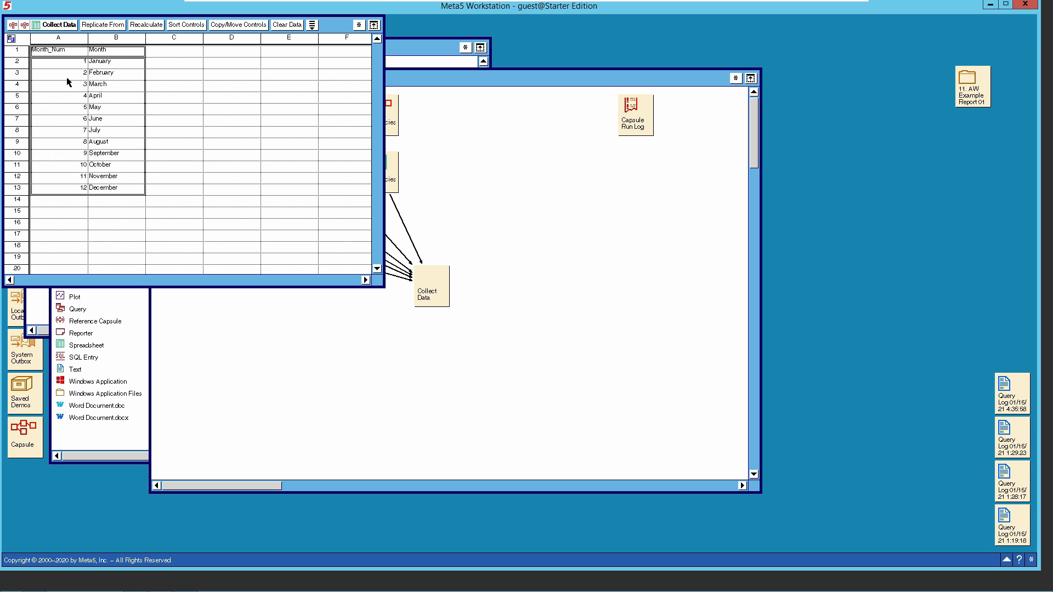
left_click(60, 25)
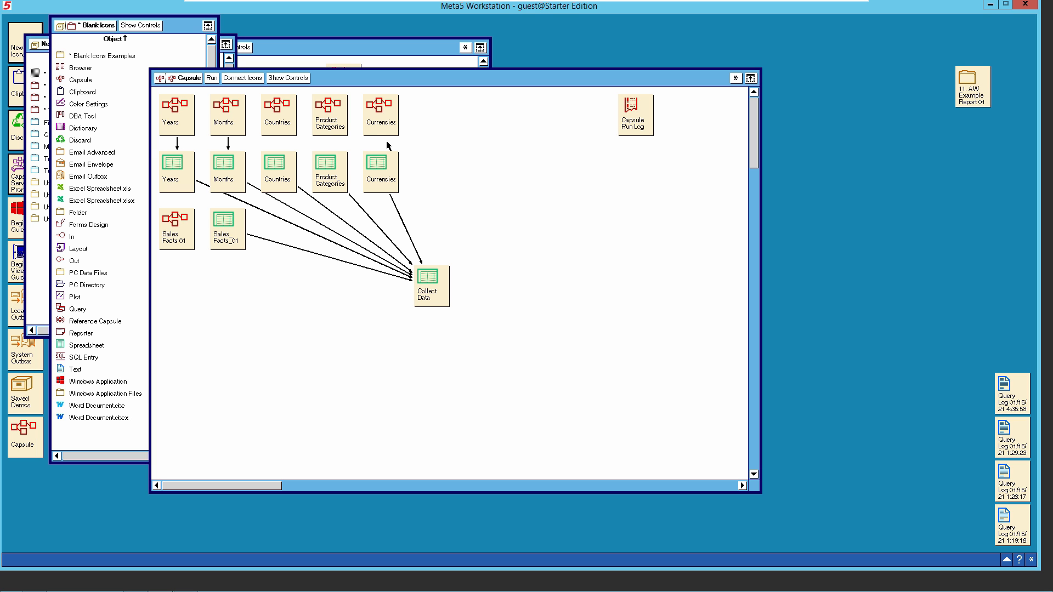
Step: Open the Countries capsule in a moved and resized window, and open the Years capsule beside it
double_click(277, 128)
left_click_drag(329, 84, 586, 50)
left_click_drag(685, 207, 851, 322)
left_click_drag(671, 56, 689, 134)
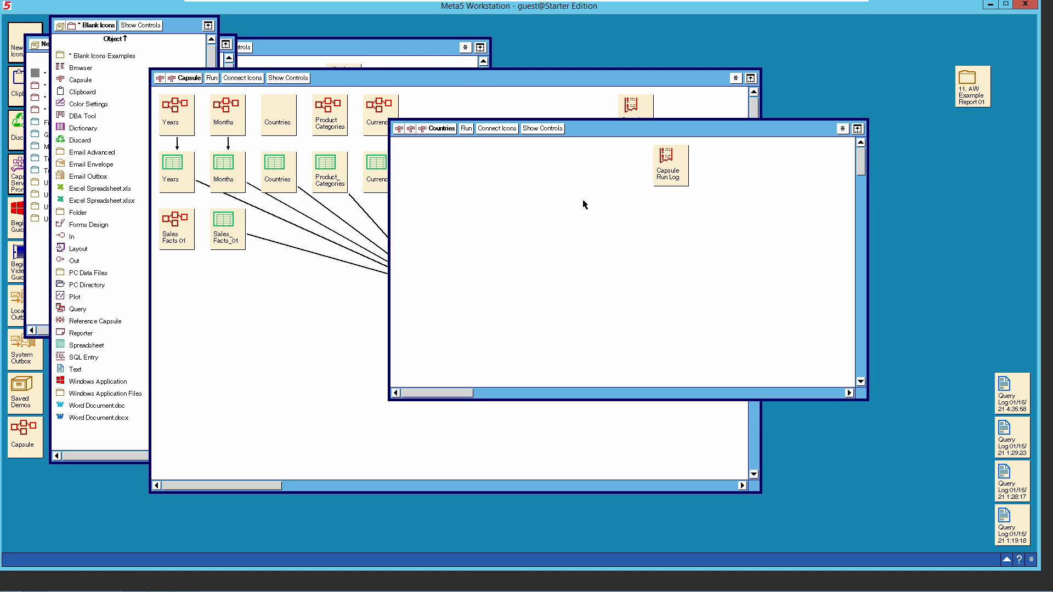
left_click(179, 125)
double_click(180, 125)
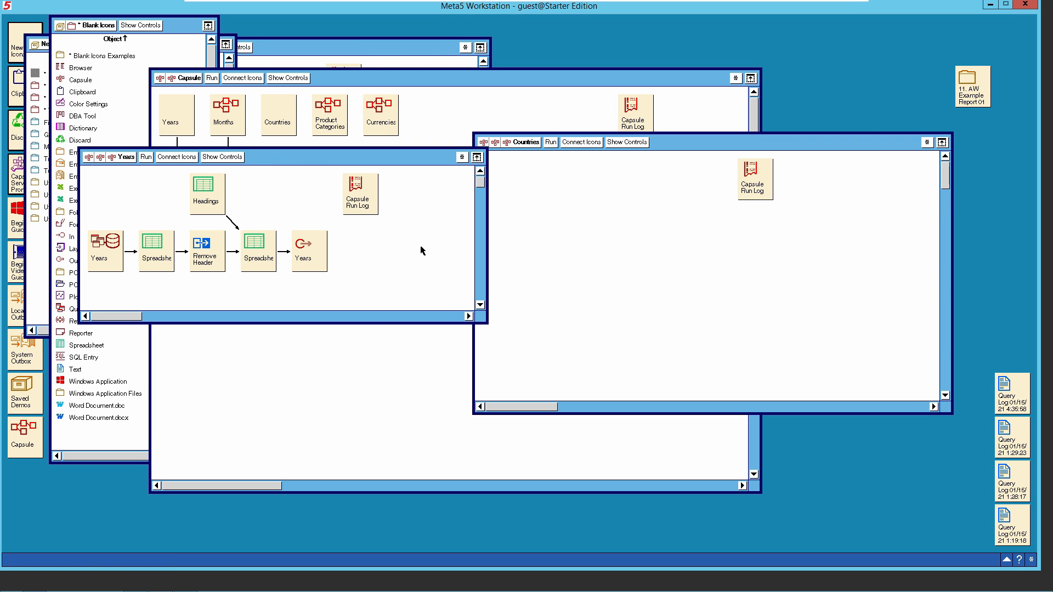
Step: Copy all six icons of the Years flow, without the run log, into the Countries capsule and close the Years capsule
left_click(108, 251)
right_click(159, 249)
right_click(209, 251)
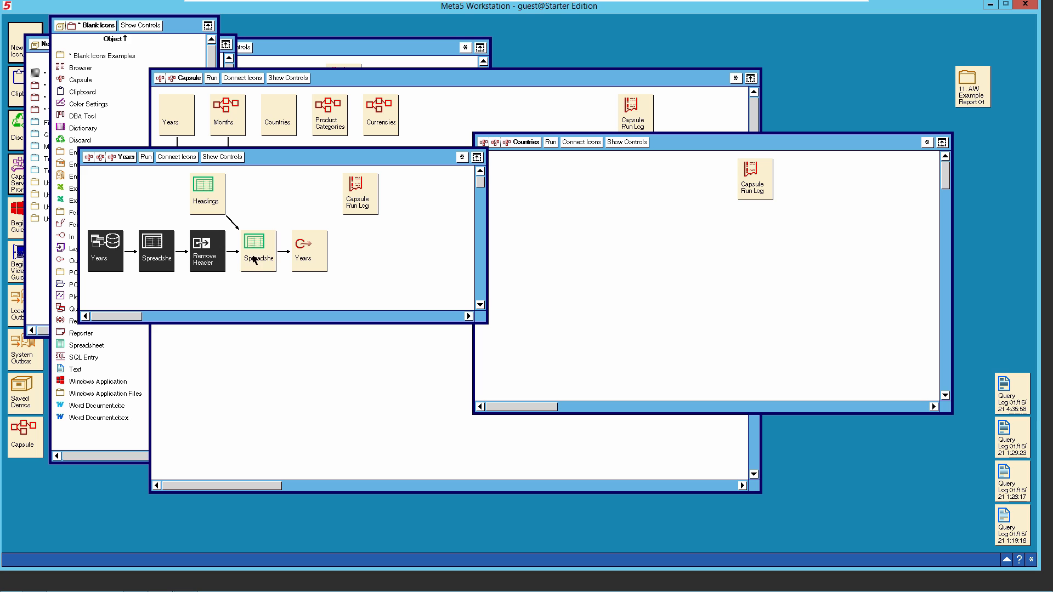
right_click(253, 256)
right_click(304, 257)
right_click(205, 198)
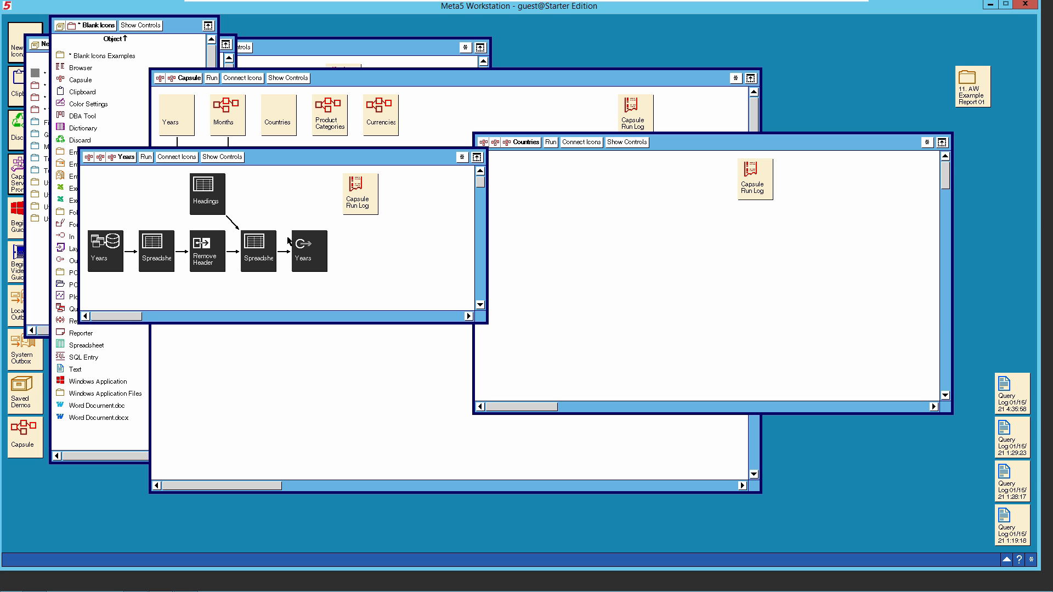
key("ctrl+c")
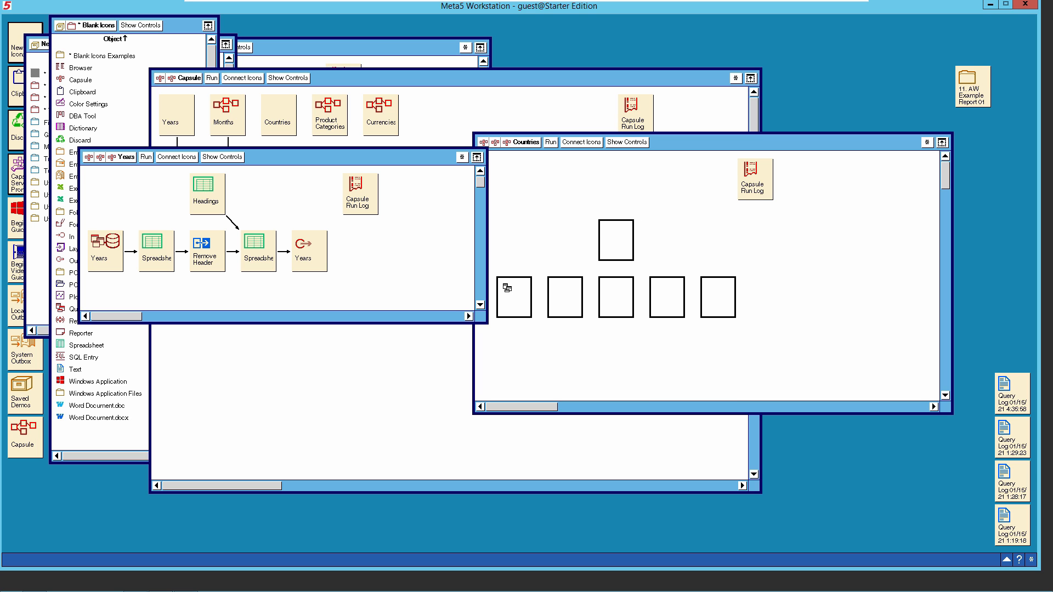
left_click(512, 288)
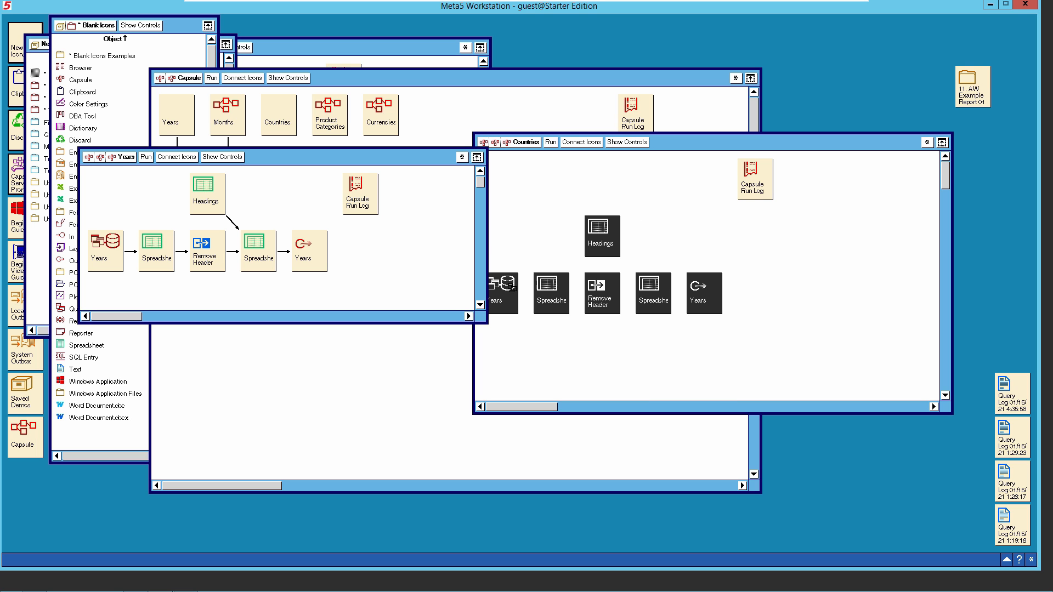
left_click(360, 168)
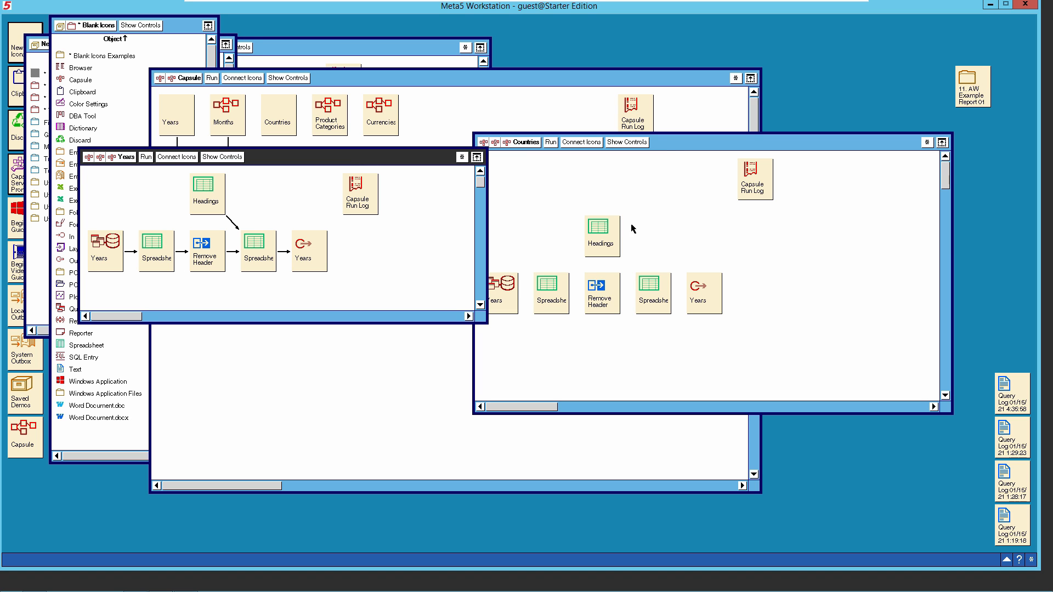
left_click(665, 146)
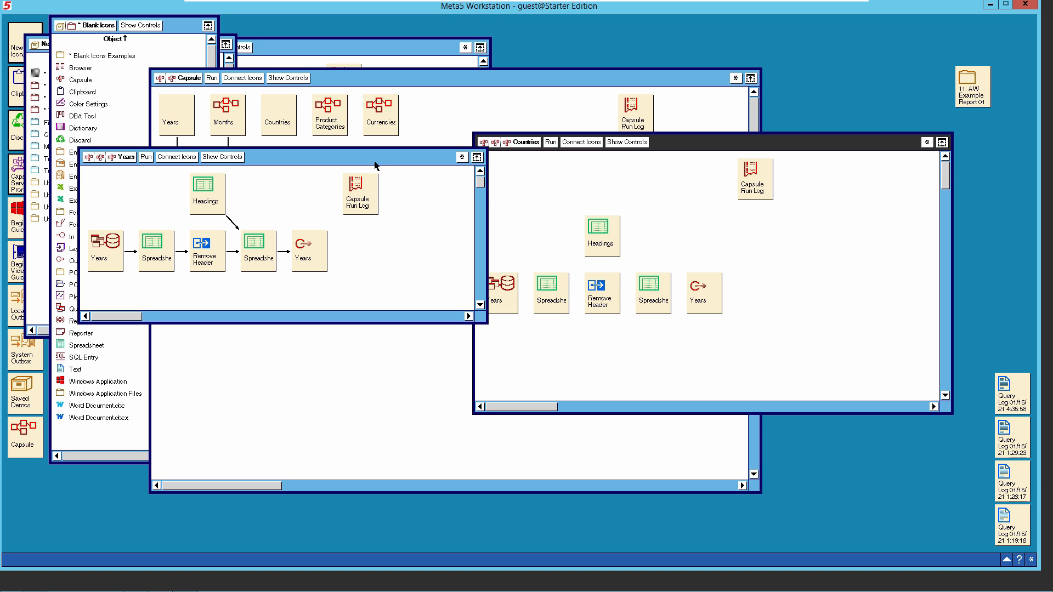
left_click(129, 158)
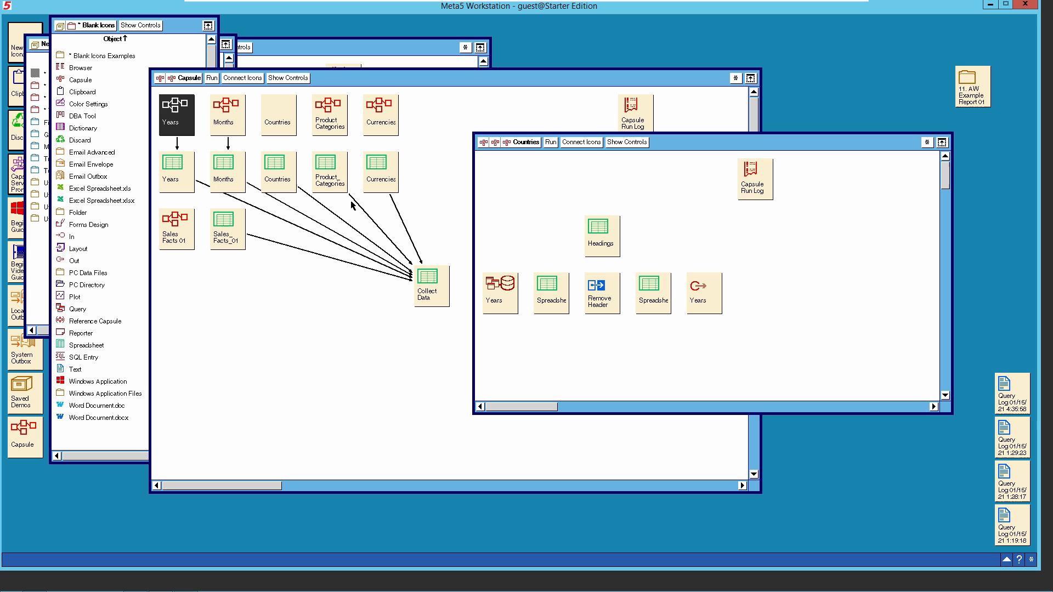
Step: Connect the Countries capsule's bottom row in sequence from the Years query to the Years output, and Headings to the second spreadsheet
left_click(508, 296)
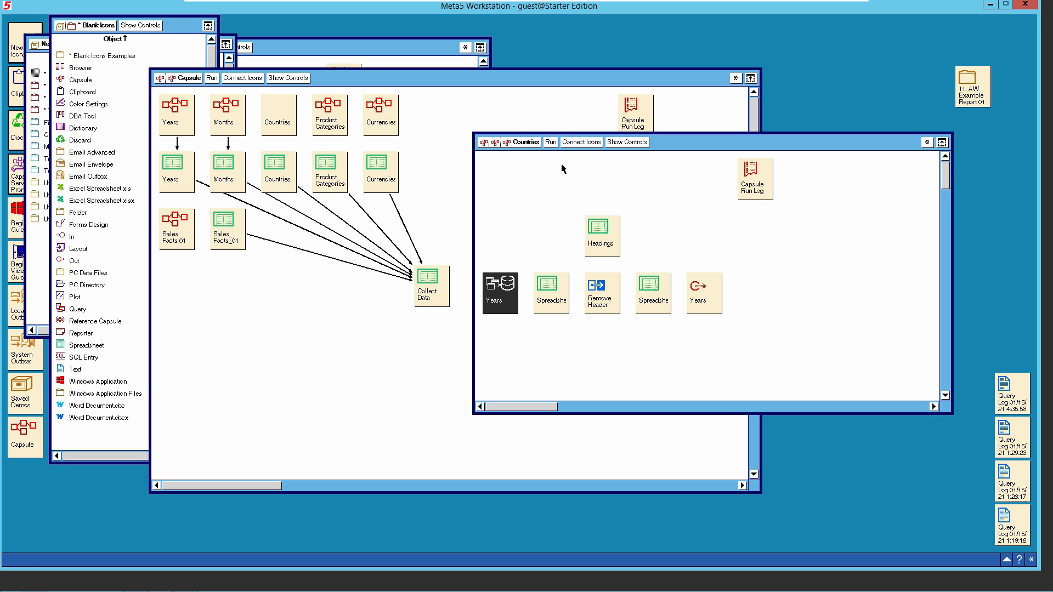
left_click(580, 142)
left_click(551, 299)
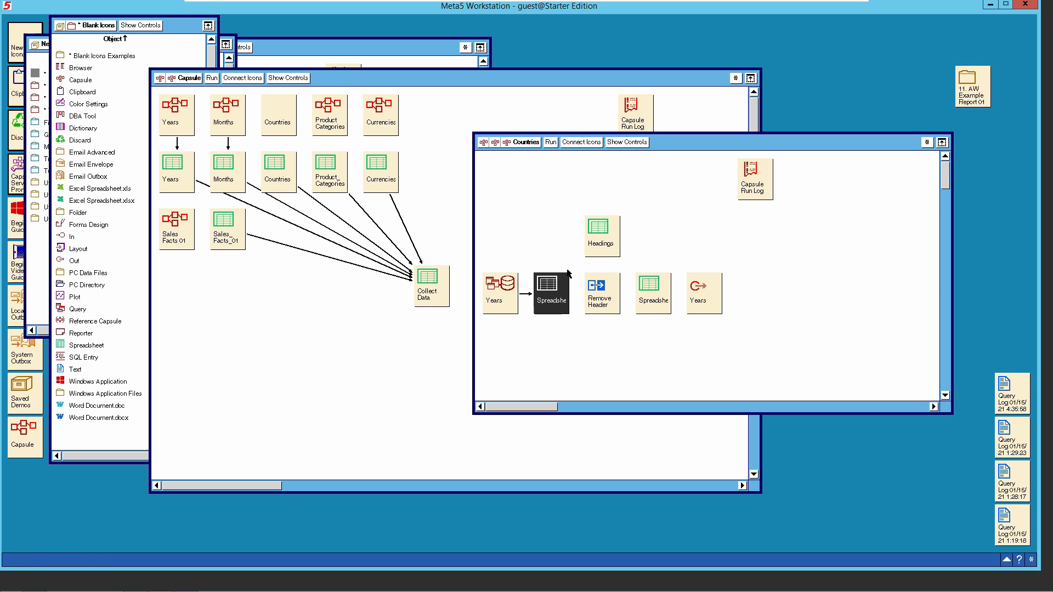
left_click(582, 142)
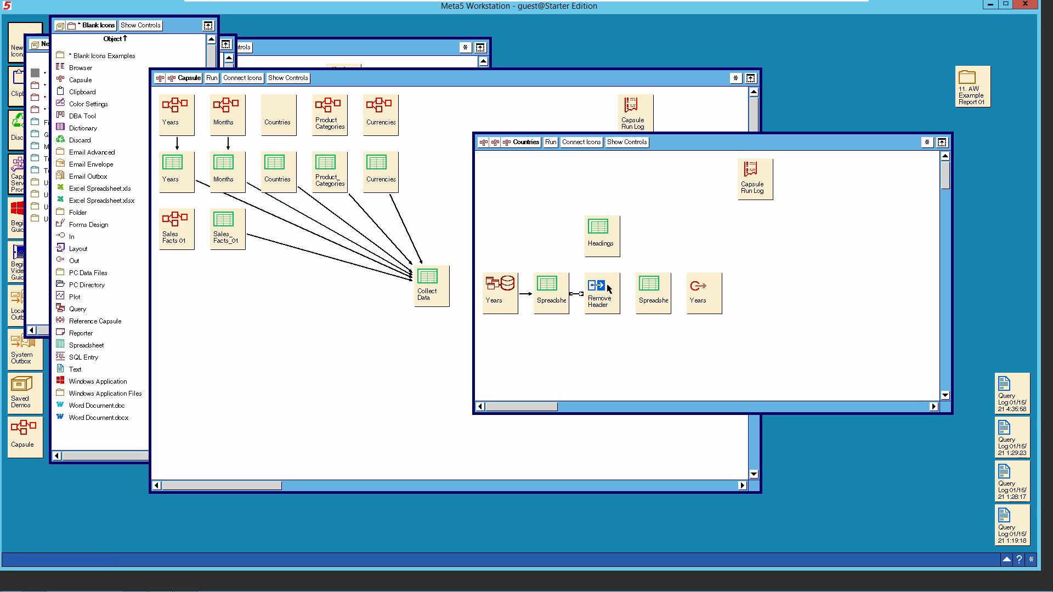
left_click(609, 286)
left_click(580, 142)
left_click(650, 288)
left_click(586, 144)
left_click(706, 297)
left_click(605, 244)
left_click(581, 144)
left_click(645, 284)
Step: Rename the copied Years query in the Countries capsule to Countries
left_click(497, 298)
left_click(496, 310)
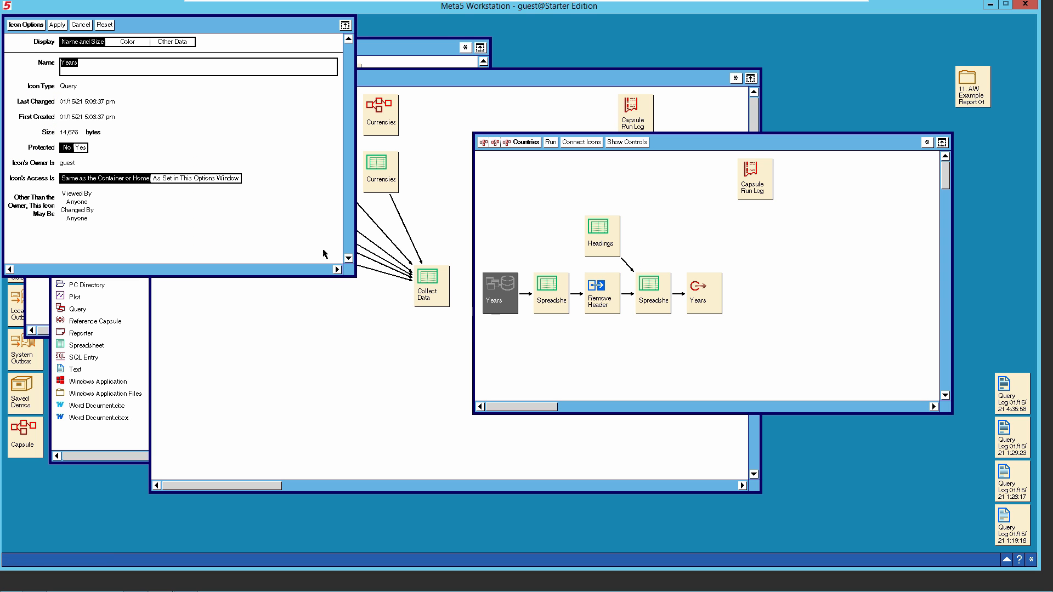
type("Countries")
left_click(34, 25)
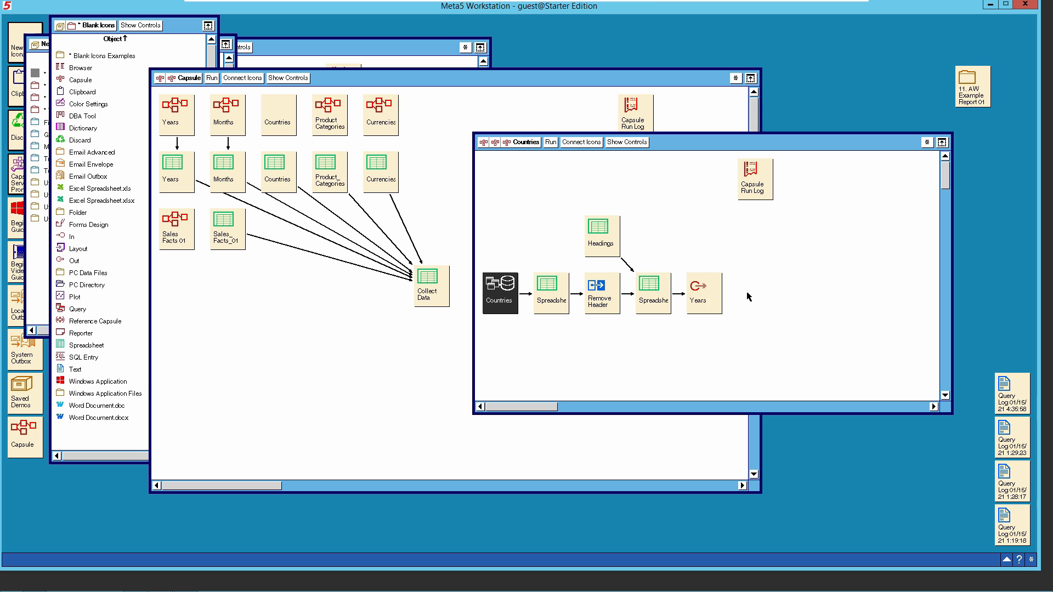
Step: Rename the Years output icon at the end of the Countries capsule's flow to Countries
left_click(716, 302)
right_click(715, 299)
left_click(715, 317)
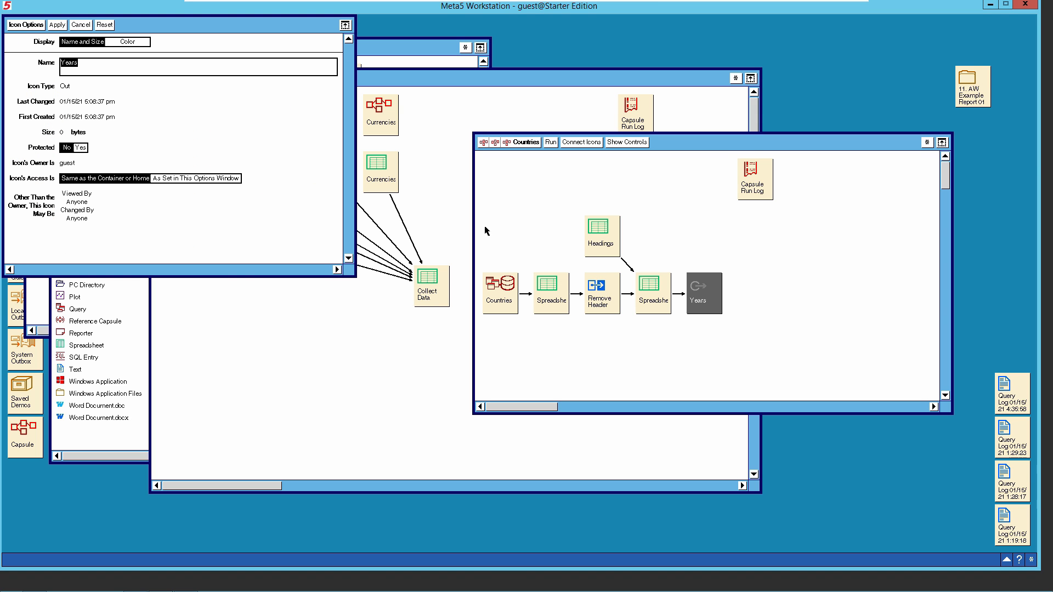
type("Countries")
left_click(32, 25)
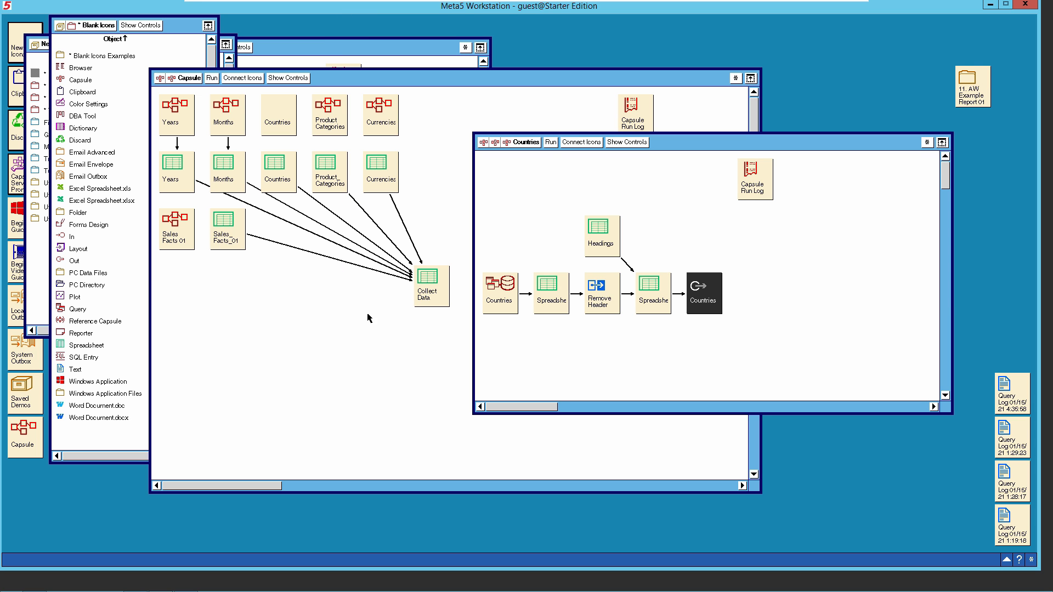
left_click(723, 345)
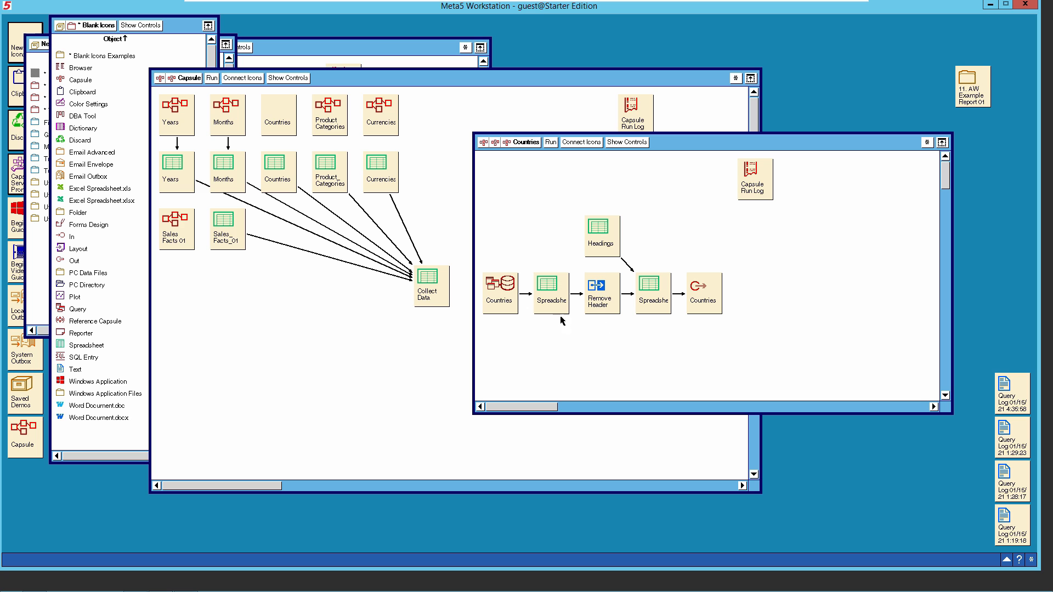
Step: Open the Countries query with its query controls and clear the sorting level 1 column from its sort settings
left_click(505, 302)
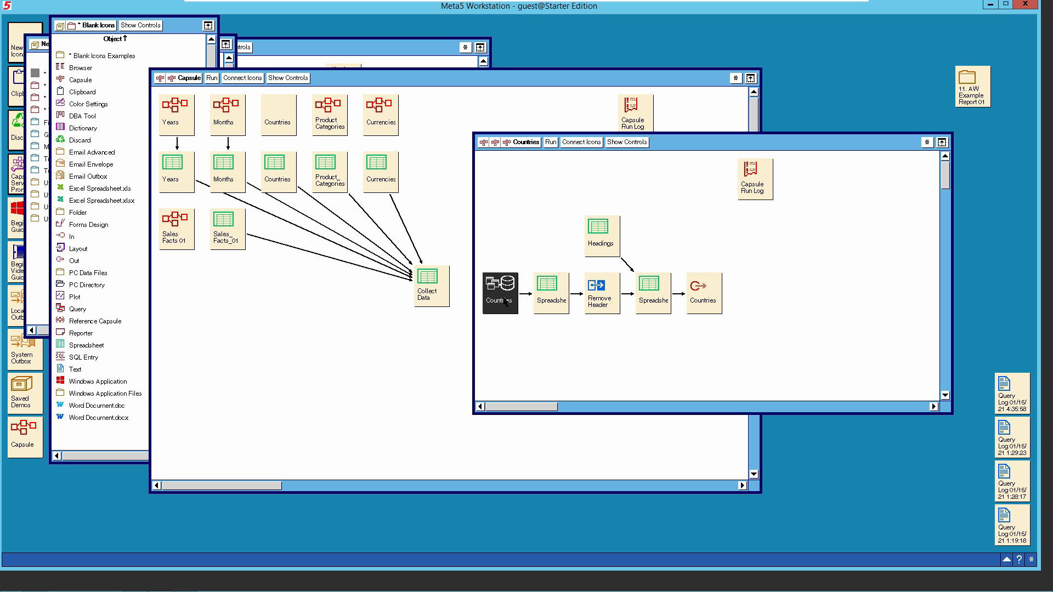
double_click(505, 301)
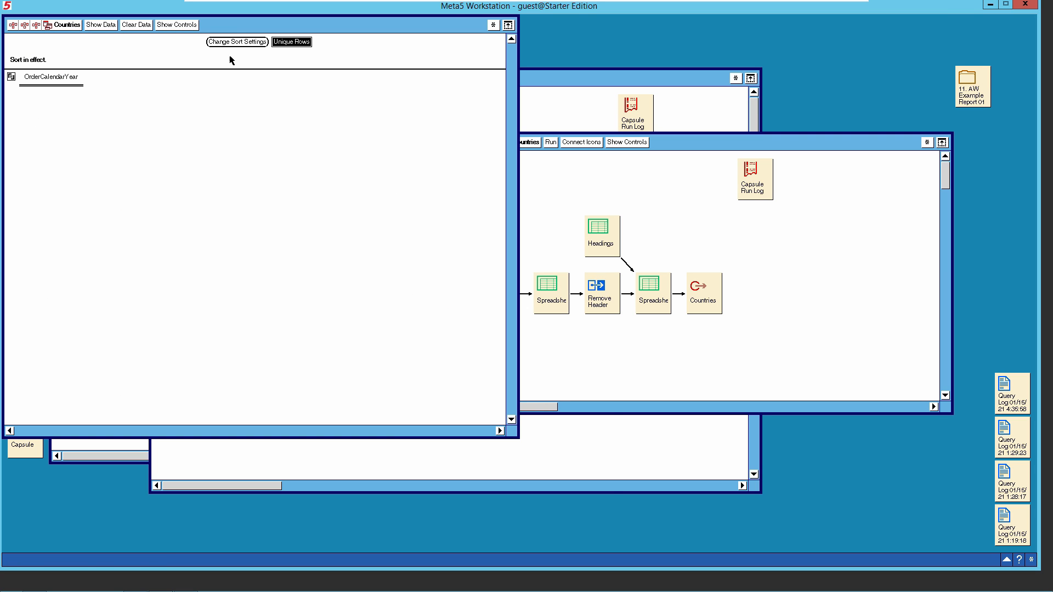
left_click(174, 26)
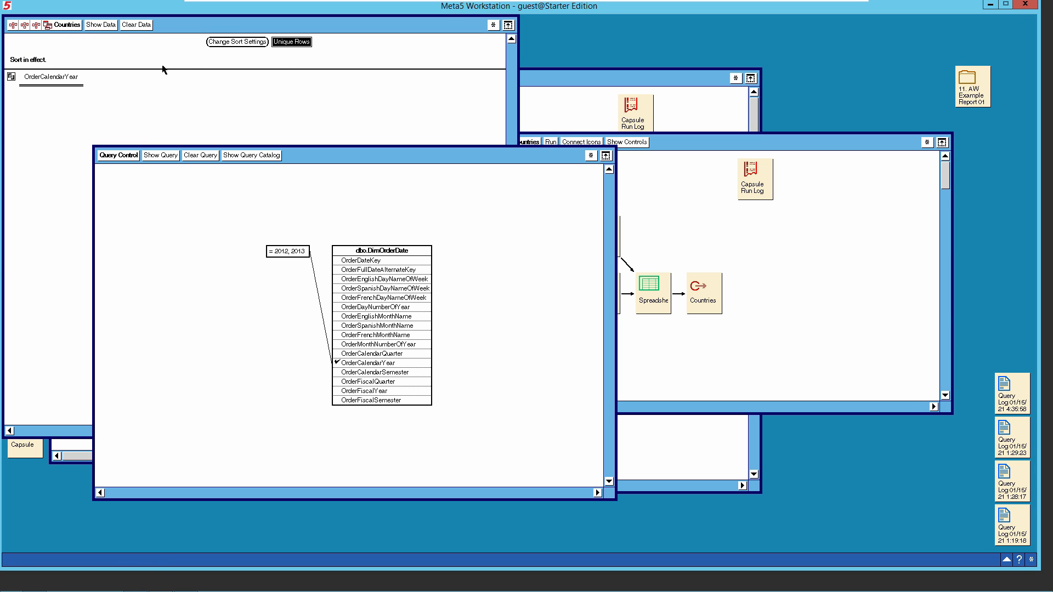
left_click(231, 42)
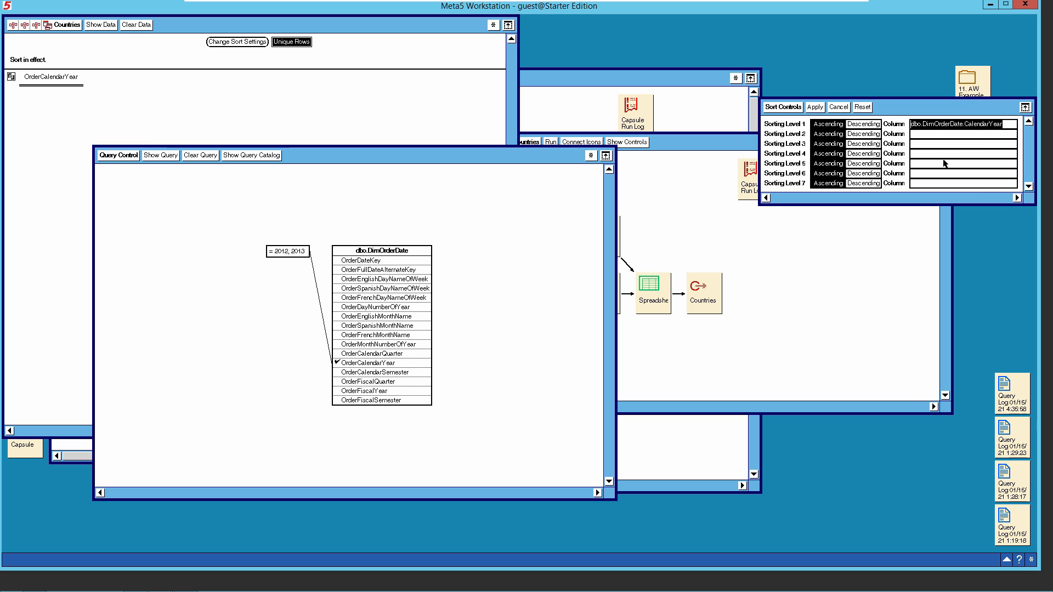
key("BackSpace")
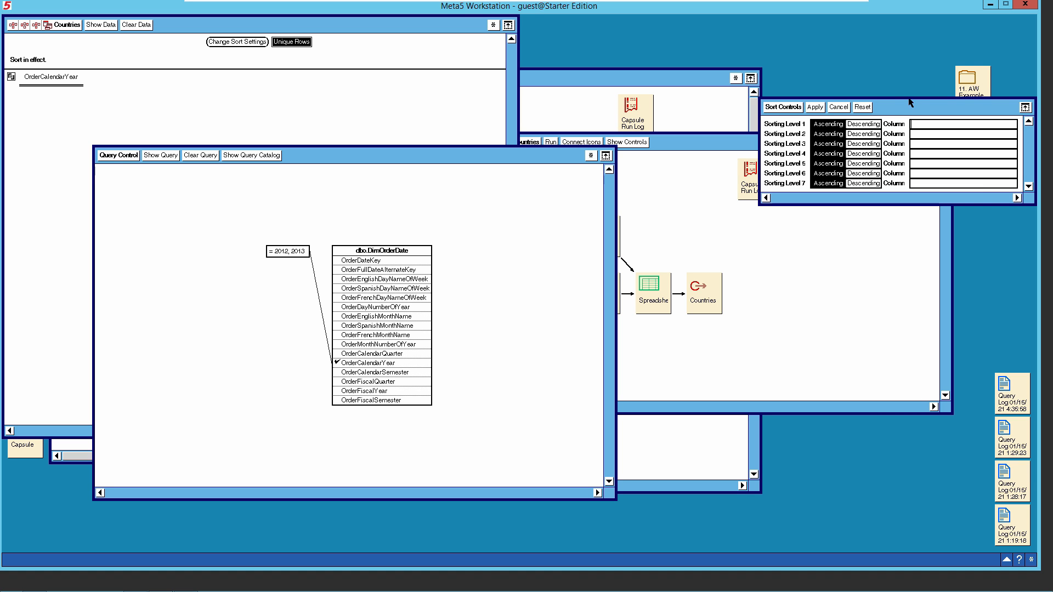
left_click(821, 107)
left_click(785, 107)
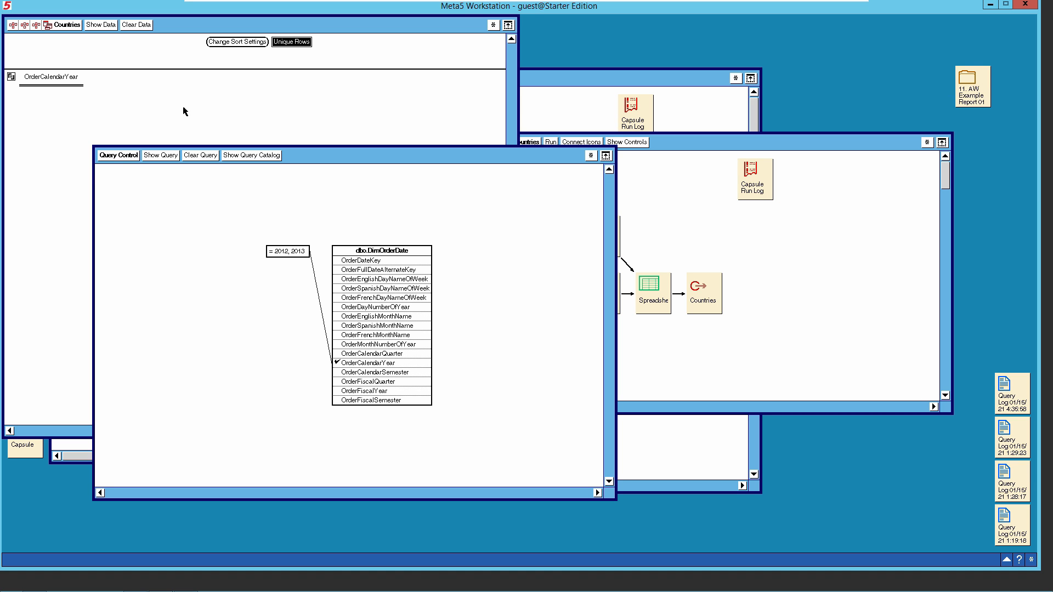
Step: Remove the OrderCalendarYear column and the dbo.DimOrderDate table with its year condition from the Countries query
left_click(57, 86)
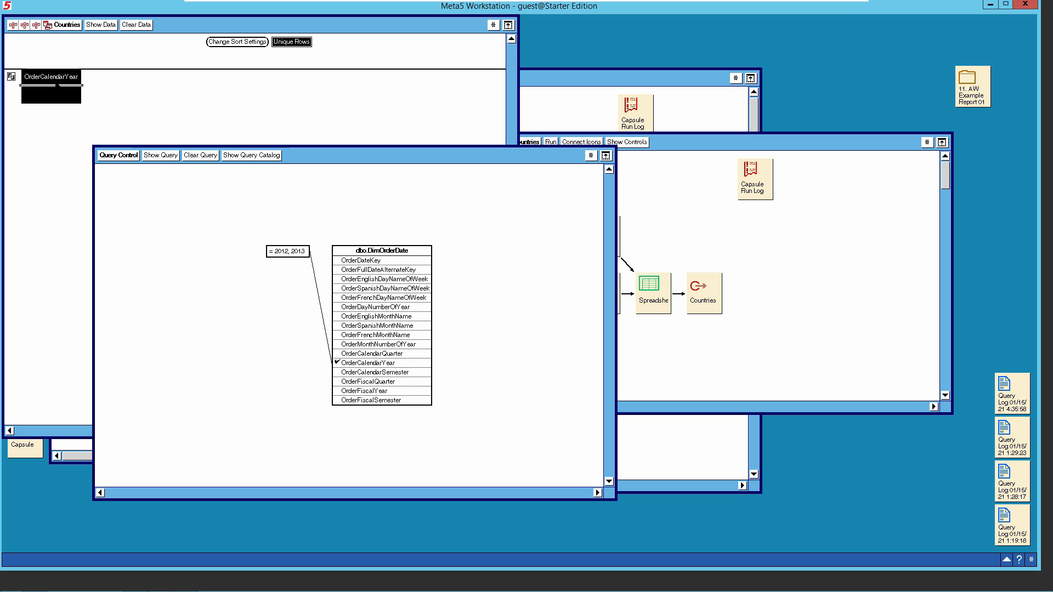
key("Delete")
left_click(374, 251)
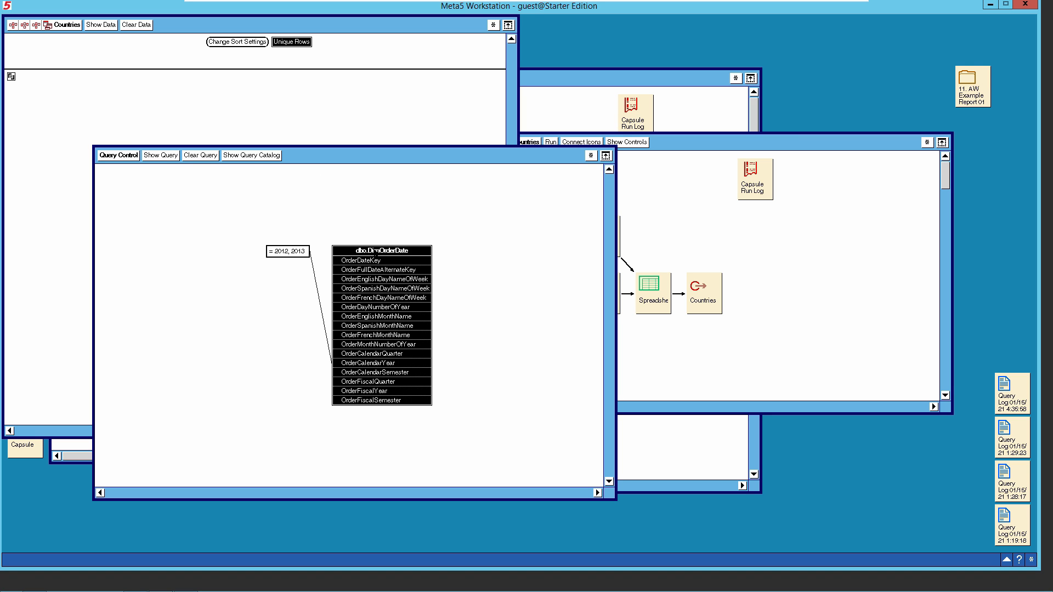
key("Delete")
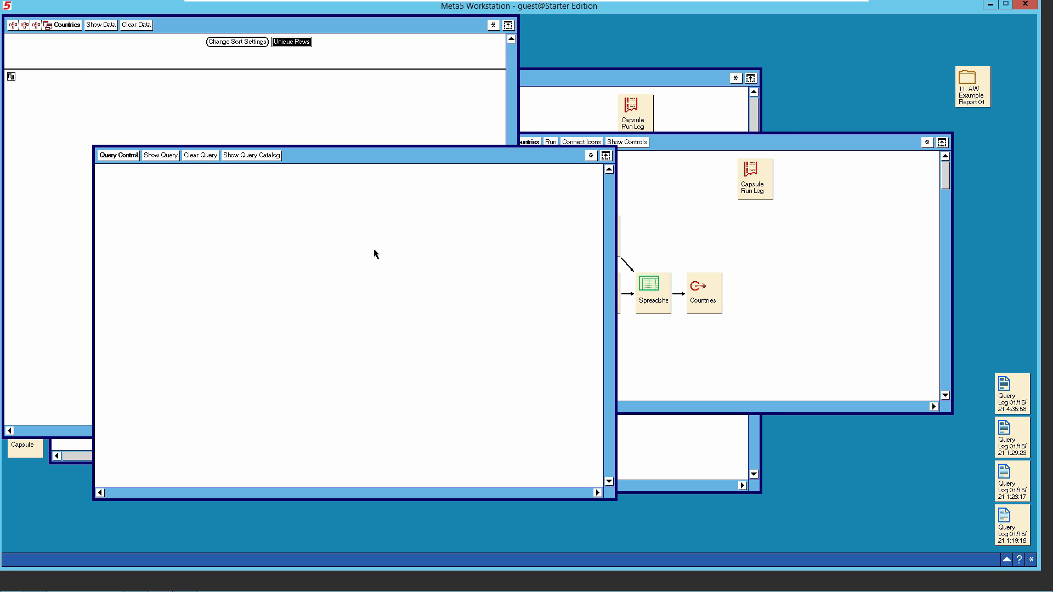
Step: Switch the query catalog to dbo.DimSalesTerritory from Internet Sales Facts and add its SalesTerritoryCountry column to the Countries query
left_click(240, 155)
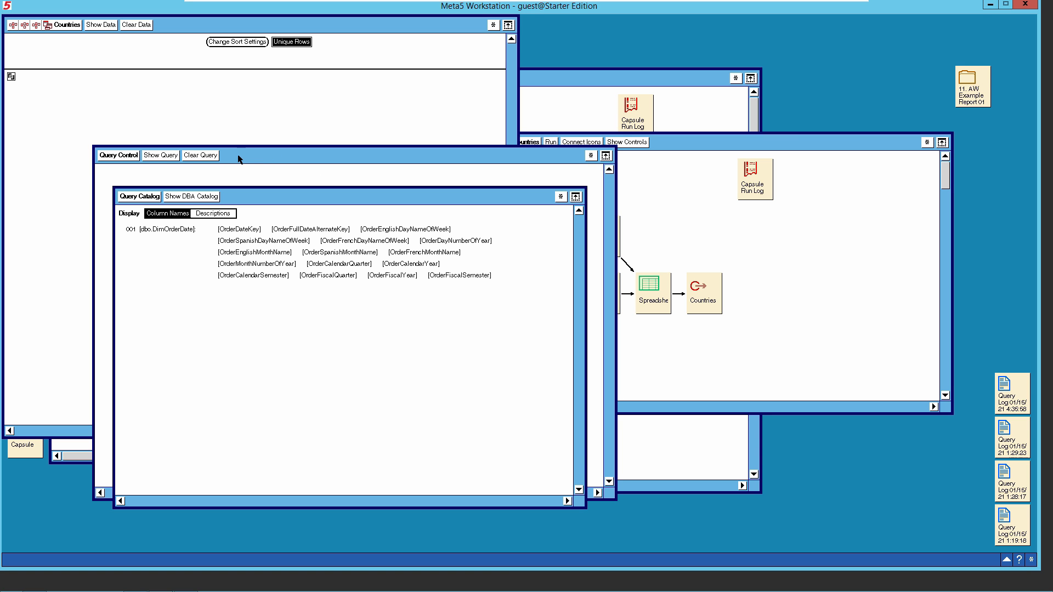
left_click(193, 197)
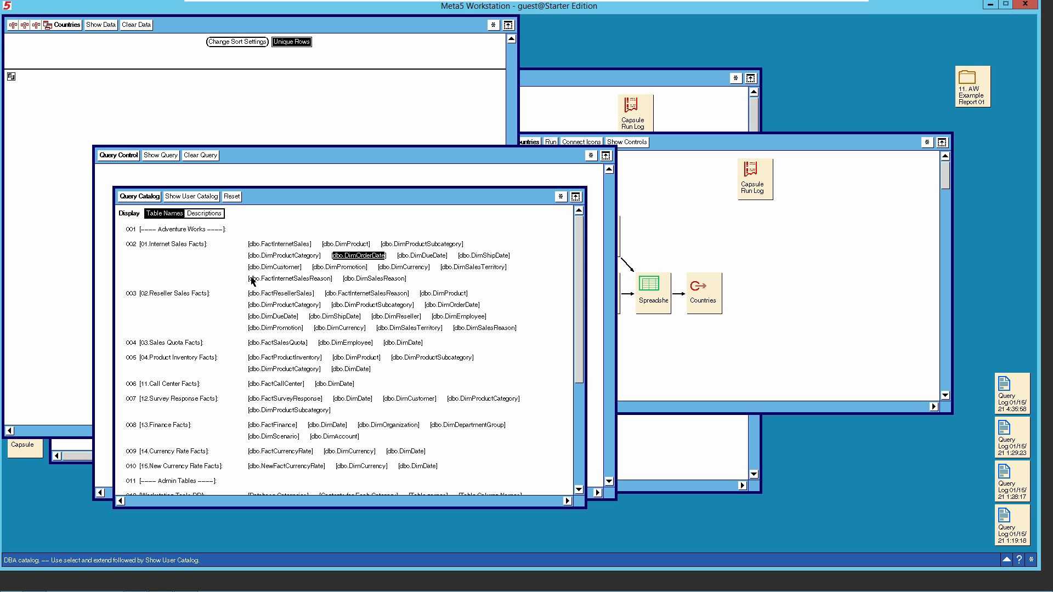
left_click(467, 269)
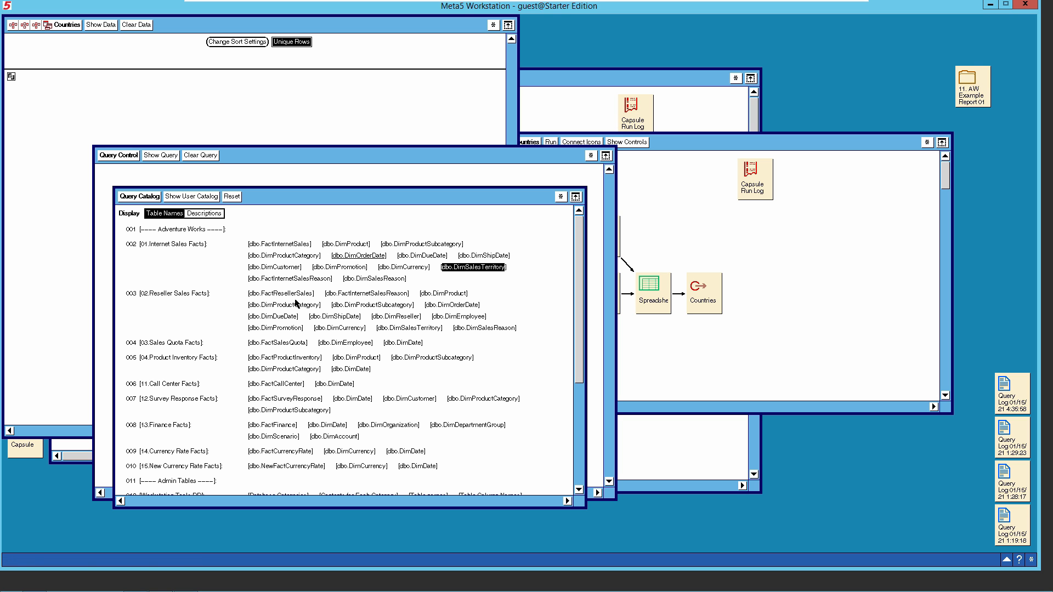
left_click(188, 196)
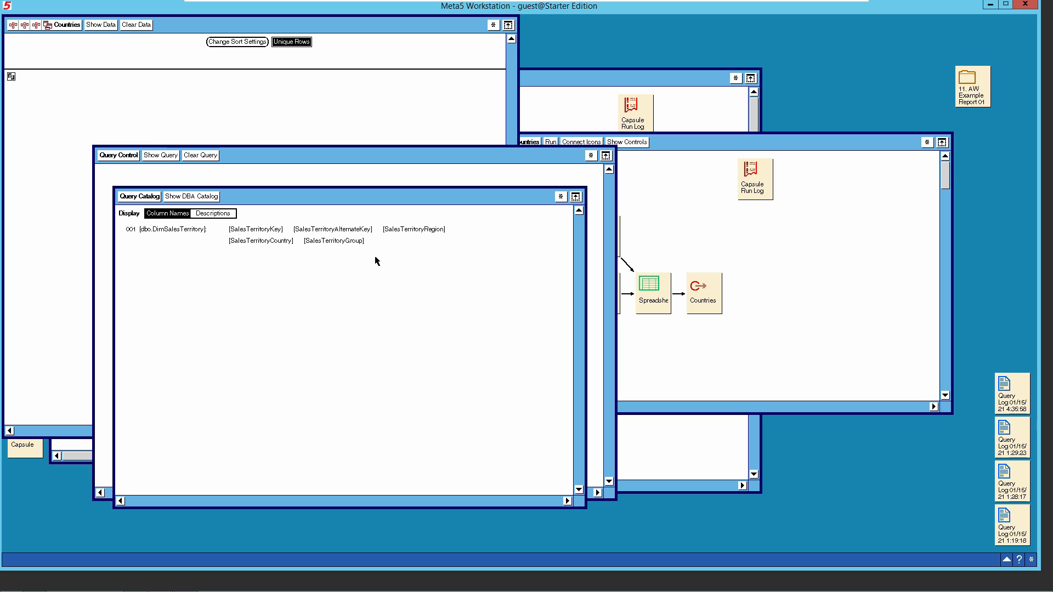
left_click(272, 242)
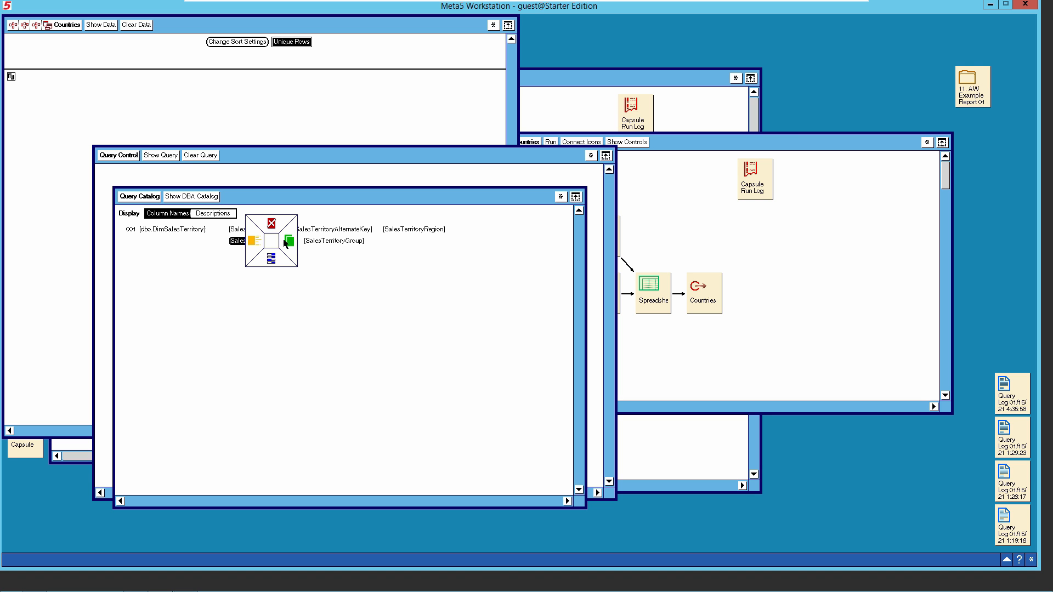
left_click(93, 90)
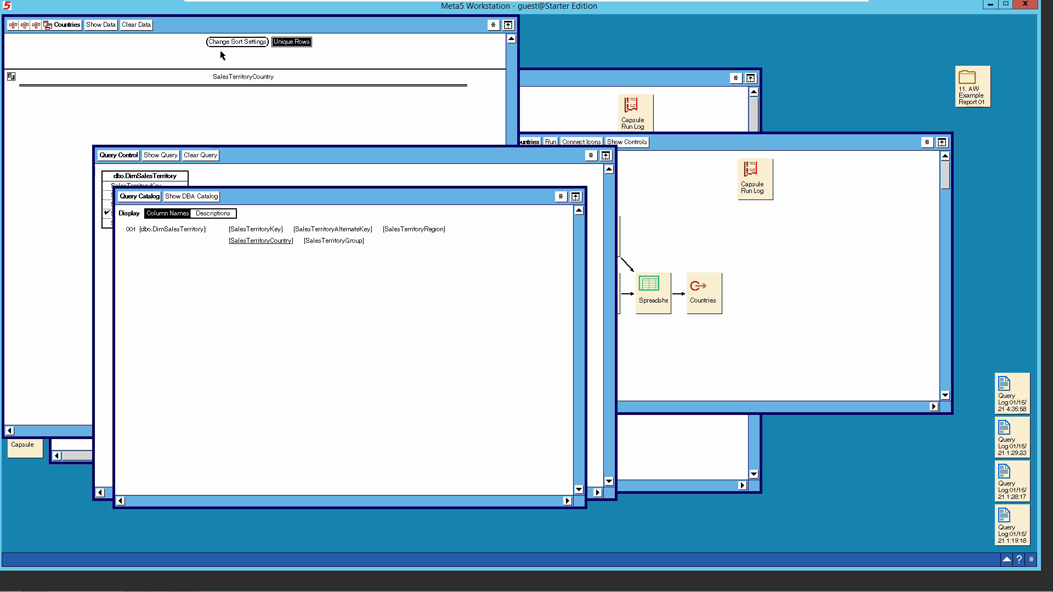
Step: Sort the Countries query in ascending order by the SalesTerritoryCountry column at sorting level 1
left_click(241, 42)
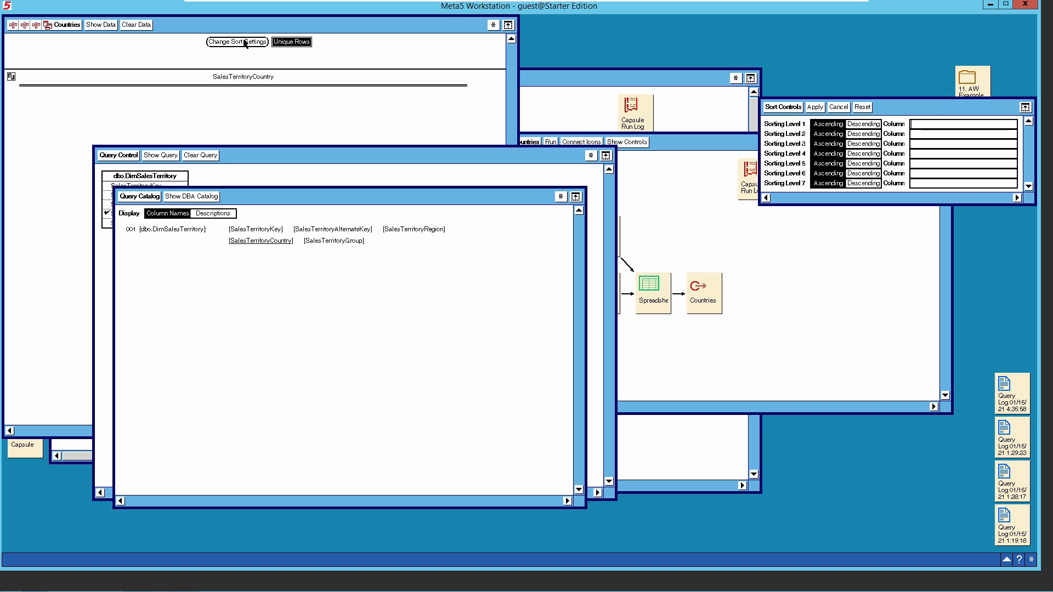
left_click(250, 75)
right_click(249, 75)
left_click(265, 76)
left_click(923, 128)
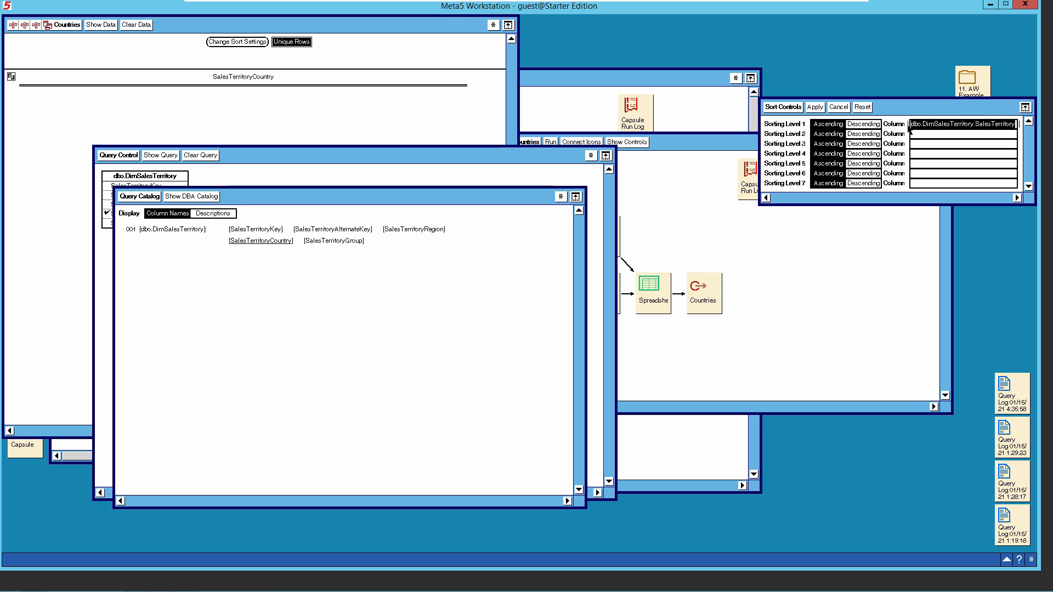
left_click(817, 108)
left_click(797, 109)
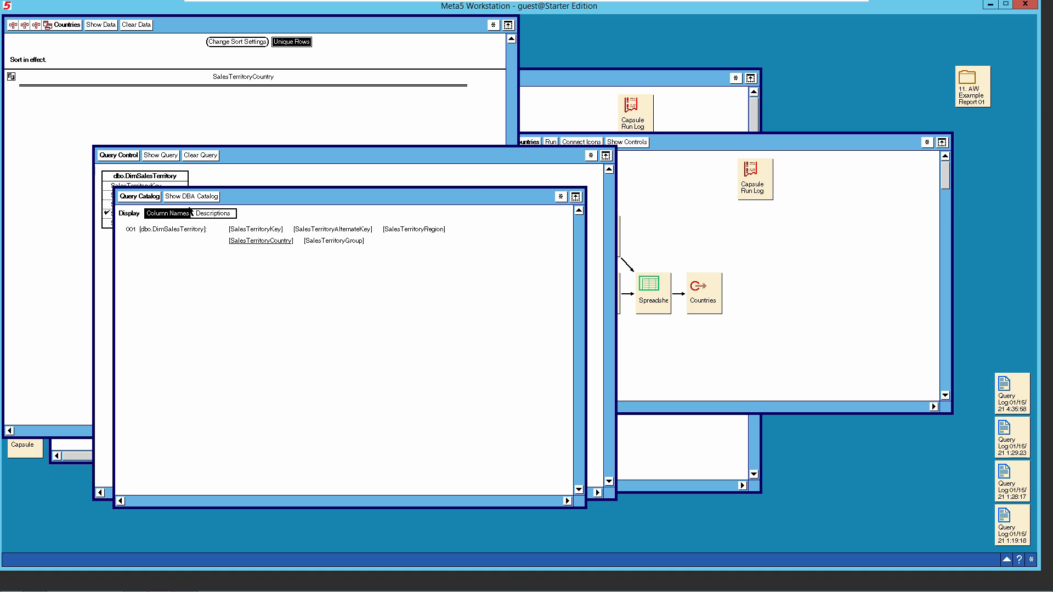
left_click(158, 201)
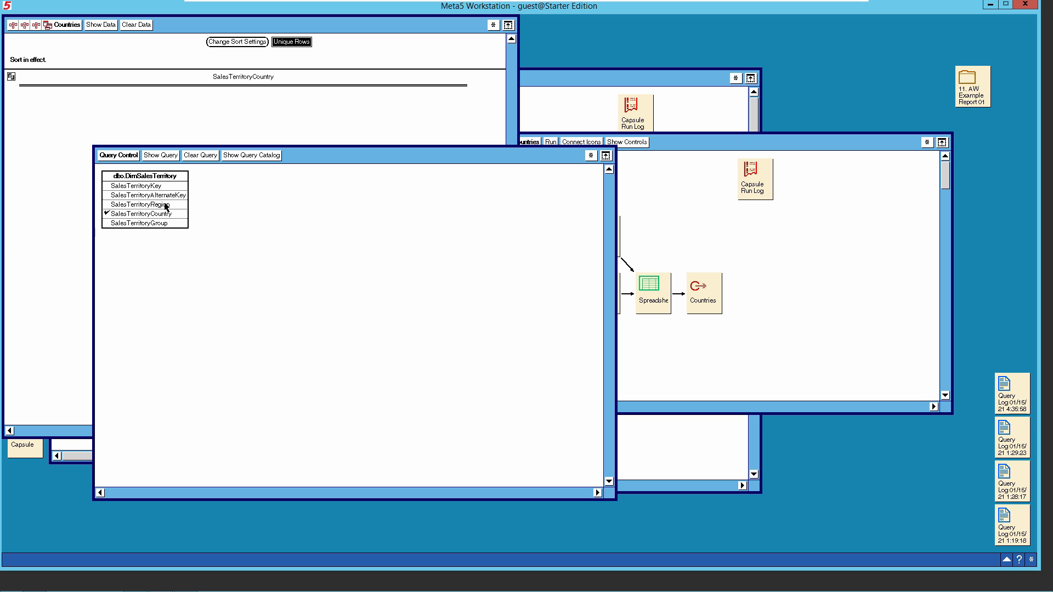
left_click(159, 224)
right_click(153, 226)
left_click(152, 243)
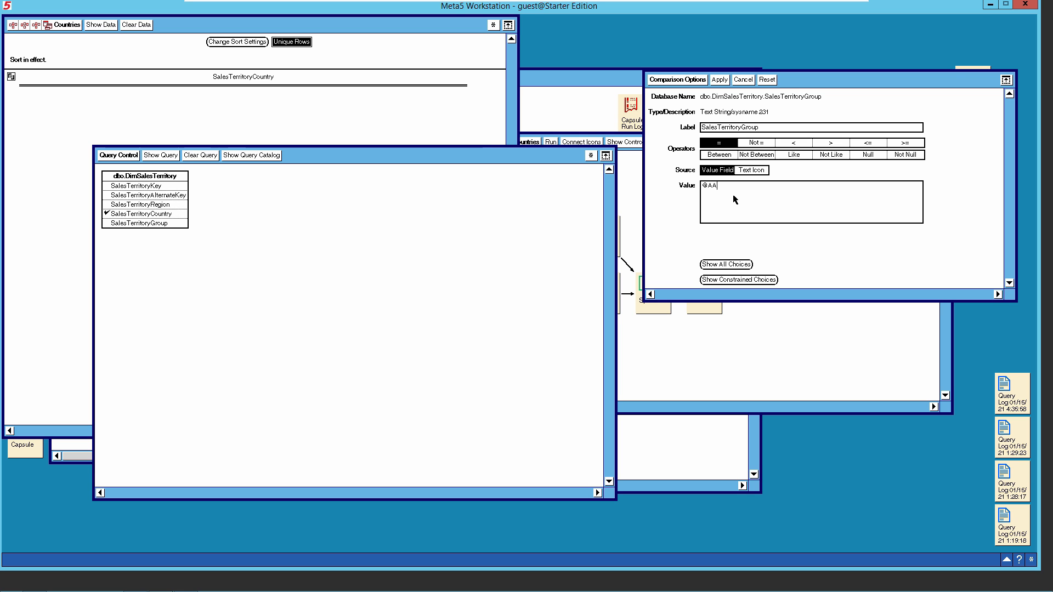
left_click(719, 80)
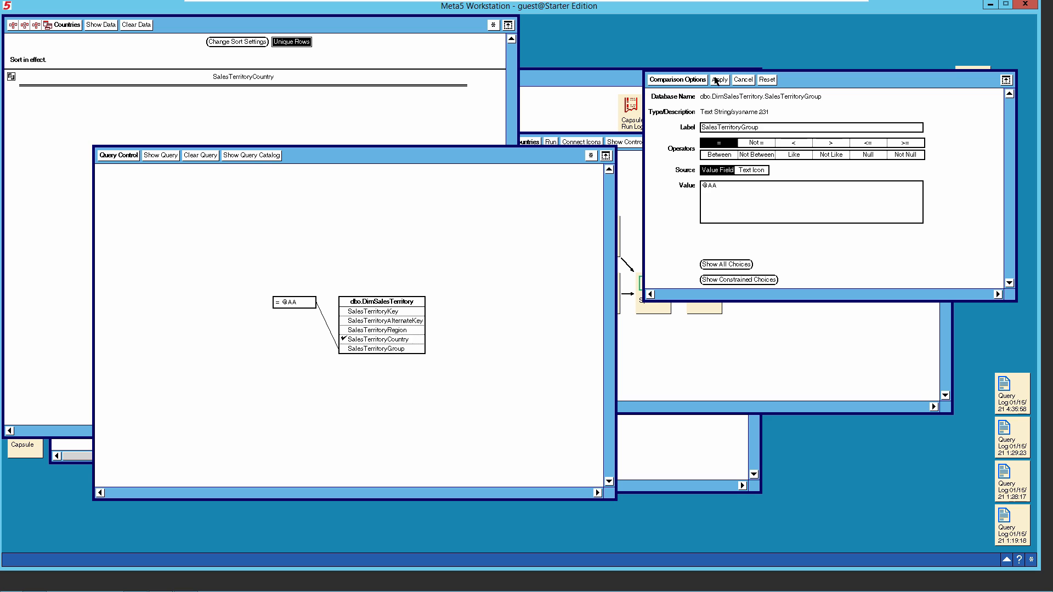
left_click(690, 80)
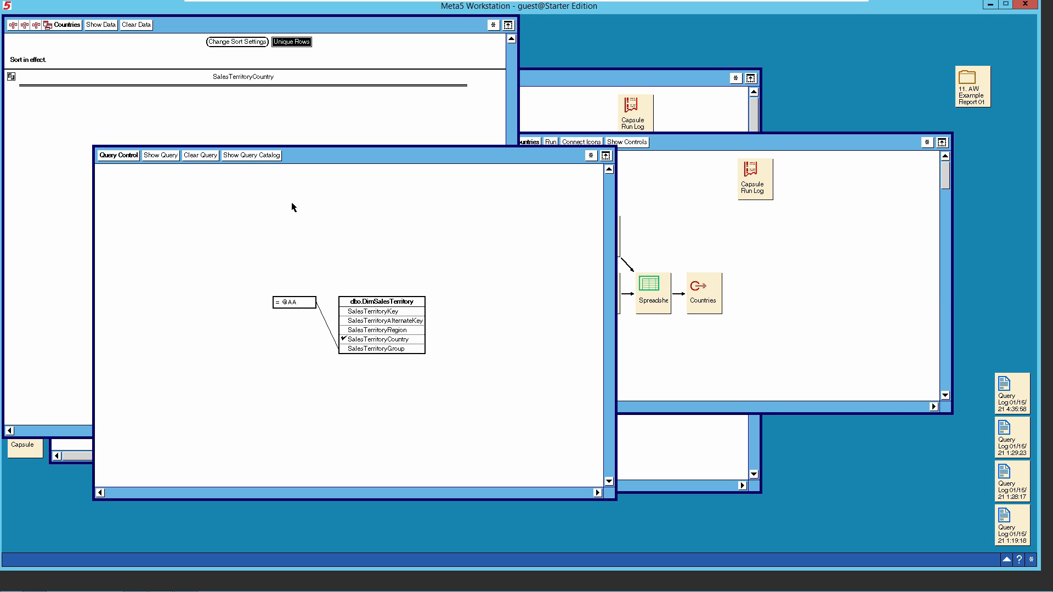
left_click(130, 157)
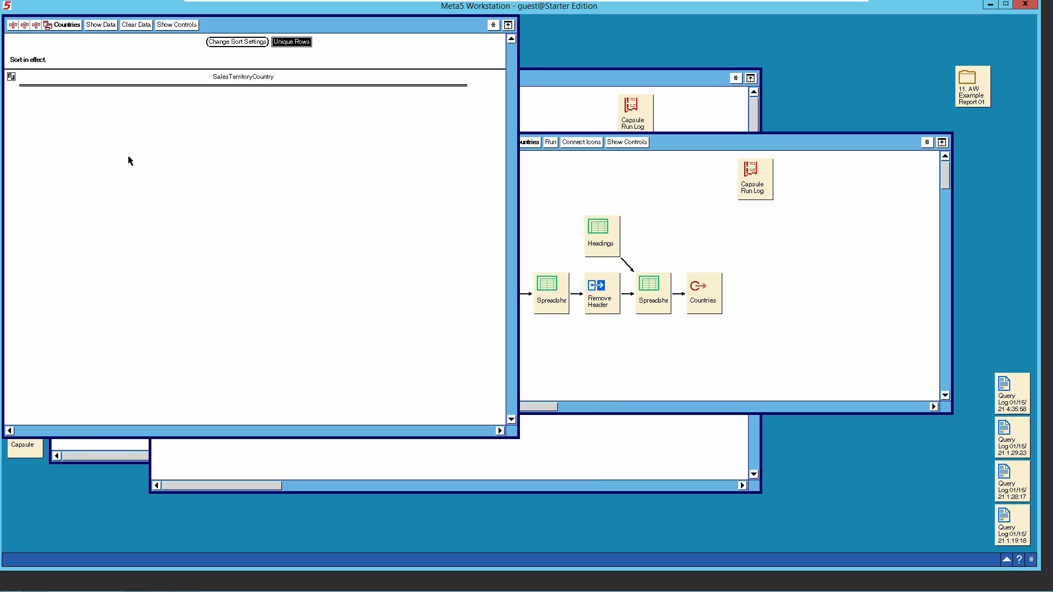
Step: Display the Countries query's data to check it, and close the query and the Countries capsule
left_click(101, 26)
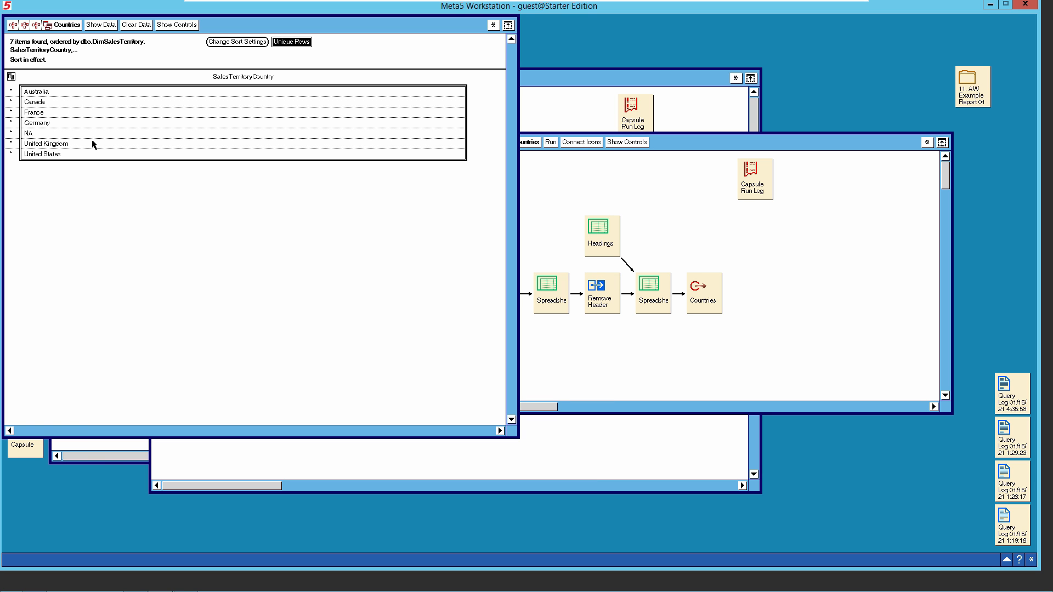
left_click(64, 26)
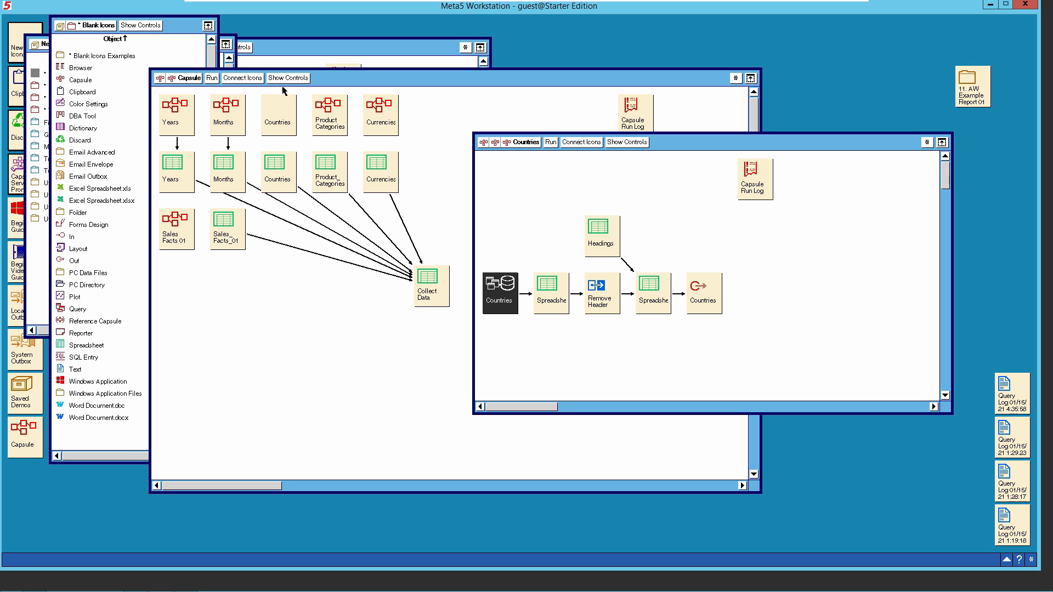
left_click(532, 143)
left_click(296, 79)
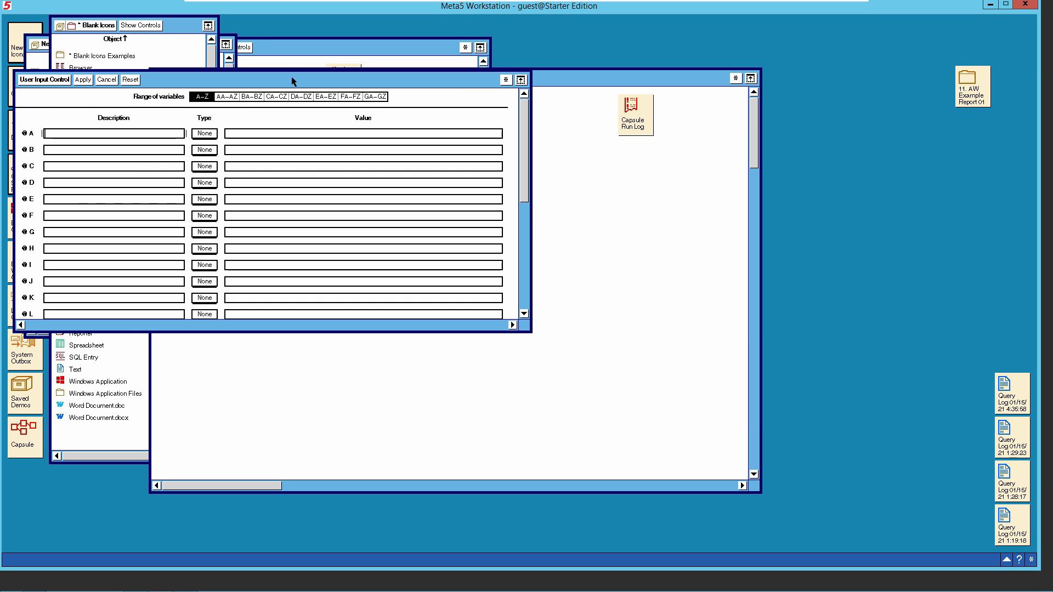
left_click(230, 97)
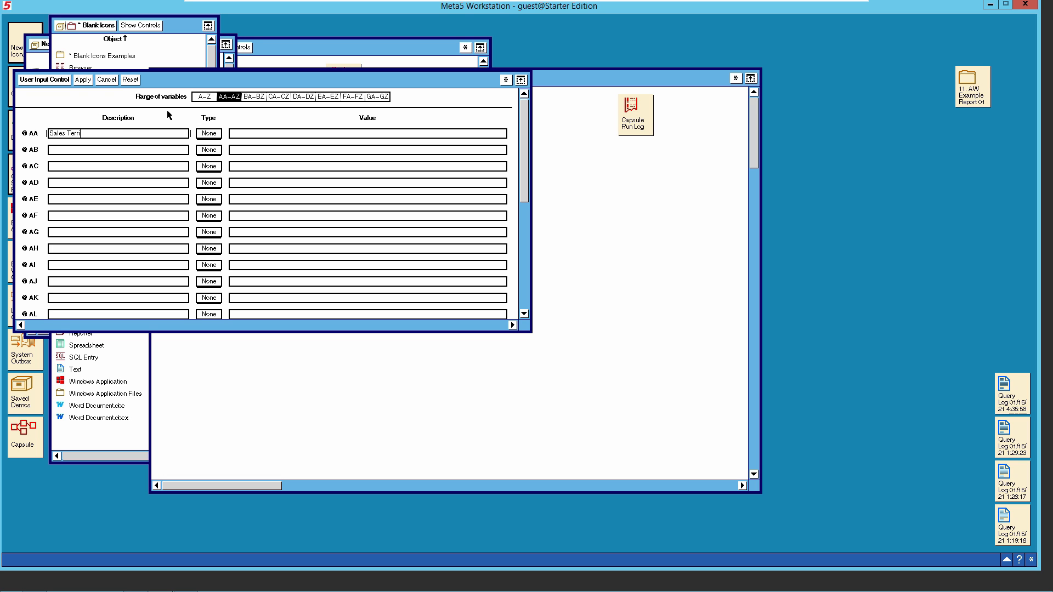
left_click(249, 135)
left_click(87, 81)
left_click(67, 82)
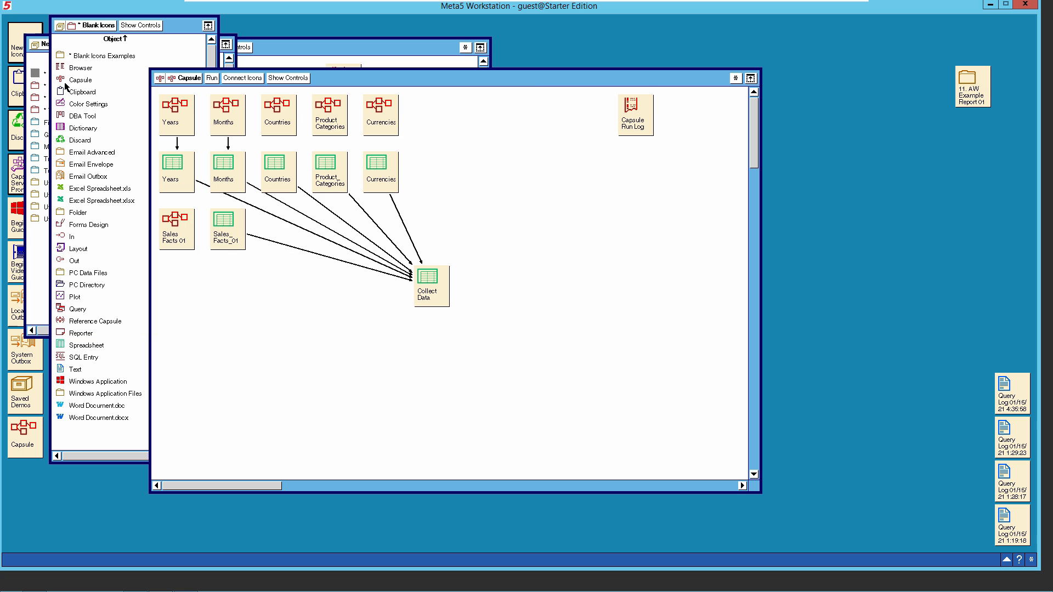
Step: Close and reopen the capsule in My AV First Dashboard, and check its AA–AZ user input variables
left_click(190, 78)
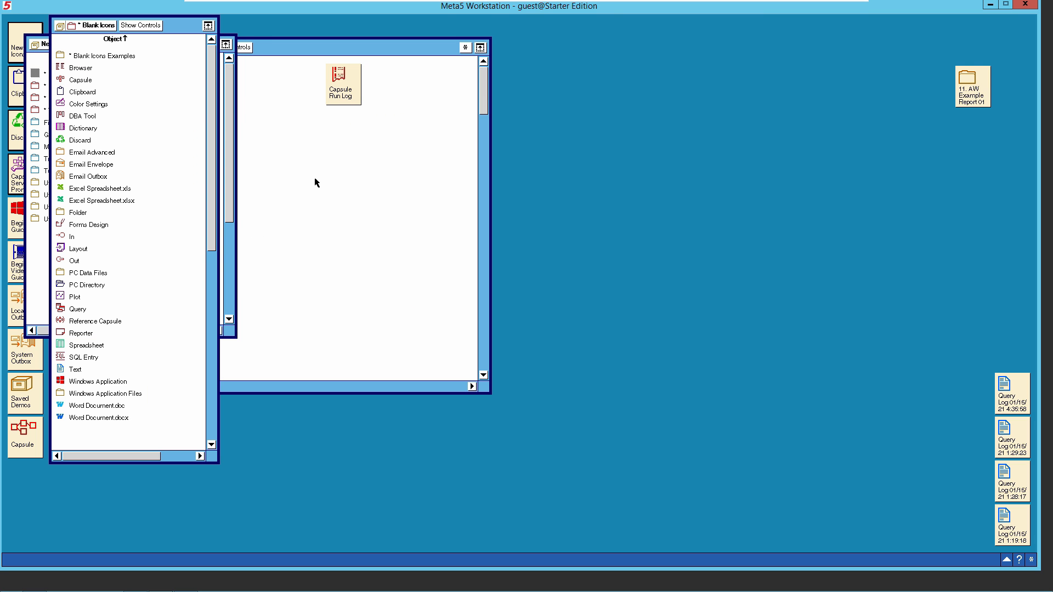
left_click(324, 55)
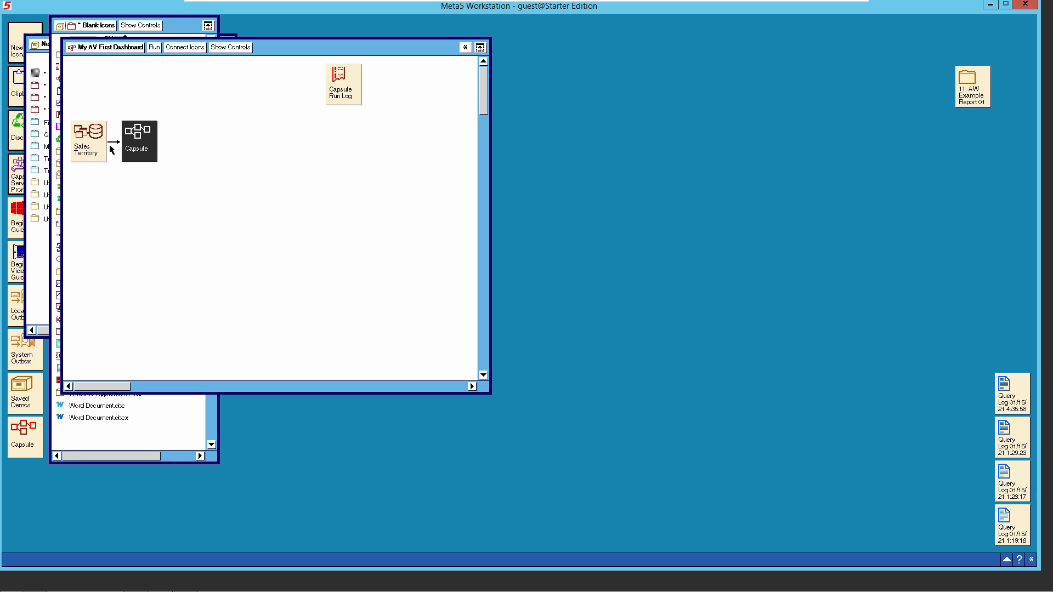
double_click(135, 143)
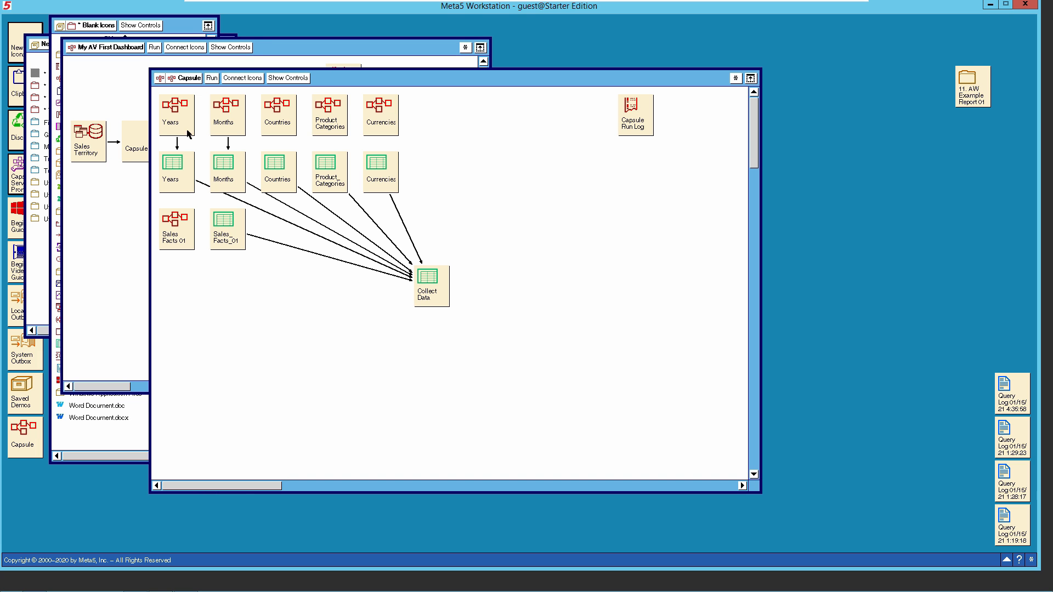
left_click(288, 78)
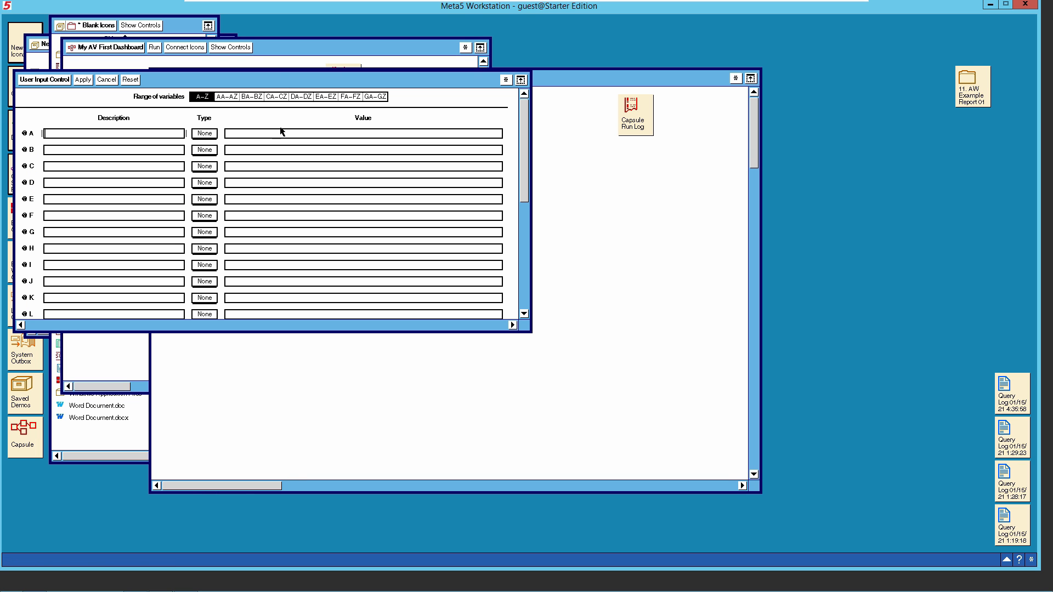
left_click(228, 97)
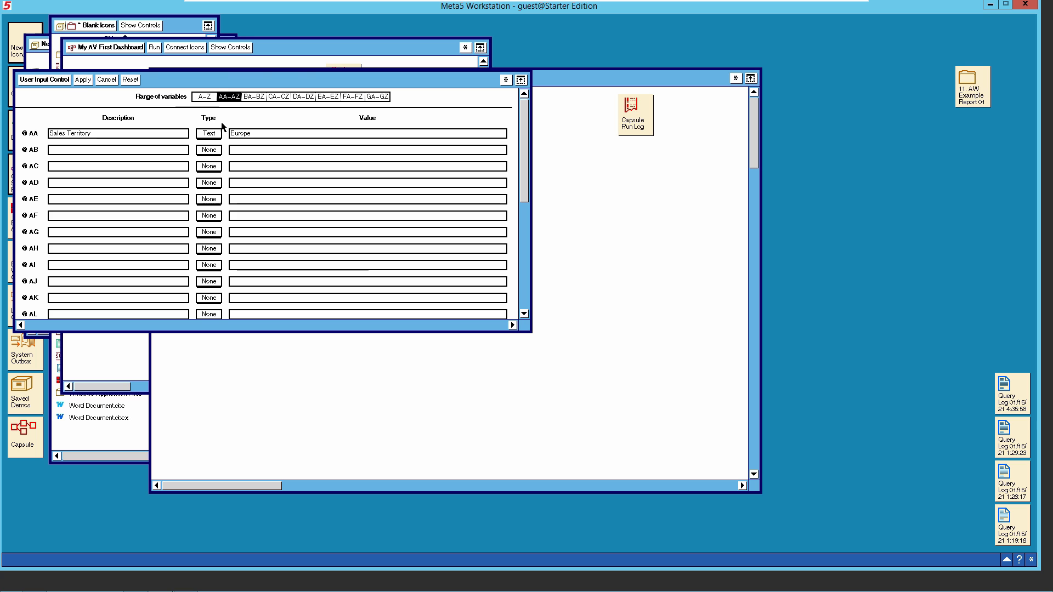
left_click(62, 80)
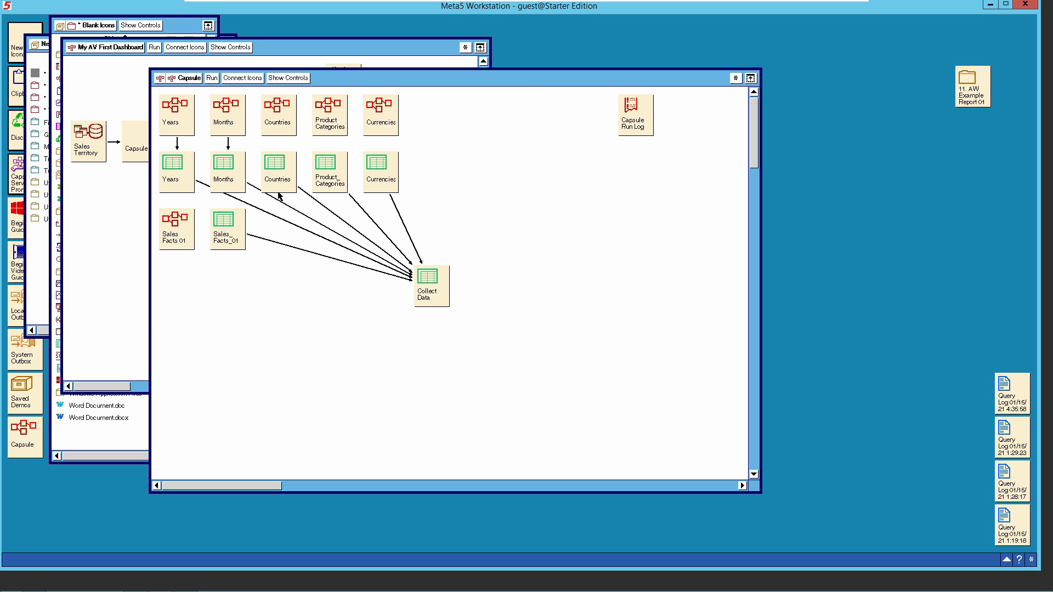
Step: Open the Countries query inside the Countries capsule and show its data
double_click(283, 119)
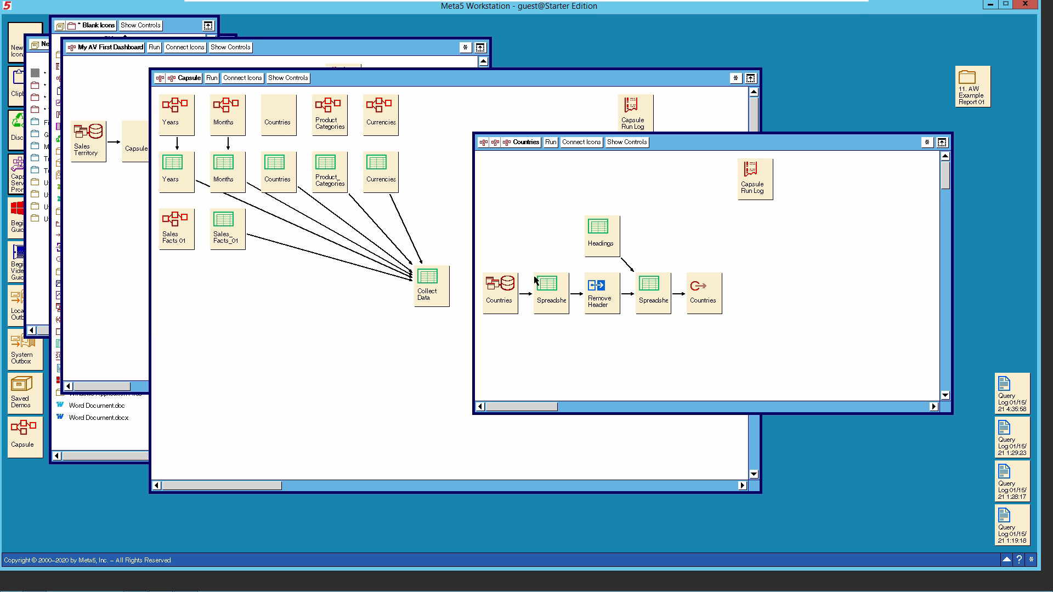
double_click(504, 296)
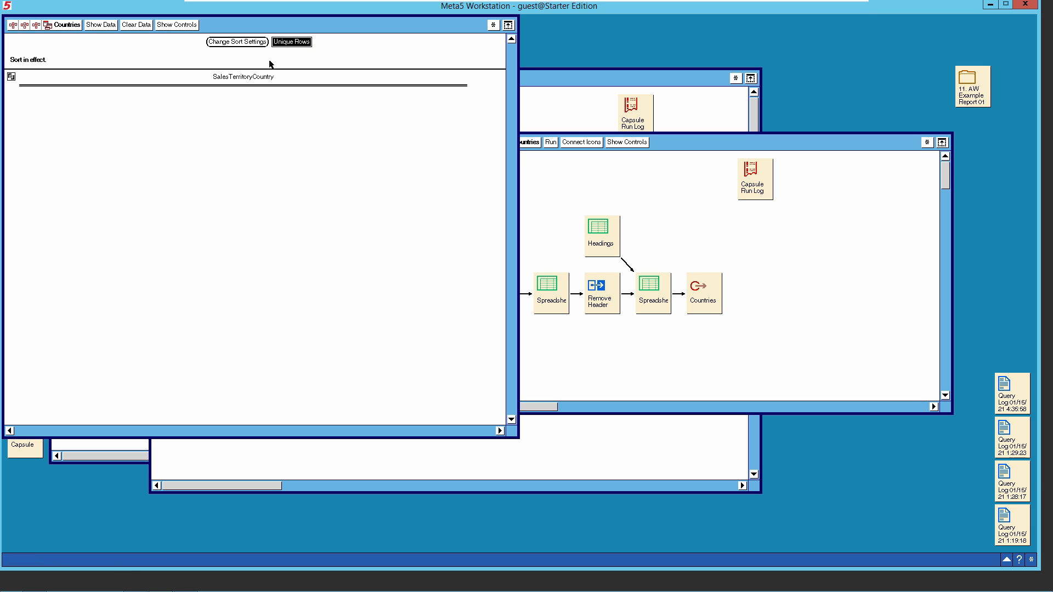
left_click(107, 26)
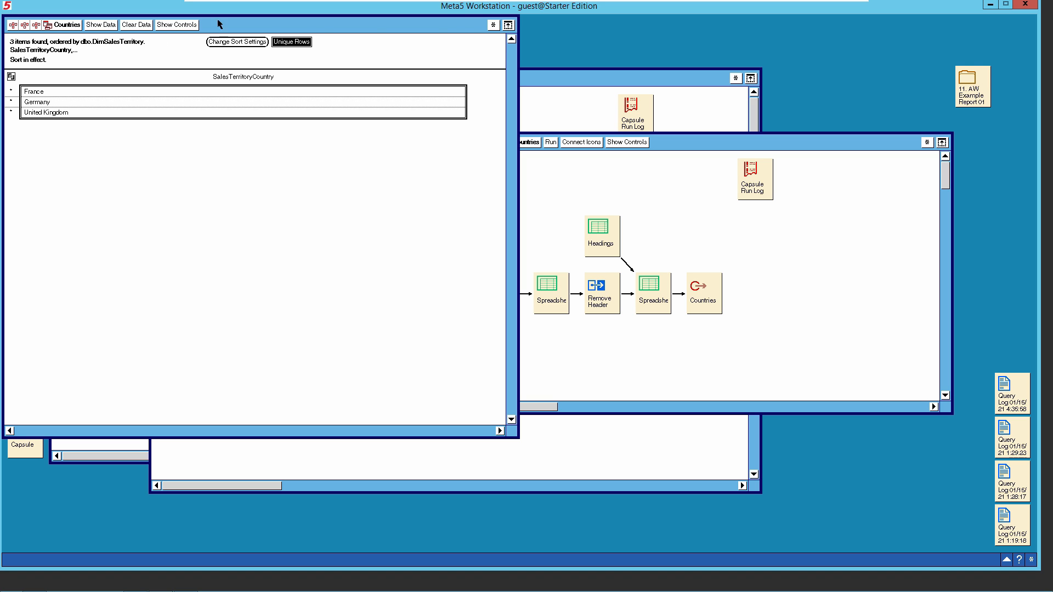
Step: Capture the SQL of the Countries query in a query log, and enlarge the log window over the query
left_click(494, 25)
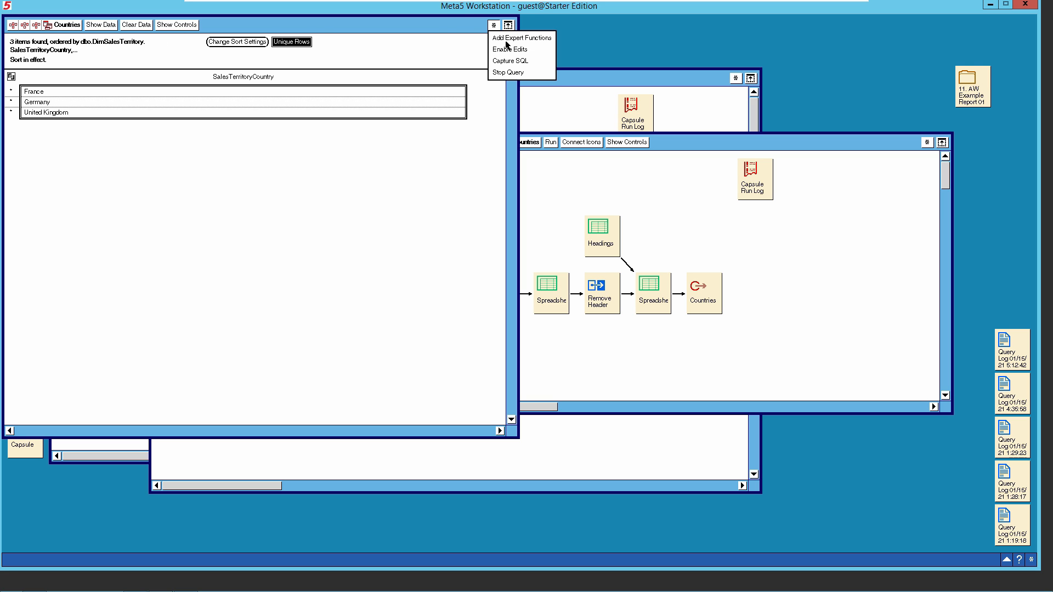
left_click(510, 60)
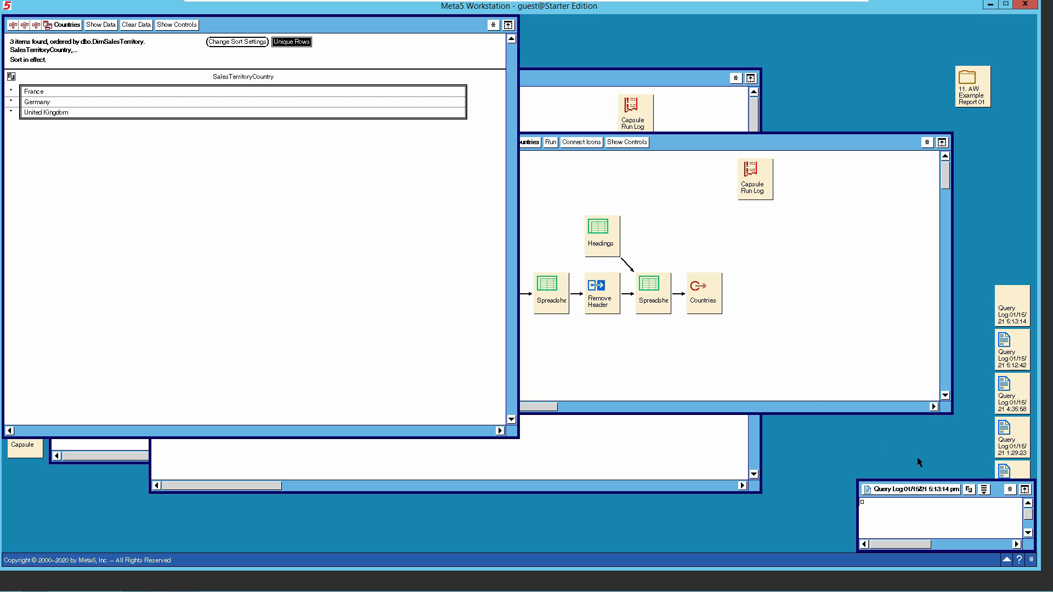
left_click_drag(996, 493, 336, 160)
left_click_drag(376, 221, 651, 442)
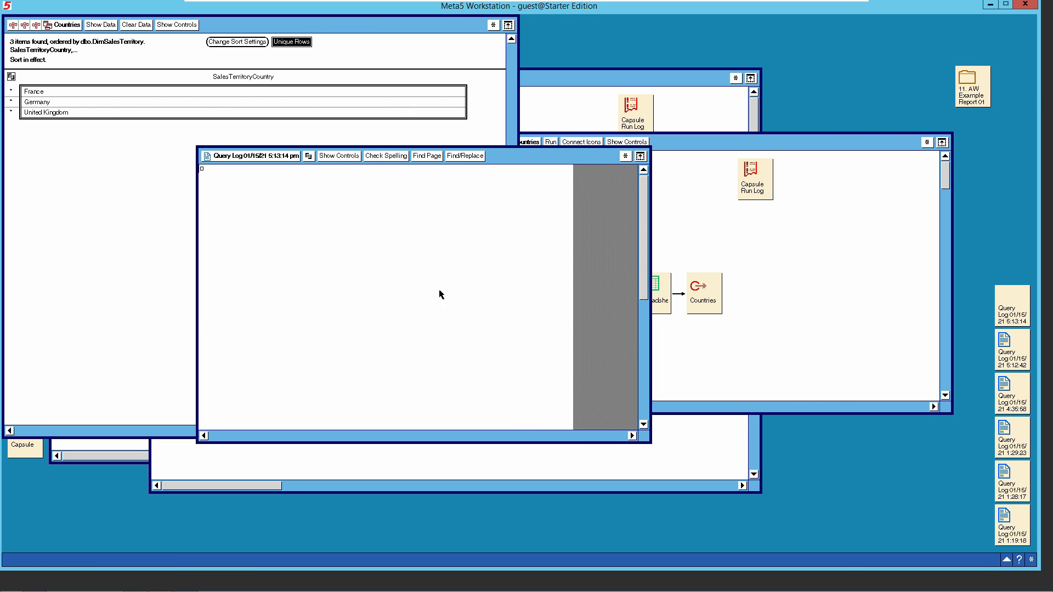
Step: Show the query's data again to log its SQL, examine the SalesTerritoryGroup condition, and close the log and query
left_click(100, 26)
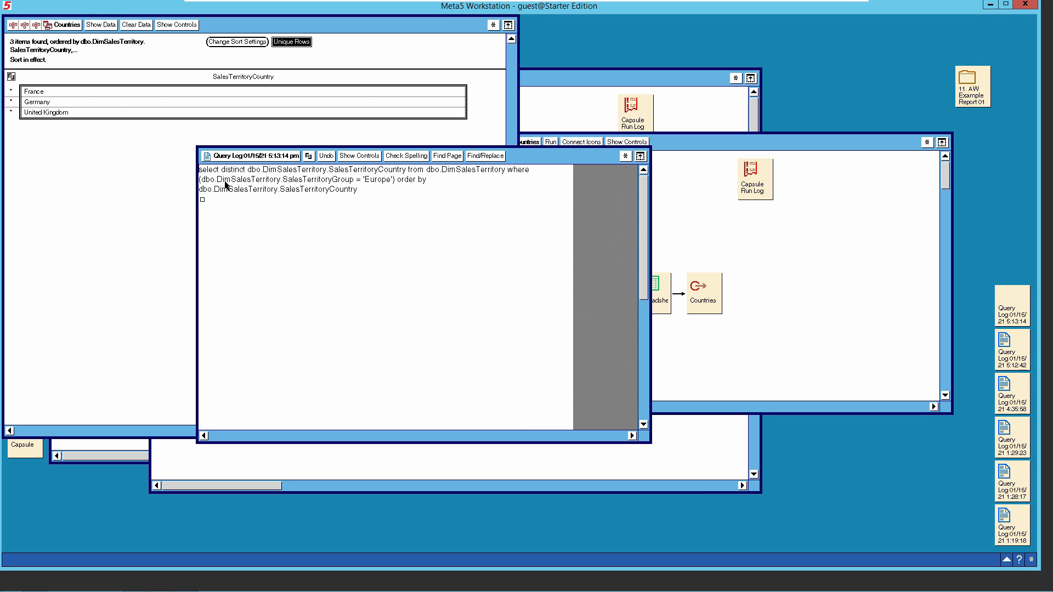
left_click_drag(215, 184, 442, 186)
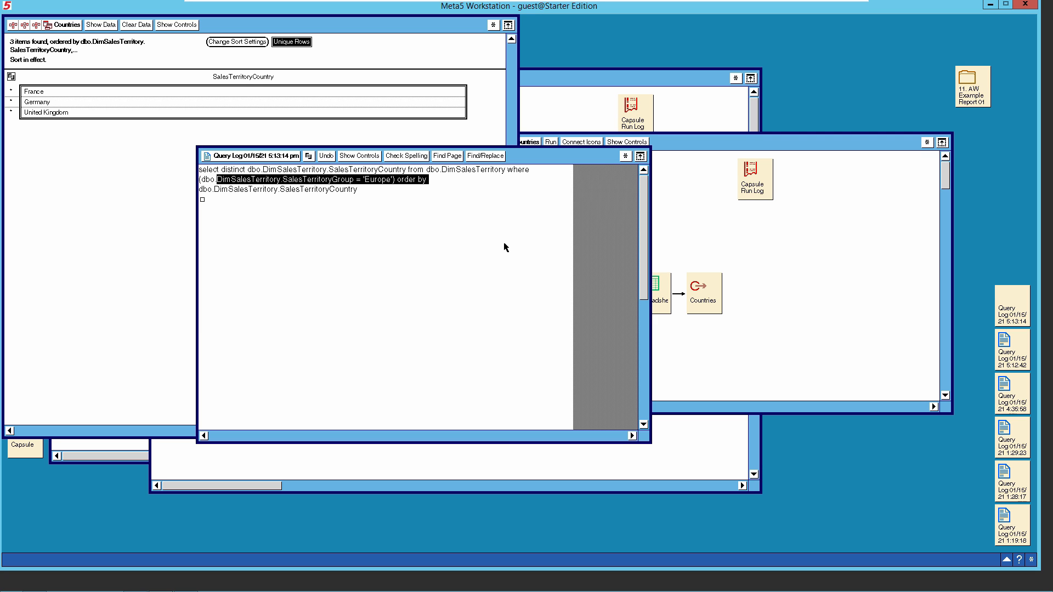
left_click(273, 157)
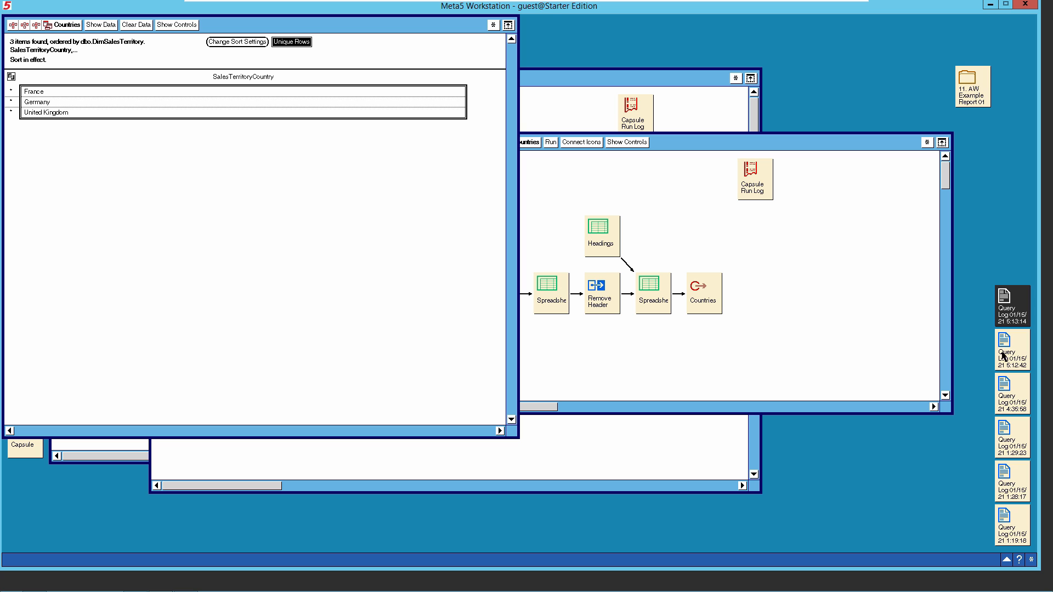
left_click(70, 25)
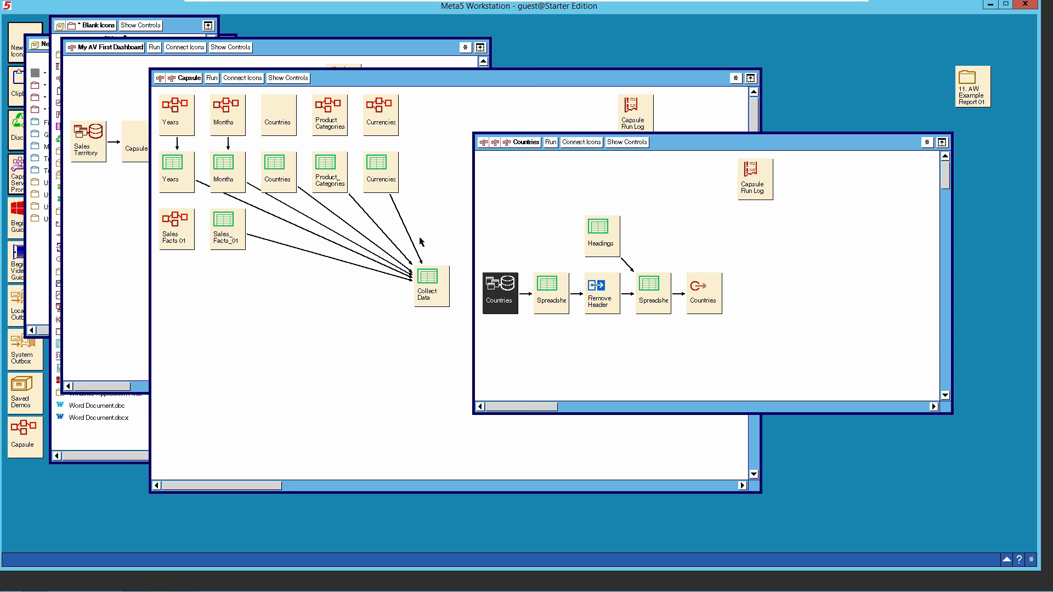
Step: Erase the Year heading from cell A1 of the Countries capsule's Headings spreadsheet, and close the spreadsheet
left_click(603, 244)
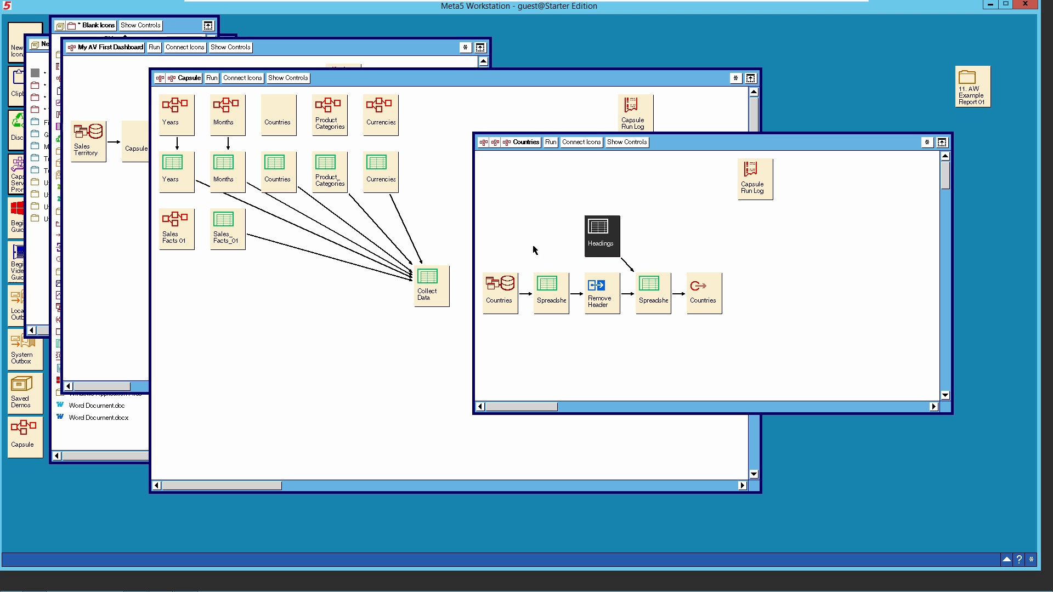
double_click(604, 243)
left_click(104, 124)
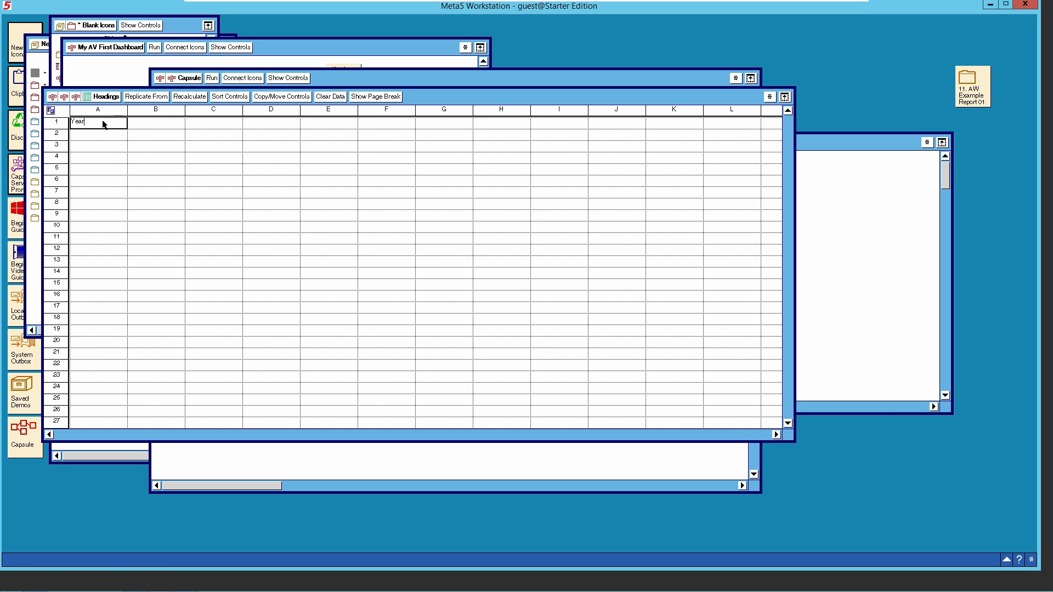
key("BackSpace")
key("BackSpace")
key("BackSpace")
key("BackSpace")
left_click(103, 97)
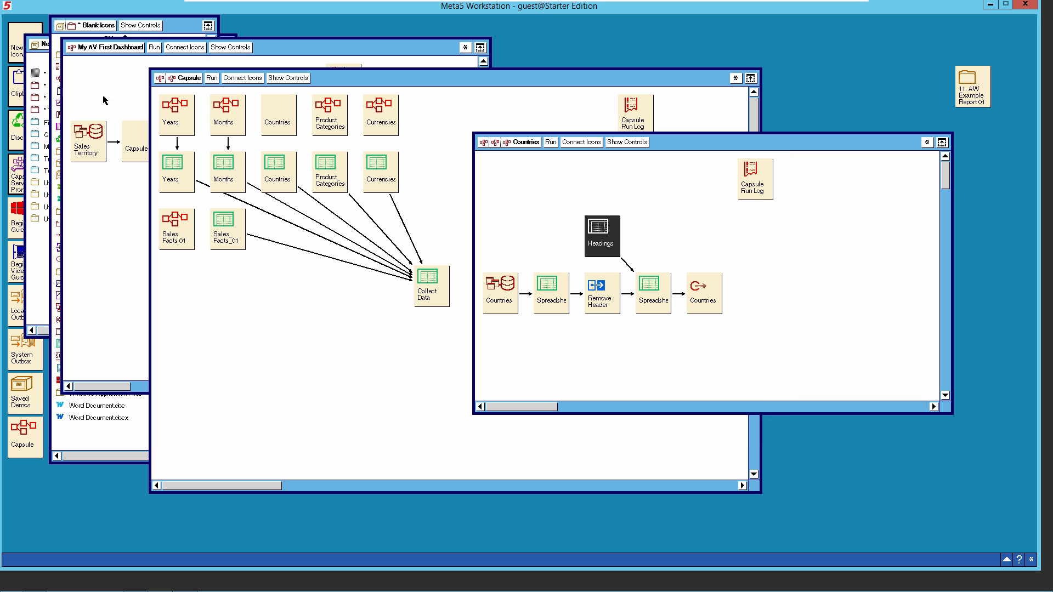
Step: Run the Countries capsule from the Headings and Countries query icons, and check the contents of the spreadsheet after Remove Header
left_click(652, 292)
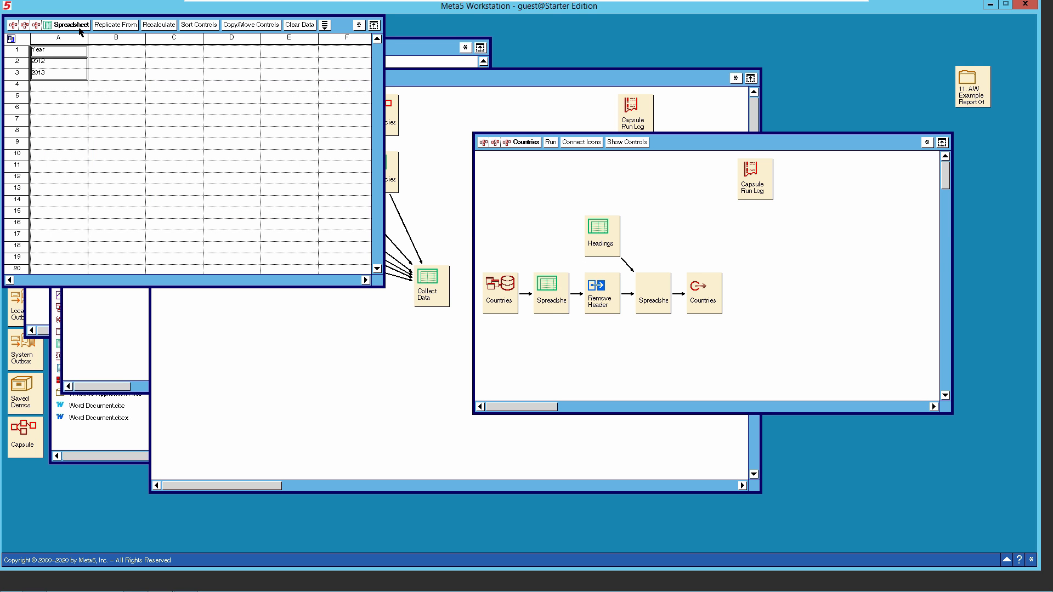
left_click(75, 25)
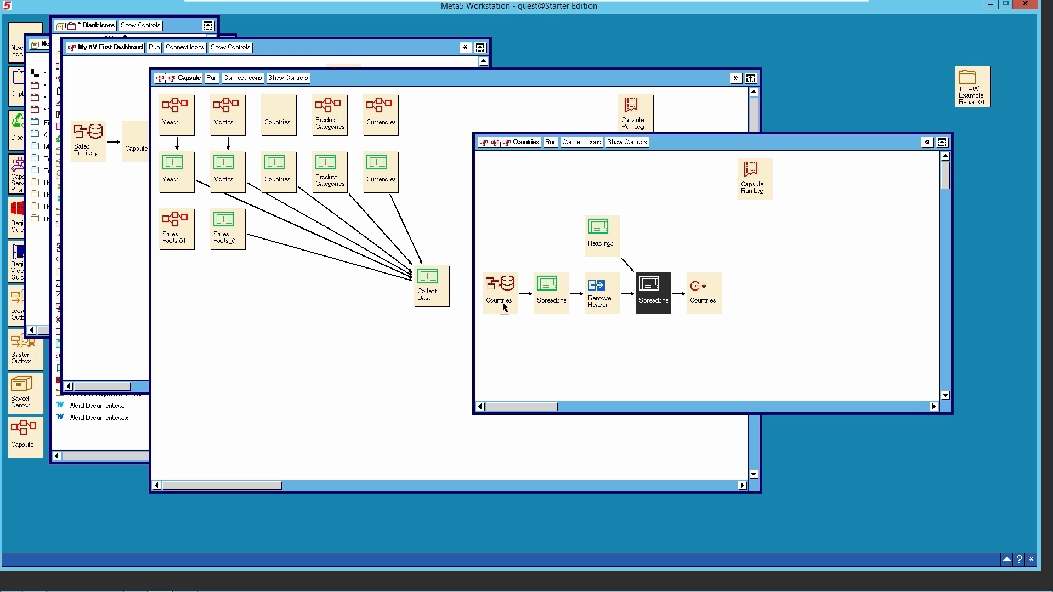
left_click(605, 236)
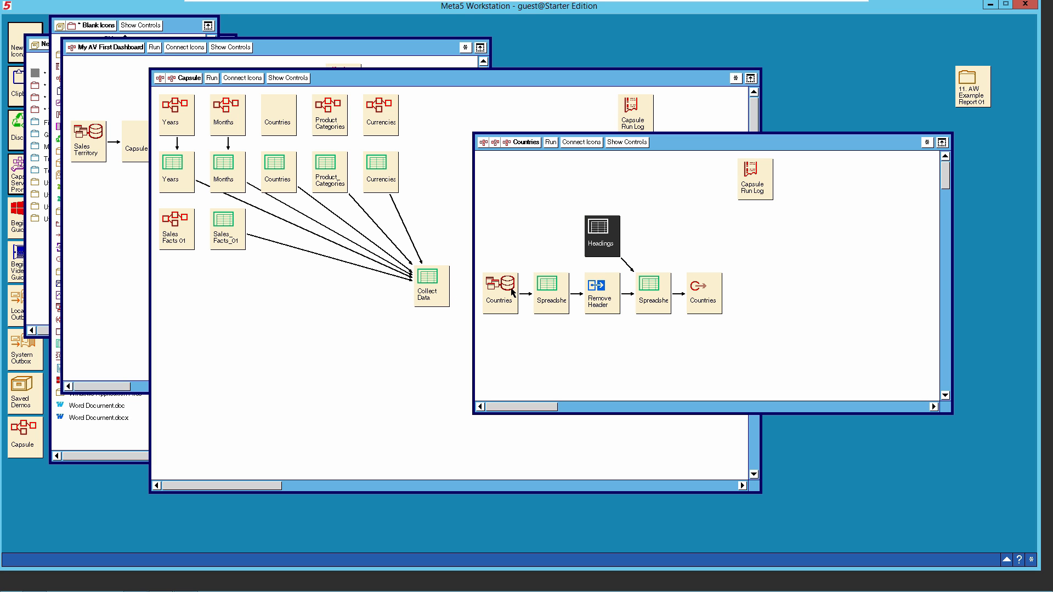
left_click(511, 296, "shift")
left_click(551, 143)
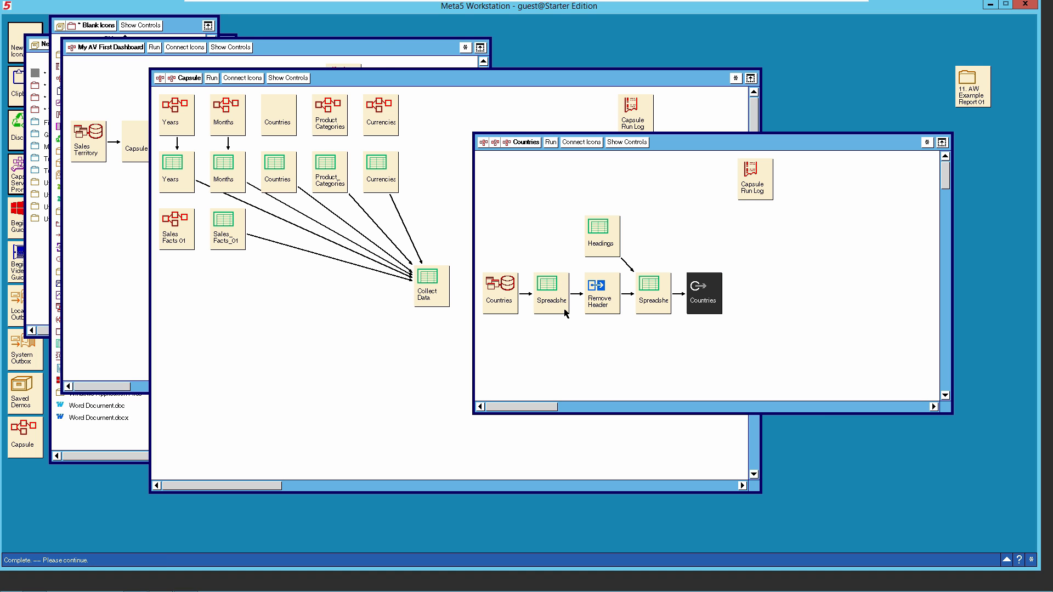
double_click(648, 297)
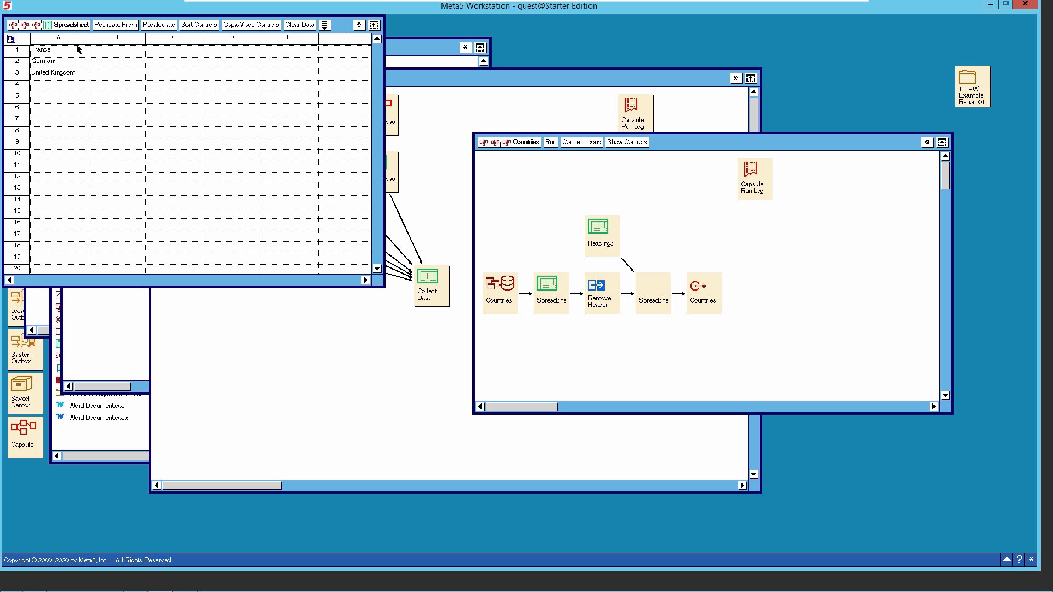
left_click(71, 25)
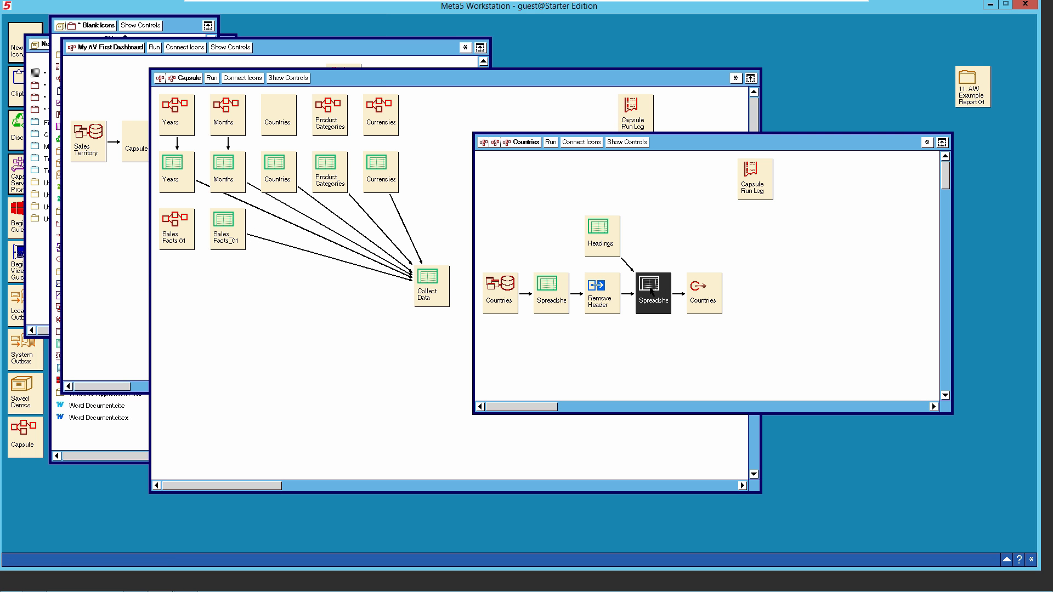
Step: Delete the spreadsheet between Remove Header and the Countries output icon in the Countries capsule
left_click(628, 266)
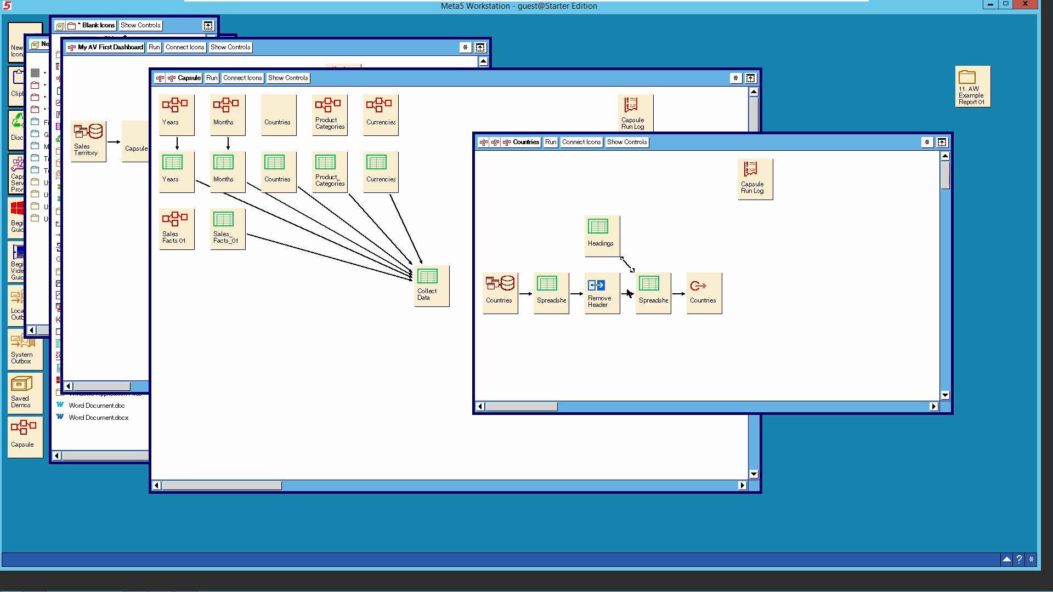
left_click(649, 294)
key("Delete")
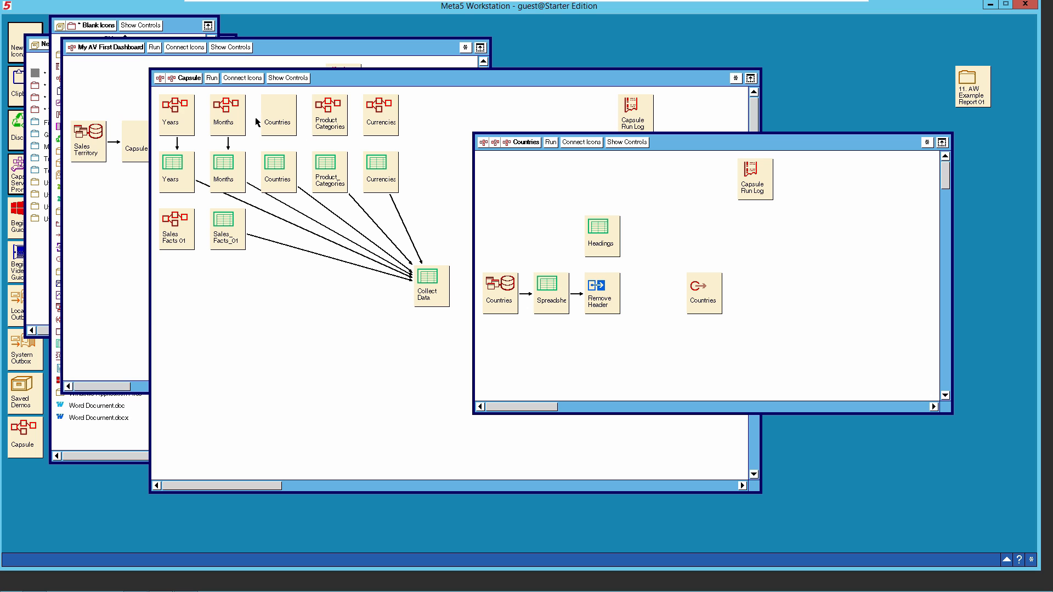
Step: Copy the spreadsheet after Remove Header from the Years capsule into the same place in Countries, and close Years
left_click(176, 120)
double_click(177, 119)
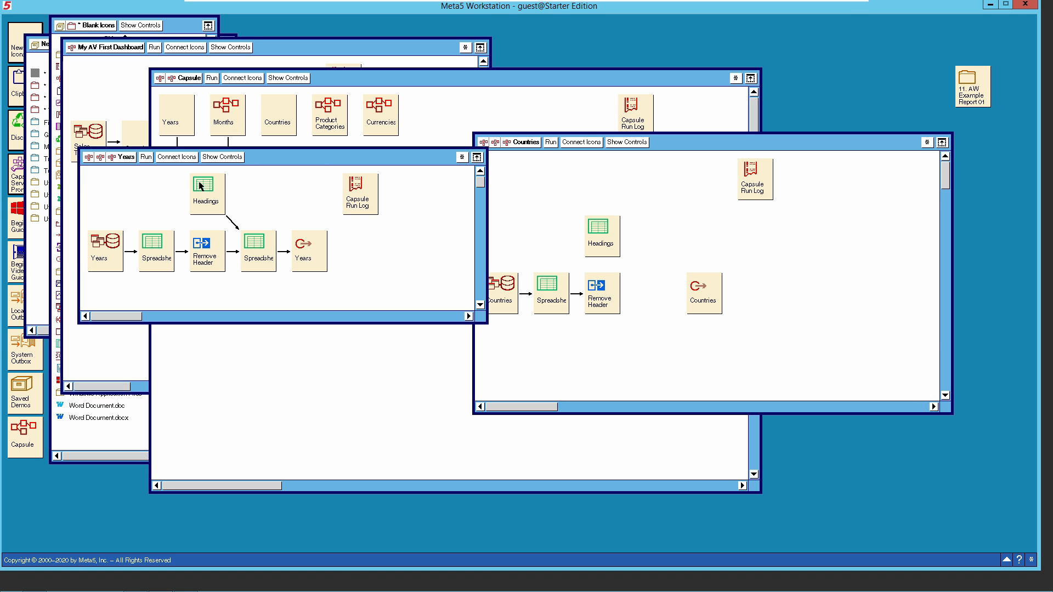
double_click(260, 260)
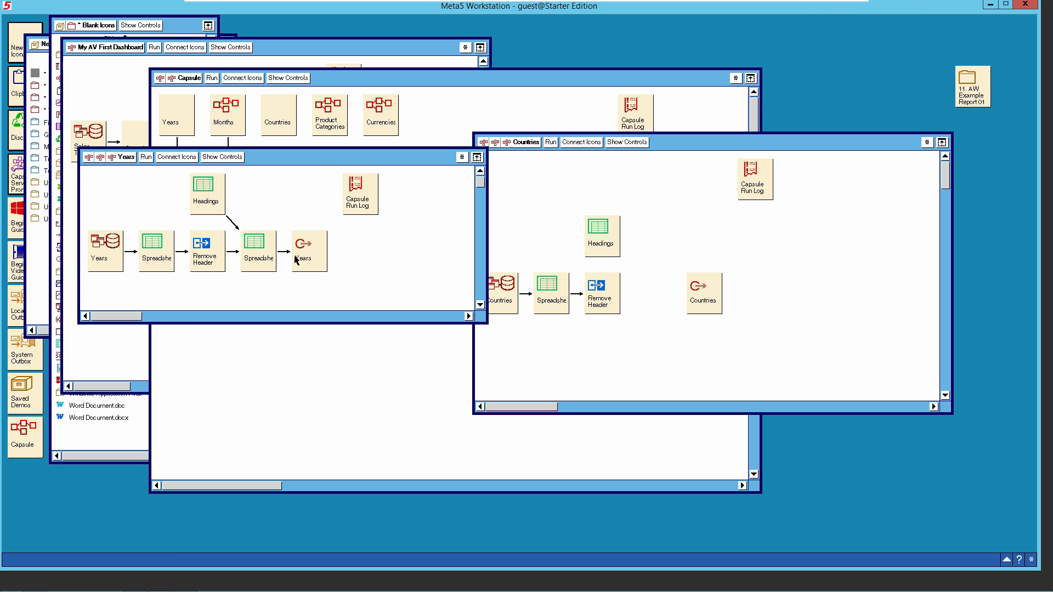
left_click(642, 297)
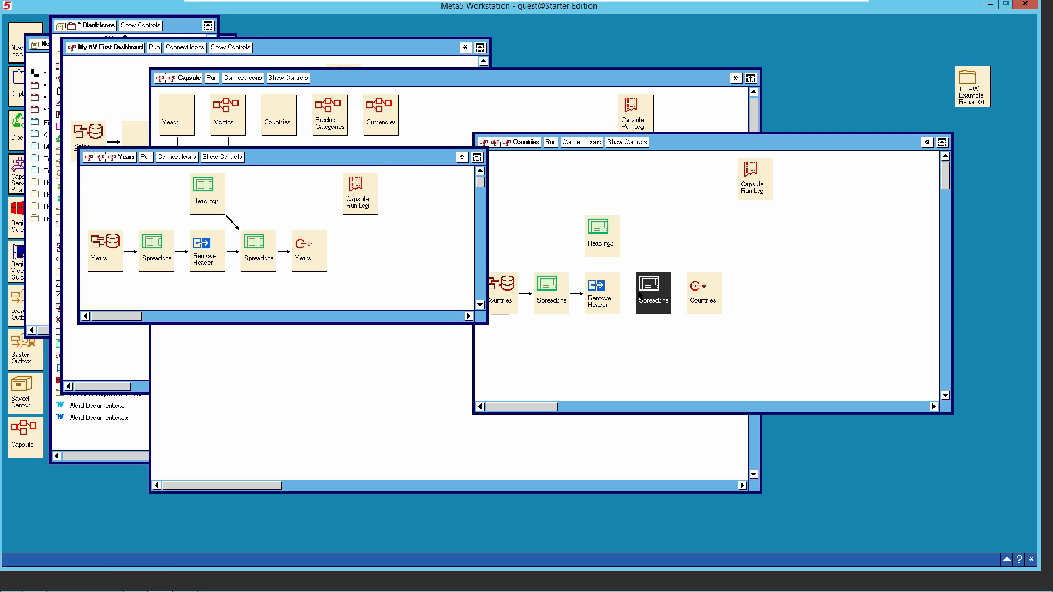
left_click(129, 159)
Step: Connect the Headings spreadsheet and Remove Header to the copied spreadsheet in the Countries capsule
left_click(609, 222)
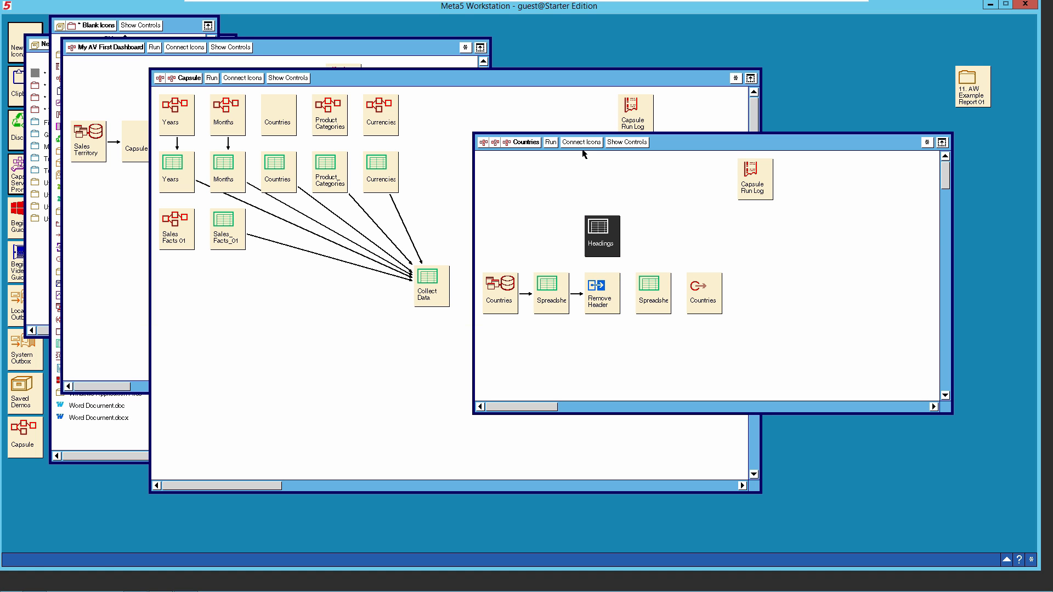
left_click(652, 288)
left_click(601, 291)
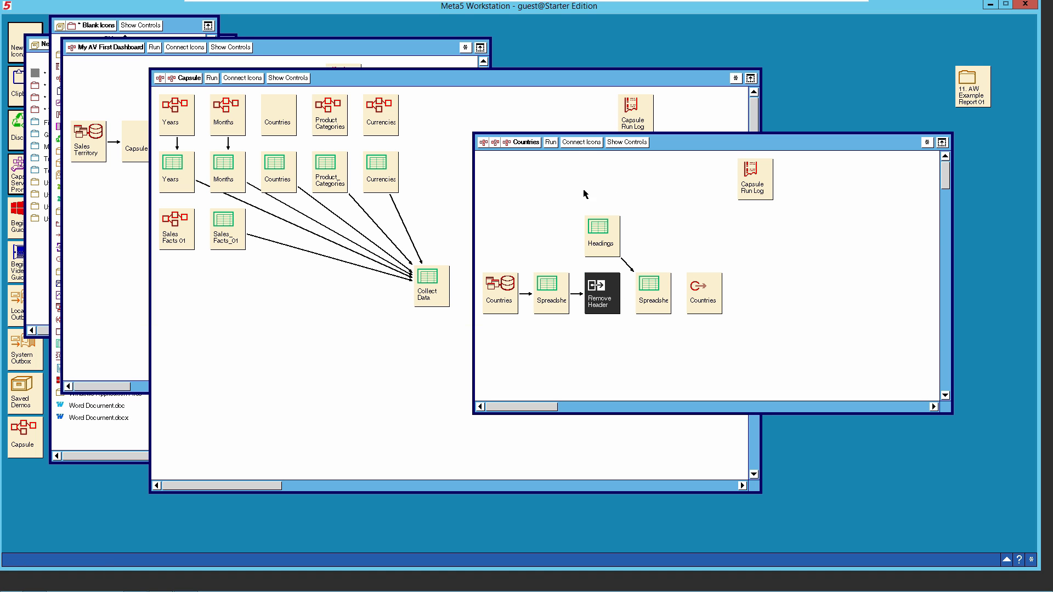
left_click(582, 144)
left_click(645, 296)
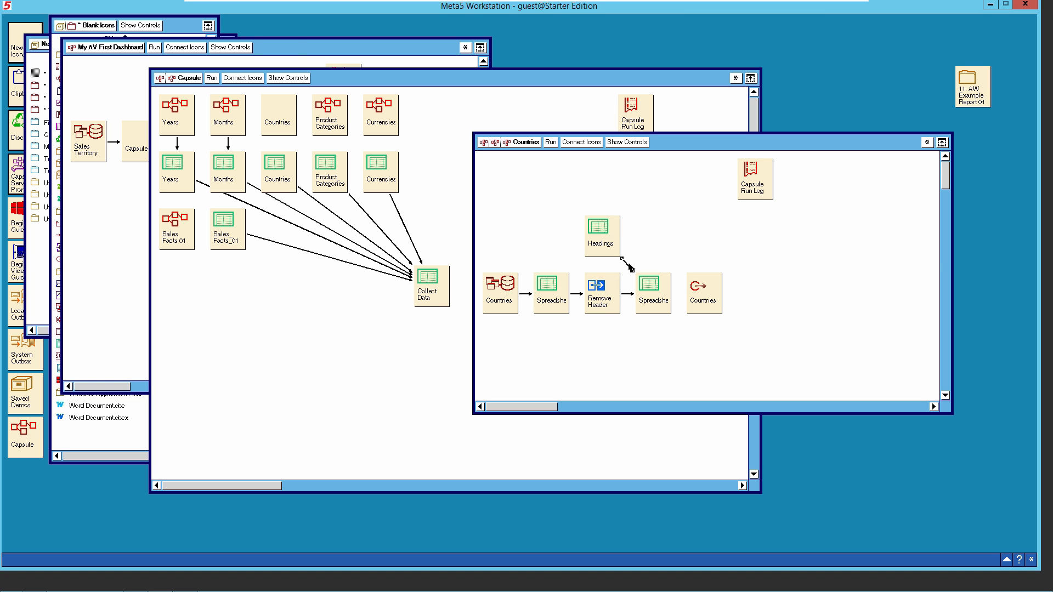
Step: Set the Headings-to-Spreadsheet arrow to copy from source region Headings to destination region Headings, and apply the options
right_click(629, 264)
left_click(610, 264)
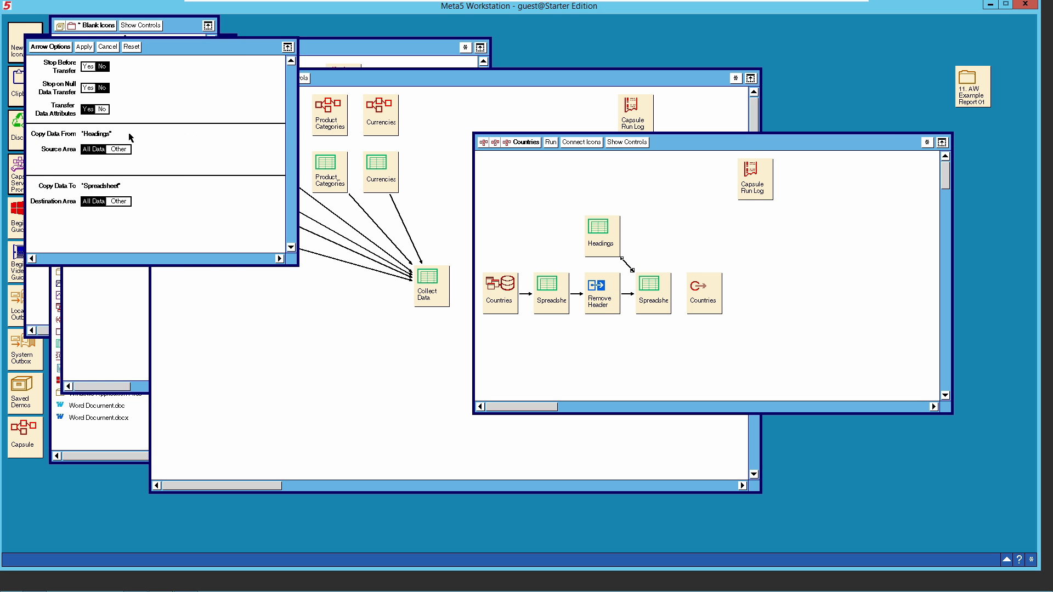
left_click(119, 149)
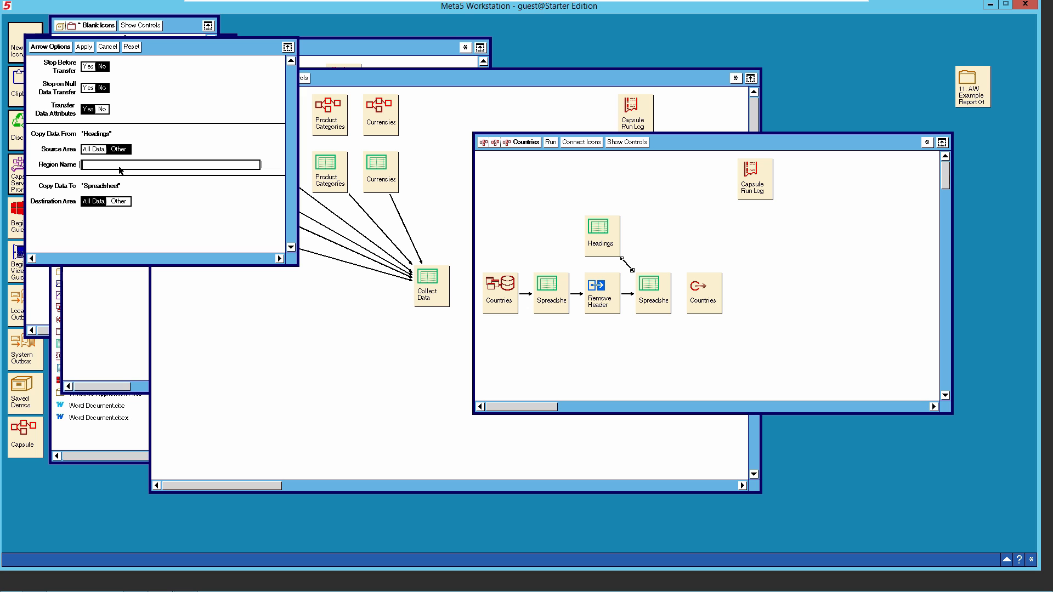
left_click(124, 202)
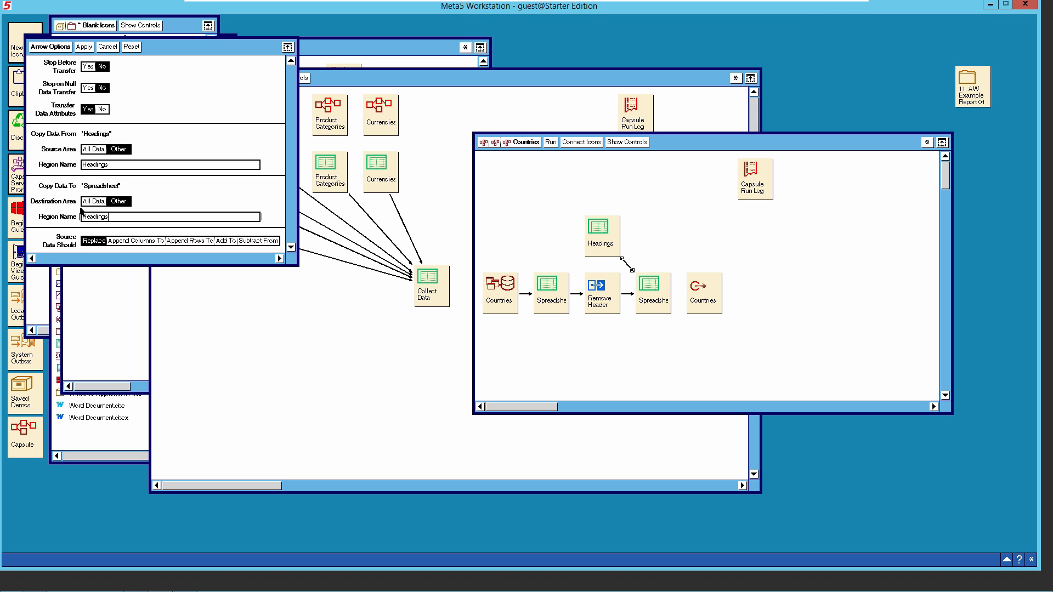
left_click(86, 48)
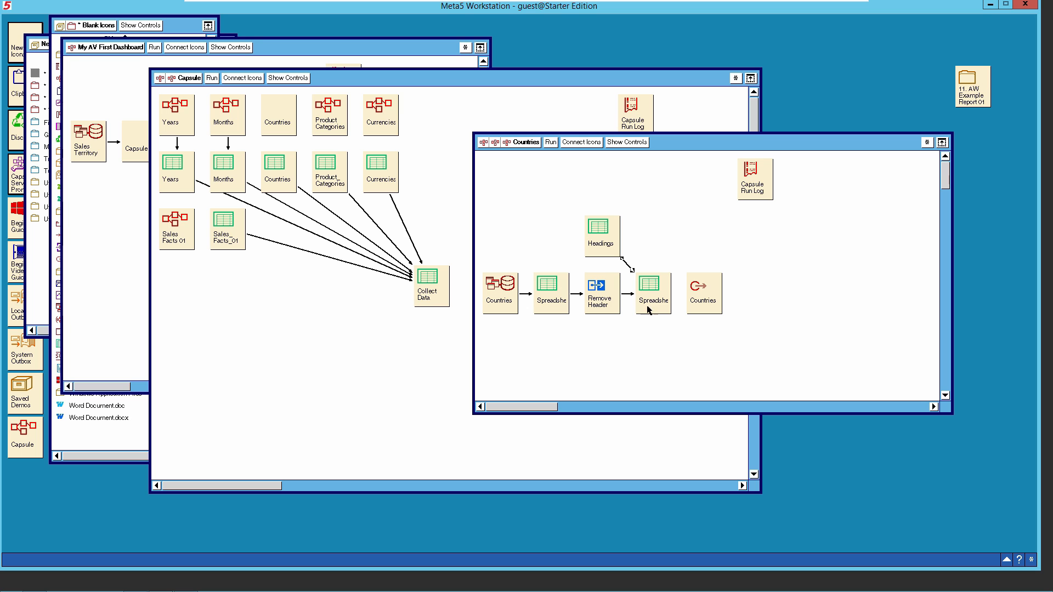
Step: Set the Remove Header-to-Spreadsheet arrow's destination region to Data01, apply the options, and select the spreadsheet
right_click(631, 293)
left_click(613, 295)
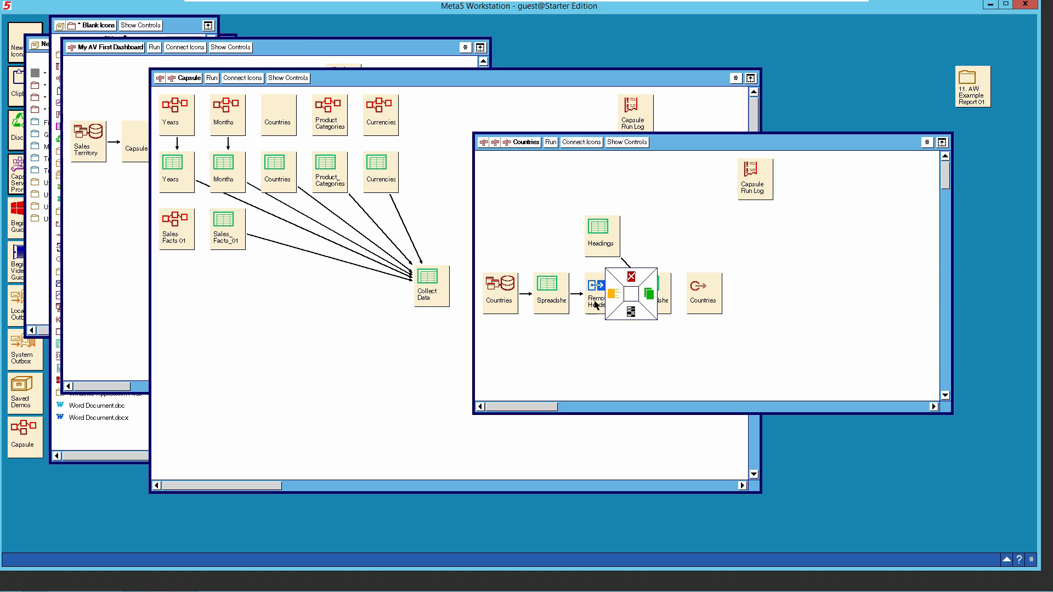
left_click(121, 204)
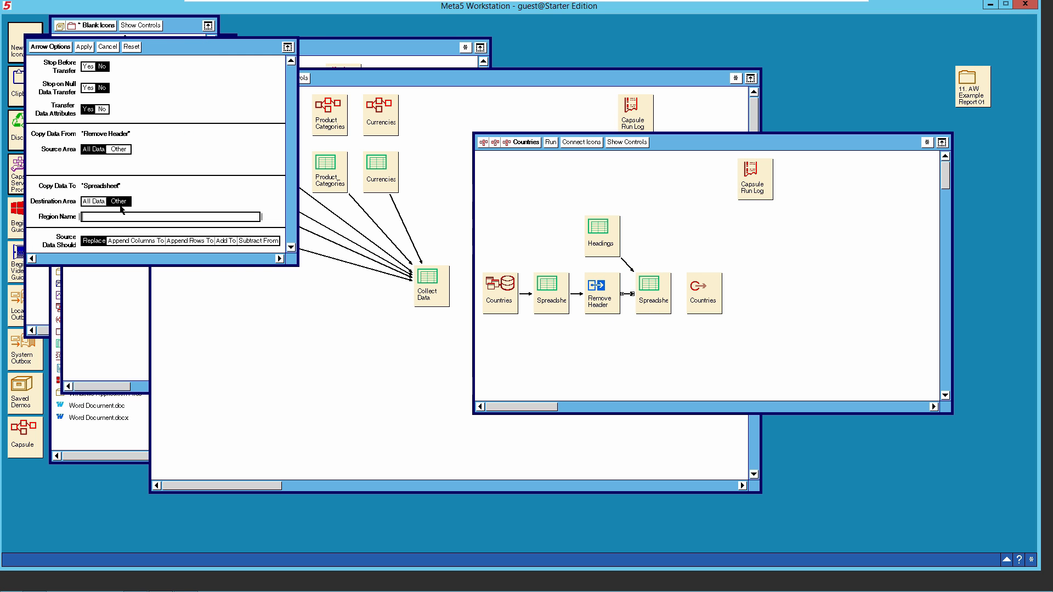
left_click(119, 219)
type("Data01")
left_click(86, 50)
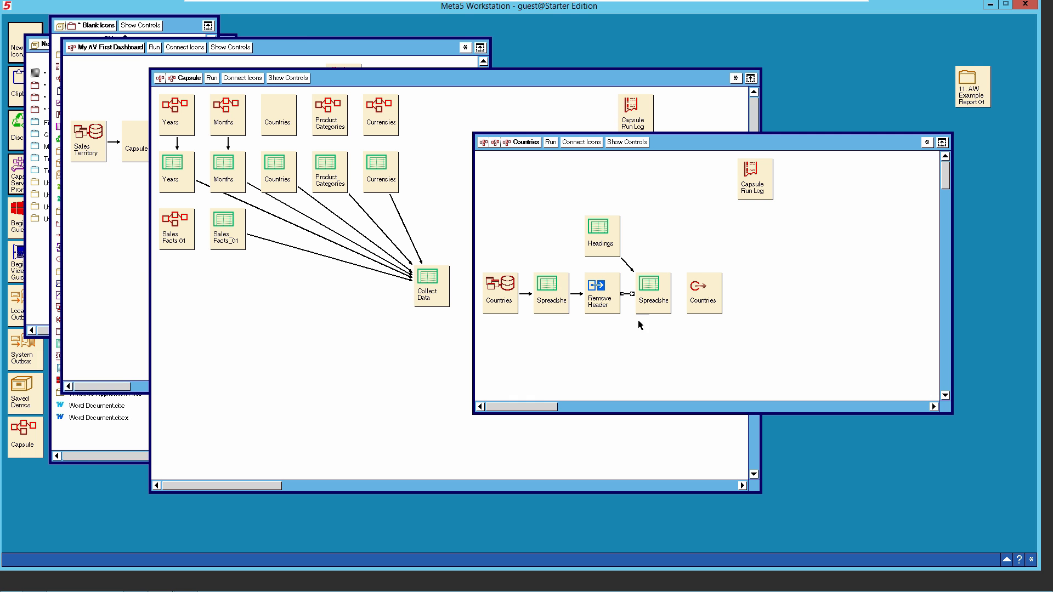
left_click(654, 296)
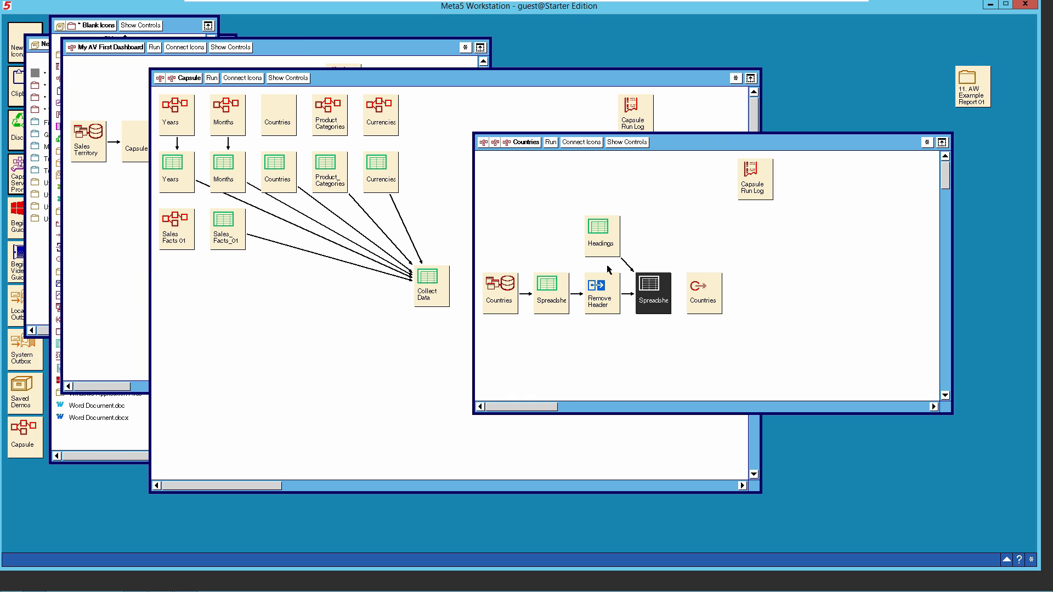
Step: Connect the last spreadsheet to the Countries output icon in the Countries capsule, and check that spreadsheet's contents
left_click(582, 143)
left_click(691, 298)
double_click(654, 291)
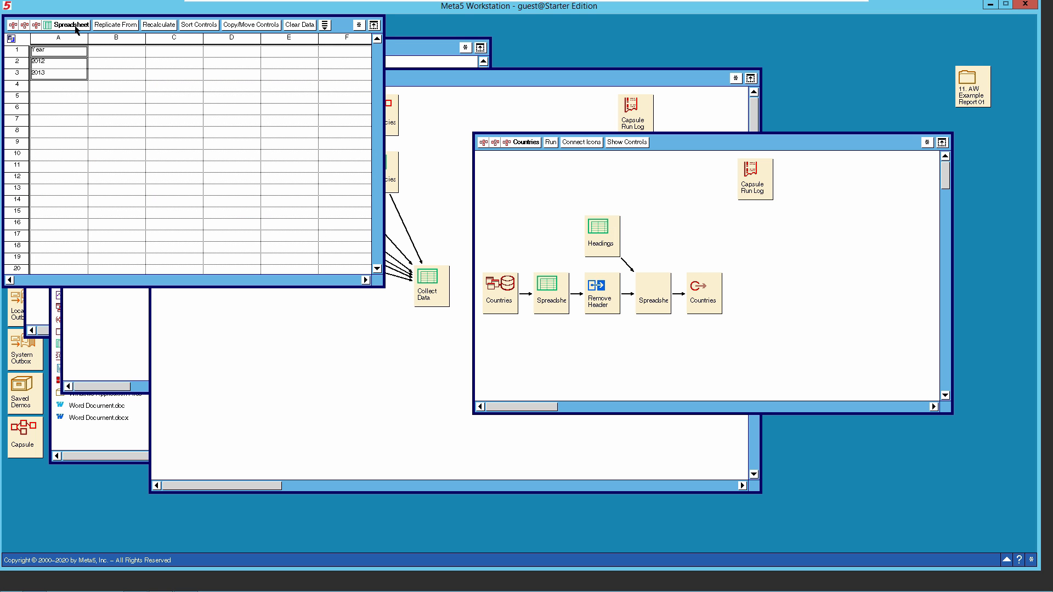
left_click(72, 25)
Step: Run the Countries capsule from the Countries query through to its output icon
left_click(603, 244)
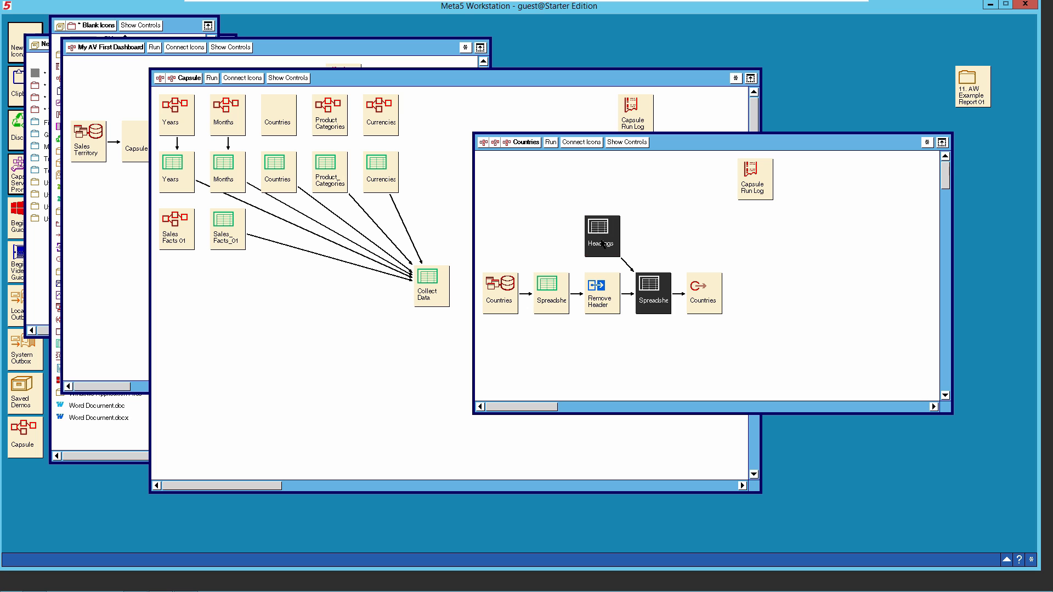
left_click(606, 346)
left_click(505, 301)
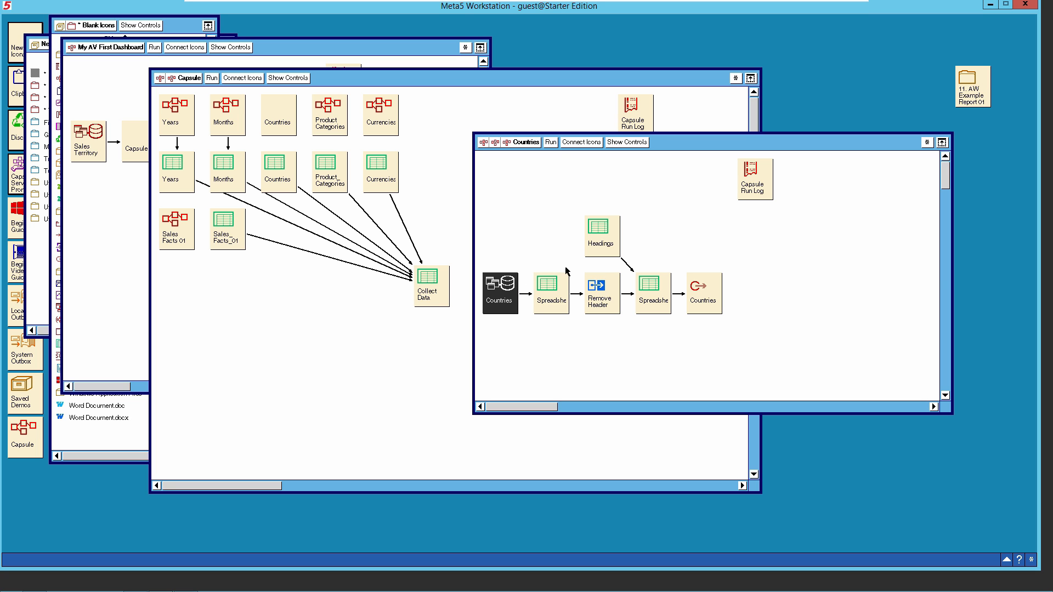
left_click(599, 241)
left_click(552, 143)
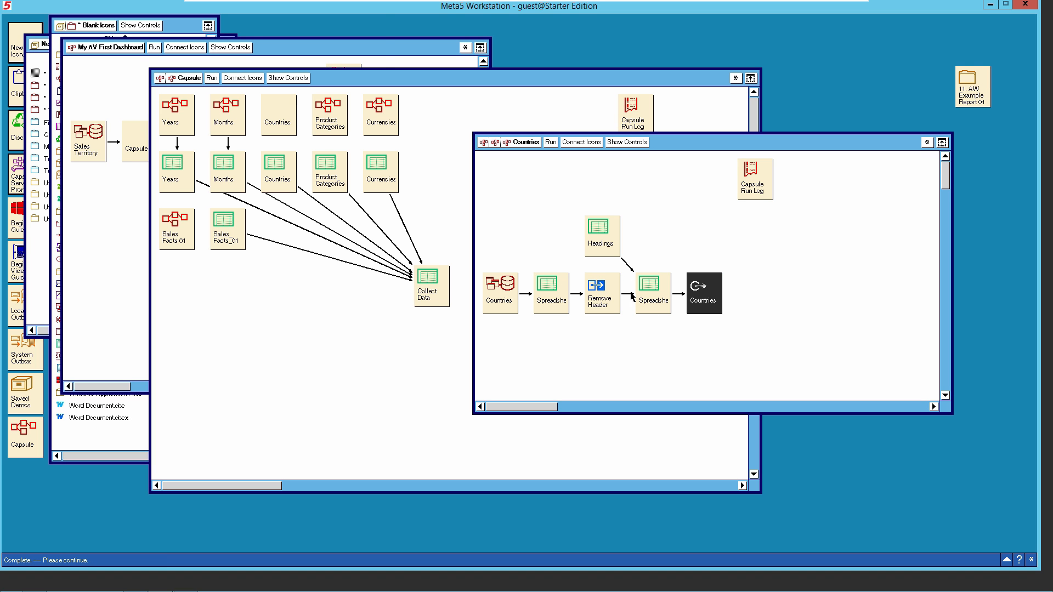
Step: Check the data in the spreadsheet after Remove Header, and close it and the Countries capsule
double_click(657, 297)
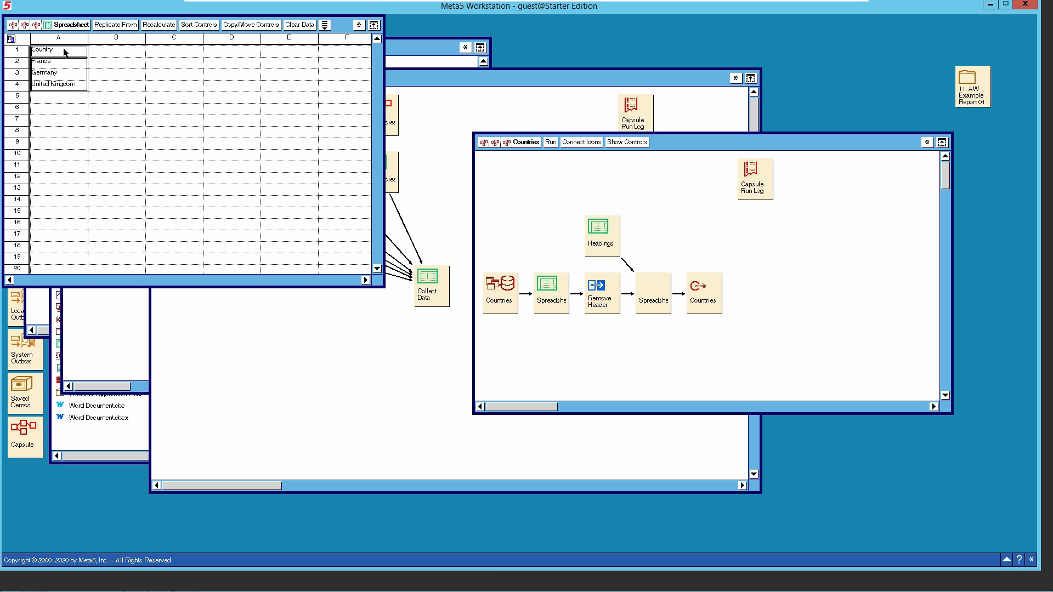
left_click(61, 26)
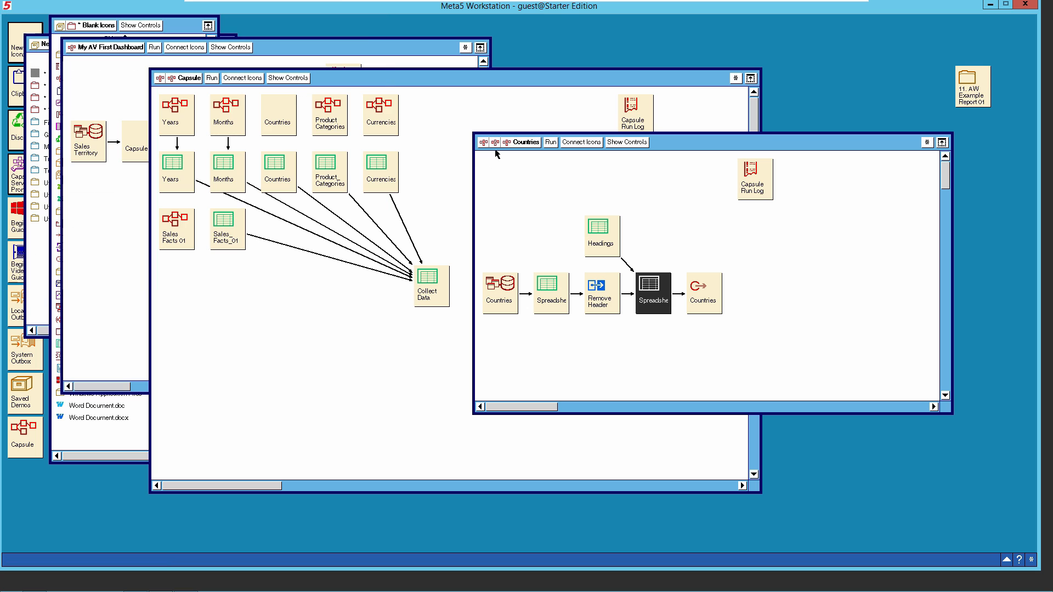
left_click(520, 143)
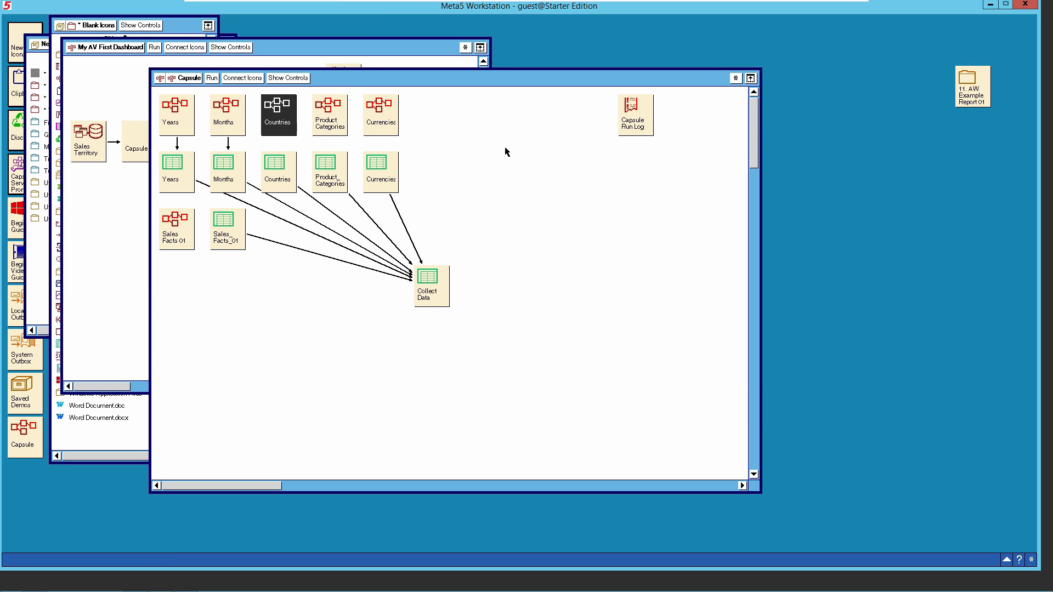
Step: Connect the Countries capsule to the Countries spreadsheet, with the arrow copying source region Countries to all data of the destination
left_click(236, 79)
left_click(281, 174)
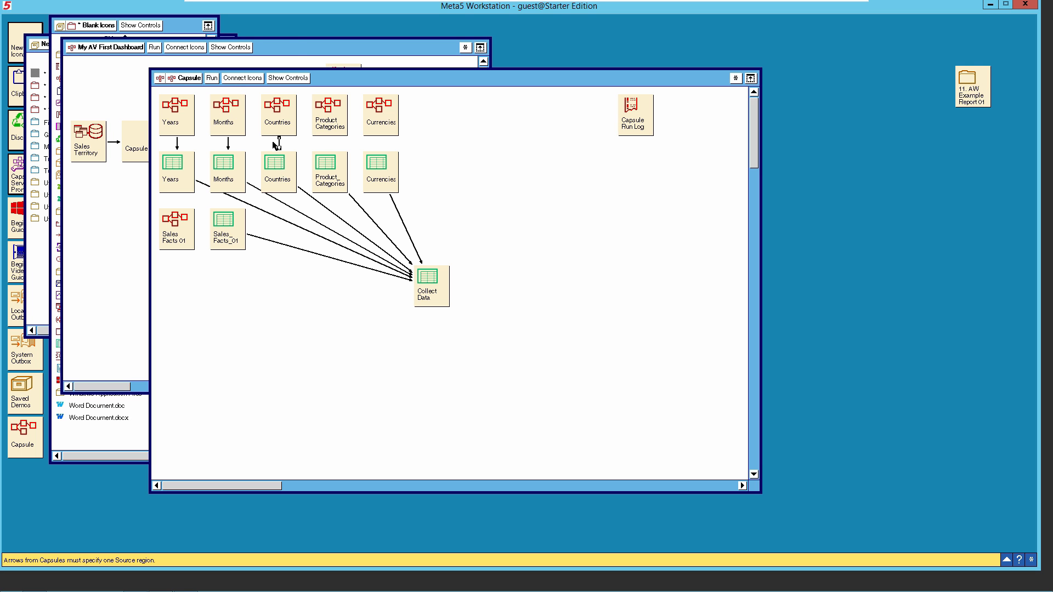
double_click(277, 144)
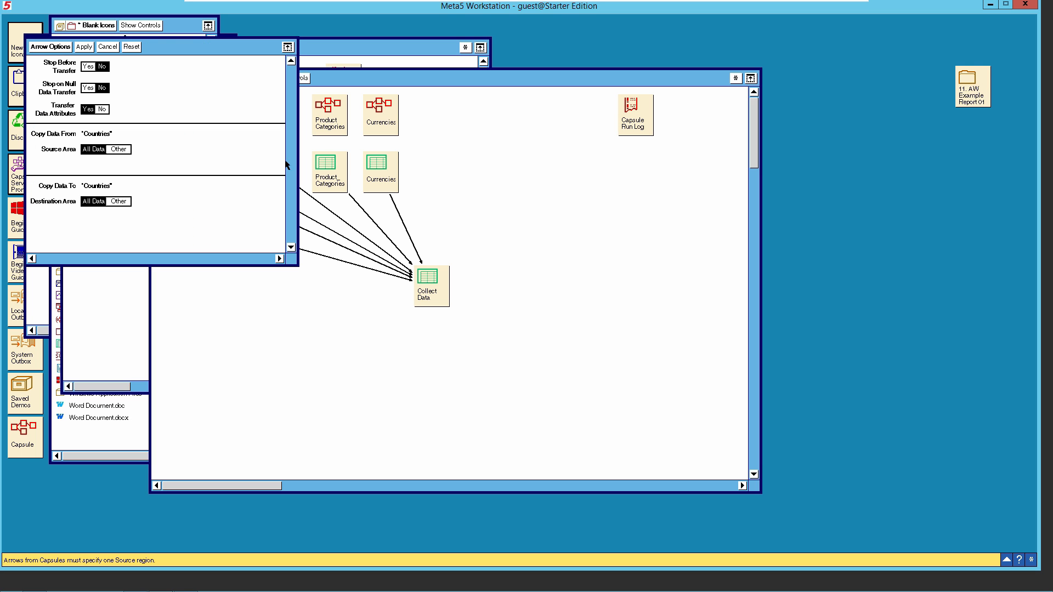
left_click(118, 201)
left_click(119, 149)
left_click(96, 201)
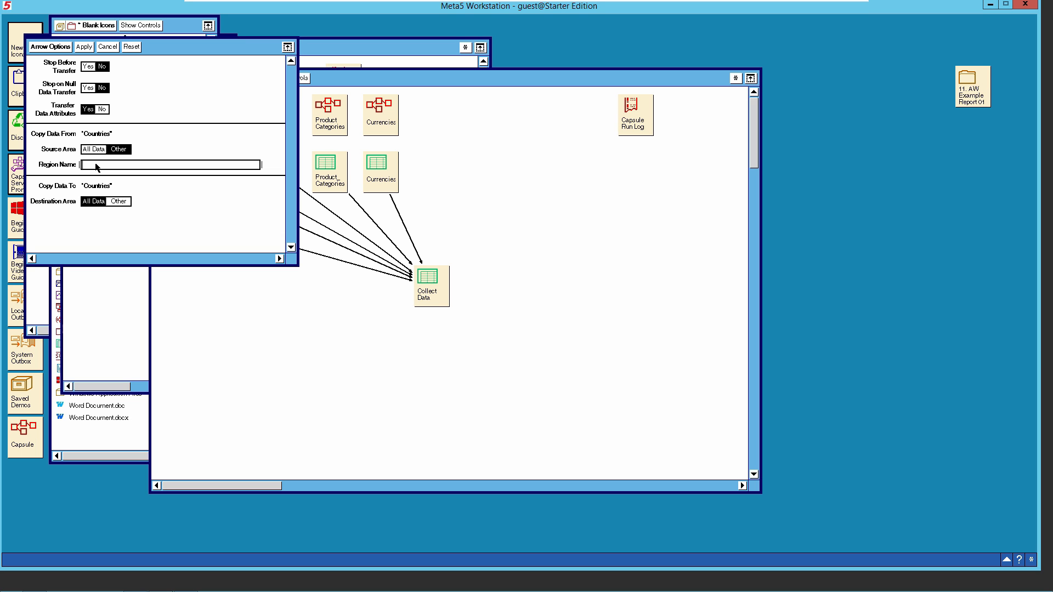
type("Countries")
left_click(60, 48)
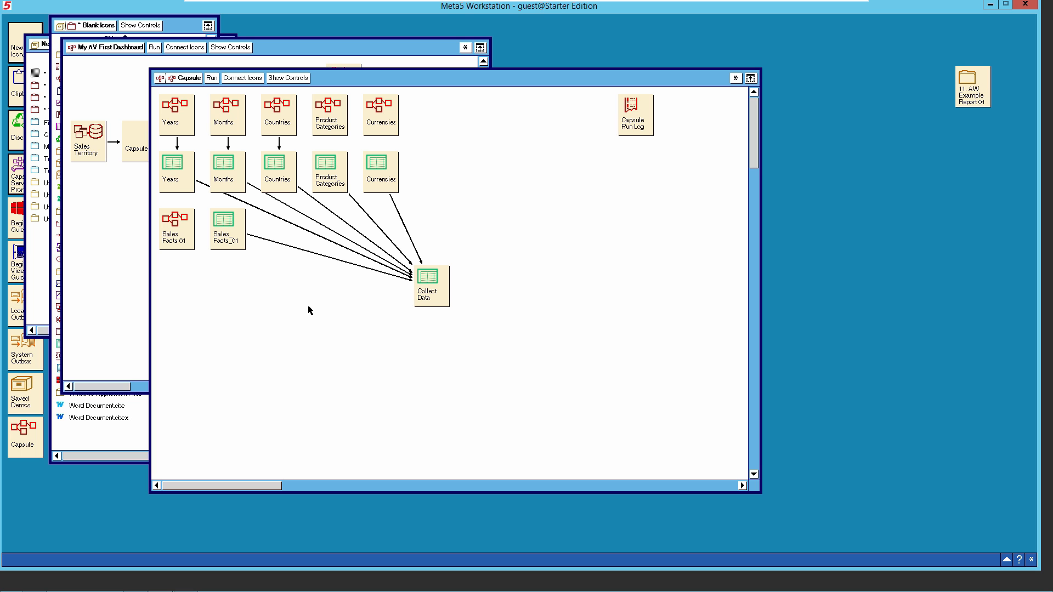
Step: Check the existing Product Categories and Currencies capsules, and move both further along their row towards the Capsule Run Log
double_click(327, 122)
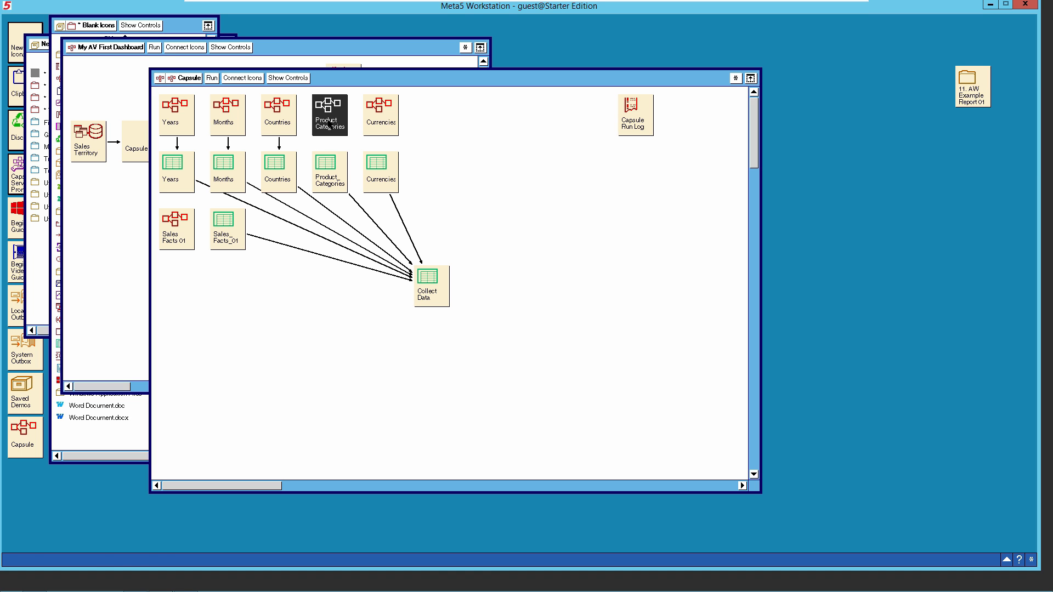
left_click(189, 85)
left_click(377, 125)
double_click(377, 125)
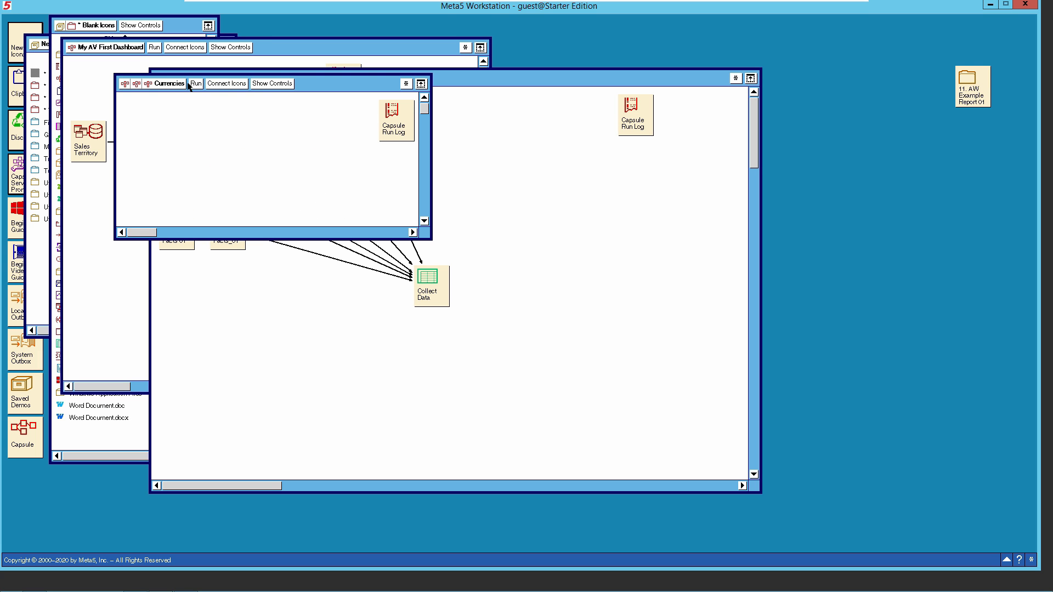
left_click(170, 83)
left_click_drag(382, 119, 496, 107)
left_click_drag(340, 108, 443, 108)
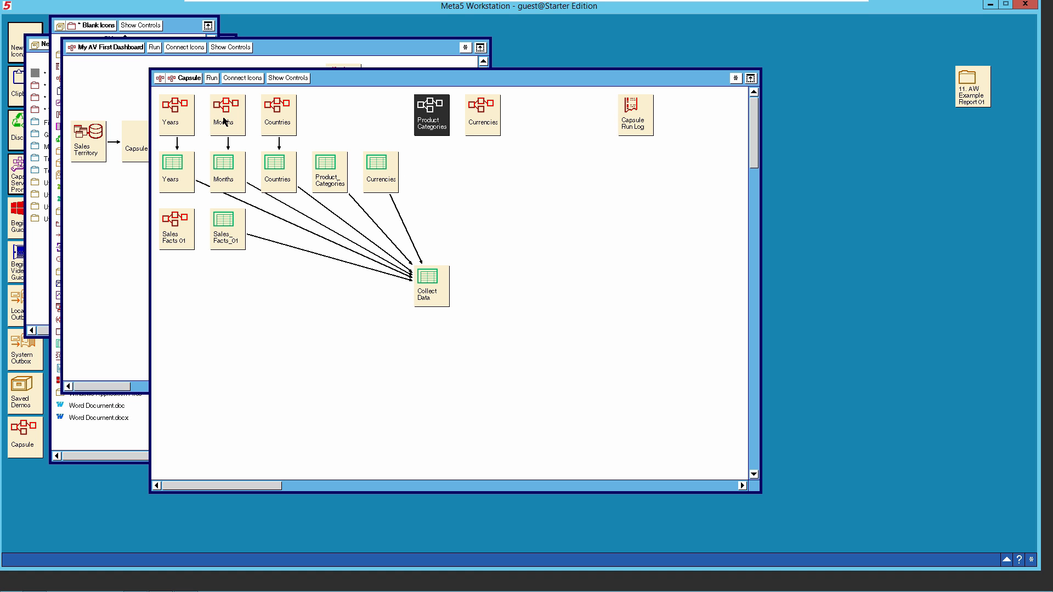
Step: Copy the Years capsule to the place above the Product_Categories spreadsheet and rename the copy Product Categories
left_click(181, 116)
left_click_drag(181, 117, 336, 121)
right_click(336, 121)
left_click(334, 134)
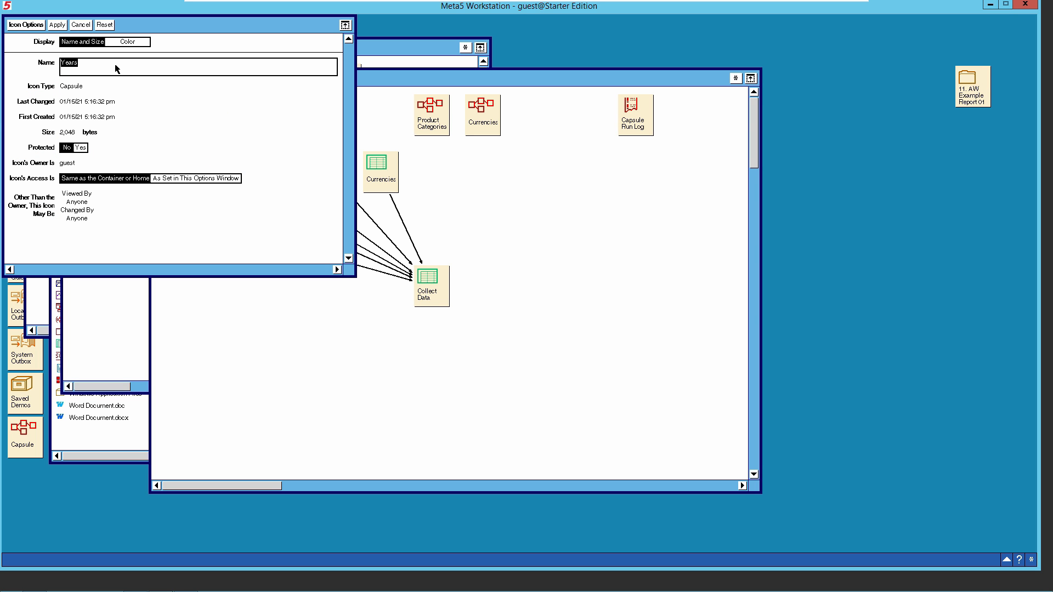
type("Proc")
type("uct Categorie")
left_click(57, 25)
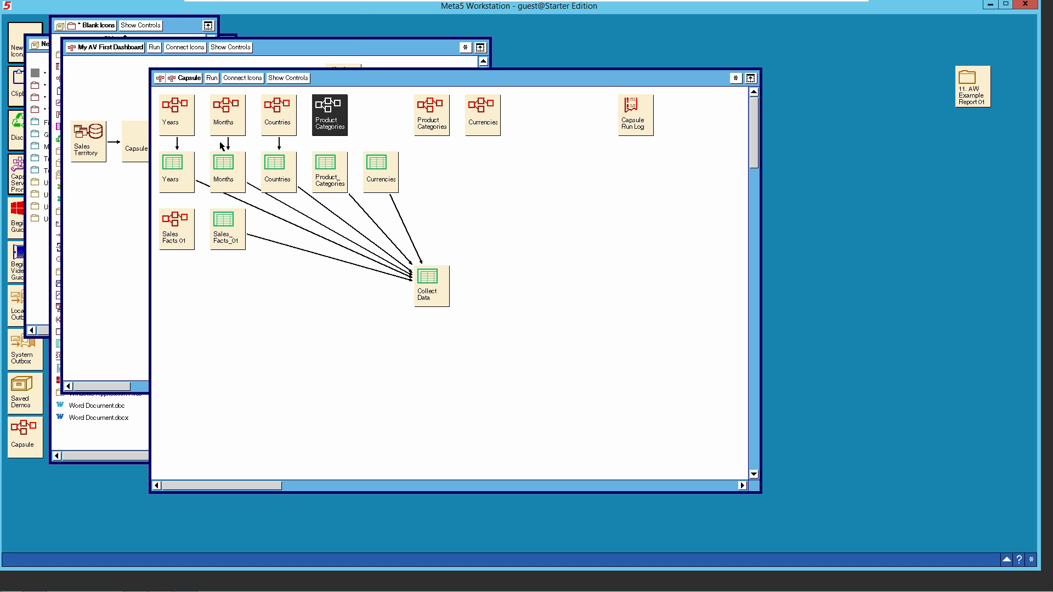
Step: Copy the Years capsule to the place above the Currencies spreadsheet and rename the copy Currencies
right_click(184, 127)
left_click(199, 127)
left_click(383, 116)
left_click(384, 118)
right_click(383, 116)
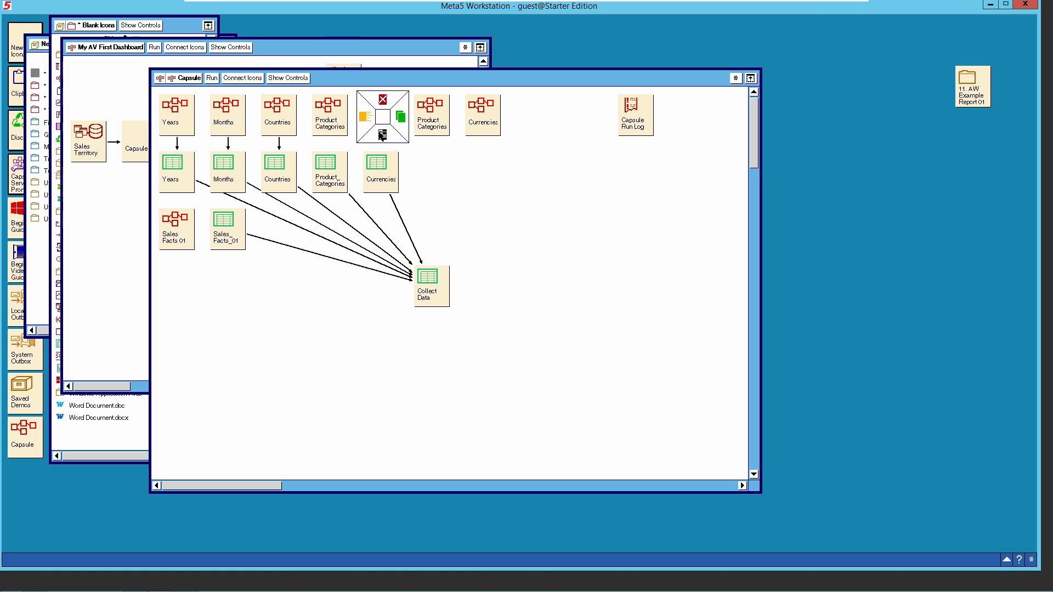
left_click(382, 135)
type("Currencies")
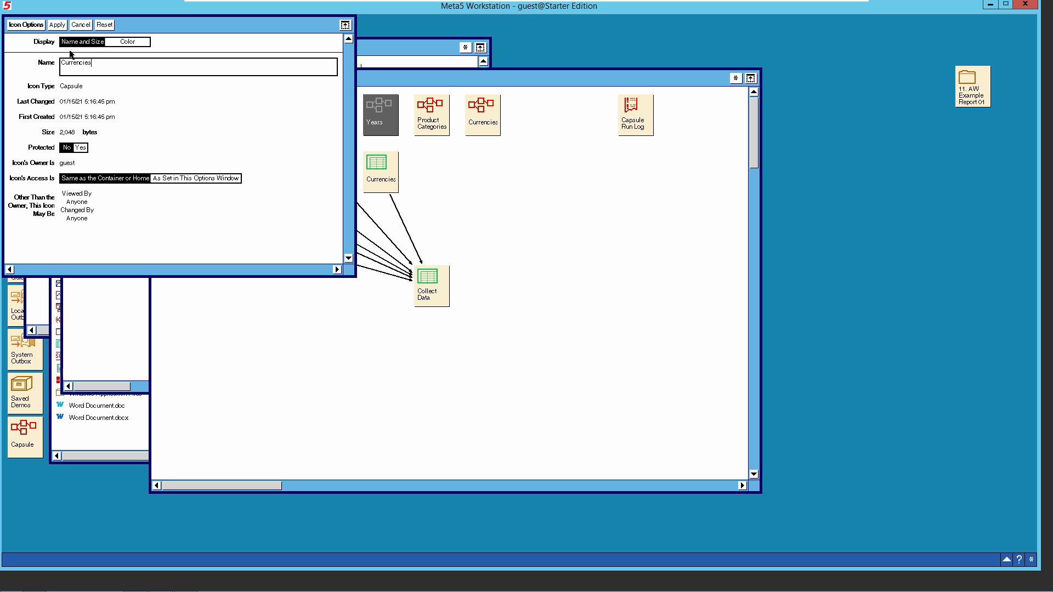
left_click(57, 24)
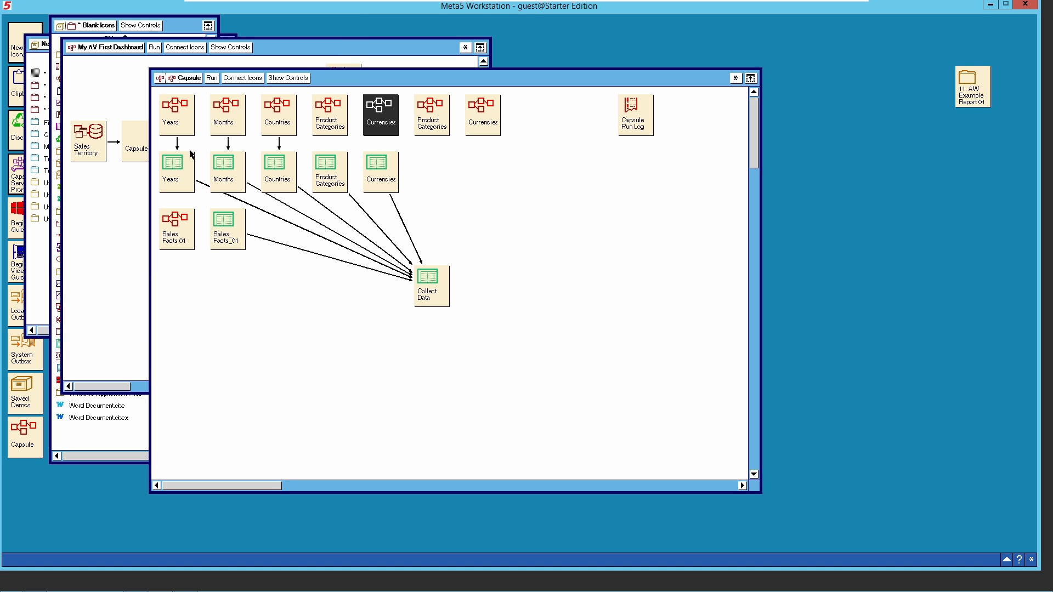
Step: Check the contents of the copied Product Categories and Currencies capsules, closing each one
double_click(332, 124)
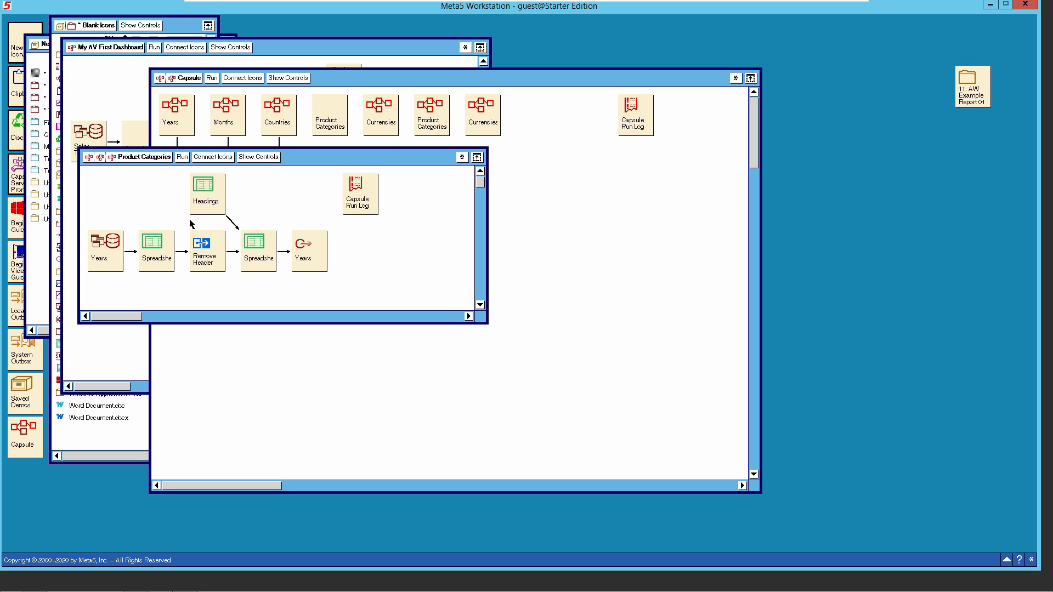
left_click(139, 160)
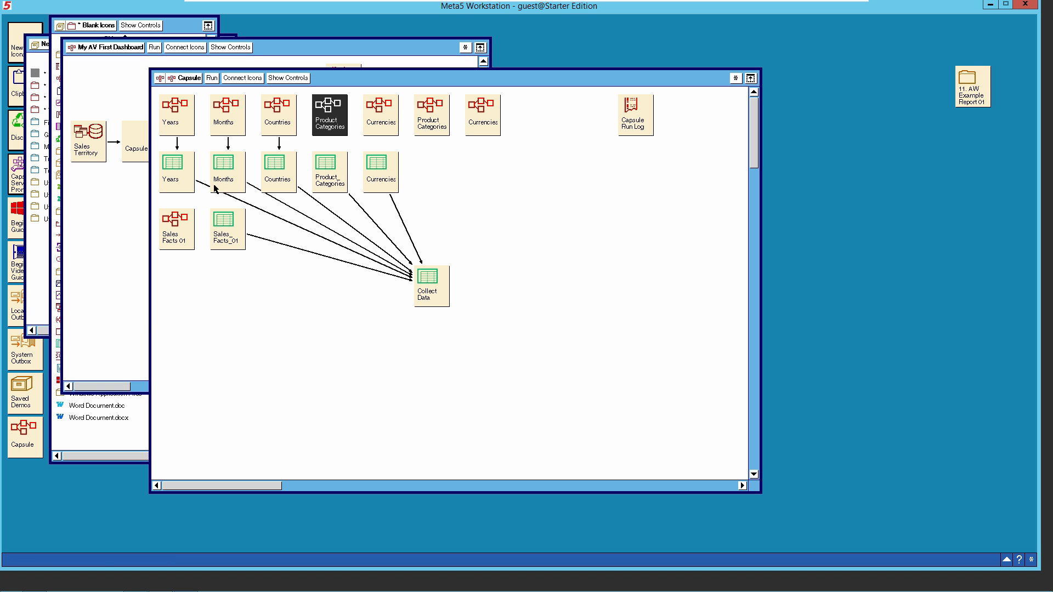
double_click(371, 124)
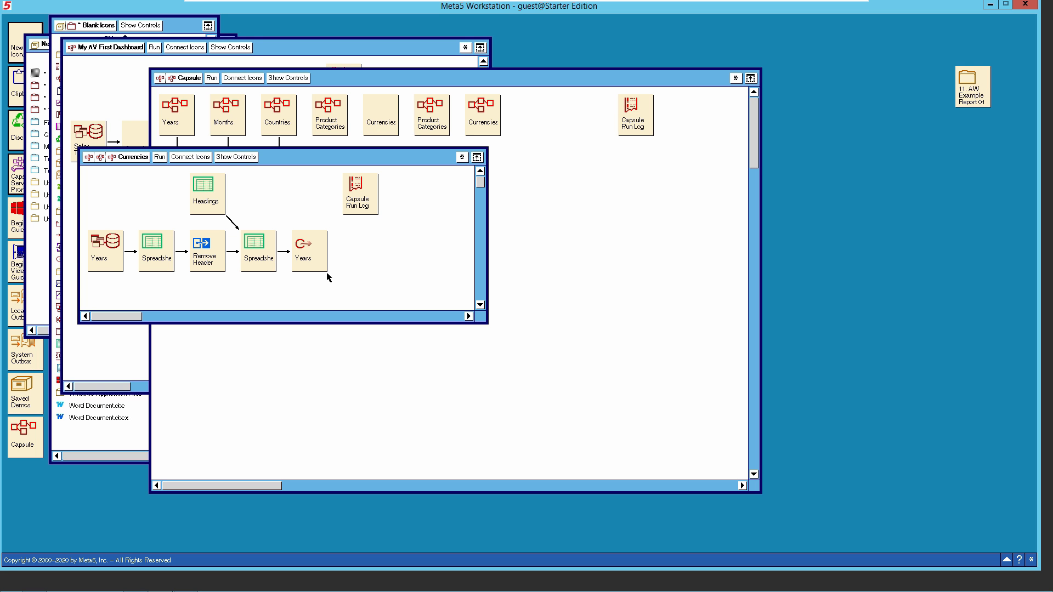
left_click(126, 160)
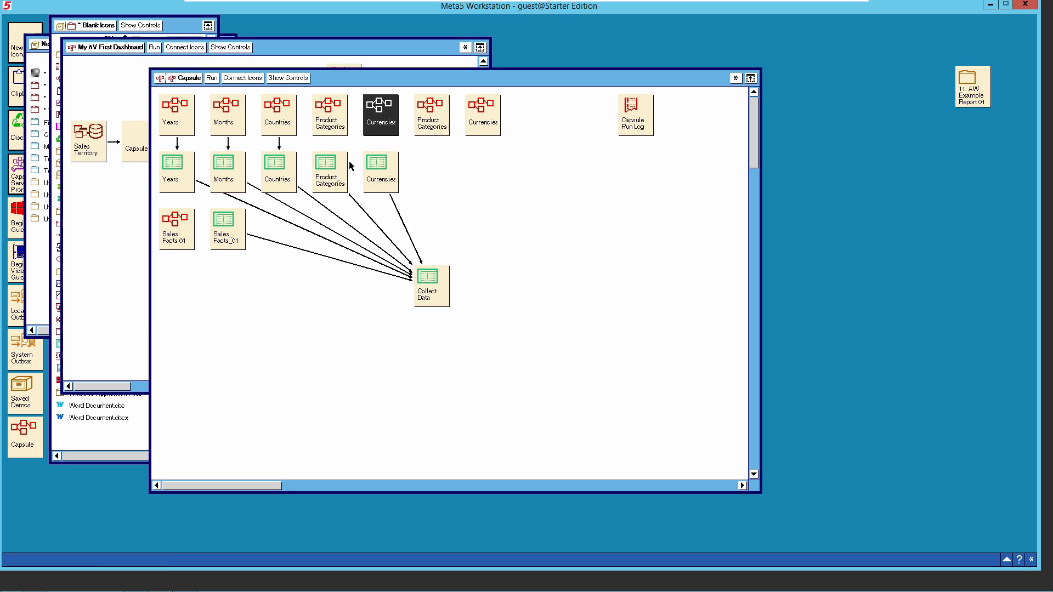
Step: Delete the old Product Categories and Currencies capsules that were moved aside
left_click(430, 124)
right_click(431, 124)
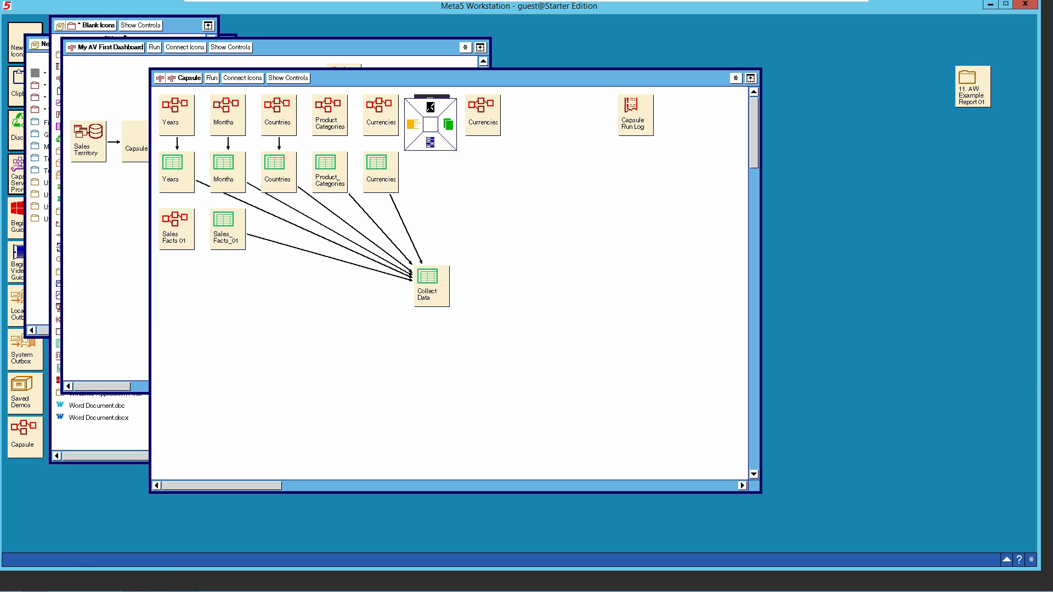
left_click(431, 108)
left_click(475, 113)
right_click(475, 113)
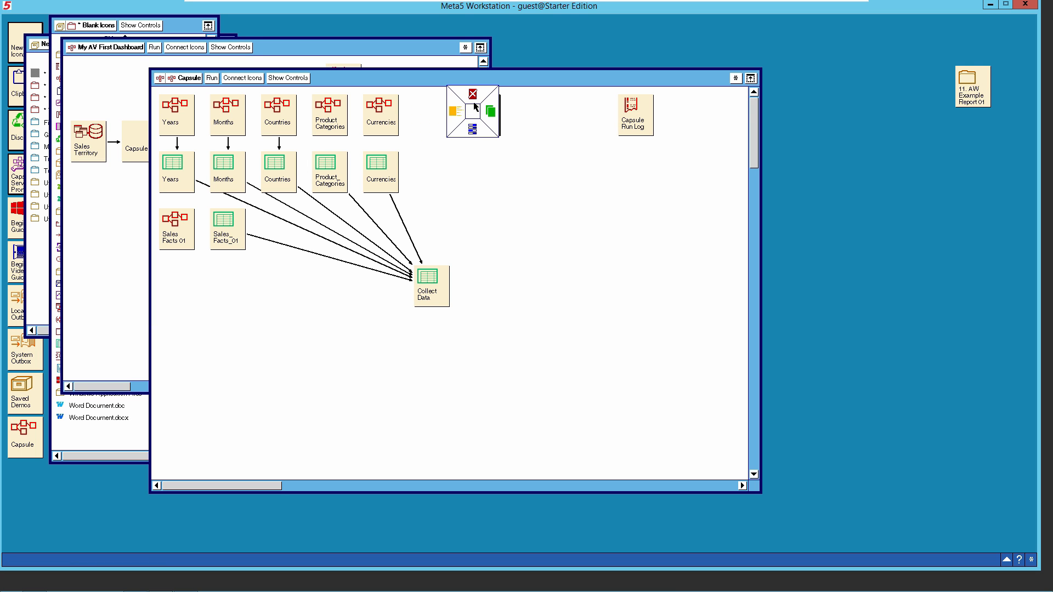
left_click(474, 105)
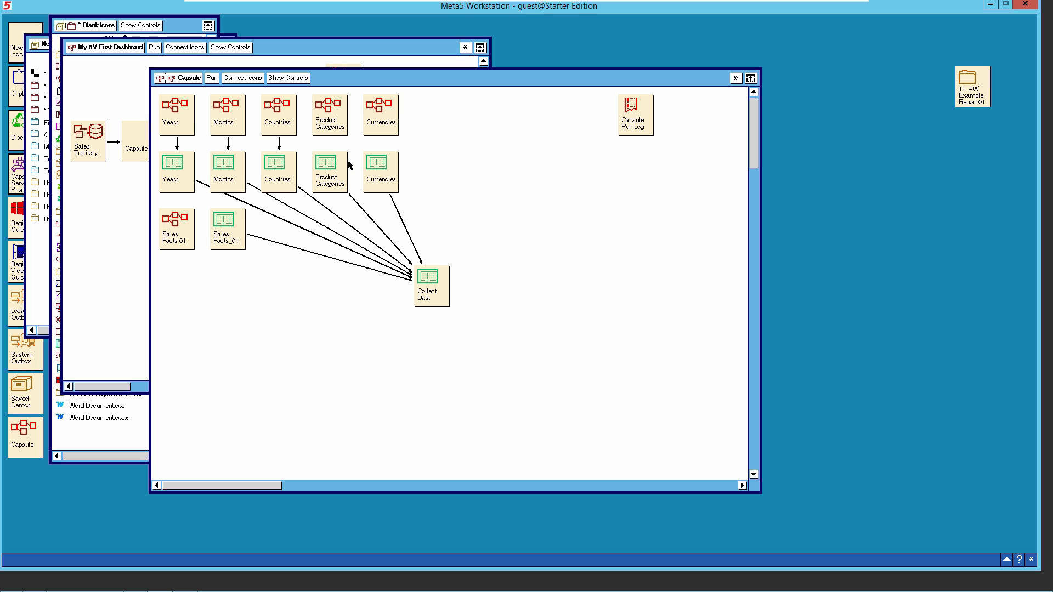
Step: Open the Years query inside the new Product Categories capsule and clear its query definition
left_click(329, 125)
double_click(329, 125)
left_click_drag(366, 156, 485, 141)
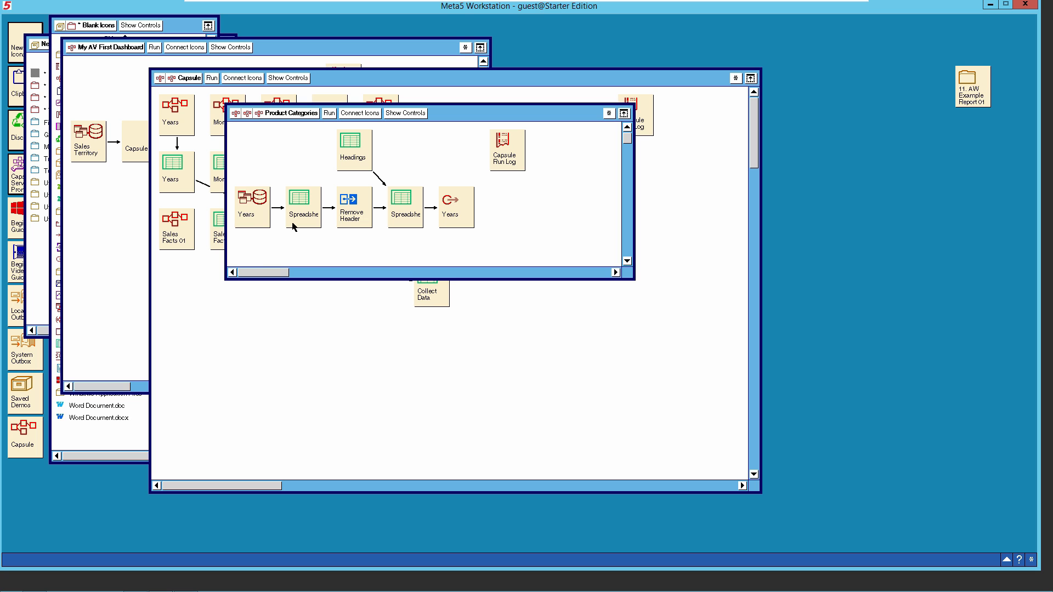
left_click(257, 213)
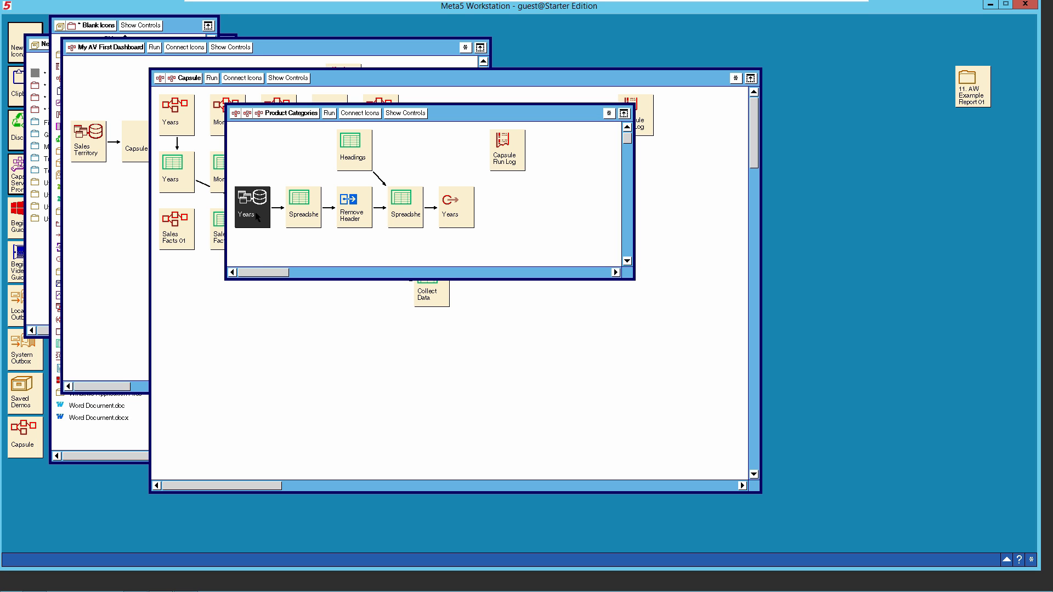
double_click(258, 218)
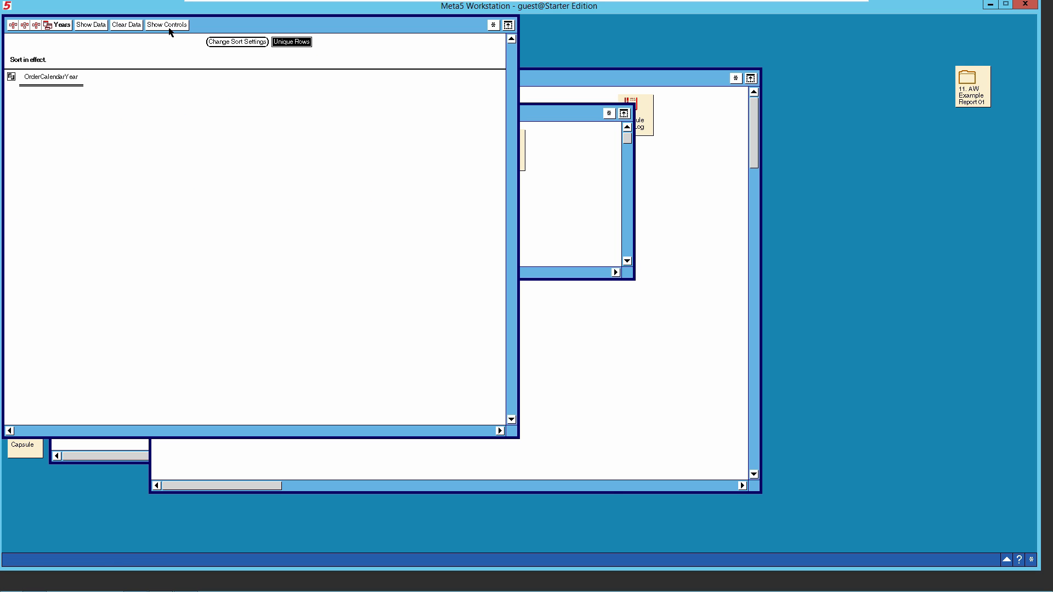
left_click(169, 27)
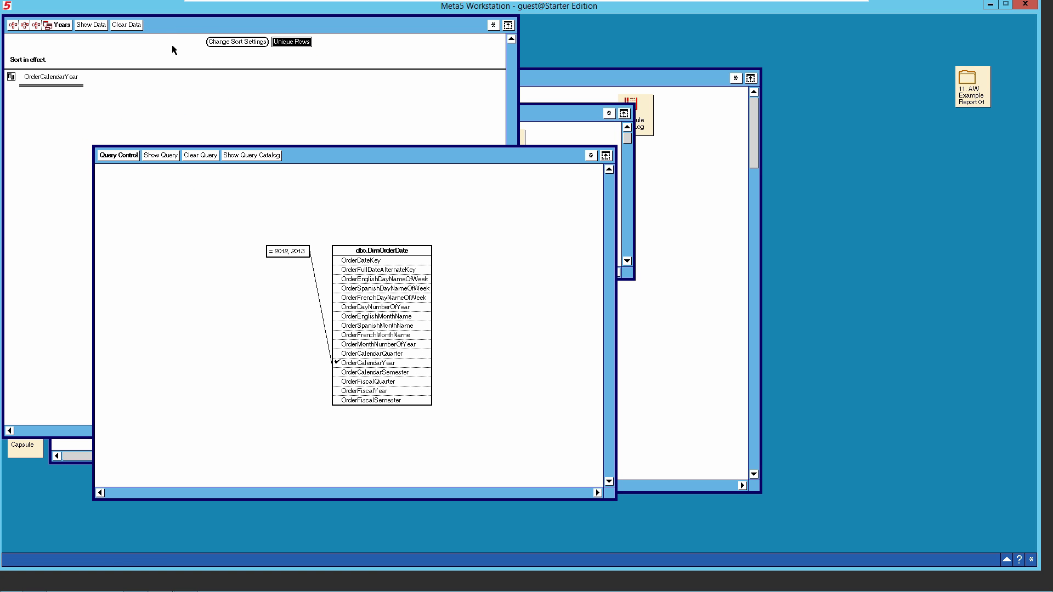
left_click(201, 155)
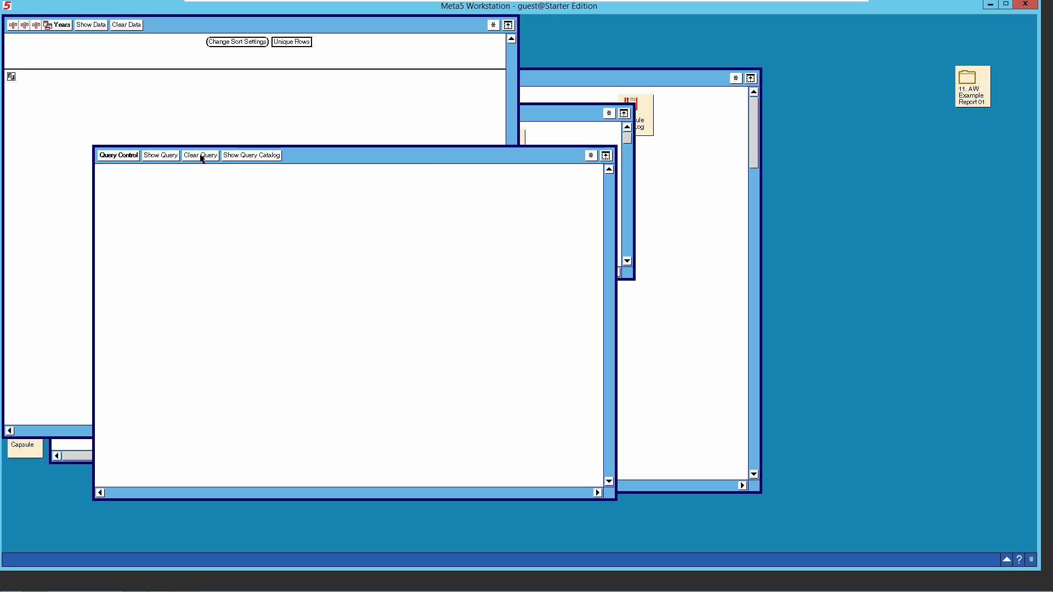
Step: Replace dbo.DimOrderDate in the query catalog with the dbo.DimProductCategory table from 01.Internet Sales Facts
left_click(242, 156)
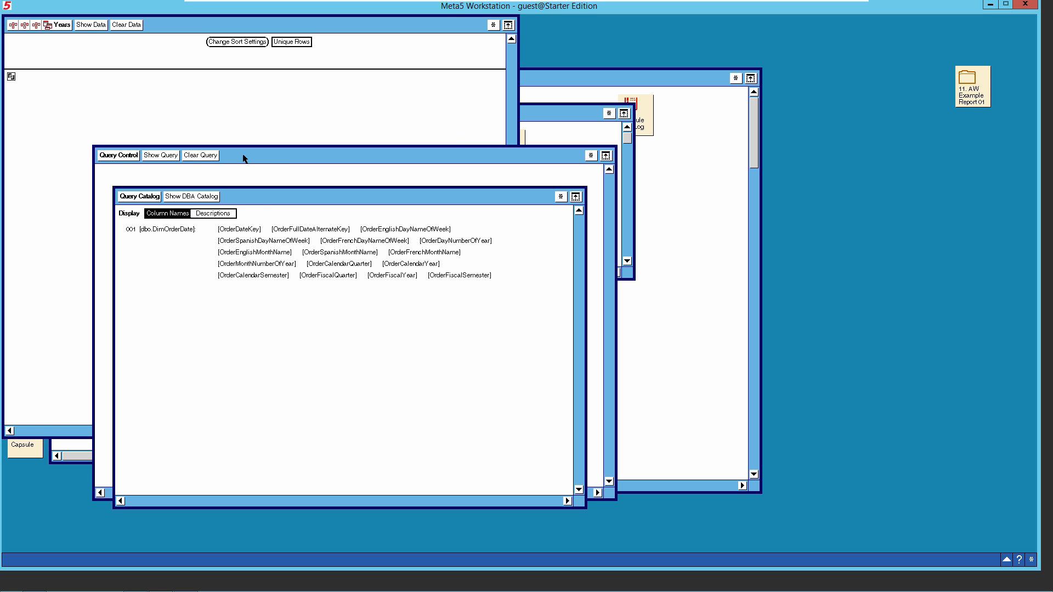
left_click(200, 200)
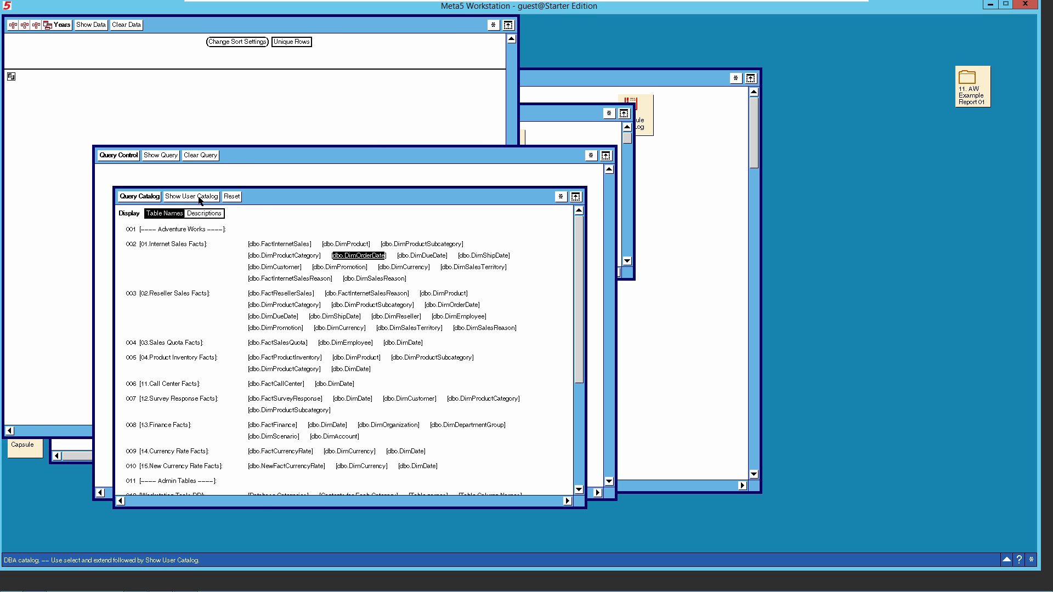
left_click(289, 256)
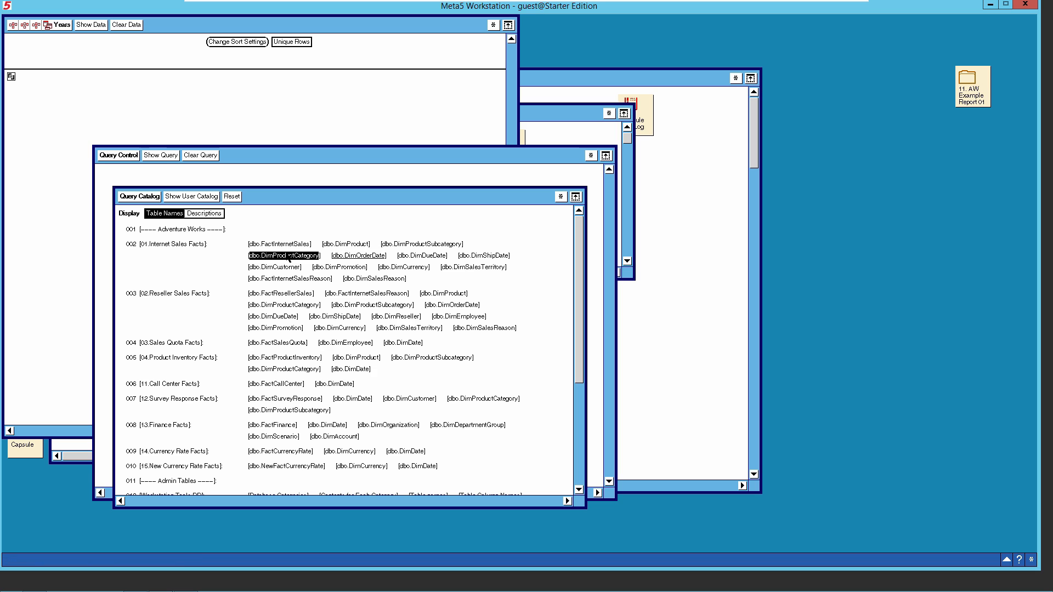
left_click(196, 199)
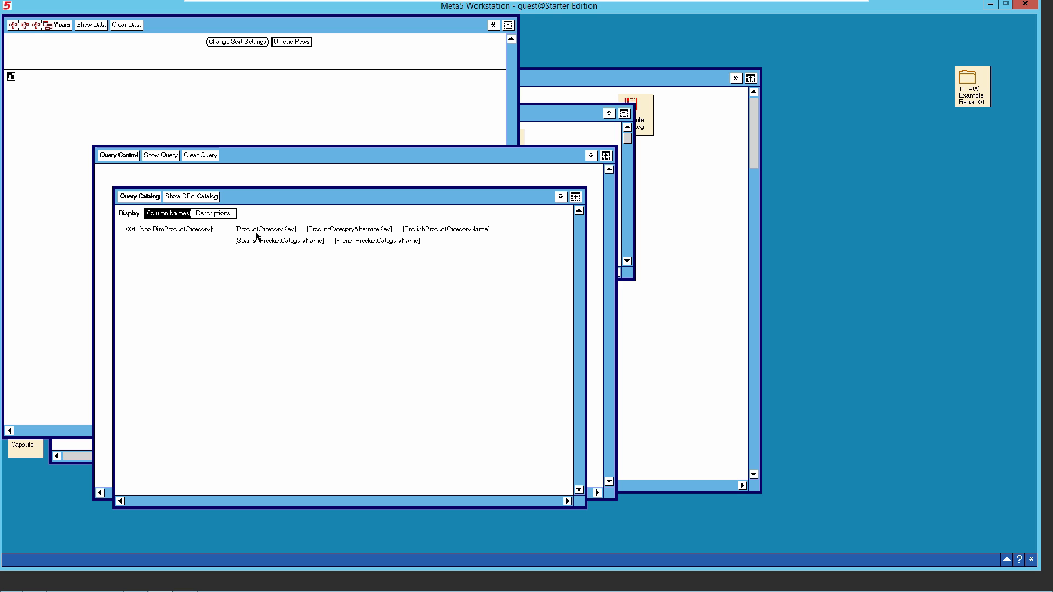
Step: Add ProductCategoryKey and EnglishProductCategoryName to the query's columns and restrict the result to unique rows
left_click_drag(255, 233, 47, 104)
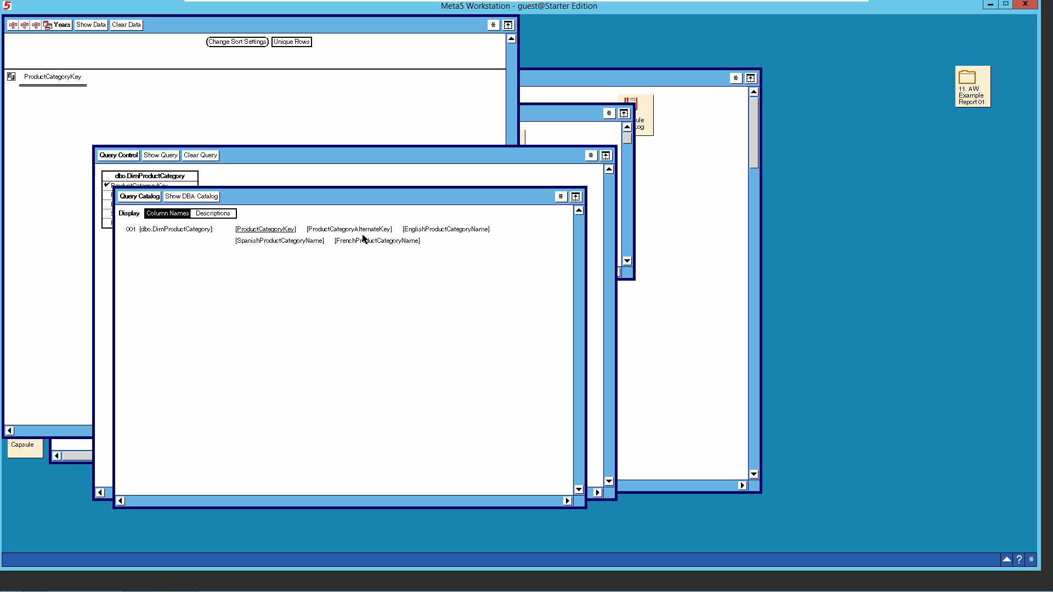
left_click_drag(449, 233, 100, 86)
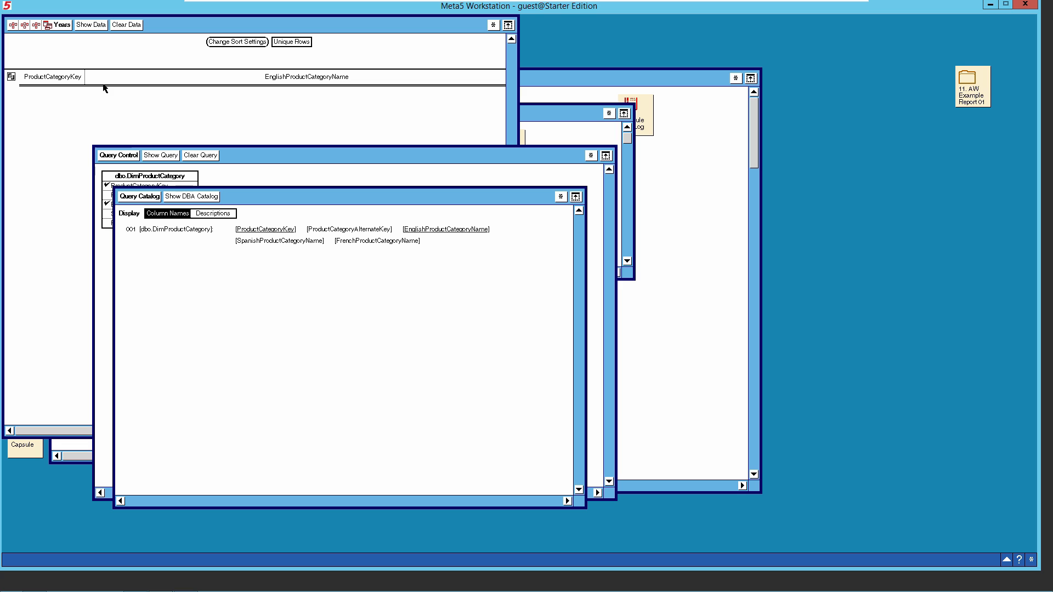
left_click(297, 44)
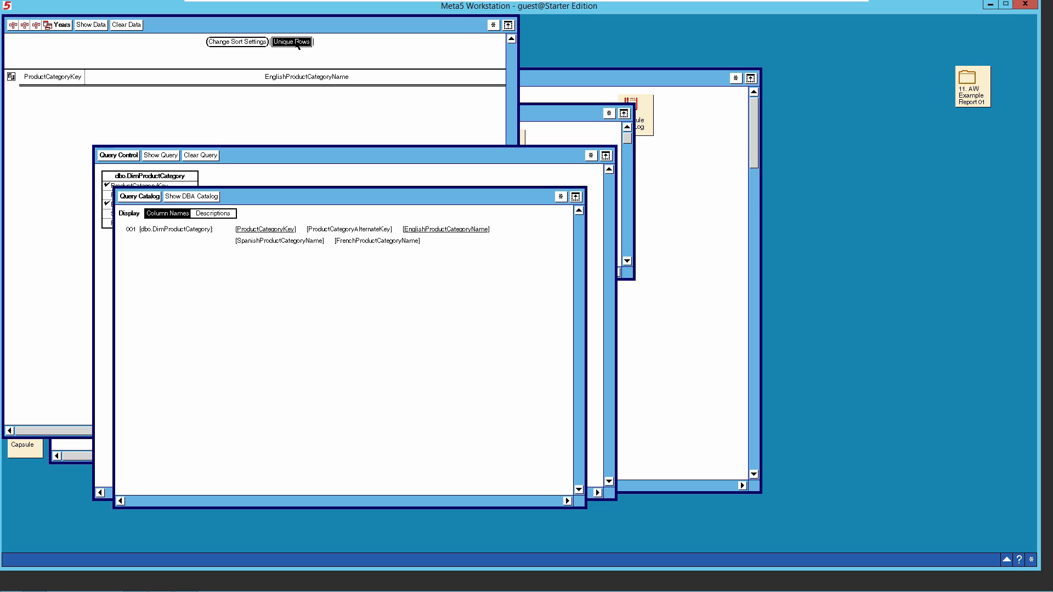
Step: Try to sort the query by EnglishProductCategoryName at the first sorting level in ascending order
left_click(241, 44)
left_click(283, 77)
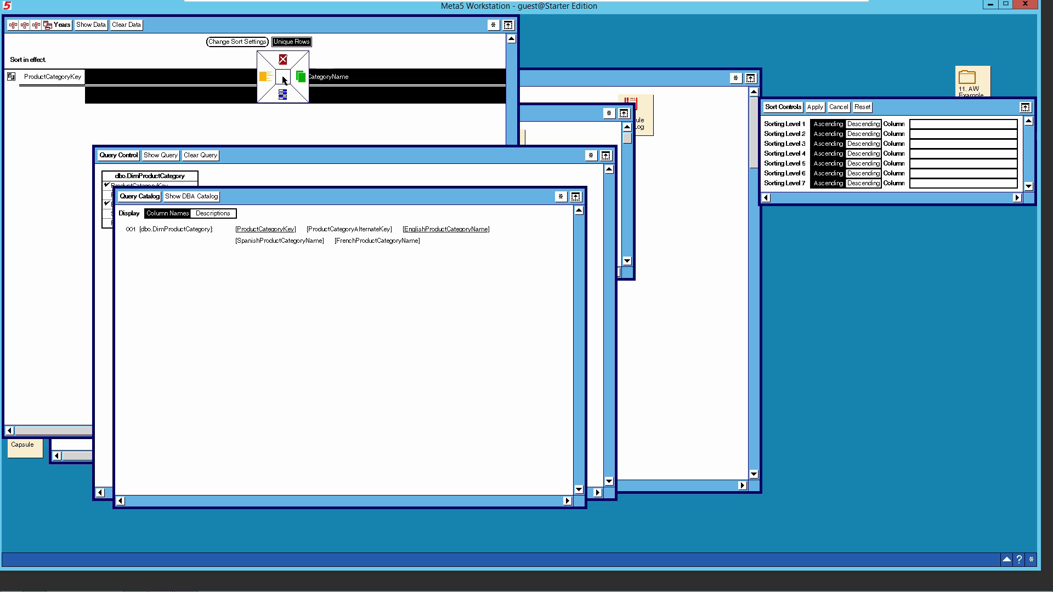
left_click(300, 77)
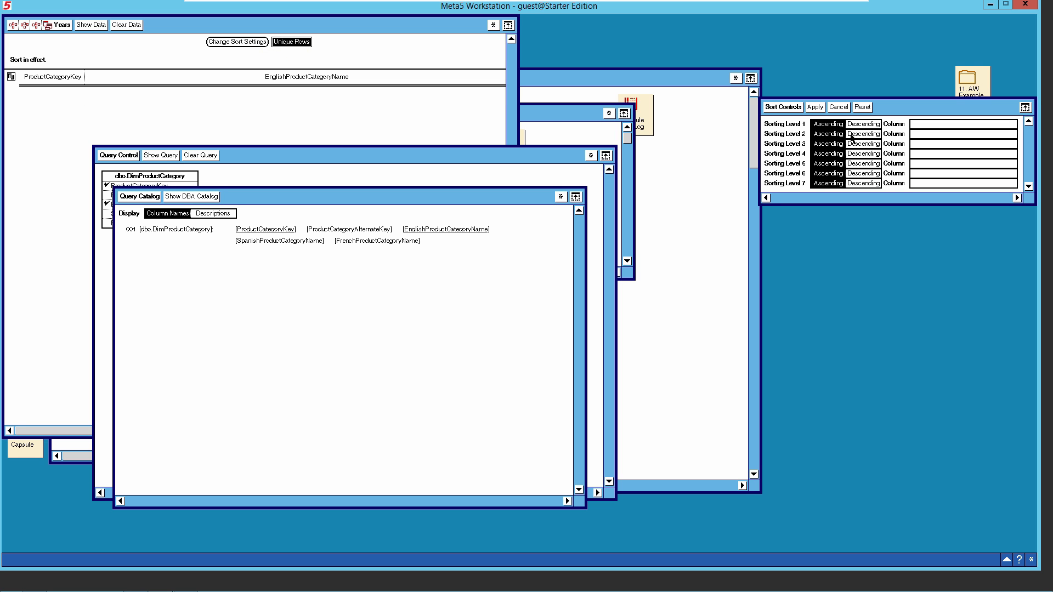
left_click(923, 126)
left_click(816, 107)
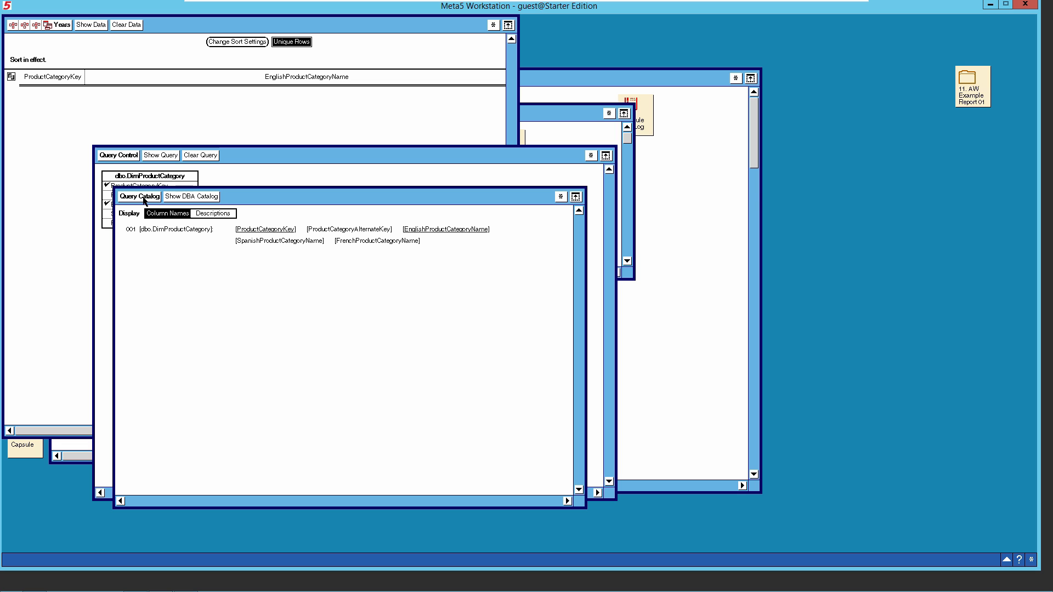
Step: Set ProductCategoryKey as the query's first sorting level in ascending order and apply the sort
left_click(53, 76)
right_click(53, 74)
left_click(69, 75)
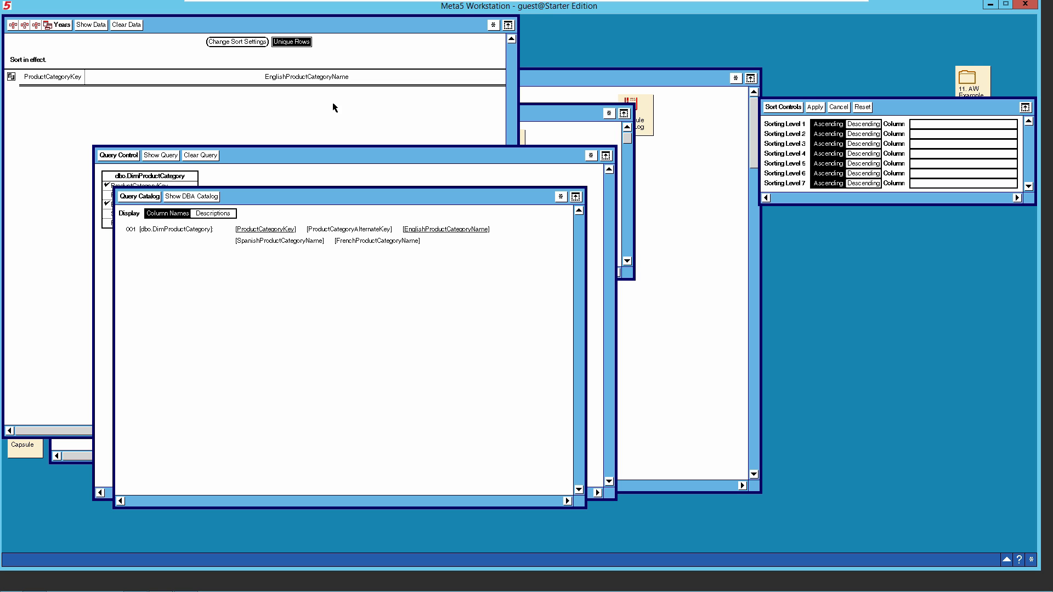
left_click(927, 126)
left_click(815, 106)
left_click(789, 108)
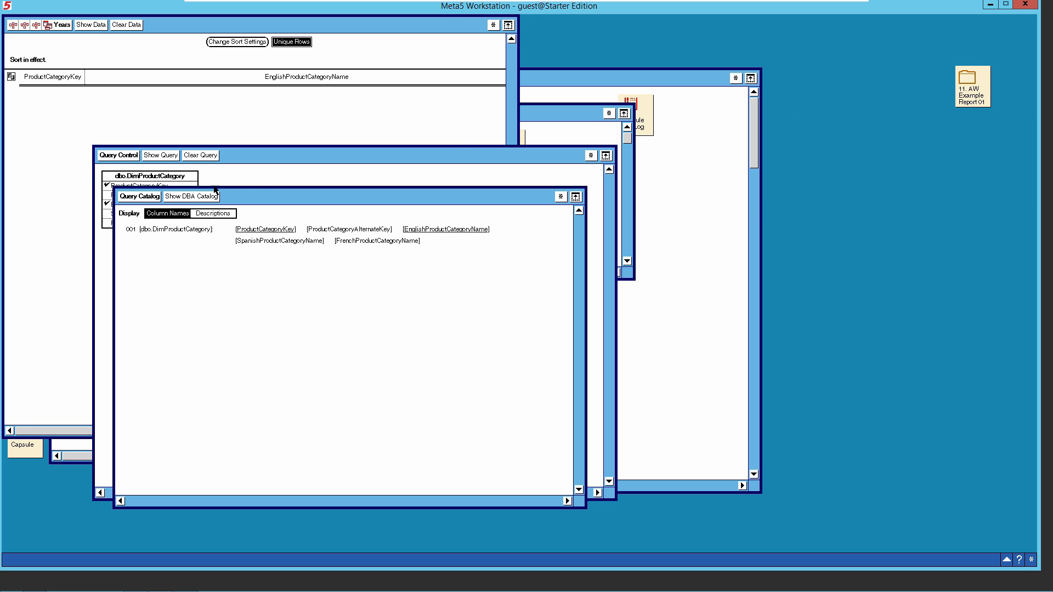
Step: Close the query catalog and query control, retrieve the product category data, and close the query
left_click(145, 200)
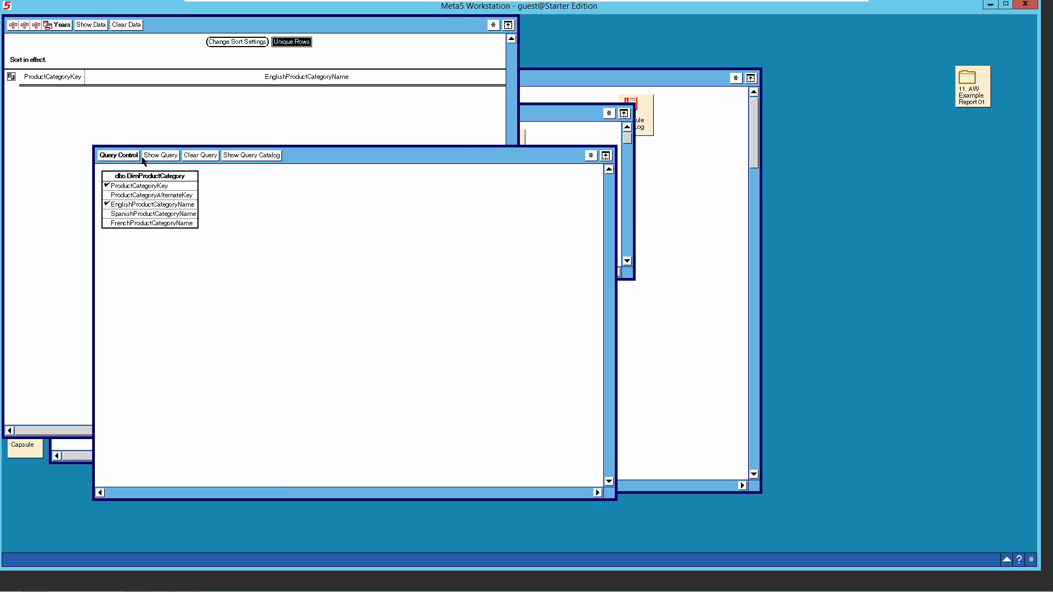
left_click(131, 156)
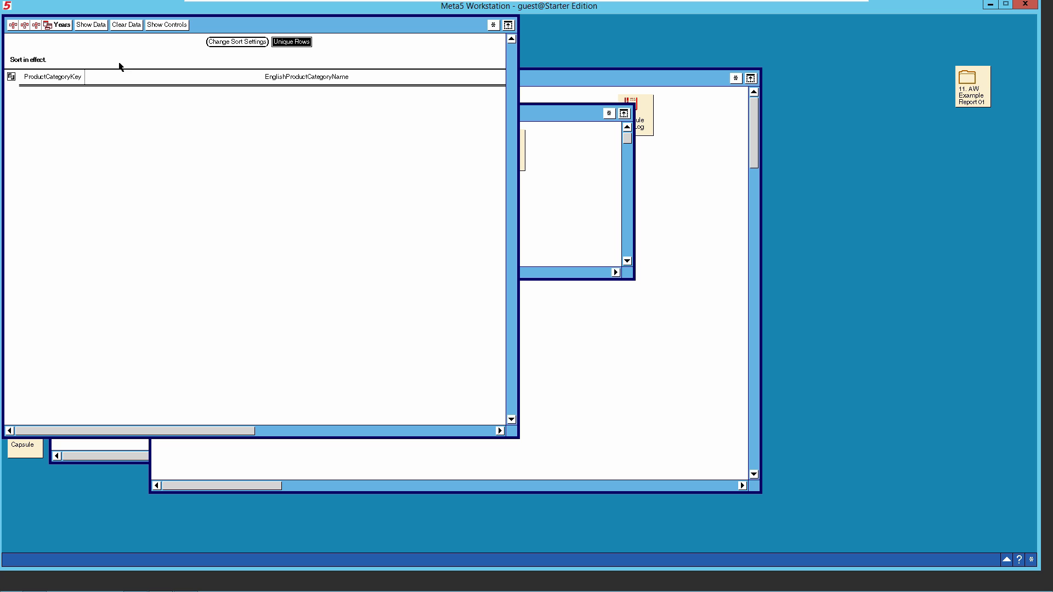
left_click(103, 27)
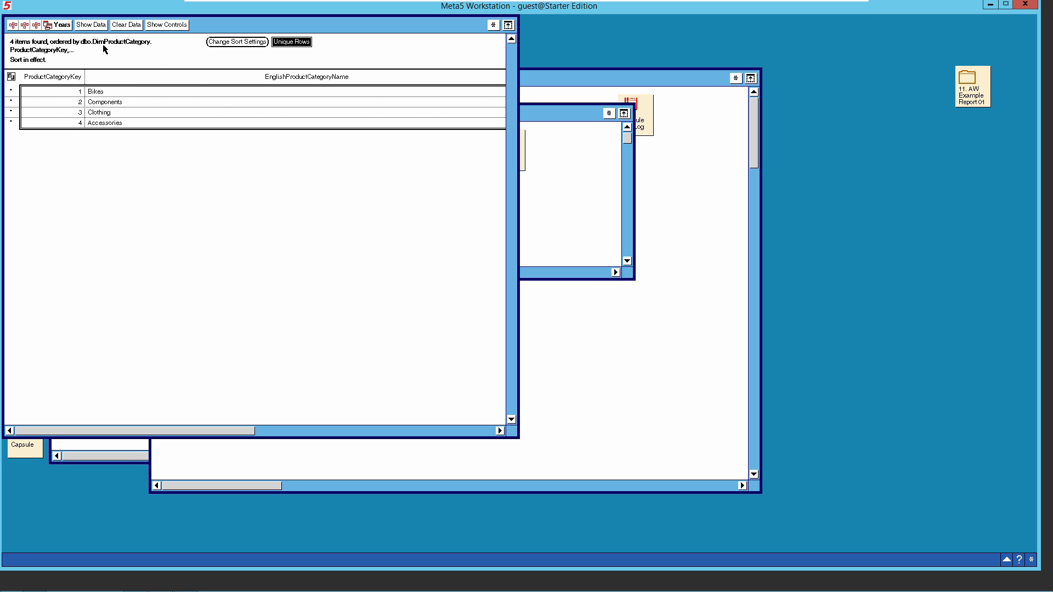
left_click(62, 25)
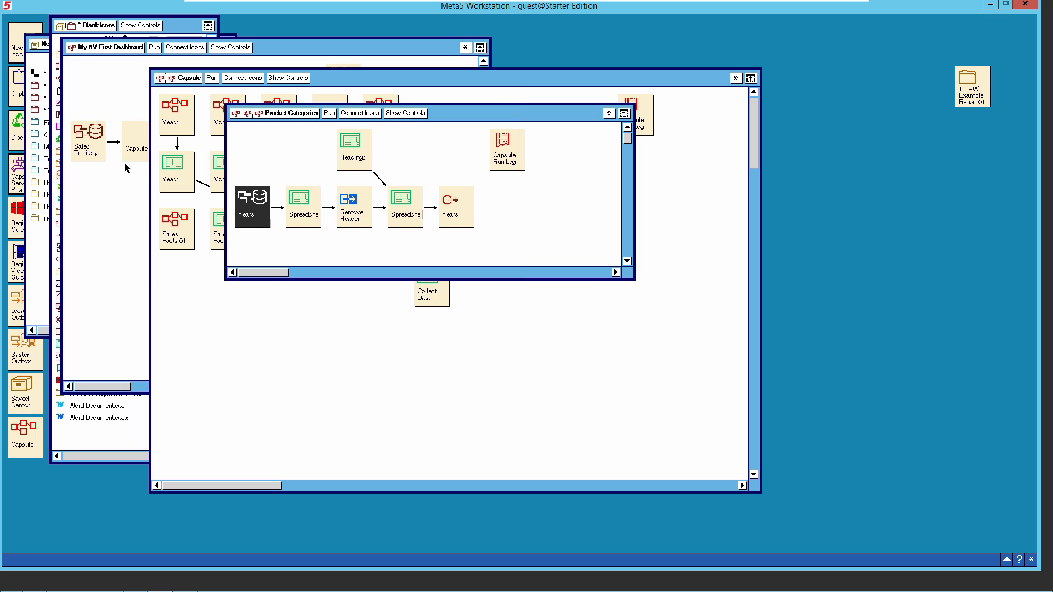
Step: Rename the Years query icon in the Product Categories capsule as Product Categories
left_click(249, 217)
left_click(251, 228)
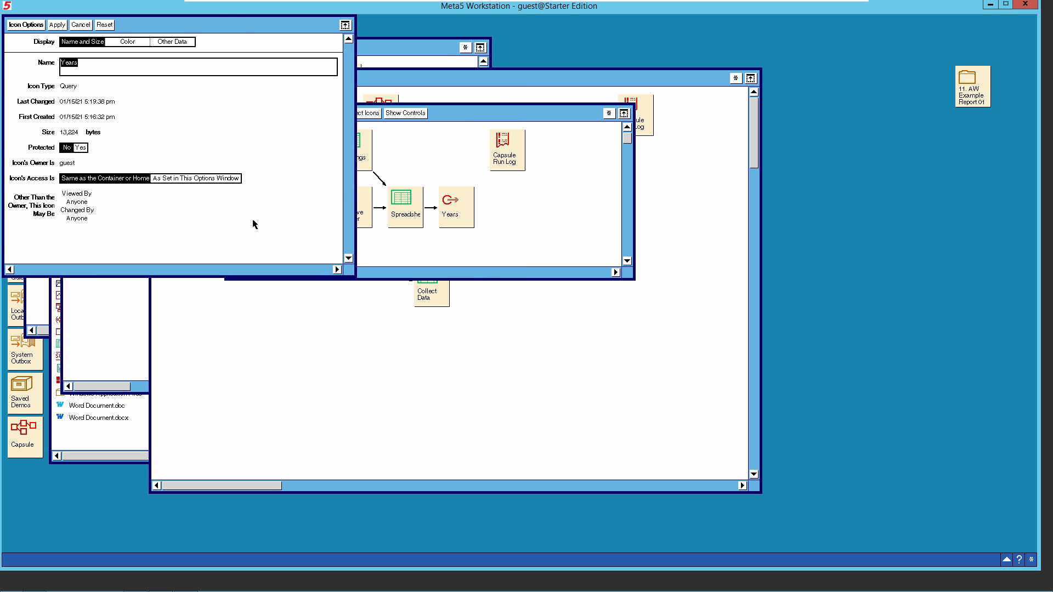
type("Product Categorie")
left_click(39, 26)
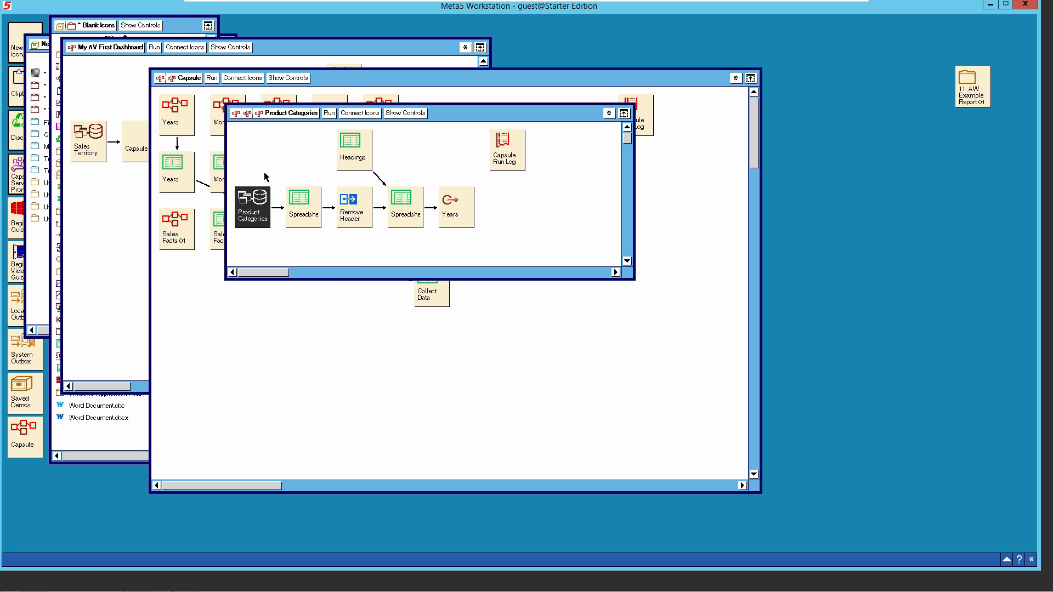
Step: Extend the Headings region in the Headings spreadsheet to coordinates A1:B1
double_click(353, 159)
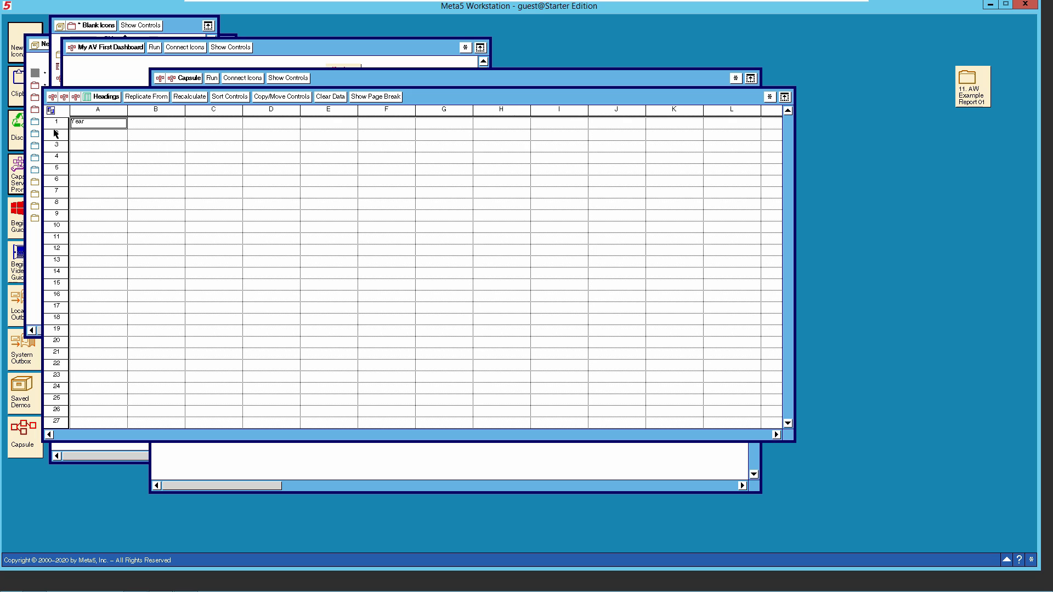
left_click(770, 97)
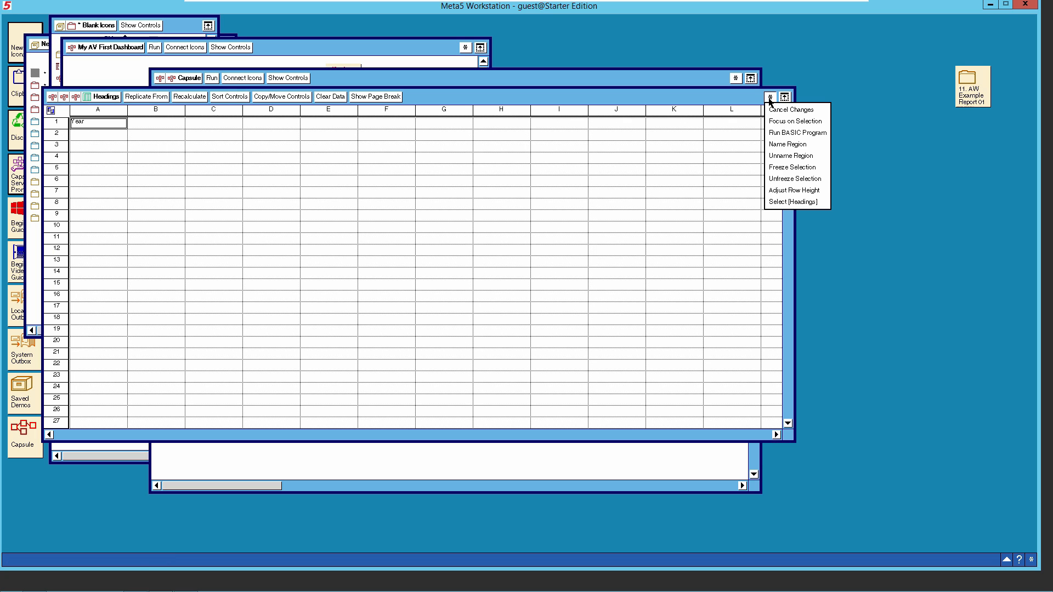
left_click(793, 202)
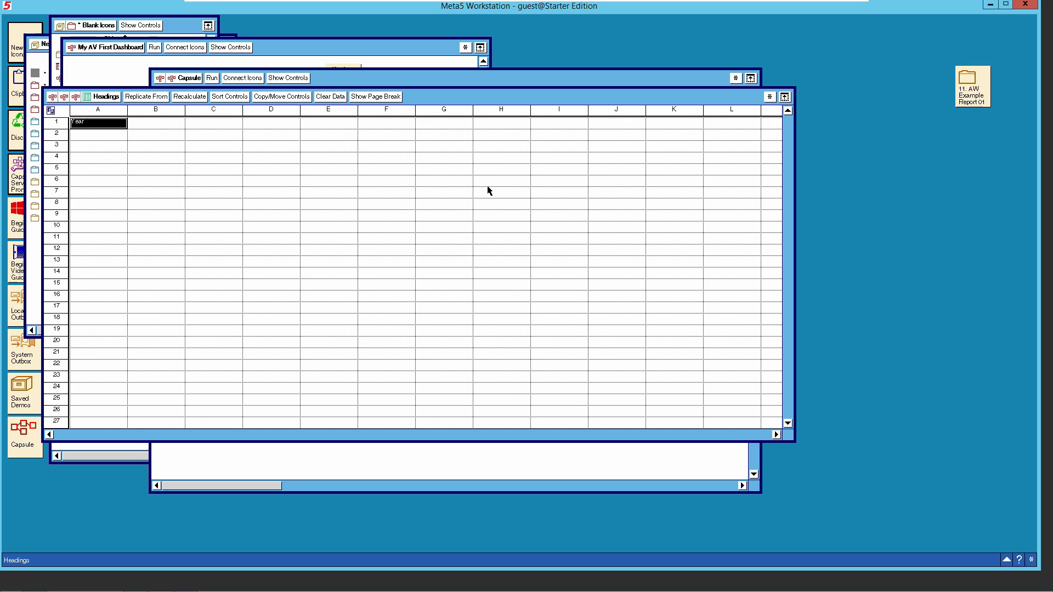
right_click(108, 127)
left_click(110, 145)
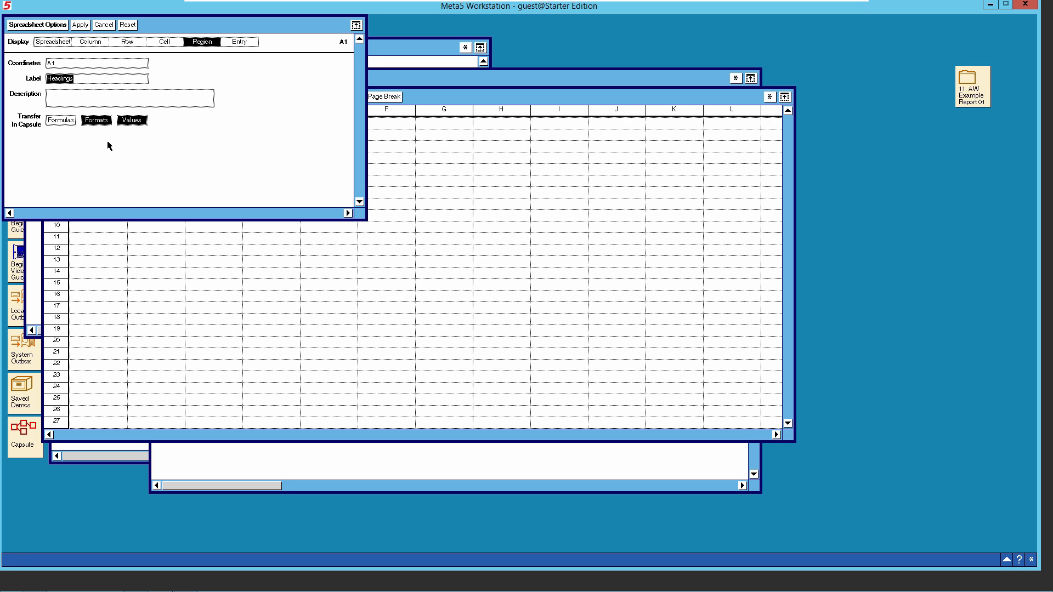
left_click(79, 64)
type(":B1")
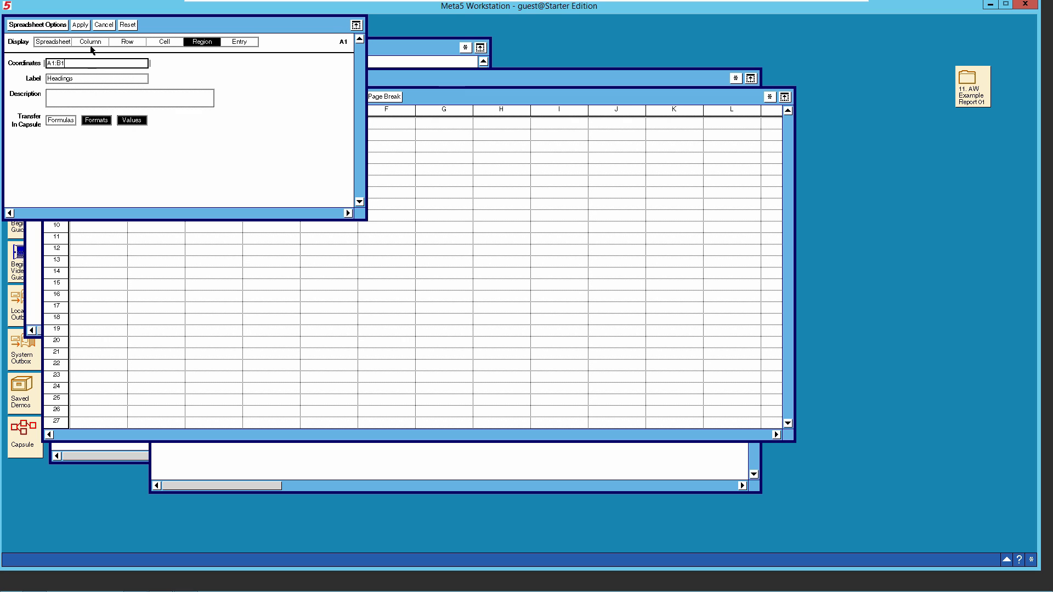
left_click(85, 29)
left_click(63, 26)
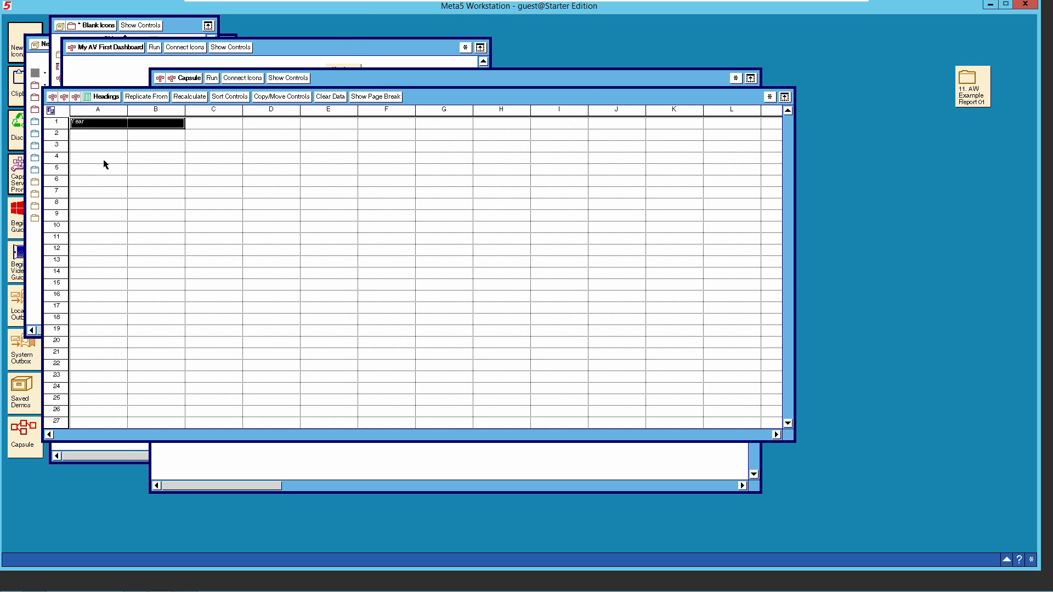
Step: Enter the headings Product_Category_Key in cell A1 and Product_Category in cell B1
left_click(102, 126)
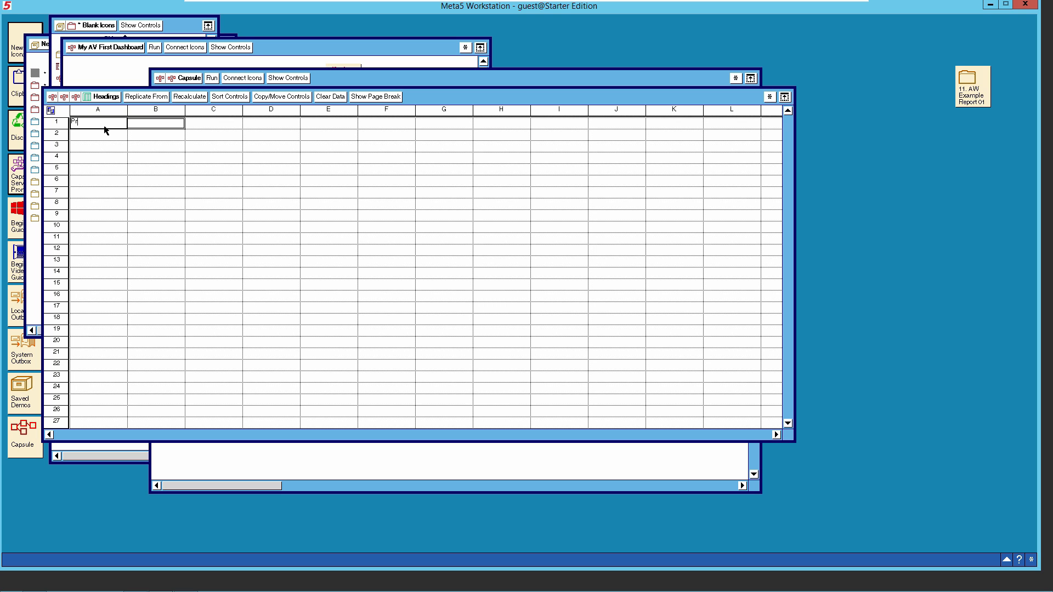
type("Product")
type("_")
type("Category_Key")
left_click(161, 126)
type("Product_Ca")
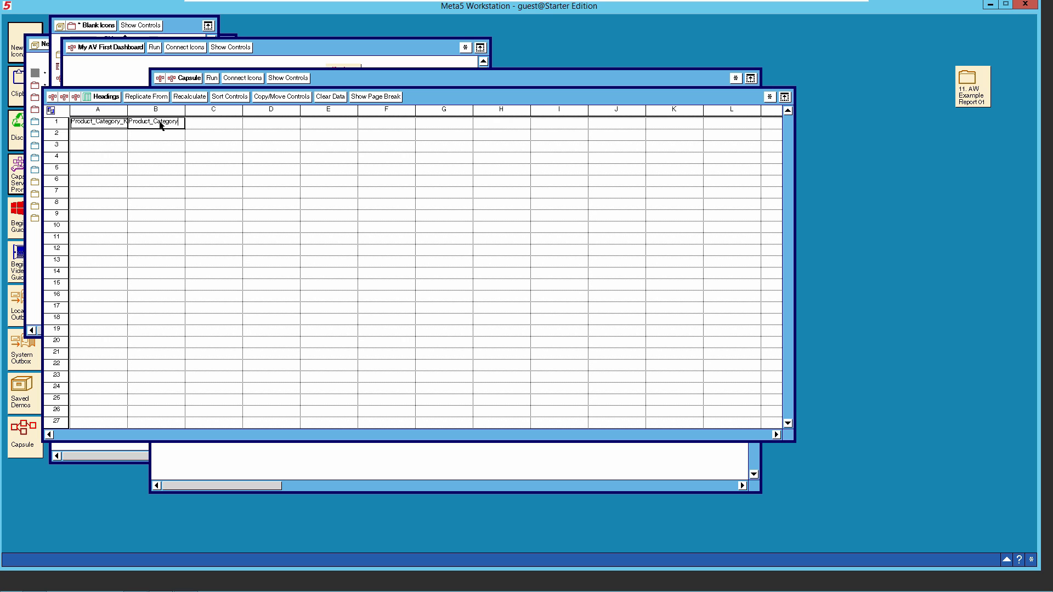
Step: Widen column A so the Product_Category_Key heading fits, and close the Headings spreadsheet
left_click(110, 112)
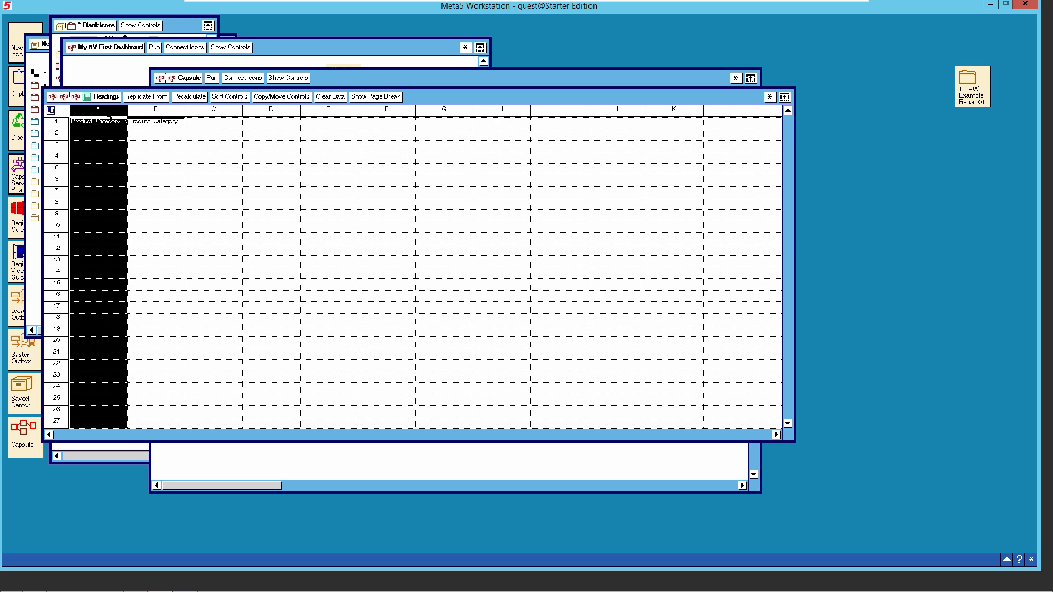
right_click(109, 116)
left_click(105, 125)
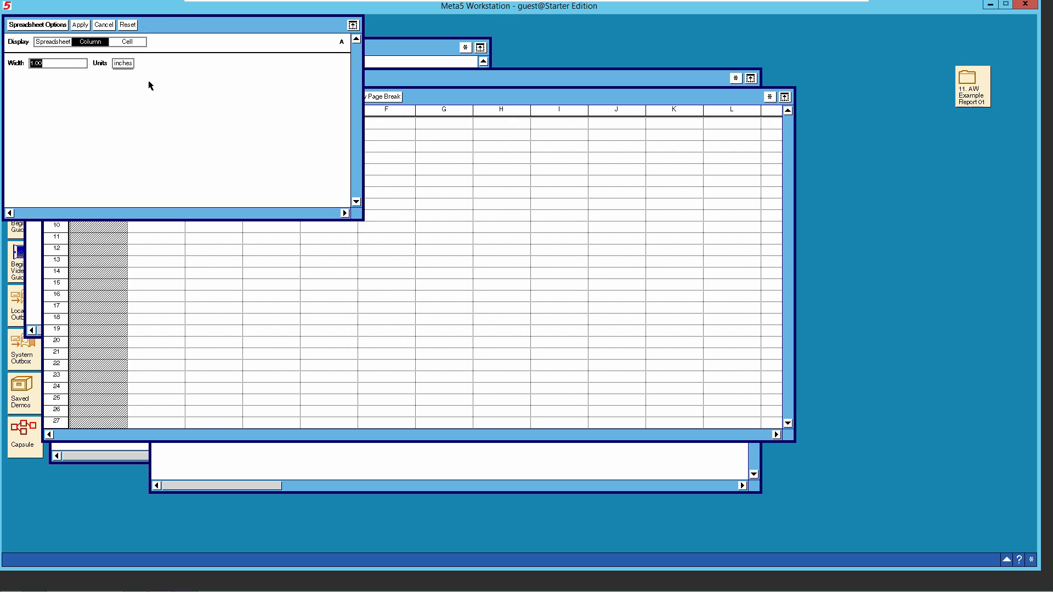
left_click(64, 65)
left_click(81, 25)
left_click(53, 27)
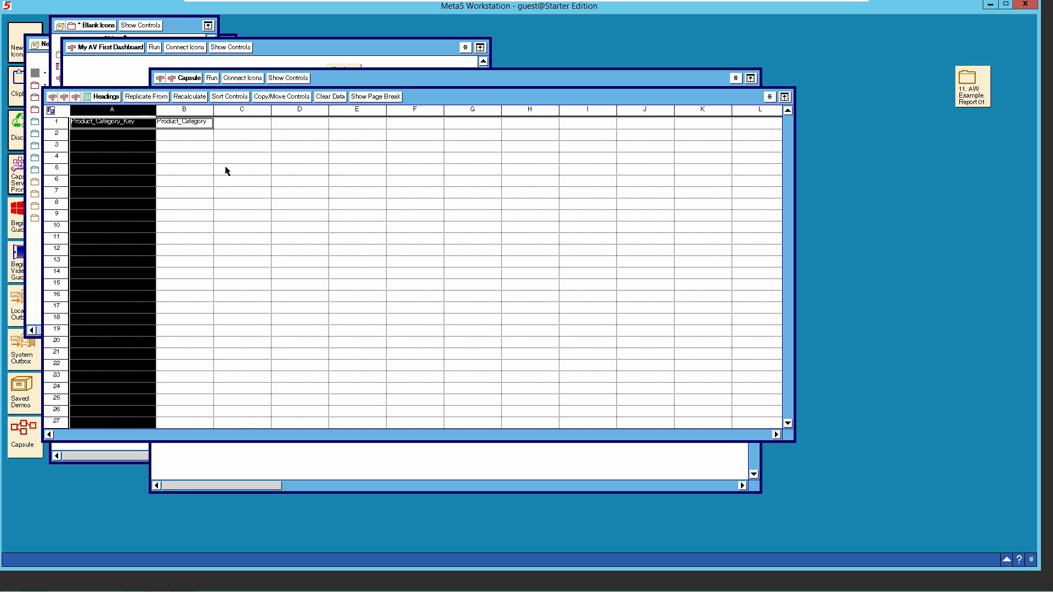
left_click(198, 162)
left_click(106, 98)
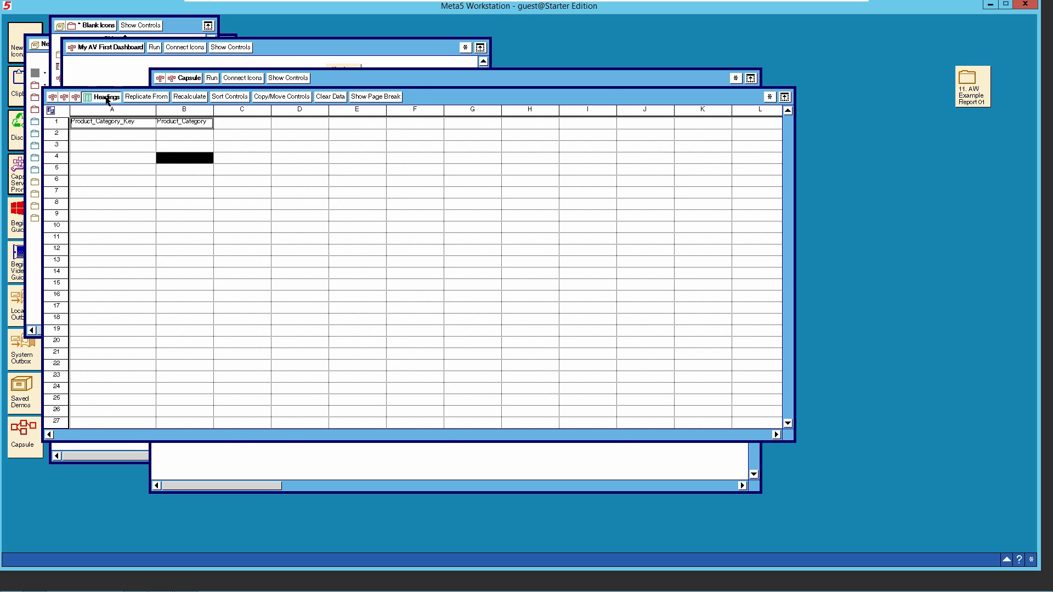
left_click(400, 204)
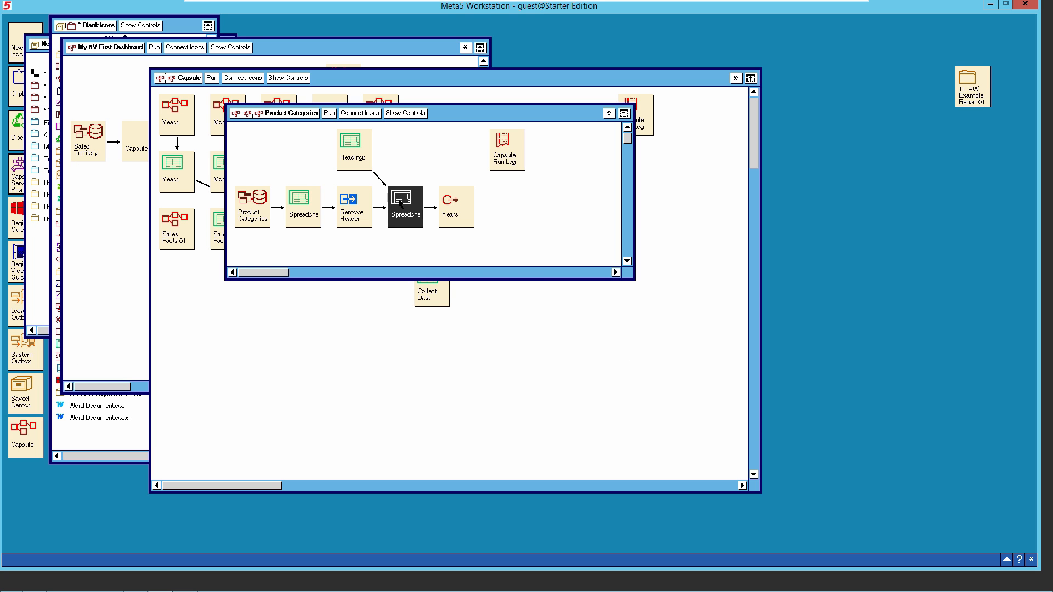
left_click(400, 218)
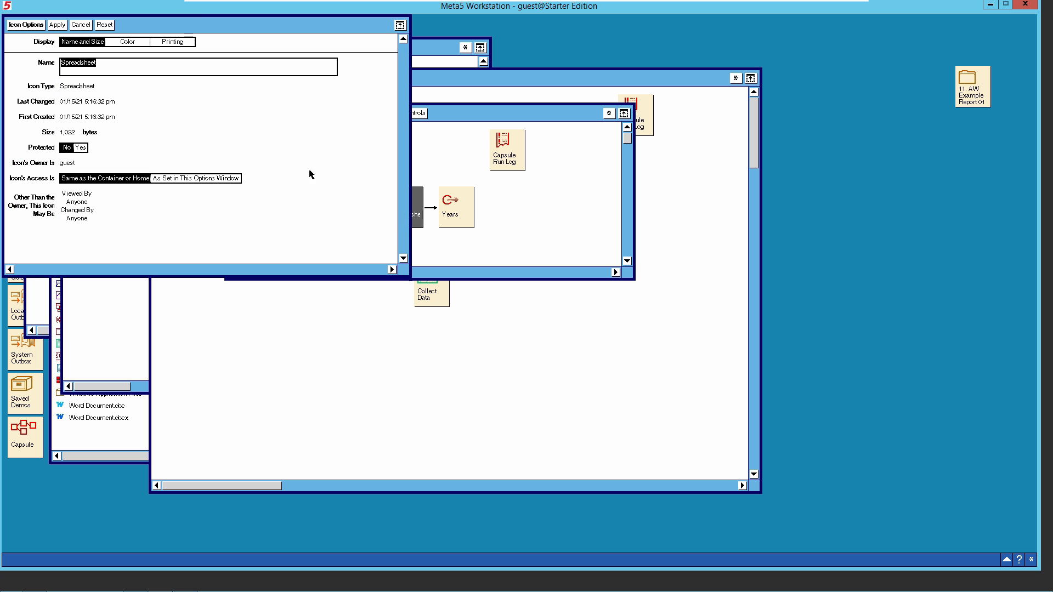
left_click(80, 25)
Step: Extend the Headings region to A1:B1 in the spreadsheet that receives the headings and the header-free data
double_click(400, 200)
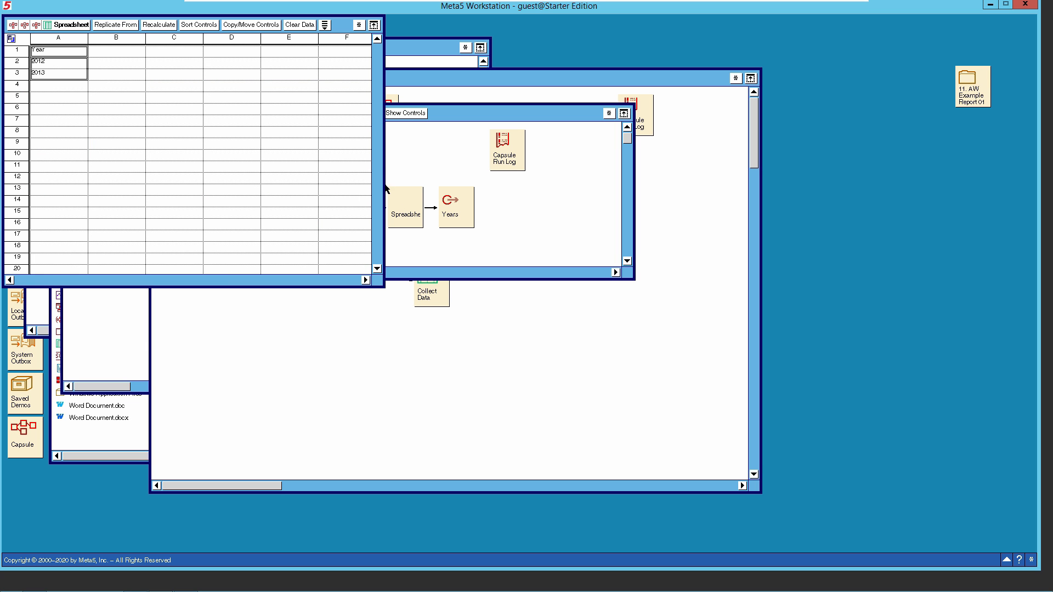
left_click(359, 25)
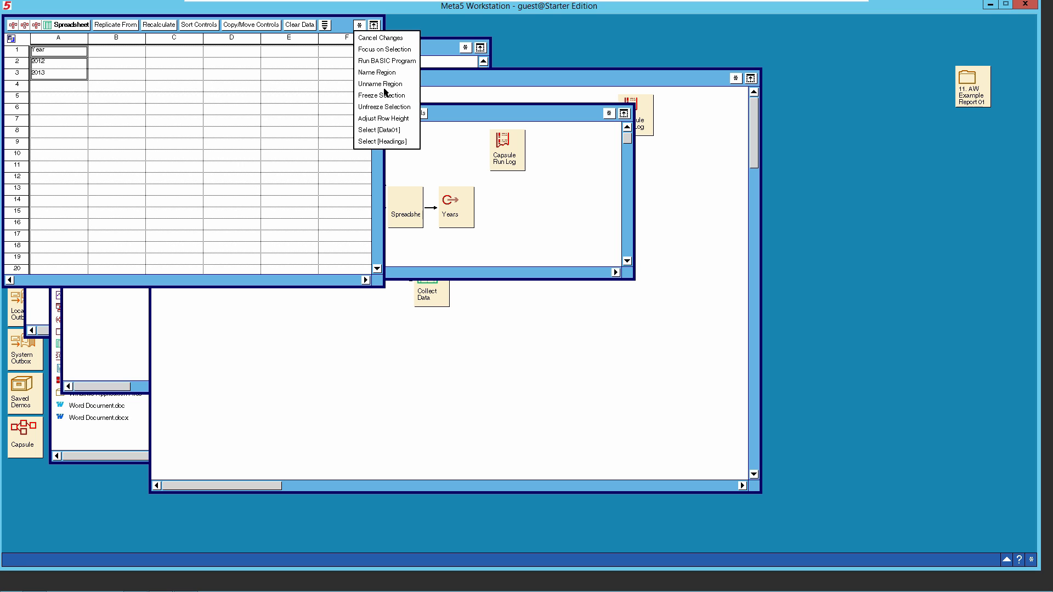
left_click(391, 142)
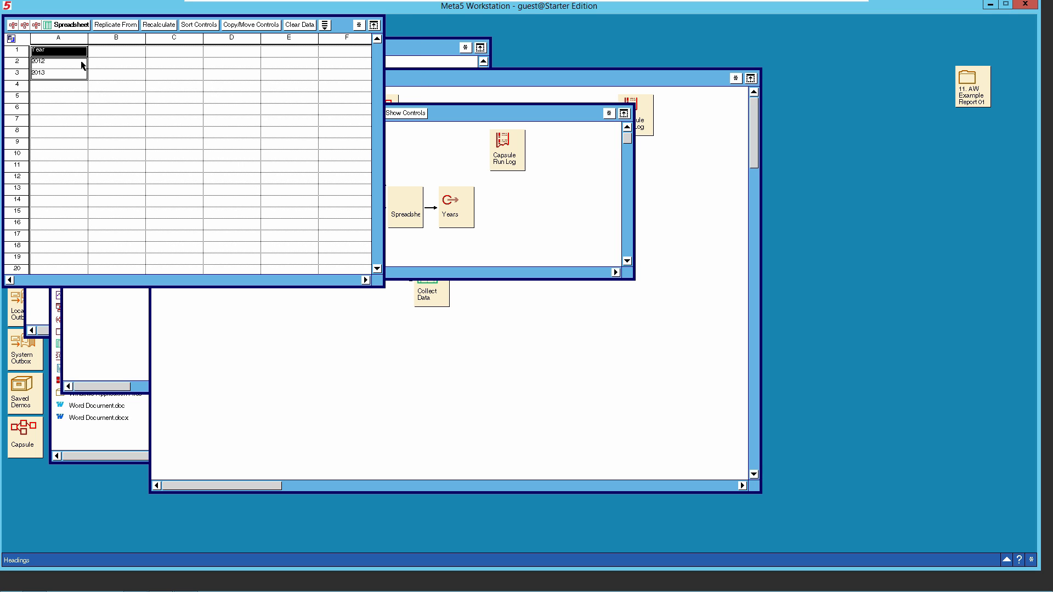
right_click(53, 53)
left_click(53, 67)
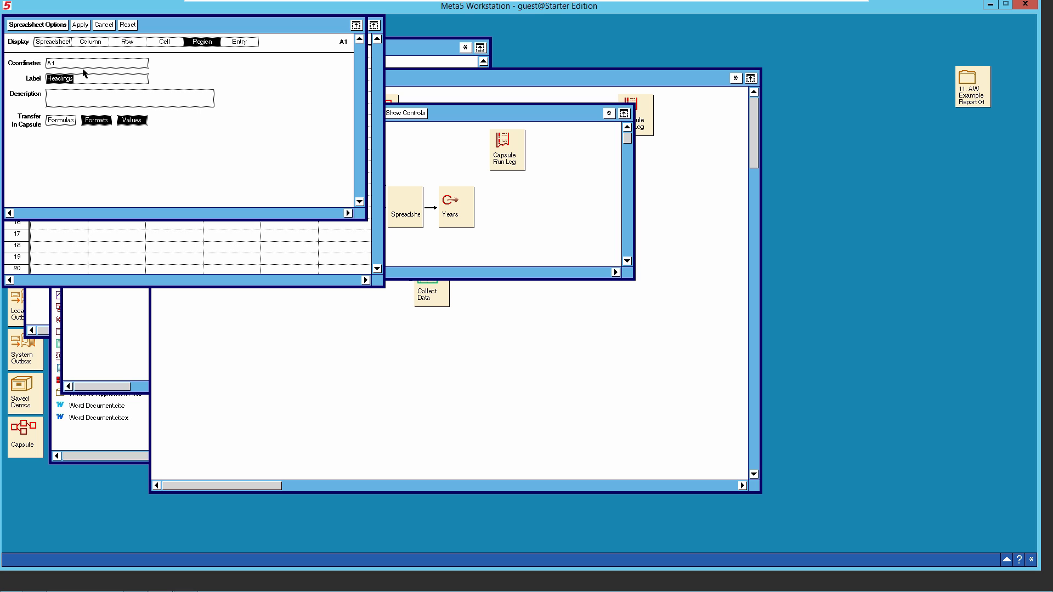
left_click(83, 63)
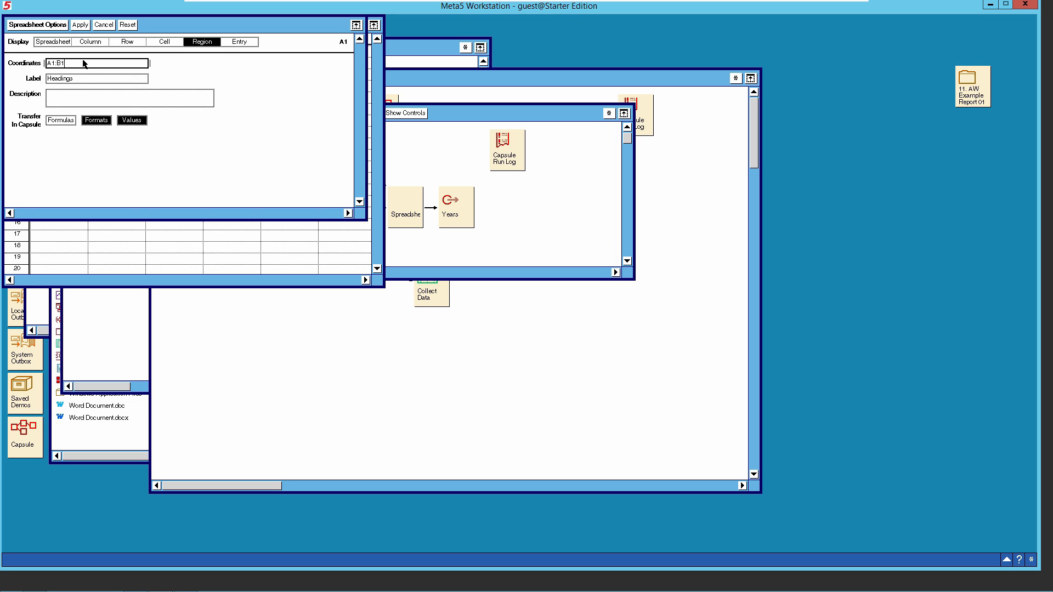
left_click(79, 27)
left_click(52, 25)
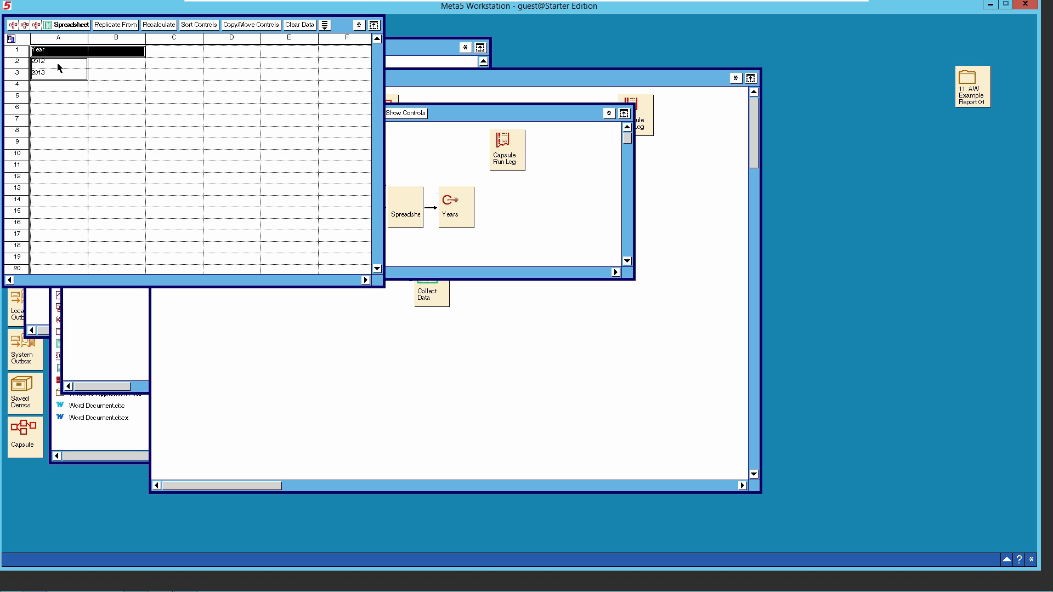
Step: Change the coordinates of the Data01 region to A2:B2 in the spreadsheet that combines headings and data
left_click(359, 26)
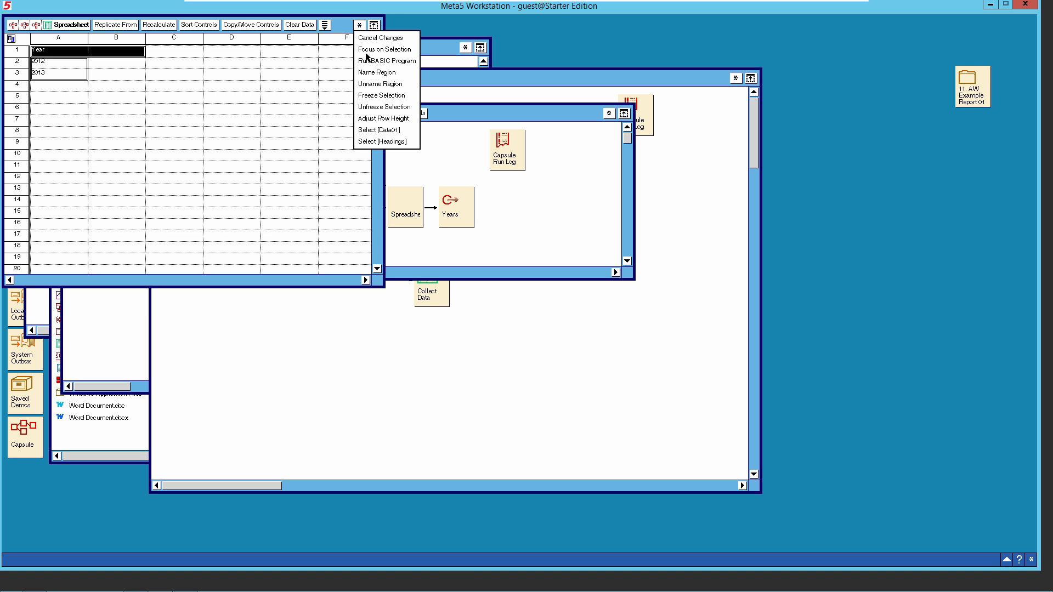
left_click(391, 131)
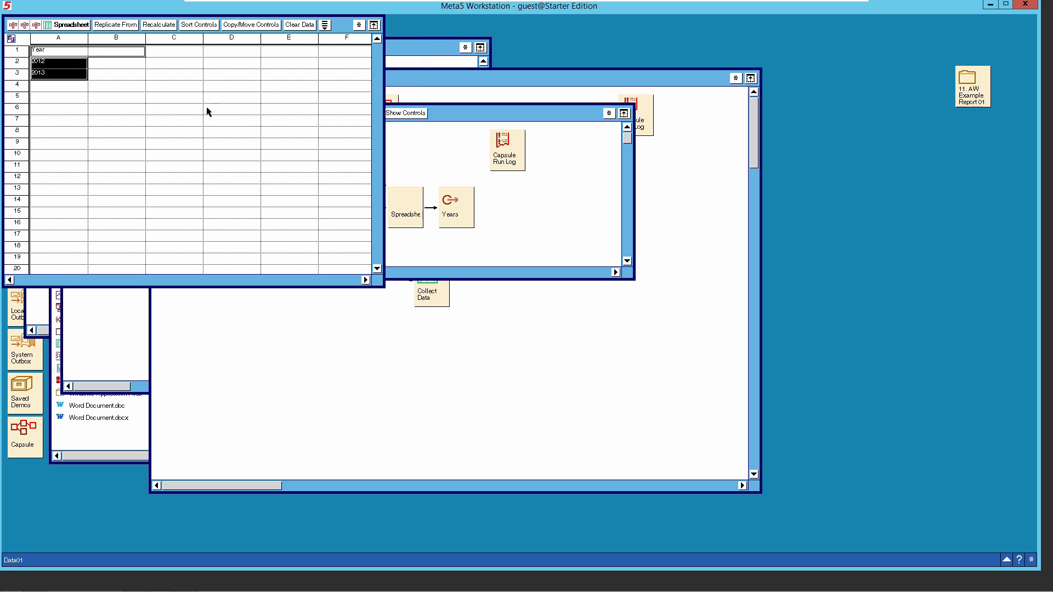
right_click(76, 64)
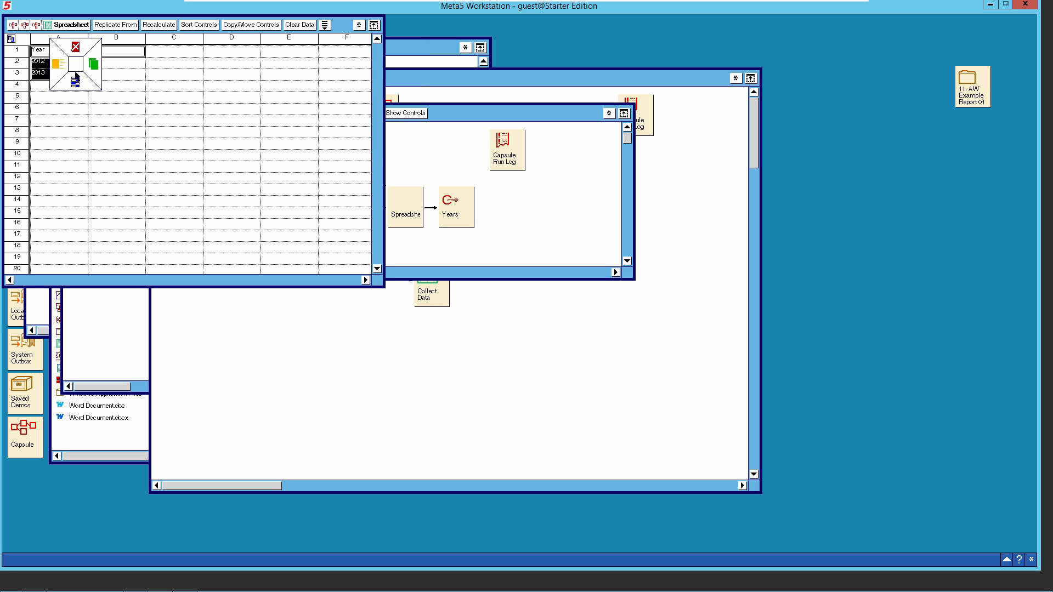
left_click(75, 82)
left_click(78, 64)
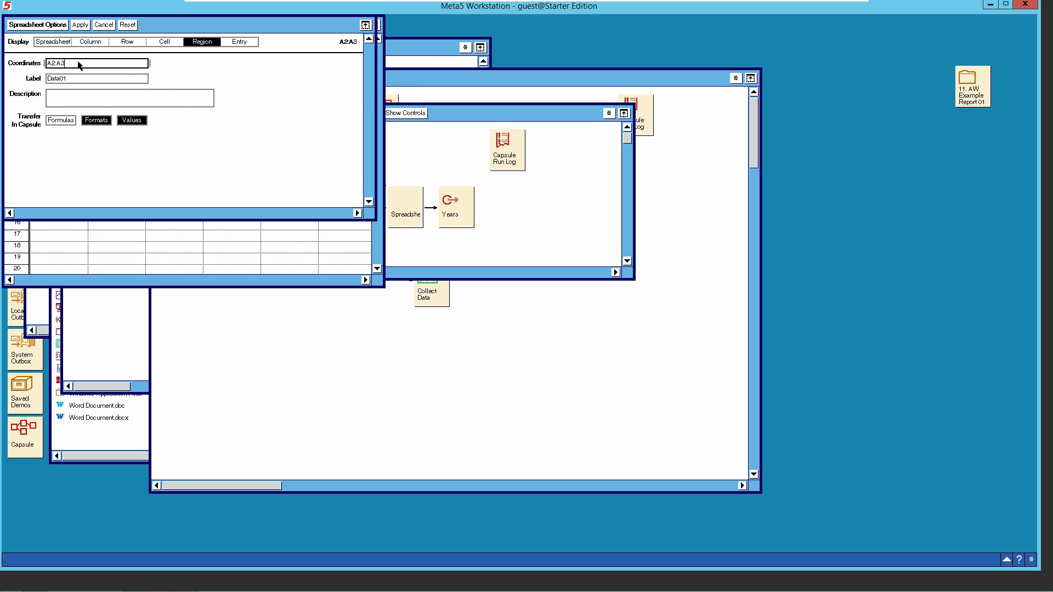
key("BackSpace")
left_click(81, 27)
left_click(55, 25)
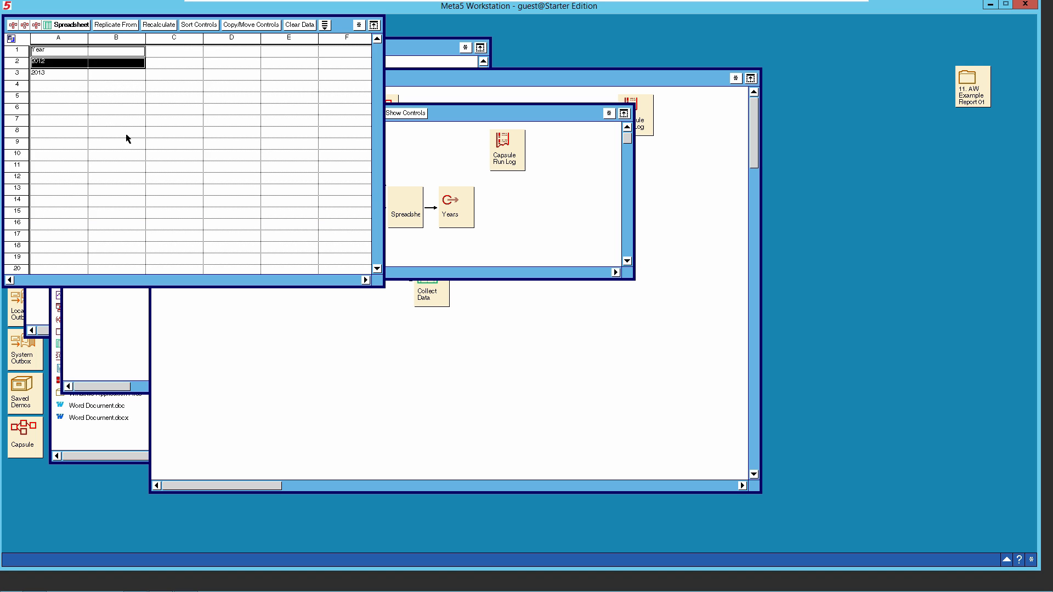
Step: Delete the leftover value in cell A3 and close the spreadsheet
left_click(51, 73)
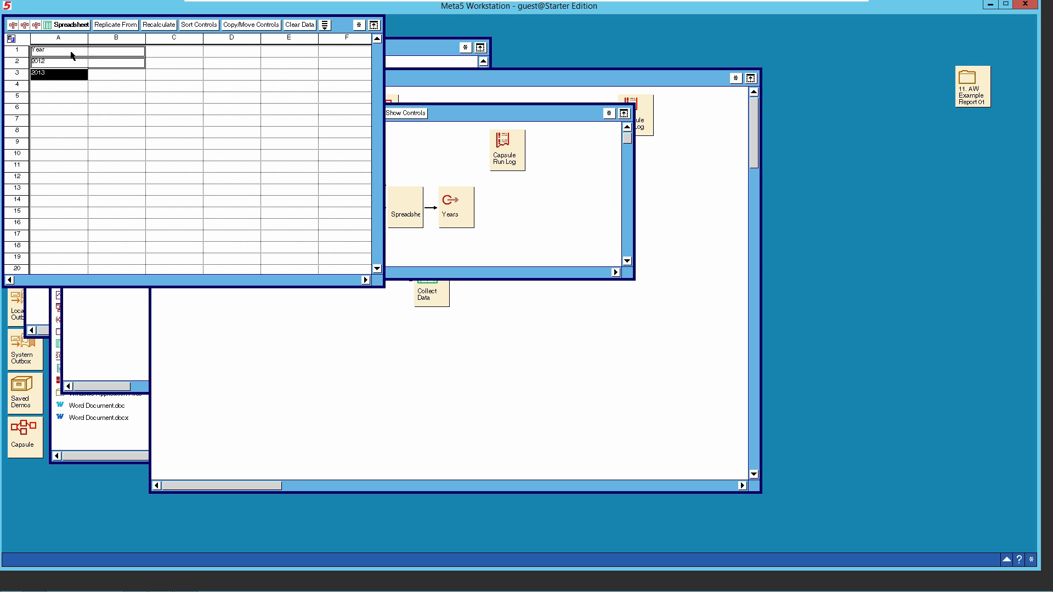
key("Delete")
left_click(230, 99)
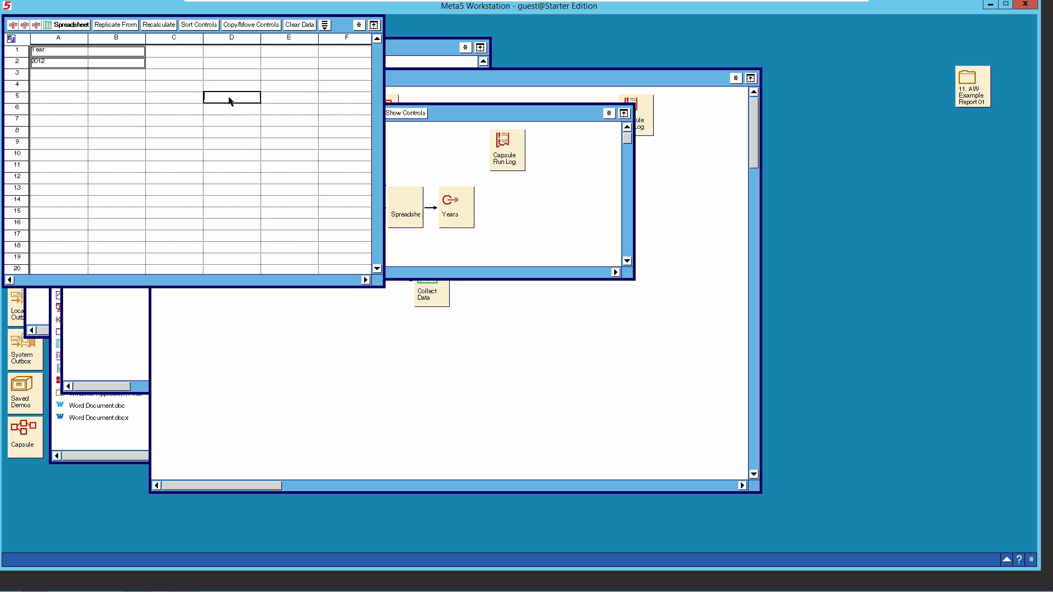
left_click(79, 26)
Step: Rename the Years output icon in the Product Categories capsule as Product_Categories
left_click(455, 217)
right_click(454, 215)
left_click(455, 233)
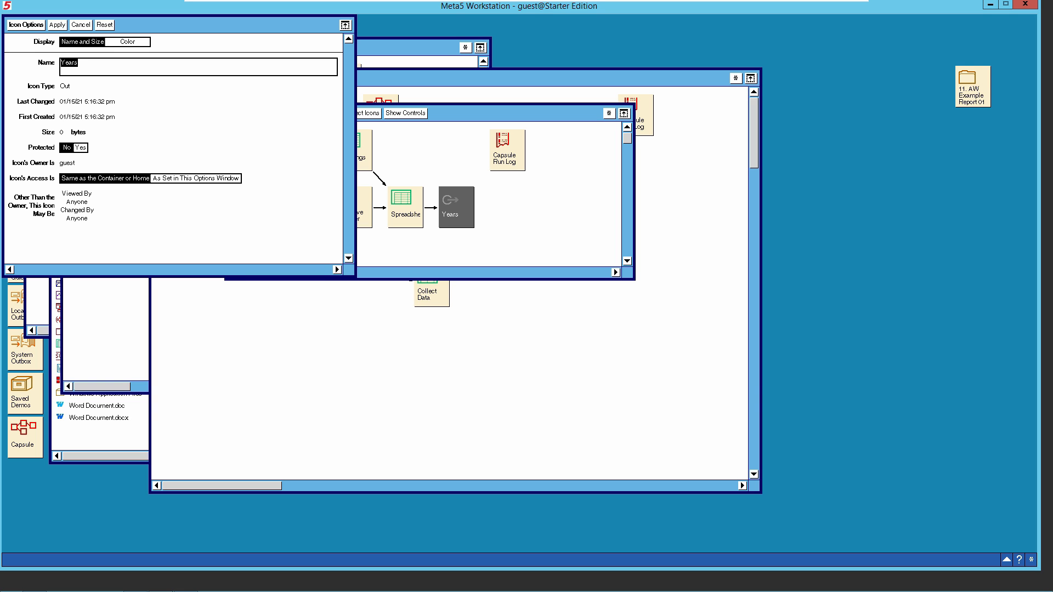
left_click(96, 62)
type("Product_Categorie")
left_click(57, 26)
left_click(436, 168)
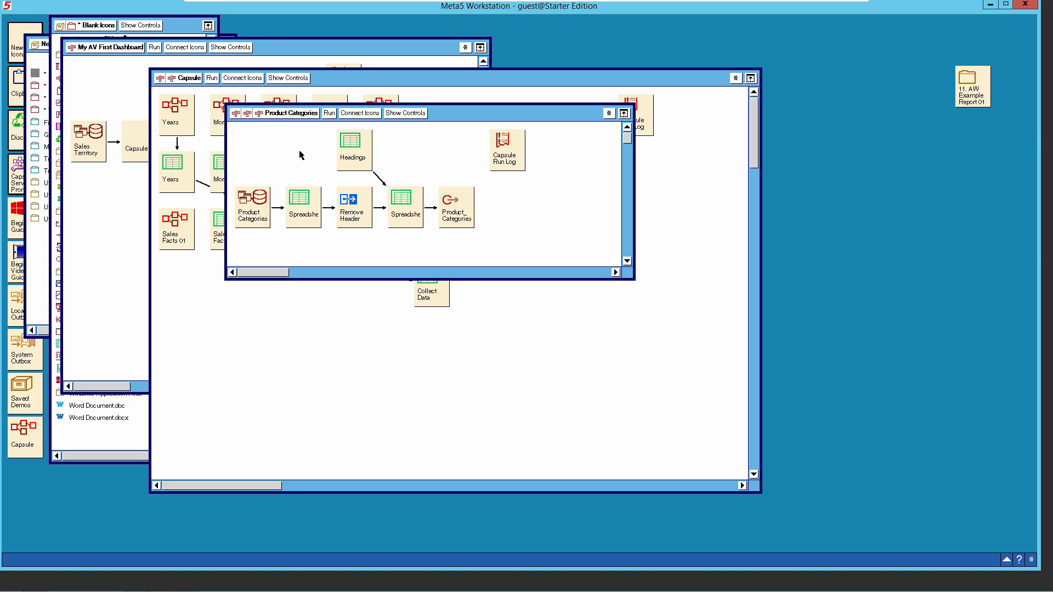
Step: Run the Product Categories capsule from its Headings and query icons, check the final spreadsheet, and close the capsule
left_click(357, 149)
left_click(260, 210, "shift")
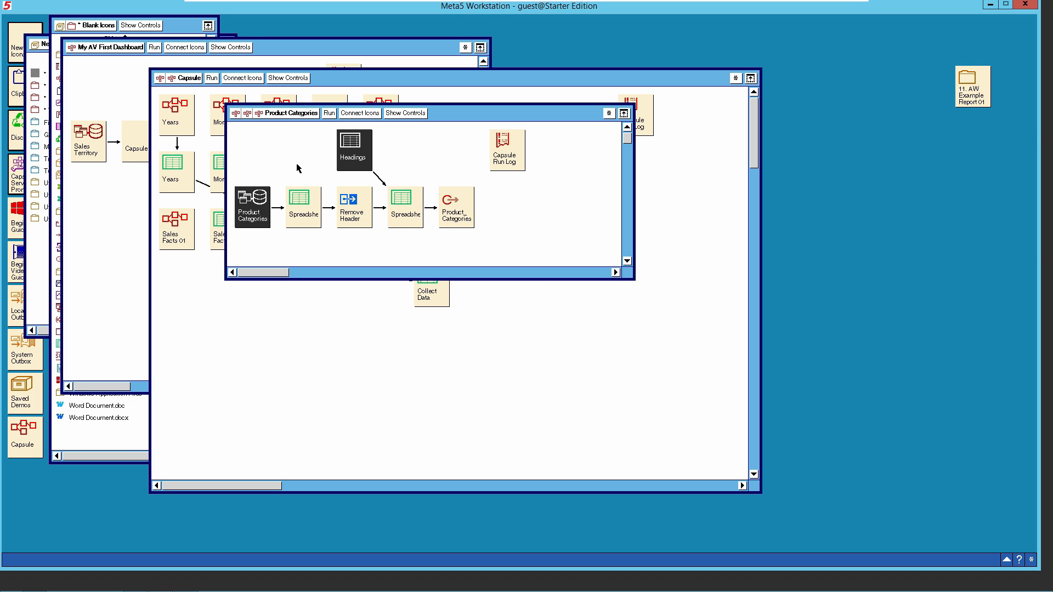
left_click(331, 116)
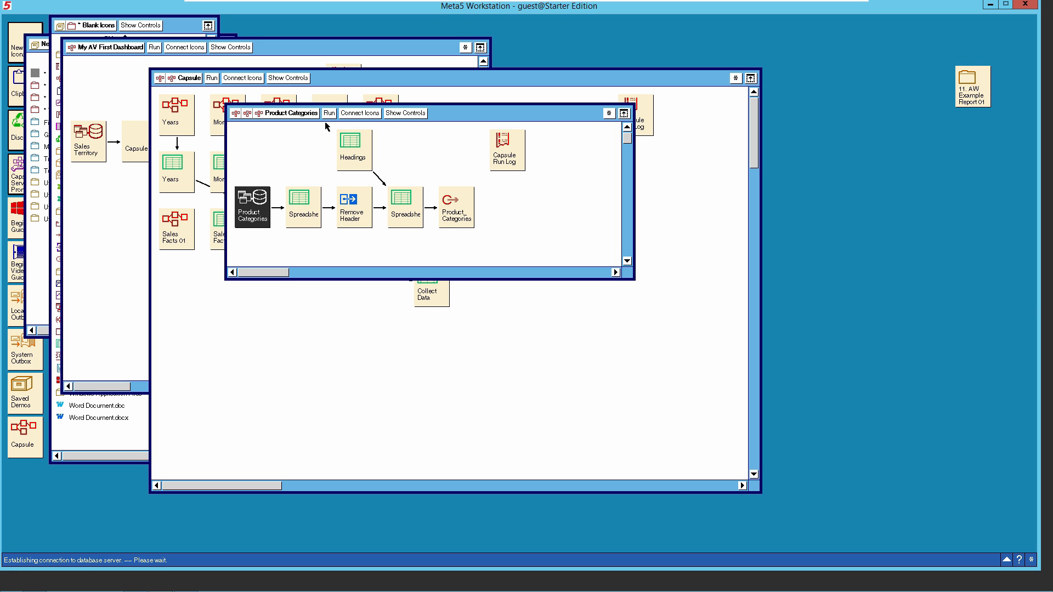
double_click(410, 209)
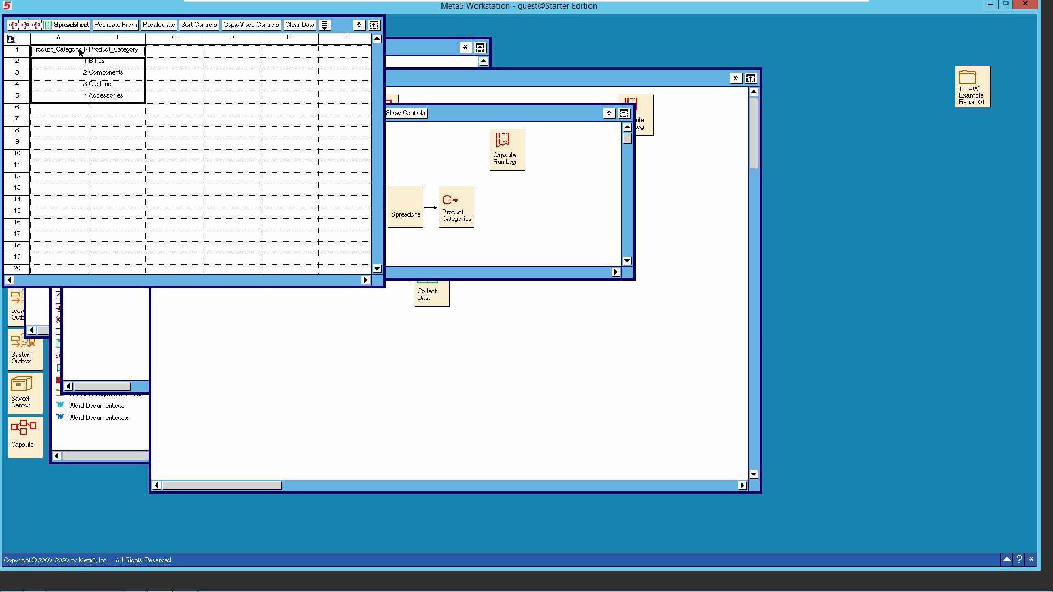
left_click(72, 25)
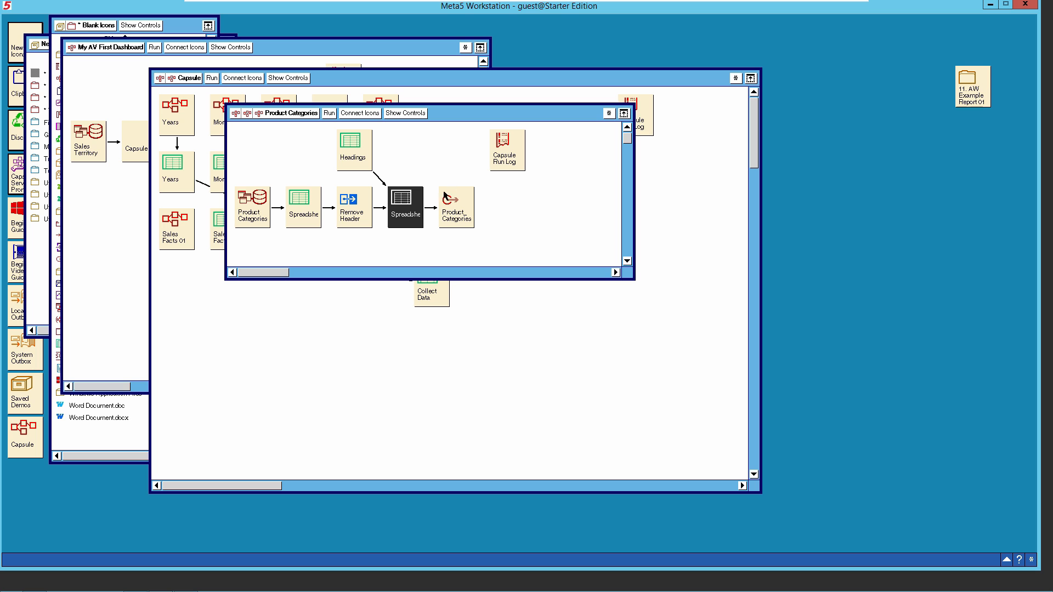
left_click(287, 114)
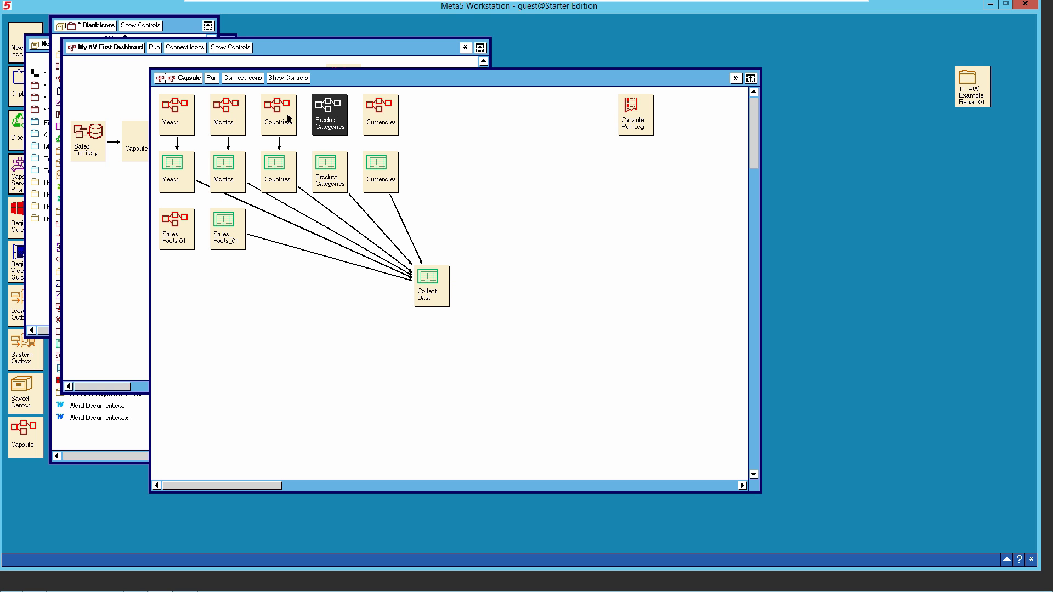
Step: Connect the Product Categories capsule to the Product_Categories spreadsheet, using the source region name Product_Categories on the arrow
left_click(251, 82)
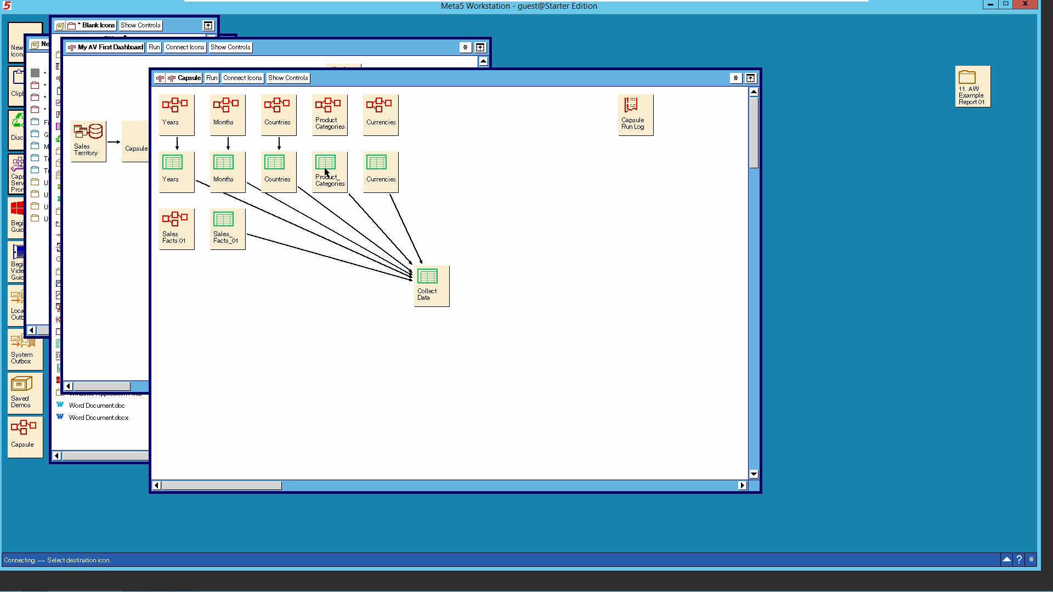
left_click(328, 164)
left_click(330, 145)
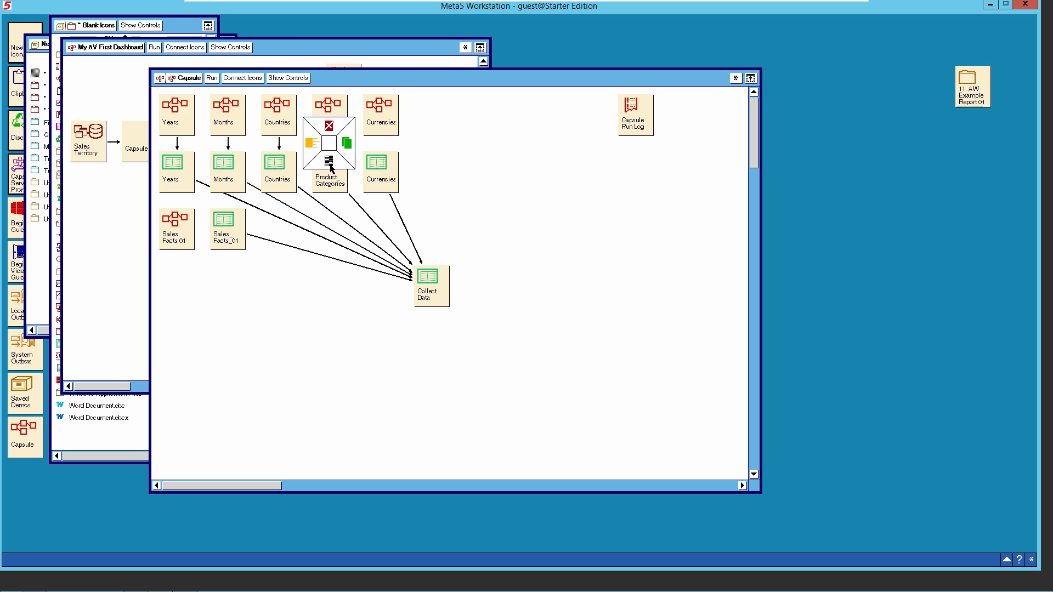
left_click(330, 164)
left_click(124, 150)
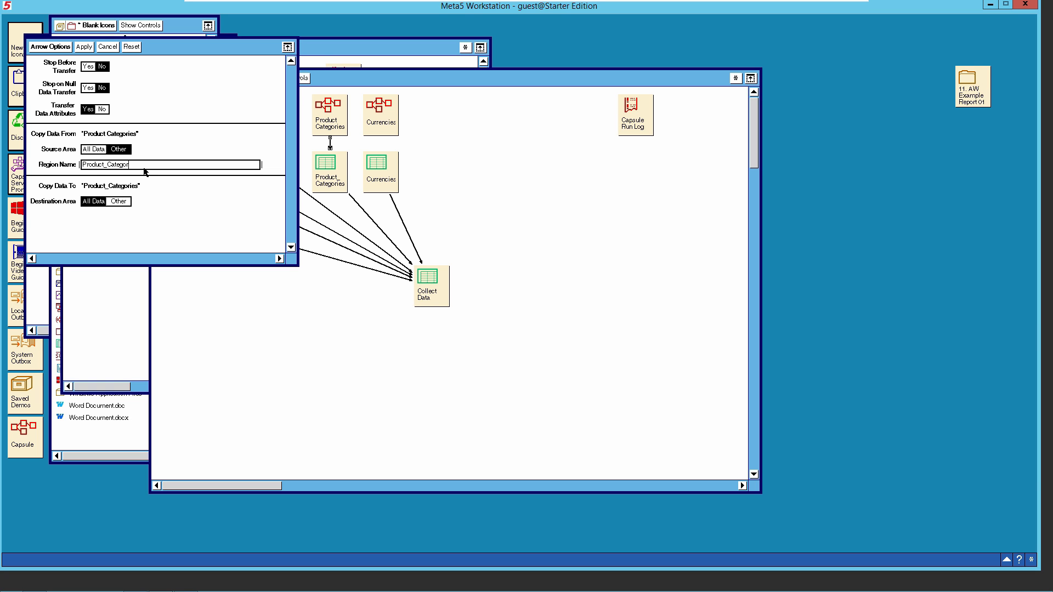
left_click(81, 48)
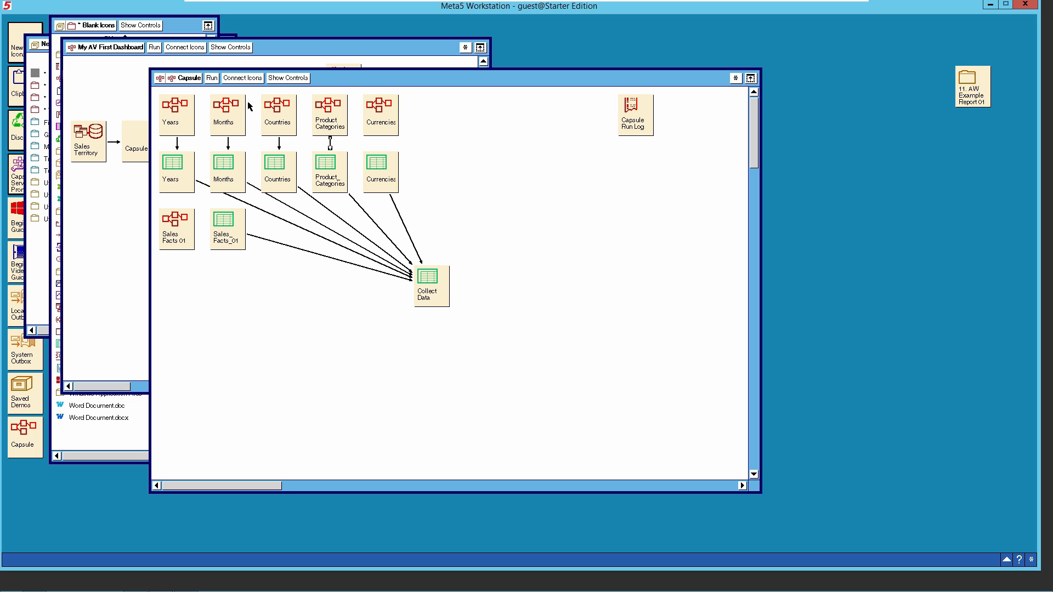
Step: Run the main capsule's new transfer and check the data in the Product_Categories spreadsheet
left_click(212, 79)
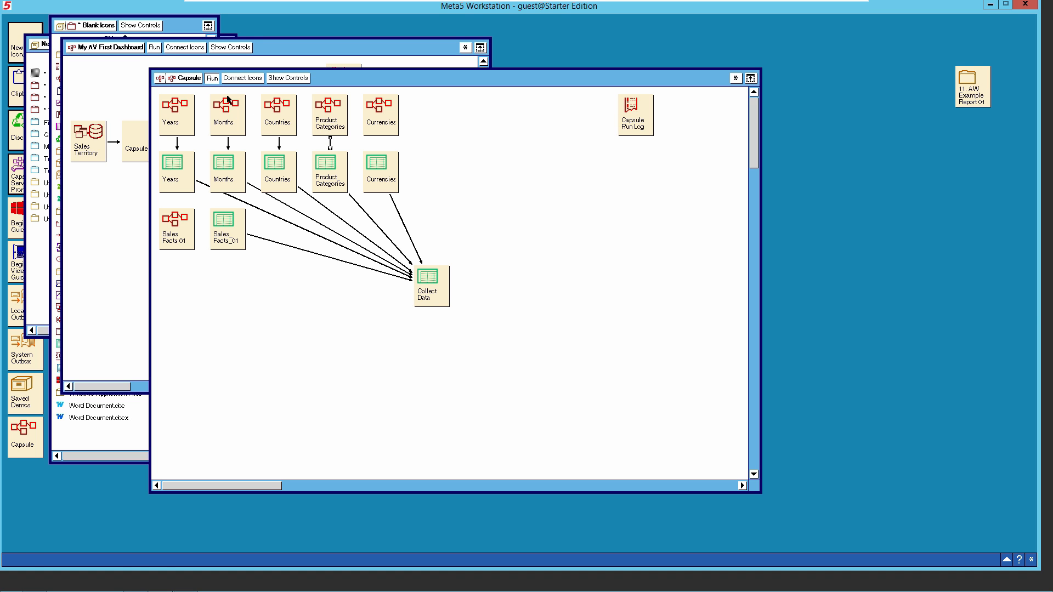
double_click(331, 181)
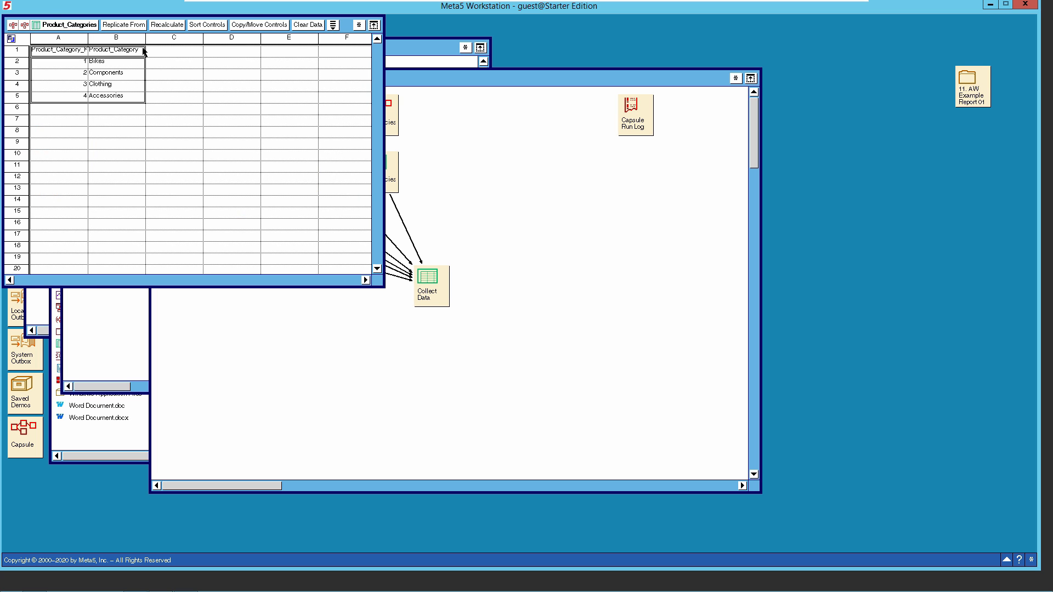
left_click(79, 26)
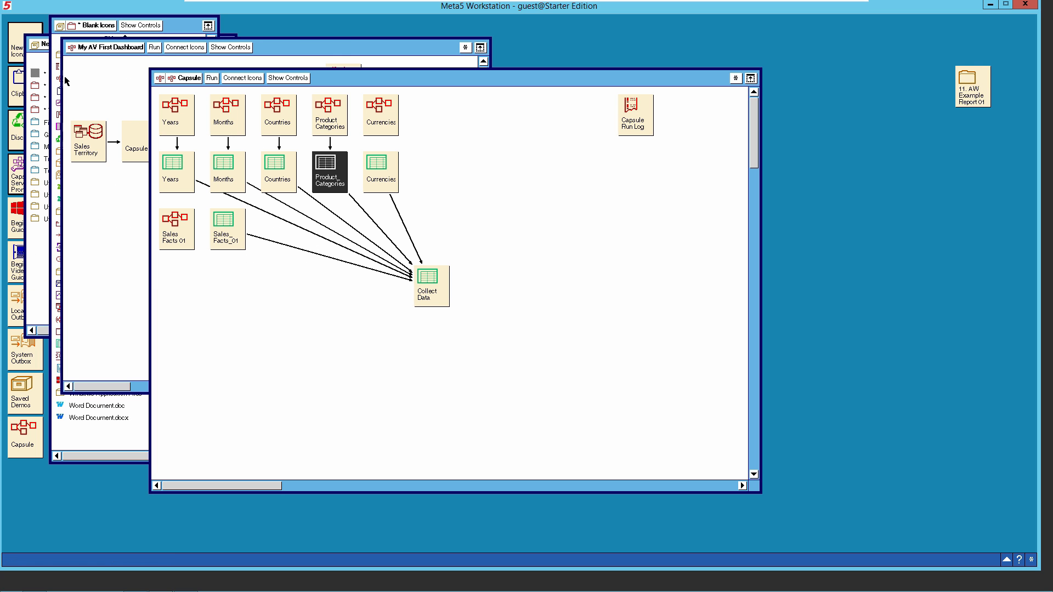
Step: Open the Years query inside the Currencies capsule and clear its existing query definition
left_click(375, 124)
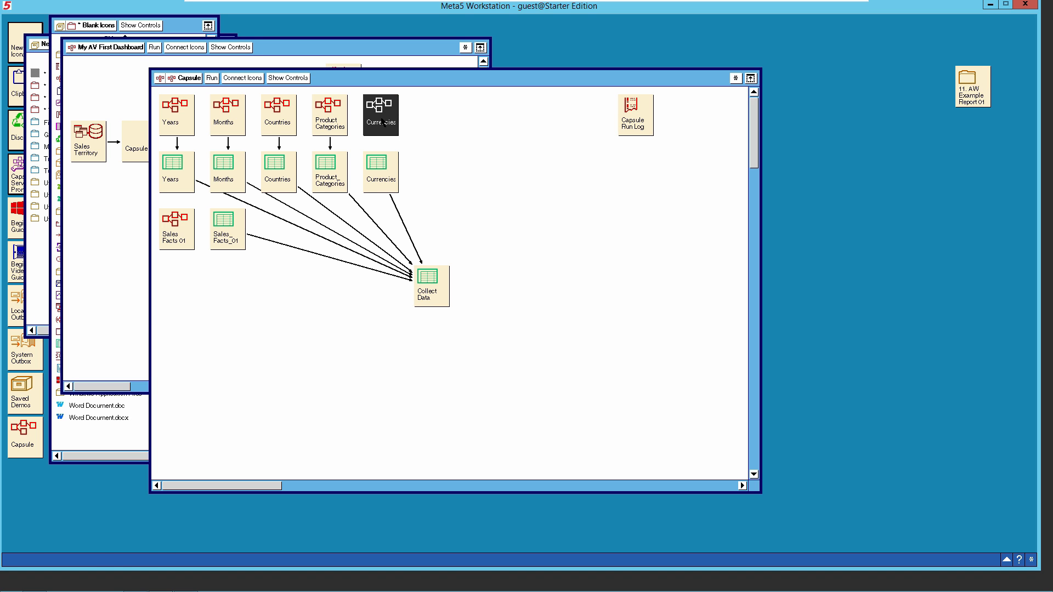
double_click(382, 123)
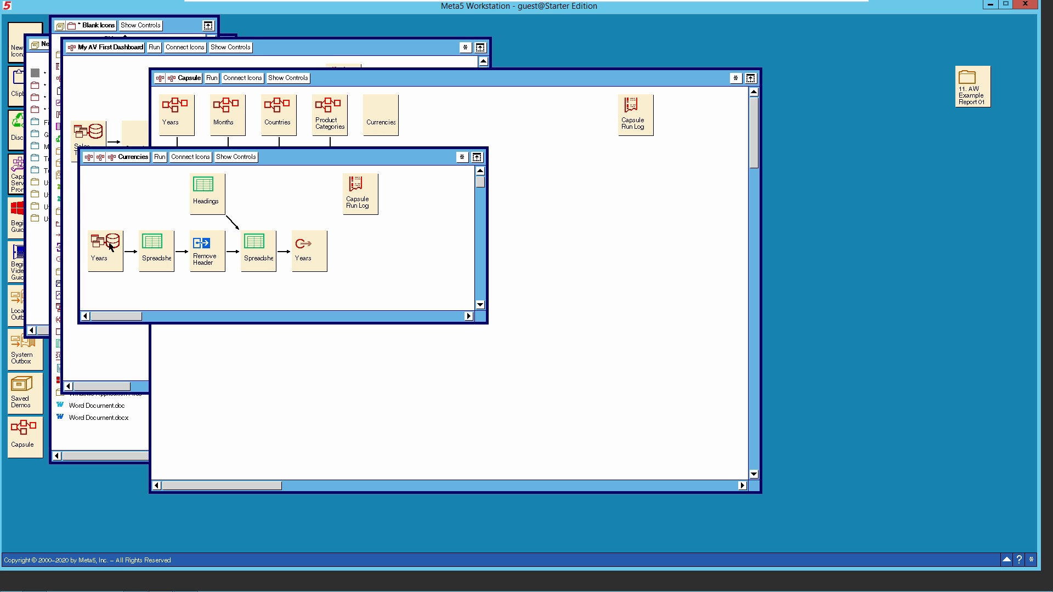
left_click(110, 247)
double_click(110, 248)
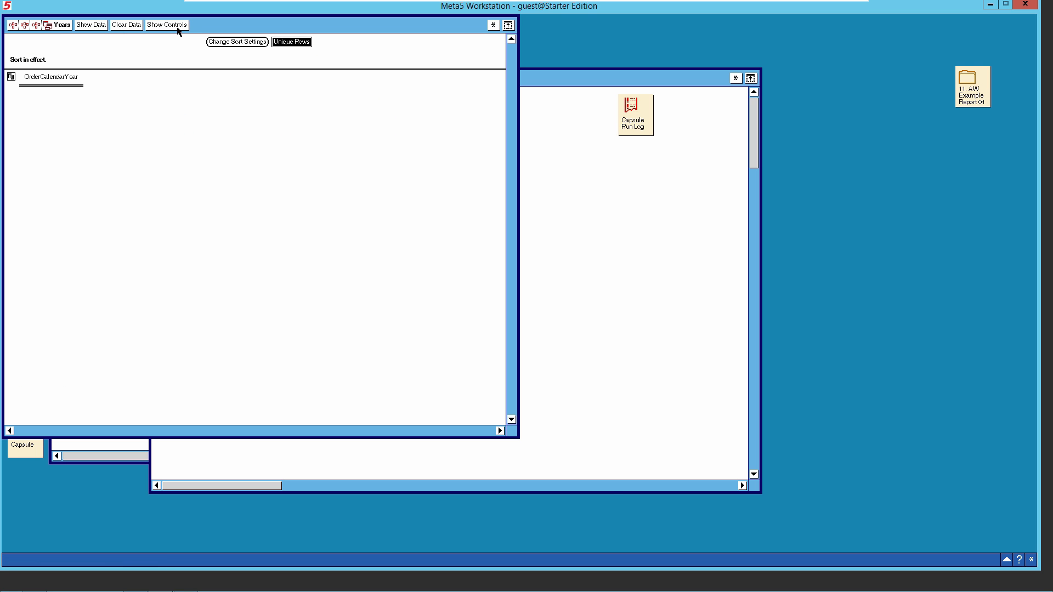
left_click(174, 27)
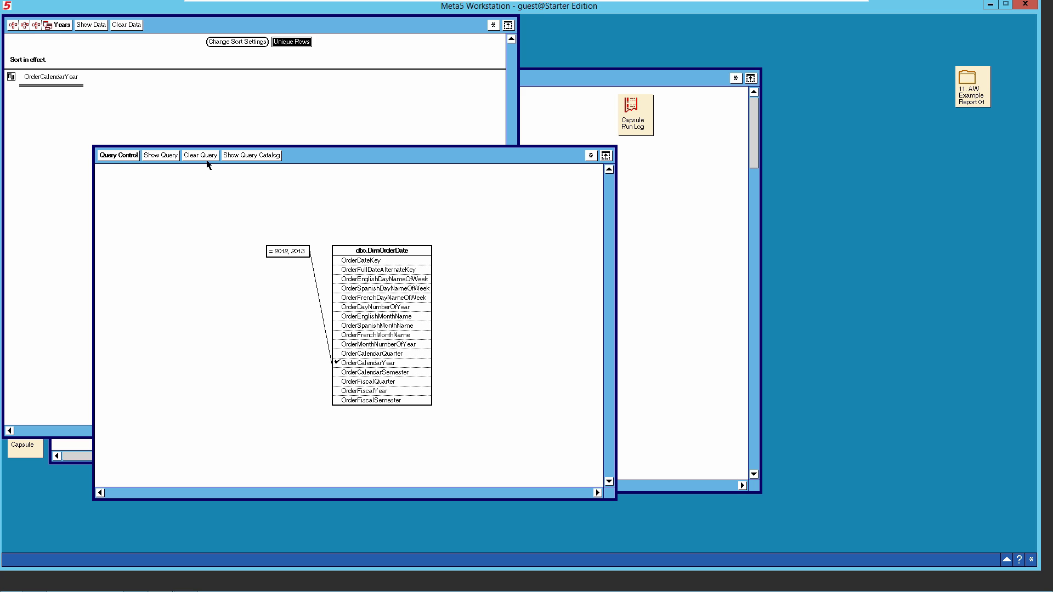
left_click(205, 158)
Step: Replace the table in the query's user catalog with dbo.DimCurrency from 01.Internet Sales Facts
left_click(253, 158)
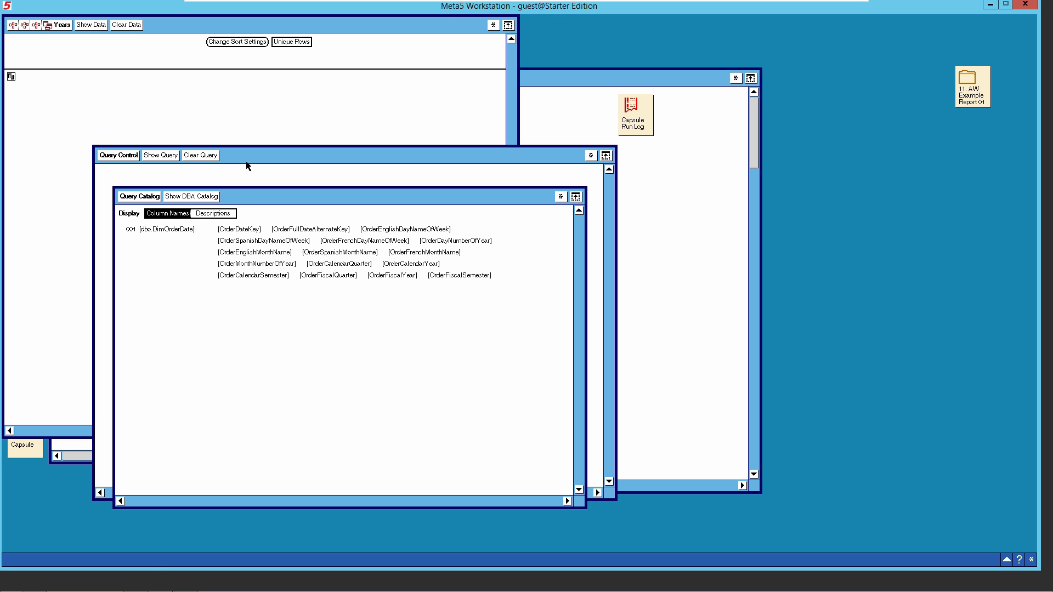
left_click(200, 198)
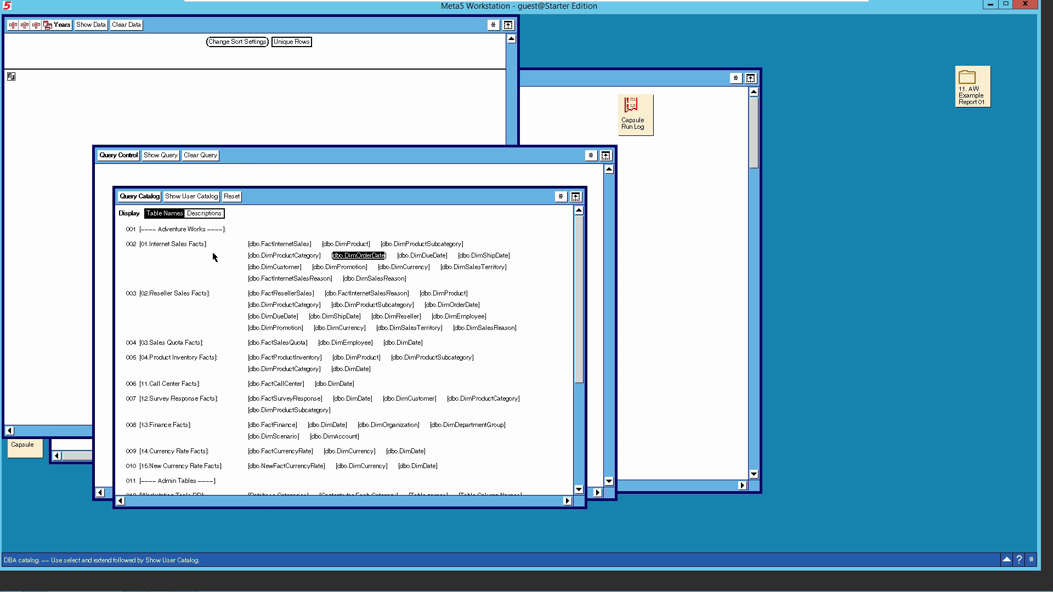
left_click(409, 269)
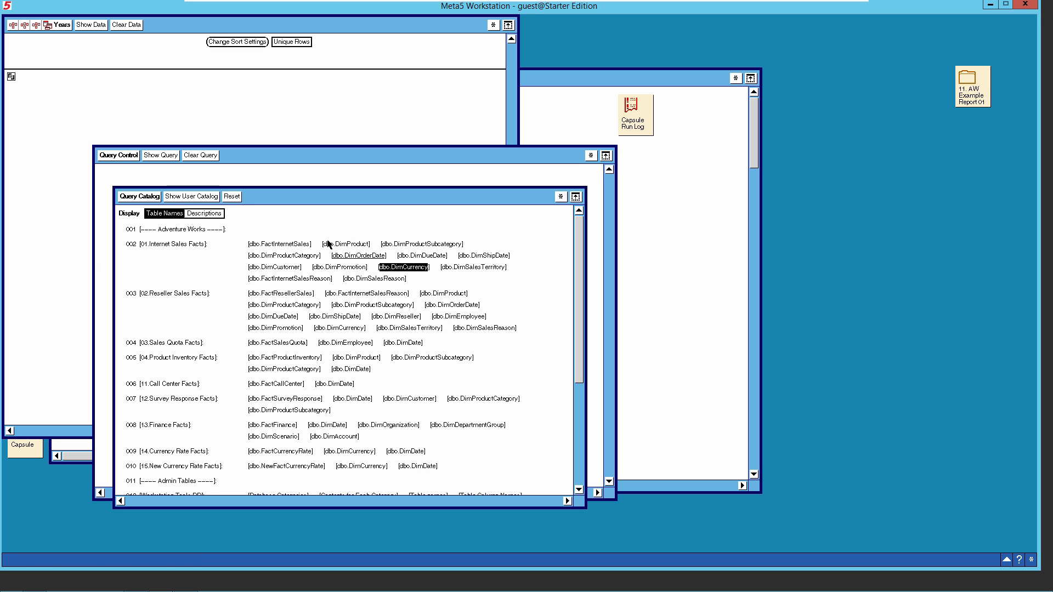
left_click(198, 197)
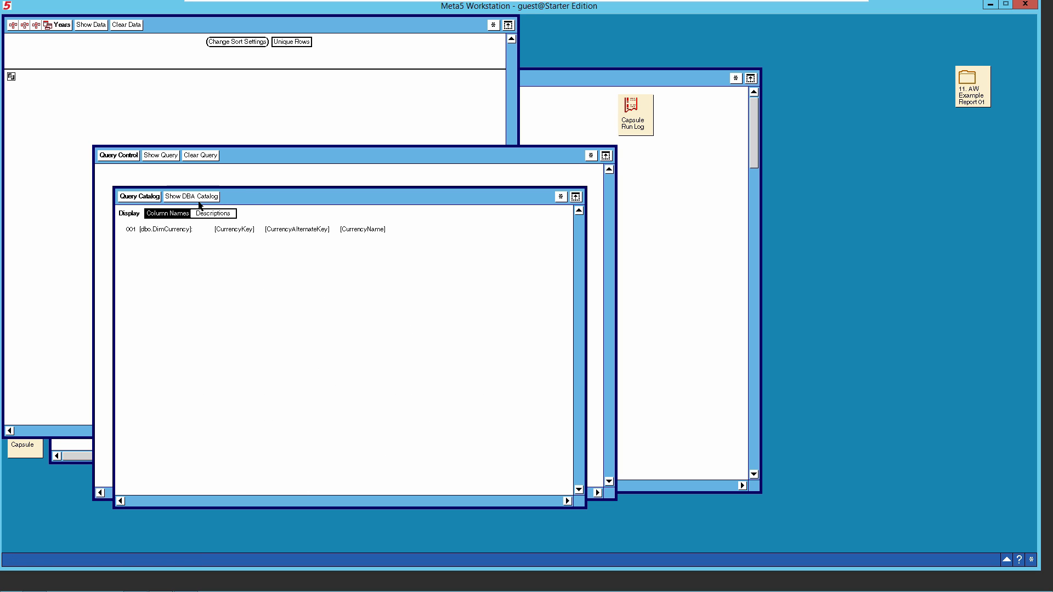
Step: Add the CurrencyKey and CurrencyAlternateKey columns to the query, retrieve its data, and close the query catalog
left_click(236, 228)
left_click(253, 233)
left_click(79, 89)
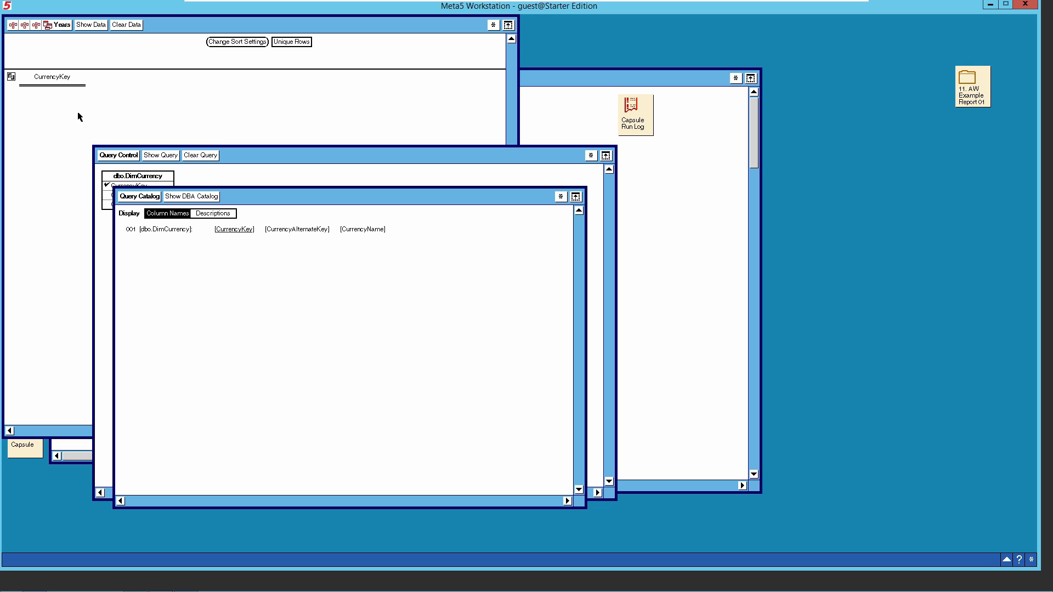
left_click(307, 235)
right_click(306, 231)
left_click(321, 232)
left_click(87, 26)
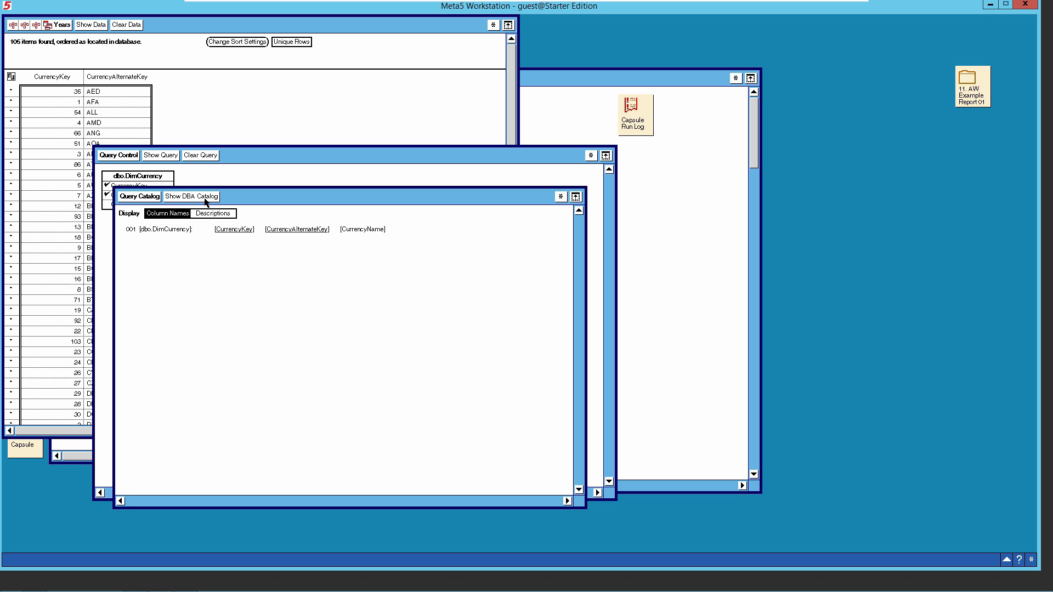
left_click(145, 196)
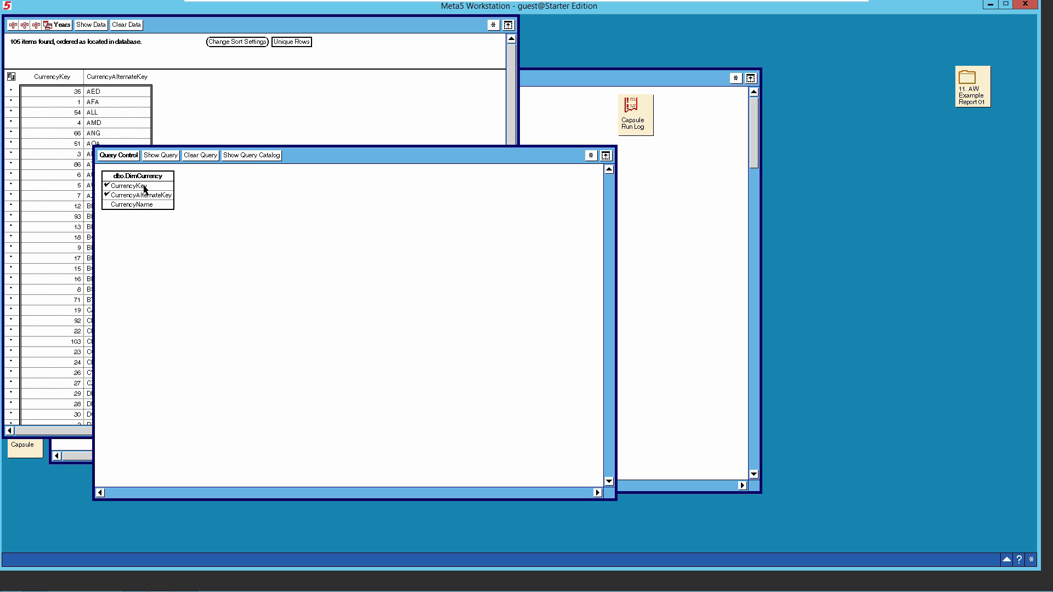
Step: Restrict the currency query to unique rows, clear its data, and sort it ascending by dbo.DimCurrency.CurrencyKey
left_click(295, 42)
left_click(122, 26)
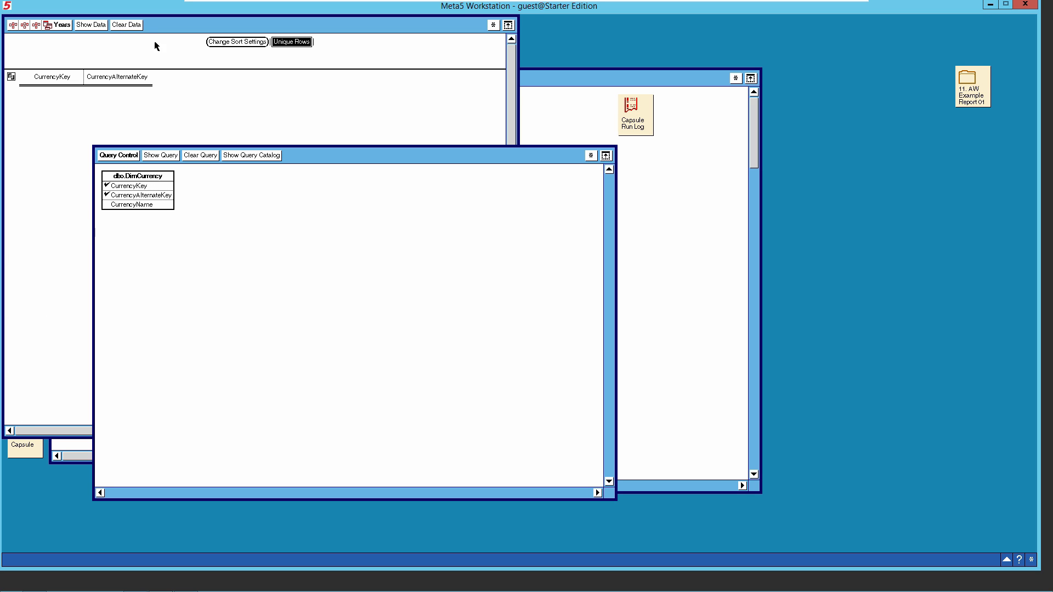
left_click(230, 42)
left_click(57, 79)
left_click(73, 78)
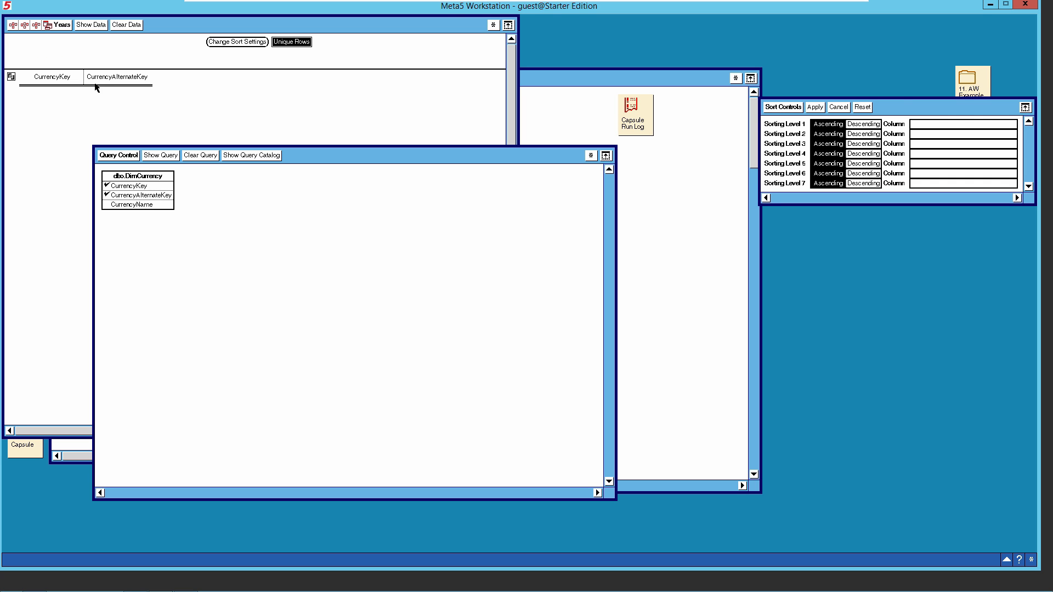
left_click(941, 128)
left_click(817, 110)
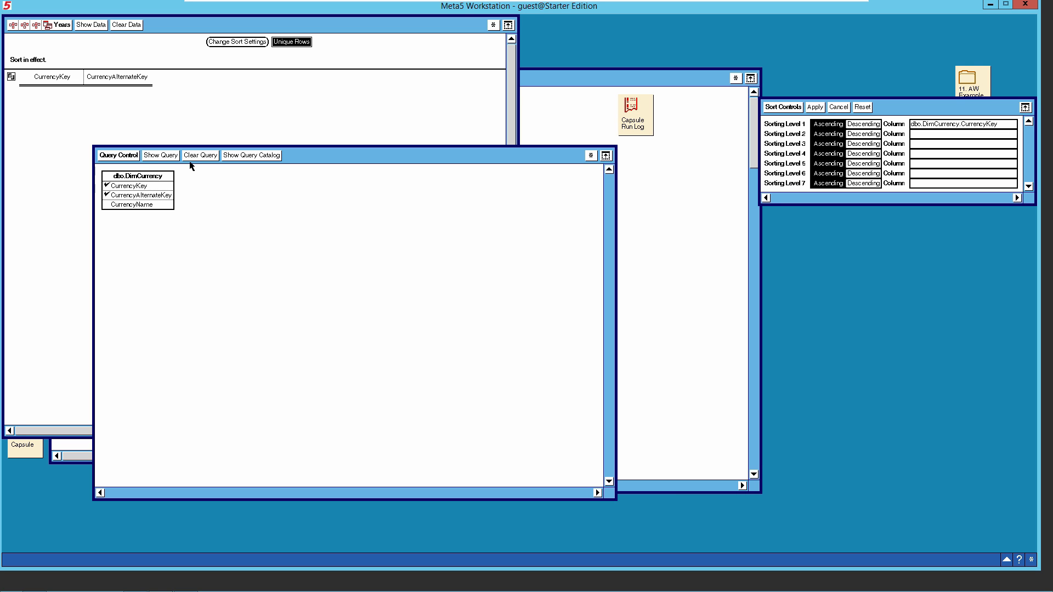
Step: Close the currency query along with its Query Control and Sort Controls windows
left_click(120, 155)
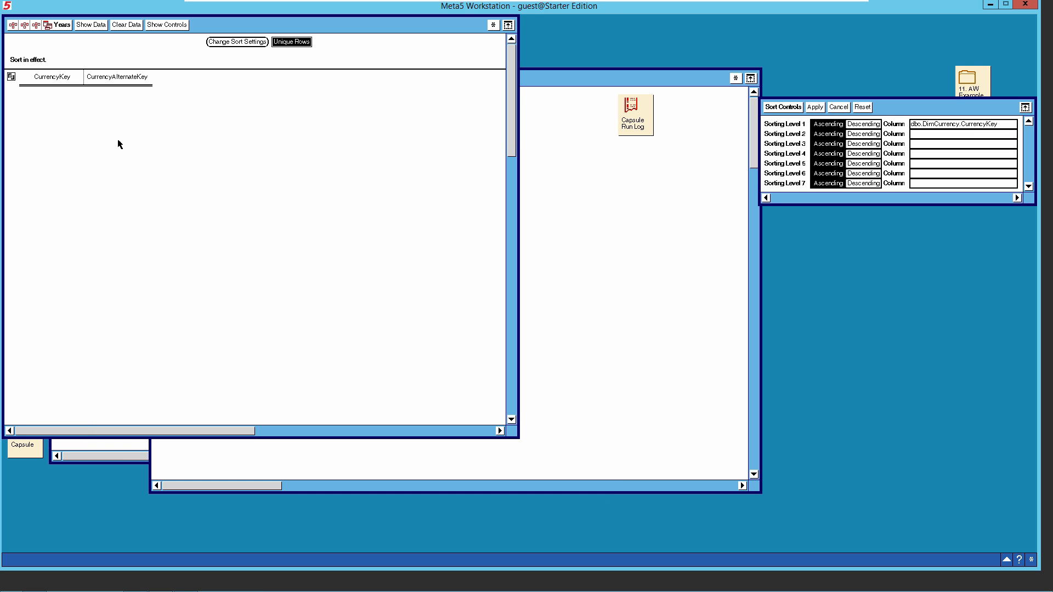
left_click(94, 27)
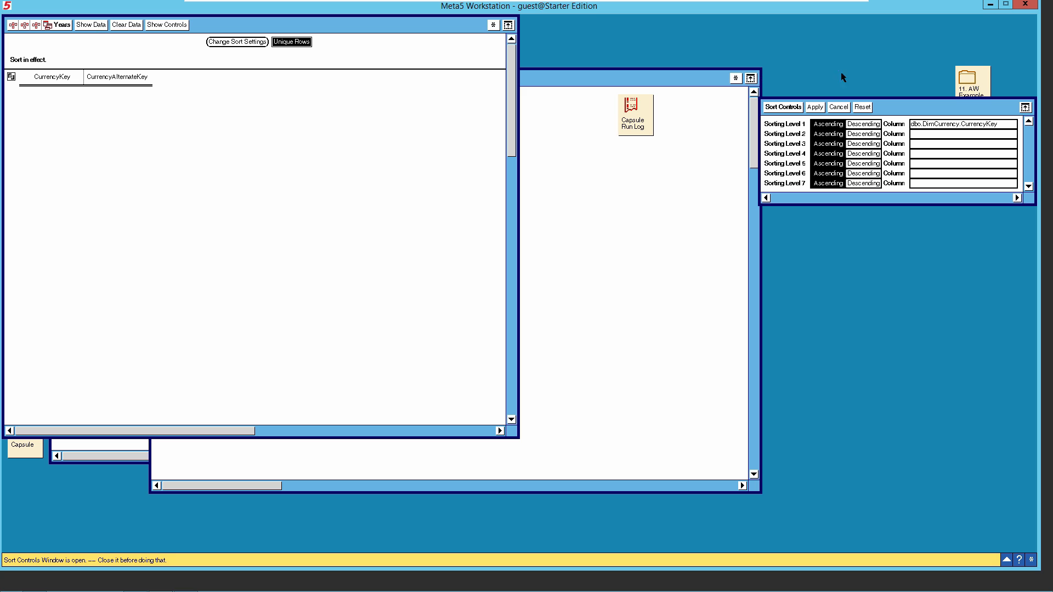
left_click(790, 108)
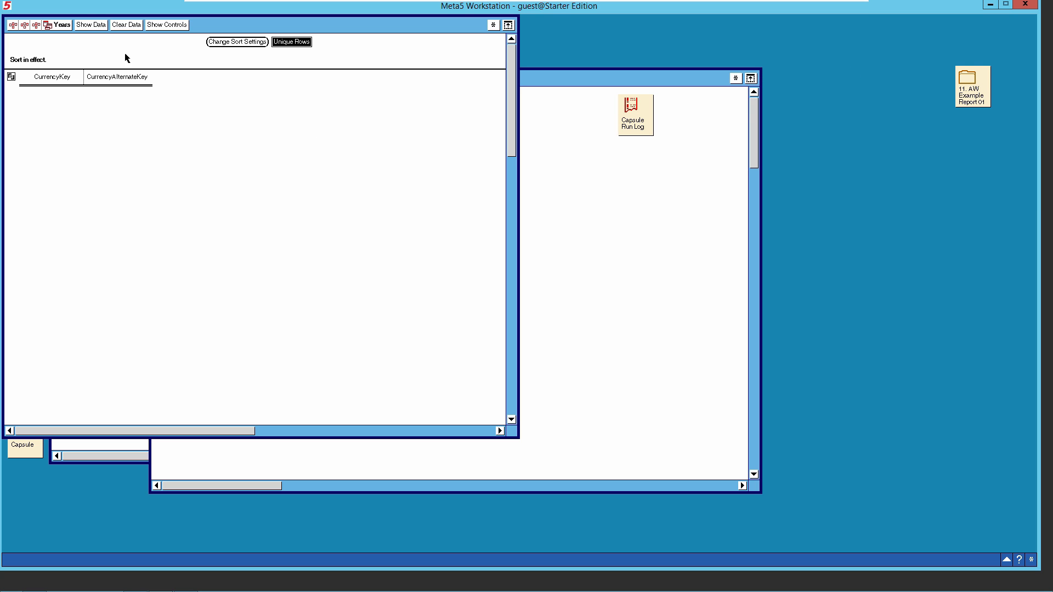
left_click(94, 27)
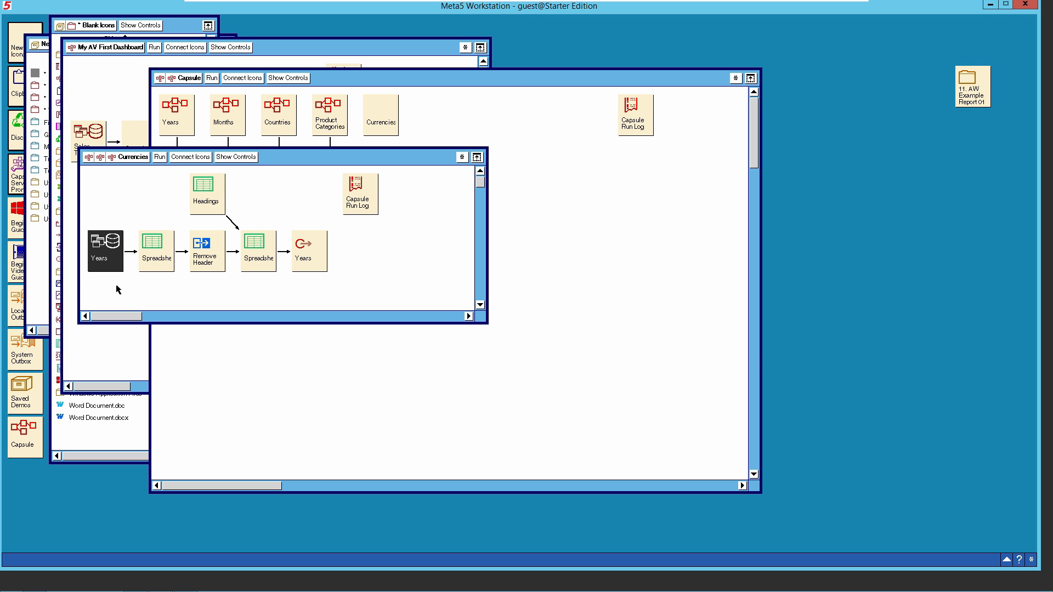
Step: Rename the Years query icon inside the Currencies capsule to Currencies
right_click(106, 257)
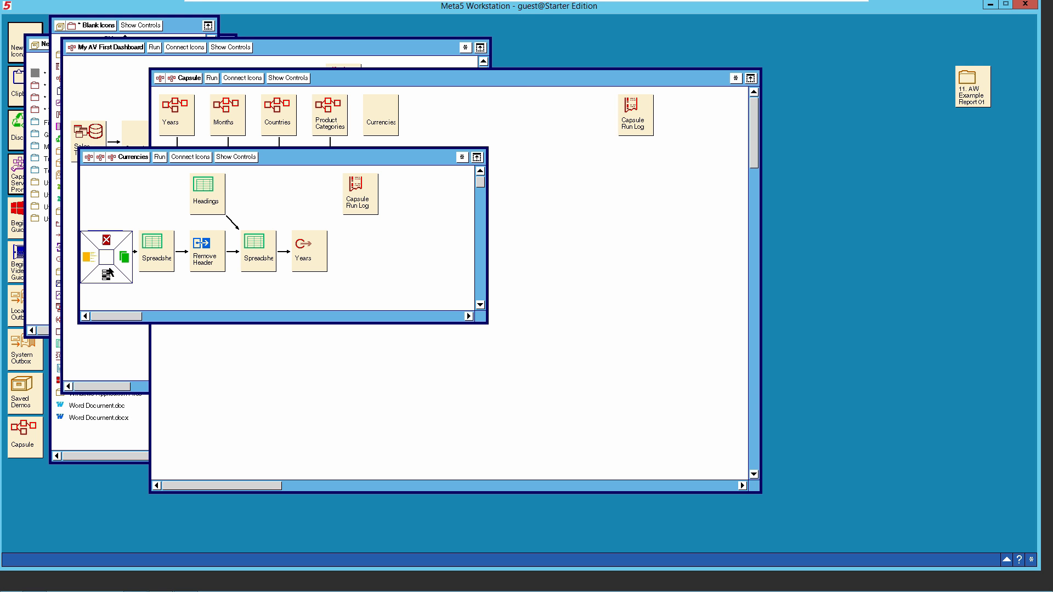
left_click(108, 273)
type("Currencies")
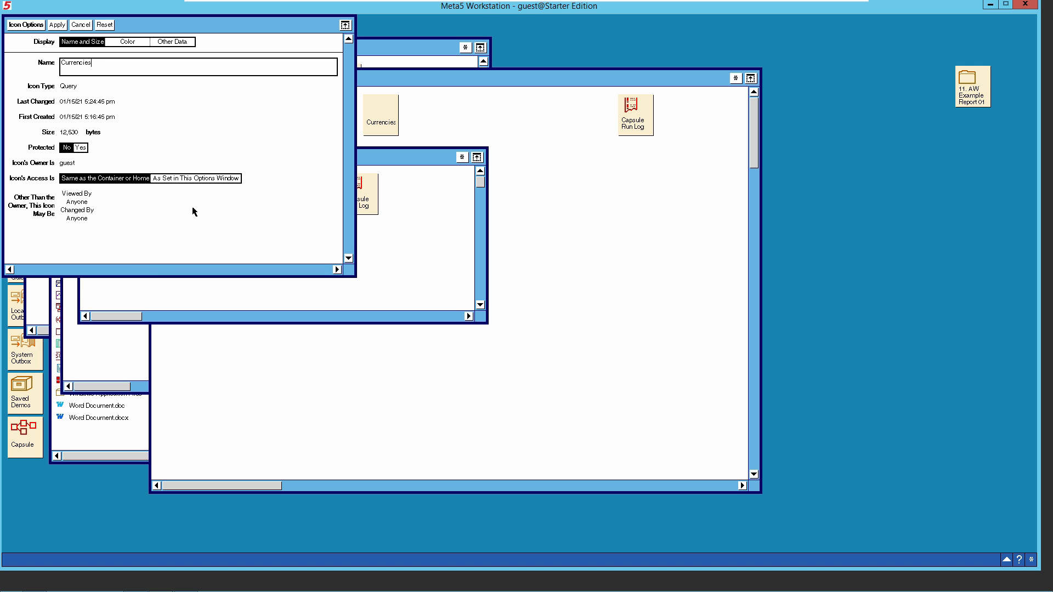
left_click(20, 26)
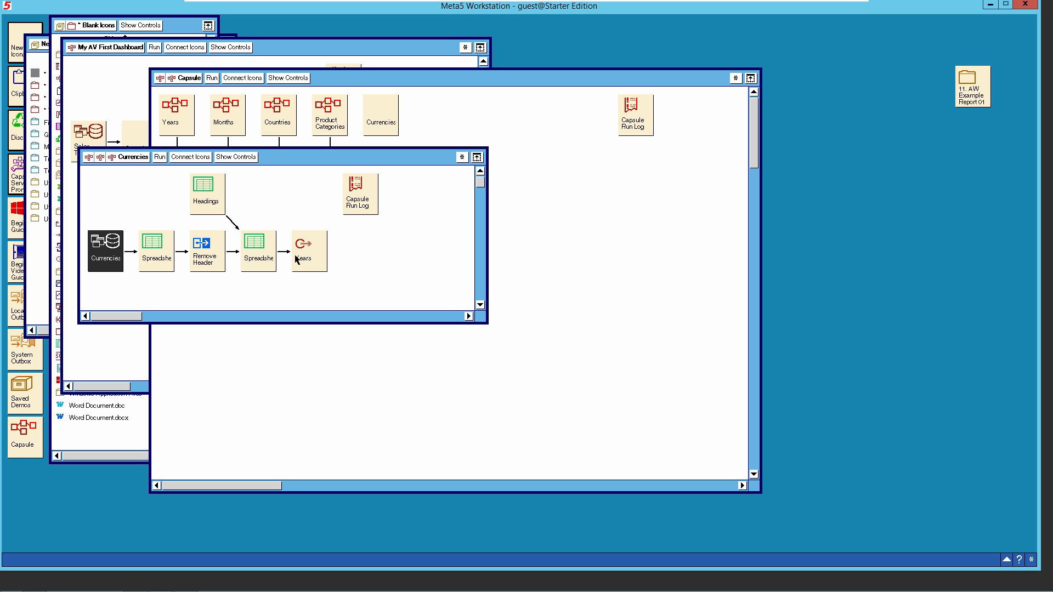
Step: Rename the Years output icon at the end of the Currencies capsule's flow to Currencies
left_click(317, 250)
left_click(317, 250)
left_click(317, 266)
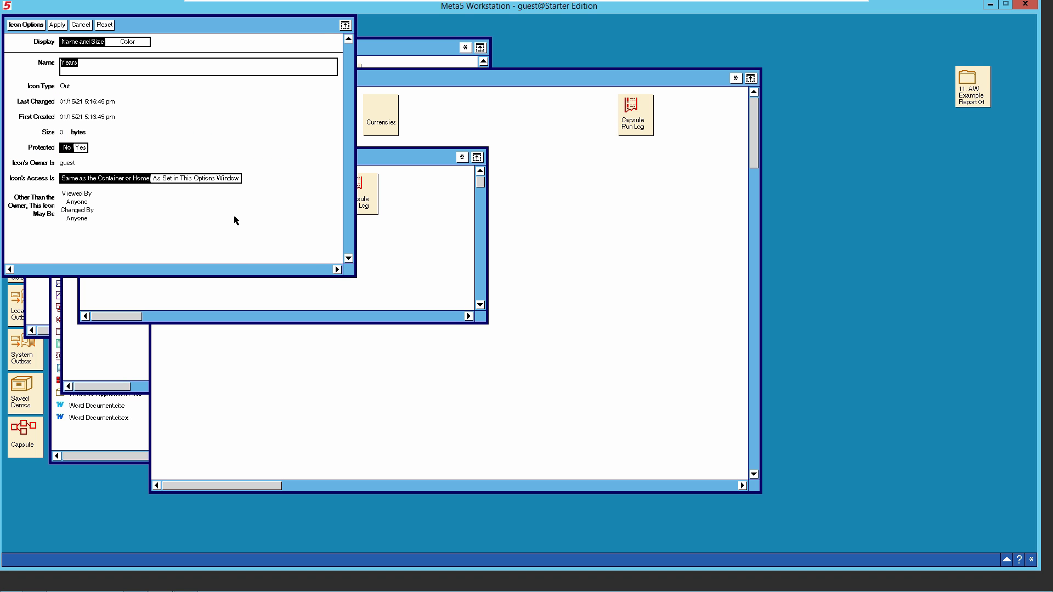
type("Currencies")
left_click(31, 26)
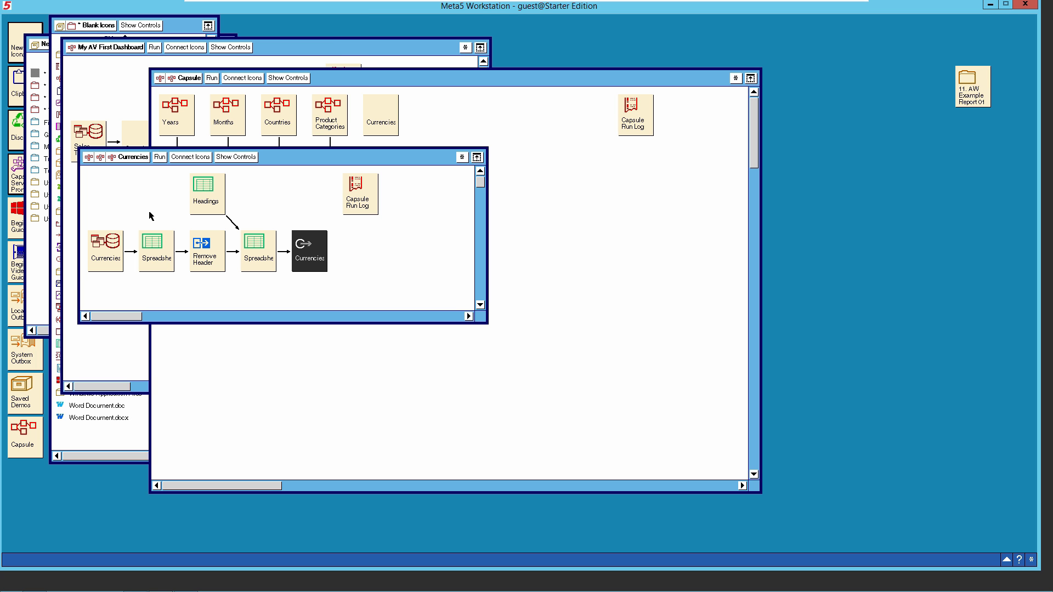
Step: Open the Headings spreadsheet in the Currencies capsule and extend its Headings region to A1:B1
left_click(211, 193)
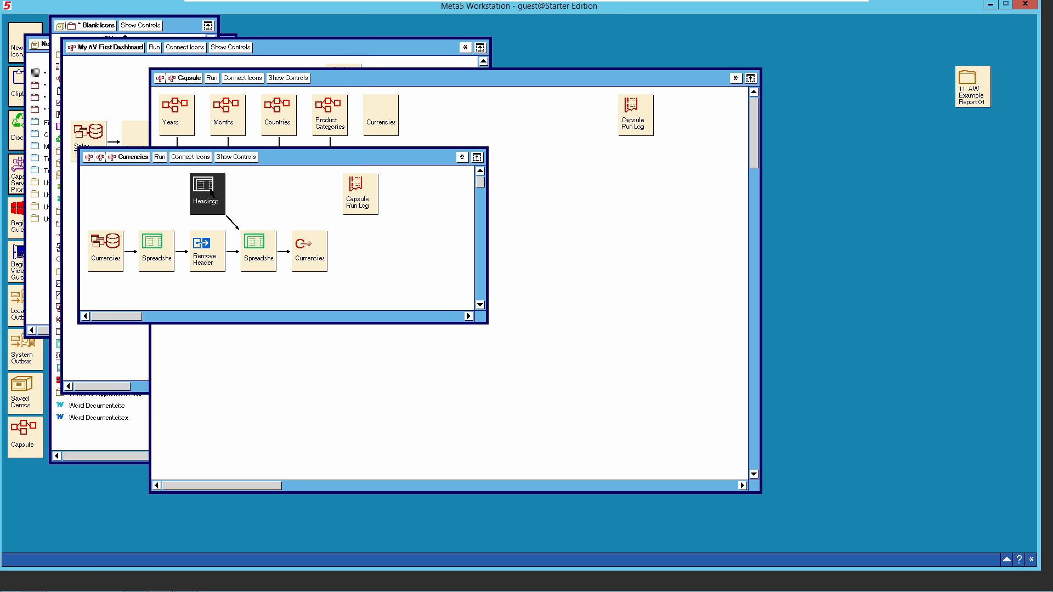
double_click(211, 193)
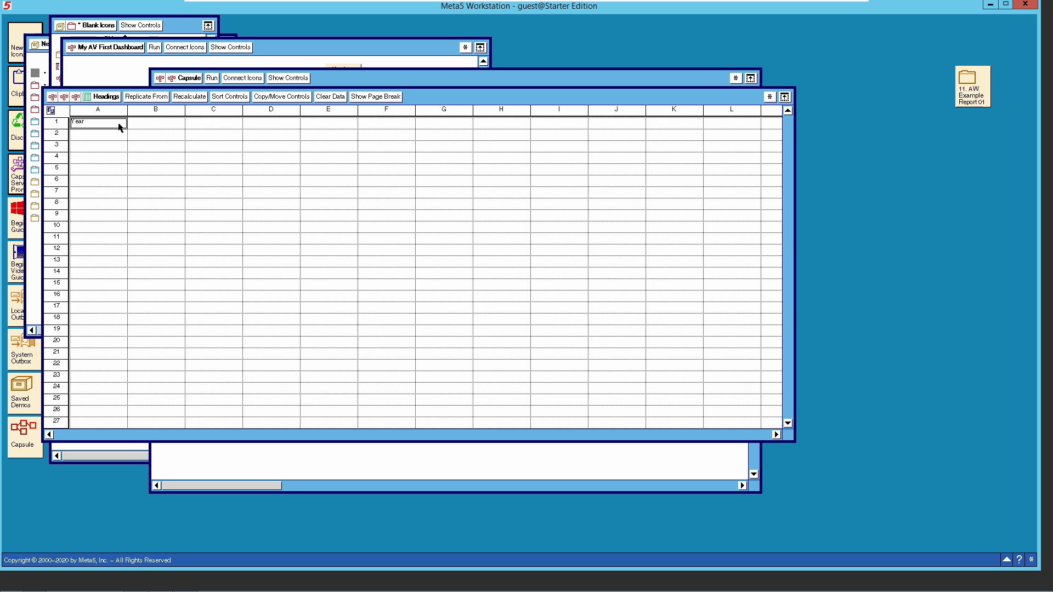
left_click(770, 98)
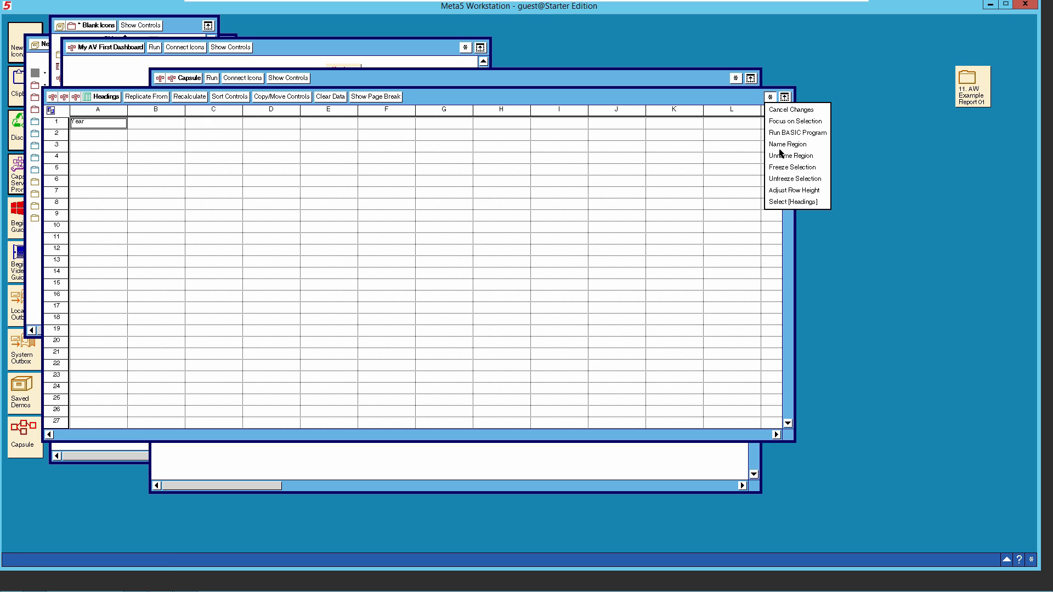
left_click(791, 202)
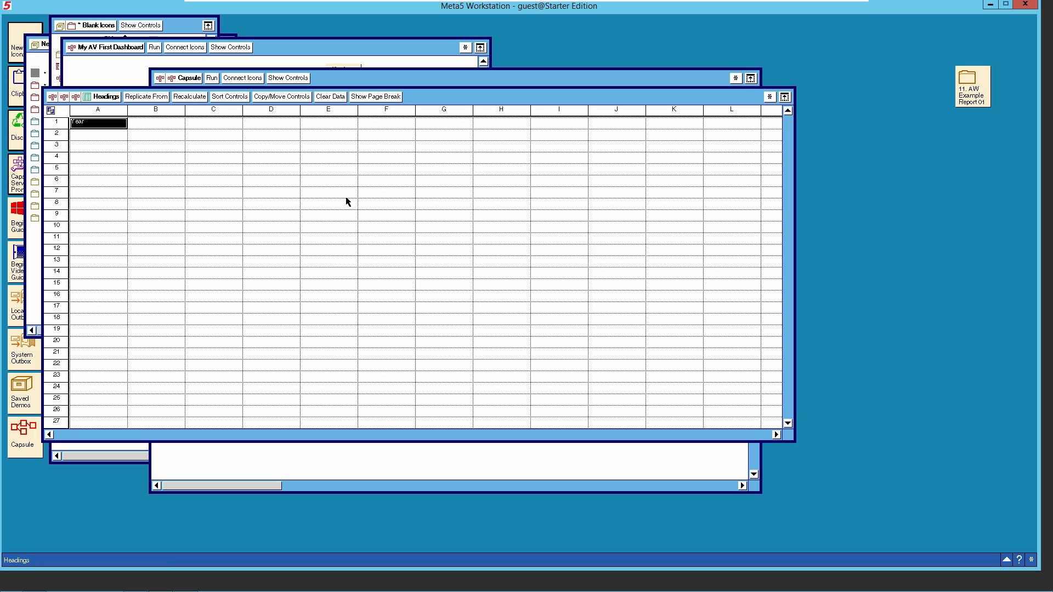
right_click(113, 129)
left_click(111, 142)
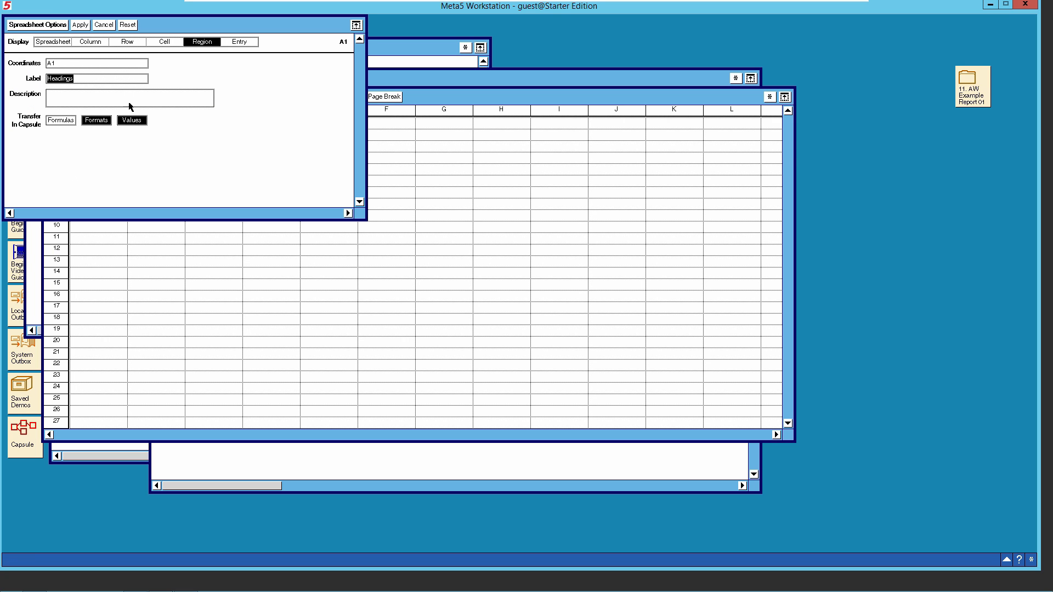
left_click(80, 66)
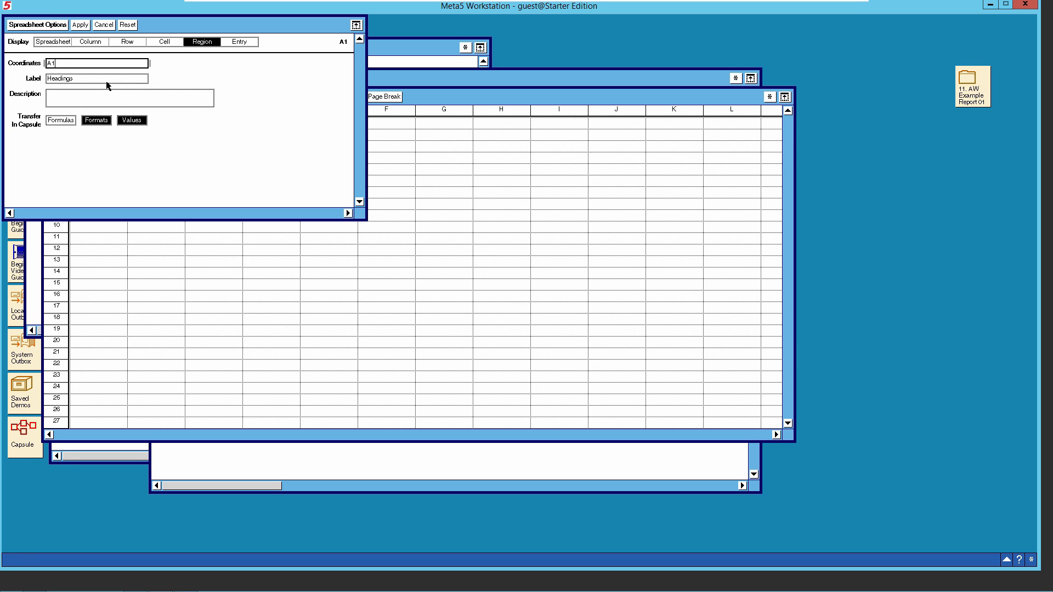
type(":B1")
left_click(78, 25)
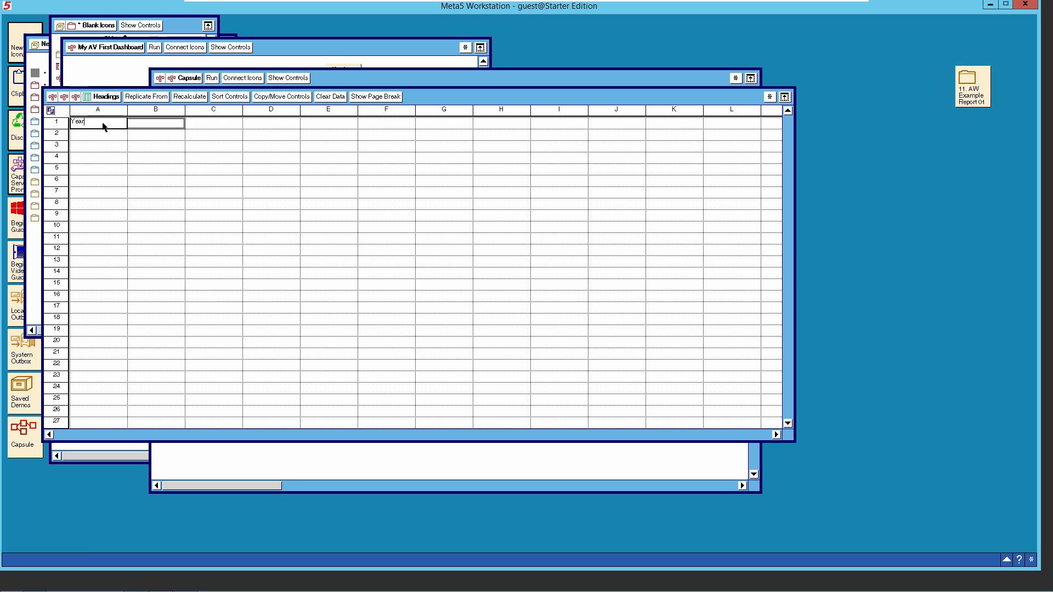
Step: Enter the headings Currency_Key in A1 and Currency in B1 of the Headings spreadsheet, and close it
key("BackSpace")
key("BackSpace")
key("BackSpace")
key("Tab")
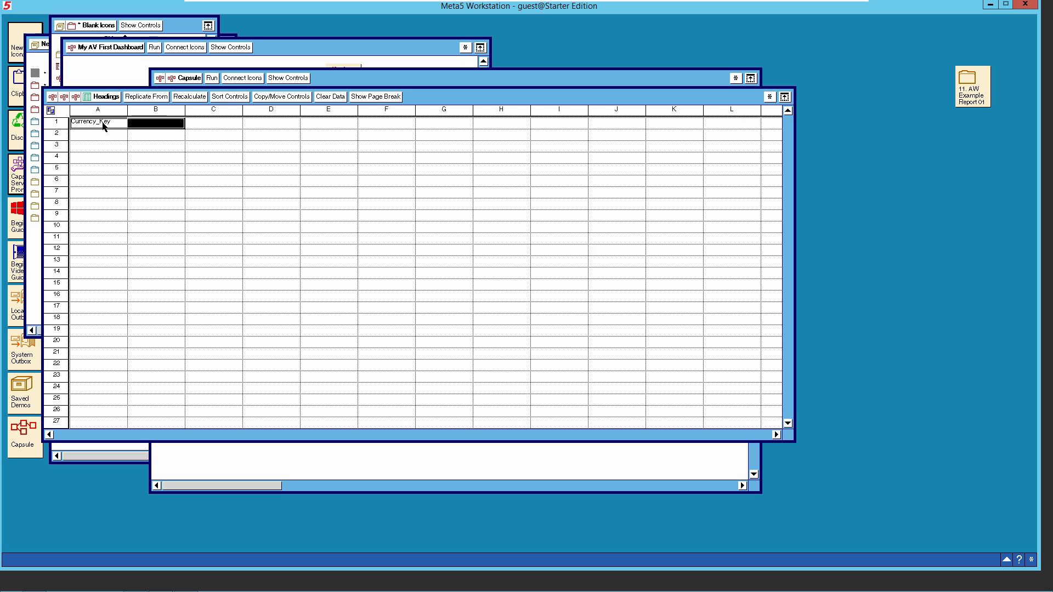
type("Currency")
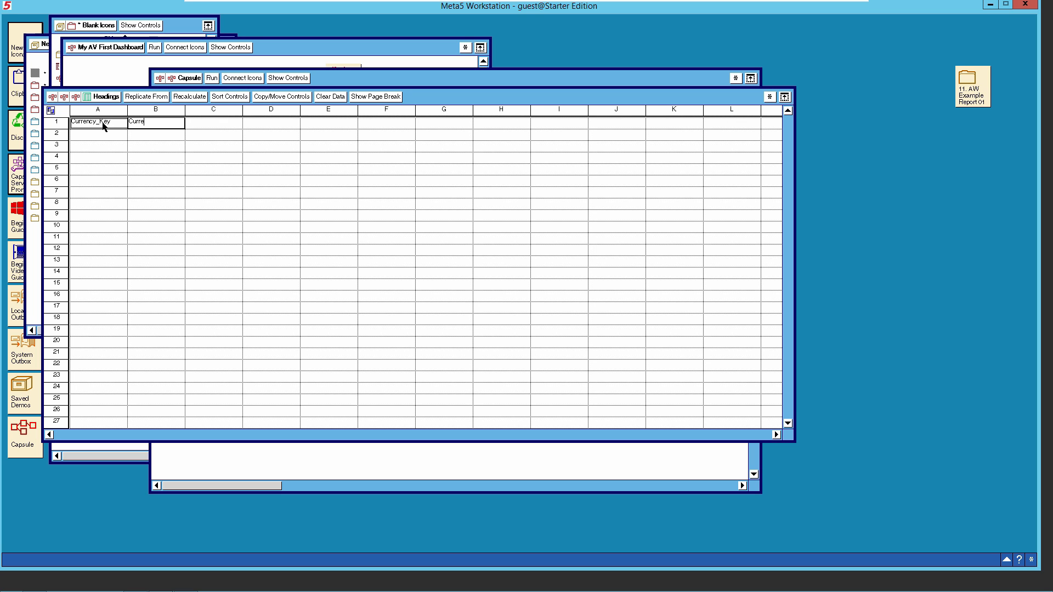
left_click(103, 96)
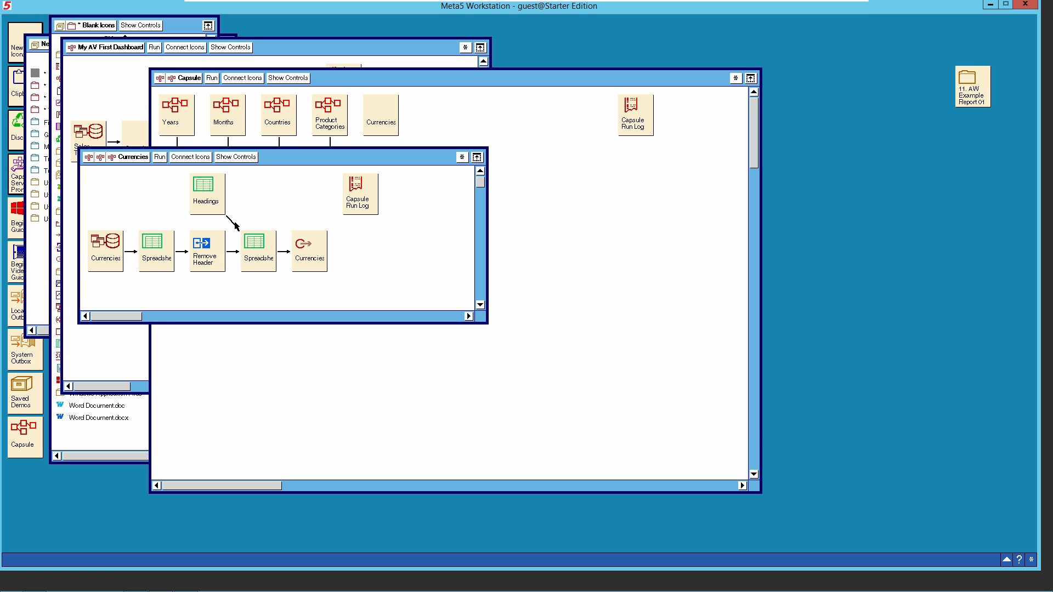
Step: Open the spreadsheet feeding the Currencies output and extend its Headings region to A1:B1
left_click(263, 249)
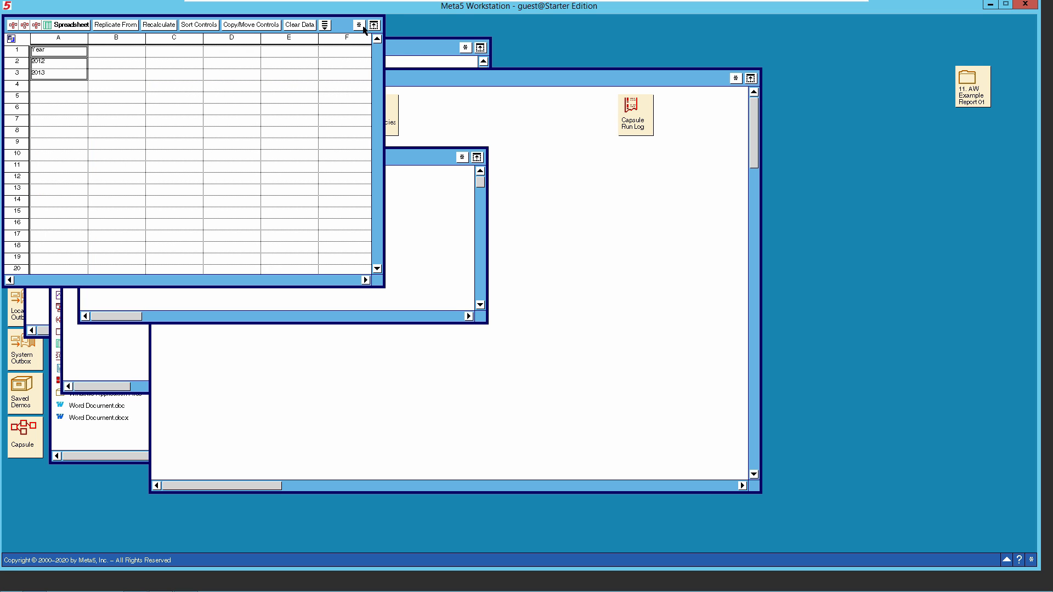
left_click(360, 26)
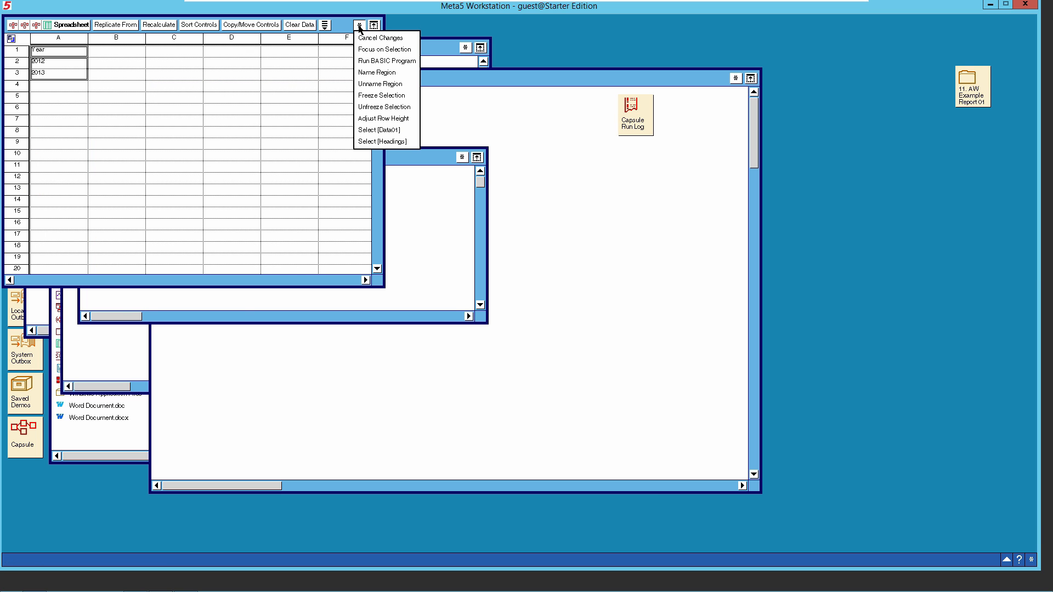
left_click(384, 142)
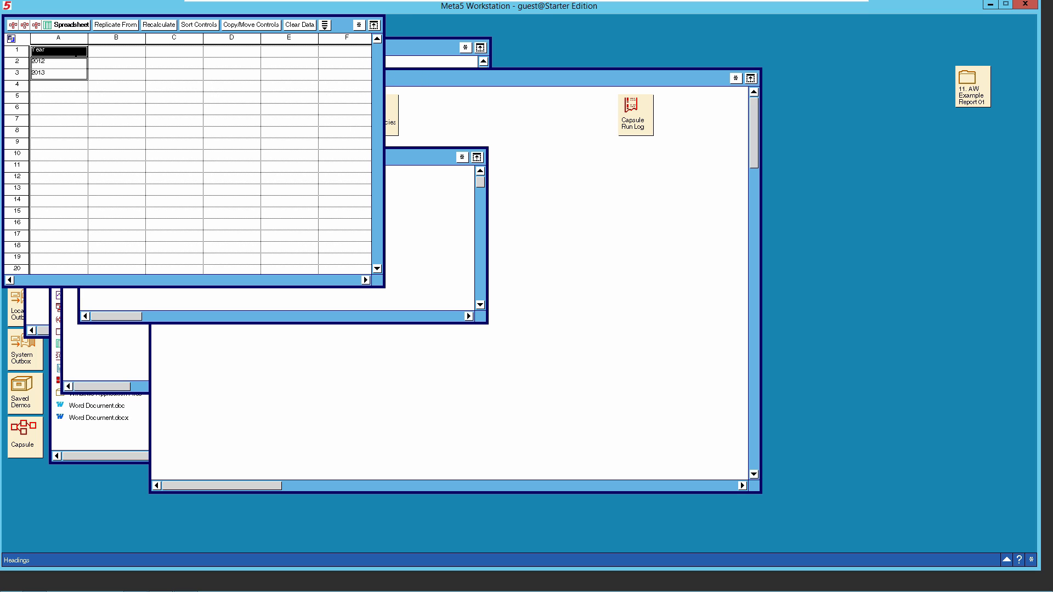
right_click(74, 55)
left_click(74, 64)
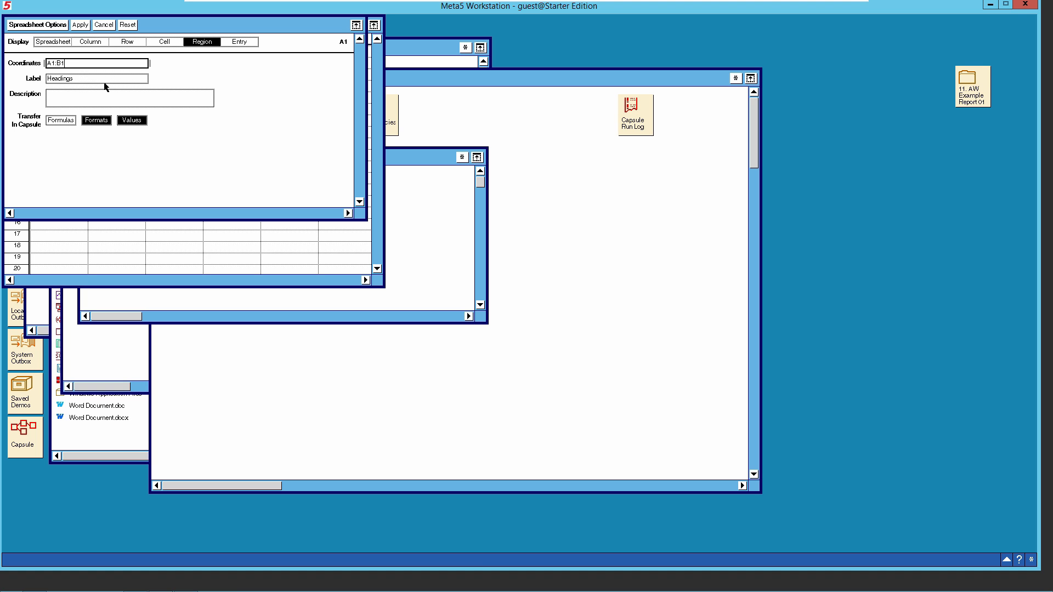
left_click(57, 26)
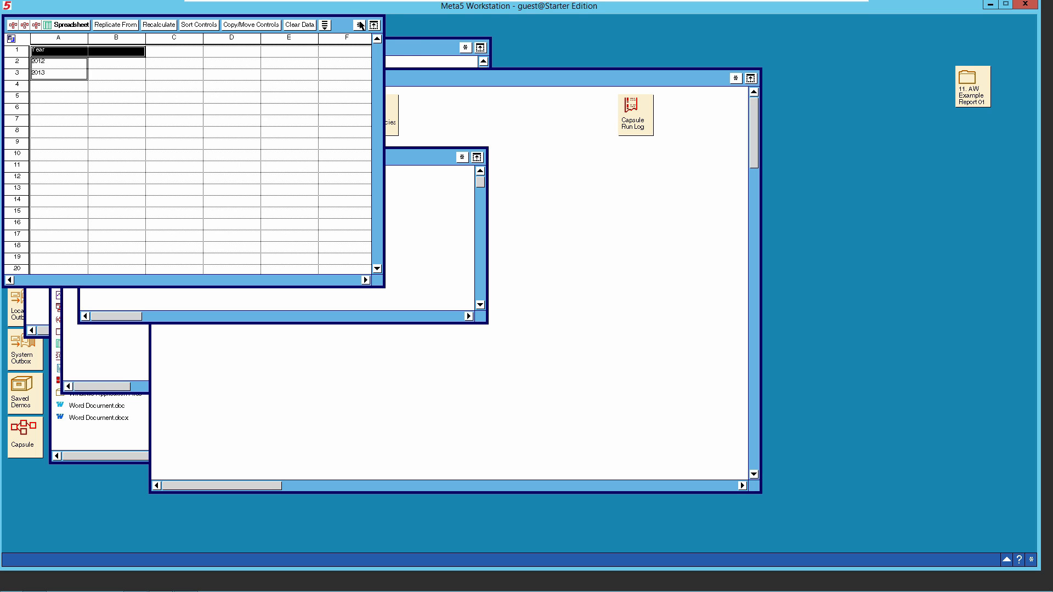
Step: Set the coordinates of the spreadsheet's Data01 region to A2:B2
left_click(360, 26)
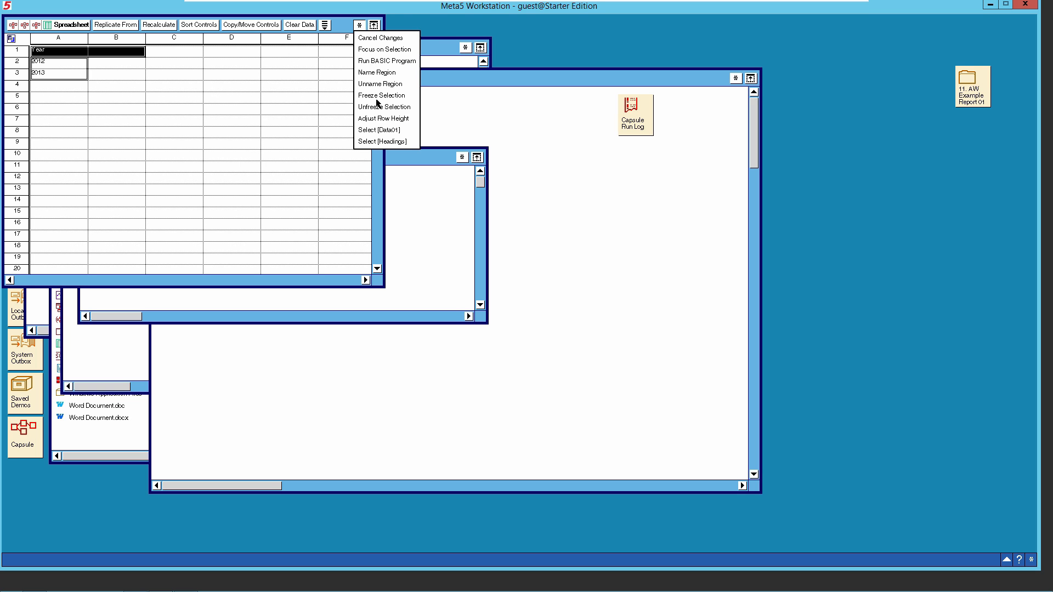
left_click(386, 130)
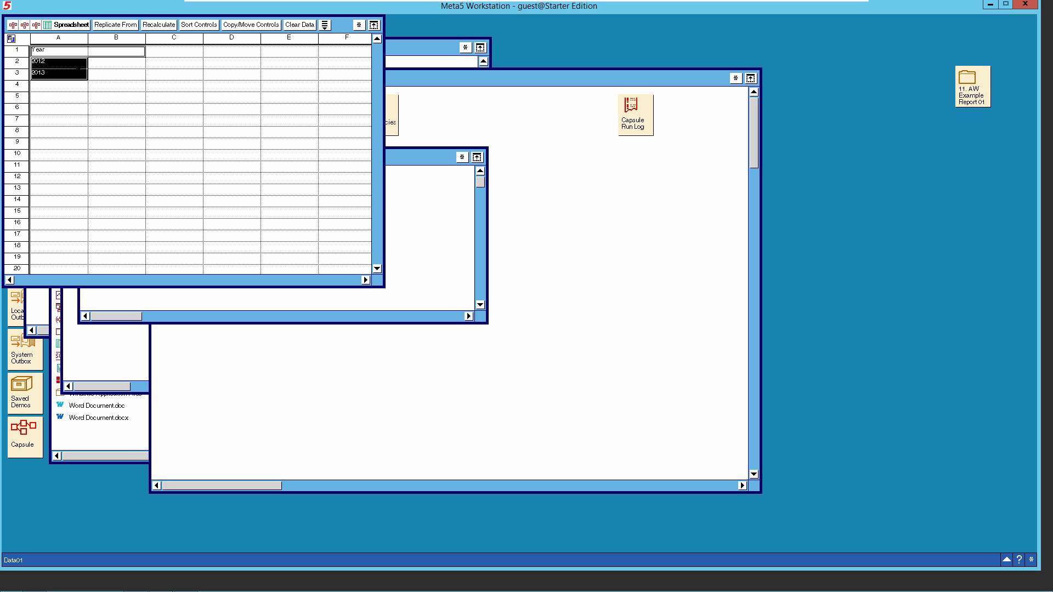
right_click(76, 65)
left_click(77, 78)
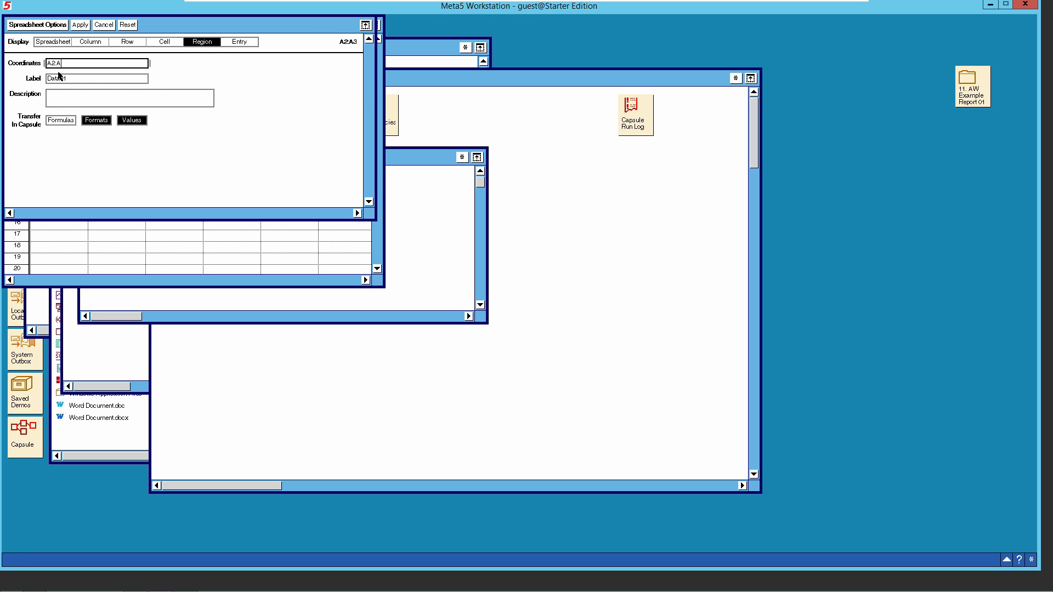
type("B2")
left_click(76, 27)
Step: Delete the leftover year value from cell A3 and close the spreadsheet
left_click(47, 76)
left_click(50, 93)
left_click(50, 75)
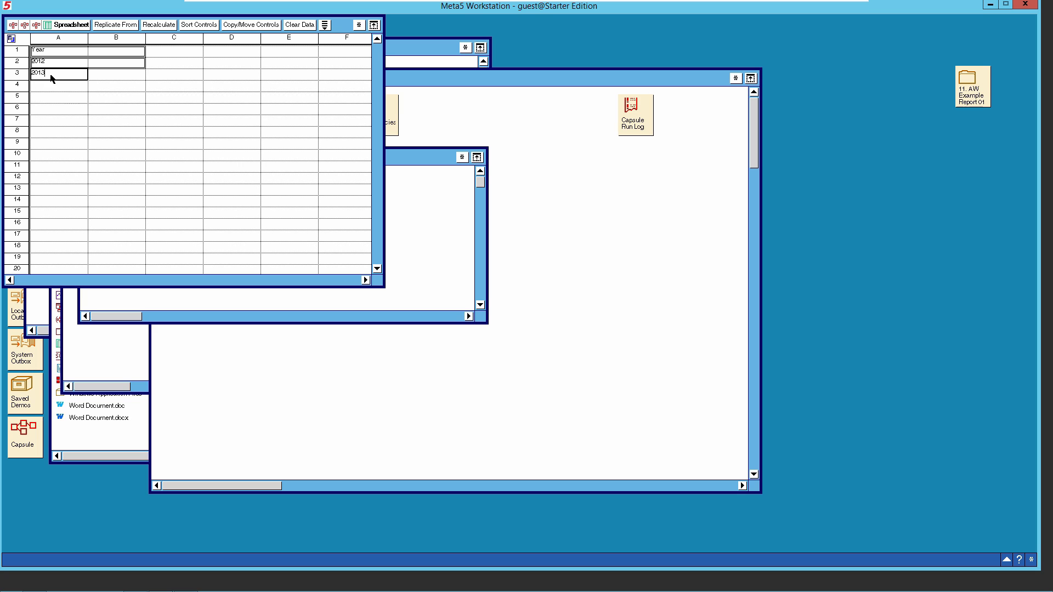
left_click(56, 84)
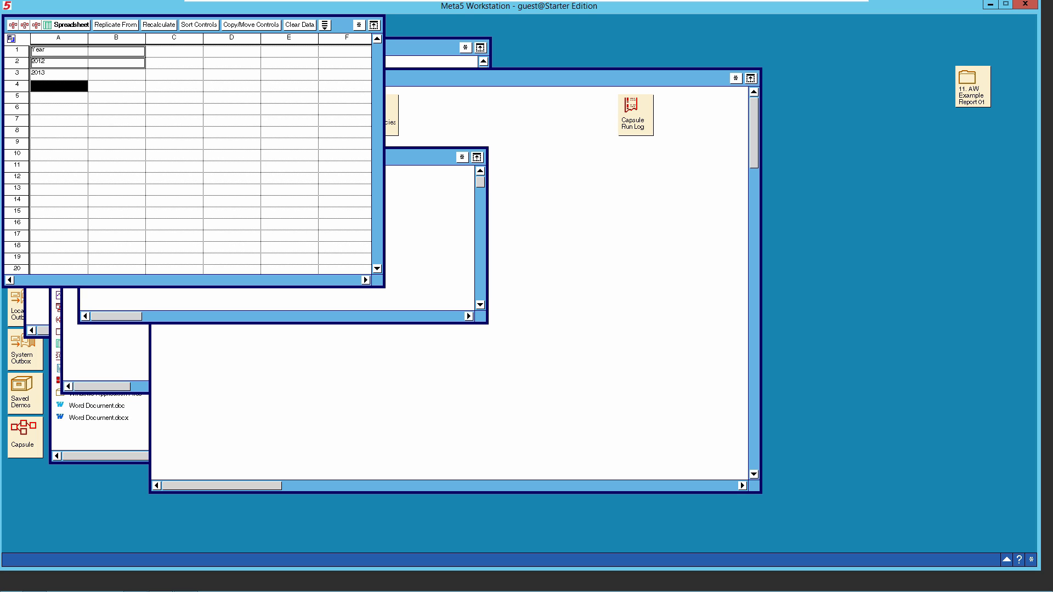
left_click(55, 78)
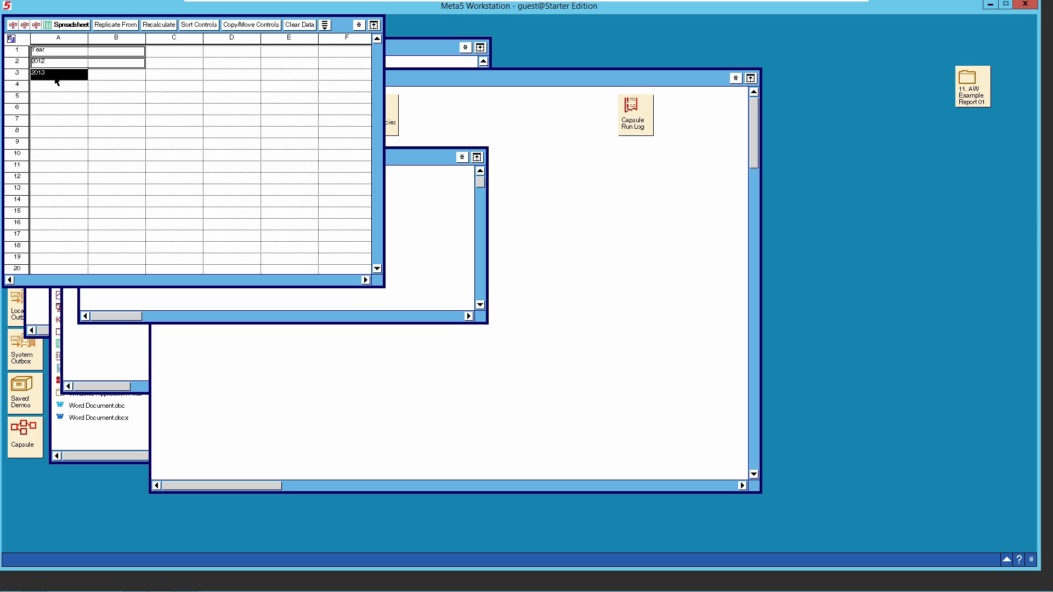
key("Delete")
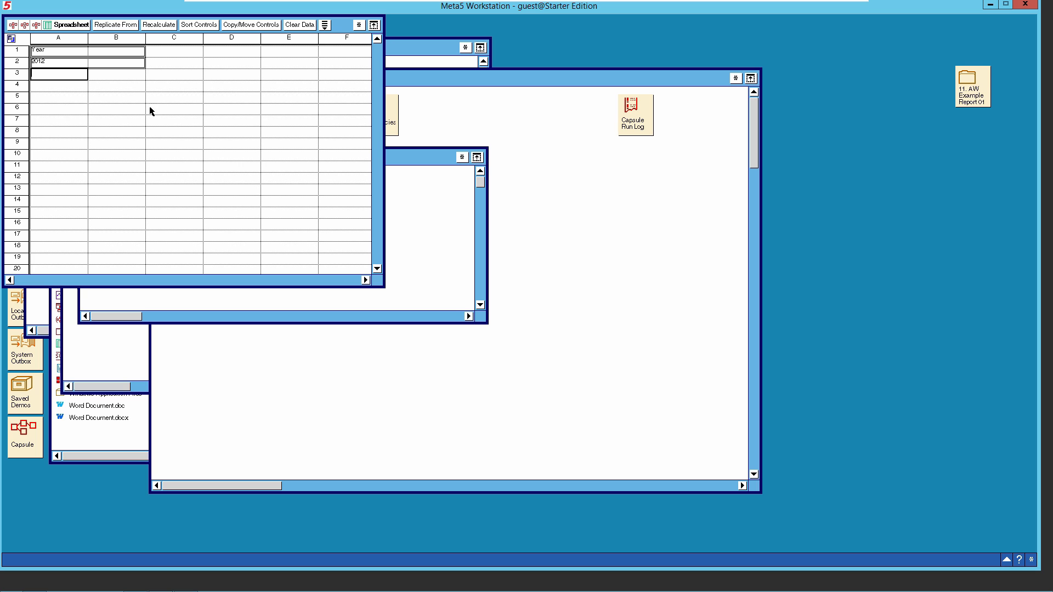
left_click(77, 25)
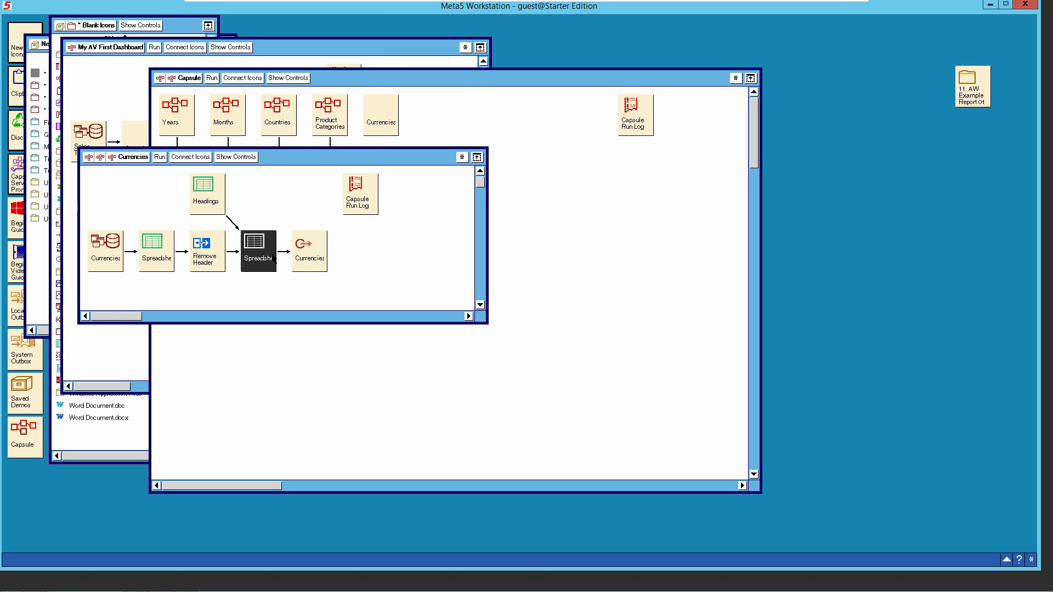
Step: Run the Currencies capsule from the Headings spreadsheet and Currencies query, and open the final spreadsheet to check its data
left_click(212, 203)
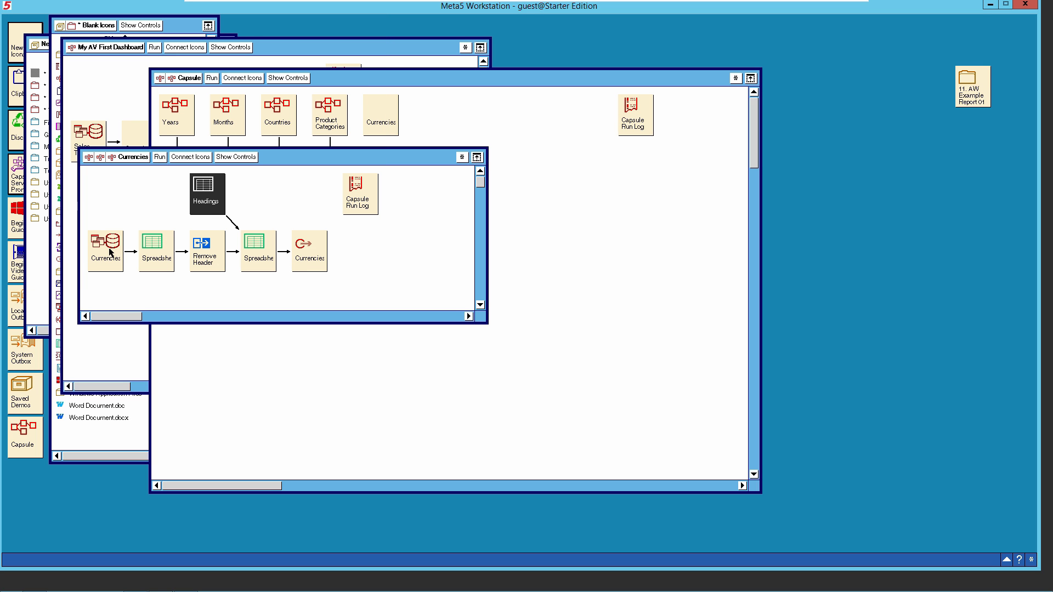
left_click(109, 250, "shift")
left_click(161, 158)
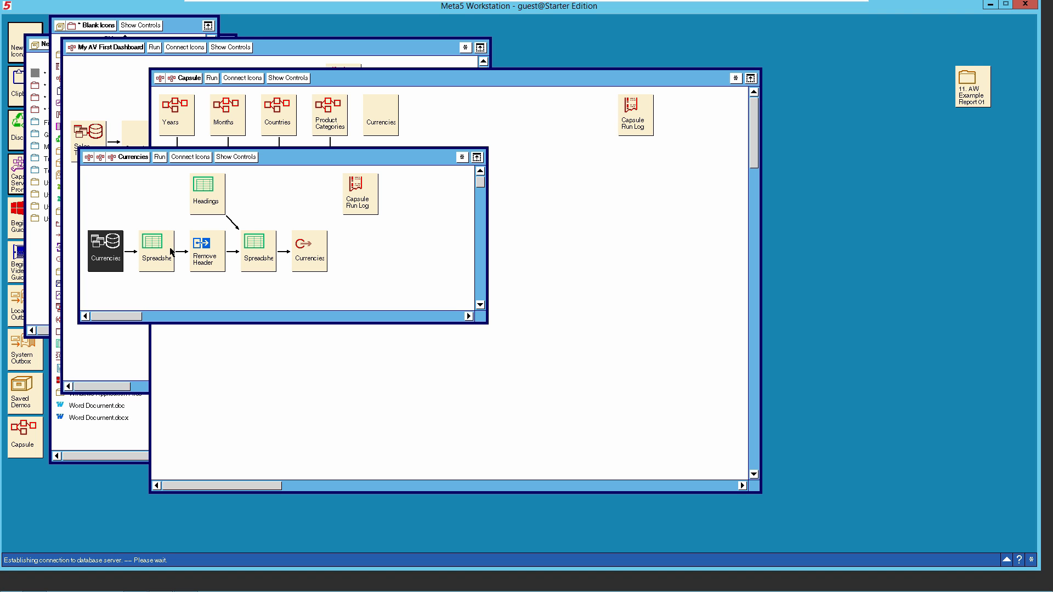
left_click(261, 254)
double_click(262, 254)
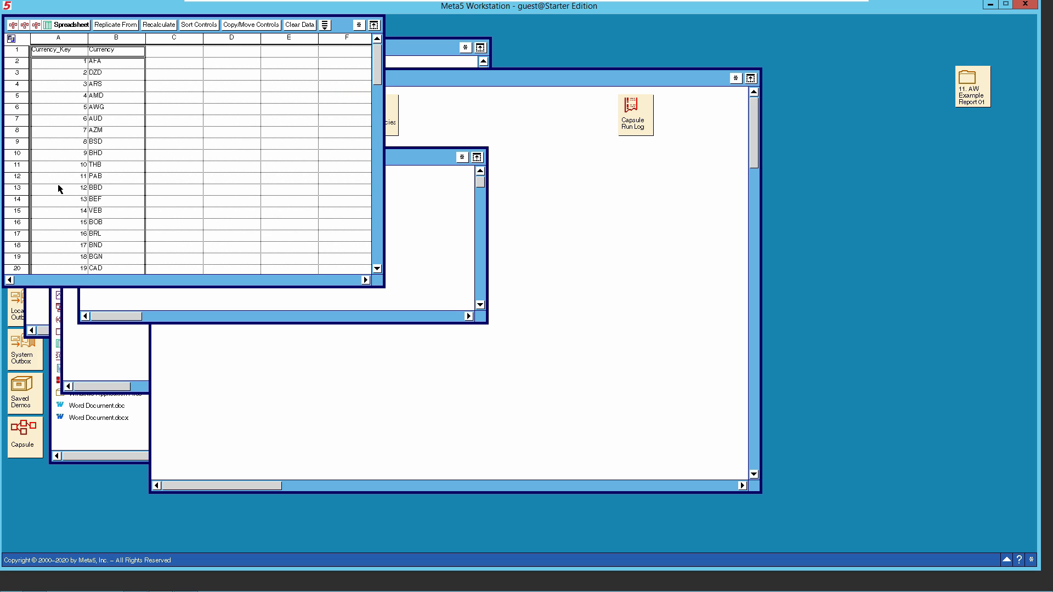
Step: Close the spreadsheet and the Currencies capsule, and connect the Currencies capsule to the Currencies spreadsheet below it
left_click(72, 25)
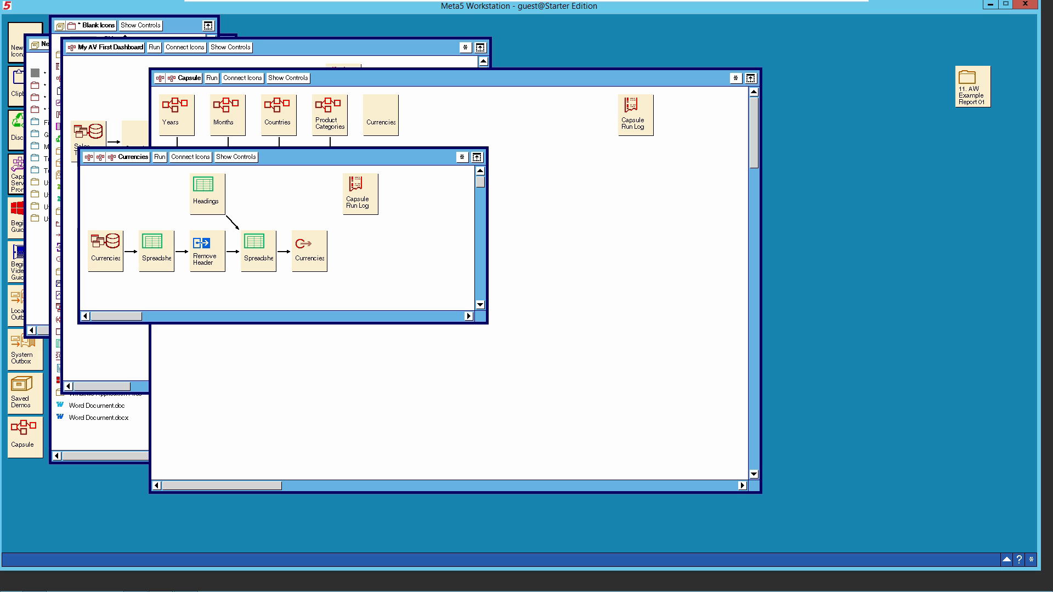
left_click(133, 158)
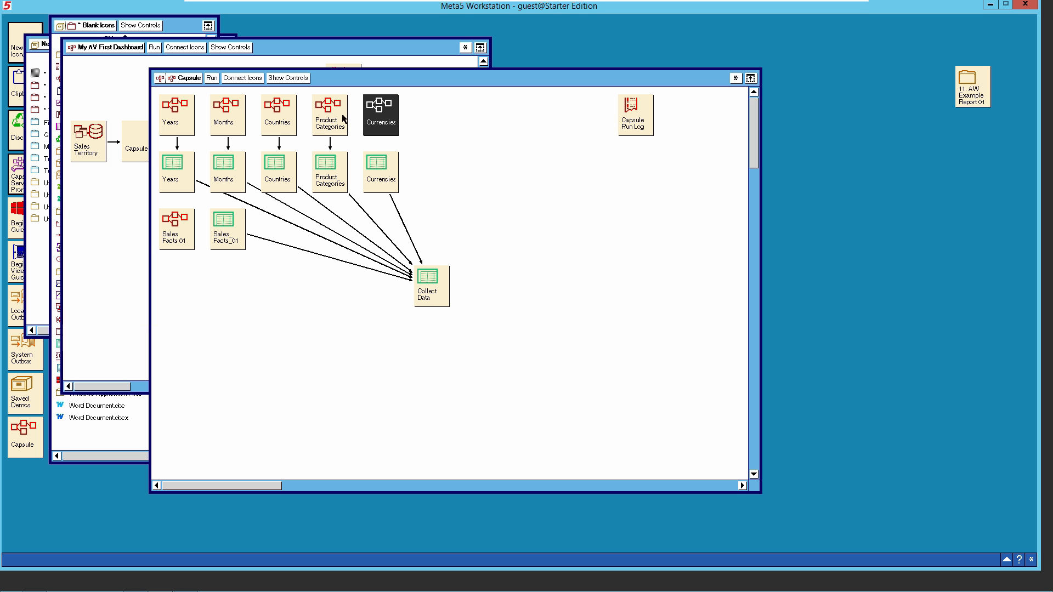
left_click(246, 80)
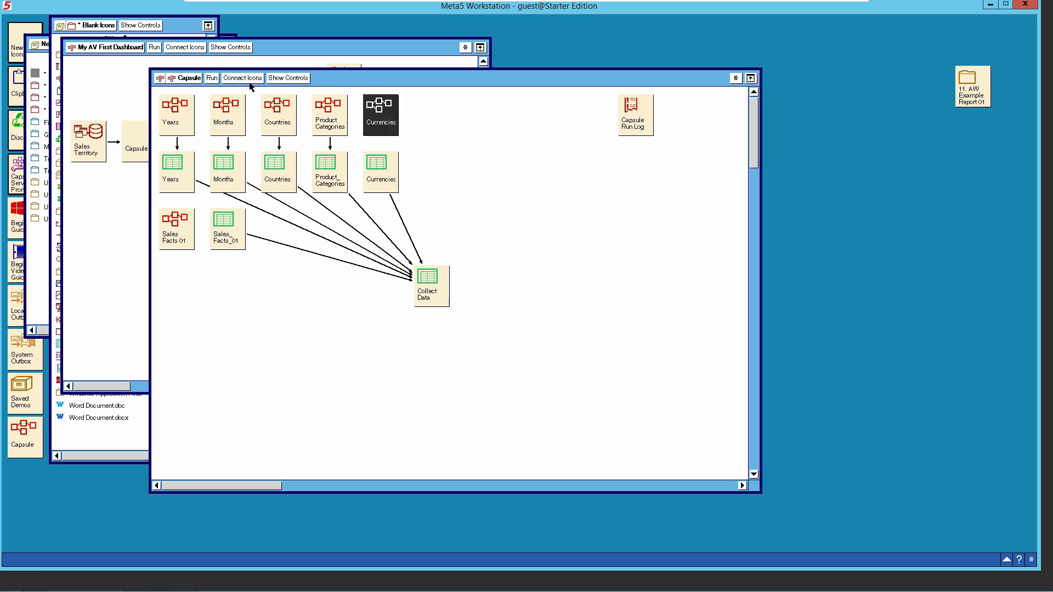
left_click(379, 170)
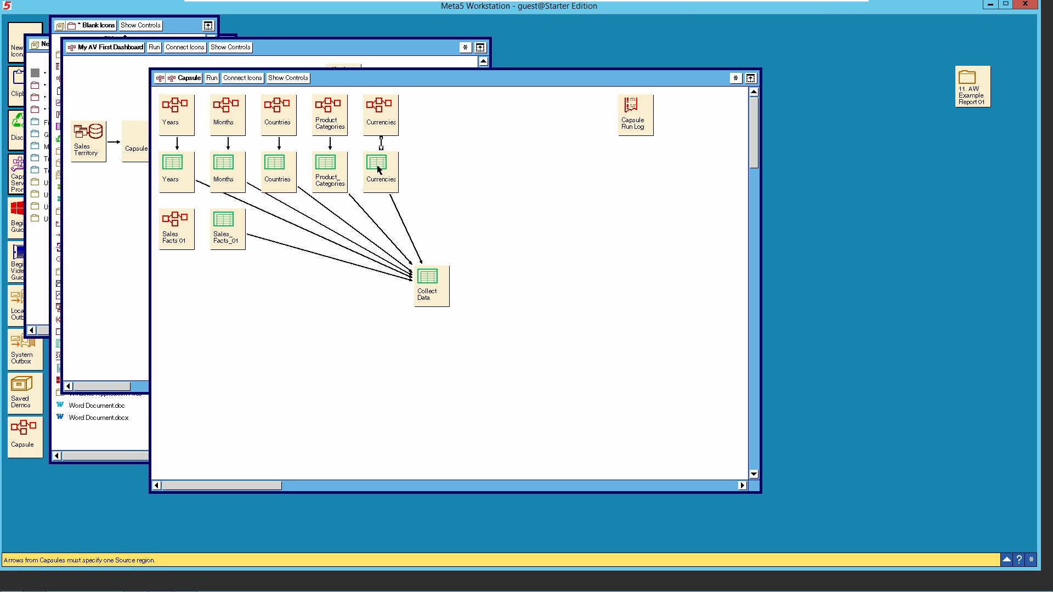
Step: Set the source area of the arrow between the Currencies capsule and spreadsheet to Other with the region name Currencies
left_click(381, 147)
left_click(378, 162)
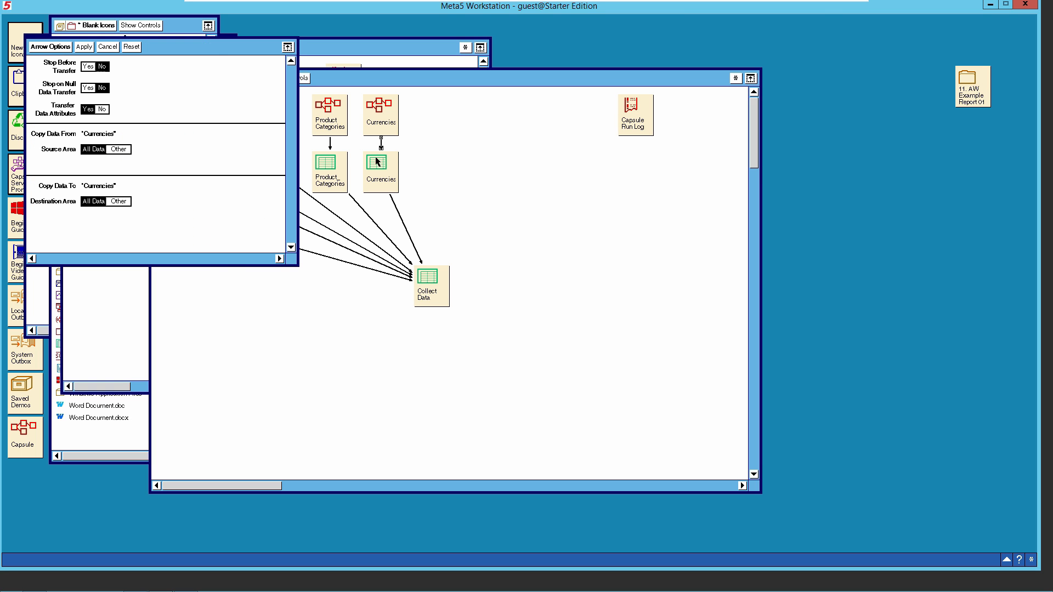
left_click(122, 149)
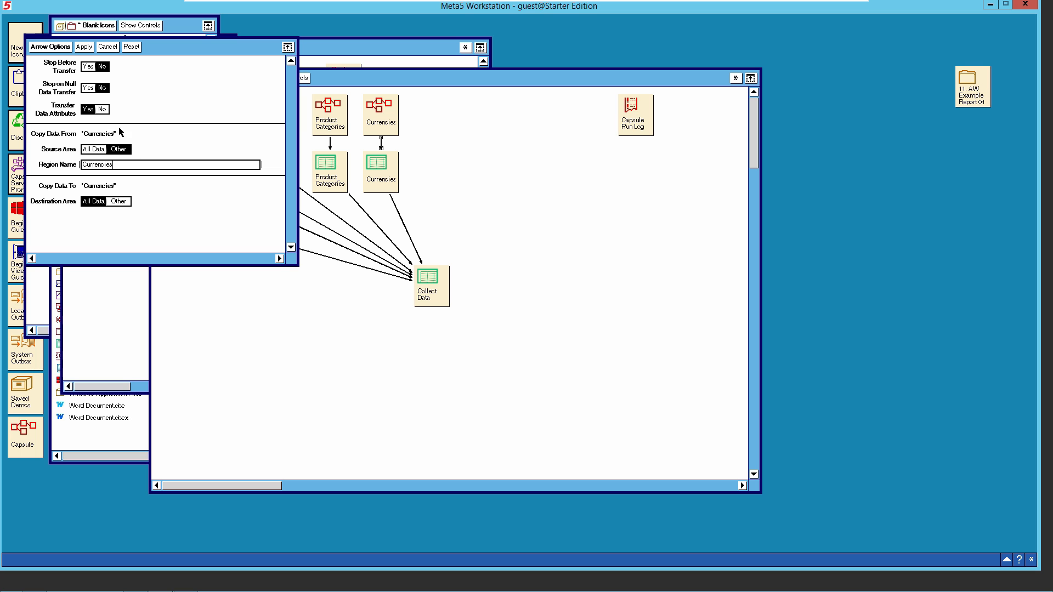
left_click(82, 47)
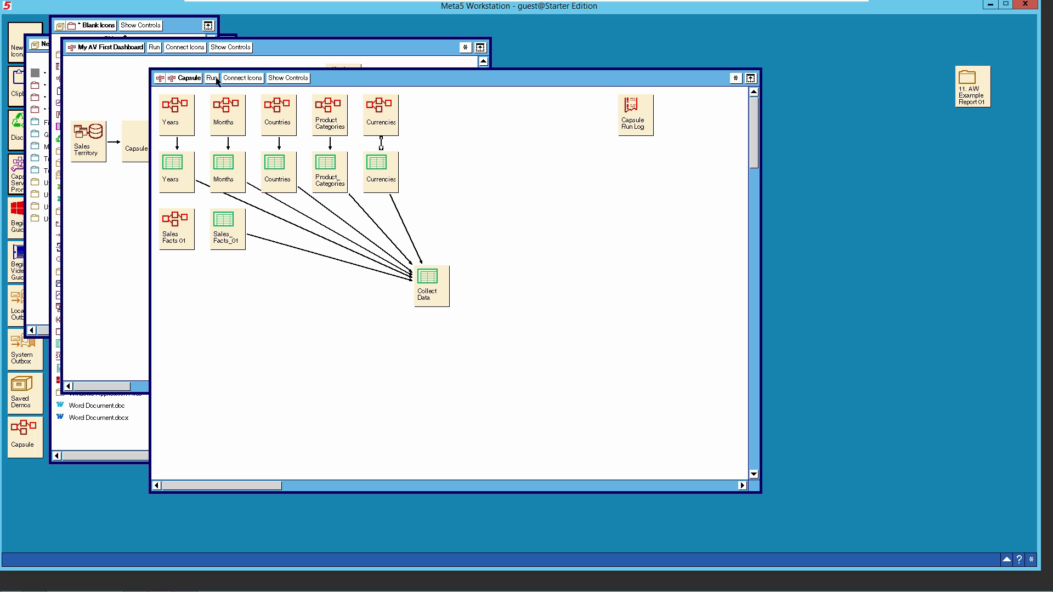
Step: Run the Currencies capsule together with its connected spreadsheet, and open the Currencies spreadsheet to check the transferred data before closing it
left_click(381, 120)
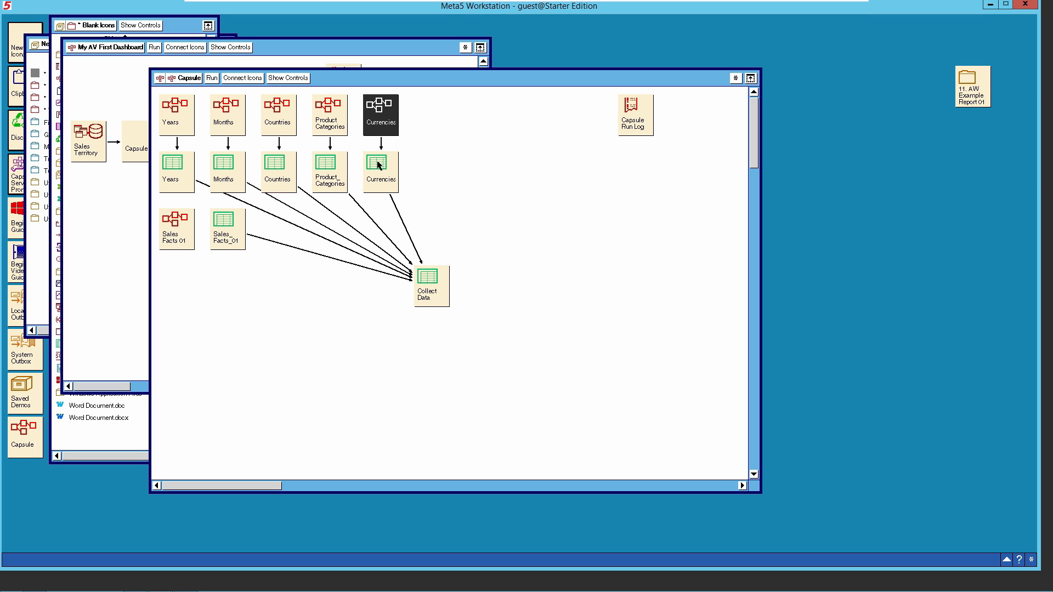
left_click(379, 166, "shift")
left_click(211, 78)
left_click(382, 181)
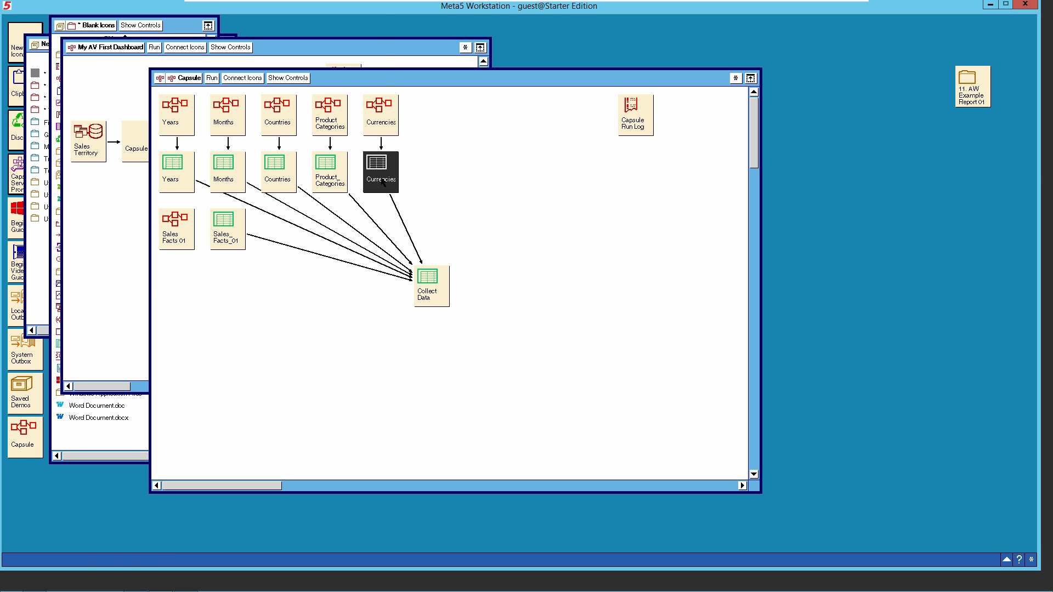
double_click(382, 182)
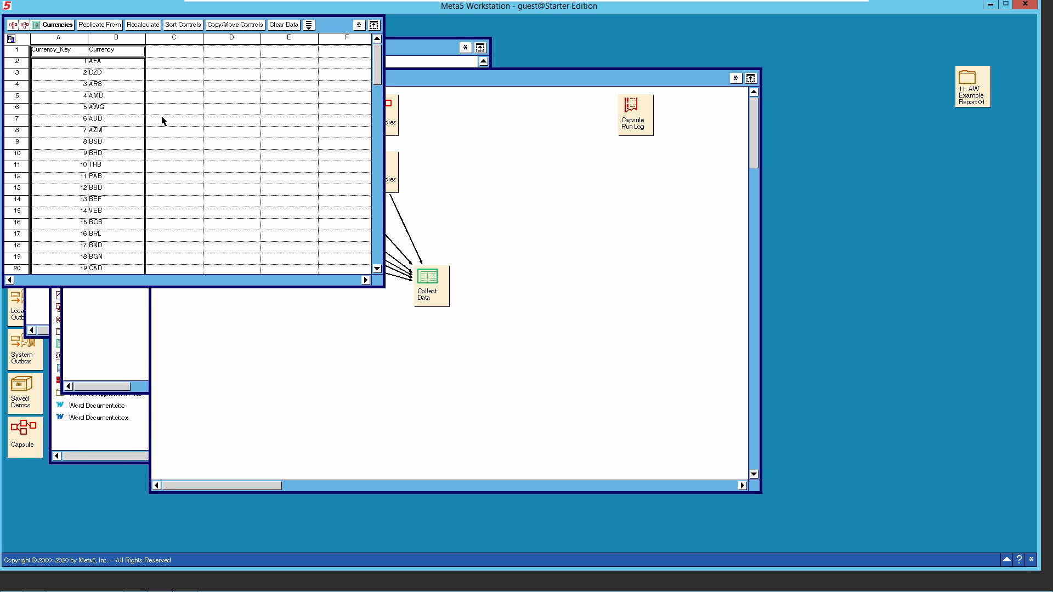
left_click(50, 27)
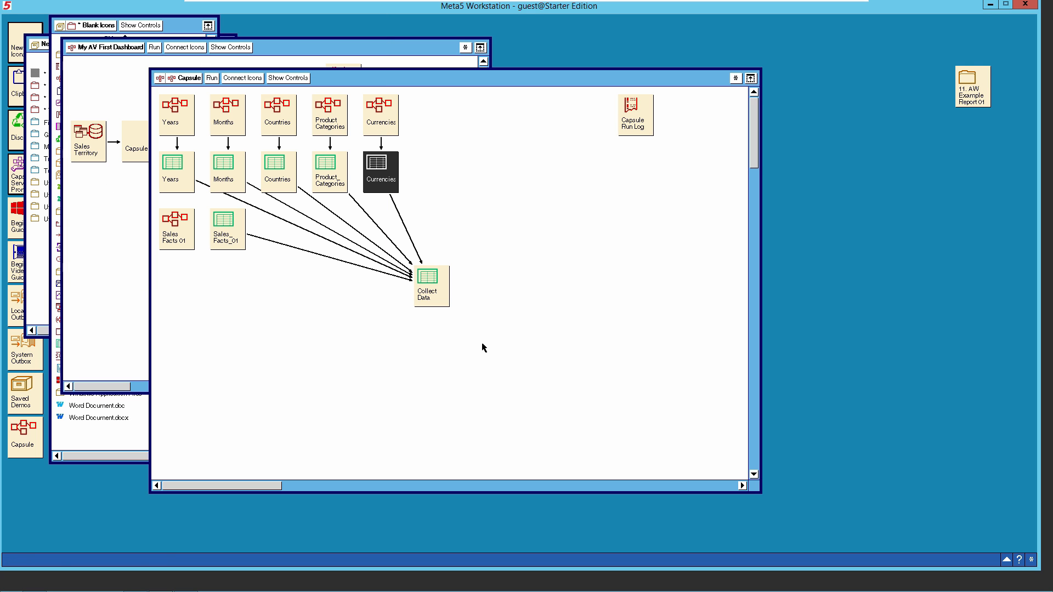
Step: Open the Collect Data spreadsheet and examine its currency keys and codes from the header row to the last record
left_click(438, 302)
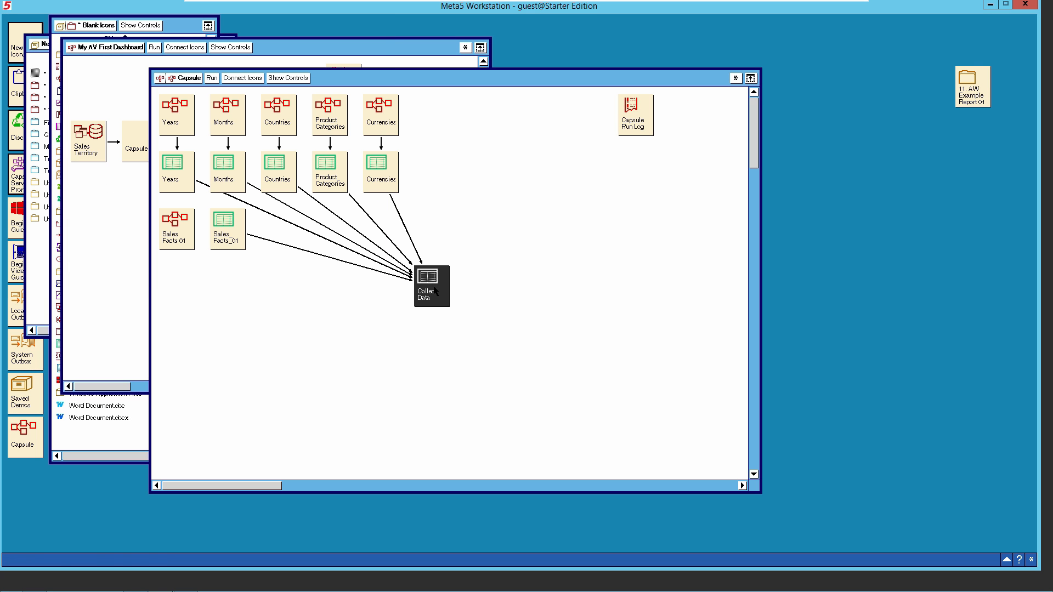
double_click(436, 292)
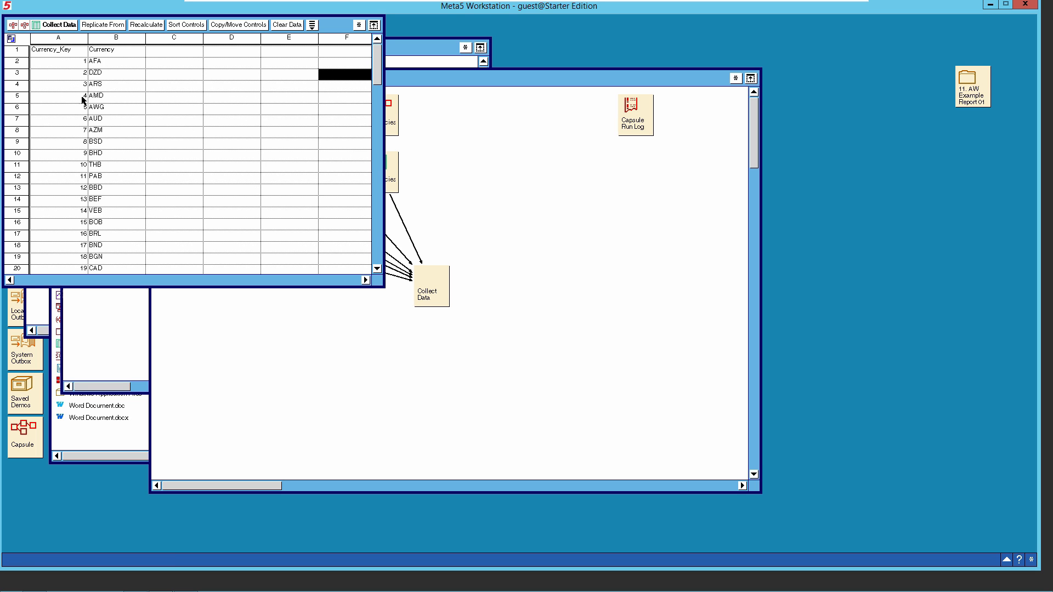
left_click_drag(335, 28, 642, 104)
left_click(360, 130)
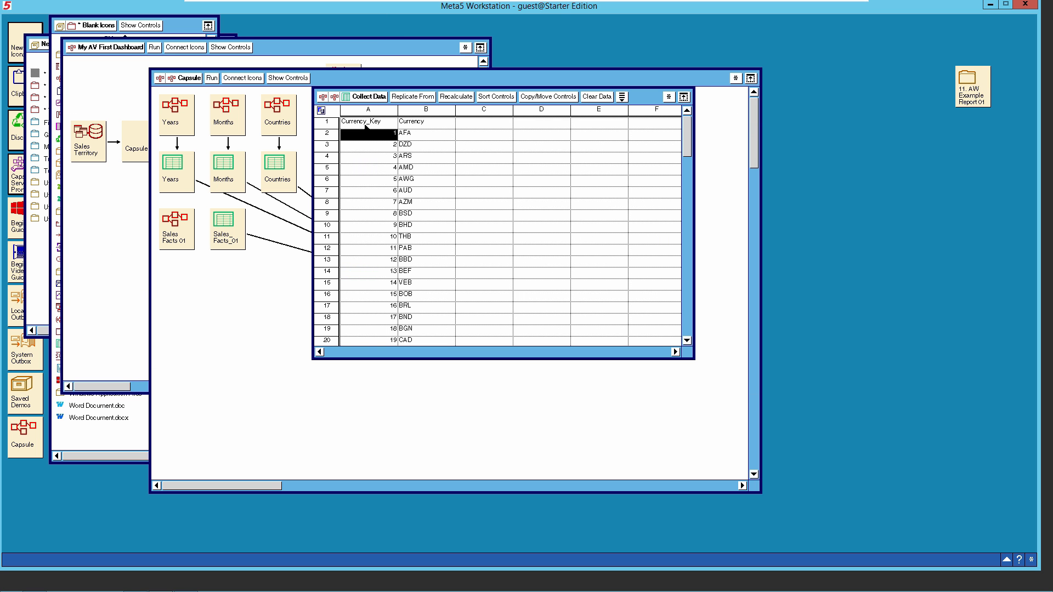
left_click(366, 124)
left_click(365, 131)
left_click(366, 123)
scroll(399, 259, "down", 8)
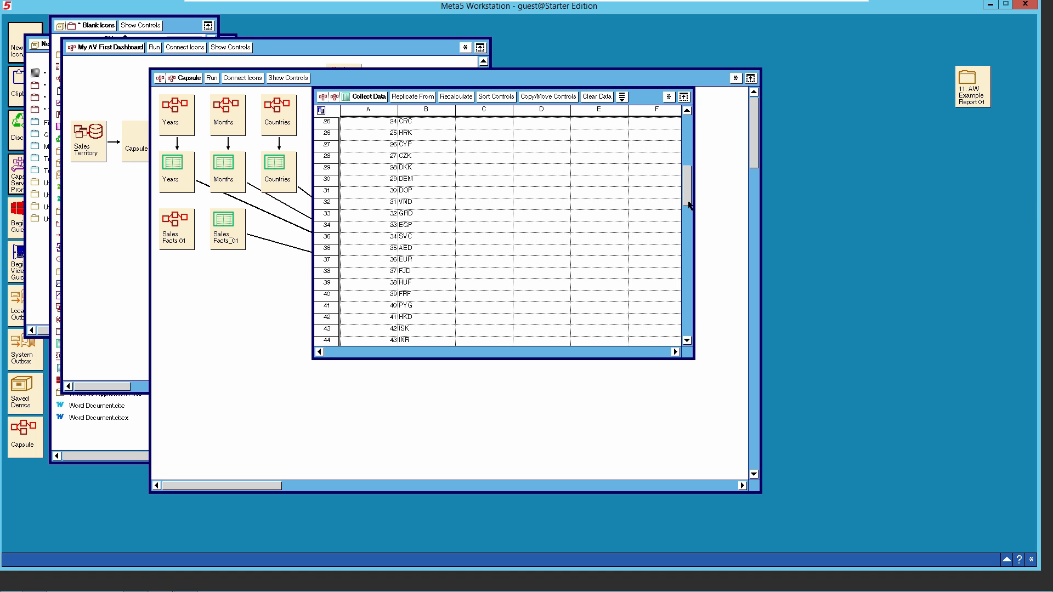
left_click_drag(690, 186, 684, 345)
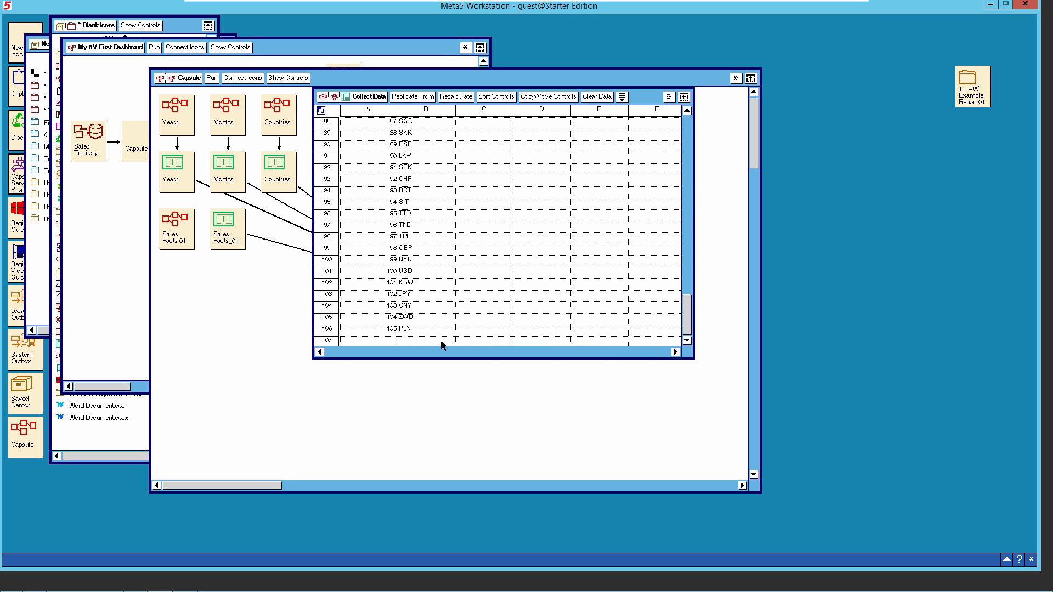
left_click(417, 332)
left_click(424, 341)
left_click(426, 338)
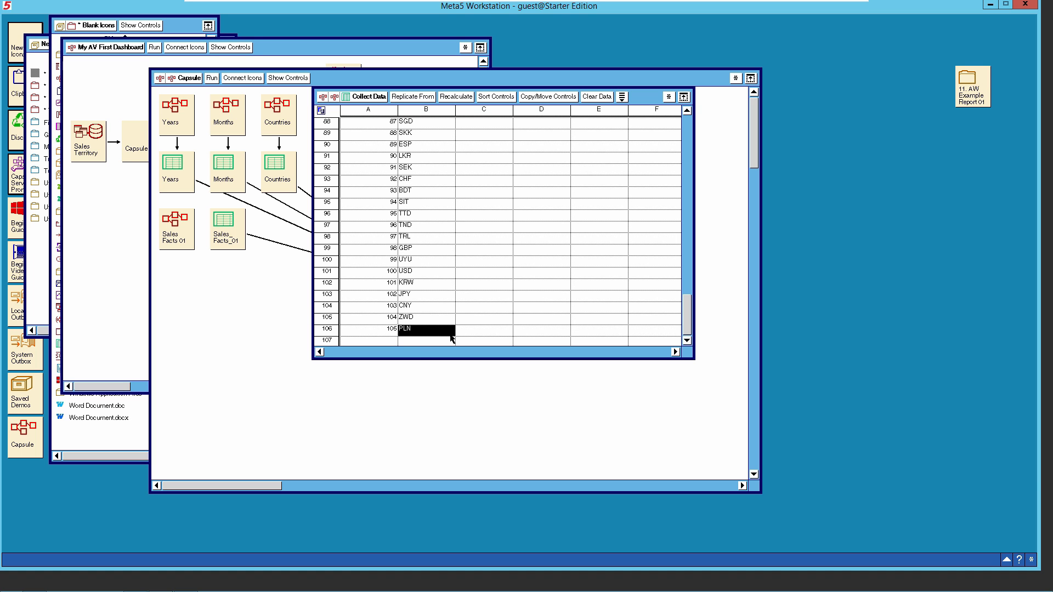
left_click_drag(684, 320, 686, 133)
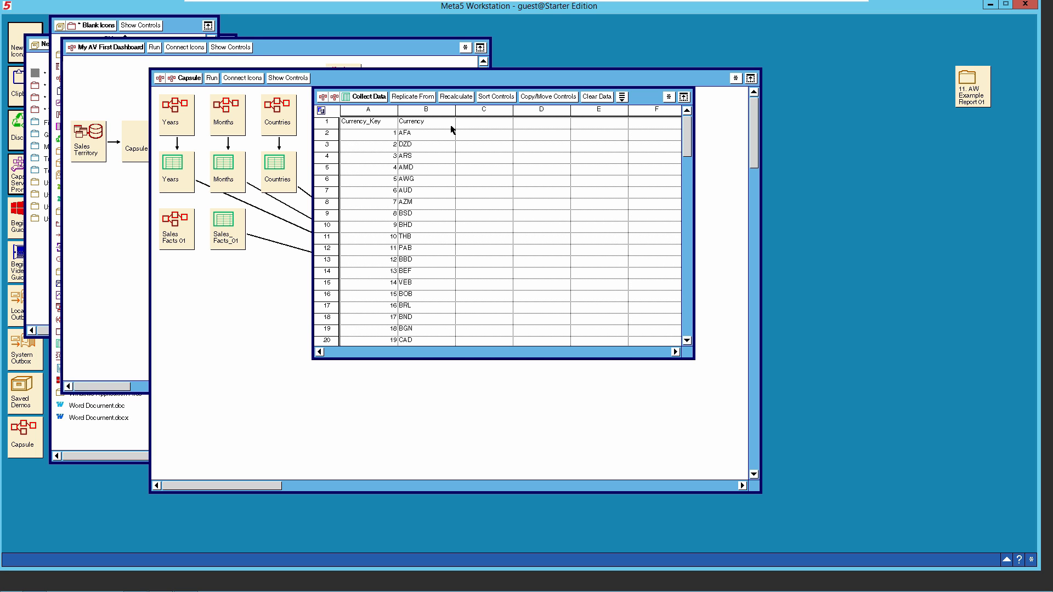
Step: Delete all existing data from the Collect Data spreadsheet and close it
key("ctrl+a")
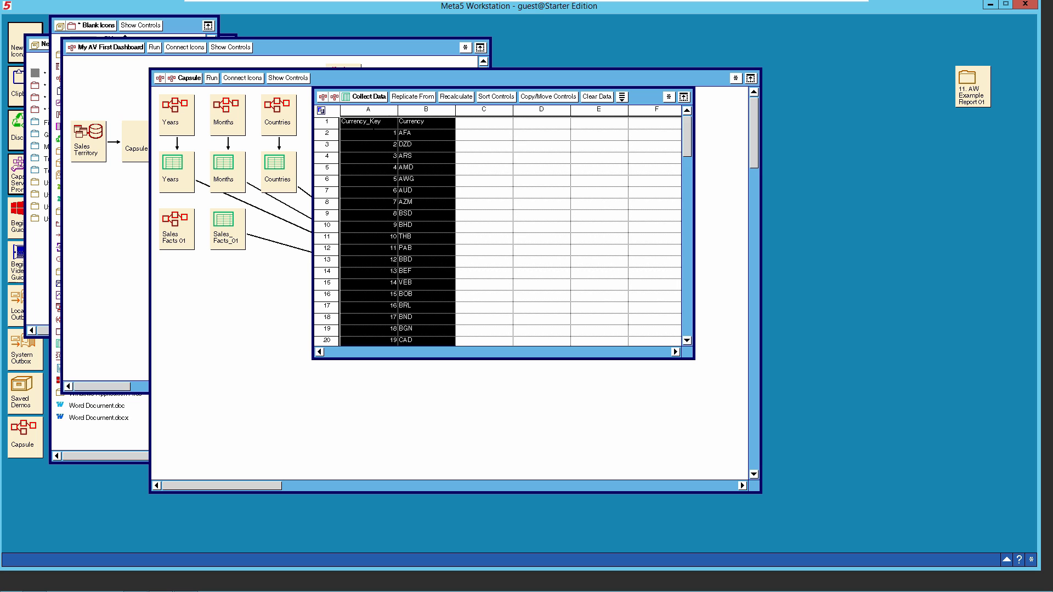
key("Delete")
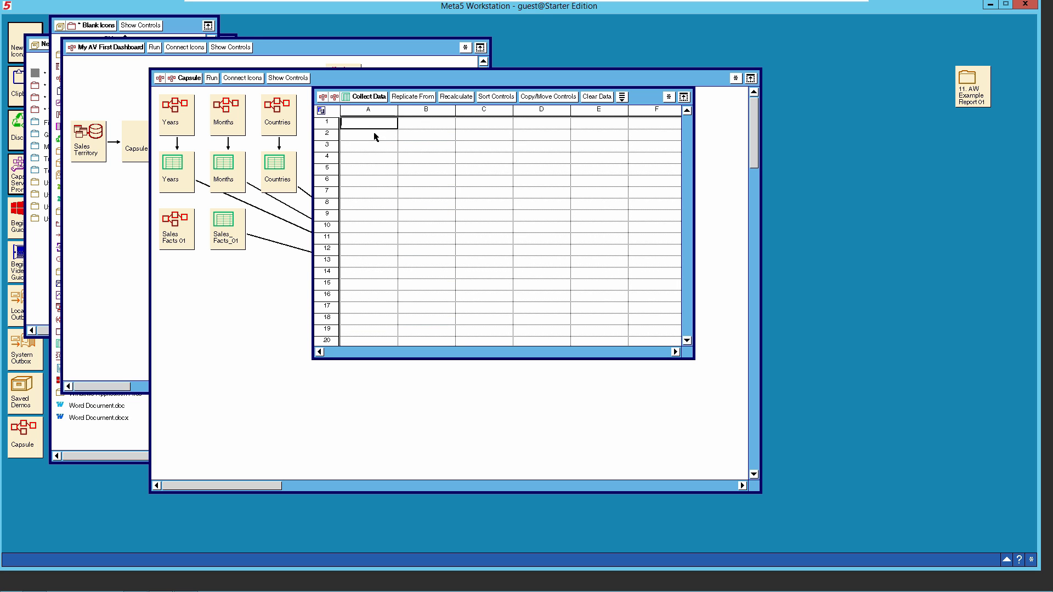
left_click(577, 175)
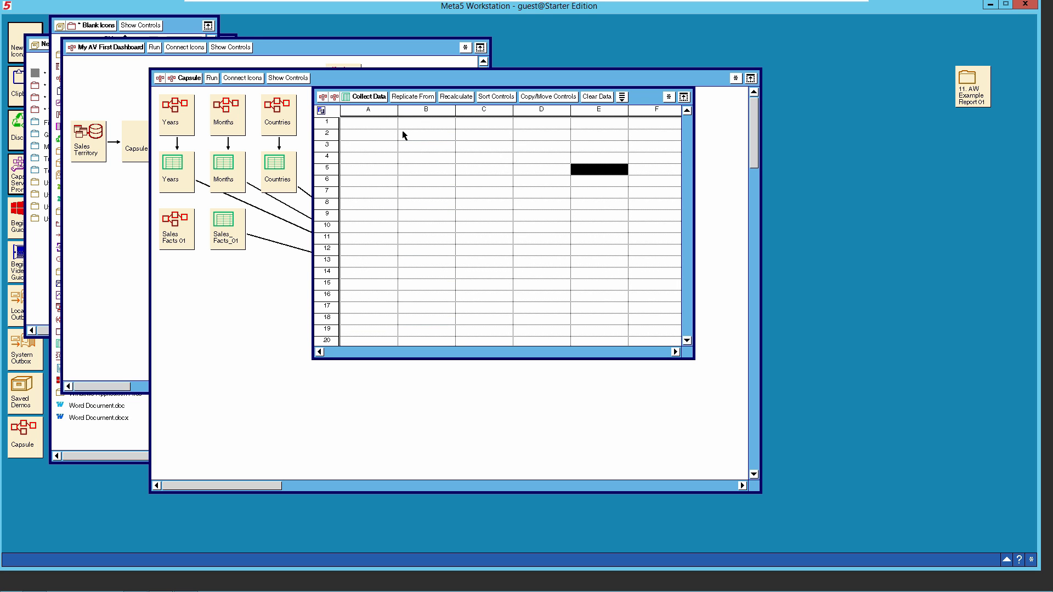
left_click(354, 101)
Step: Enlarge the Collect Data spreadsheet window to show columns A to L and 33 rows, and close and reopen it to check its size
double_click(427, 285)
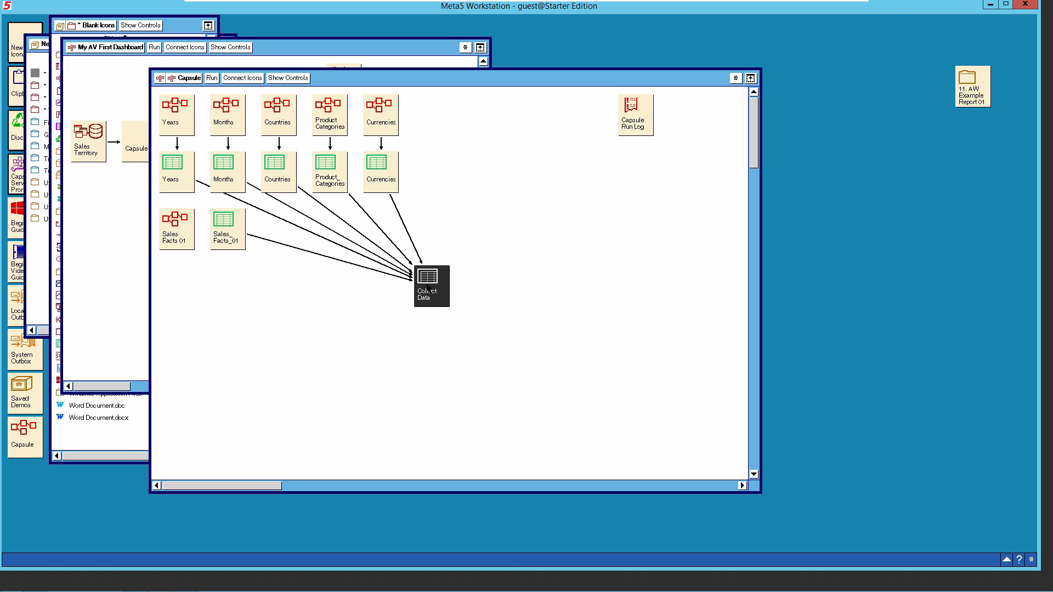
left_click_drag(638, 101, 454, 87)
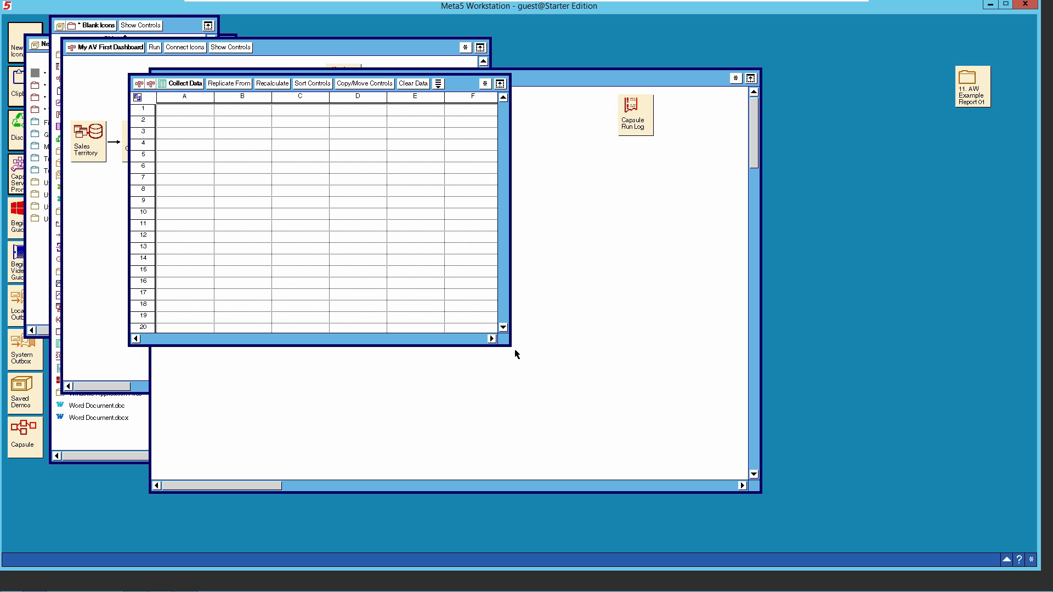
left_click_drag(510, 348, 876, 498)
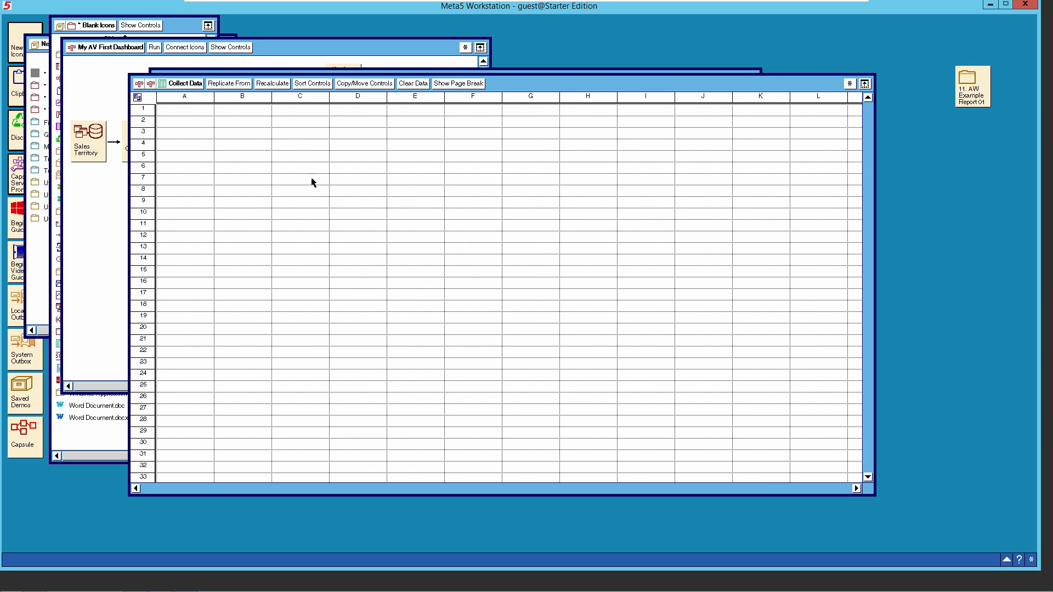
left_click(192, 84)
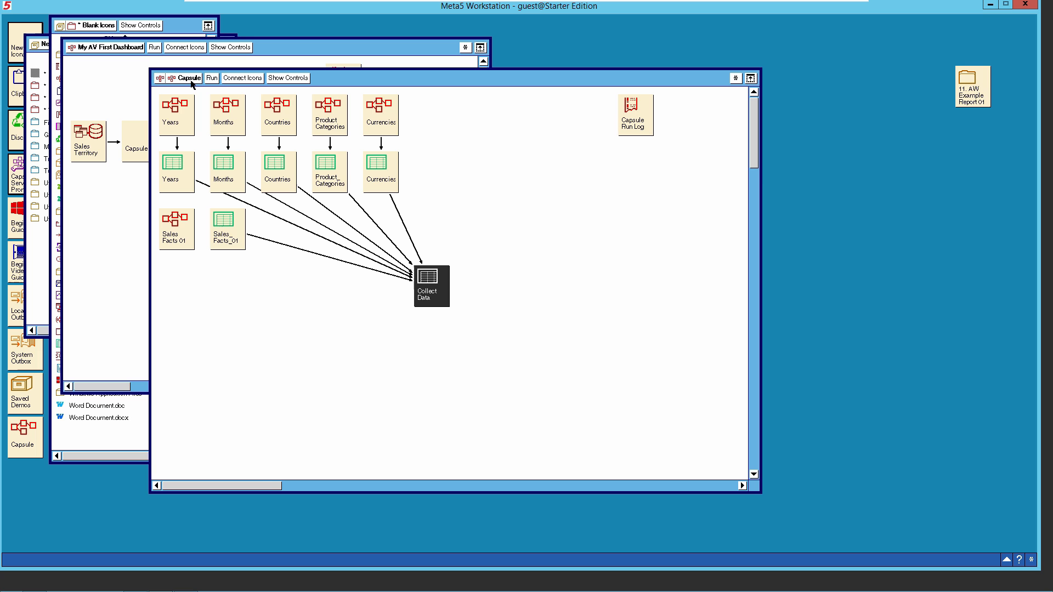
double_click(437, 297)
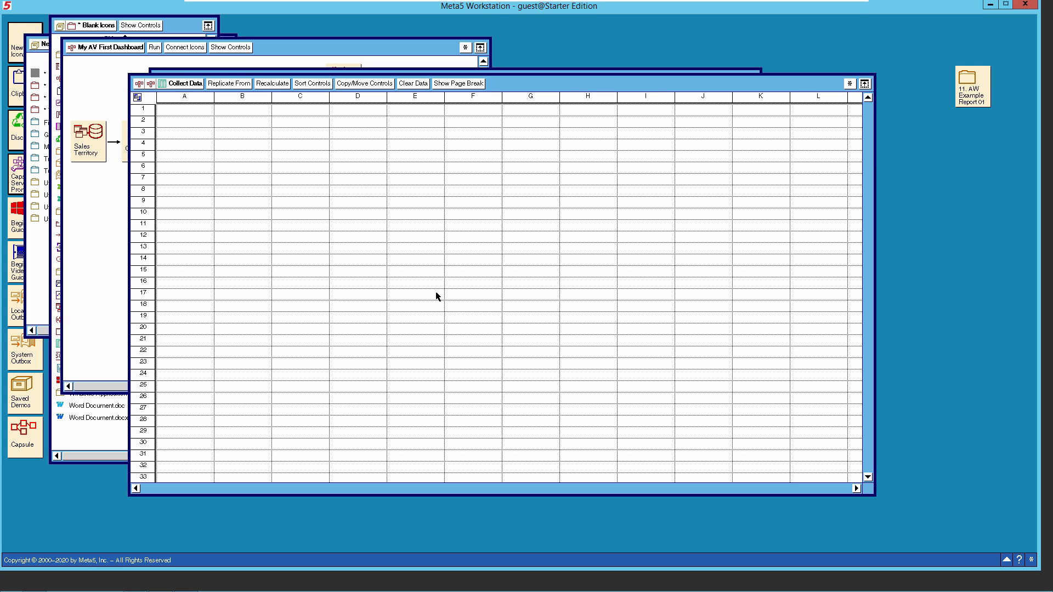
Step: Name cell A1 of the Collect Data spreadsheet as the region Years_dim
left_click(850, 84)
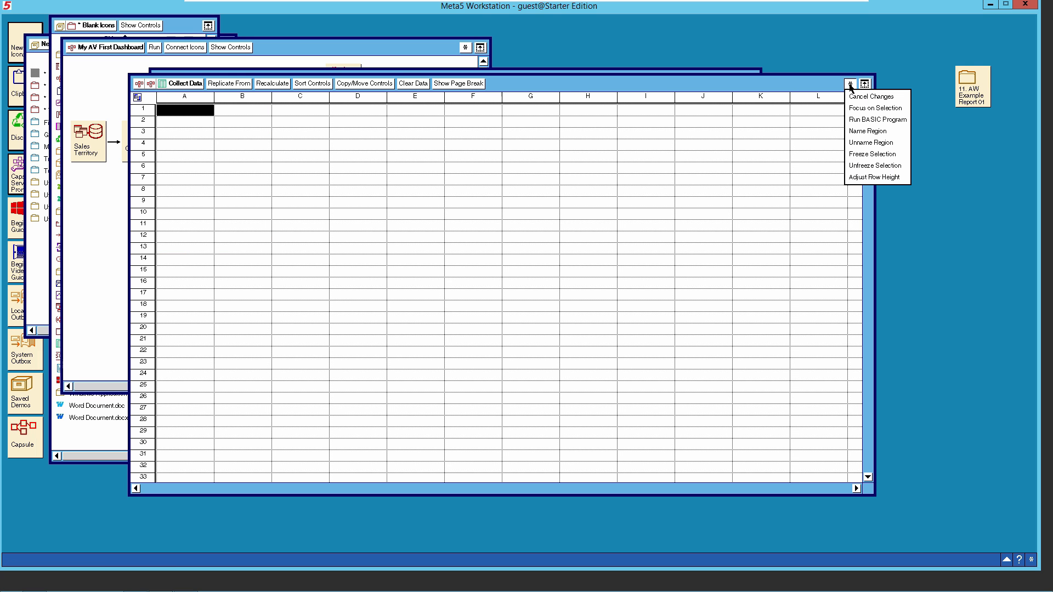
left_click(863, 132)
left_click(53, 80)
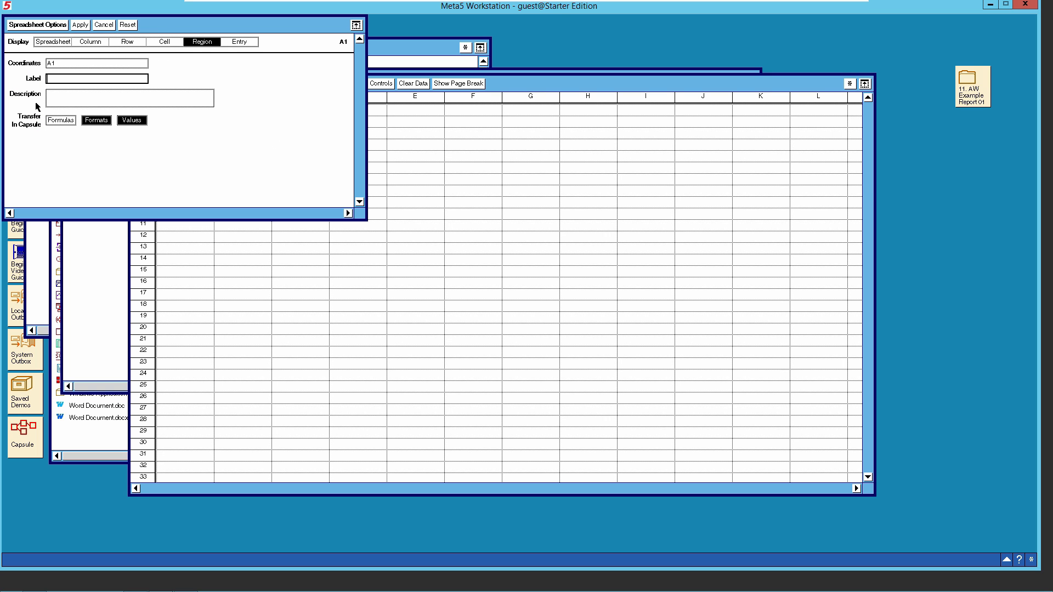
type("Years_dim")
left_click(83, 26)
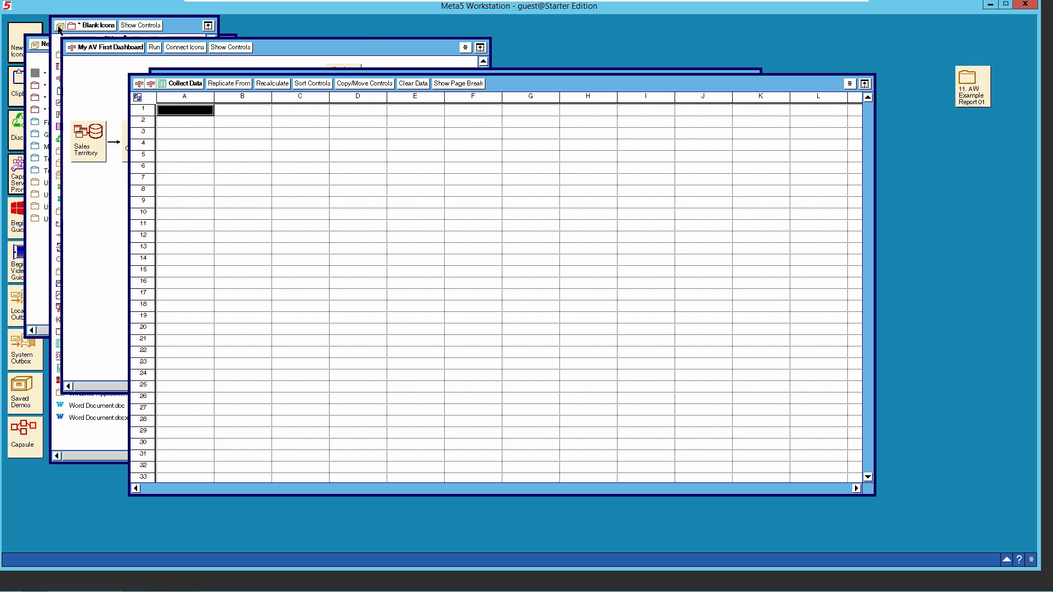
Step: Name cells C1:D1 of the Collect Data spreadsheet as the region Months_dim
left_click(309, 116)
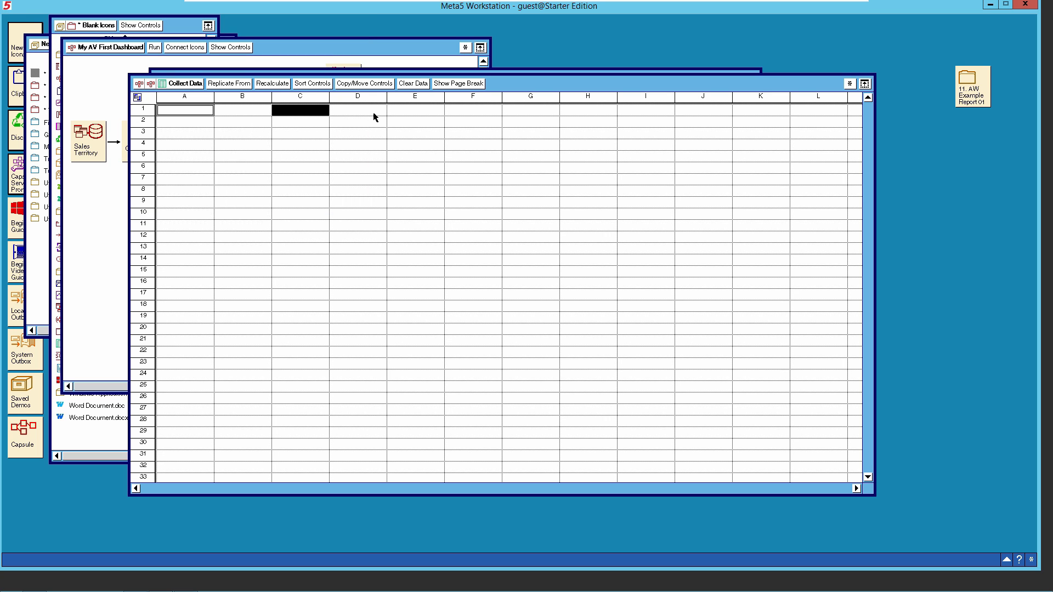
left_click(375, 113, "shift")
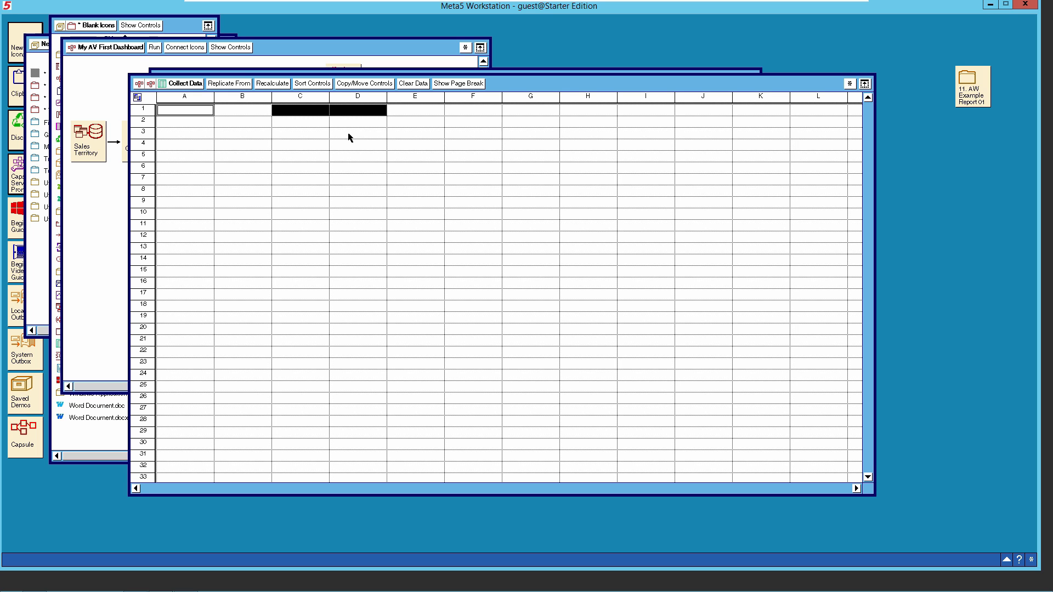
left_click(852, 84)
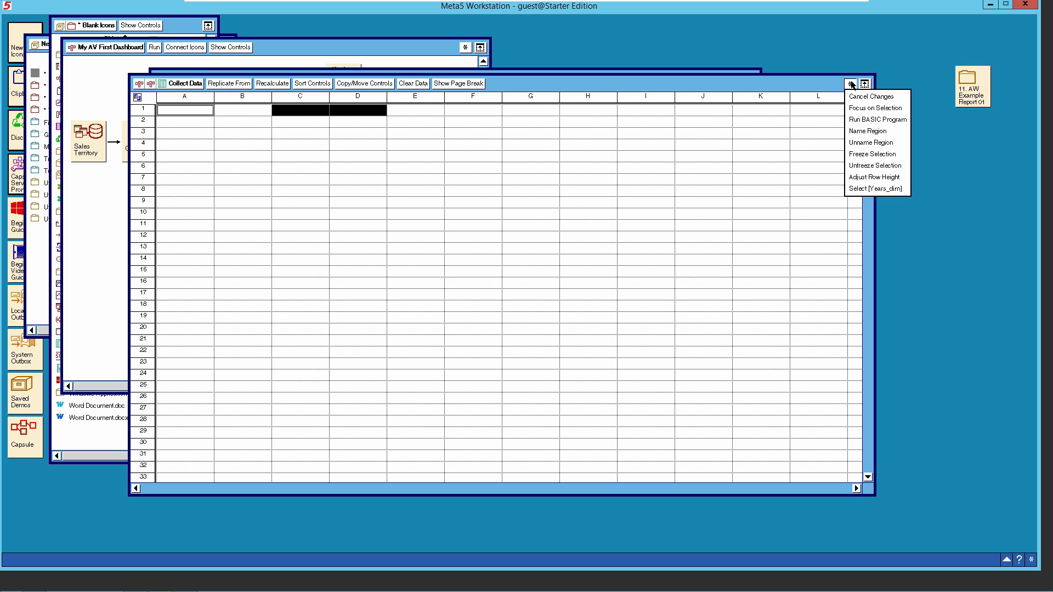
left_click(866, 131)
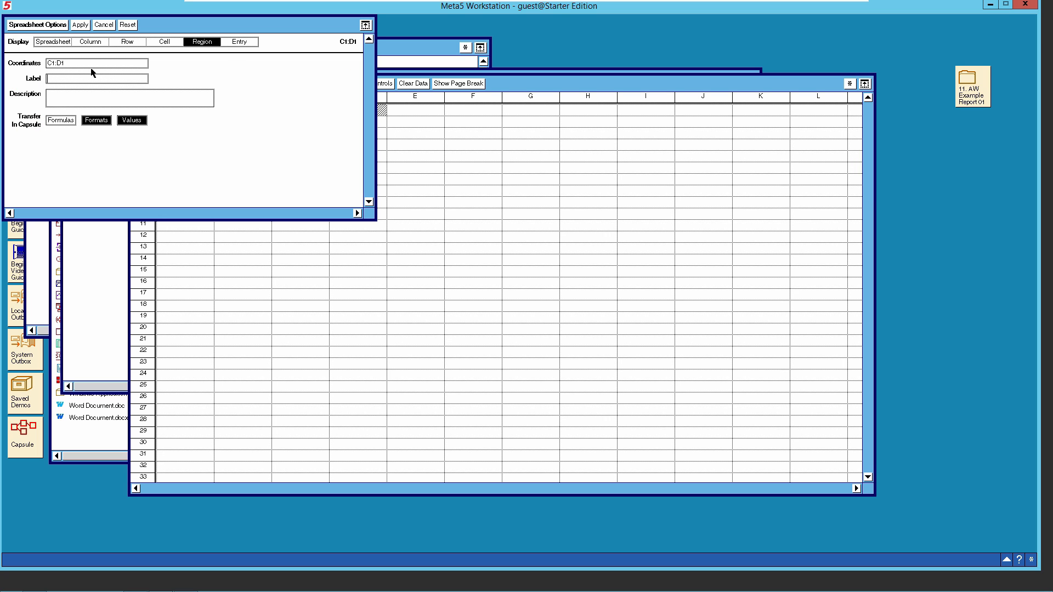
left_click(77, 80)
type("Months_dim")
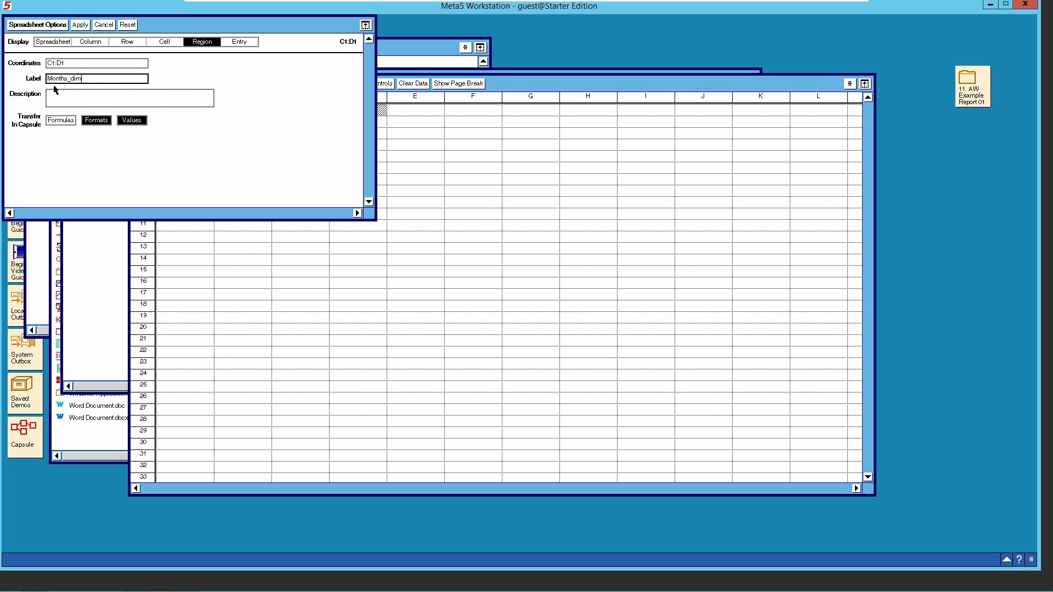
left_click(80, 25)
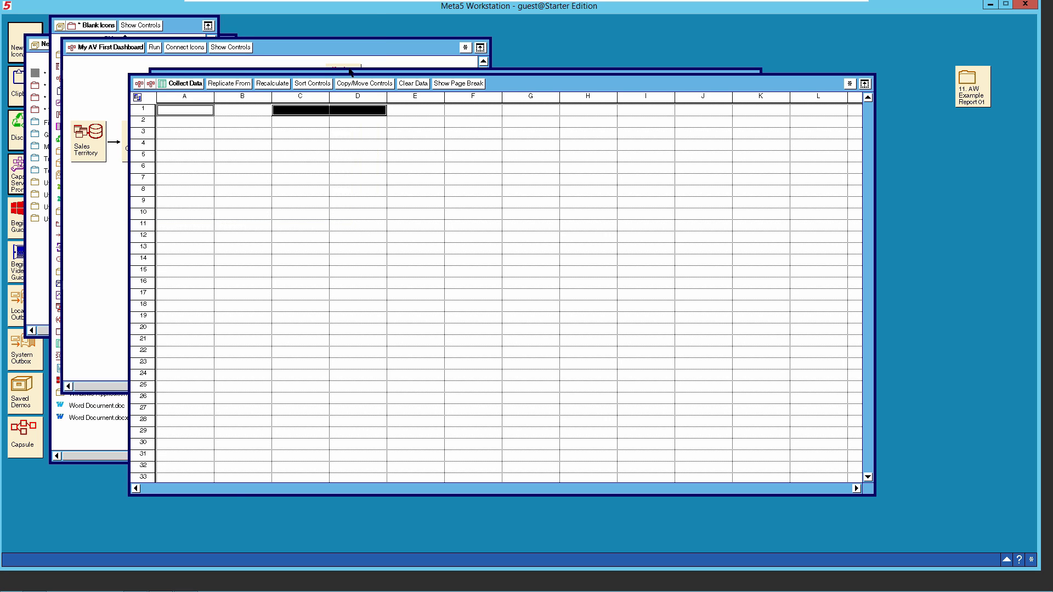
Step: Name cell F1 of the Collect Data spreadsheet as the region Countries_dim
left_click(482, 111)
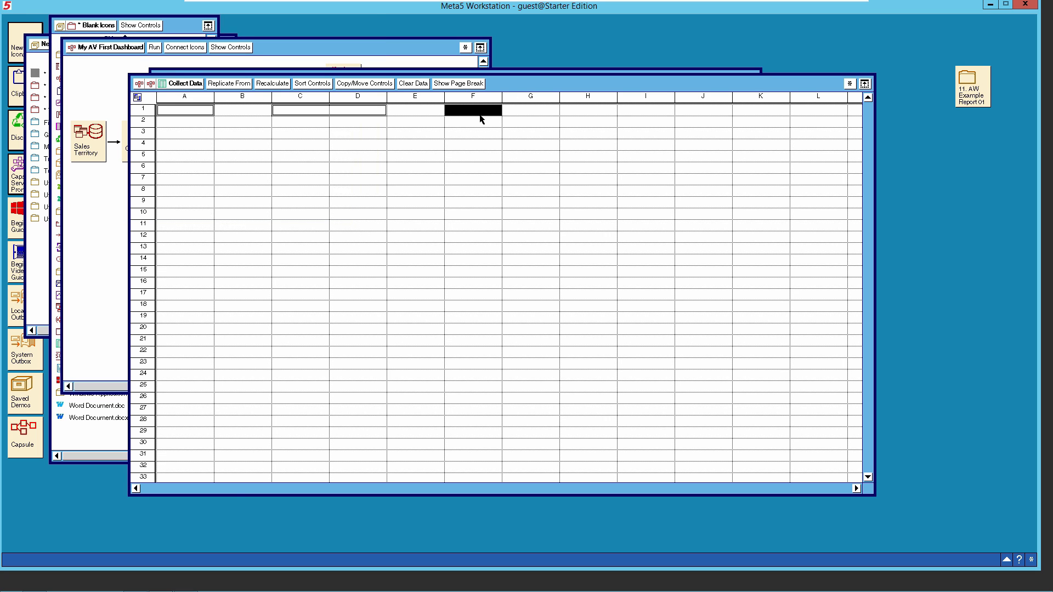
left_click(850, 84)
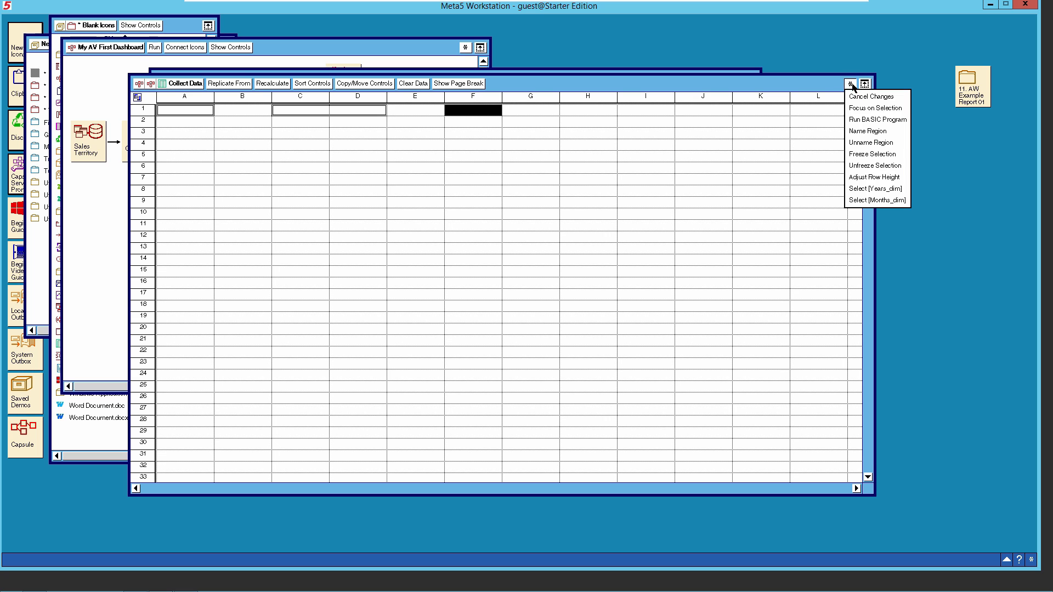
left_click(867, 131)
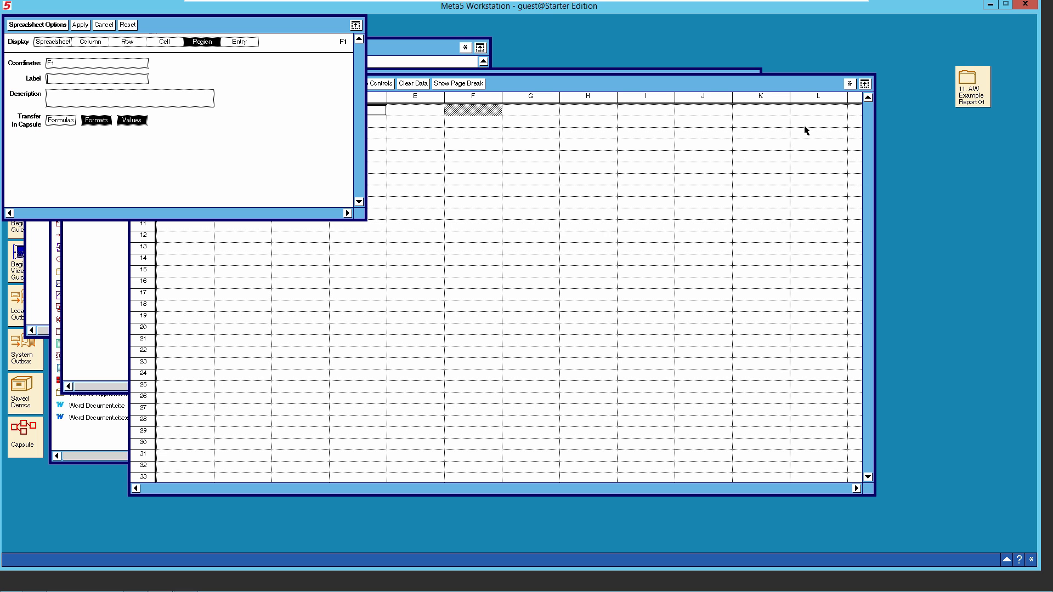
left_click(68, 81)
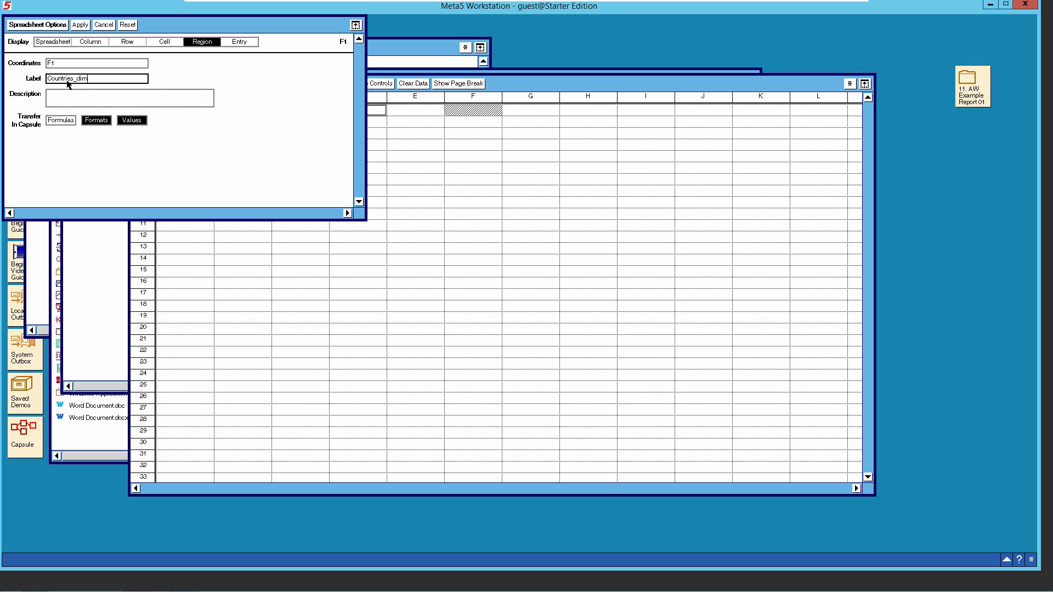
left_click(79, 27)
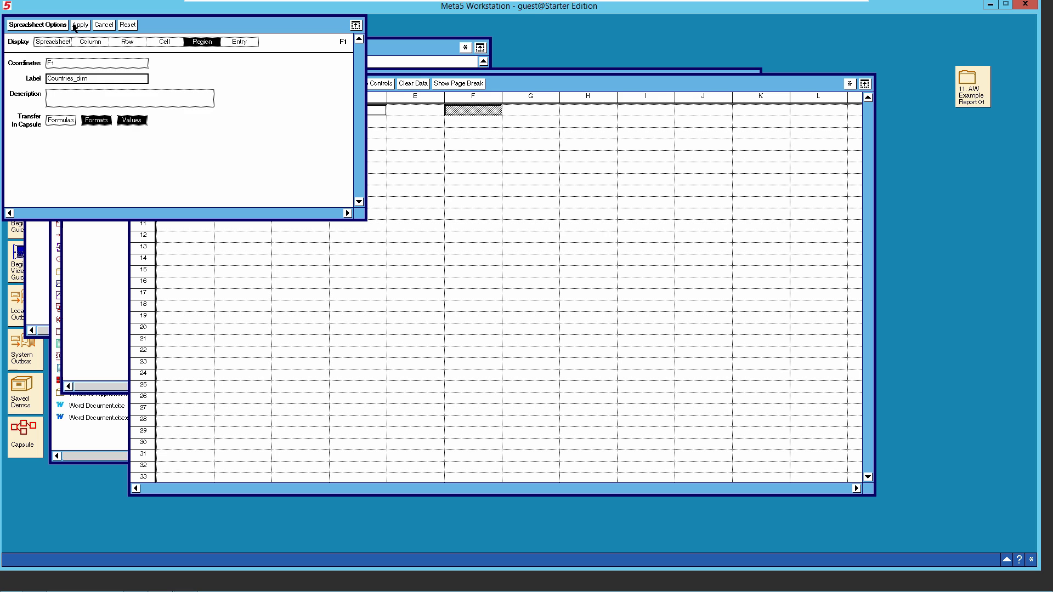
left_click(60, 26)
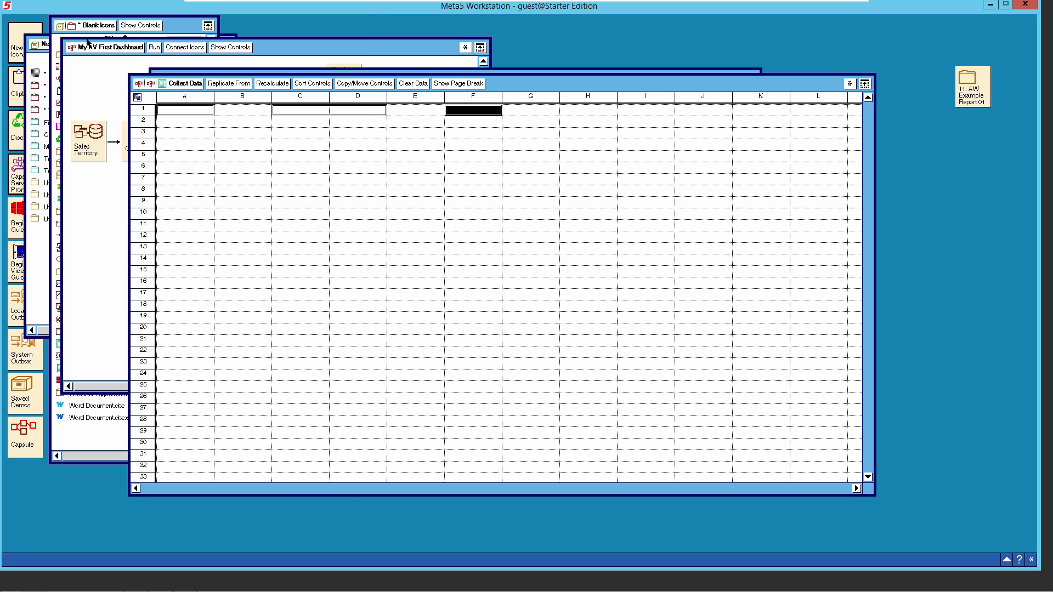
Step: Name cells H1:I1 of the Collect Data spreadsheet as the region Product_Categories_dim
left_click(595, 119)
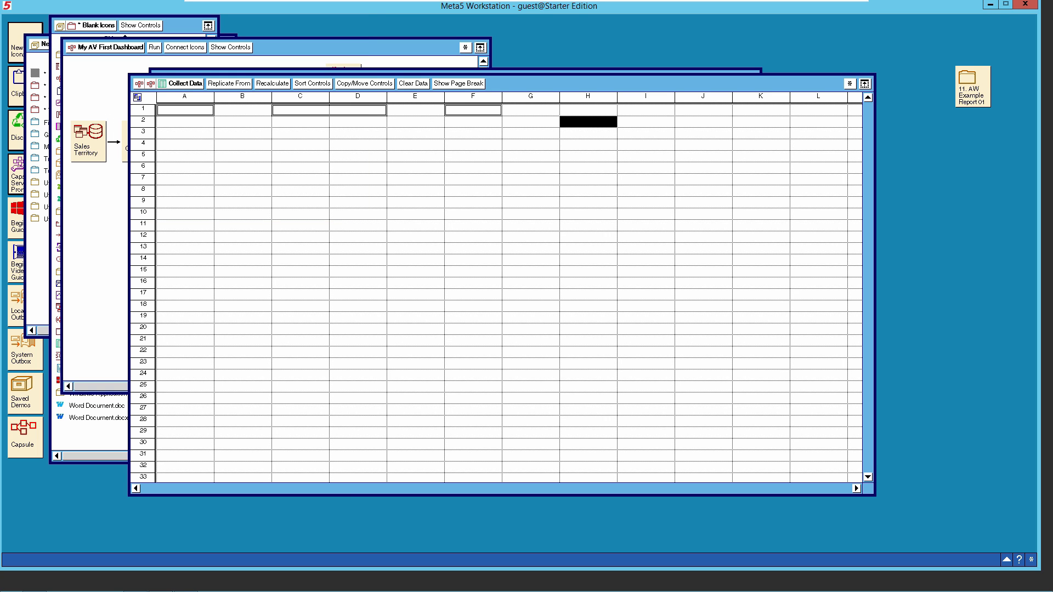
left_click(591, 112)
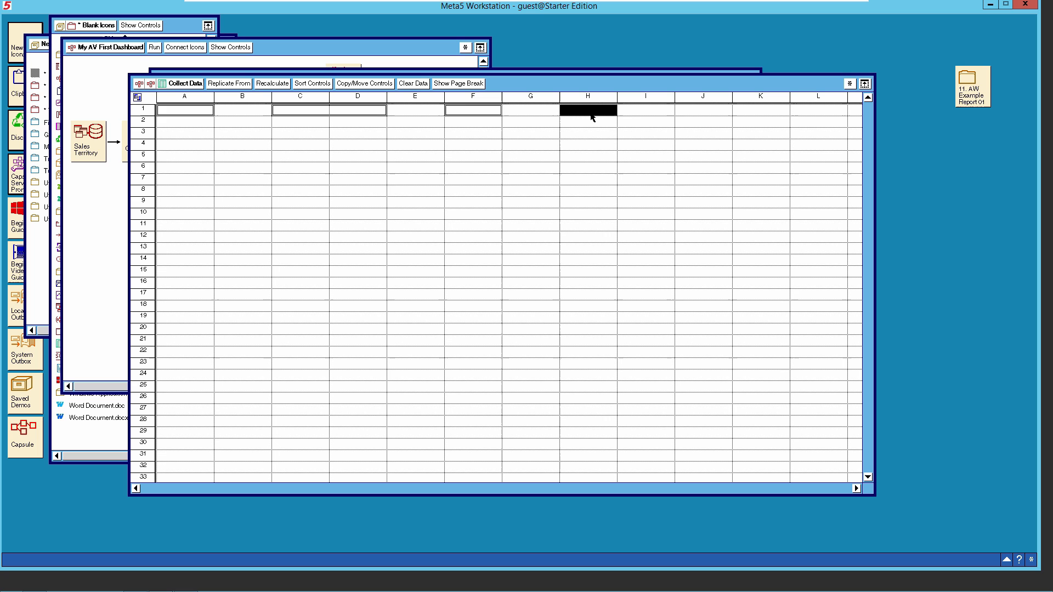
right_click(644, 112)
left_click(849, 85)
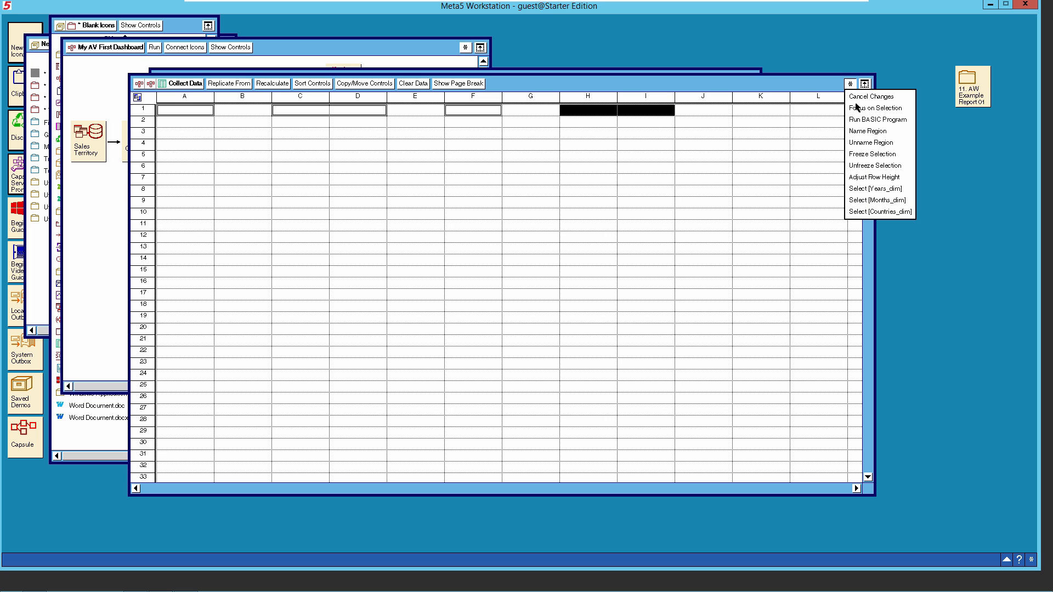
left_click(869, 132)
left_click(78, 74)
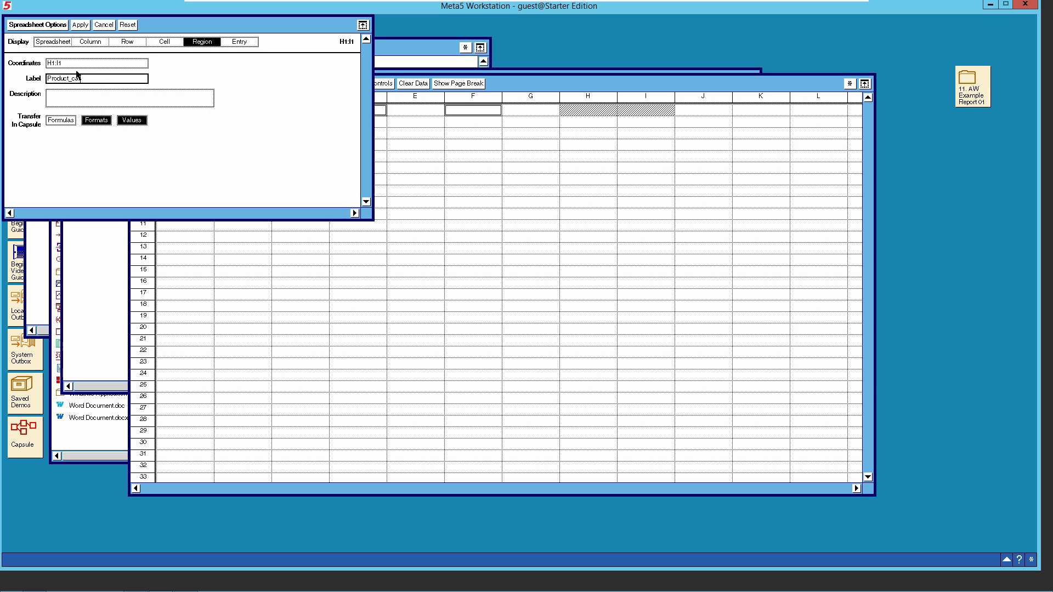
type("Product_categories")
left_click(75, 80)
key("BackSpace")
type("C")
left_click(81, 26)
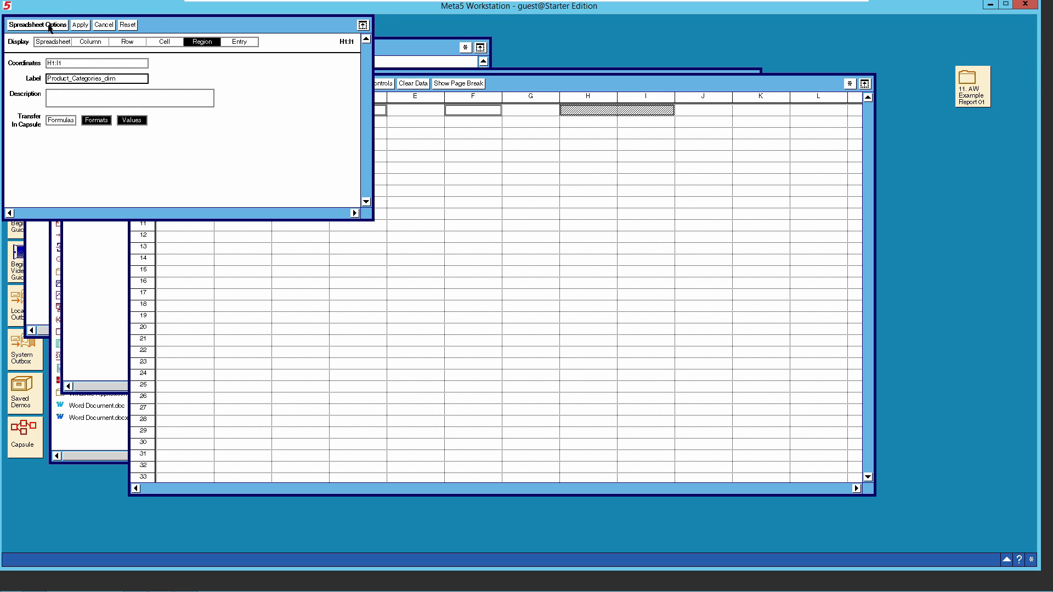
left_click(49, 25)
Step: Name cells K1:L1 of the Collect Data spreadsheet as the region Currencies_dim
left_click_drag(765, 116, 805, 118)
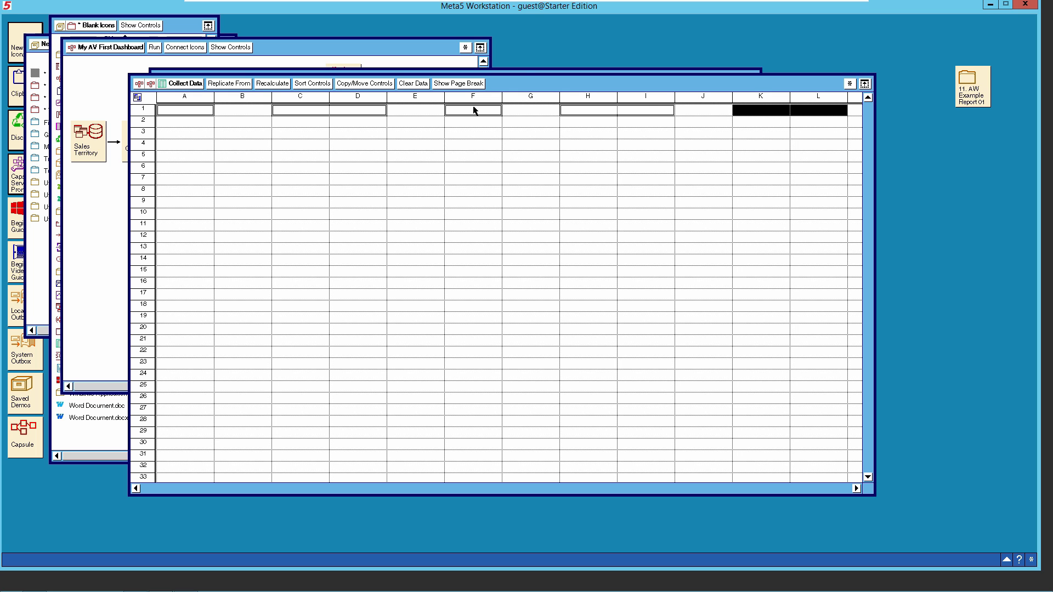
left_click(850, 83)
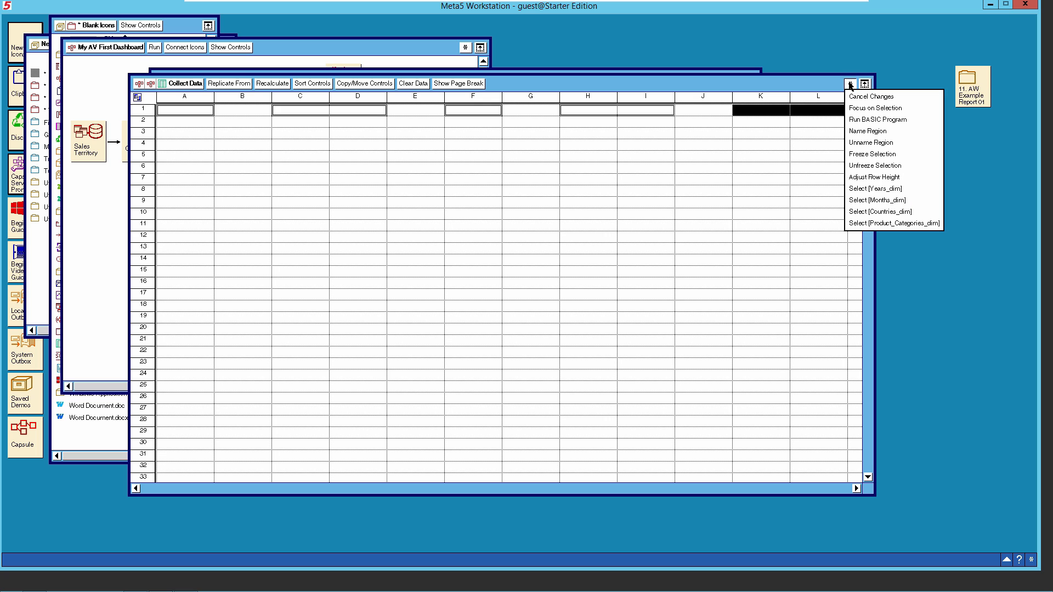
left_click(875, 132)
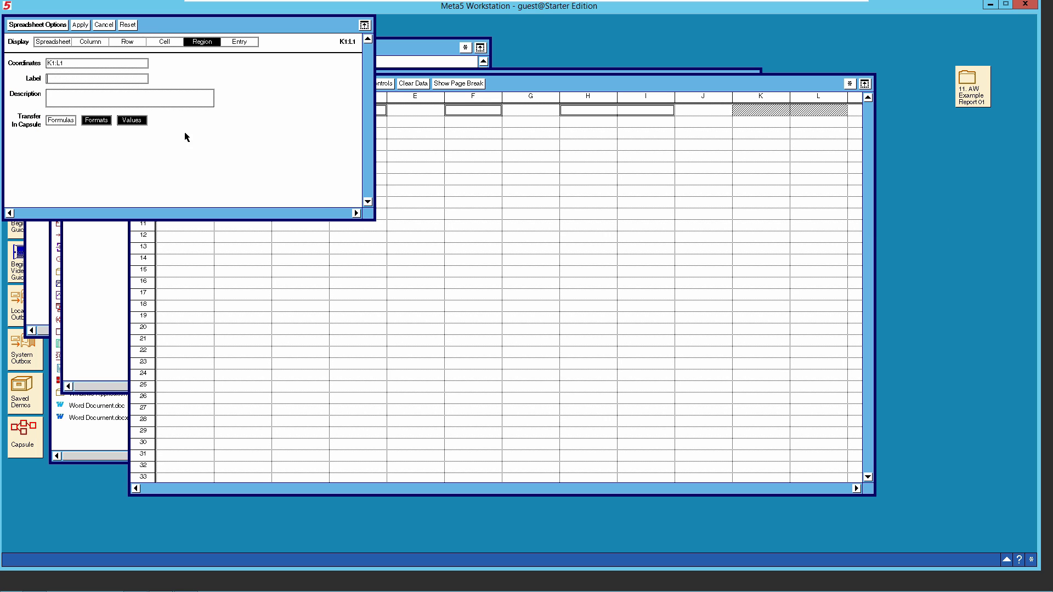
left_click(64, 80)
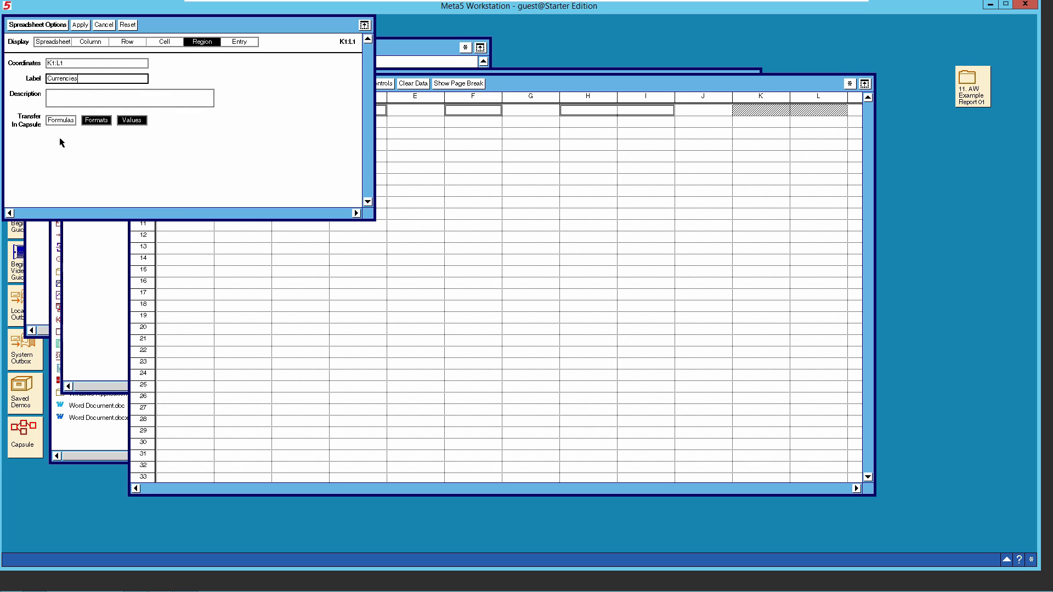
type("Currencies_dim")
left_click(80, 26)
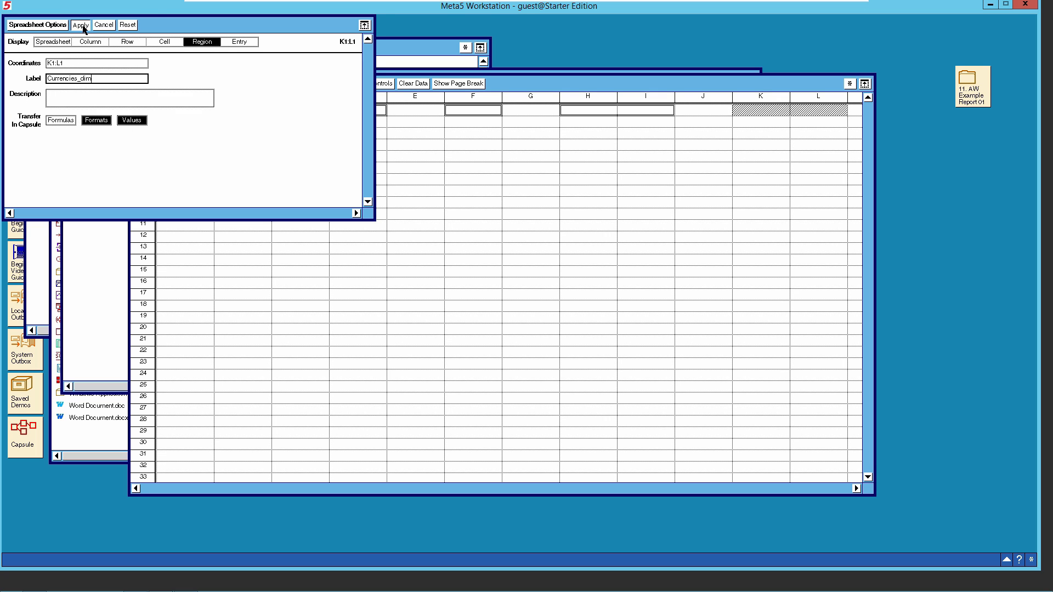
left_click(55, 25)
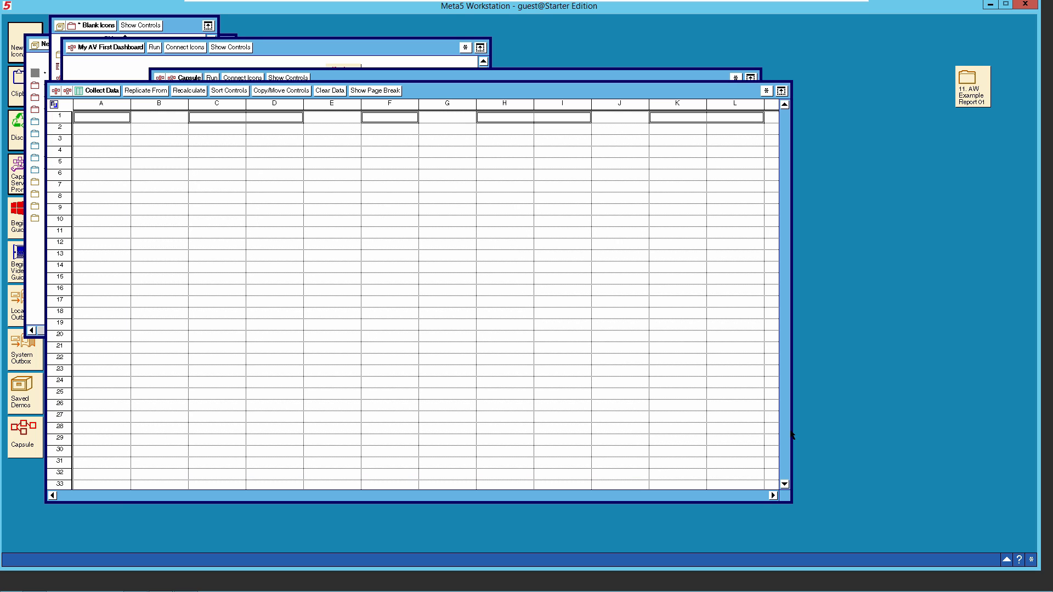
Step: Widen the Collect Data window to reach column P and name cells AA1:AO1 as the region Sales_Facts_01
left_click_drag(791, 434, 976, 462)
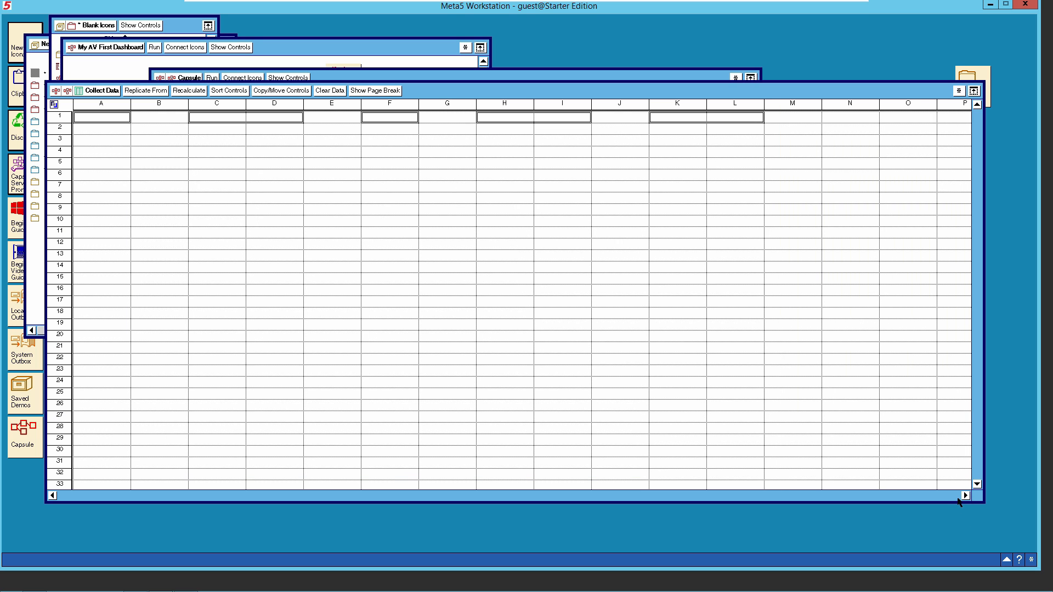
left_click(965, 496)
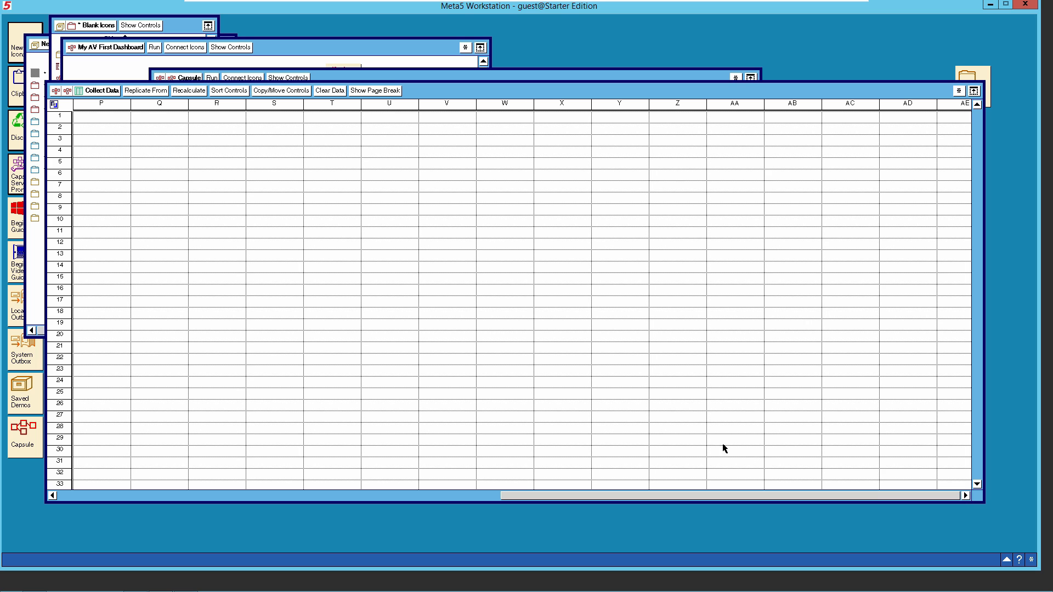
left_click(965, 496)
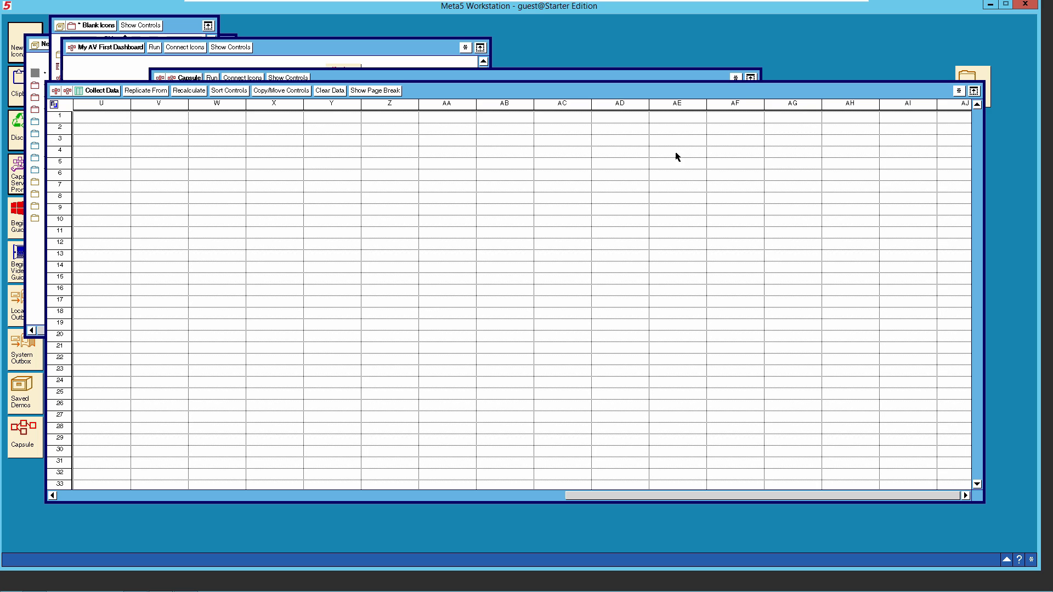
left_click(441, 118)
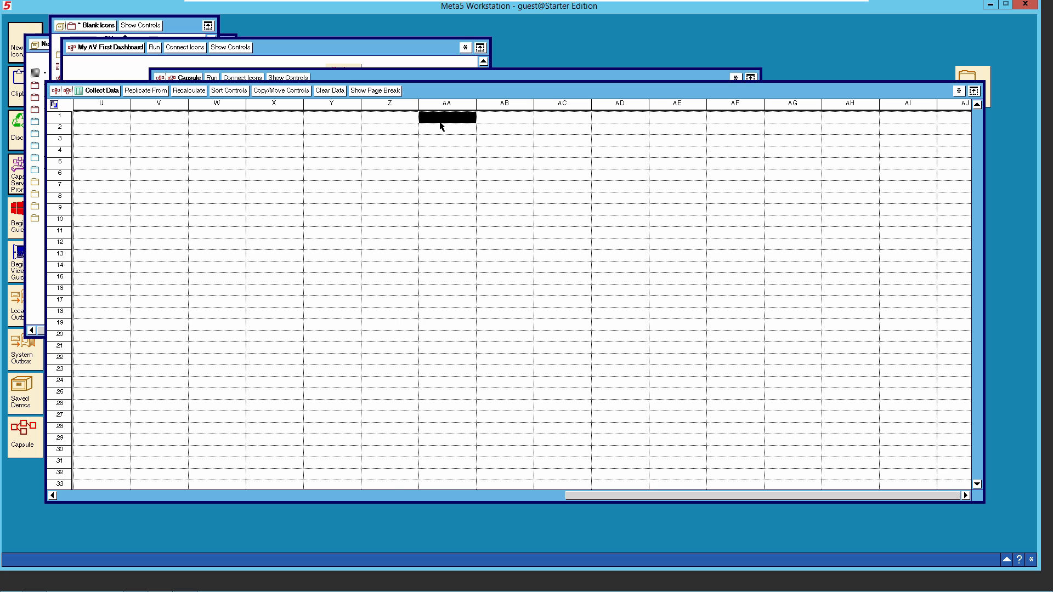
left_click(967, 497)
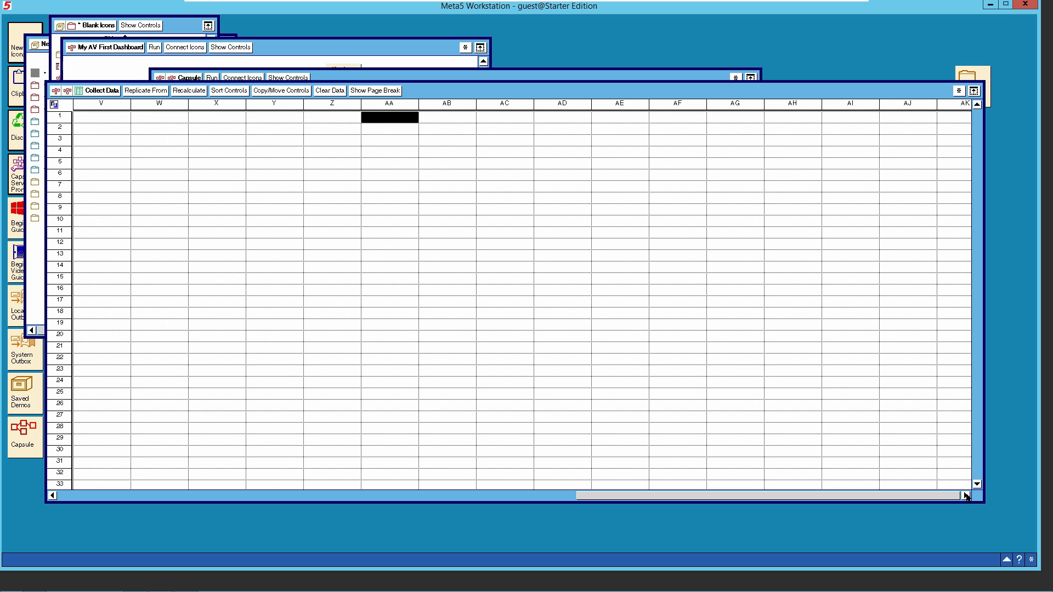
left_click(967, 497)
left_click(967, 497)
left_click(966, 497)
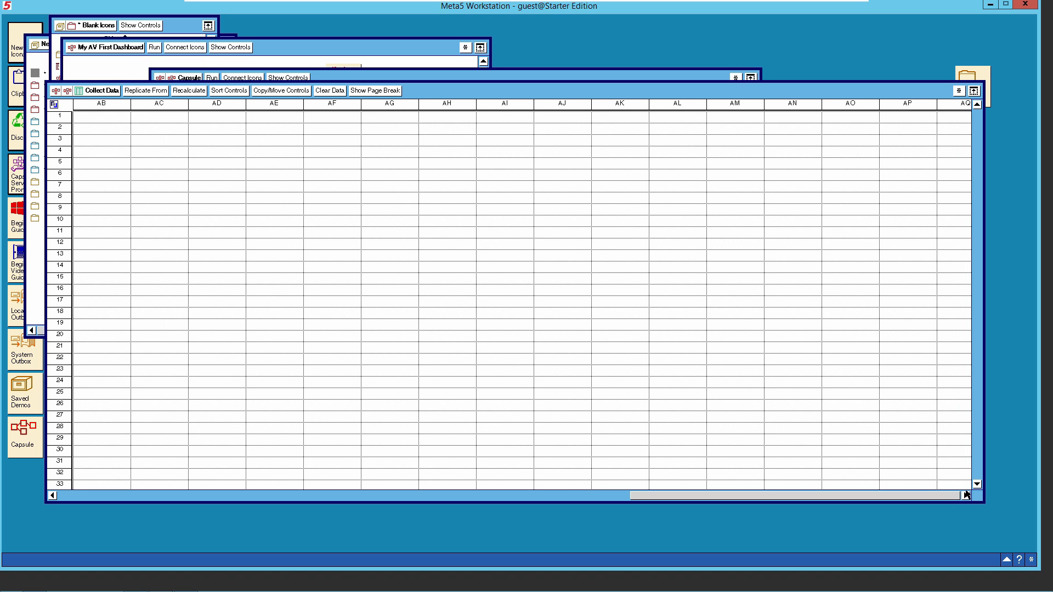
right_click(844, 118)
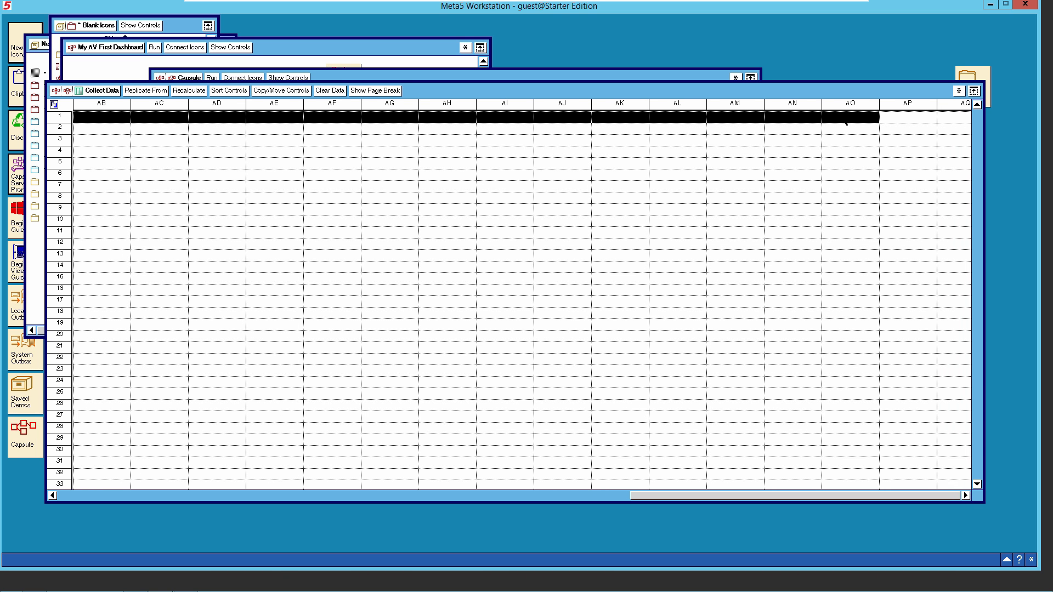
left_click(960, 92)
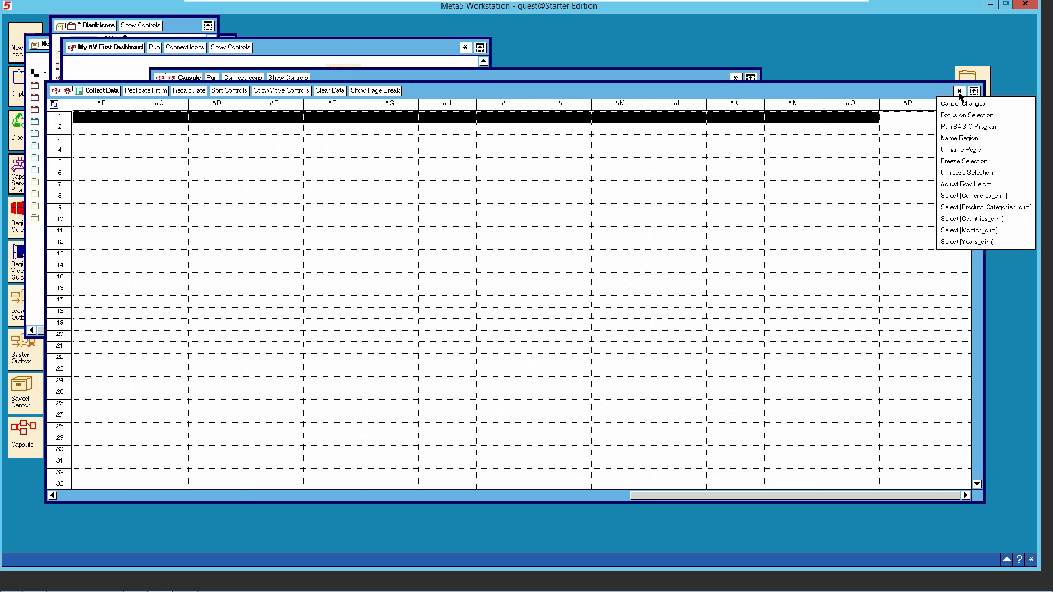
left_click(966, 141)
left_click(64, 81)
type("Sales")
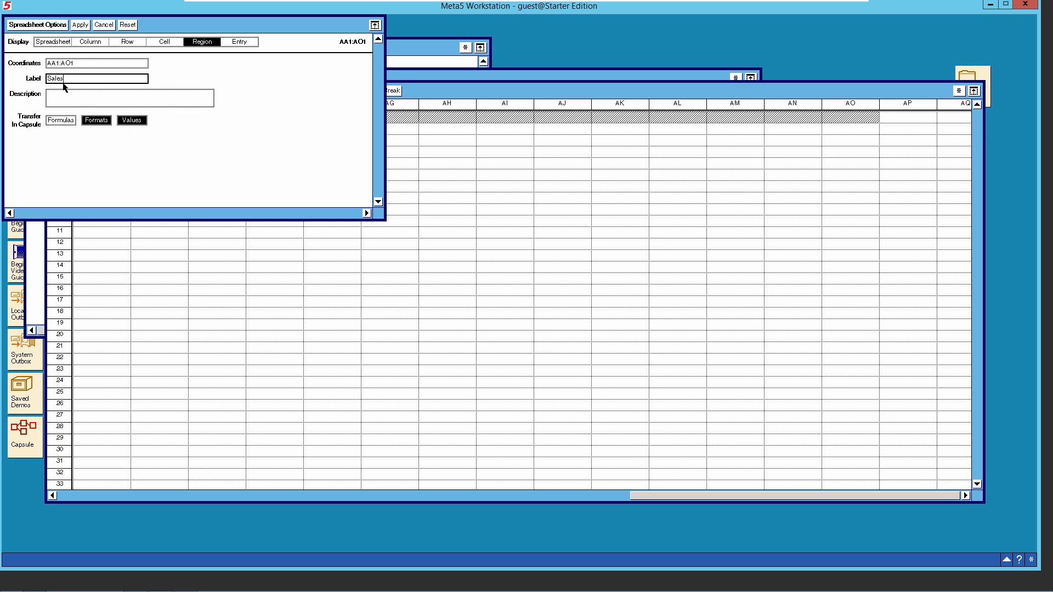
type("_Facts_01")
left_click(81, 25)
left_click(58, 26)
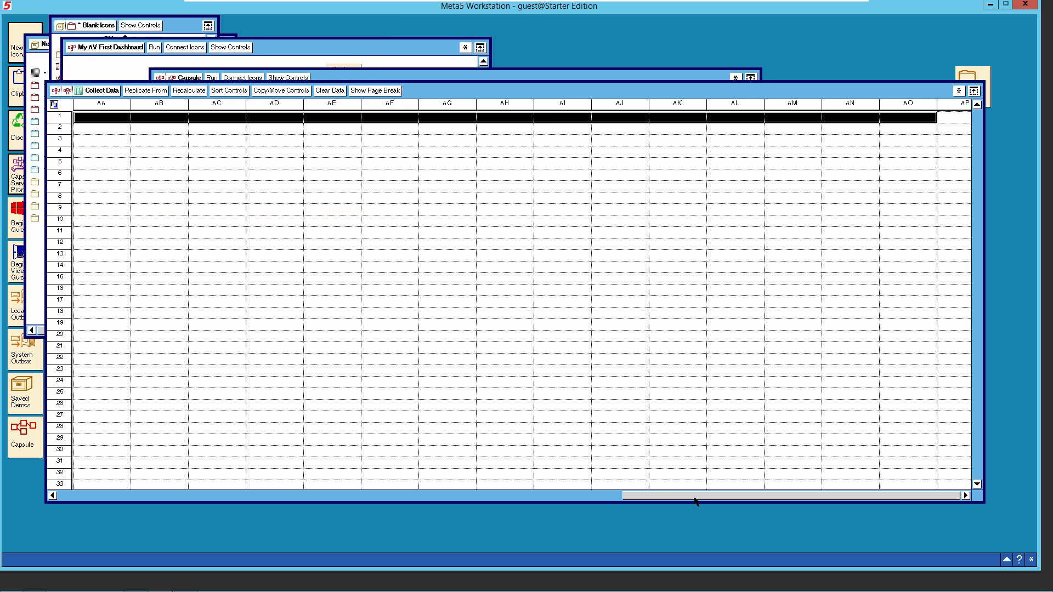
Step: Close the Collect Data spreadsheet and deselect its icon in the capsule
left_click_drag(686, 498, 71, 496)
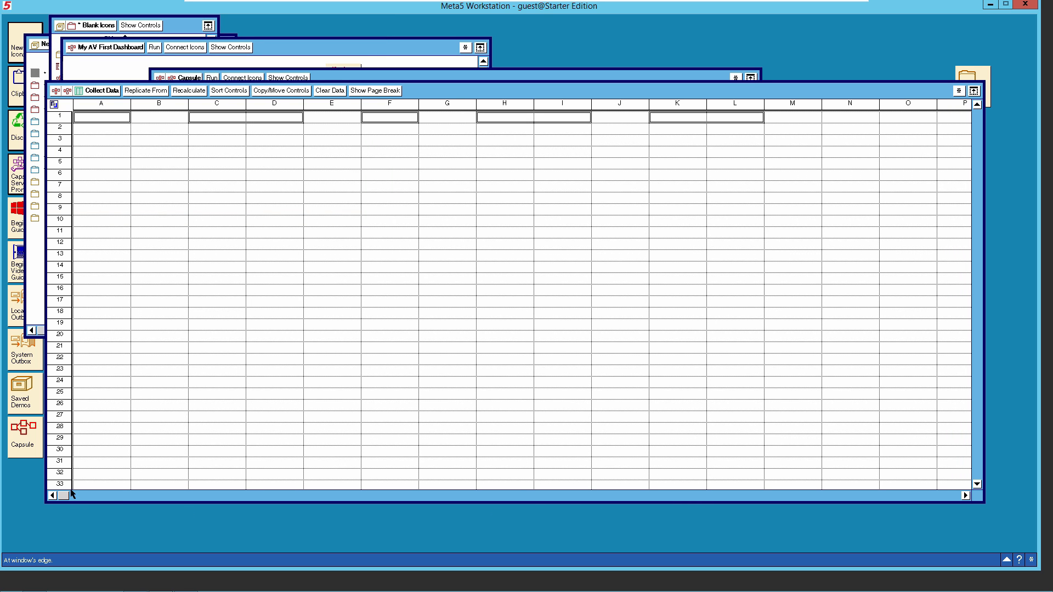
left_click(111, 93)
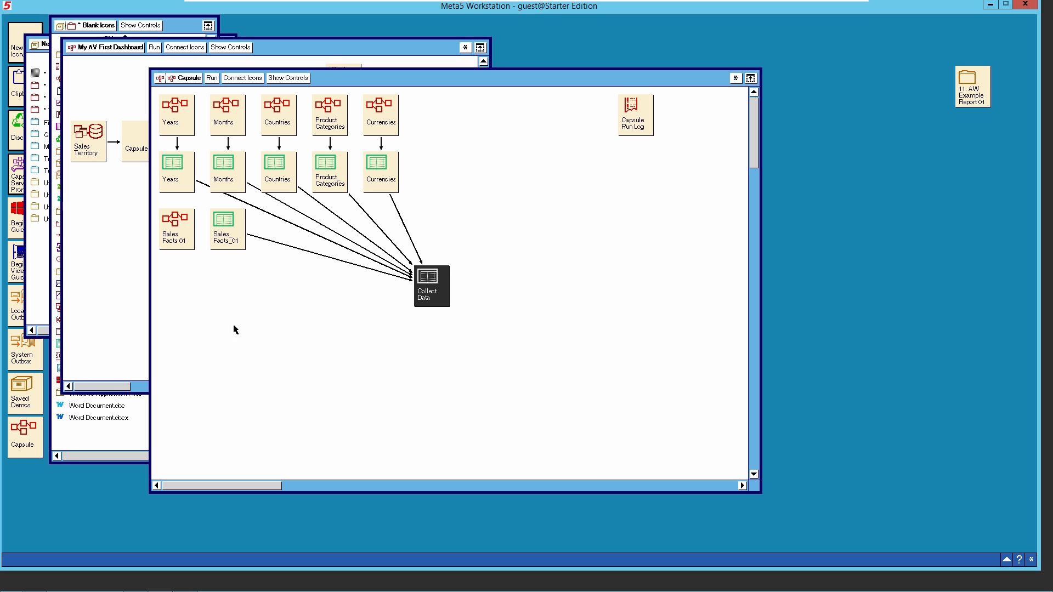
left_click(287, 346)
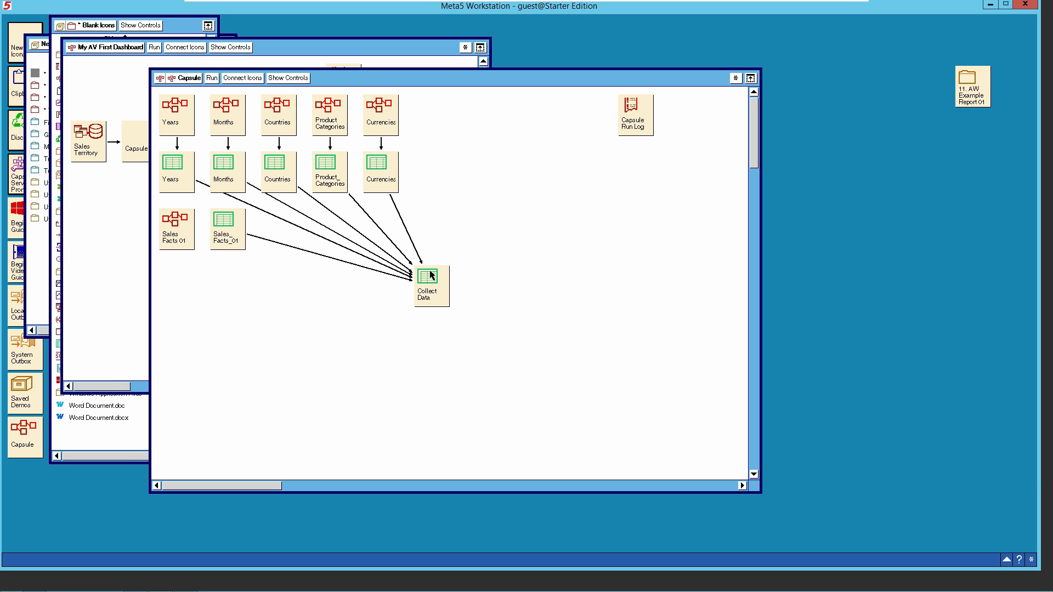
Step: Set the destination area of the arrow from Sales_Facts_01 to Collect Data to the region Sales_Facts_01
left_click(282, 245)
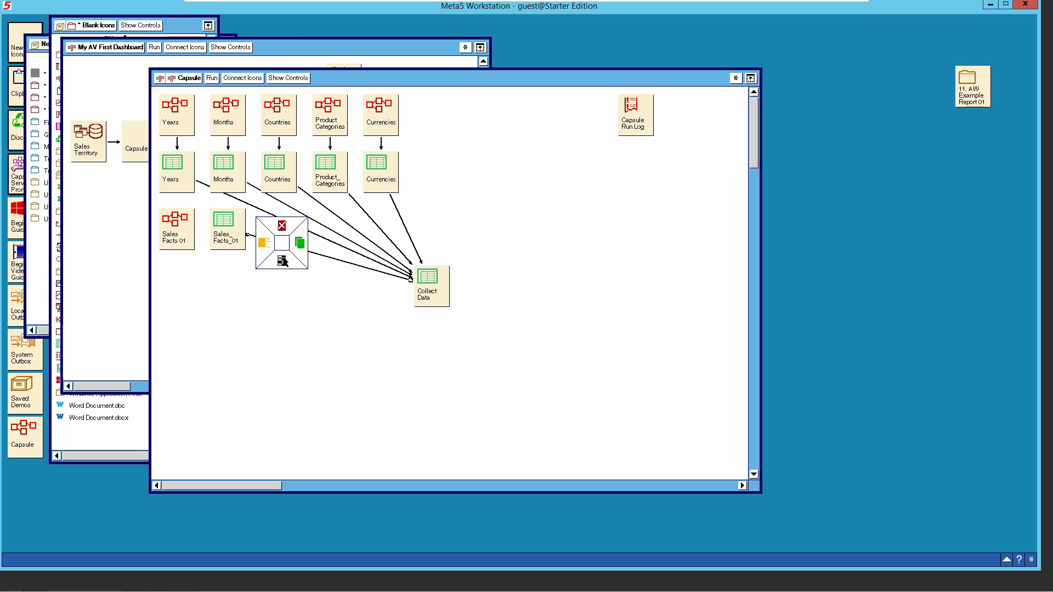
left_click(280, 255)
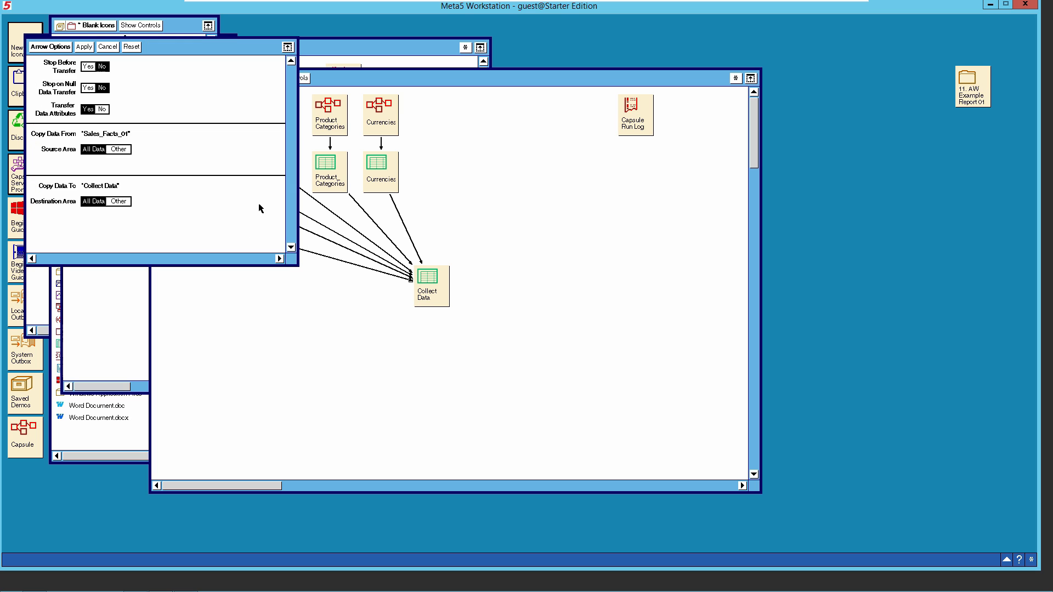
left_click(118, 201)
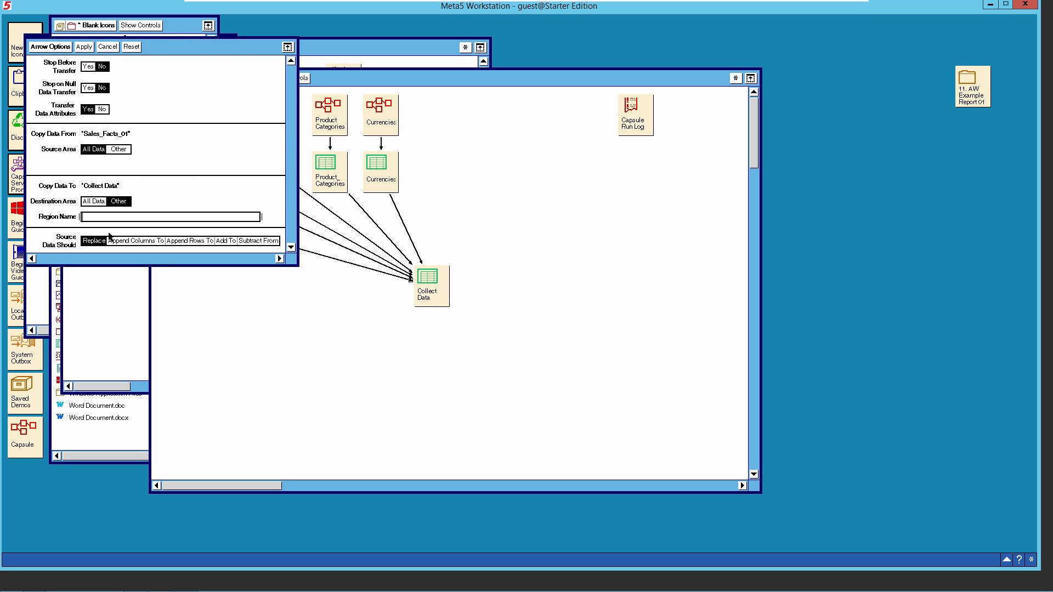
type("Sales_Facts_01")
left_click(84, 47)
Step: Set the destination area of the arrow from Years to Collect Data to the region Years_dim
left_click(304, 232)
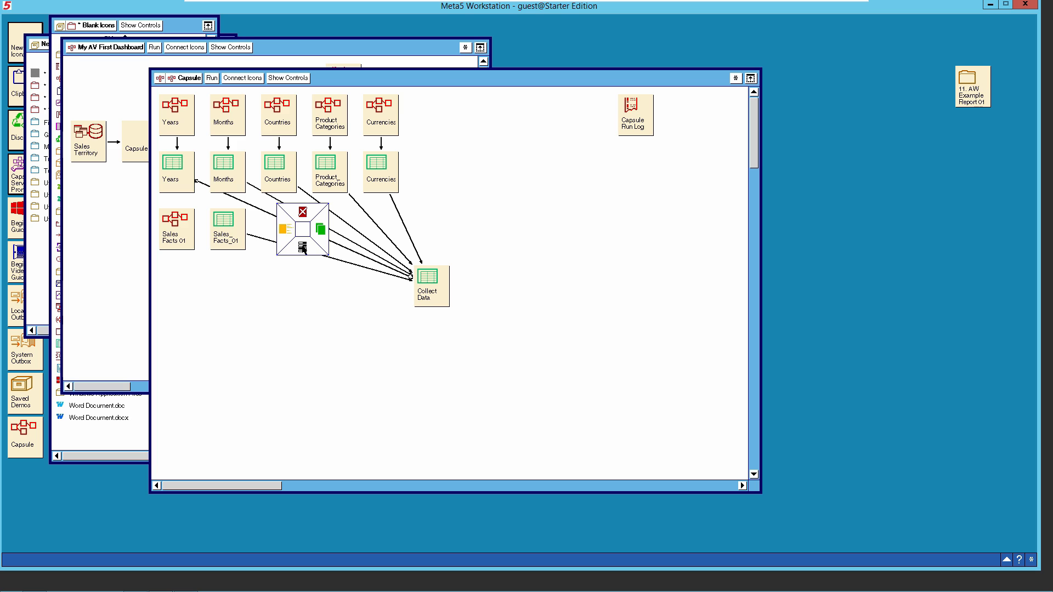
left_click(302, 247)
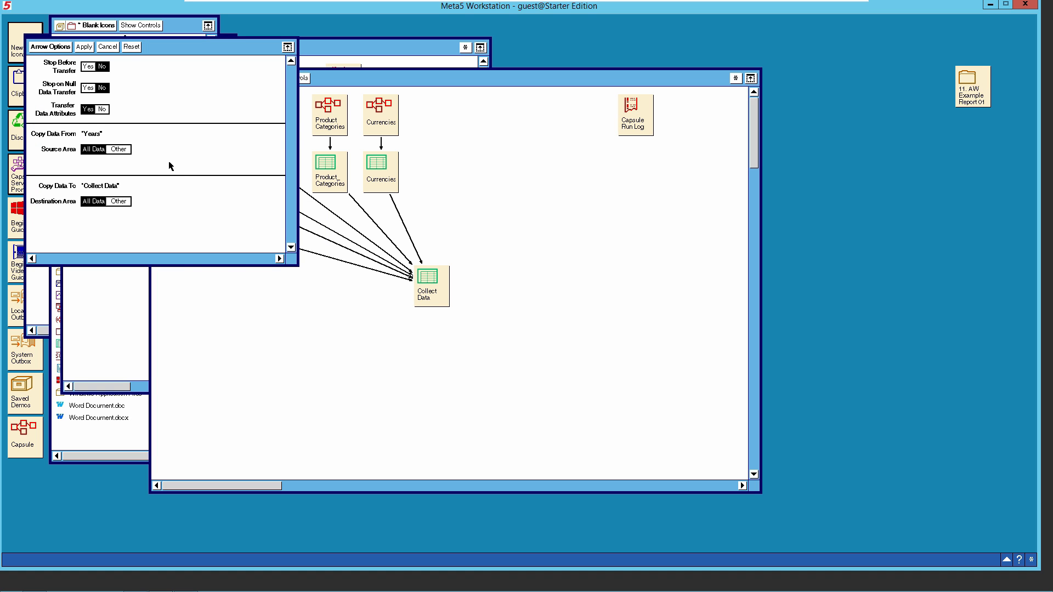
left_click(120, 202)
type("Years_dim")
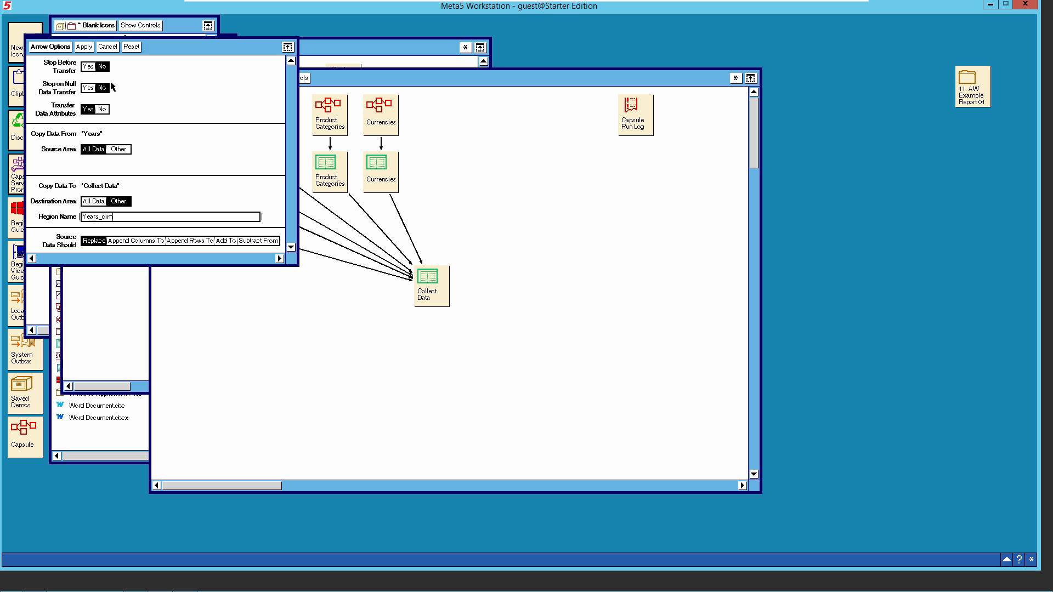
left_click(84, 46)
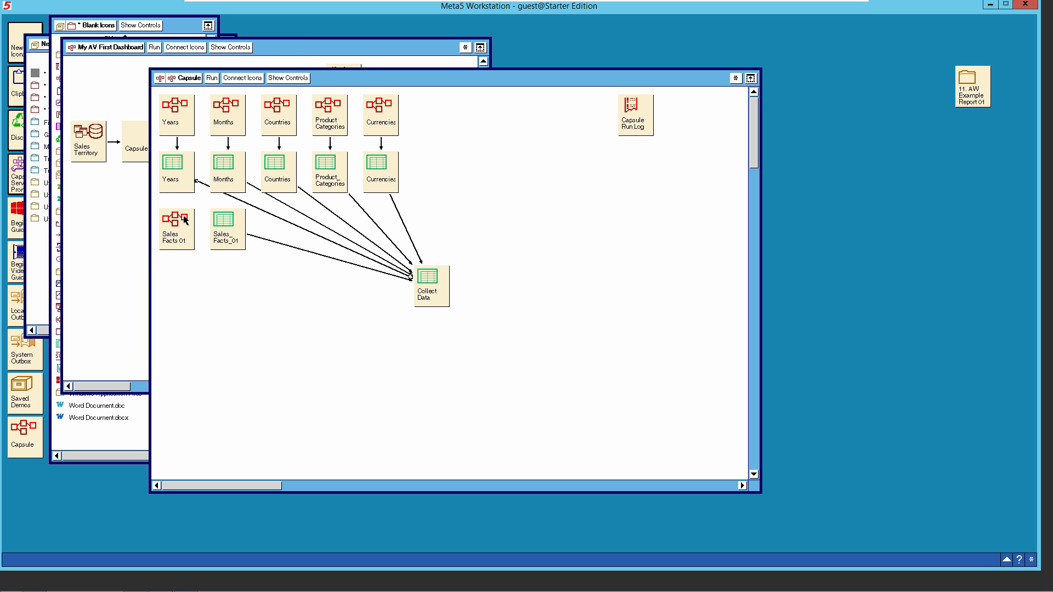
Step: Set the destination area of the arrow from Months to Collect Data to the region Months_dim
left_click(279, 203)
left_click(278, 216)
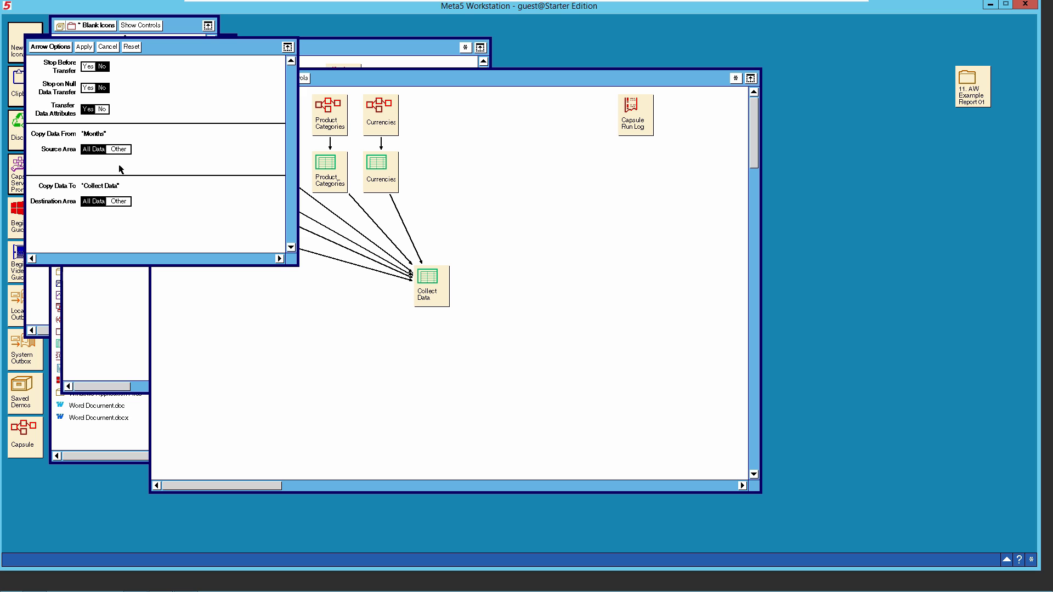
left_click(120, 203)
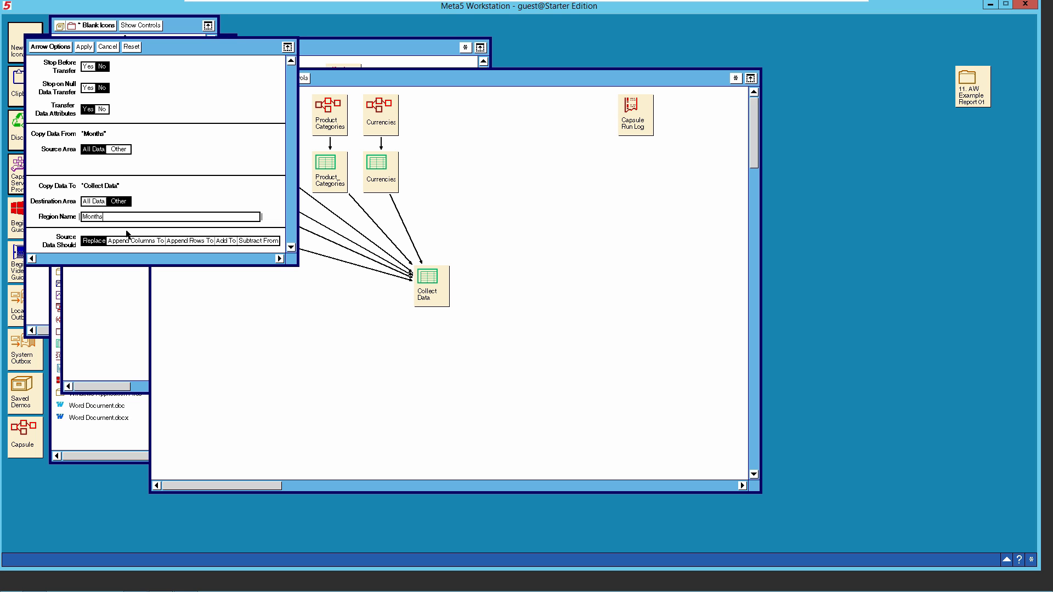
type("dim")
left_click(70, 48)
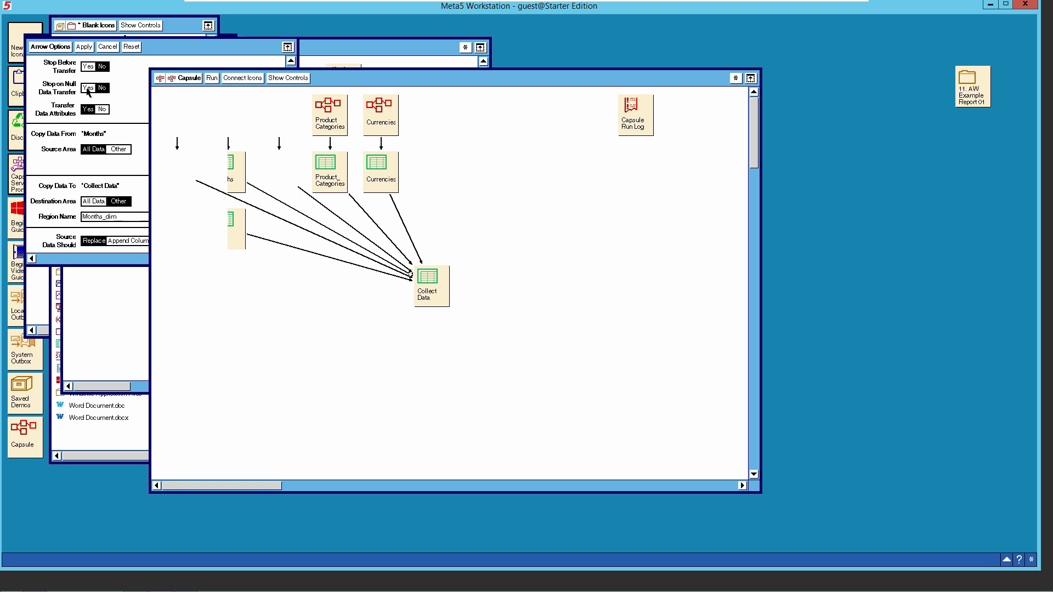
Step: Set the destination area of the arrow from Countries to Collect Data to the region Countries_dim
left_click(343, 221)
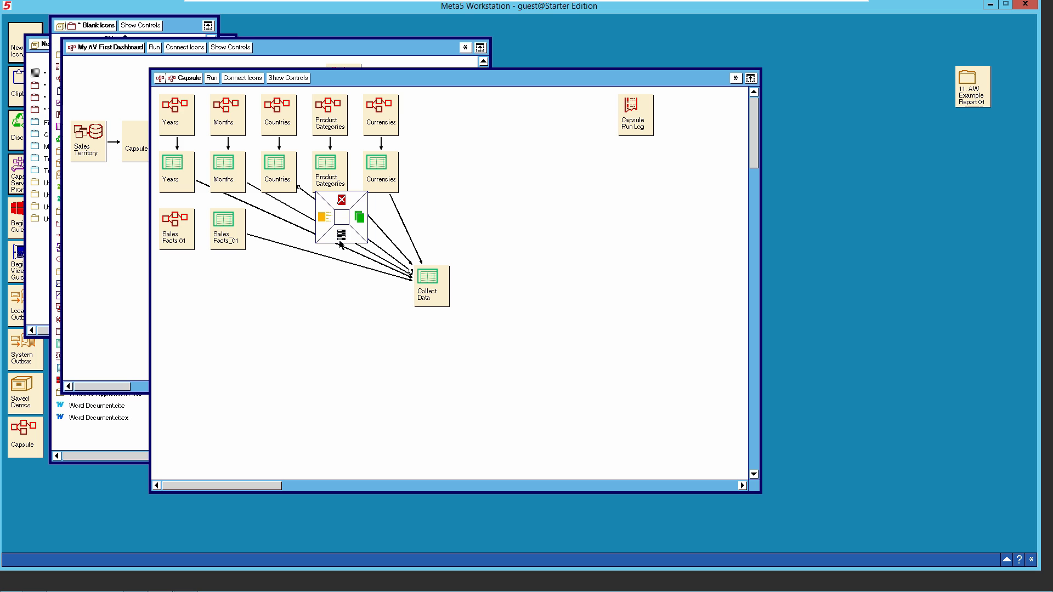
left_click(340, 241)
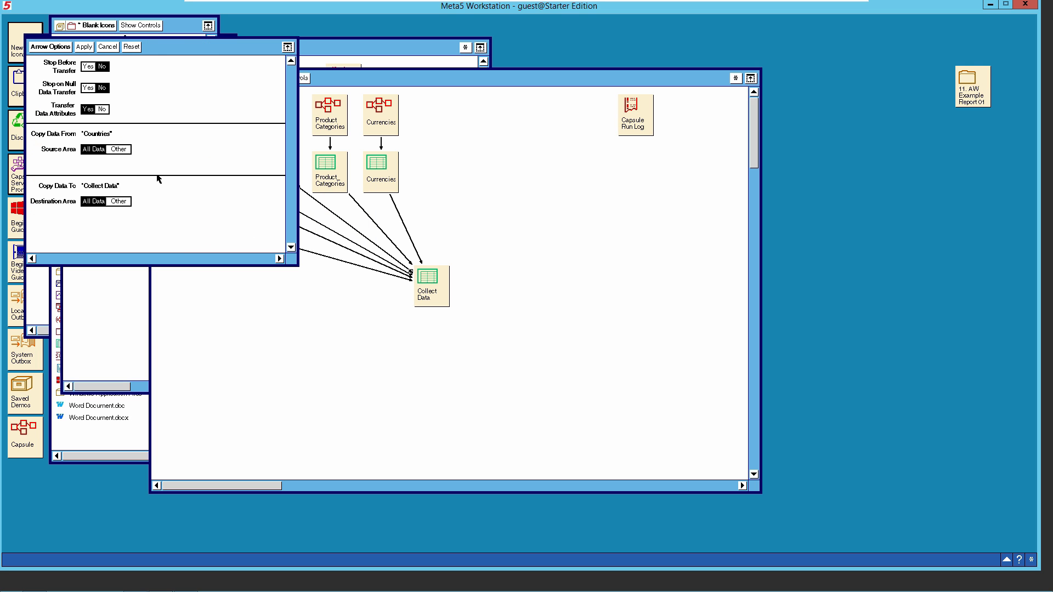
left_click(123, 204)
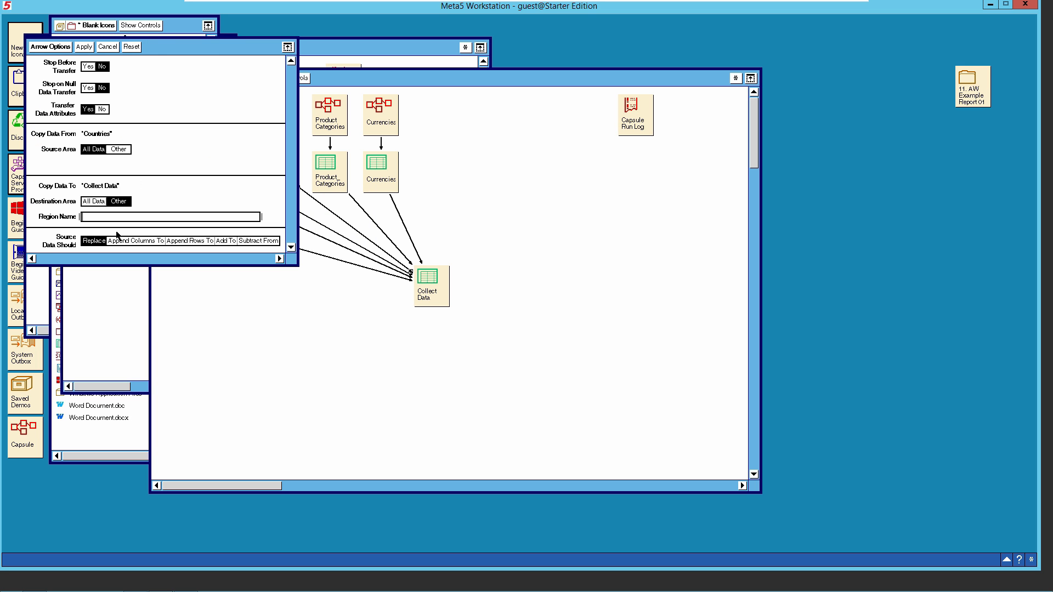
type("Countries")
left_click(84, 50)
Step: Set the destination area of the arrow from Product_Categories to Collect Data to the region Product_Categories_dim
left_click(367, 214)
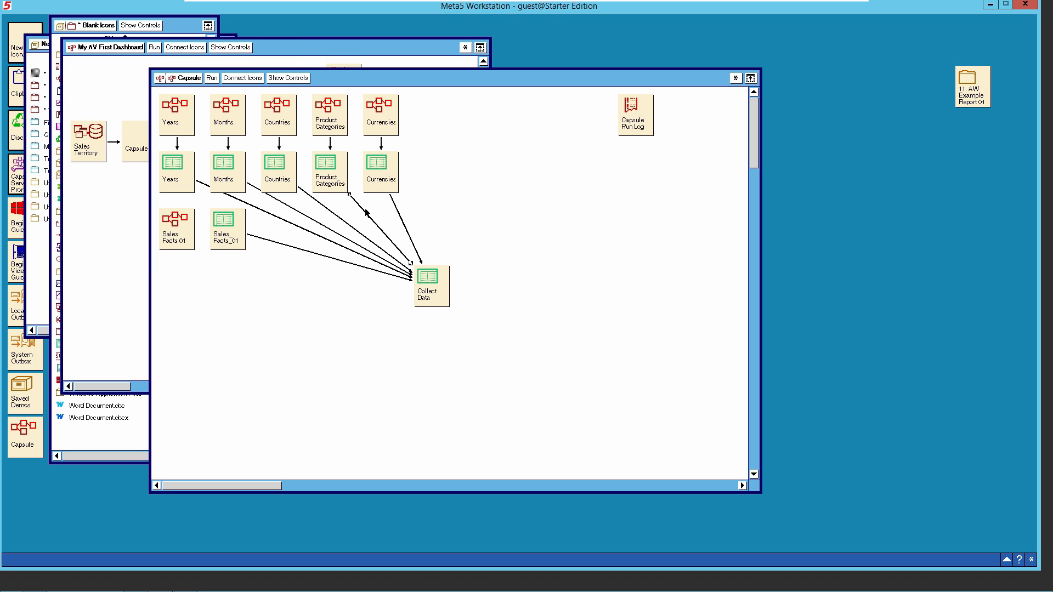
left_click(367, 213)
left_click(368, 223)
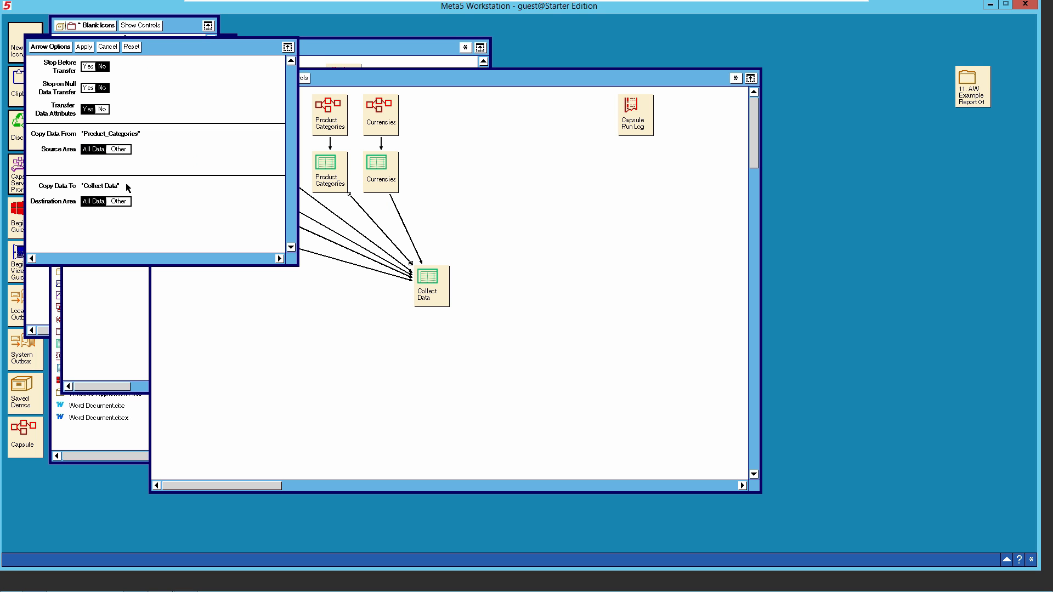
left_click(127, 202)
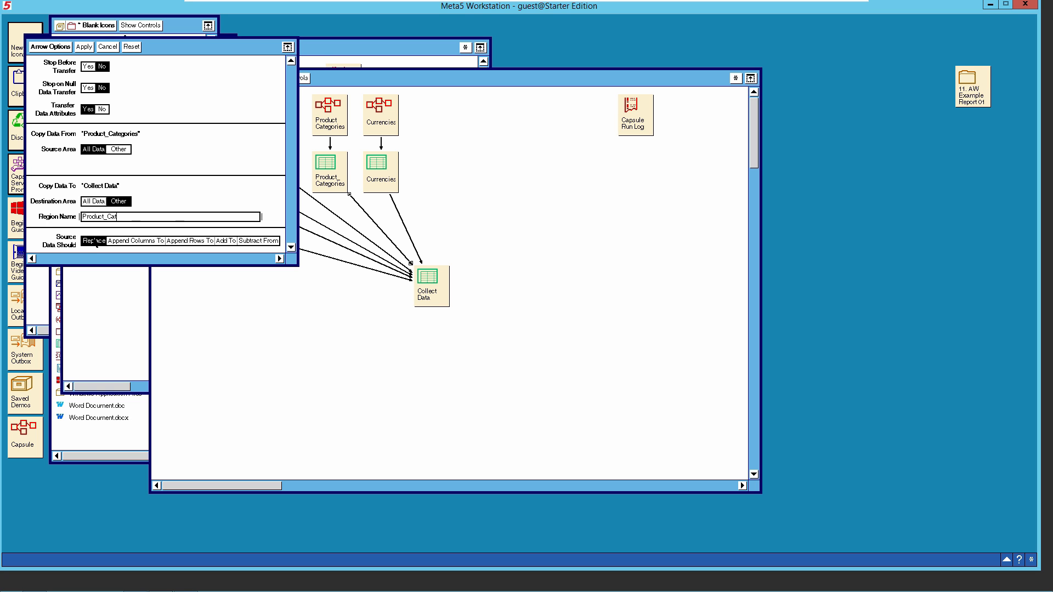
type("ries_dim")
left_click(68, 48)
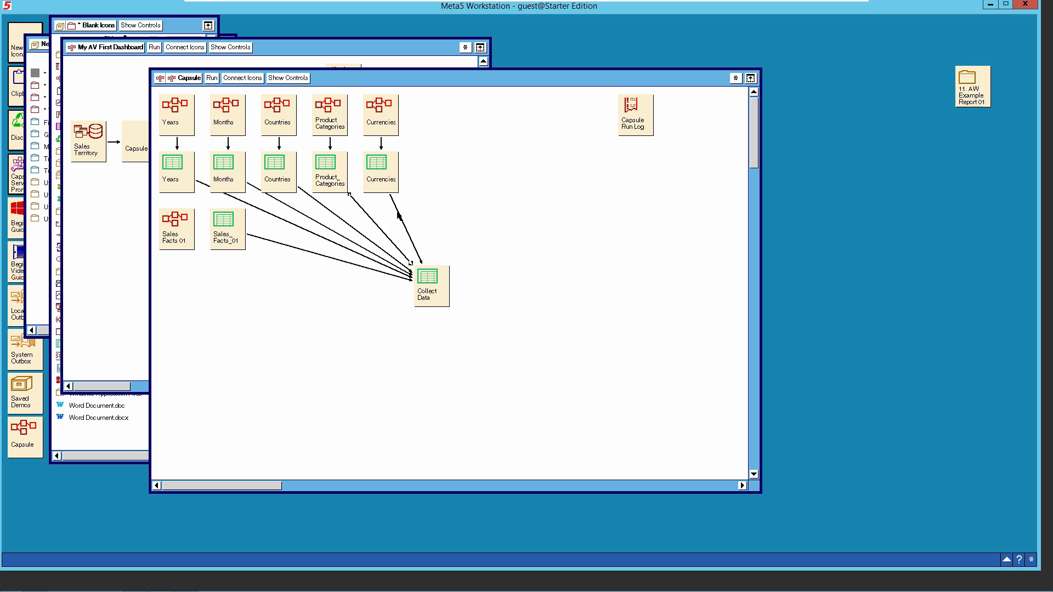
Step: Set the destination area of the arrow from Currencies to Collect Data to the region Currencies_dim
left_click(399, 215)
left_click(403, 227)
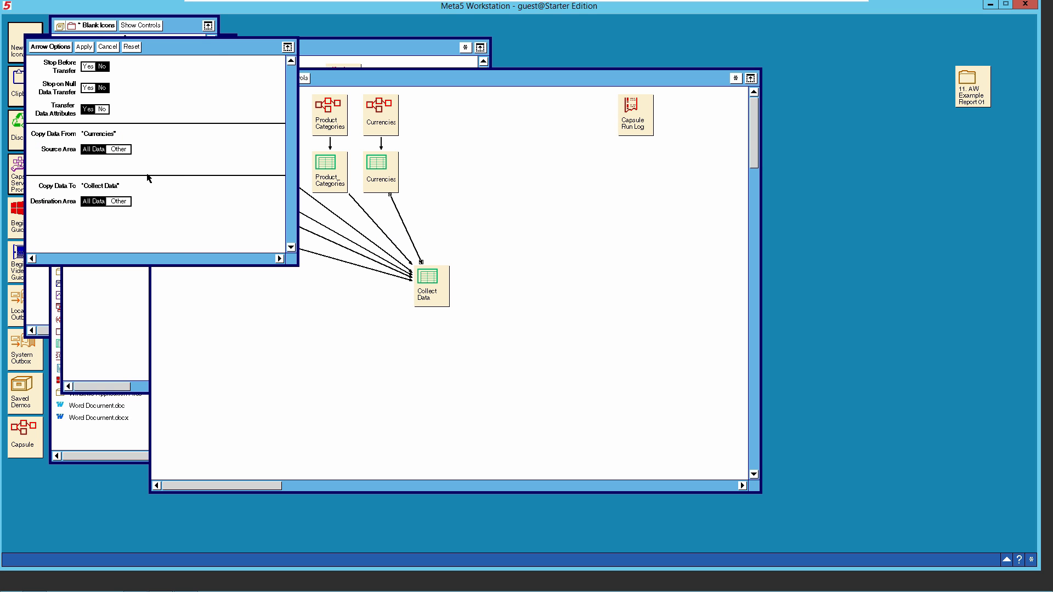
left_click(116, 203)
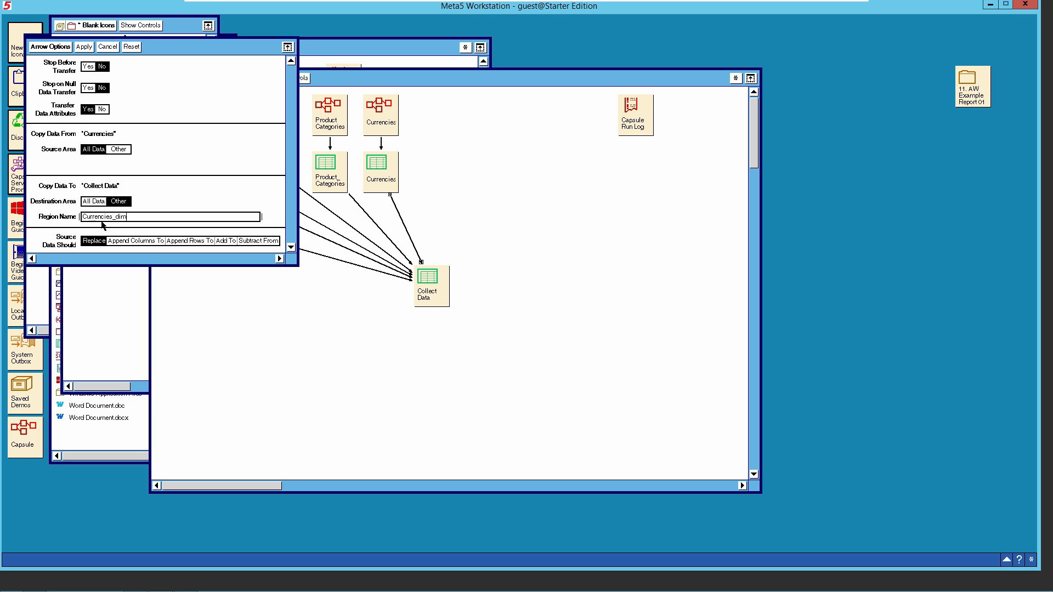
left_click(63, 49)
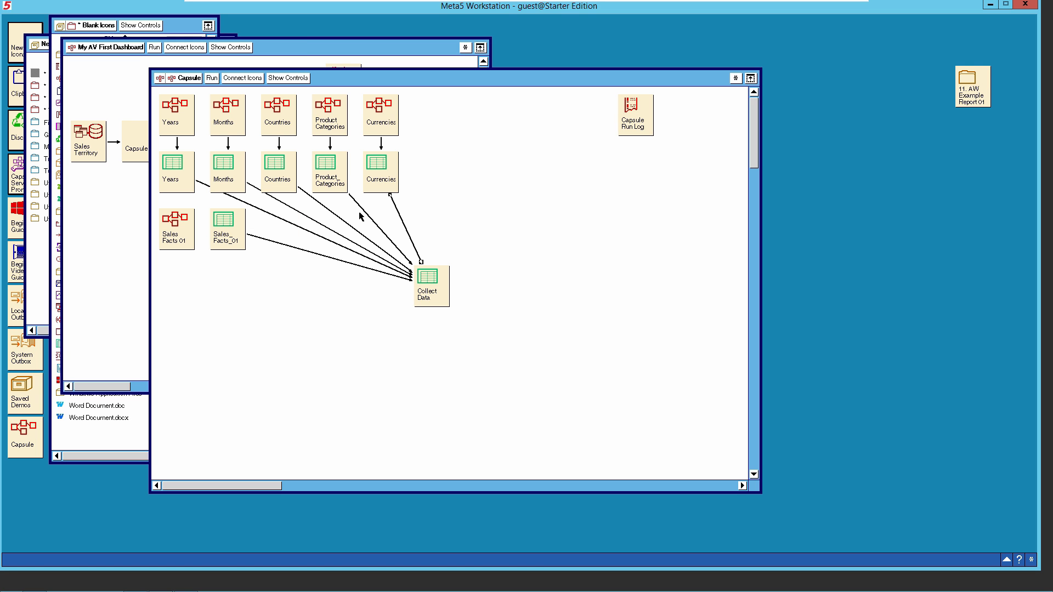
Step: Run the Years, Months, Countries, Product_Categories and Currencies spreadsheets so their data feeds into Collect Data
left_click(179, 175)
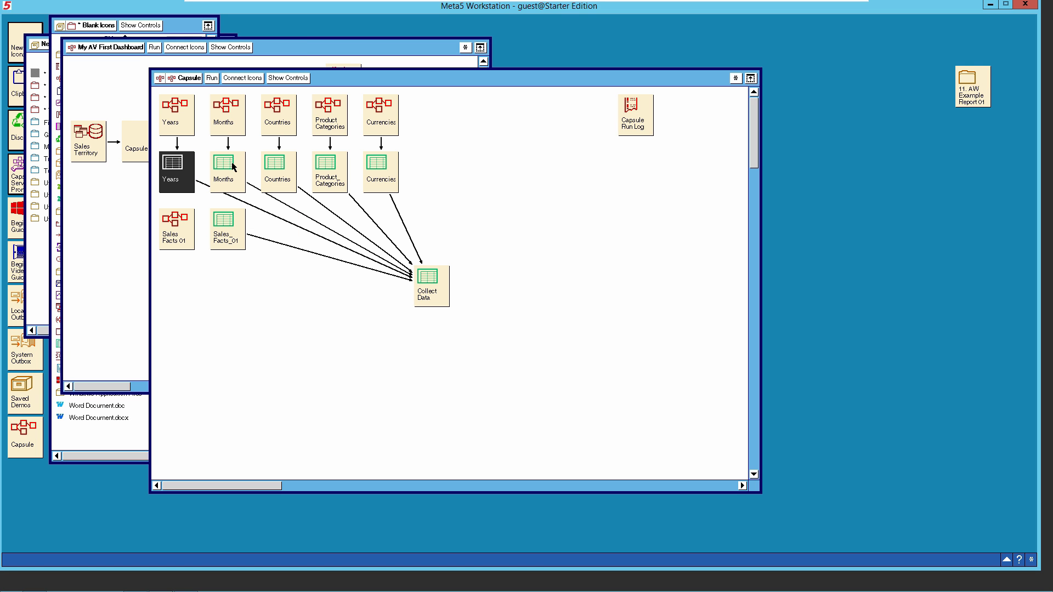
left_click(238, 166, "shift")
left_click(271, 171, "shift")
left_click(319, 174, "shift")
left_click(375, 178, "shift")
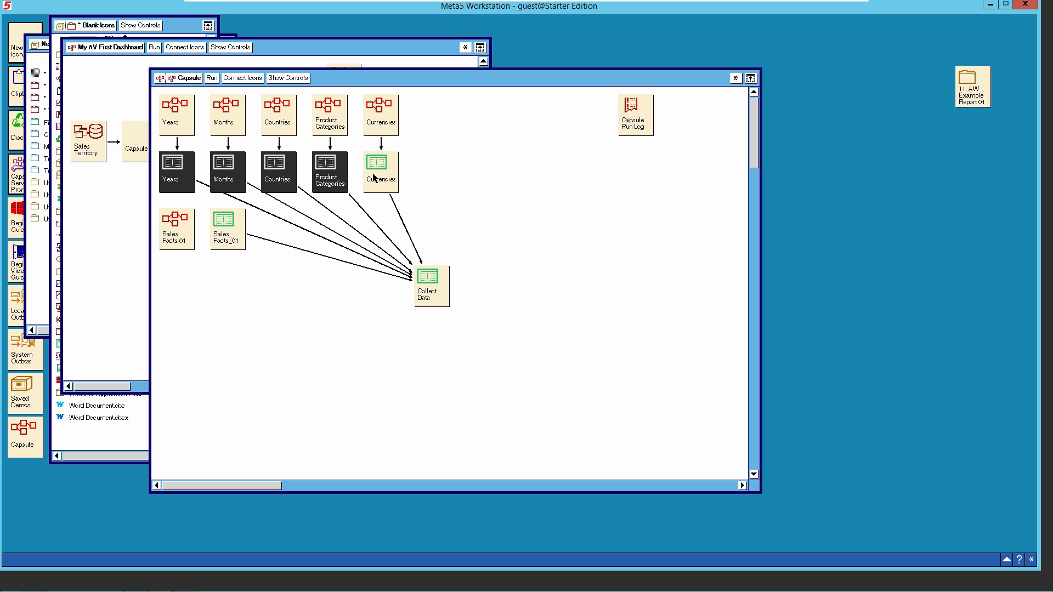
left_click(211, 78)
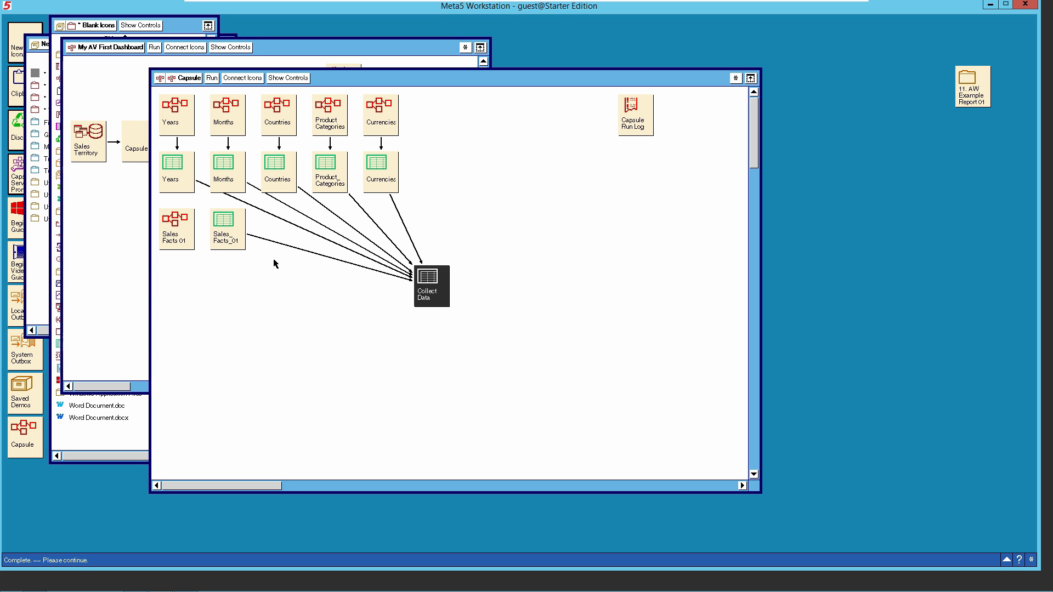
Step: Examine the dimension regions in the Collect Data spreadsheet for transferred data and close the spreadsheet
double_click(431, 296)
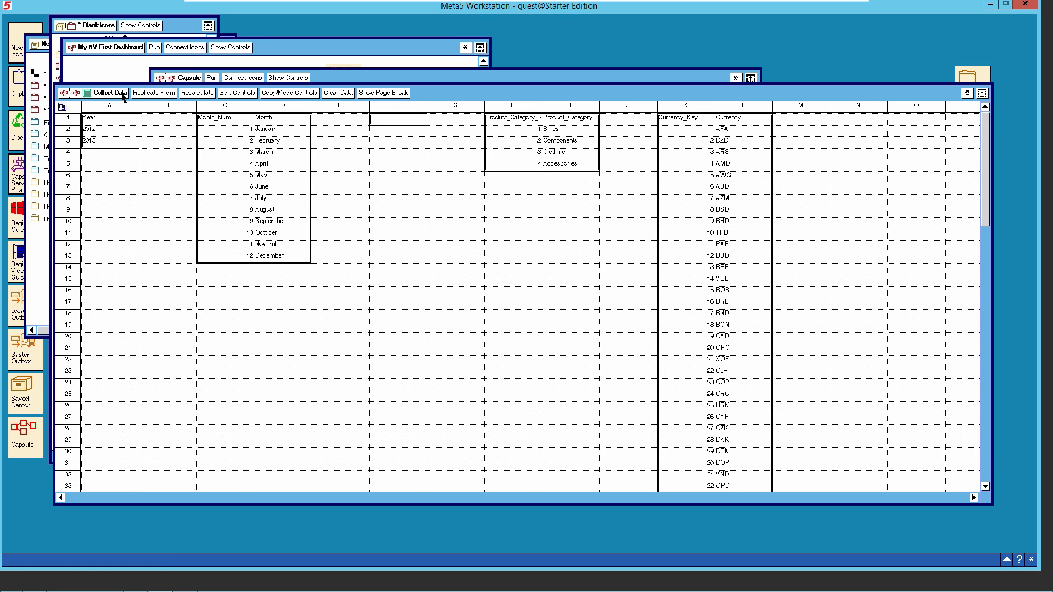
left_click(123, 96)
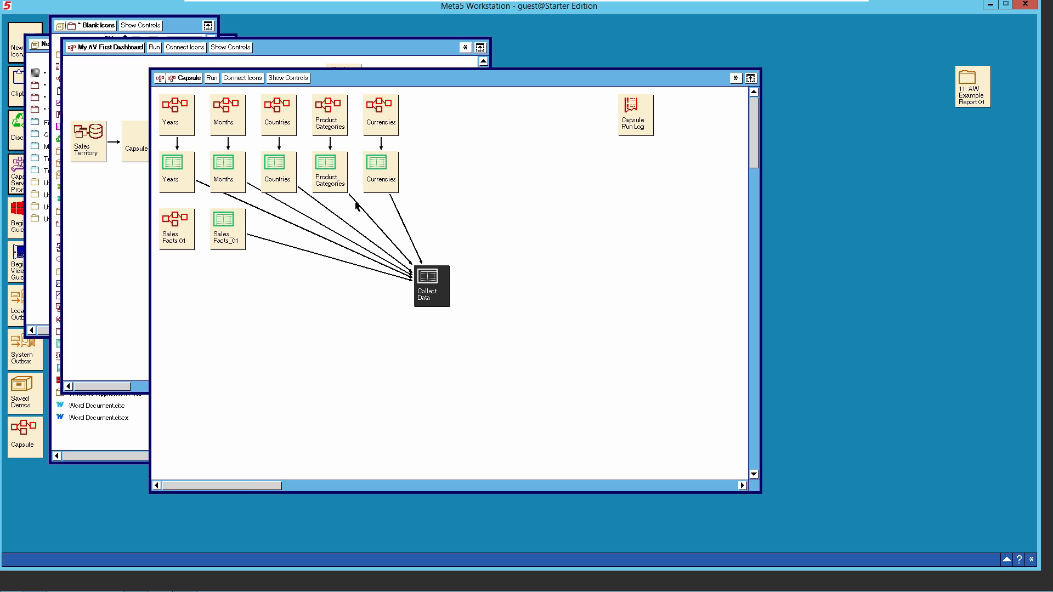
double_click(433, 282)
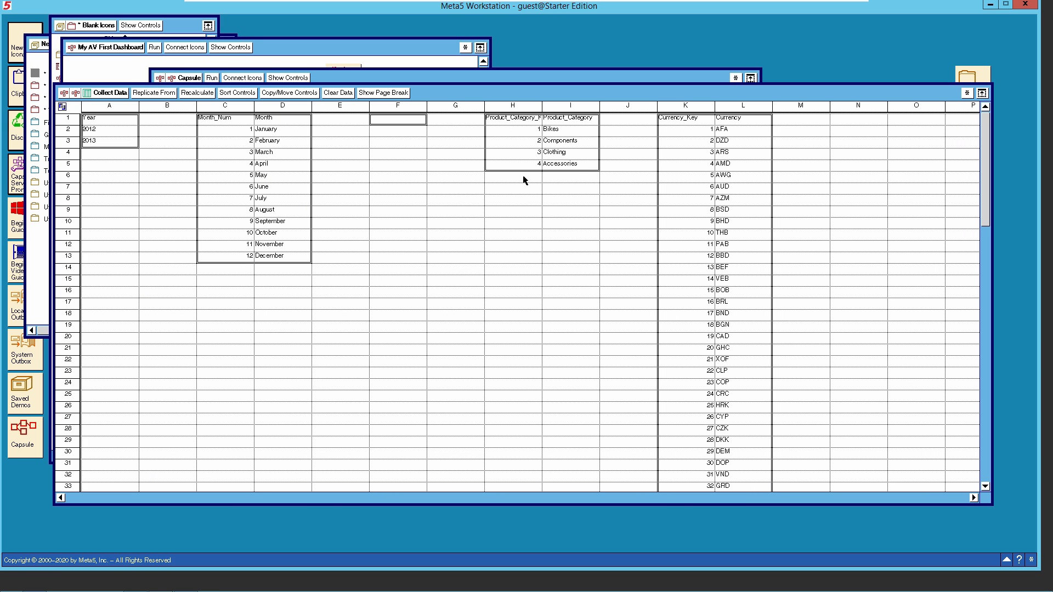
left_click(122, 95)
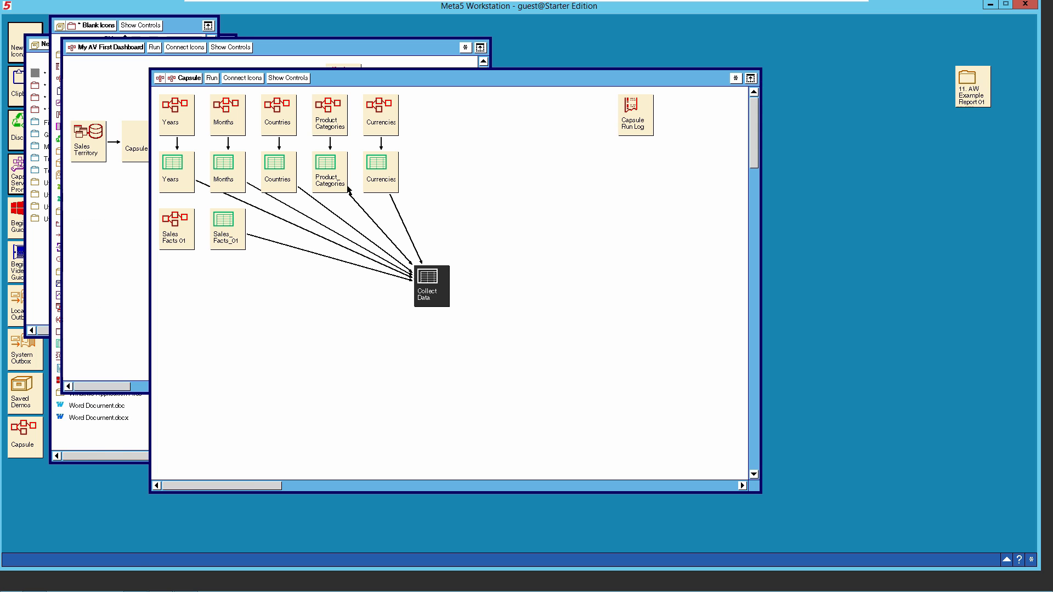
double_click(439, 282)
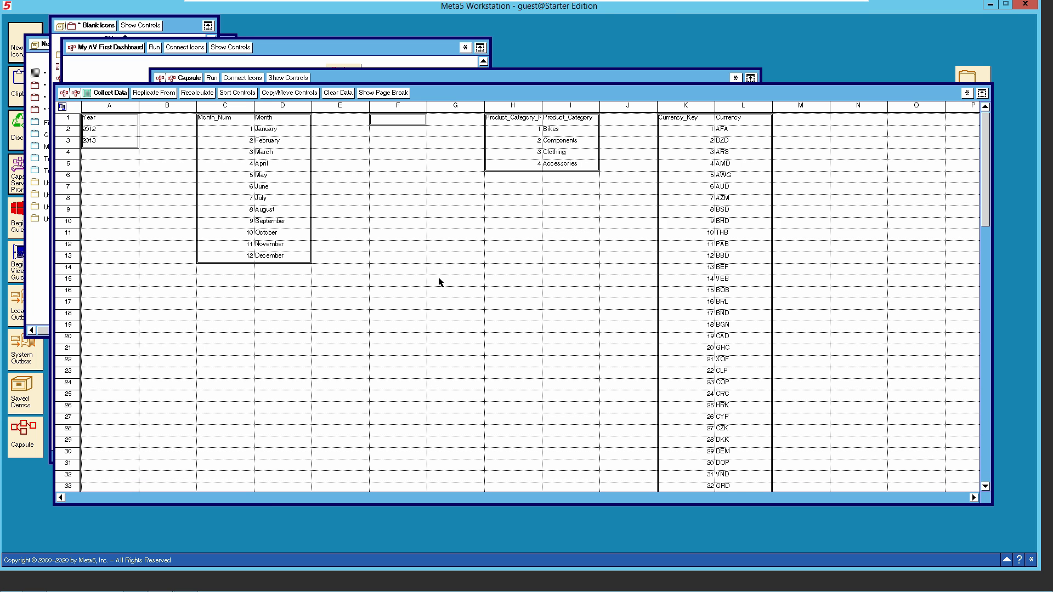
left_click(118, 97)
Step: Inspect the Countries spreadsheet and the final spreadsheet inside the Countries capsule for country data, closing each one
left_click(283, 181)
double_click(284, 181)
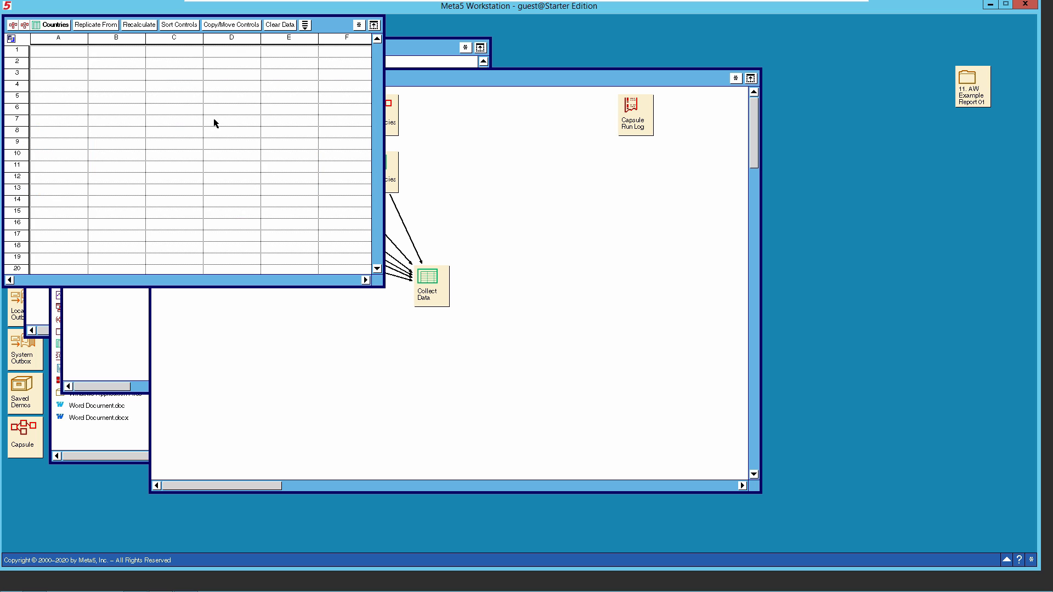
left_click(54, 26)
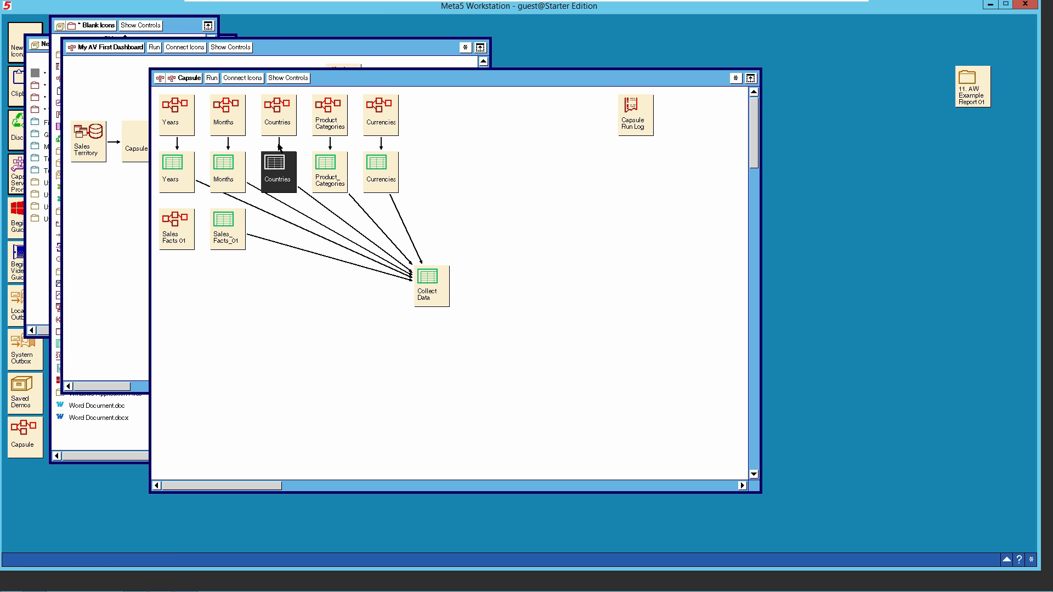
double_click(269, 128)
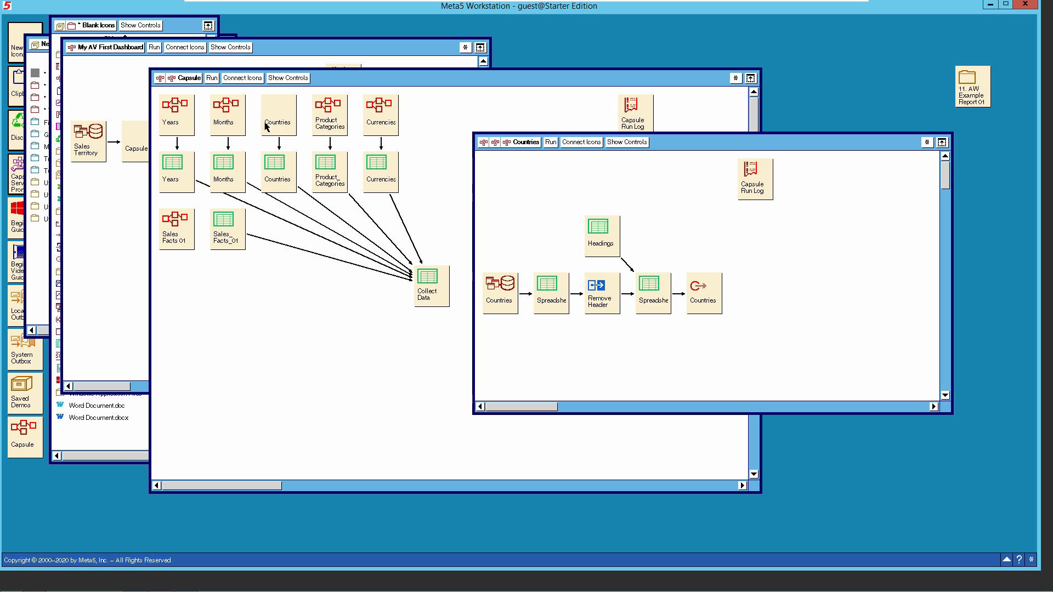
double_click(645, 295)
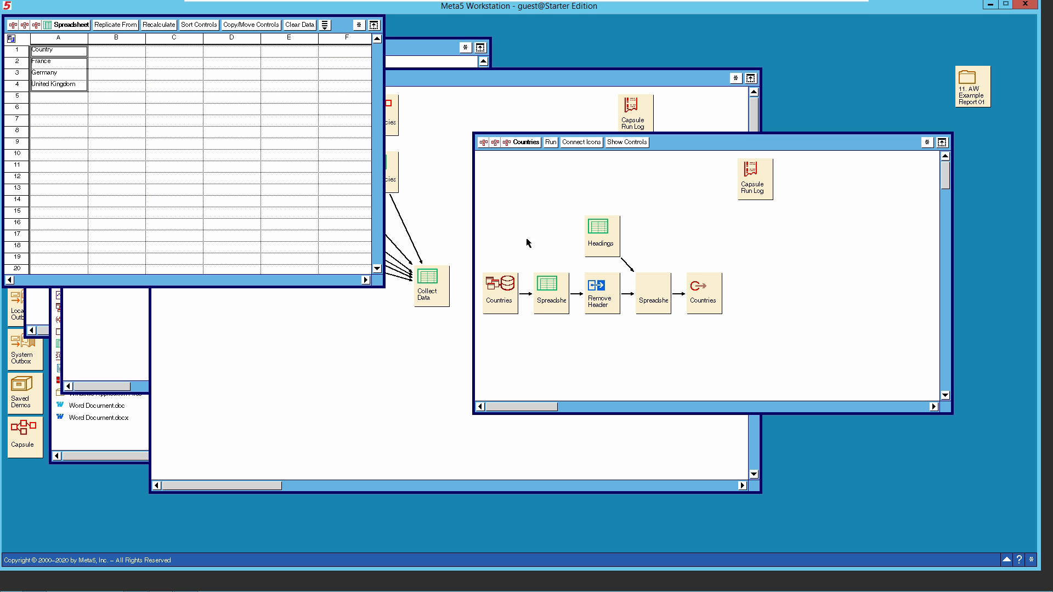
left_click(77, 25)
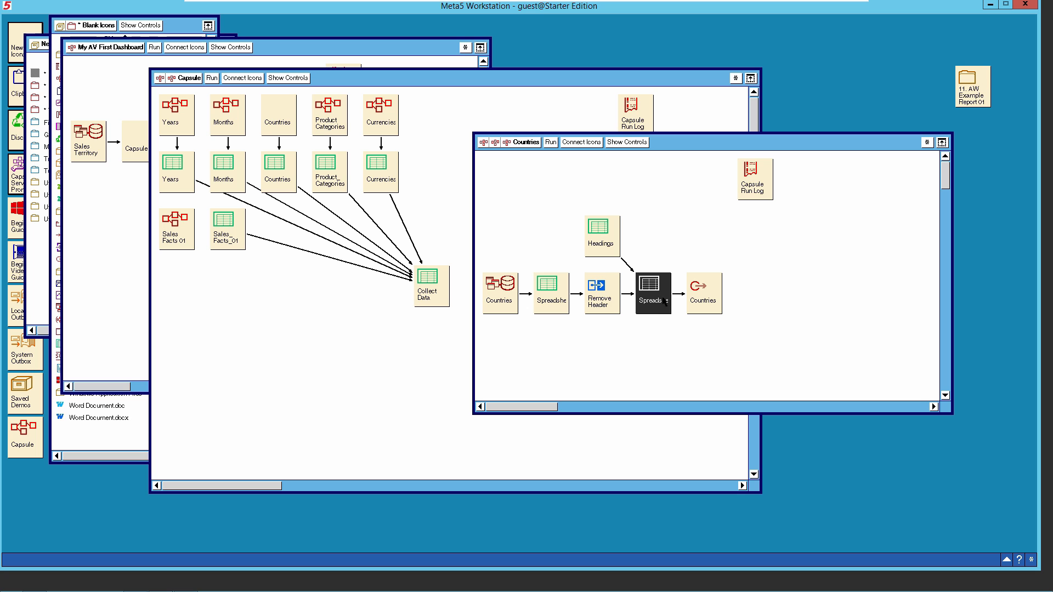
left_click(514, 143)
Step: Check the source region in the options of the arrow from the Countries capsule to the Countries spreadsheet
left_click(280, 145)
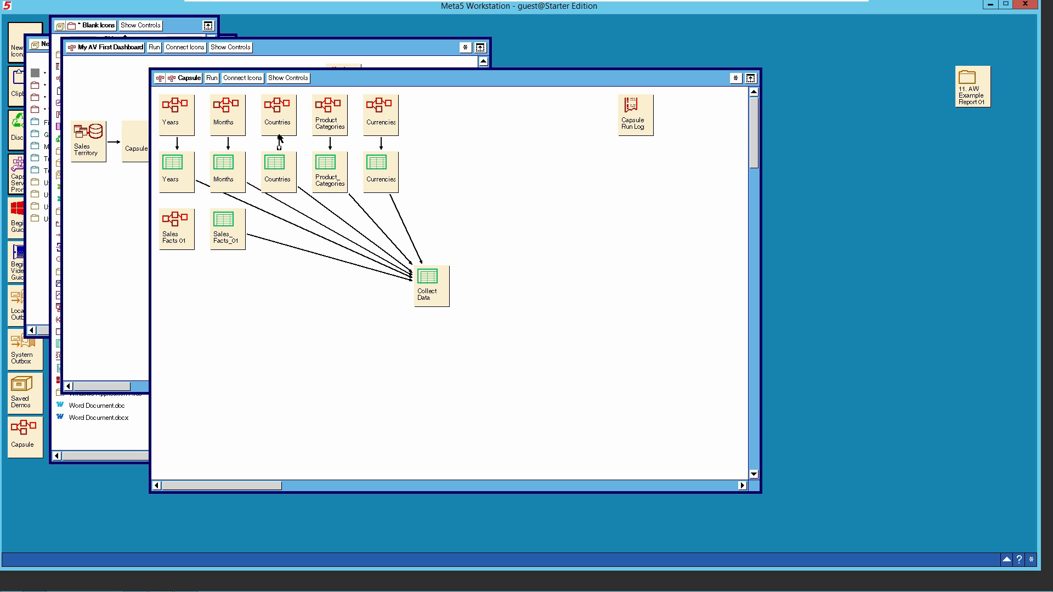
left_click(156, 48)
right_click(280, 146)
left_click(281, 163)
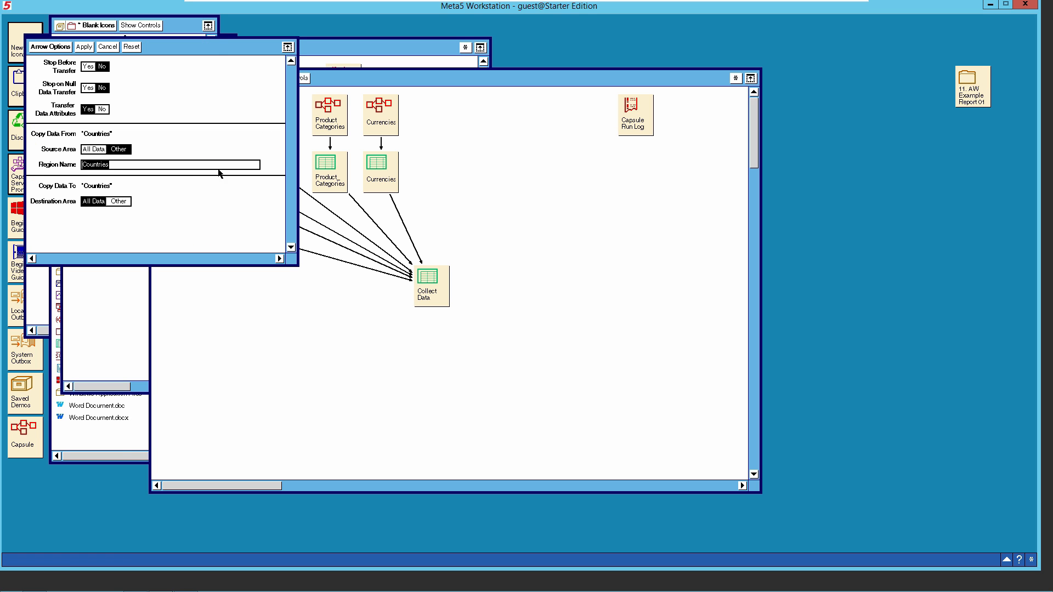
left_click(121, 167)
left_click(68, 51)
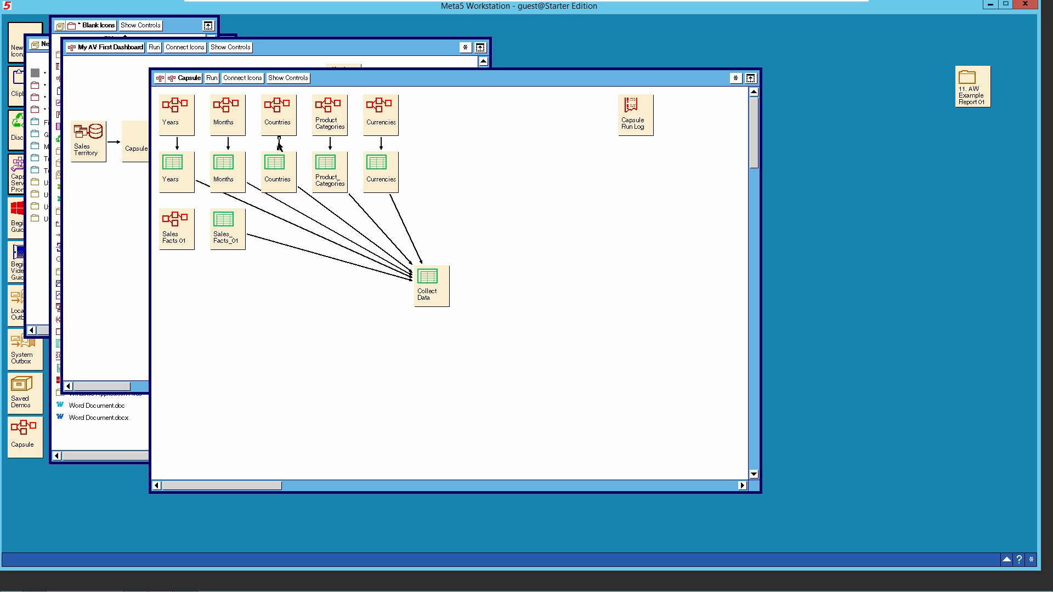
Step: Rerun the flow from the Countries capsule and check the contents of the Countries spreadsheet
left_click(213, 79)
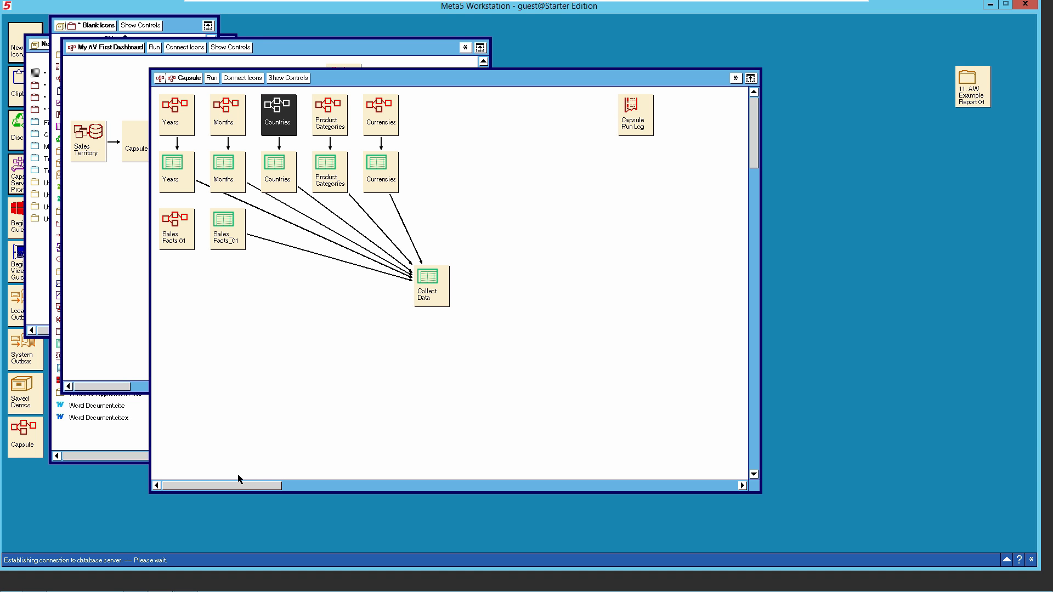
left_click(276, 177)
double_click(275, 174)
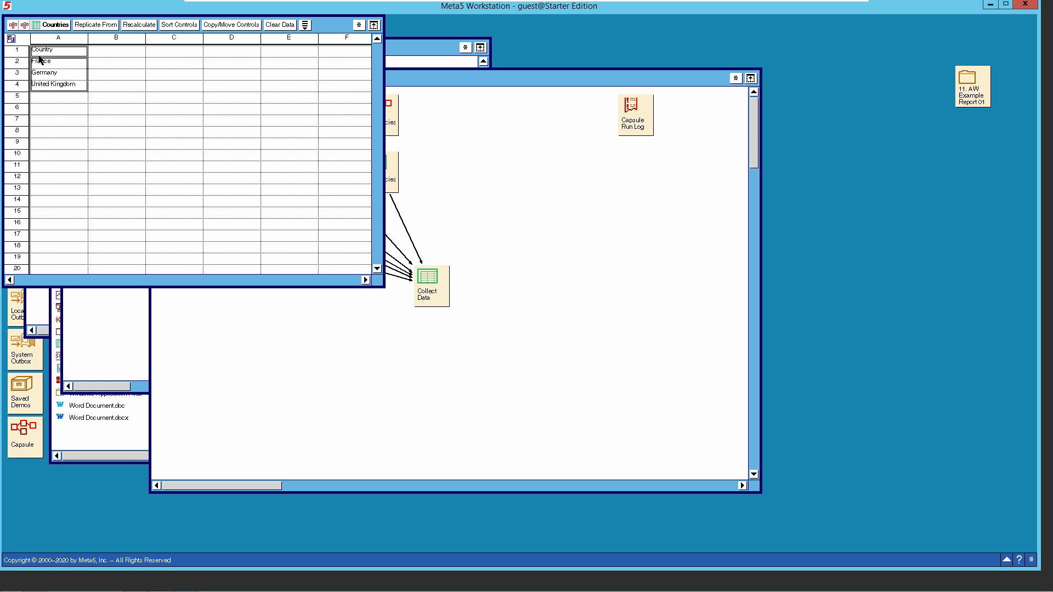
left_click(60, 25)
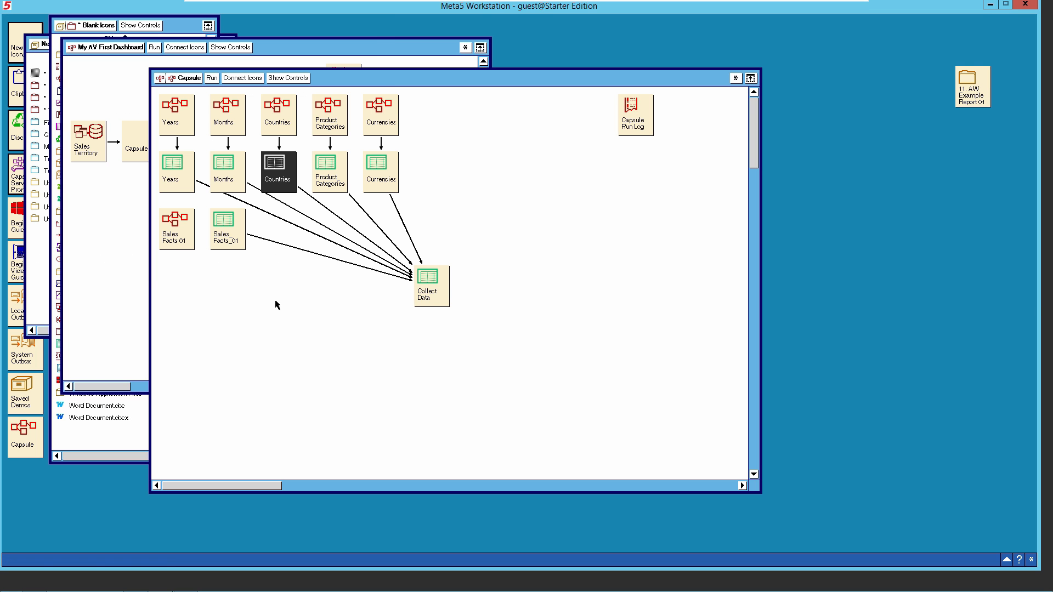
Step: Open the Collect Data spreadsheet and select its Sales_Facts_01 region to view it at column AA
left_click(439, 288)
double_click(439, 290)
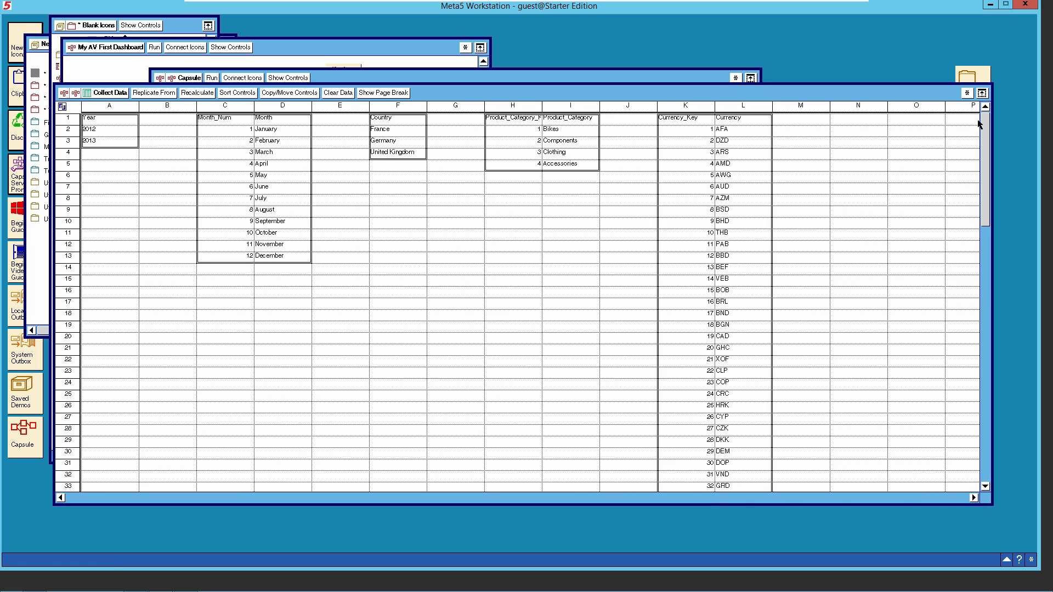
left_click(967, 94)
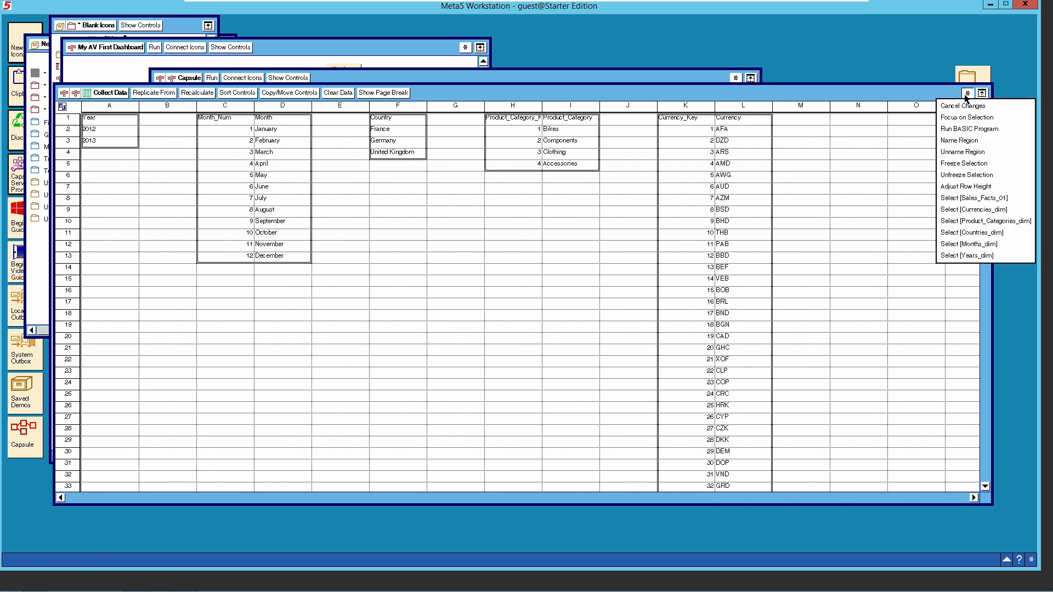
left_click(983, 199)
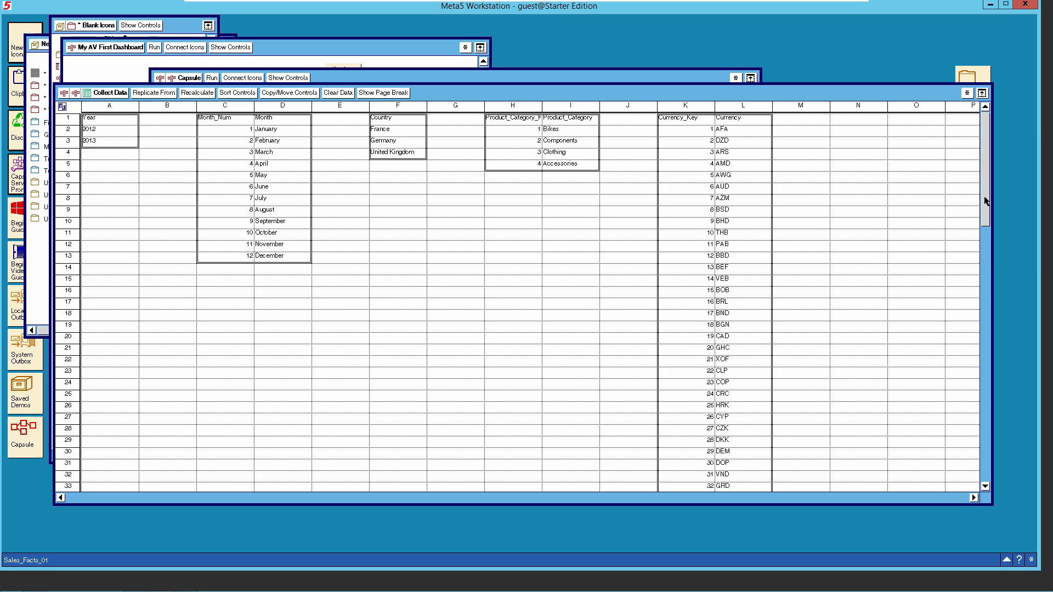
left_click(957, 500)
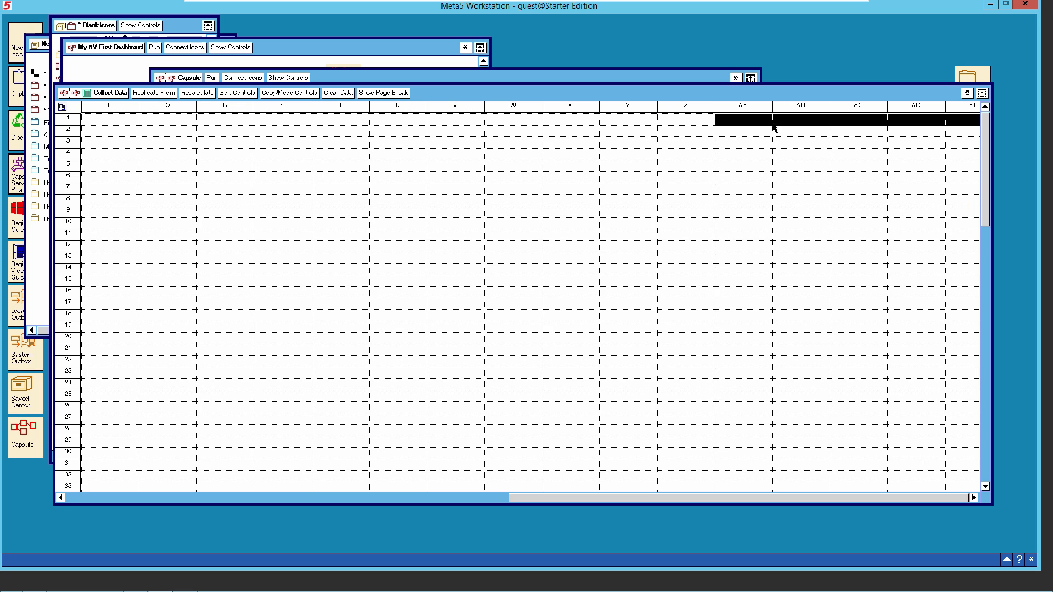